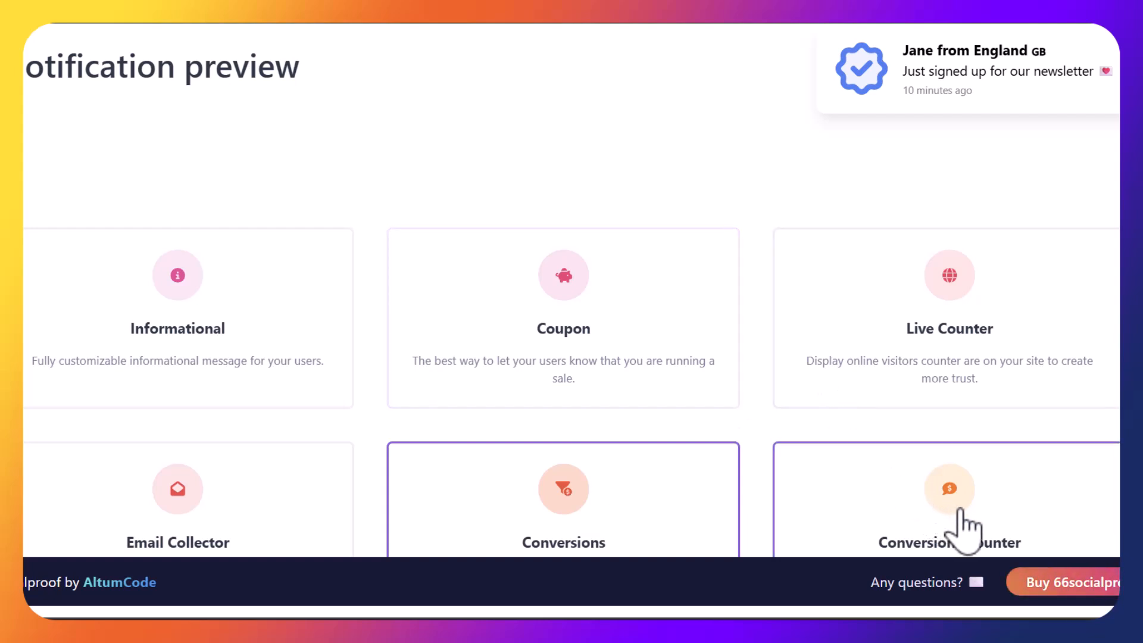
Preview the Video, Audio, Social Share and Reviews notification types on the 66socialproof page
scroll(964, 530, "down", 1)
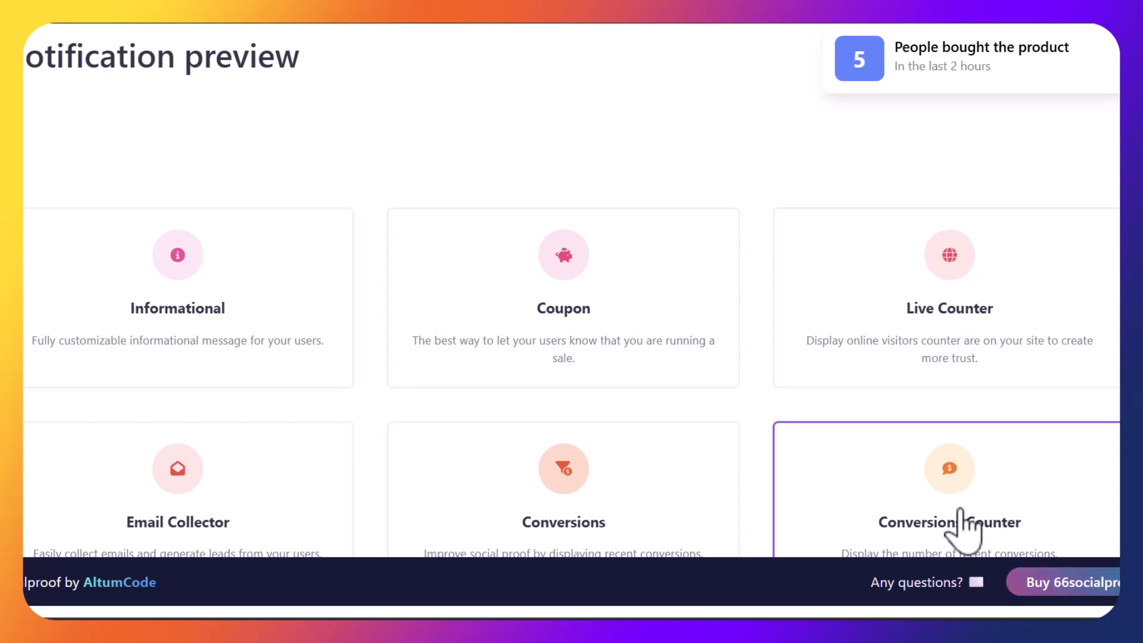
scroll(963, 529, "down", 5)
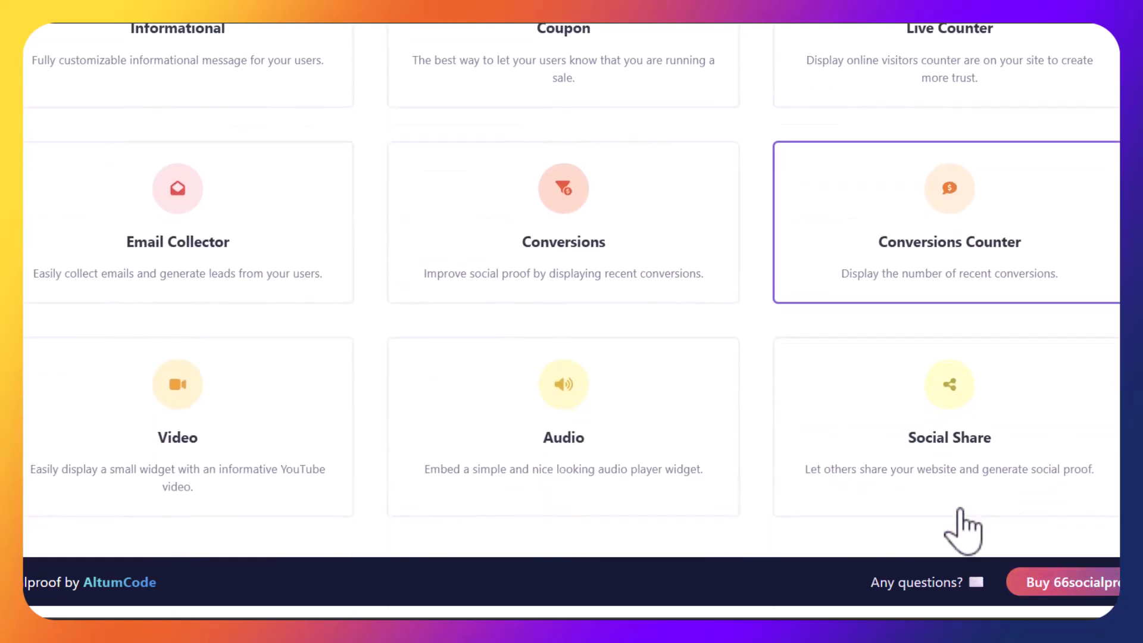
left_click(291, 391)
scroll(291, 391, "down", 10)
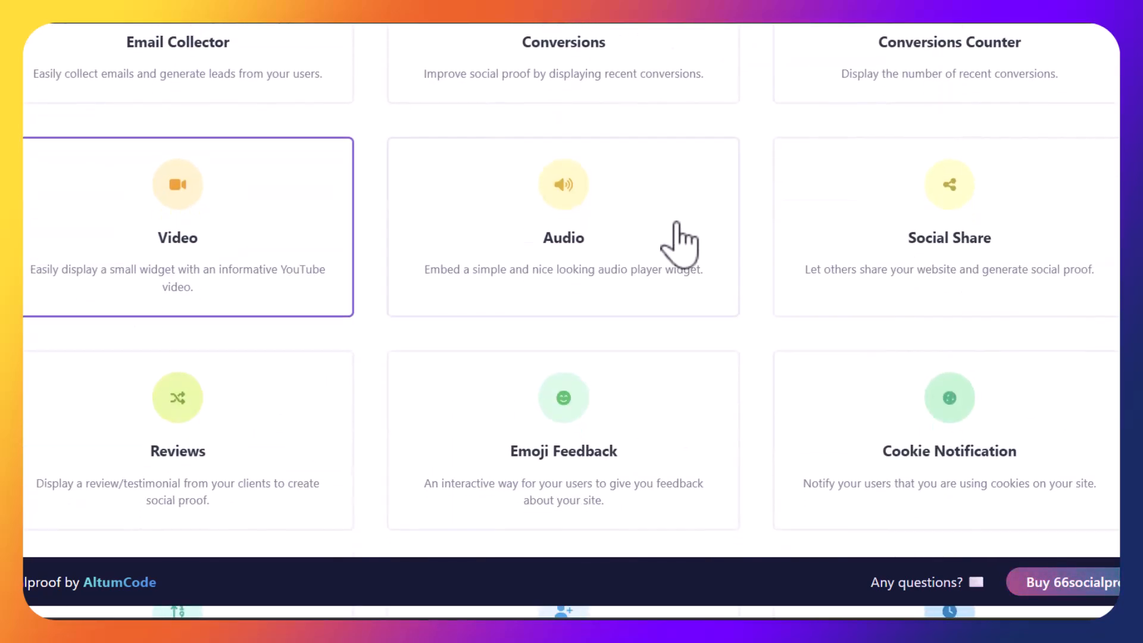
left_click(578, 231)
scroll(580, 253, "down", 10)
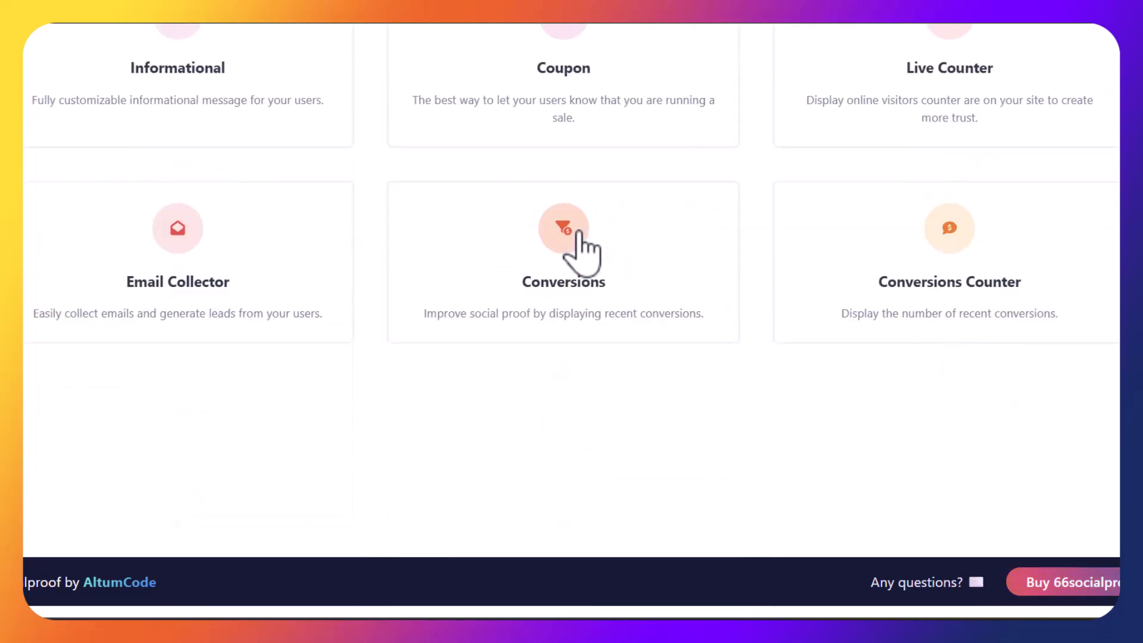
left_click(911, 143)
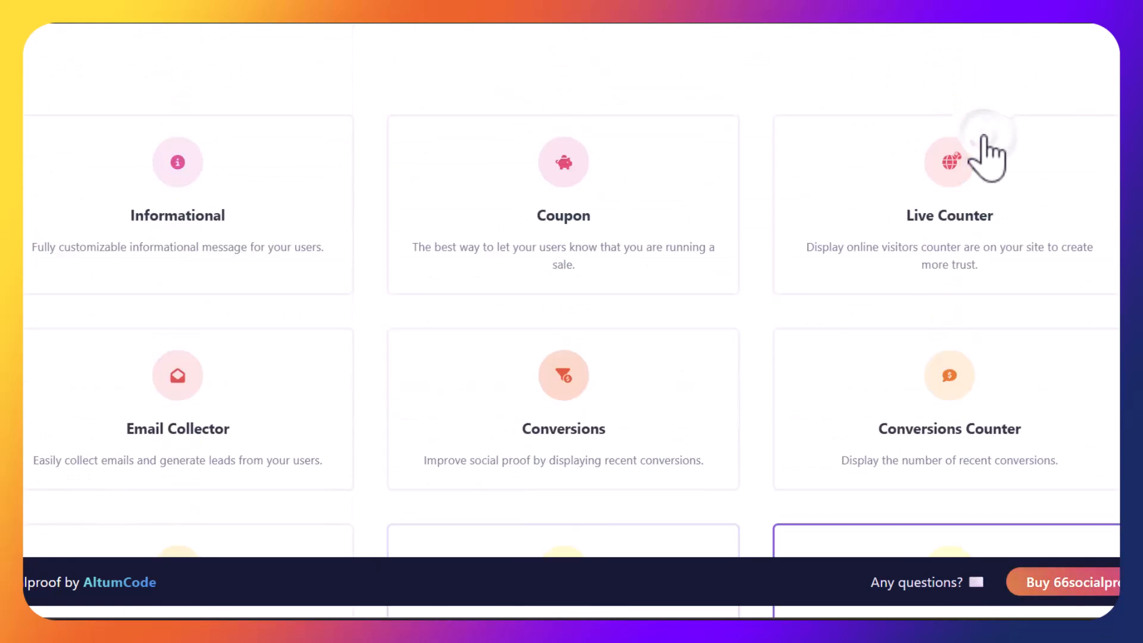
scroll(982, 149, "down", 3)
scroll(953, 196, "down", 4)
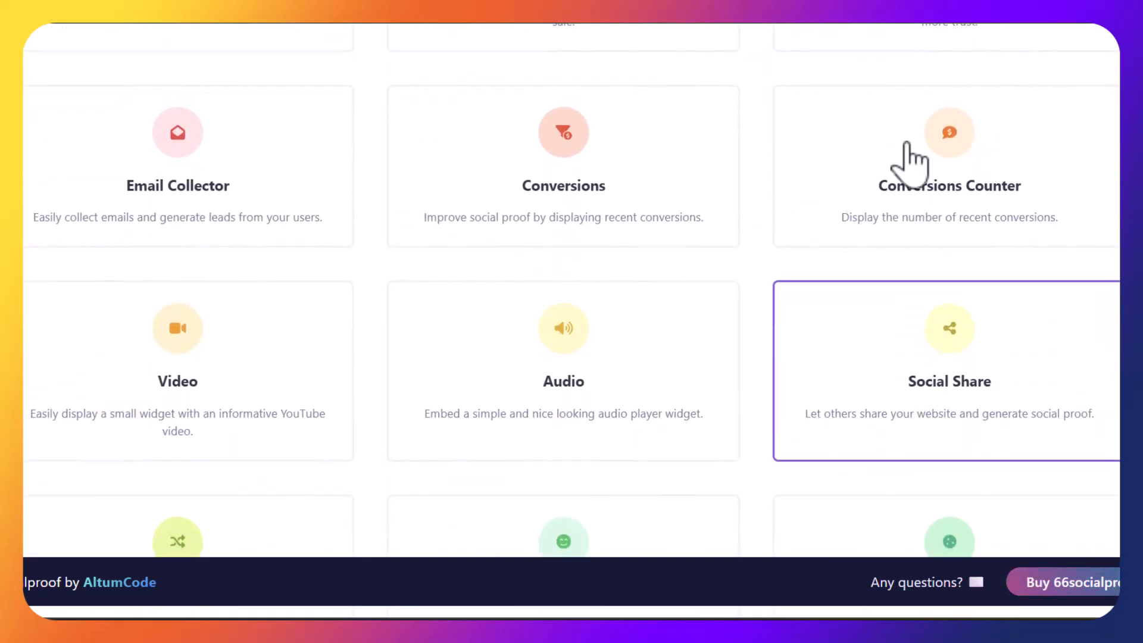
scroll(302, 341, "down", 3)
scroll(298, 324, "down", 1)
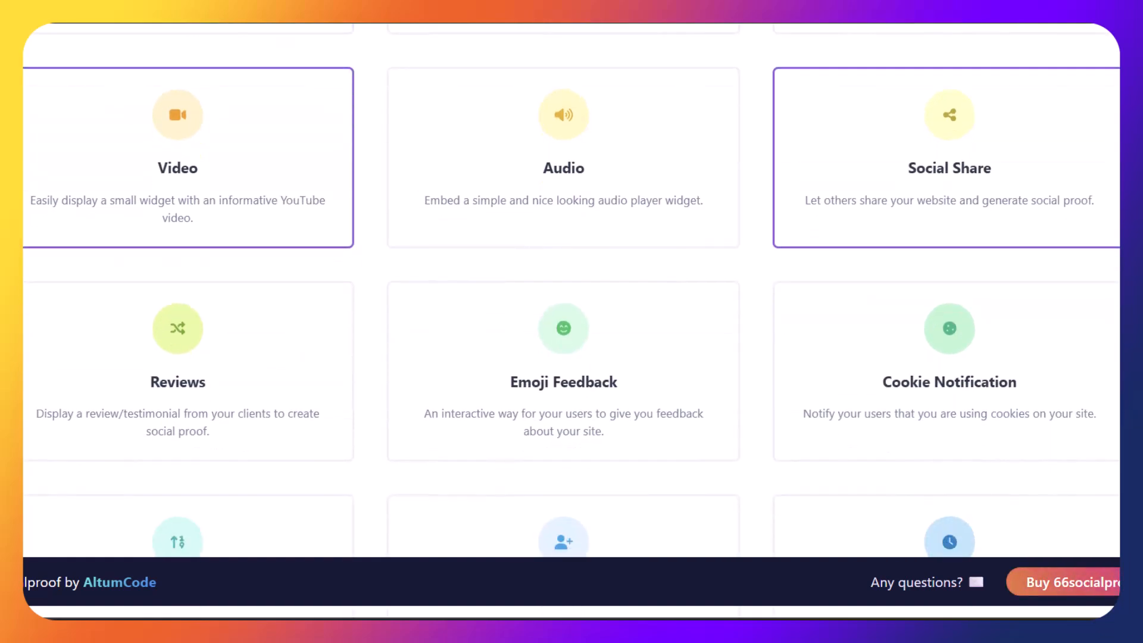
left_click(296, 326)
Browse the remaining notification types, then scroll back up to the hero section
scroll(570, 318, "down", 7)
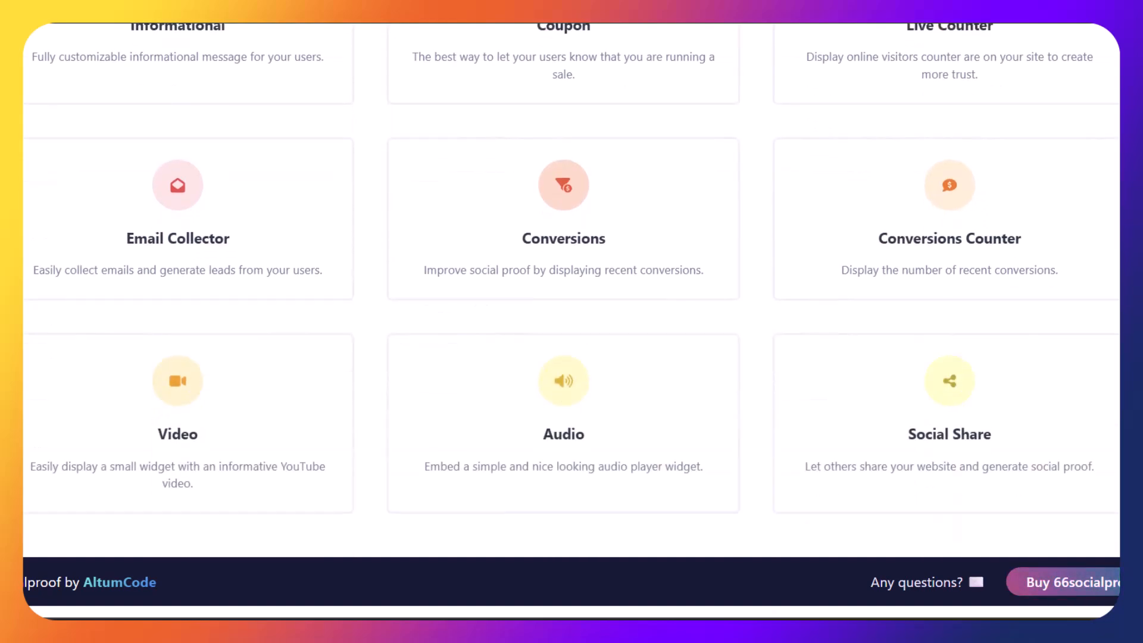
scroll(570, 292, "up", 10)
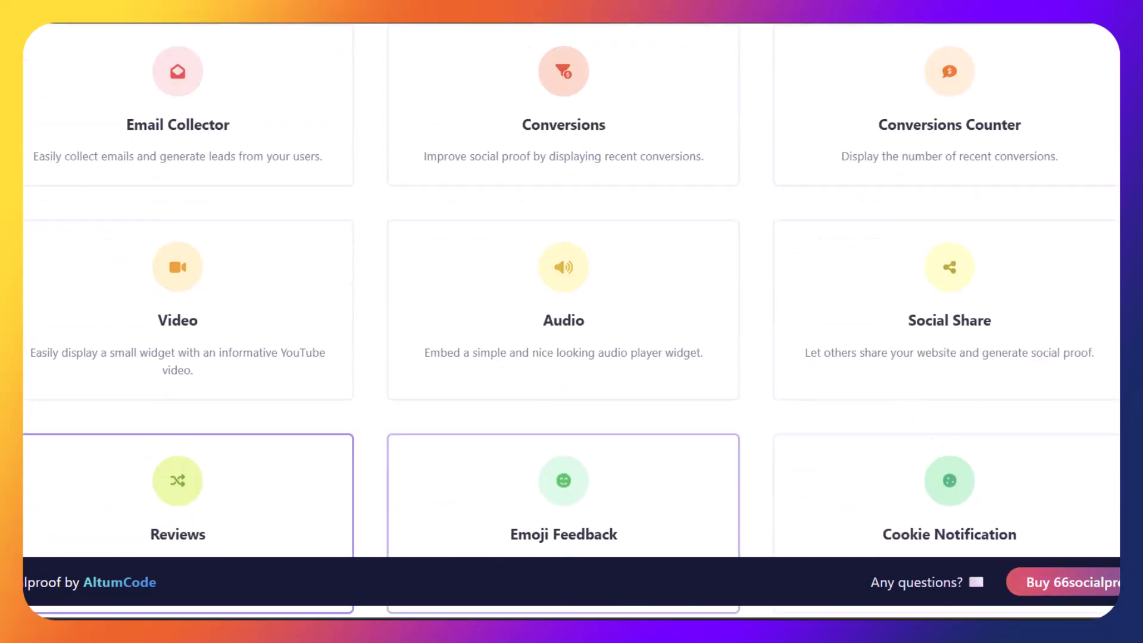
scroll(570, 292, "down", 10)
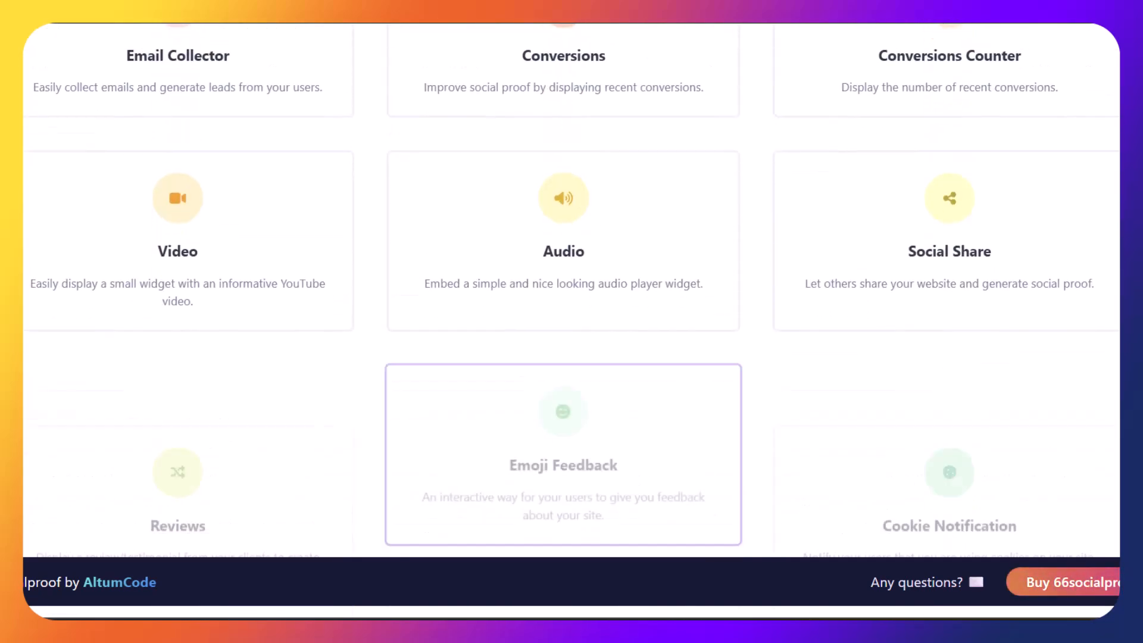
scroll(570, 291, "up", 11)
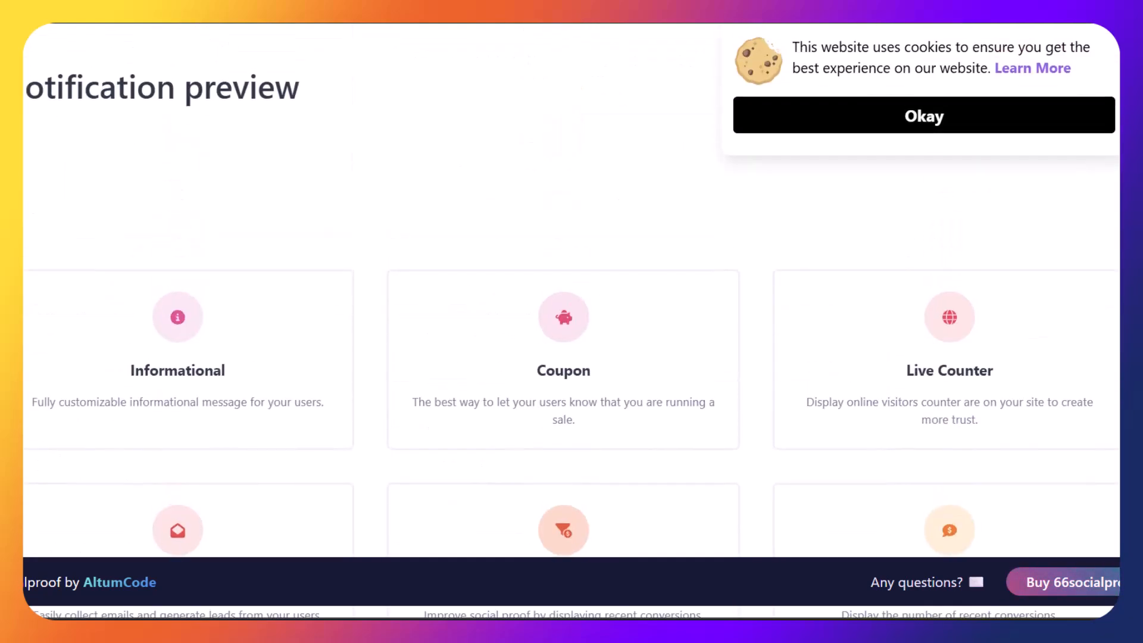
scroll(570, 291, "down", 11)
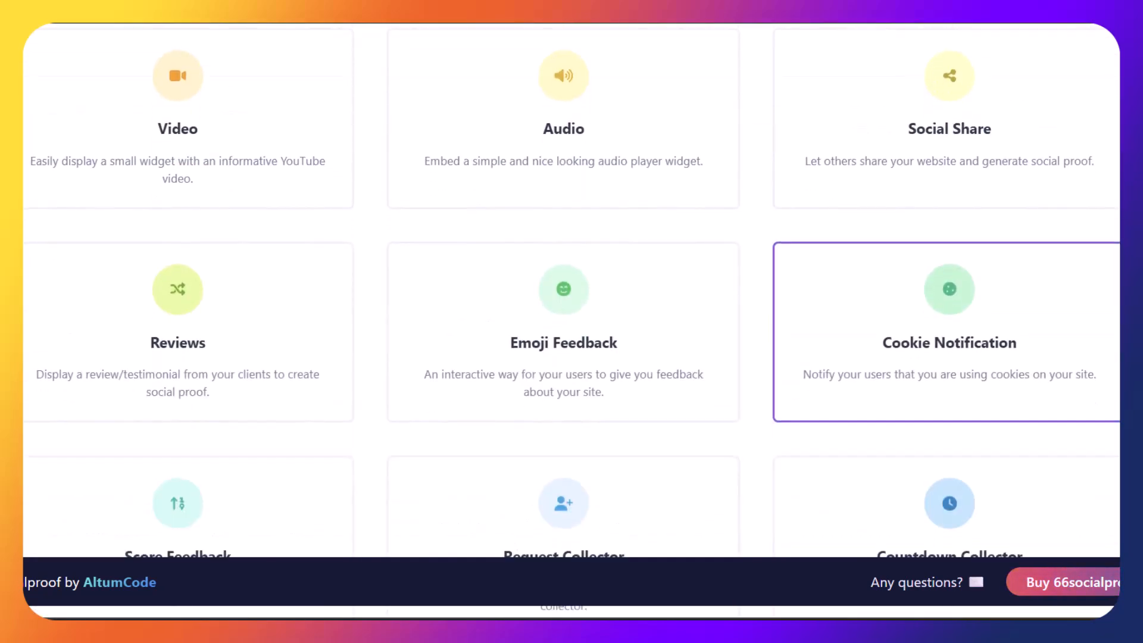
scroll(570, 292, "down", 3)
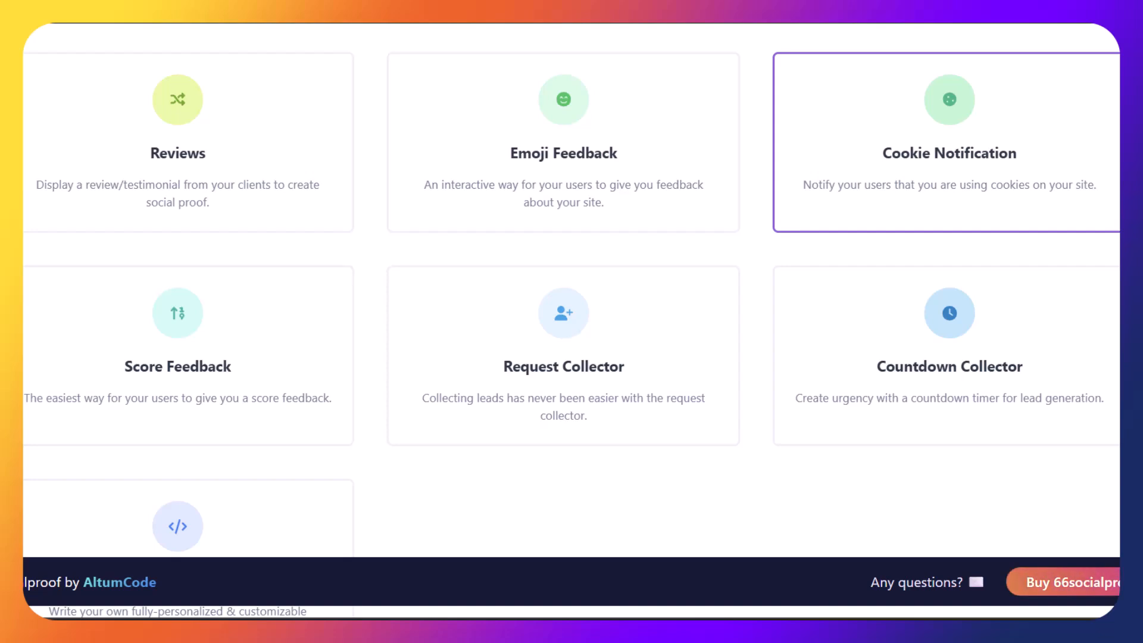
scroll(570, 292, "up", 14)
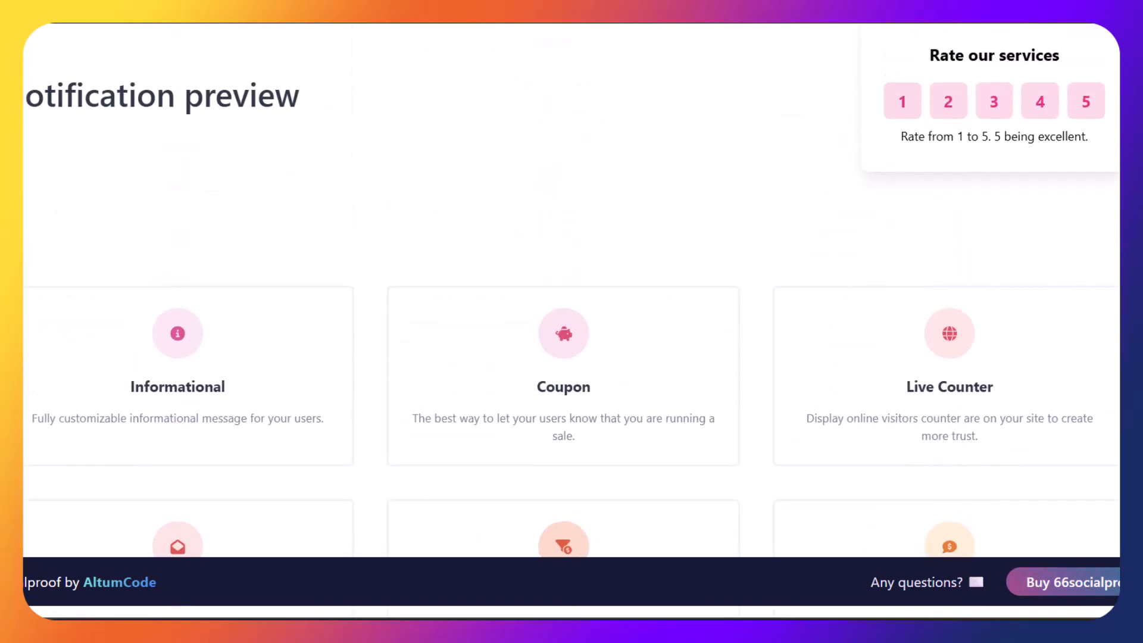
scroll(570, 291, "down", 12)
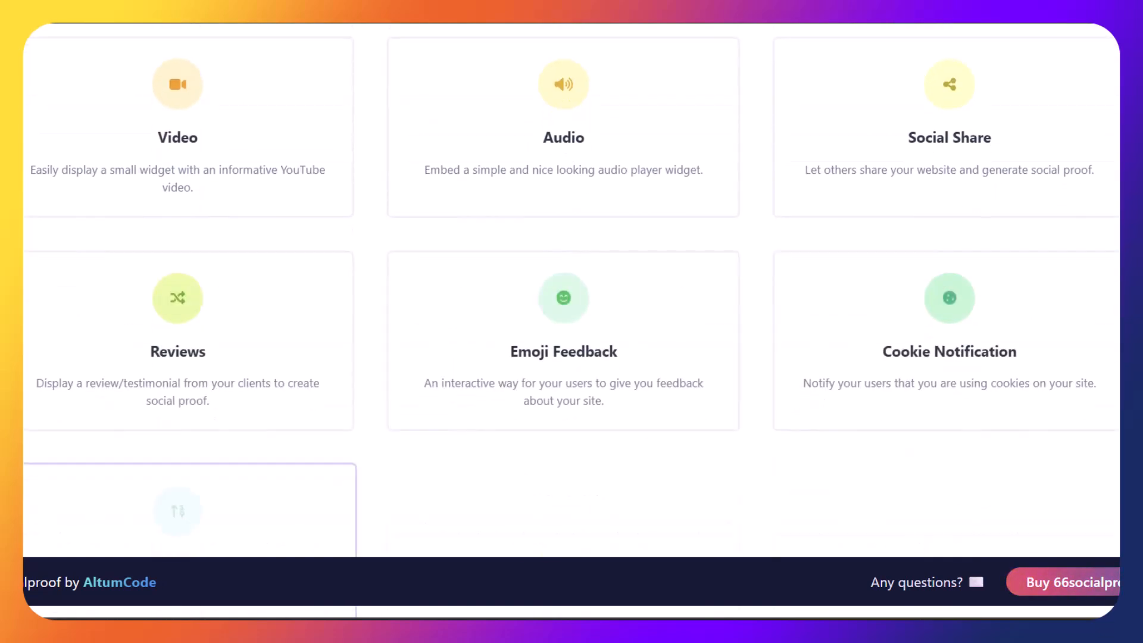
scroll(570, 292, "down", 4)
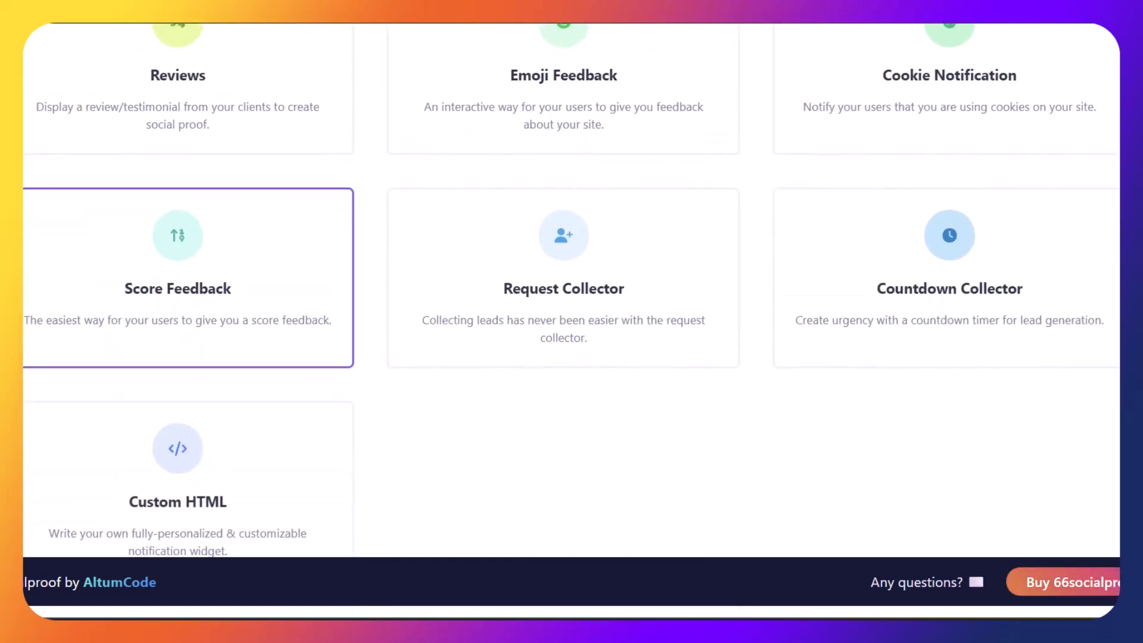
scroll(570, 292, "up", 13)
scroll(570, 292, "up", 4)
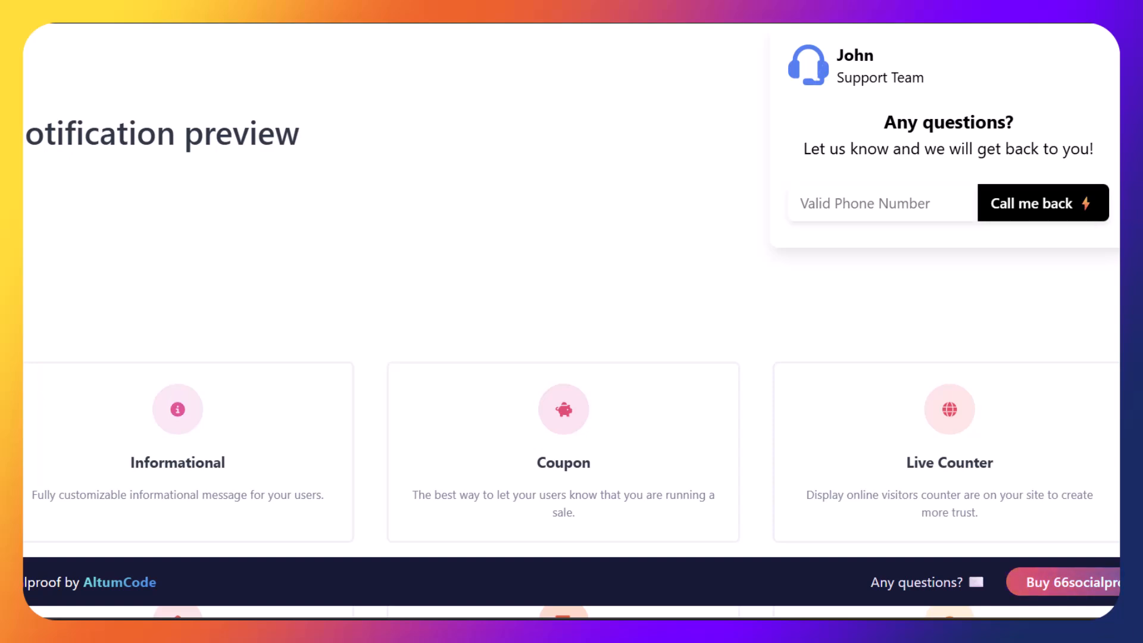
scroll(571, 322, "down", 20)
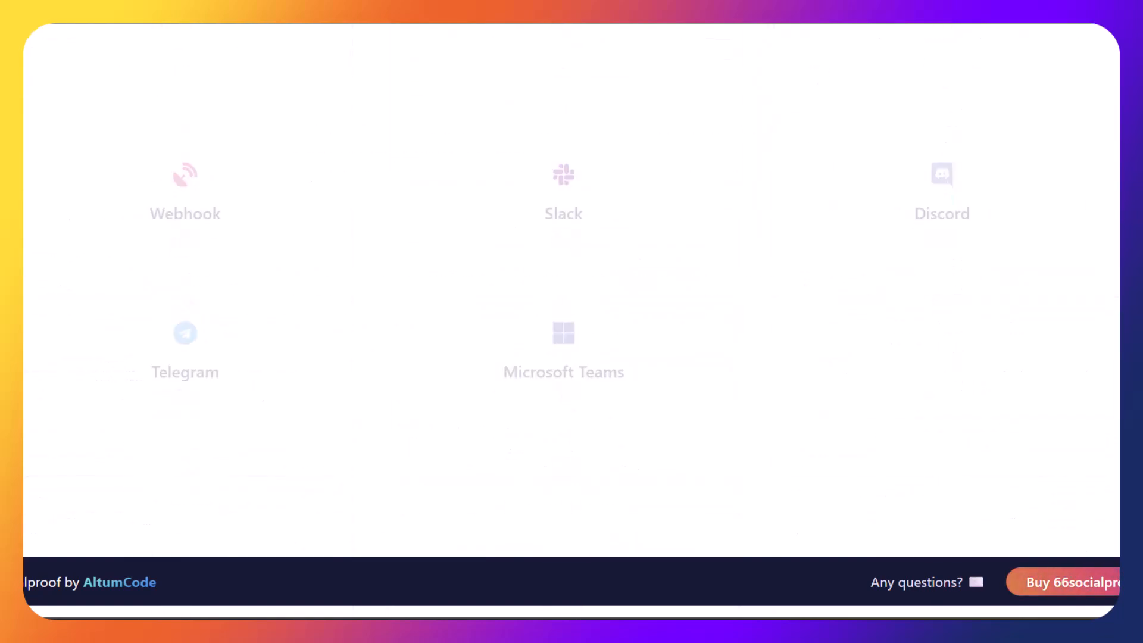
scroll(571, 321, "up", 13)
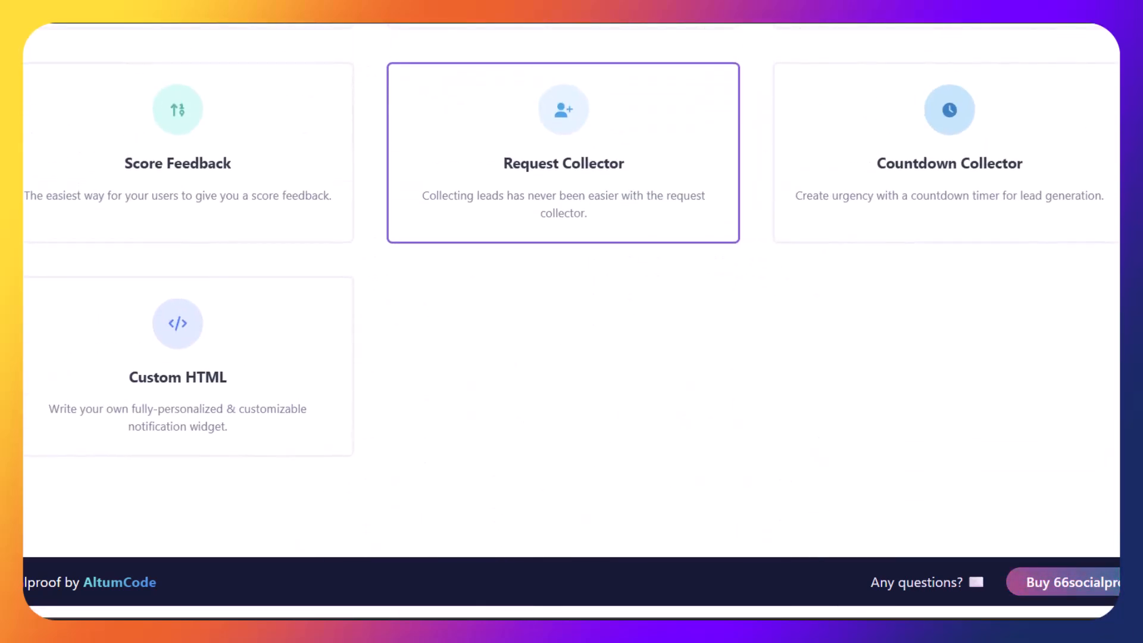
scroll(572, 321, "up", 1)
scroll(572, 321, "up", 20)
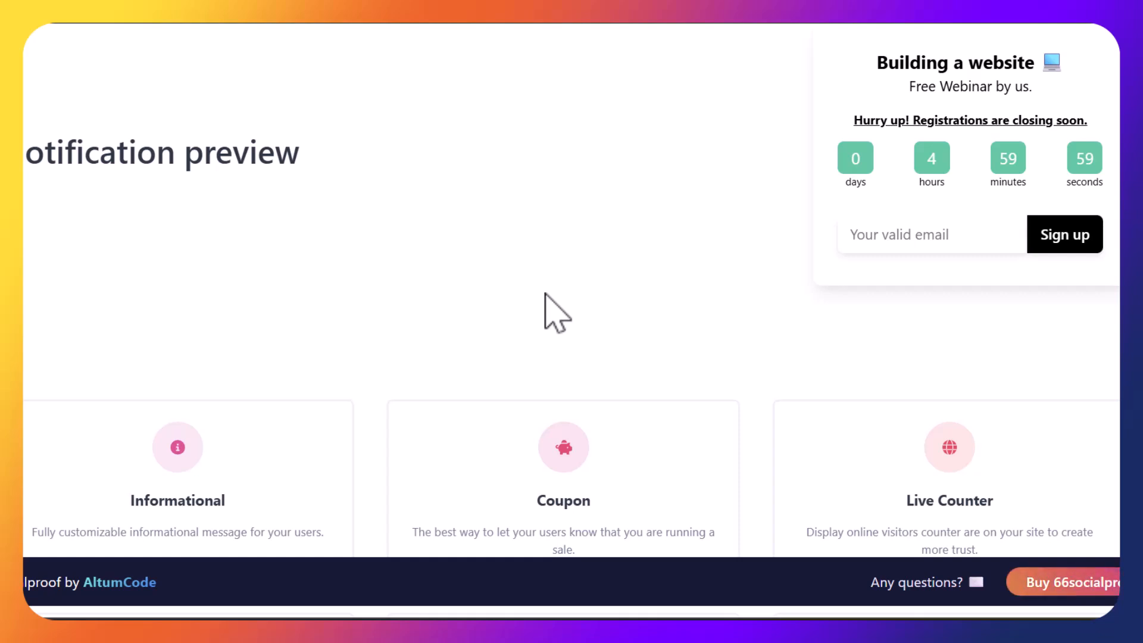
scroll(546, 293, "up", 15)
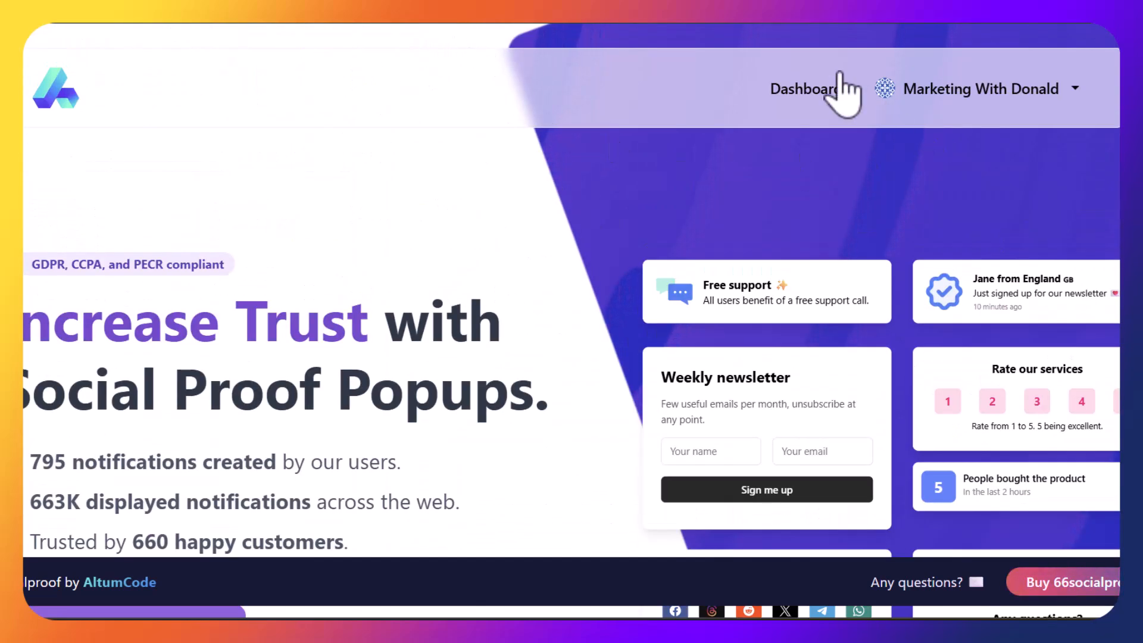
From the user dashboard, start a new campaign named MarketingwithDonald
left_click(805, 89)
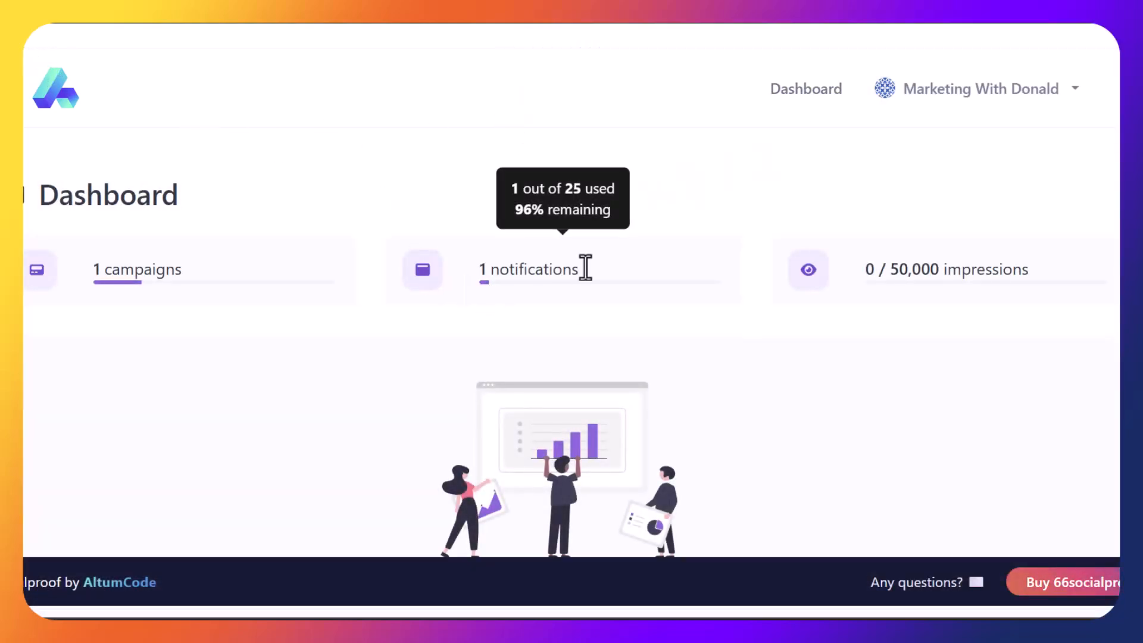
scroll(1059, 329, "down", 7)
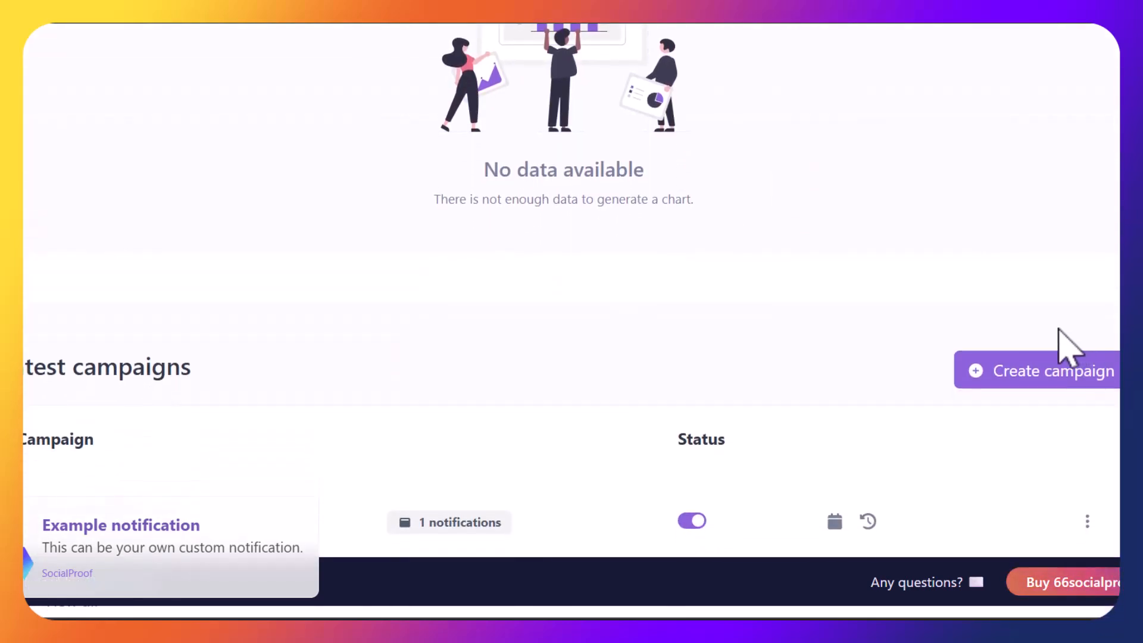
left_click(1034, 388)
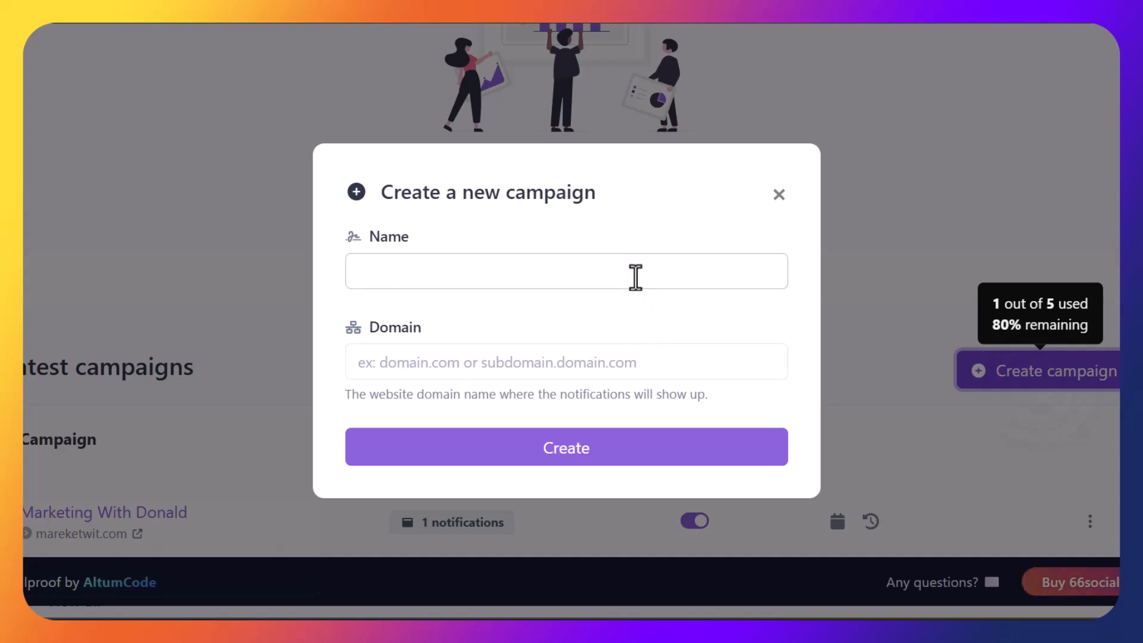
left_click(635, 276)
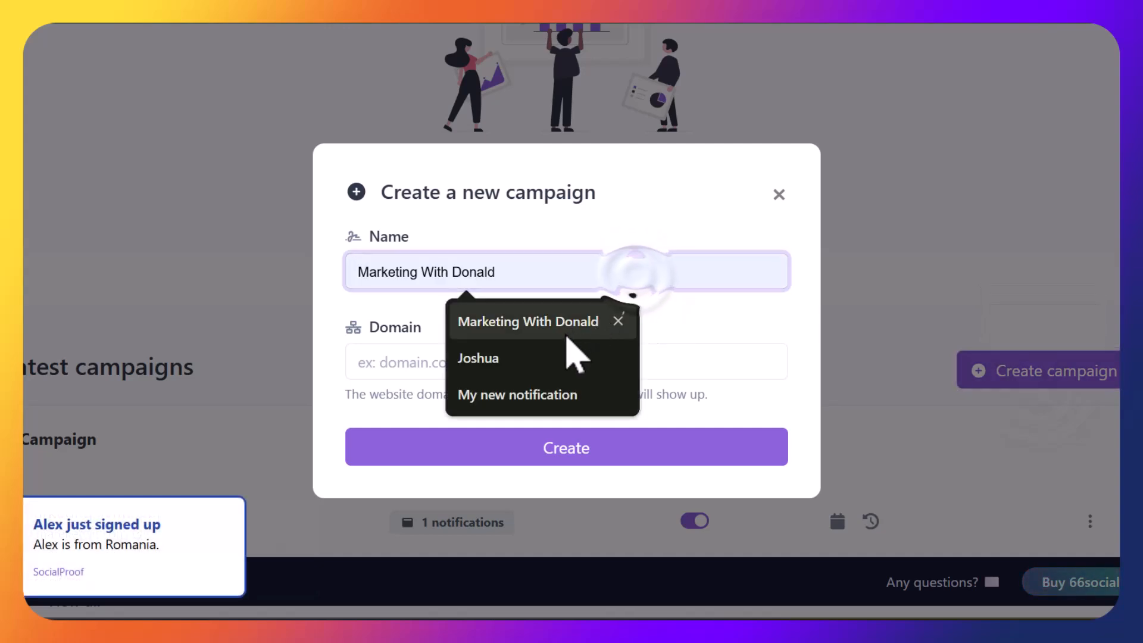
left_click(568, 334)
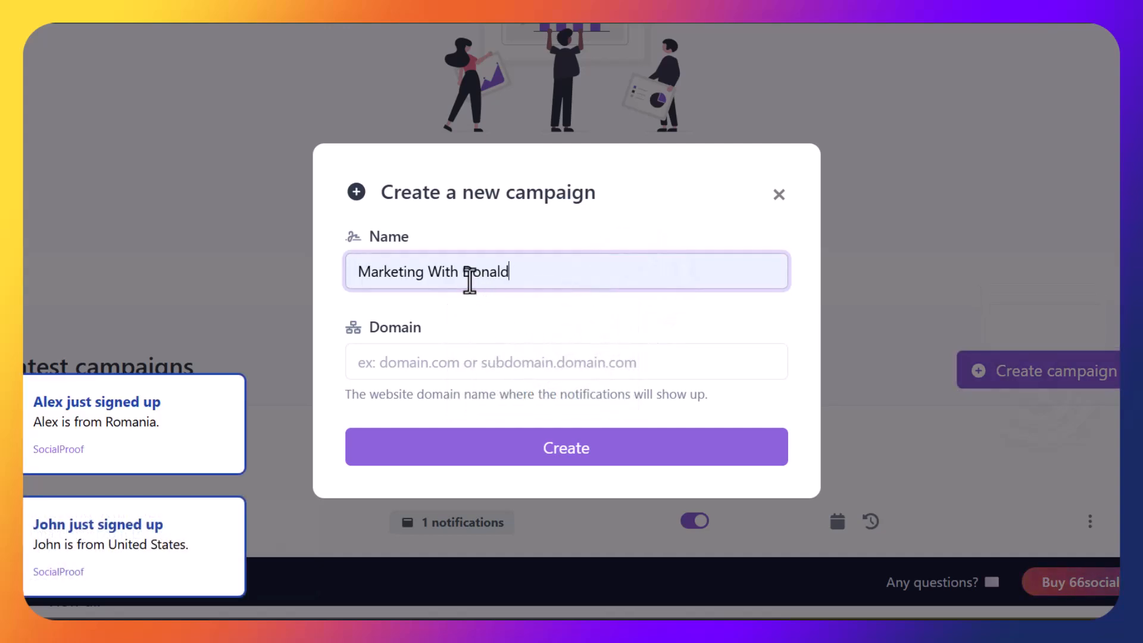
left_click(463, 274)
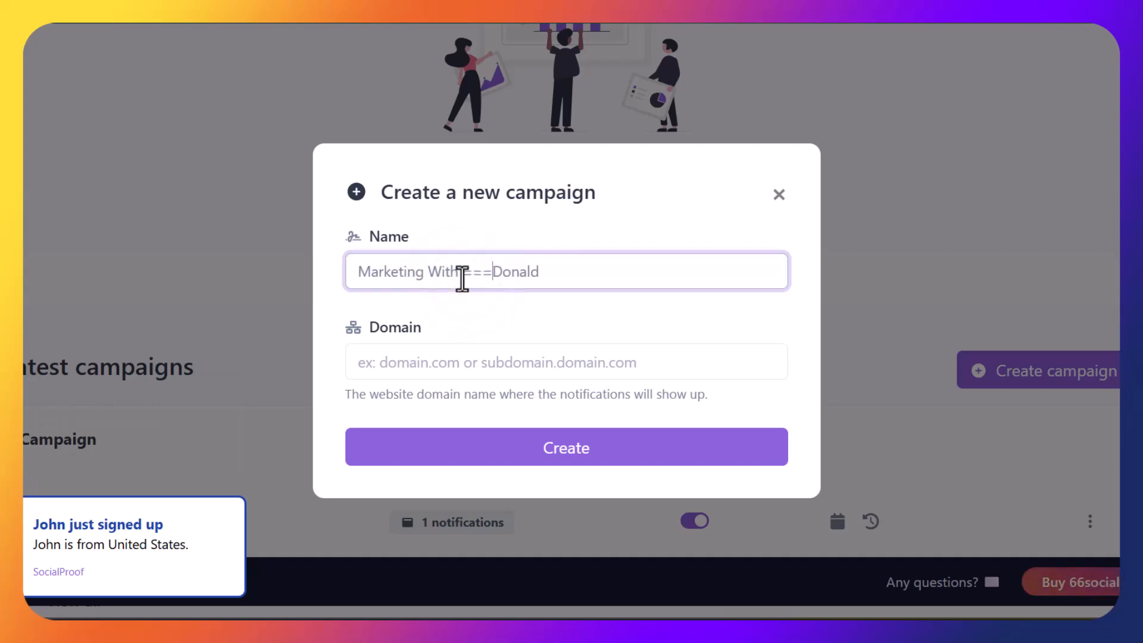
key("BackSpace")
key("BackSpace")
key("BackSpace")
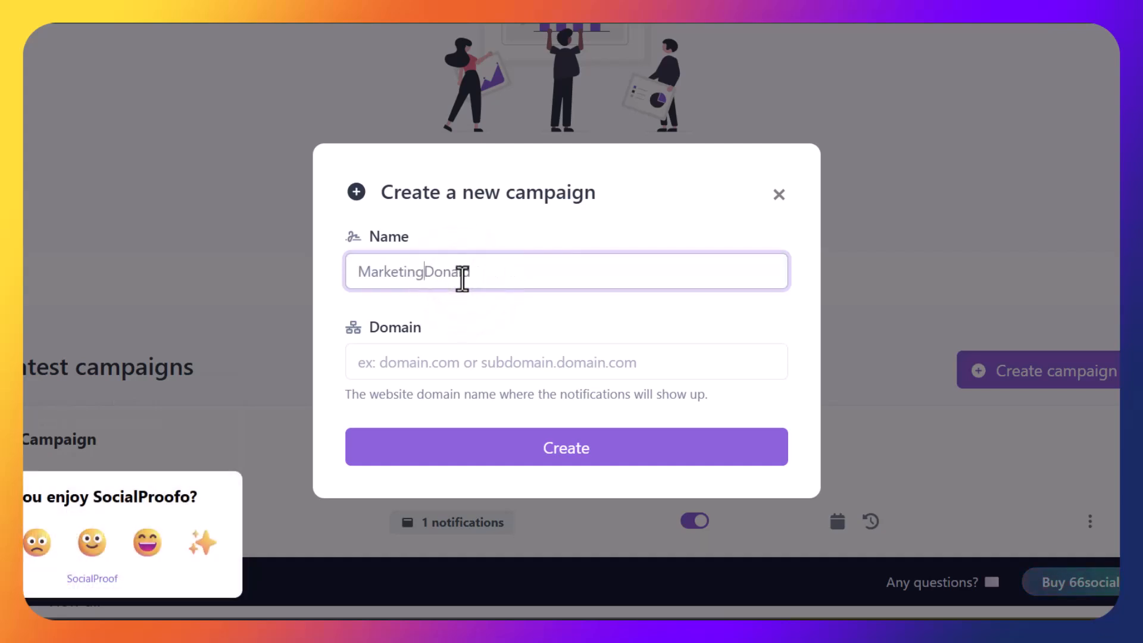
type("with")
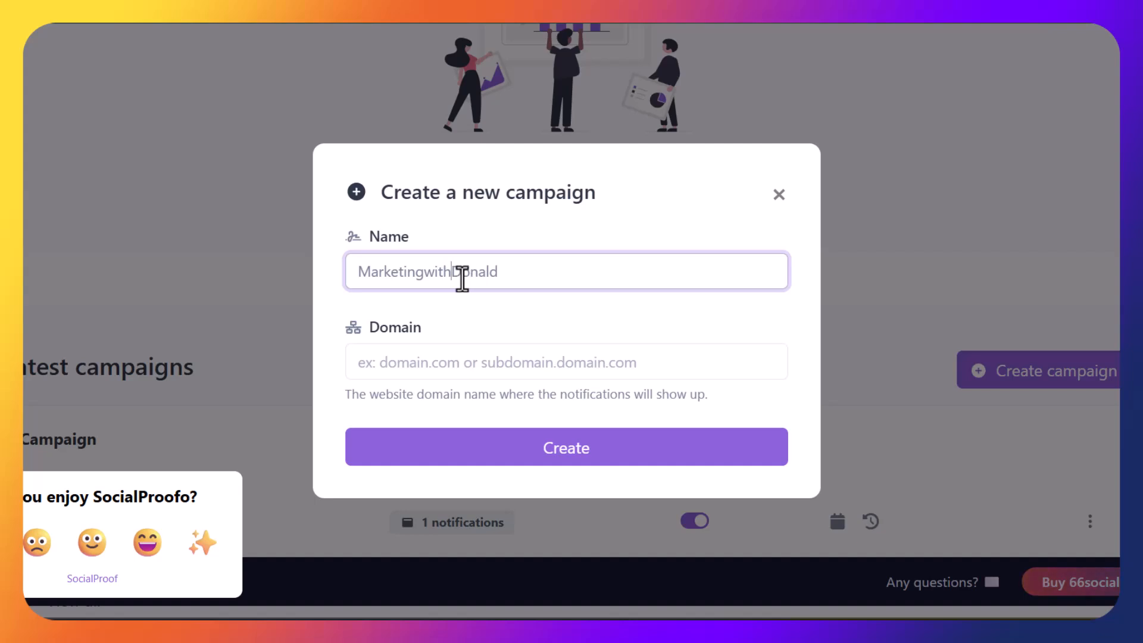
Set the campaign domain to marketingdon.com and create the campaign
left_click(464, 364)
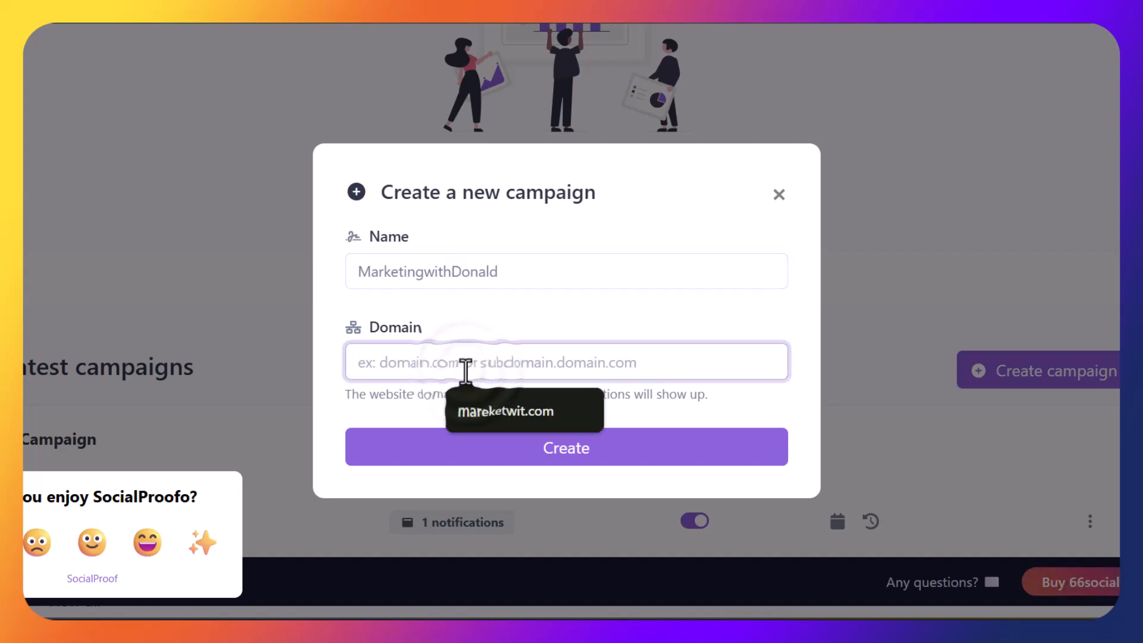
type("ma")
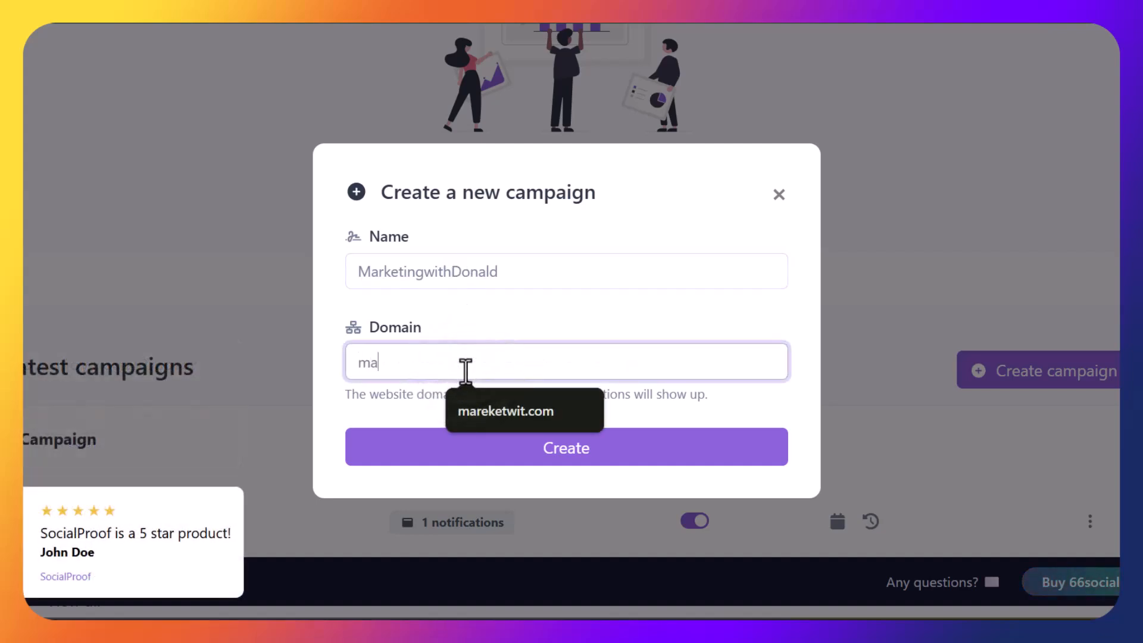
type("rketing")
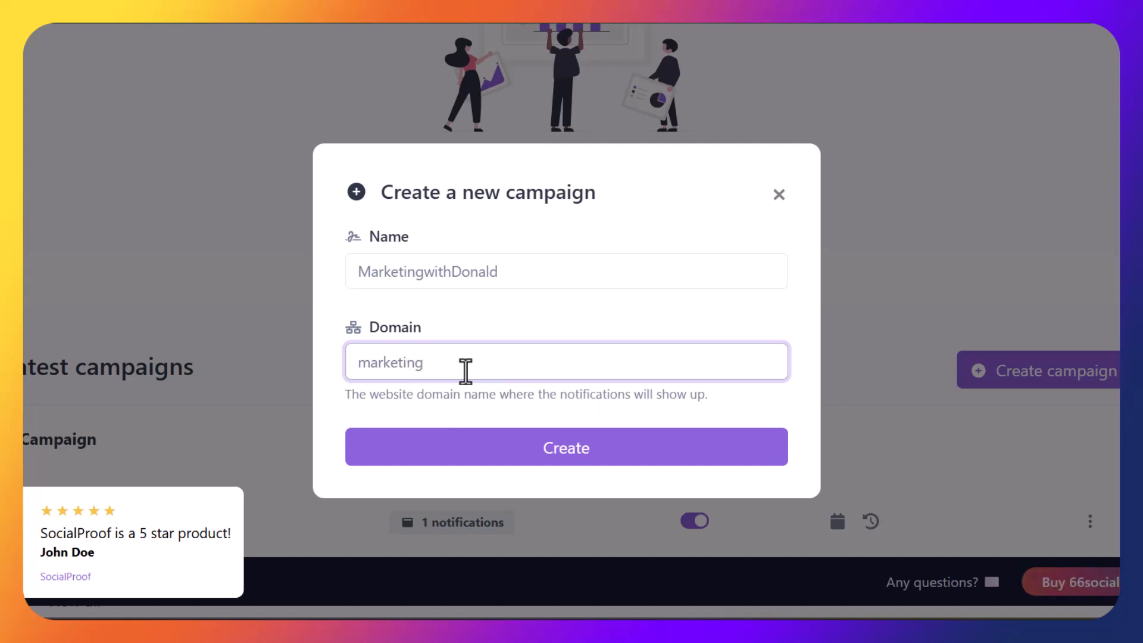
type("don.com")
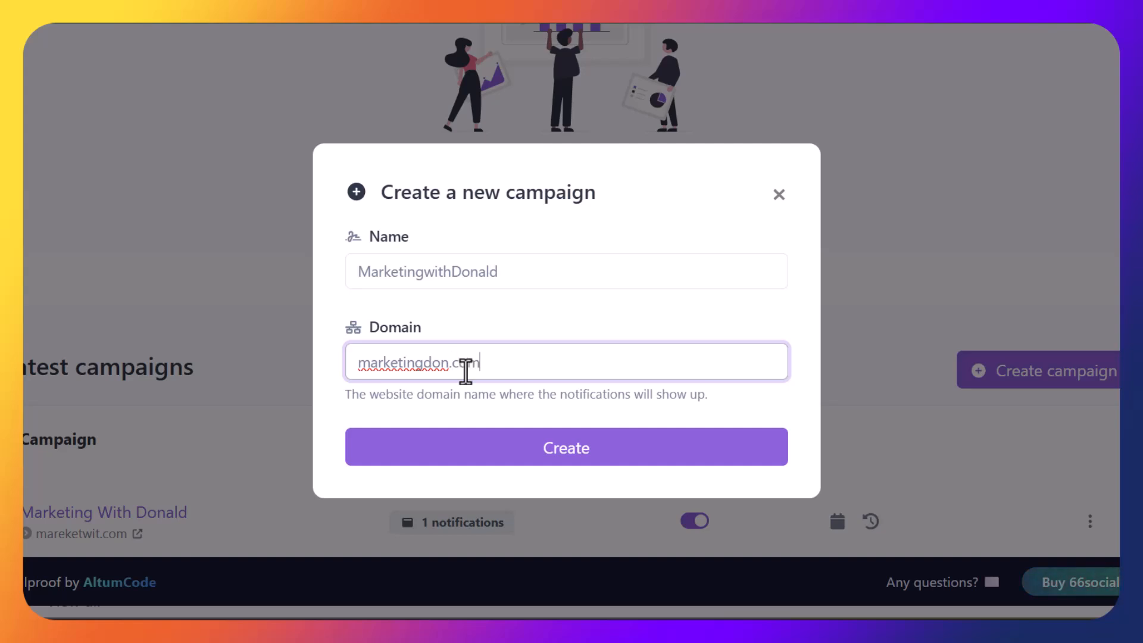
left_click(576, 455)
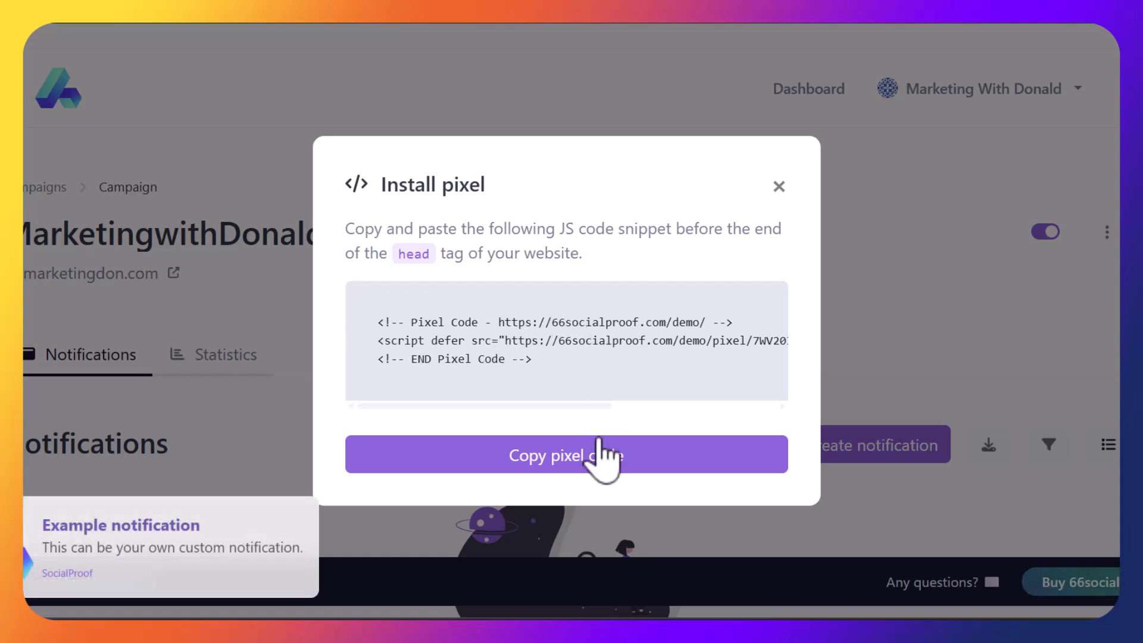
Copy the campaign's pixel code, close the install instructions, and switch to the file explorer window
left_click(600, 455)
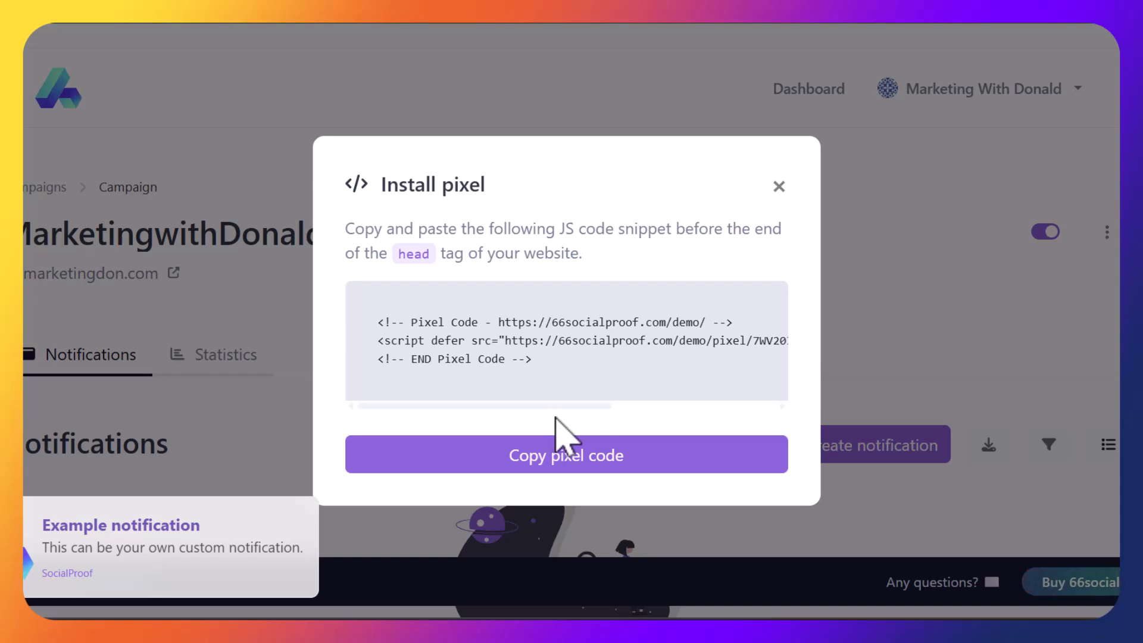
left_click(574, 454)
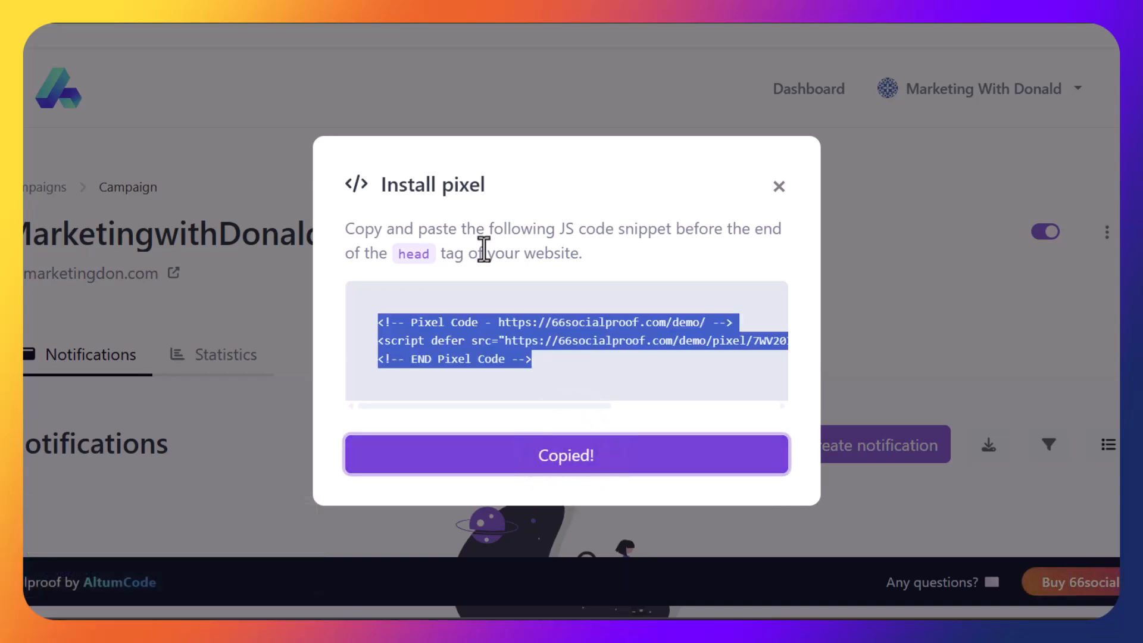
left_click(778, 194)
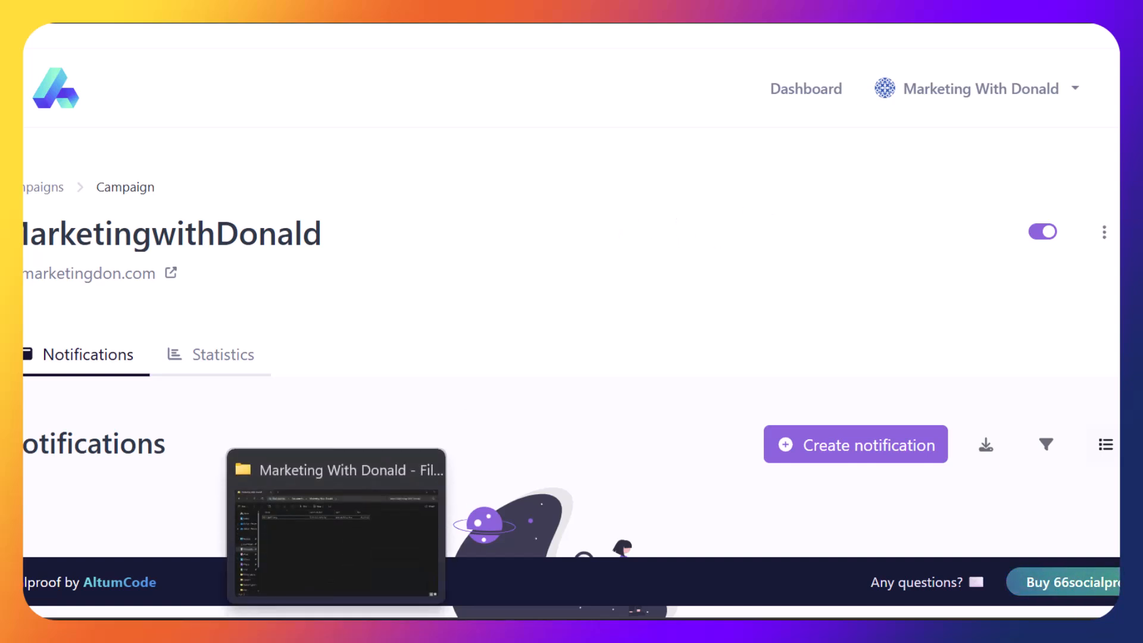
left_click(336, 632)
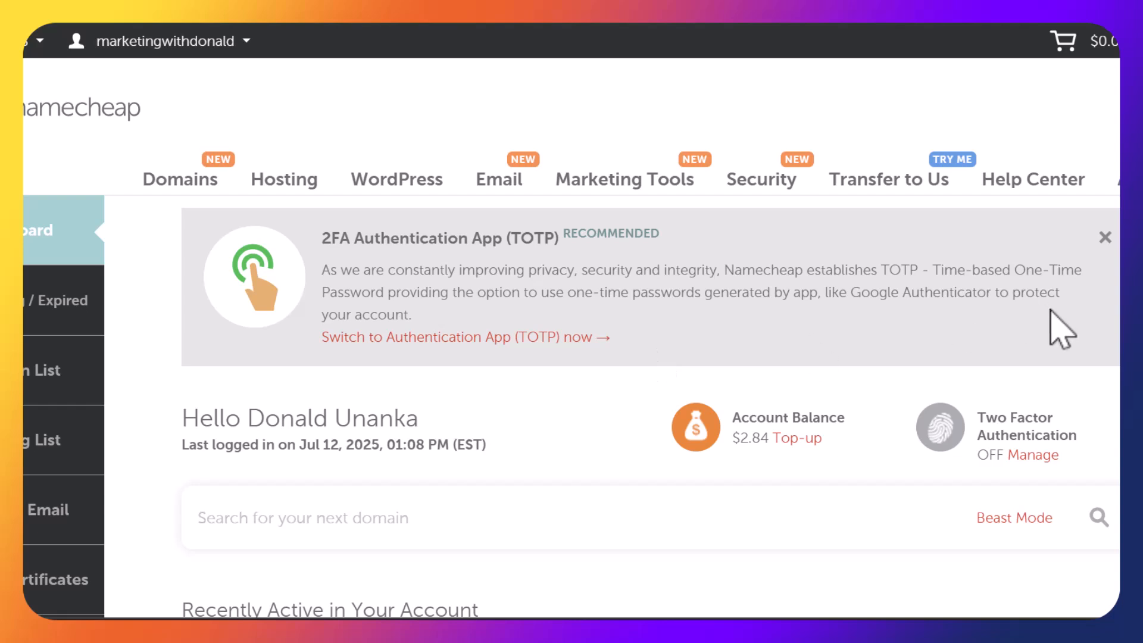
Open Namecheap's Hosting List showing marketingwithdonald.com on the Stellar Plus plan
scroll(571, 327, "down", 2)
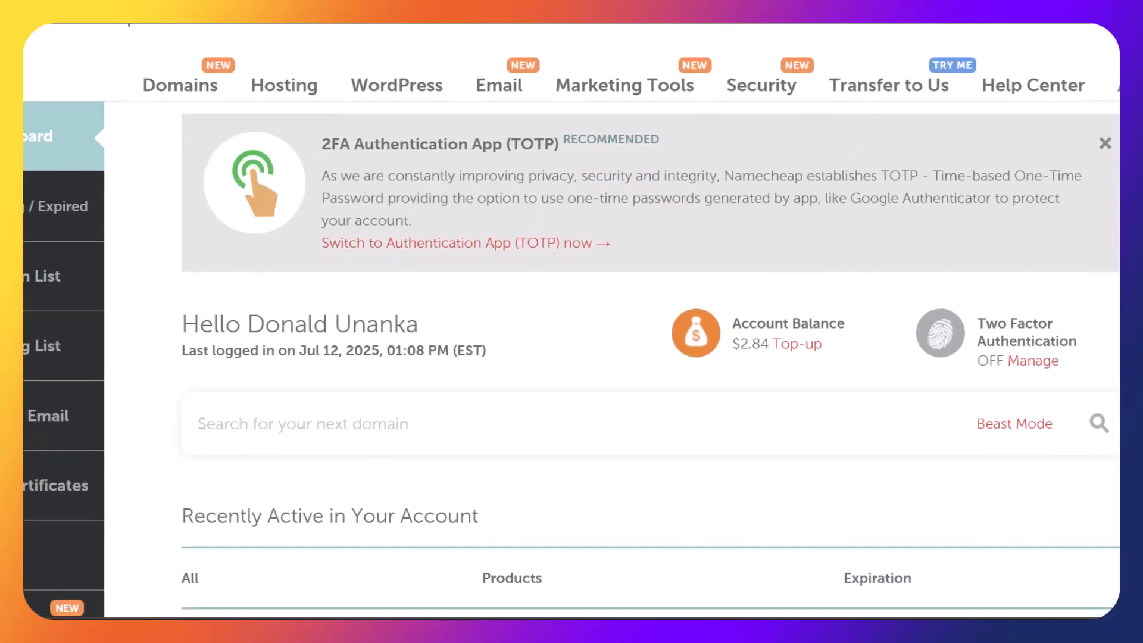
left_click(79, 340)
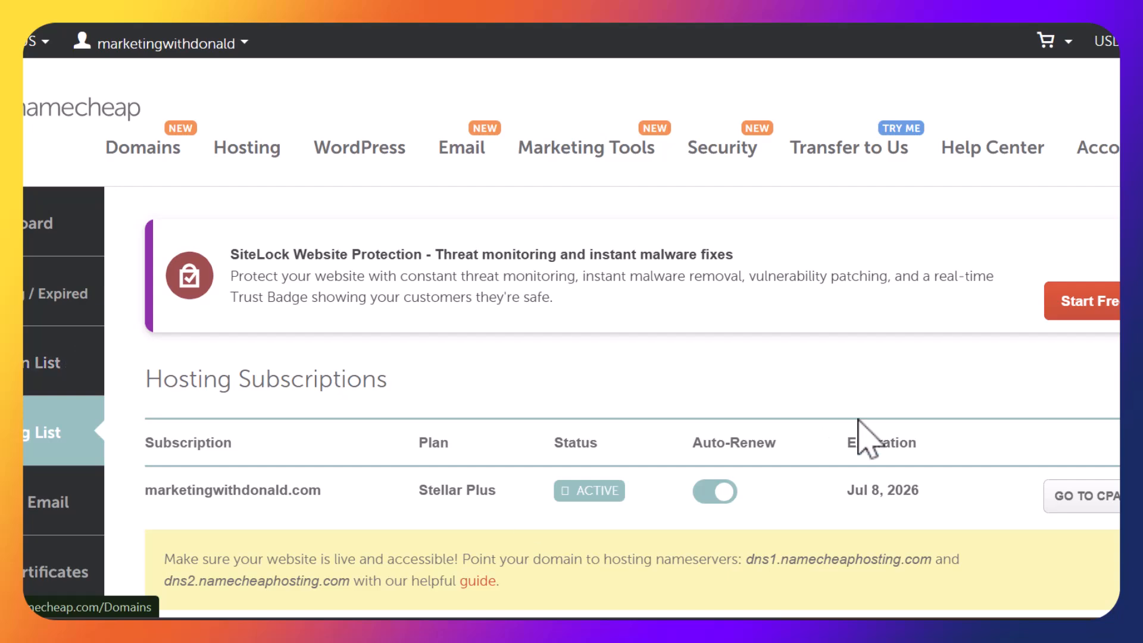
scroll(571, 321, "down", 5)
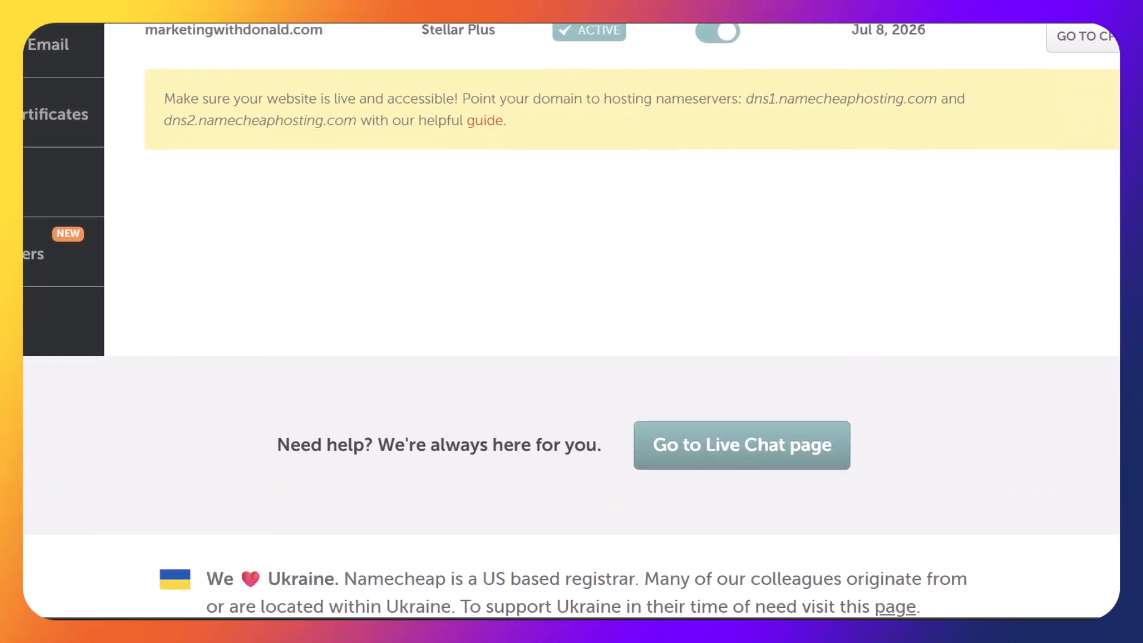
scroll(571, 321, "up", 3)
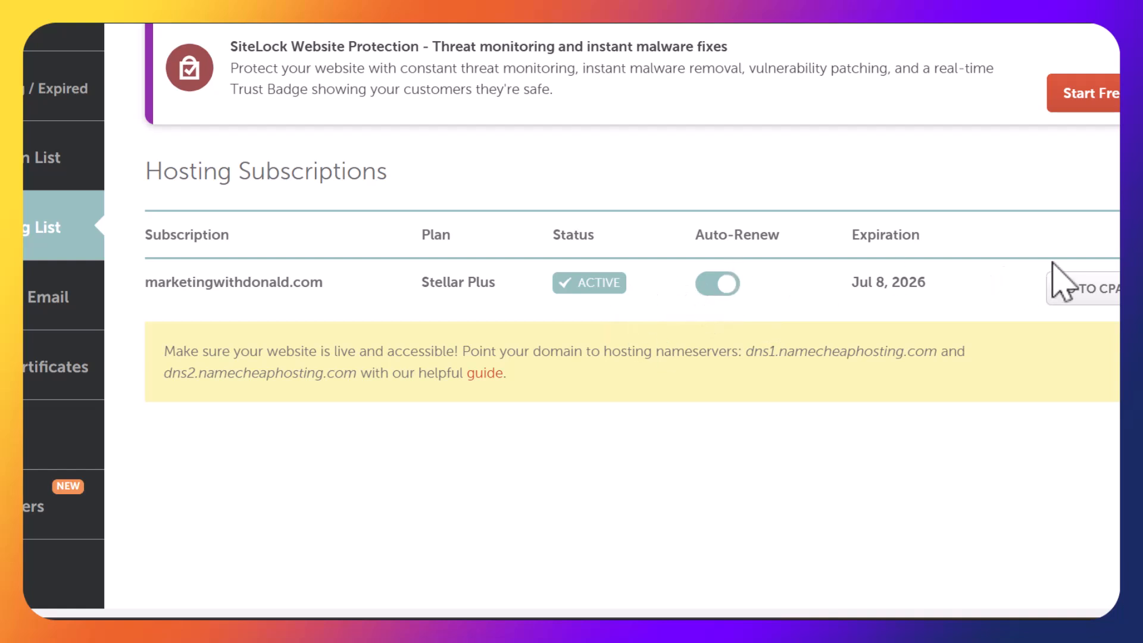
Open the hosting account's cPanel and scroll down to the Domains tool group
left_click(1087, 288)
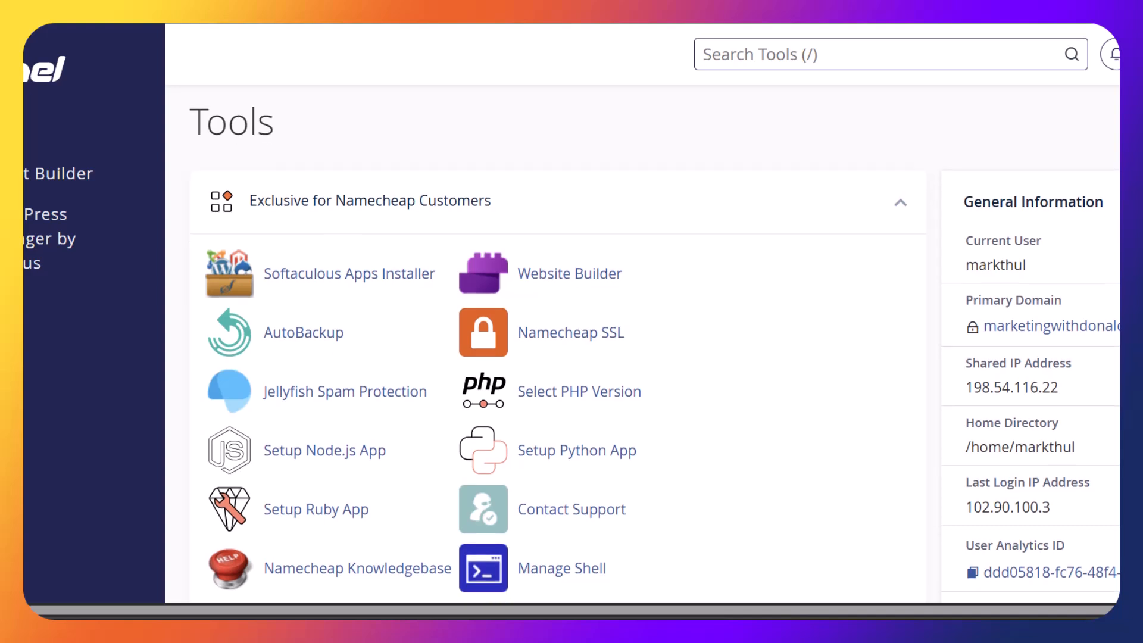
scroll(558, 353, "down", 5)
scroll(558, 354, "down", 7)
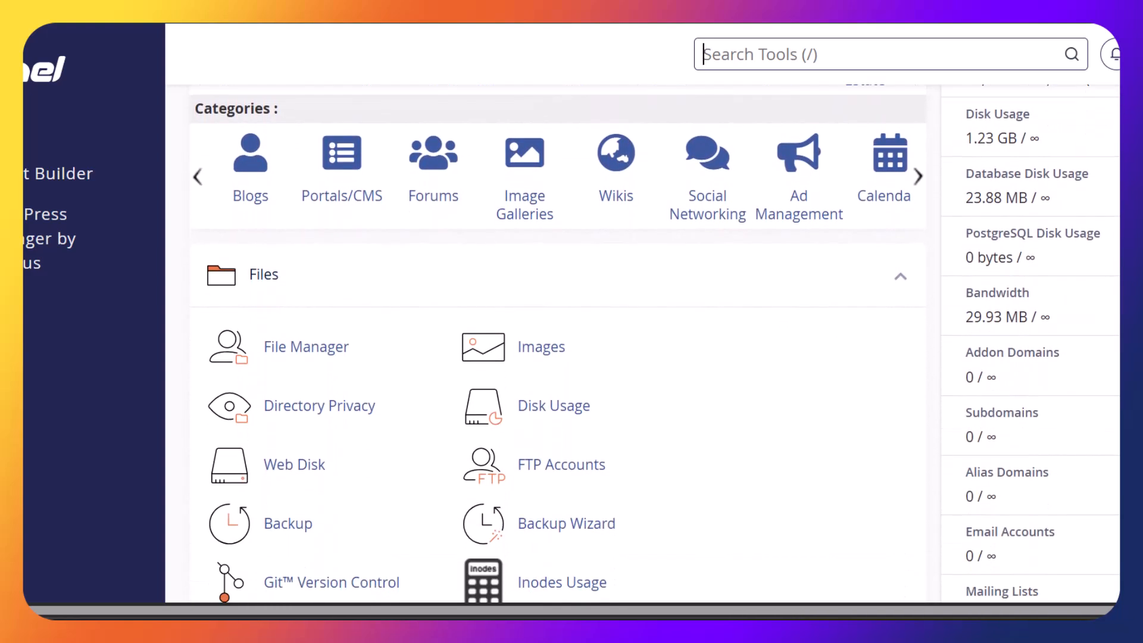
scroll(558, 354, "down", 7)
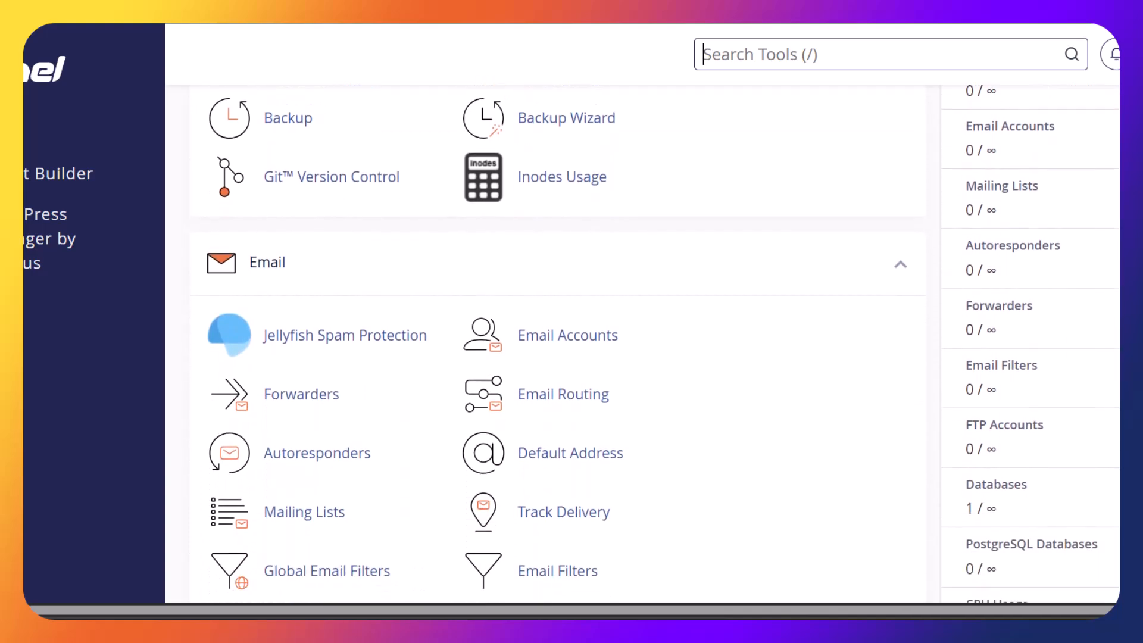
scroll(558, 354, "down", 6)
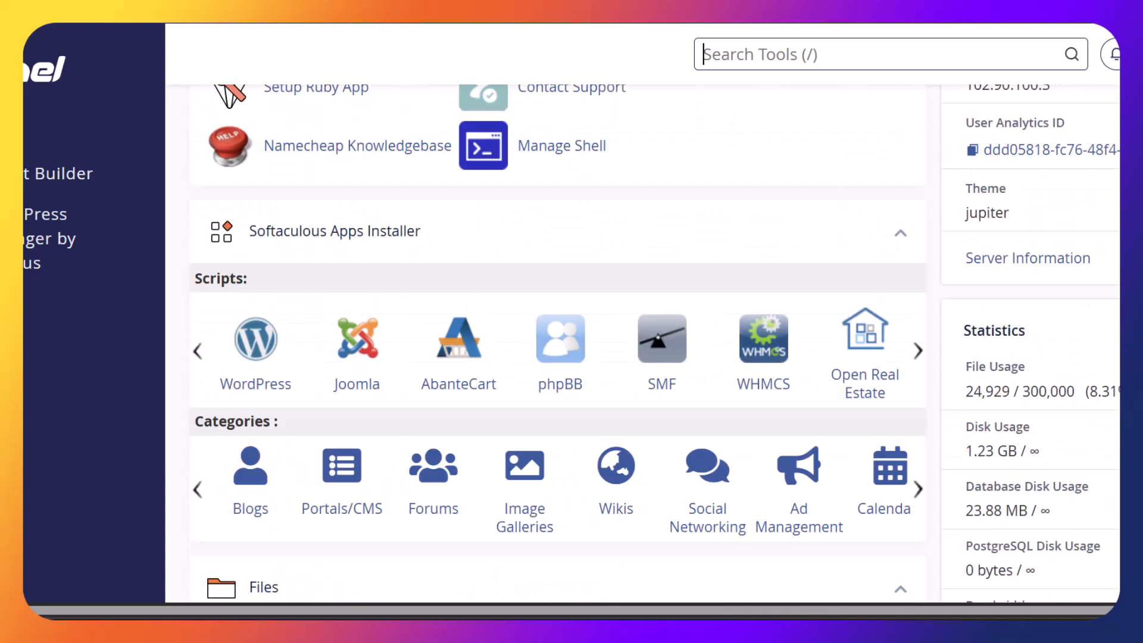
scroll(558, 354, "up", 4)
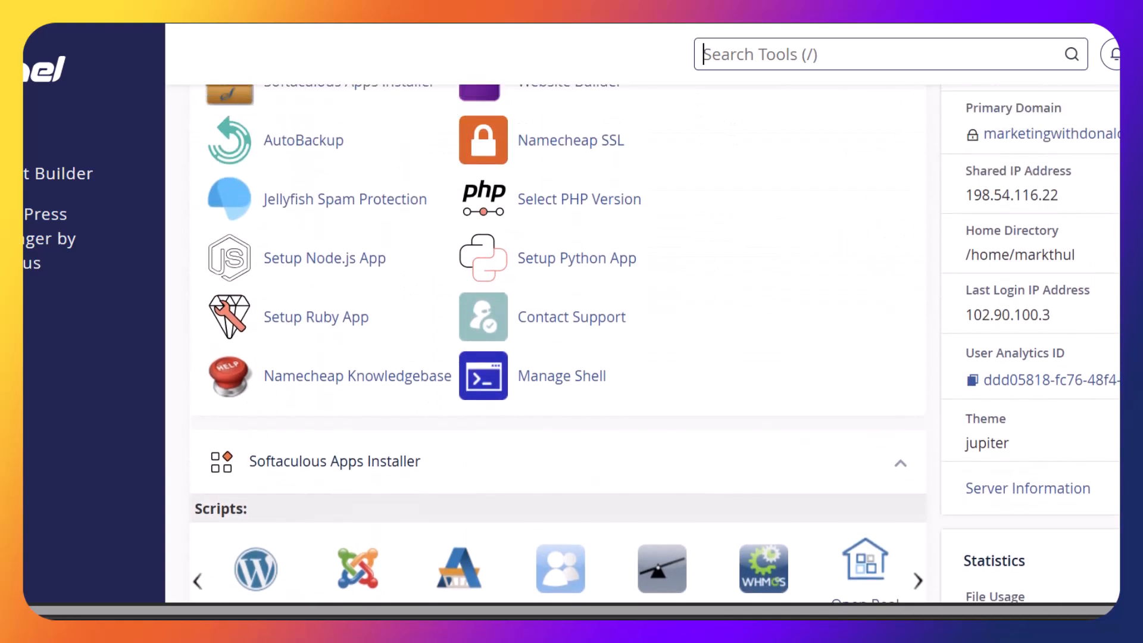
scroll(558, 354, "up", 3)
scroll(558, 353, "down", 3)
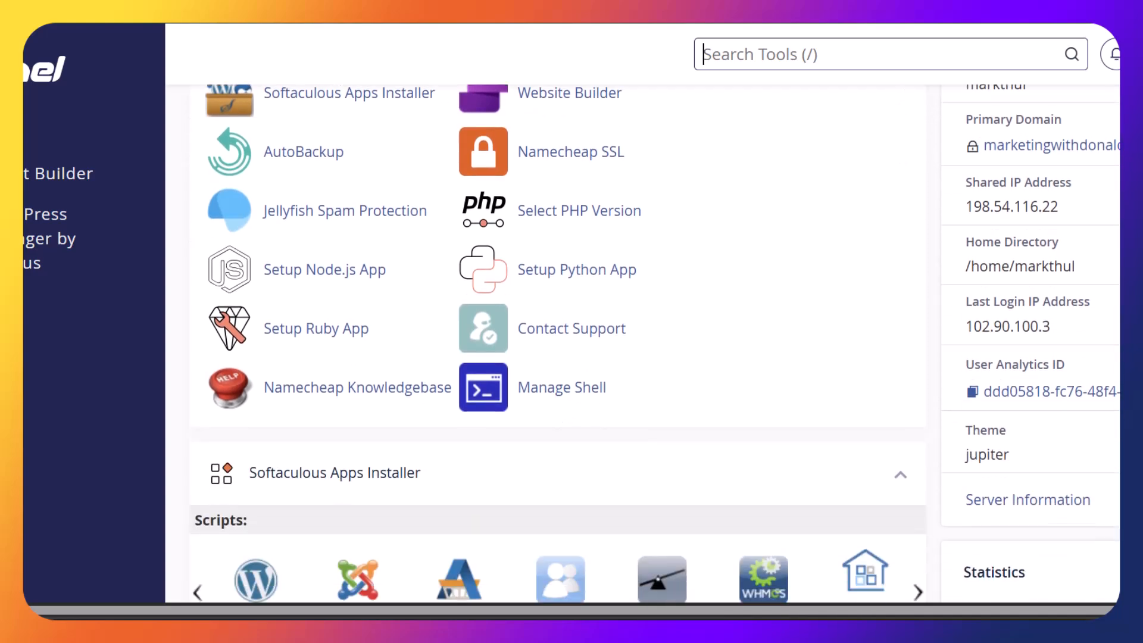
scroll(557, 353, "up", 3)
scroll(558, 354, "down", 10)
scroll(558, 354, "up", 6)
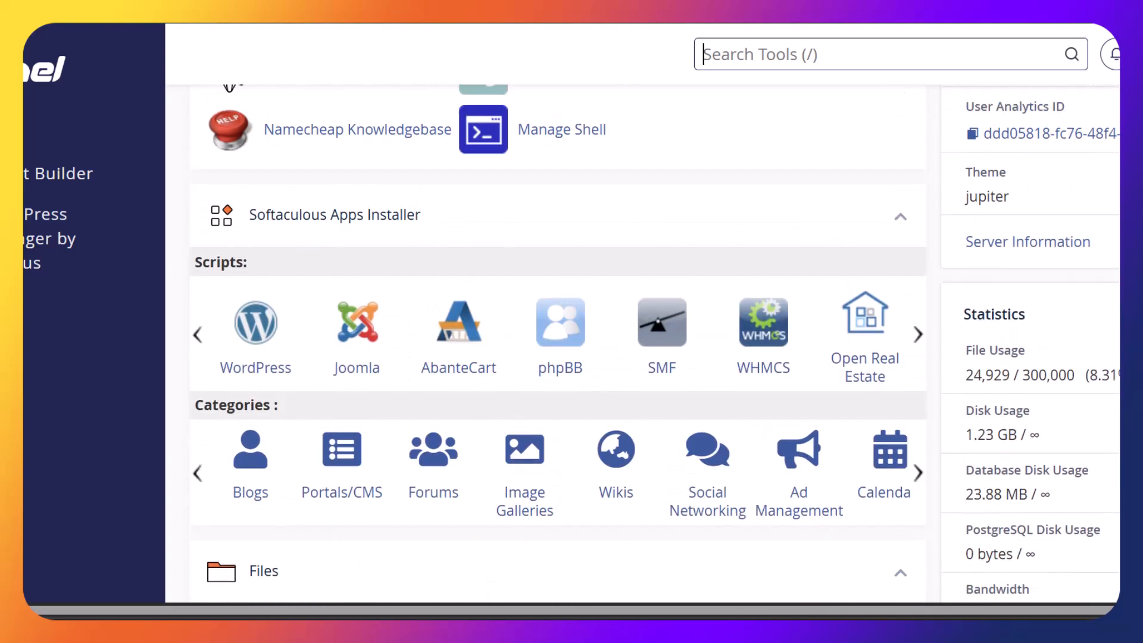
scroll(558, 354, "down", 9)
scroll(558, 353, "up", 2)
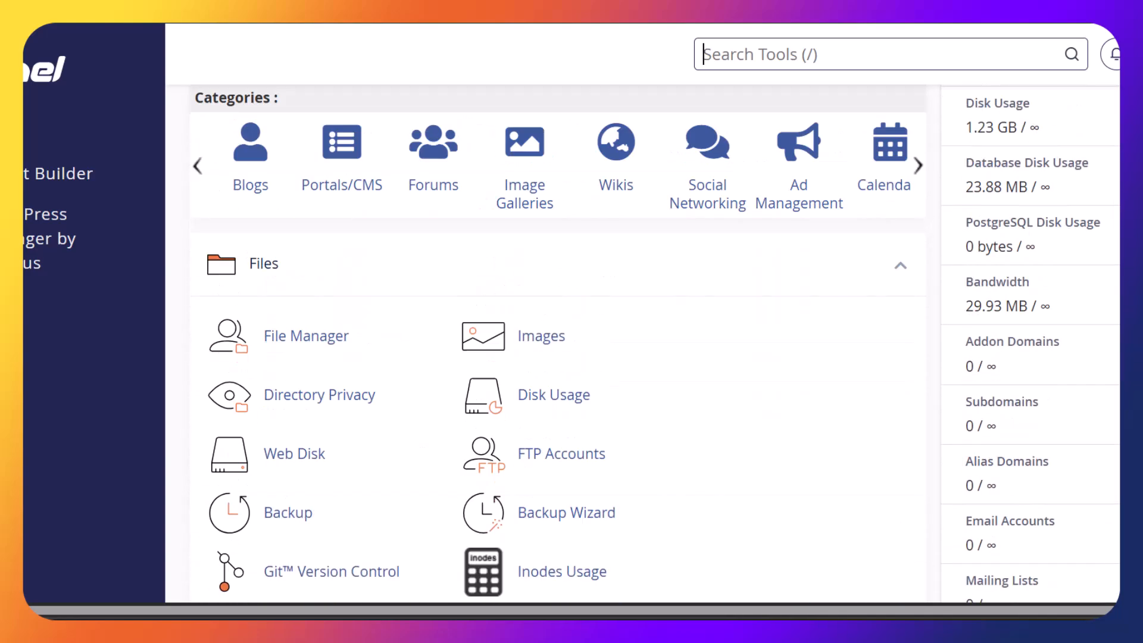
scroll(558, 354, "down", 3)
scroll(558, 353, "down", 10)
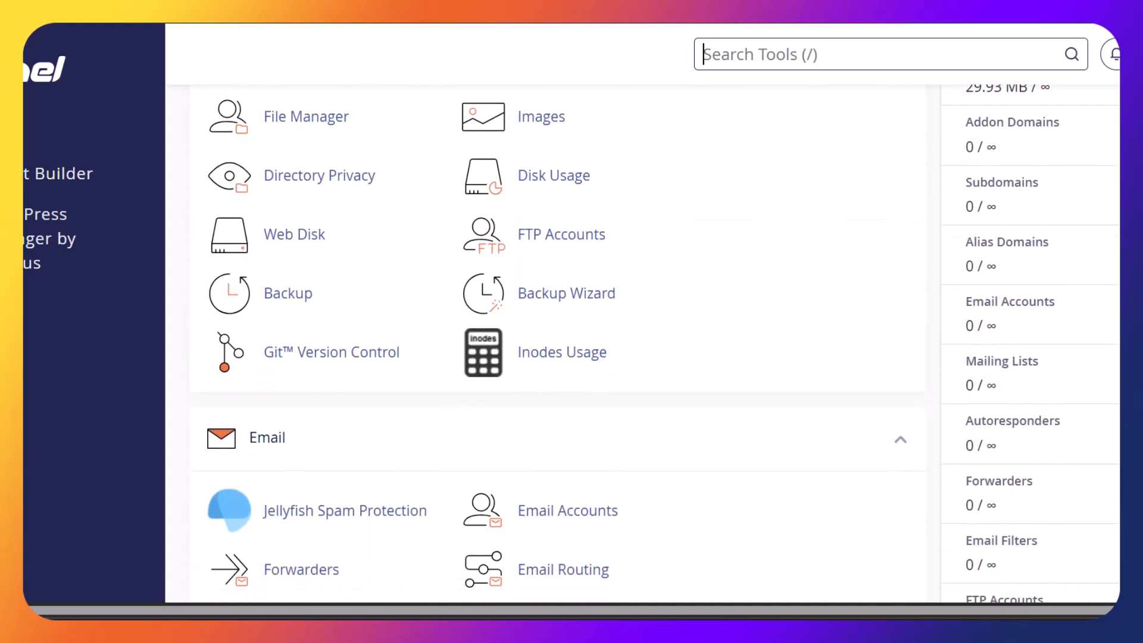
scroll(558, 354, "down", 5)
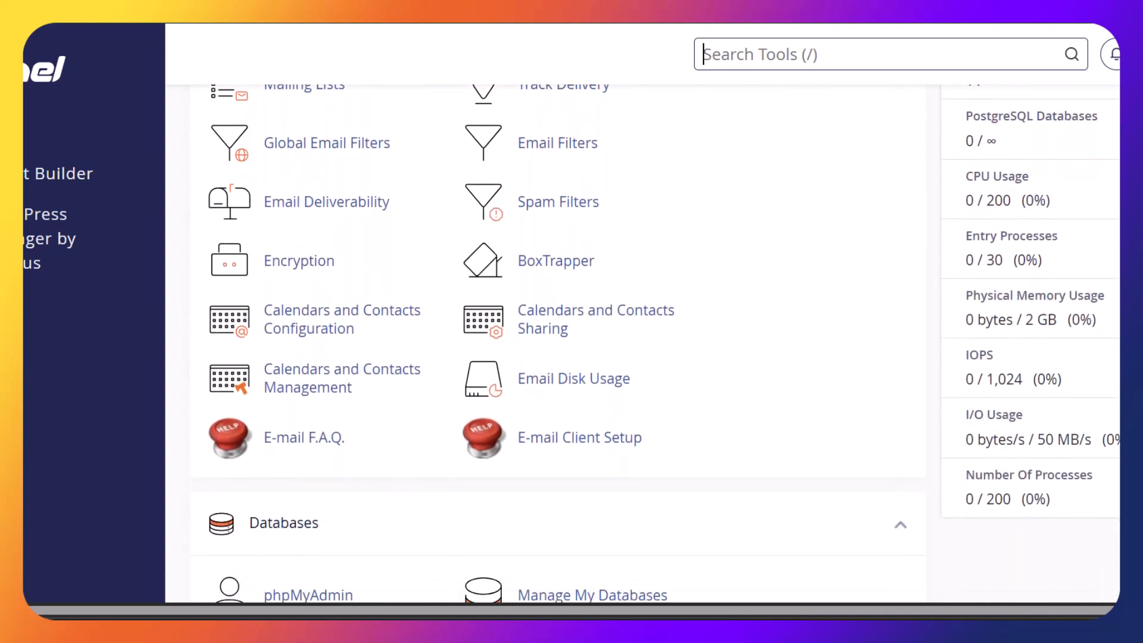
scroll(557, 353, "down", 8)
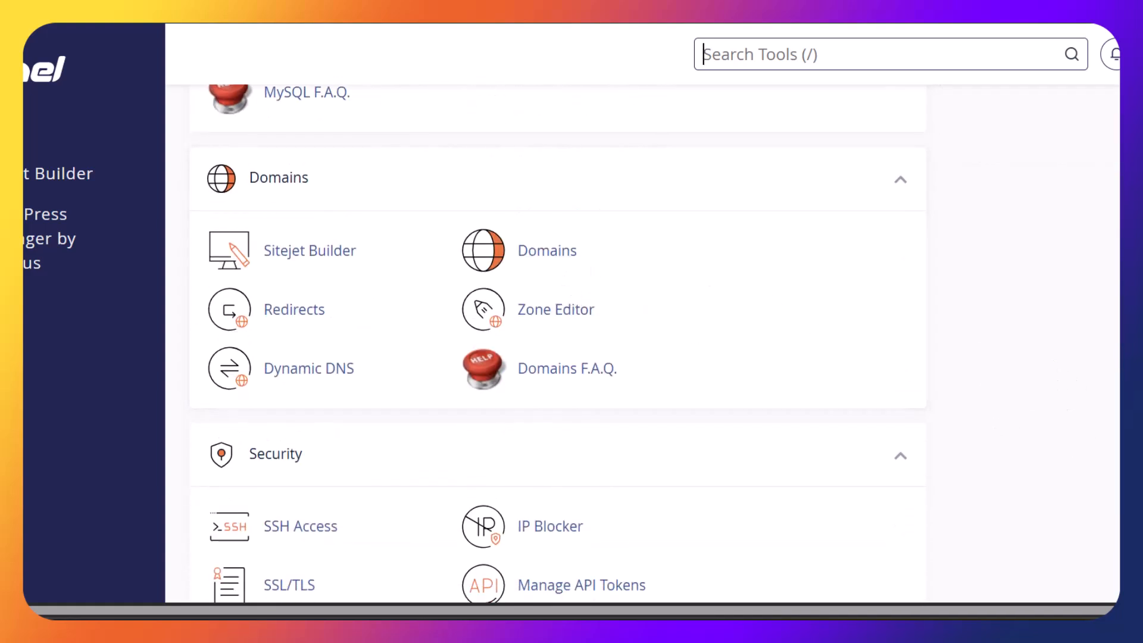
scroll(558, 354, "down", 8)
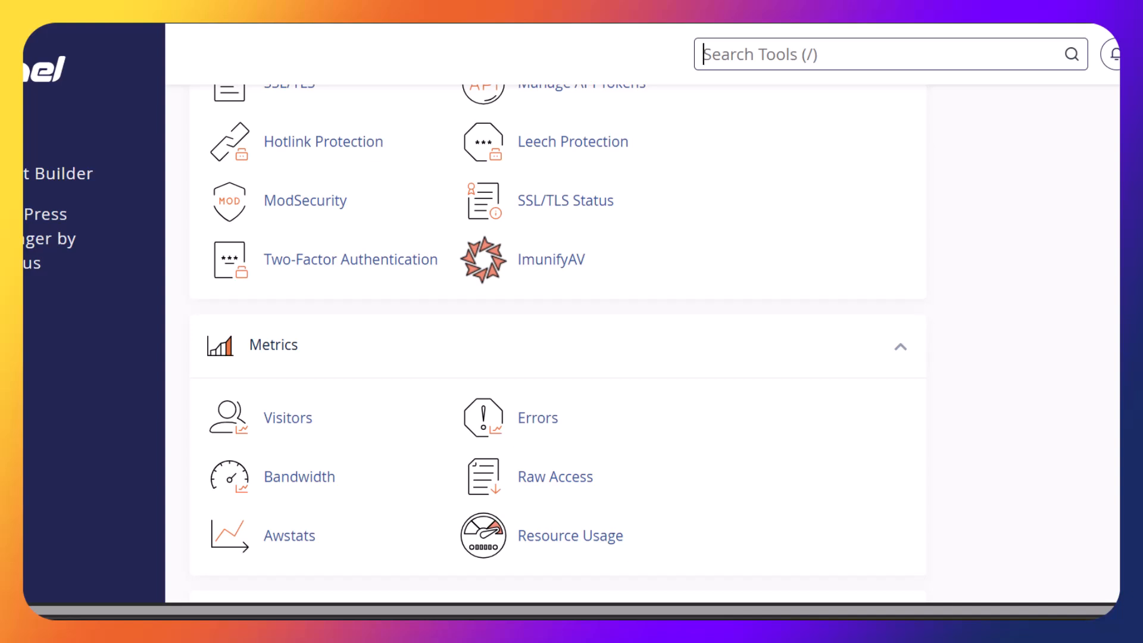
scroll(556, 344, "down", 6)
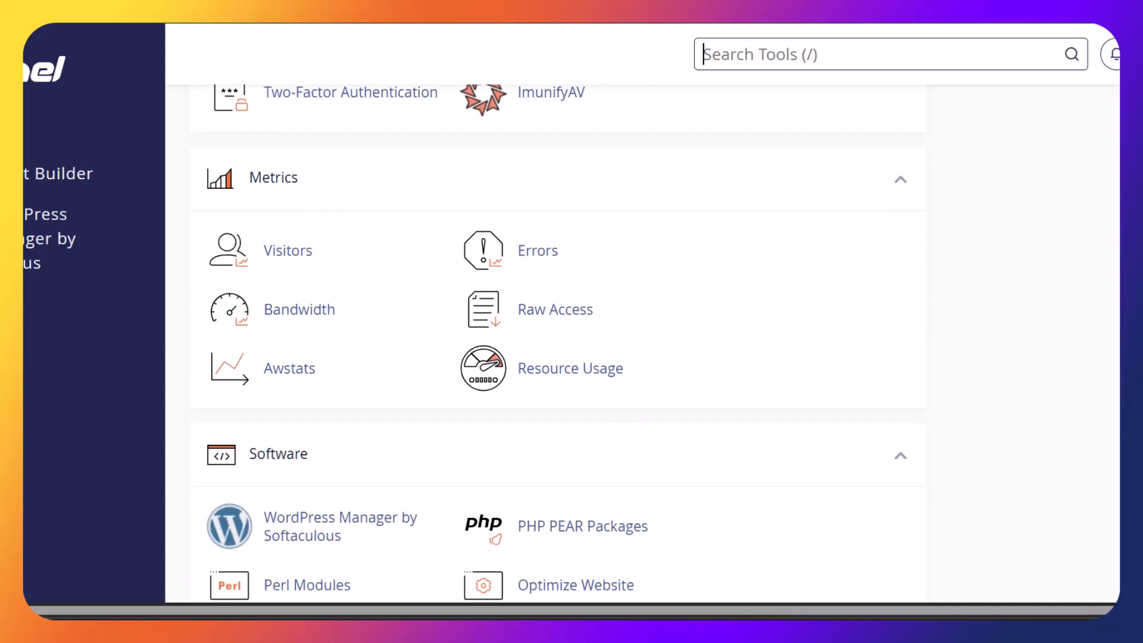
scroll(557, 344, "down", 12)
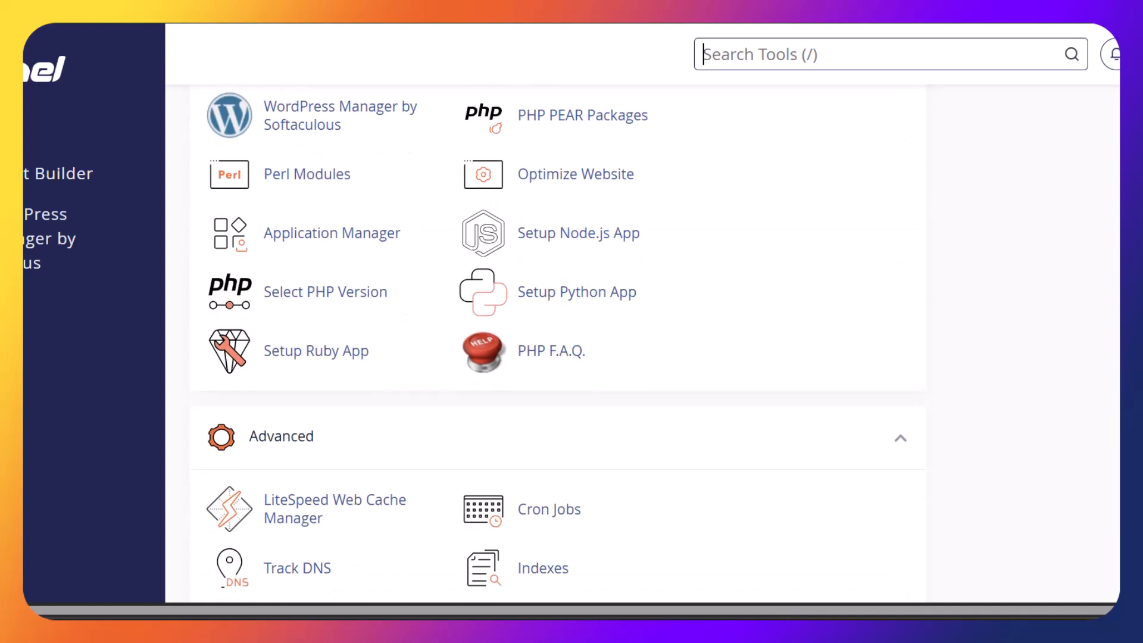
scroll(556, 343, "up", 11)
scroll(557, 344, "up", 17)
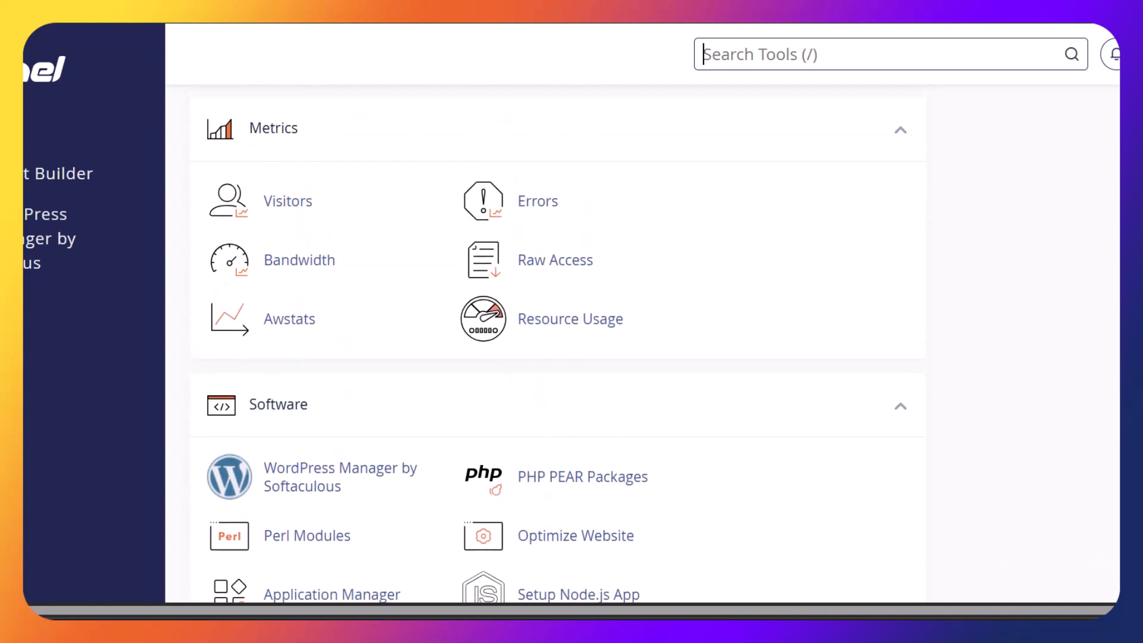
scroll(334, 434, "up", 2)
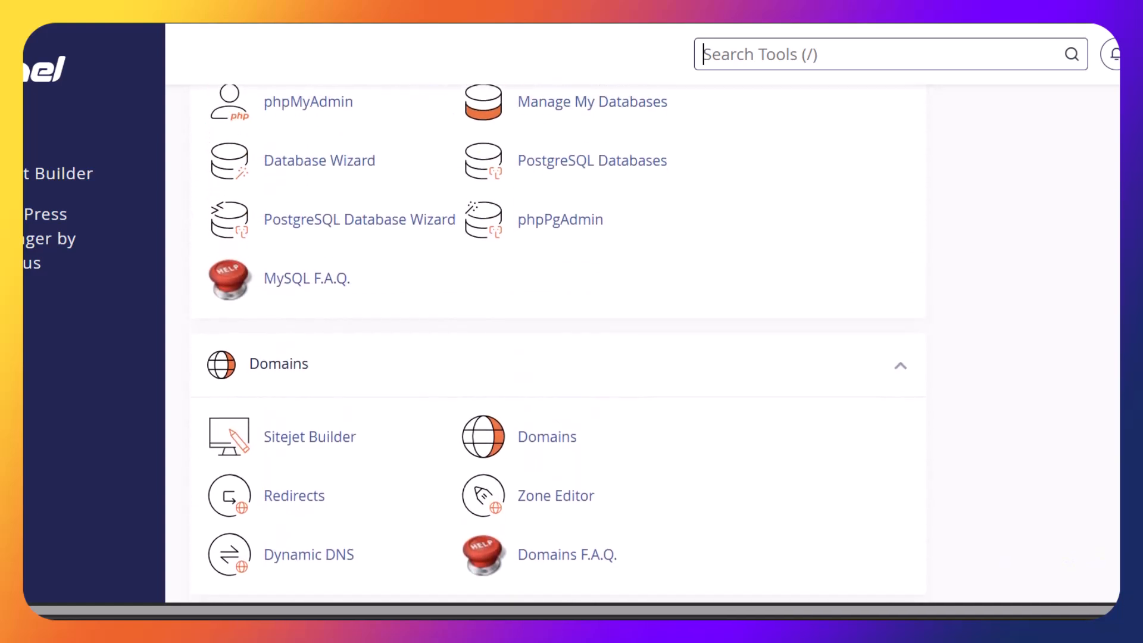
scroll(334, 433, "down", 3)
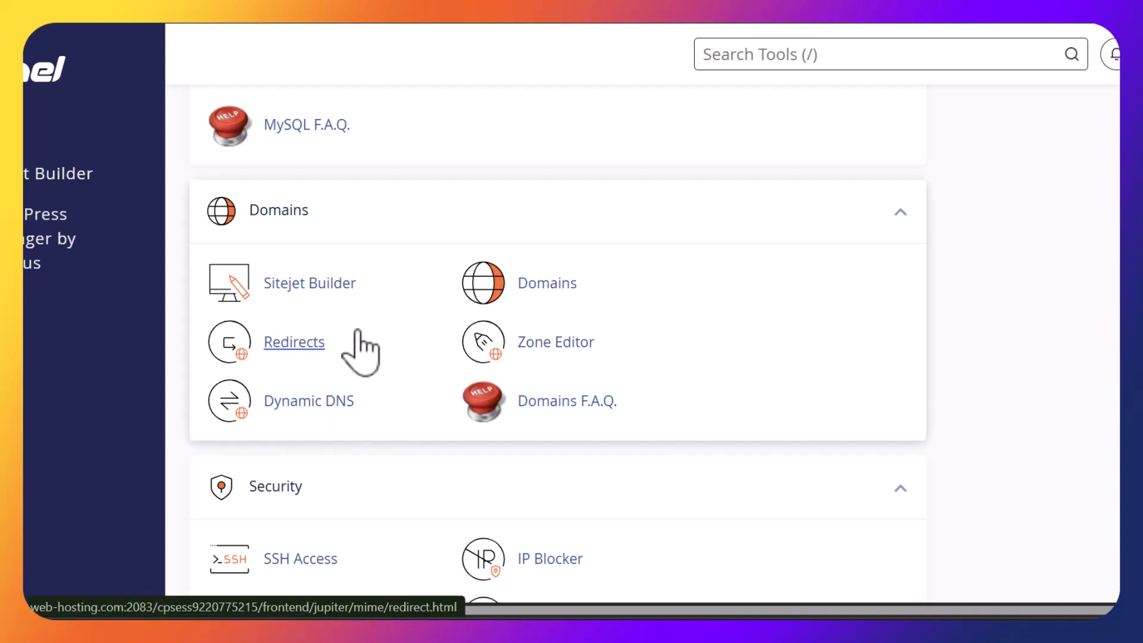
Create domain fomo.marketingwithdonald.com, keeping the suggested same-named document root
left_click(537, 270)
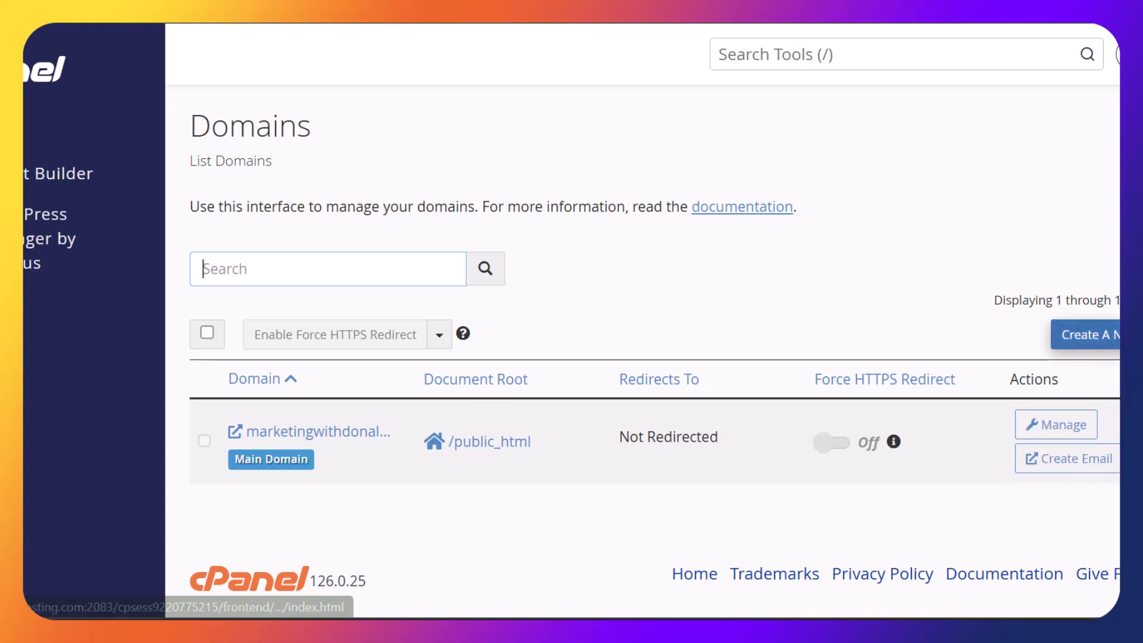
left_click(1110, 335)
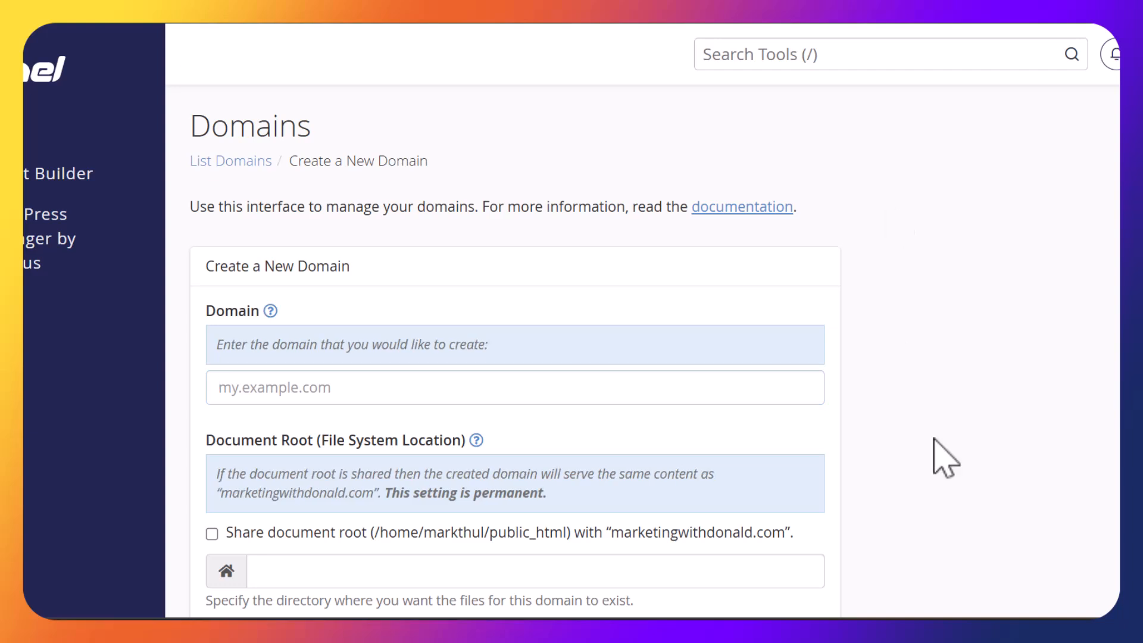
scroll(550, 464, "down", 1)
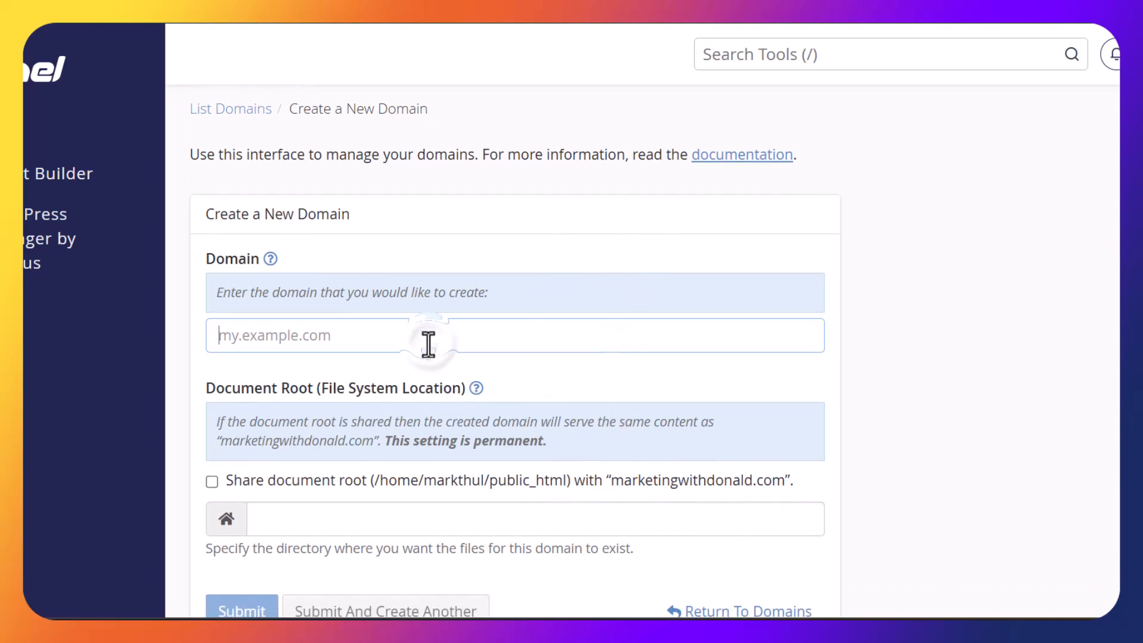
type("fomo.marketingwithdonal")
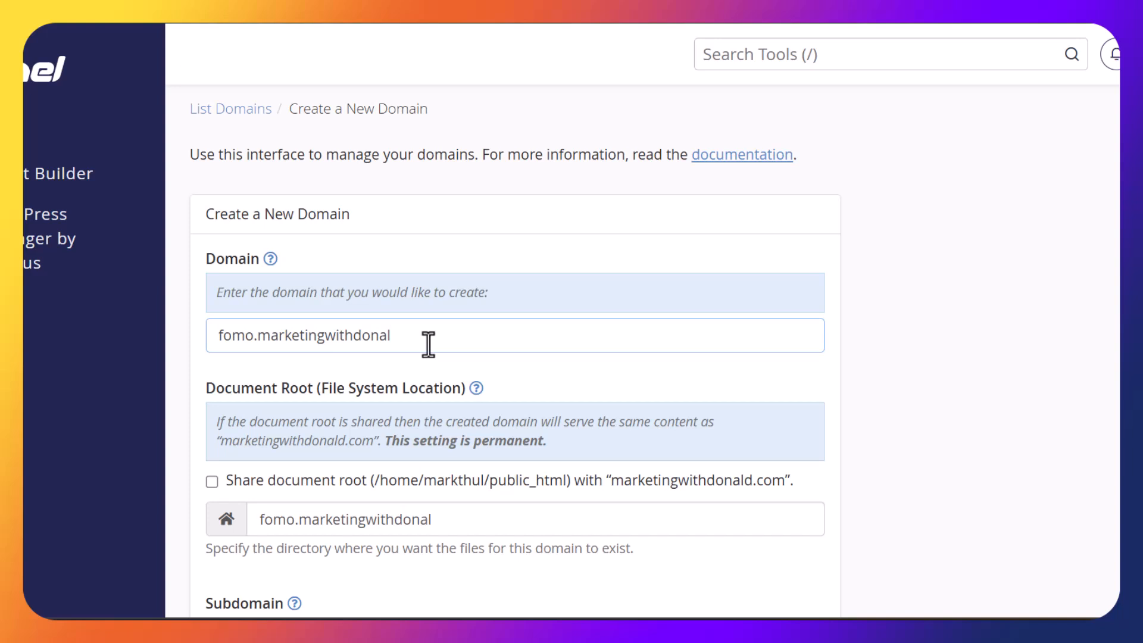
type(".com")
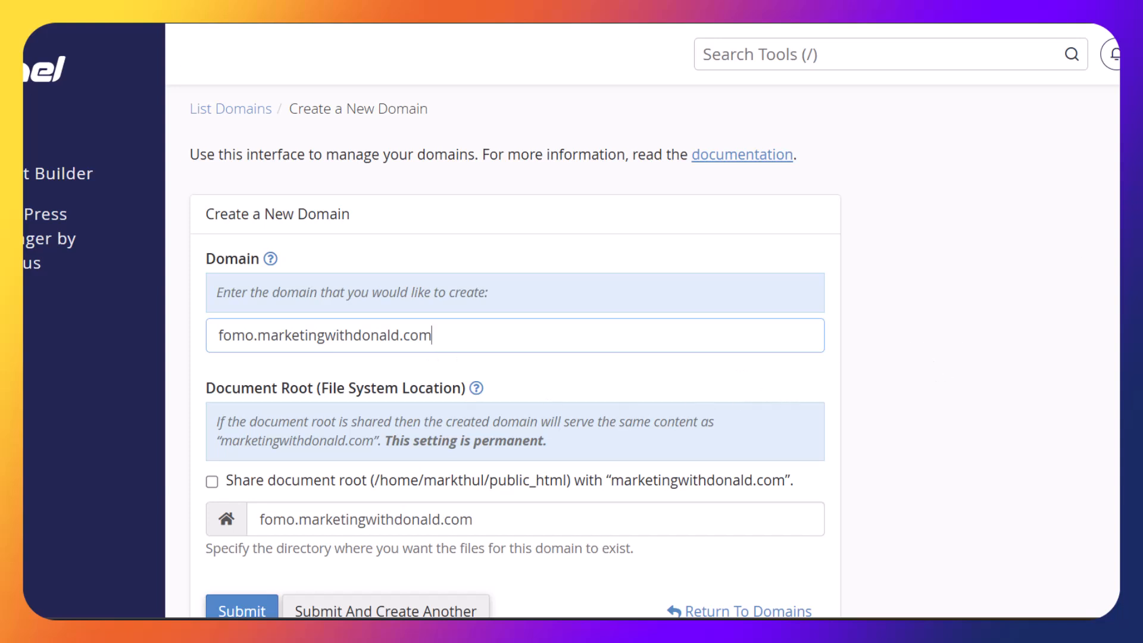
scroll(515, 357, "down", 3)
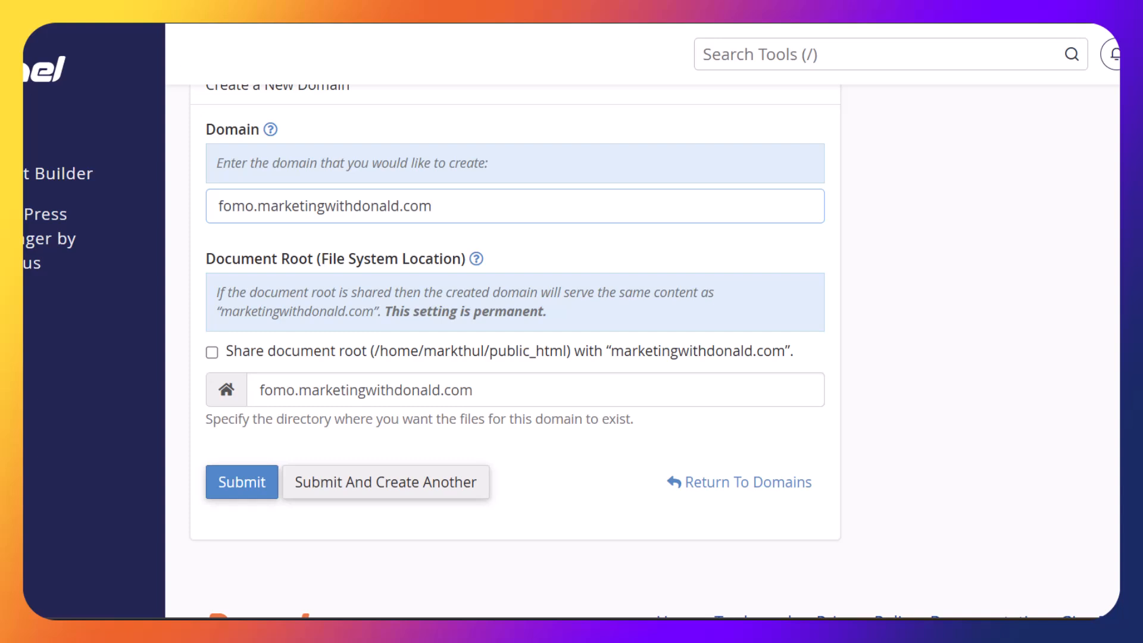
left_click(1101, 348)
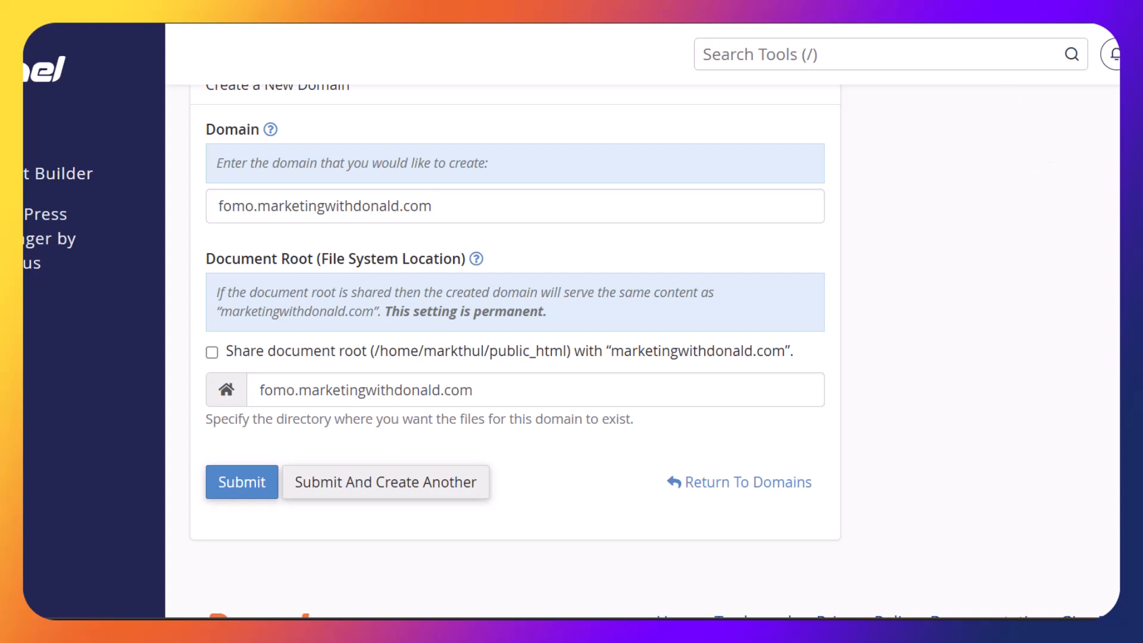
left_click(230, 485)
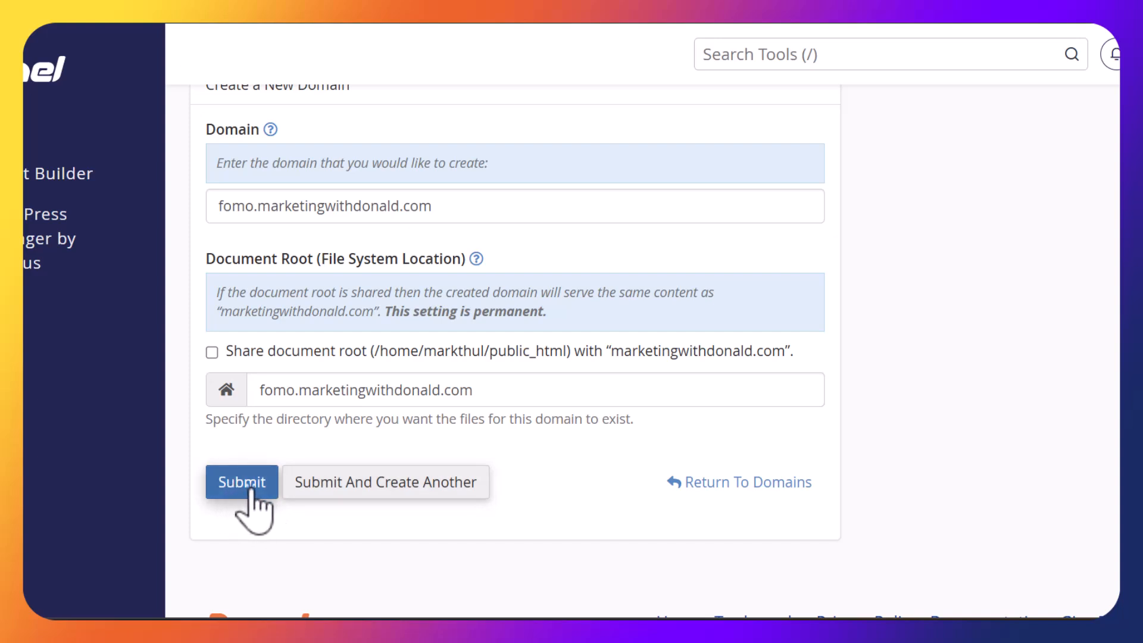
Submit the new domain and open the Manage page for fomo.marketingwithdonald.com
left_click(250, 491)
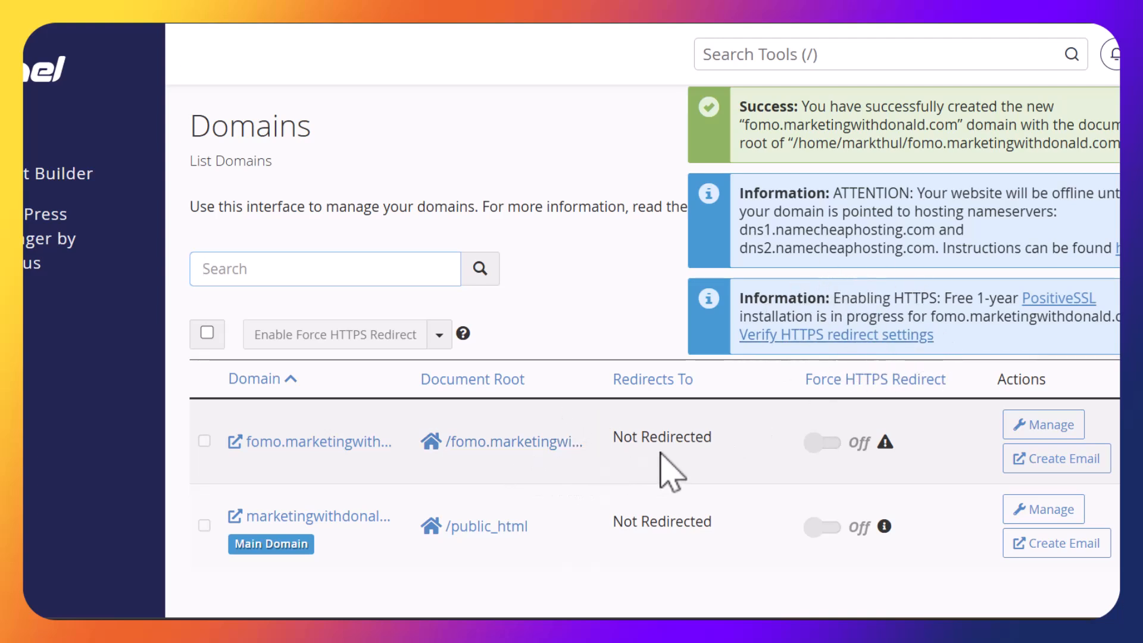
left_click(1024, 431)
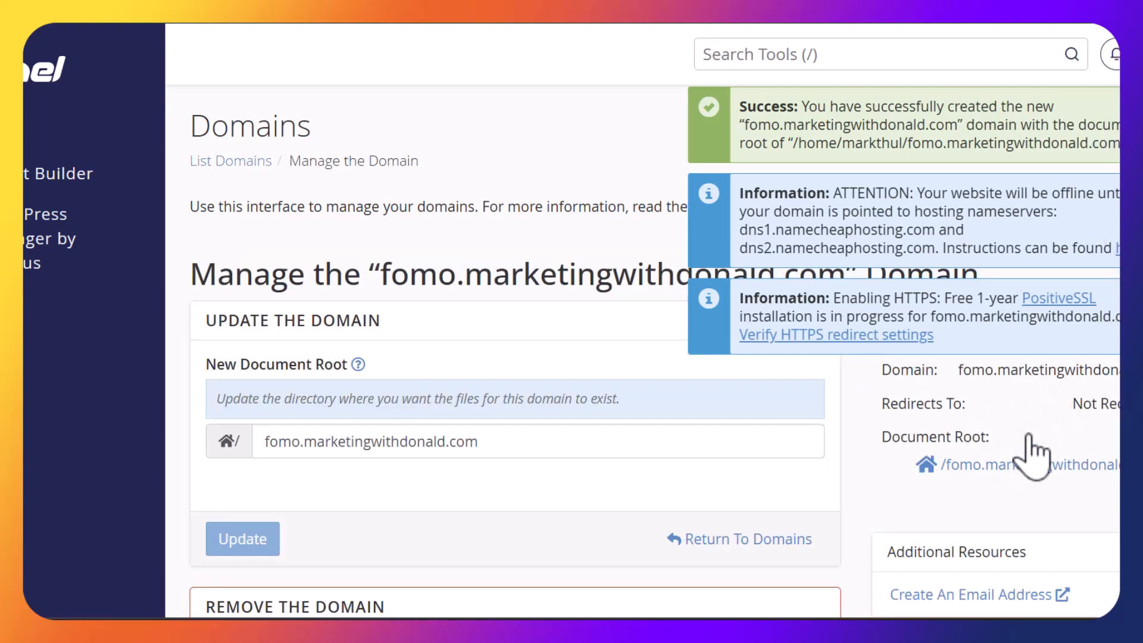
scroll(515, 357, "down", 4)
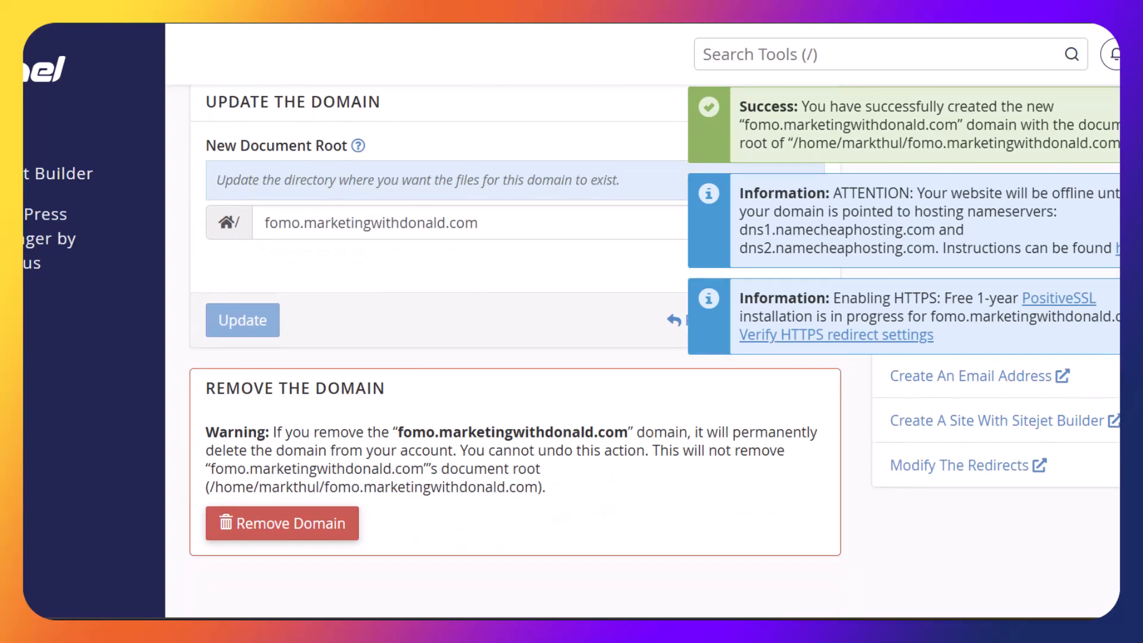
scroll(515, 357, "up", 4)
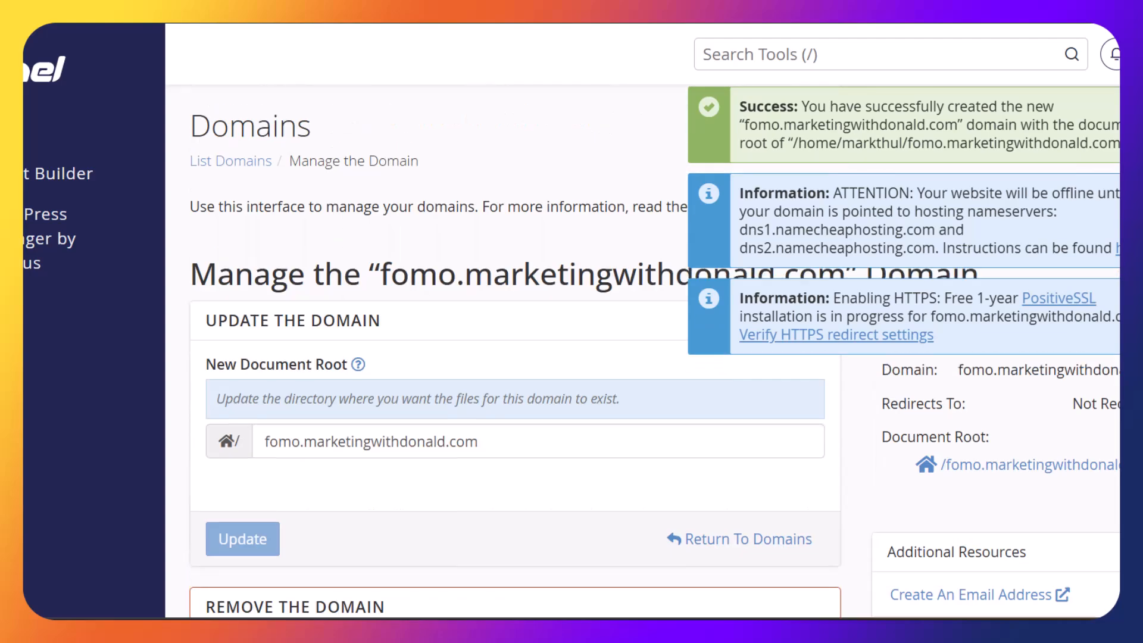
Open the fomo.marketingwithdonald.com folder in File Manager from the Tools page
left_click(29, 132)
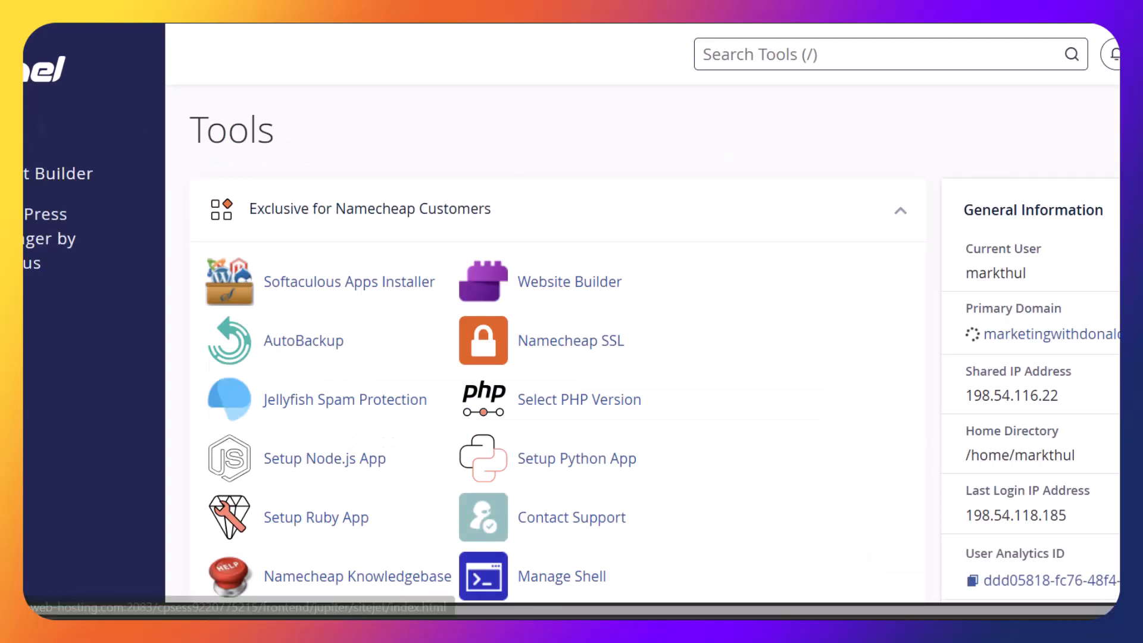
scroll(558, 357, "down", 15)
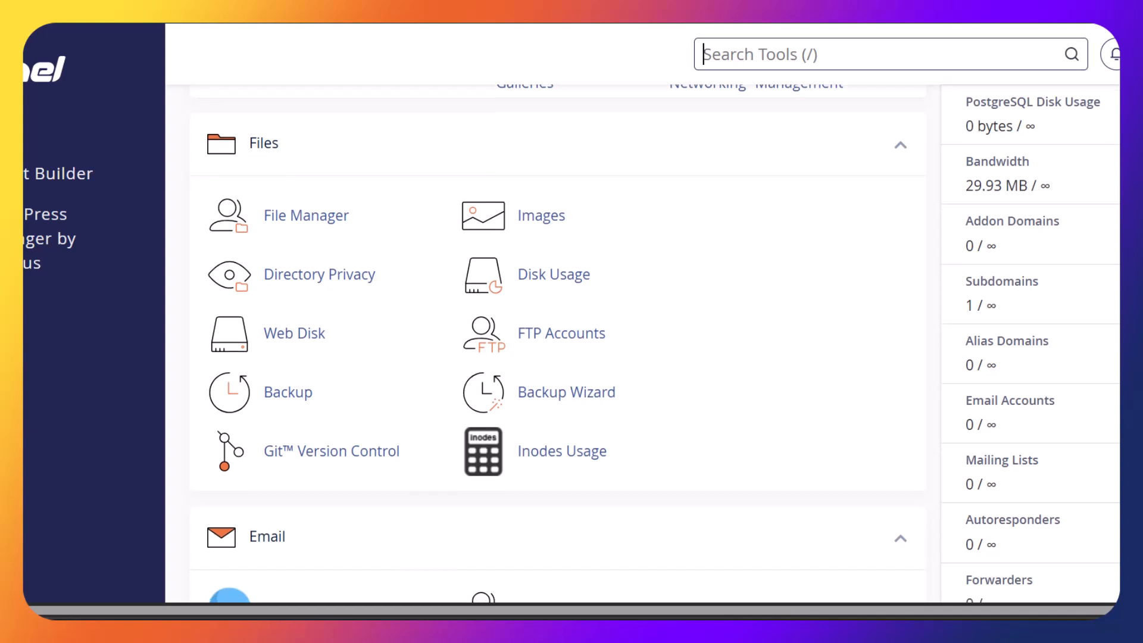
left_click(313, 214)
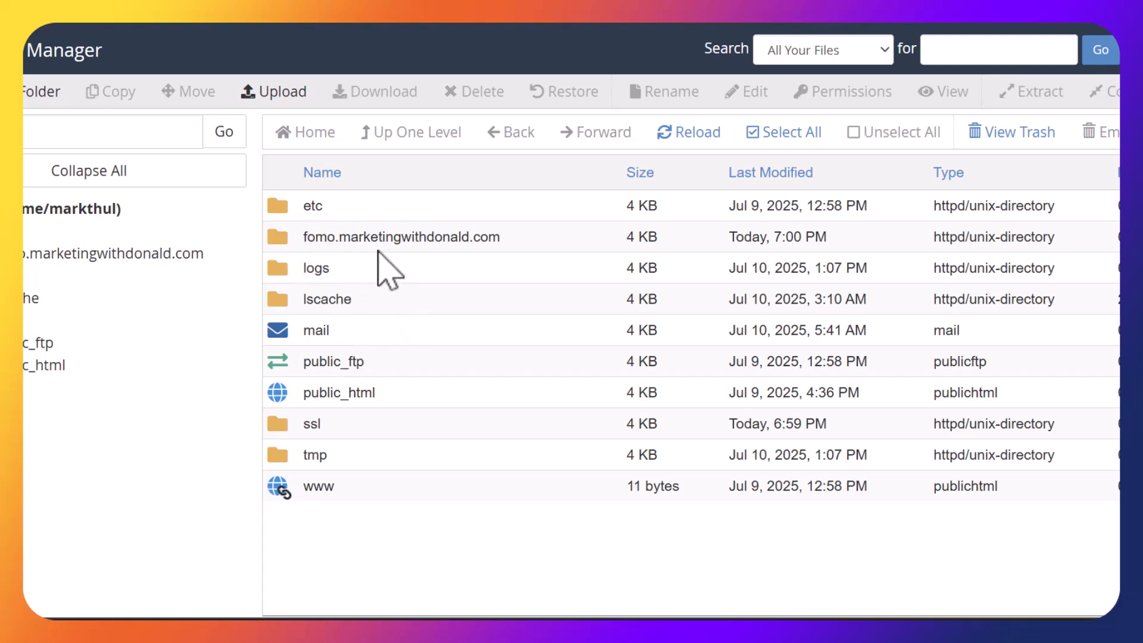
double_click(283, 244)
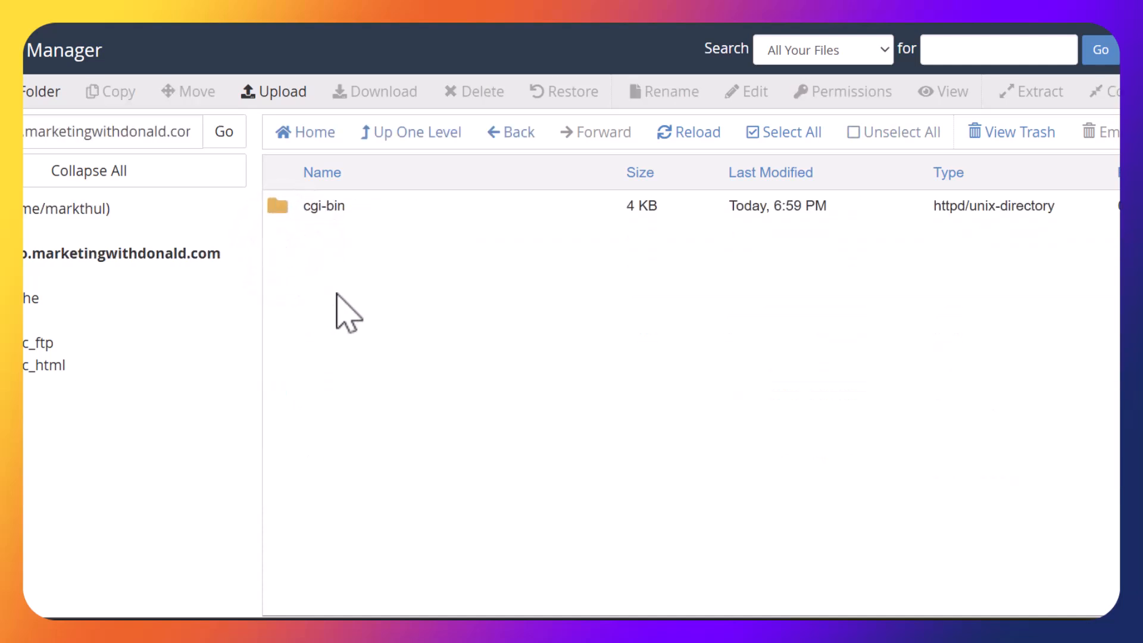
Upload FOMO Setup.zip from Documents into the folder and return to the listing
left_click(279, 98)
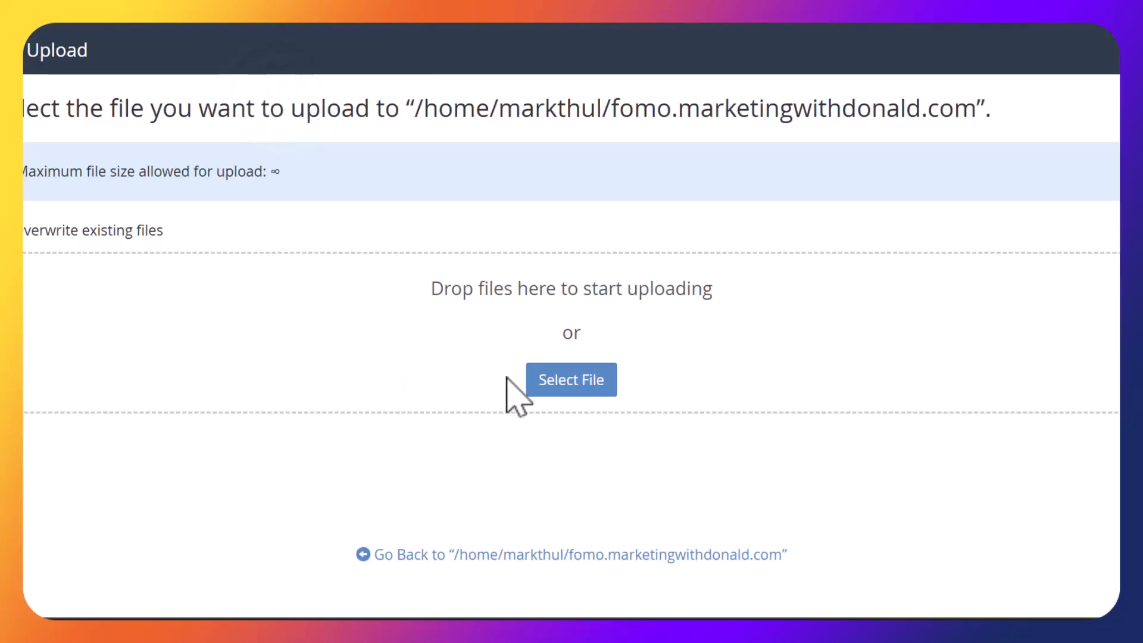
left_click(566, 387)
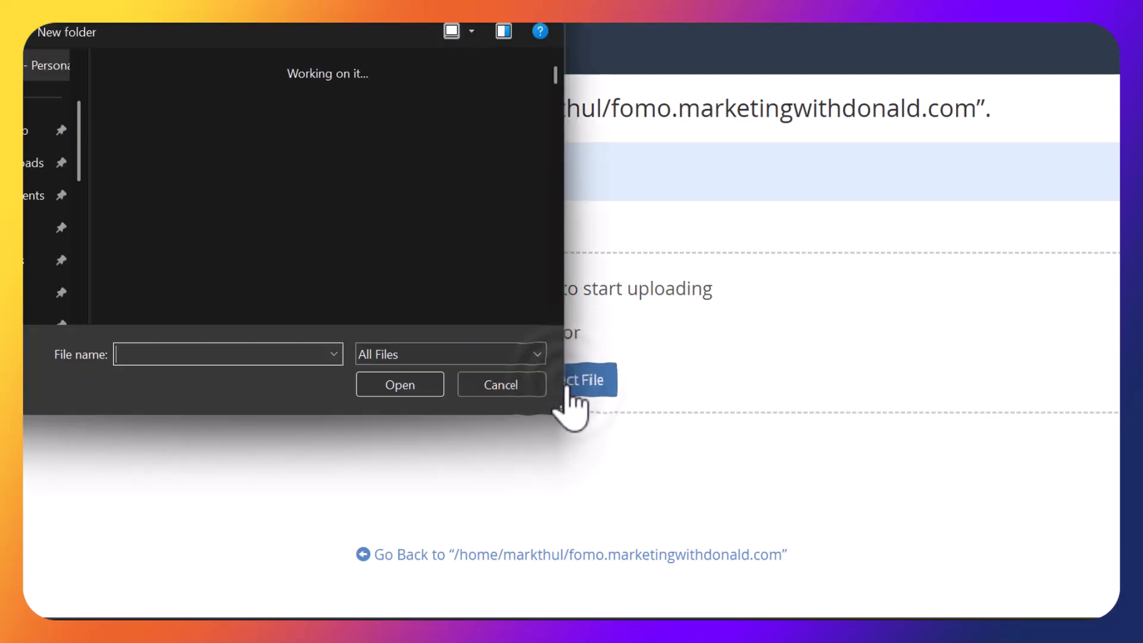
left_click(29, 195)
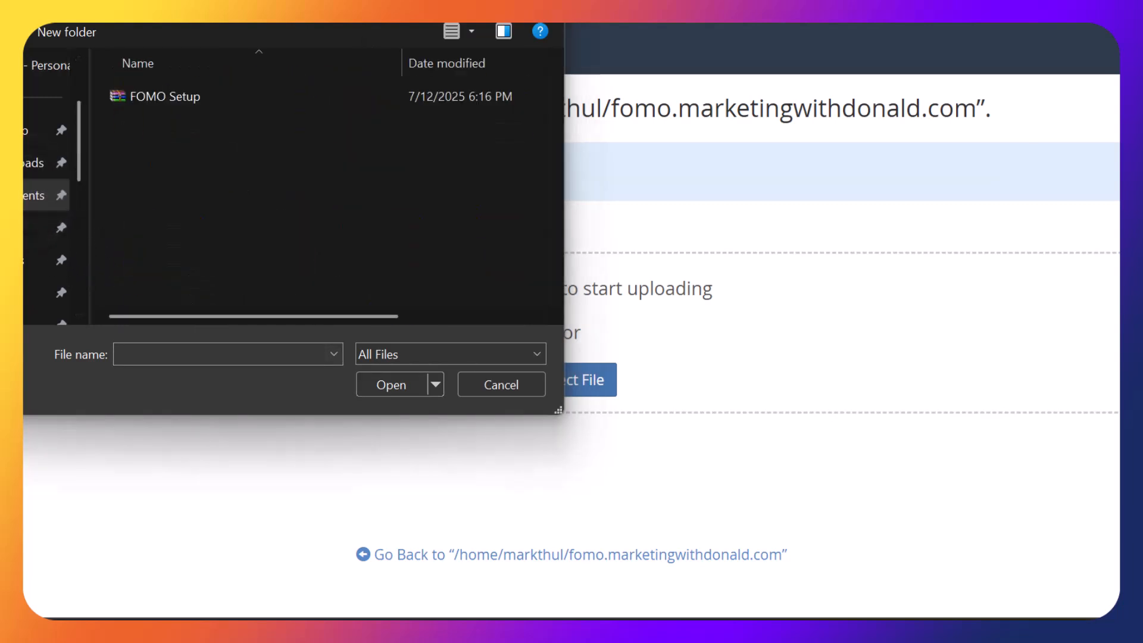
left_click(162, 102)
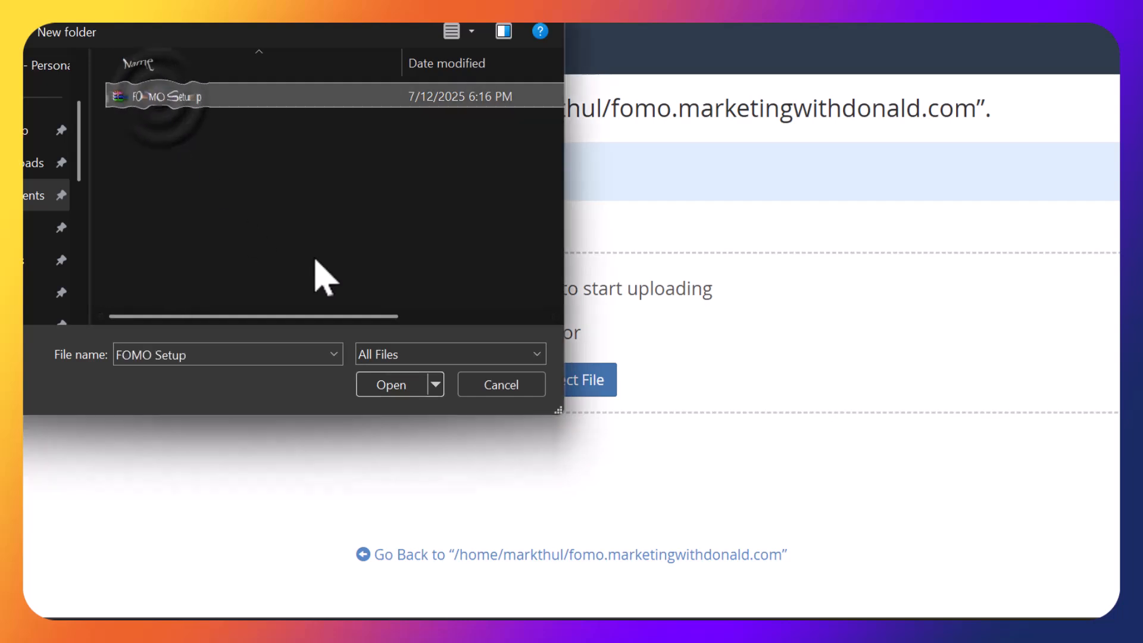
left_click(393, 384)
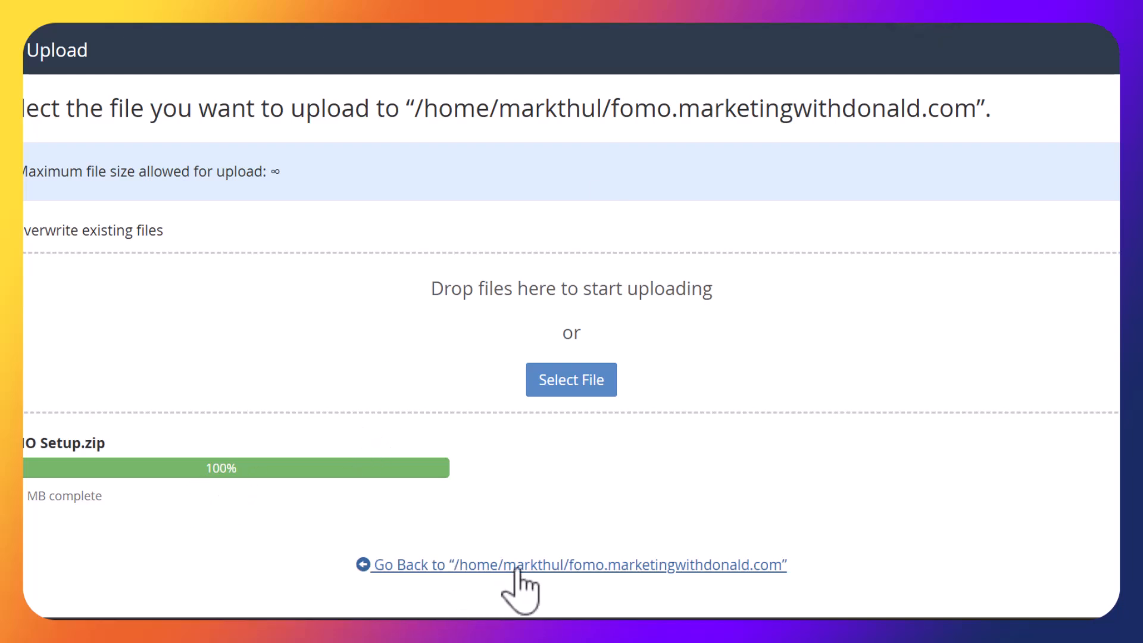
left_click(527, 566)
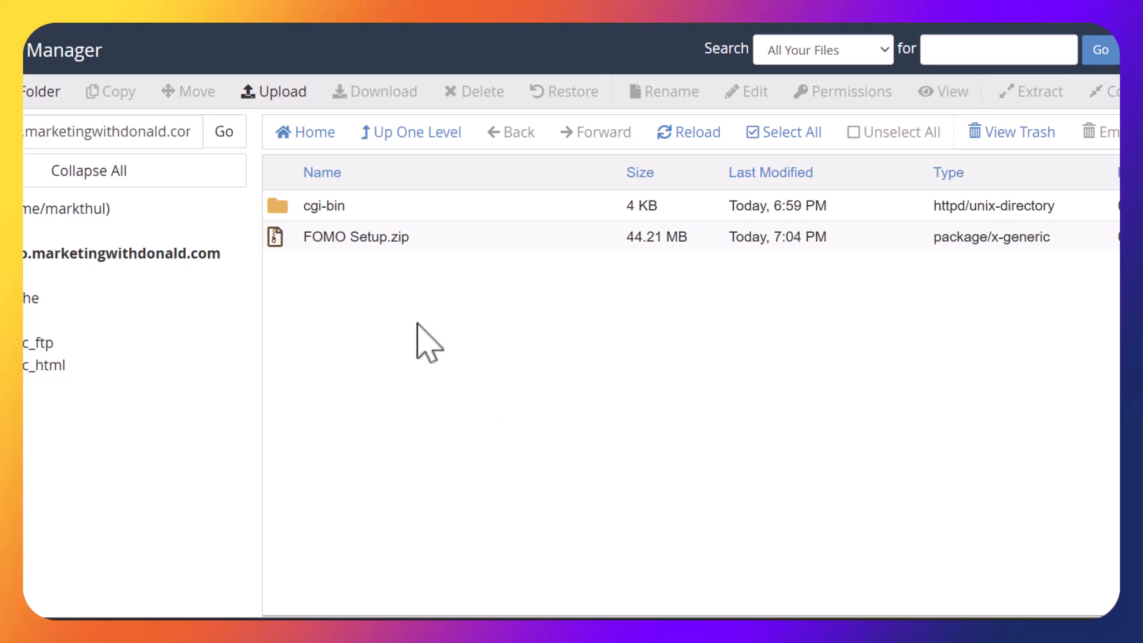
Extract FOMO Setup.zip into the fomo.marketingwithdonald.com folder and close the results
left_click(342, 234)
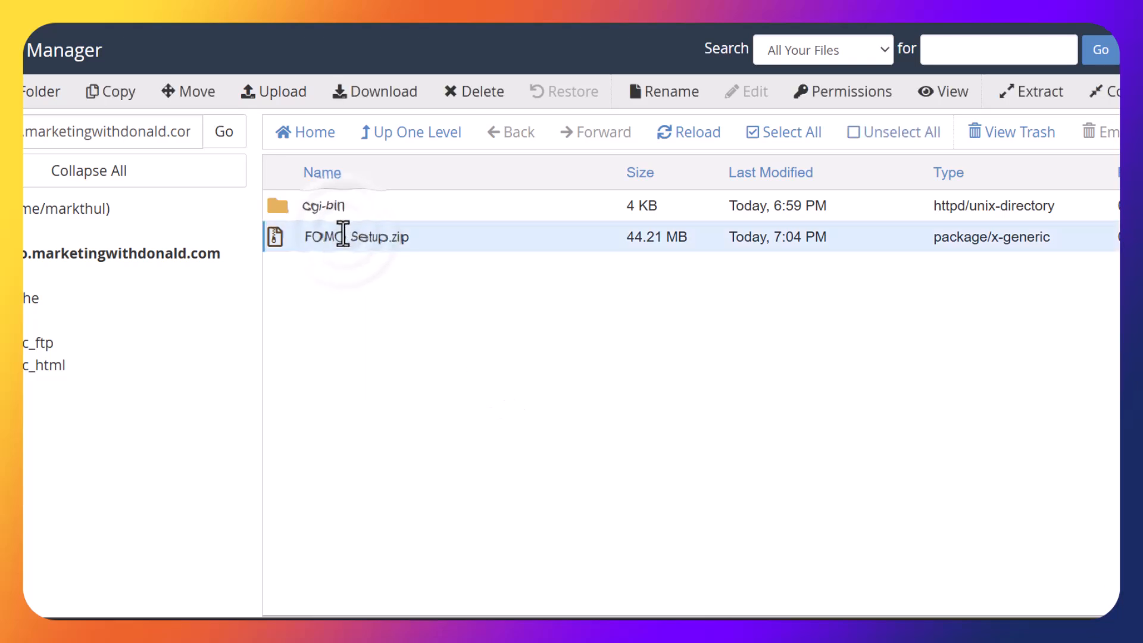
right_click(343, 234)
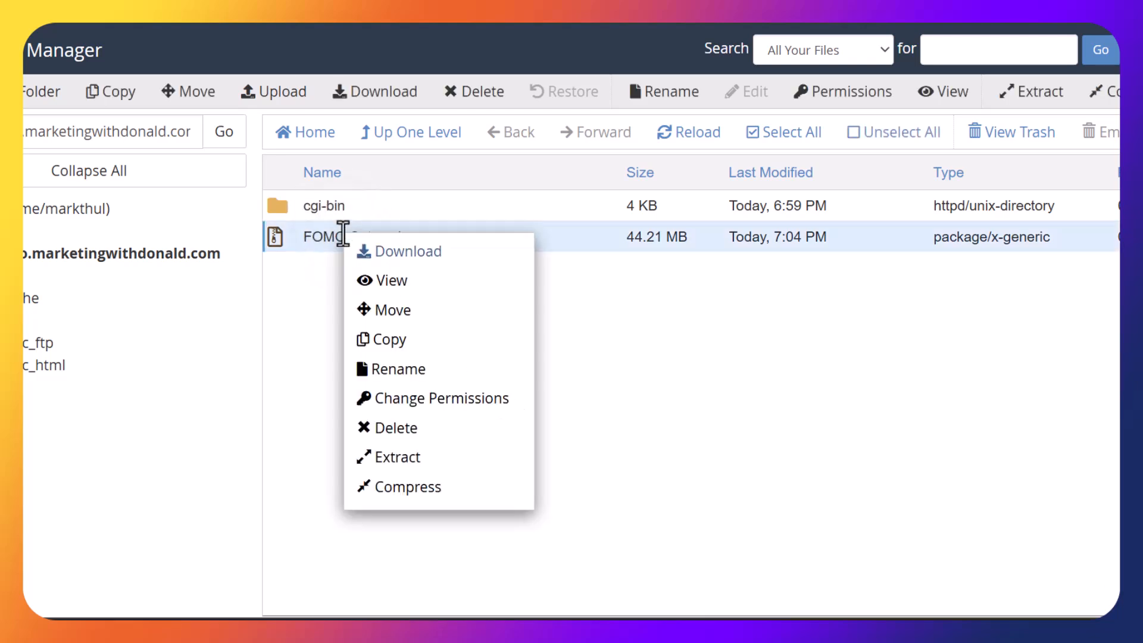
left_click(413, 461)
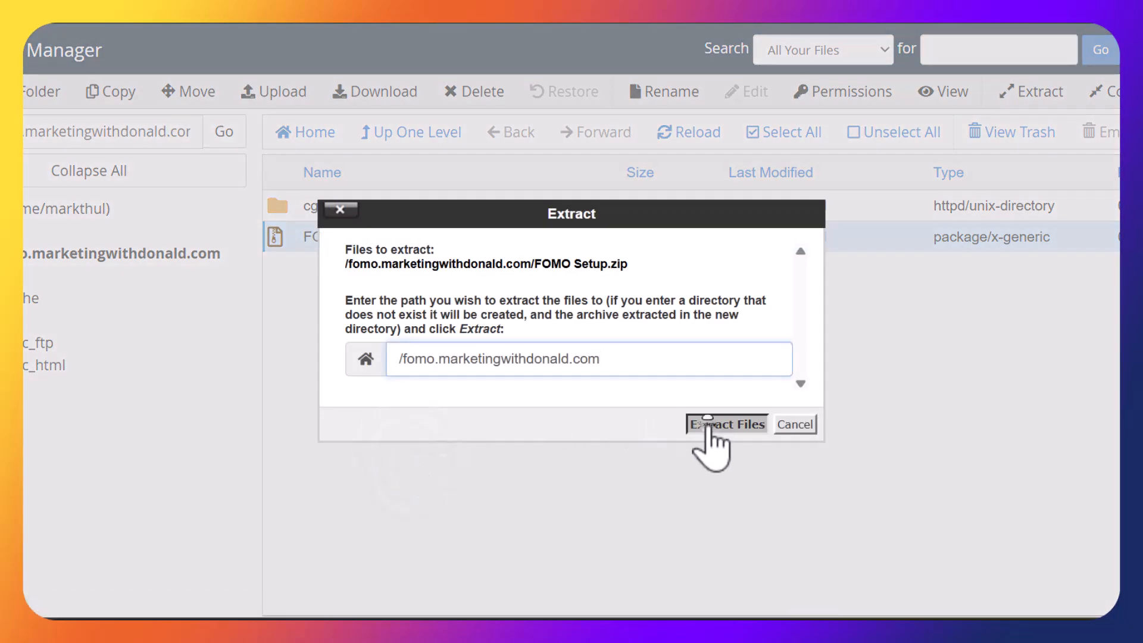
left_click(709, 424)
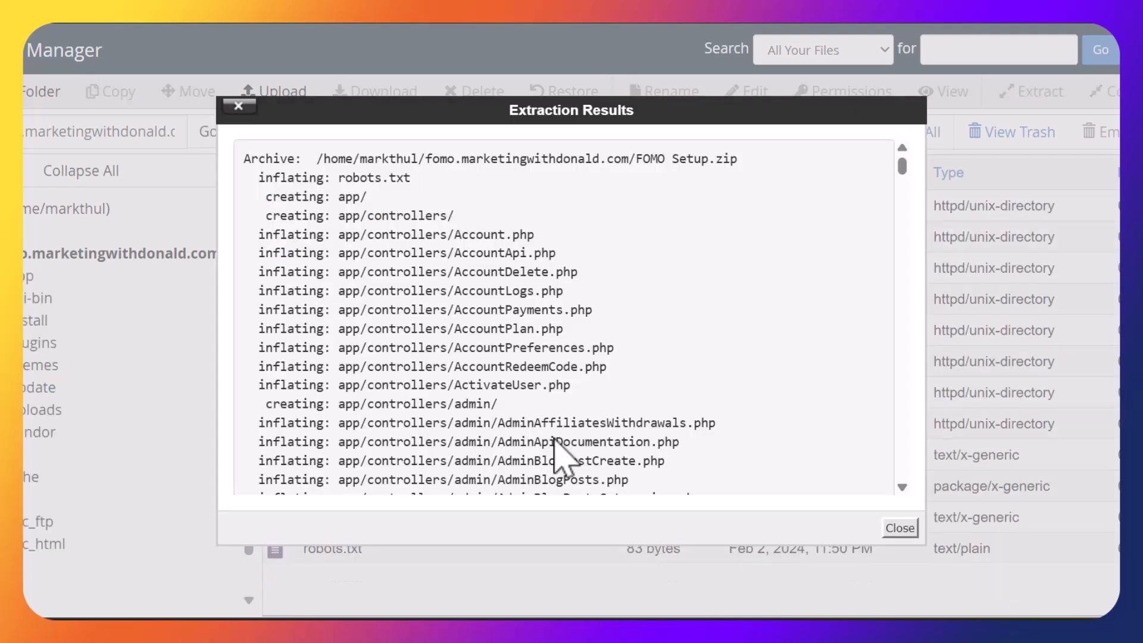
left_click(900, 527)
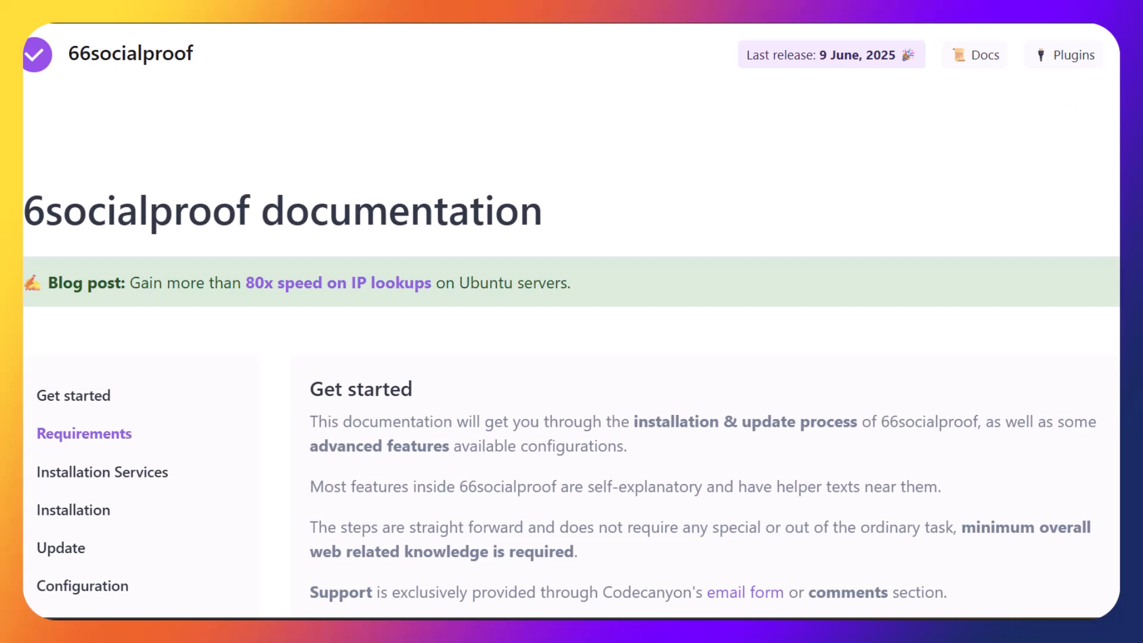
Scroll the 66socialproof docs past Installation Services to the 'Prepare the database' steps
scroll(571, 322, "down", 8)
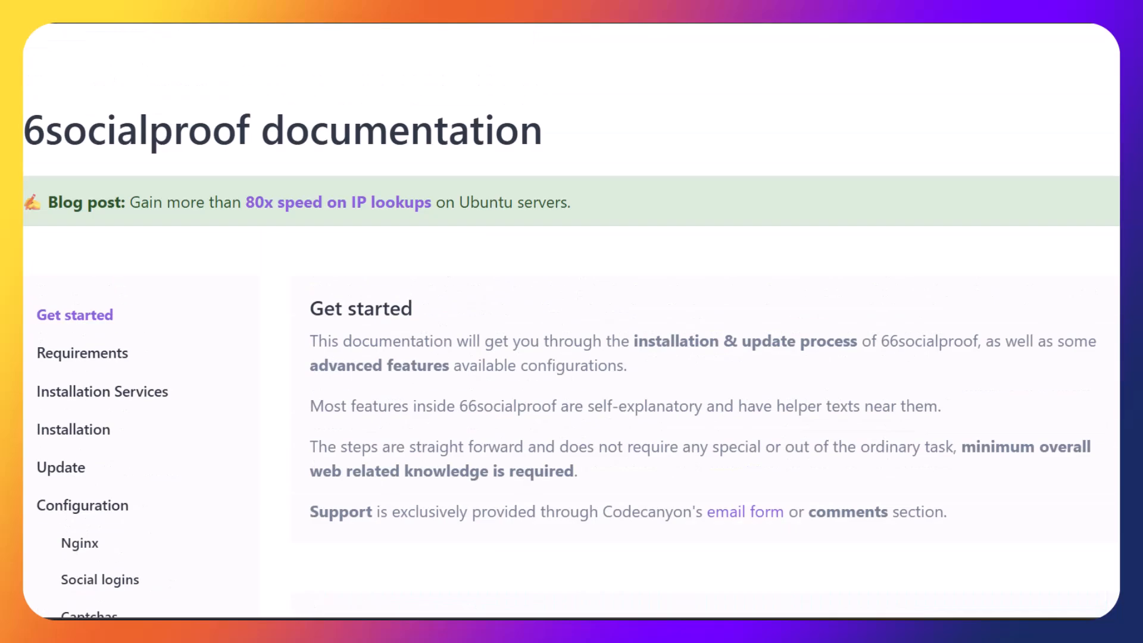
scroll(705, 322, "down", 10)
scroll(736, 221, "down", 5)
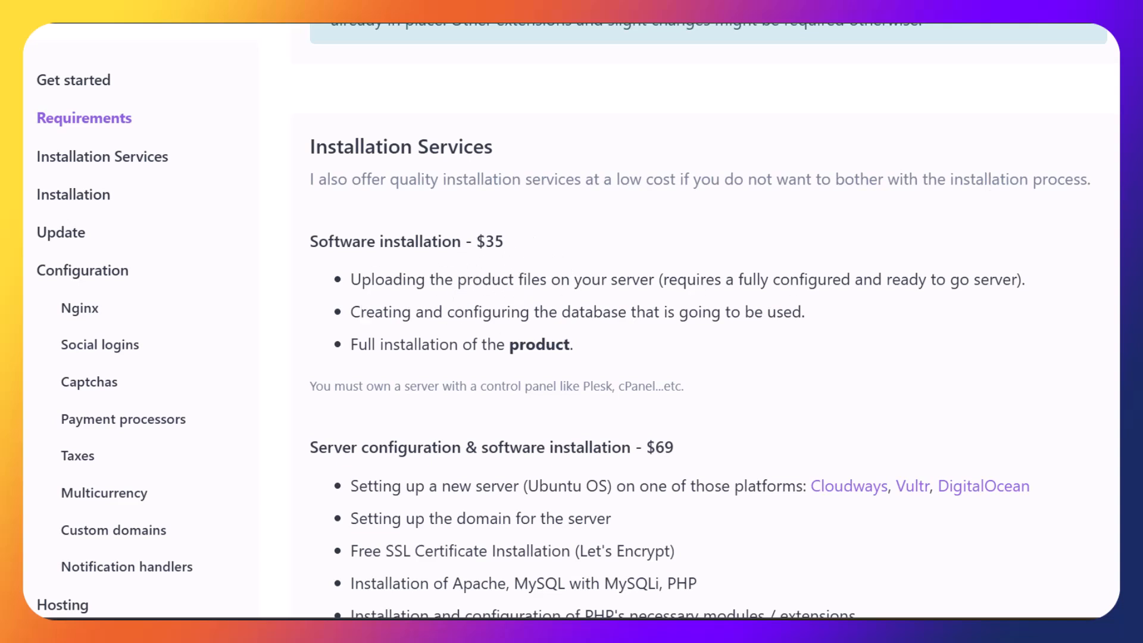
scroll(866, 184, "down", 3)
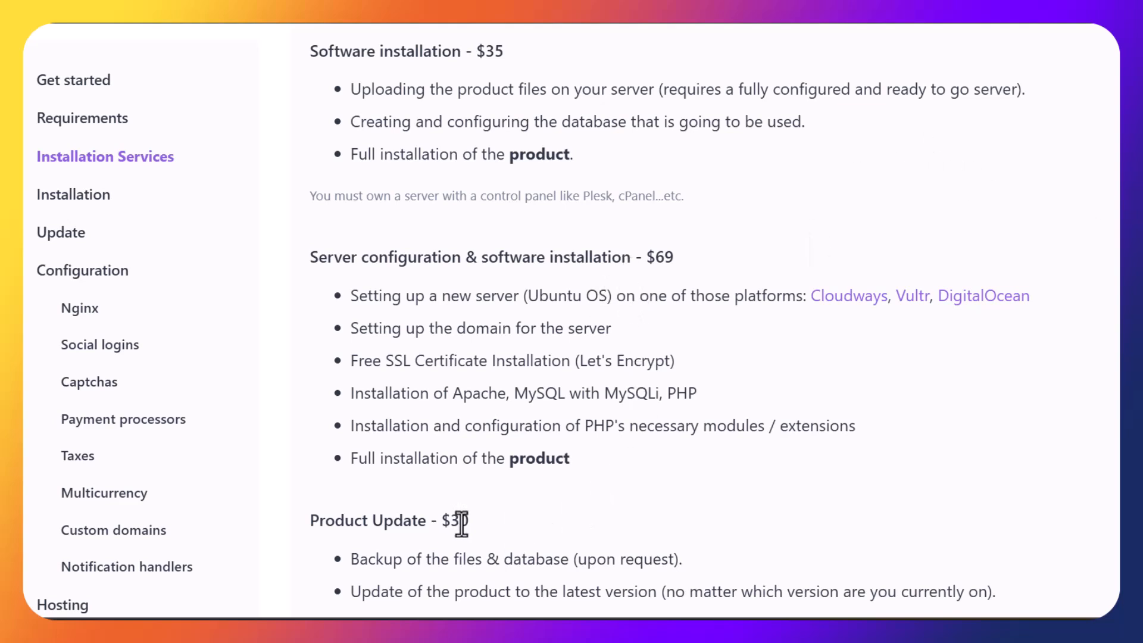
scroll(481, 527, "down", 2)
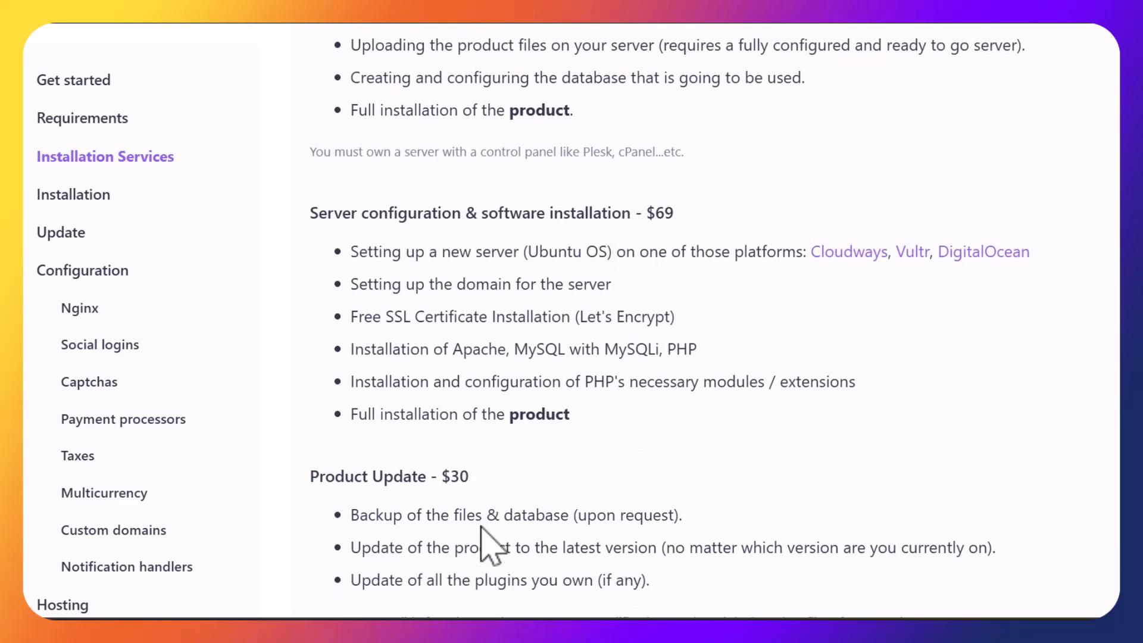
scroll(481, 527, "down", 8)
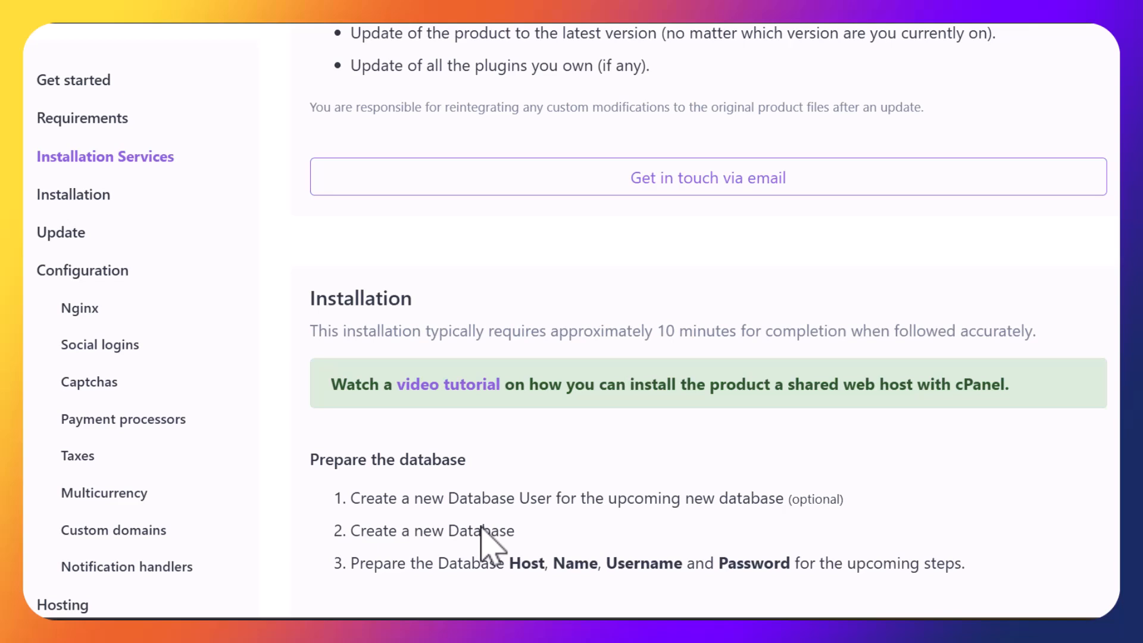
scroll(481, 527, "down", 2)
scroll(481, 528, "down", 1)
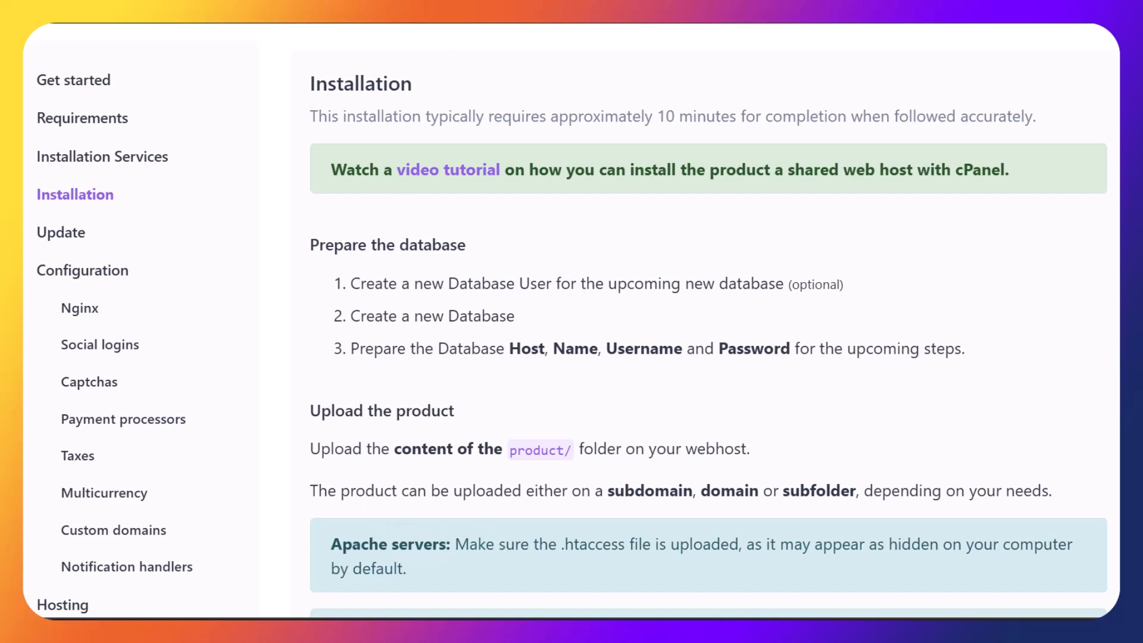
Return to cPanel and launch the Database Wizard from the Databases section
left_click(309, 23)
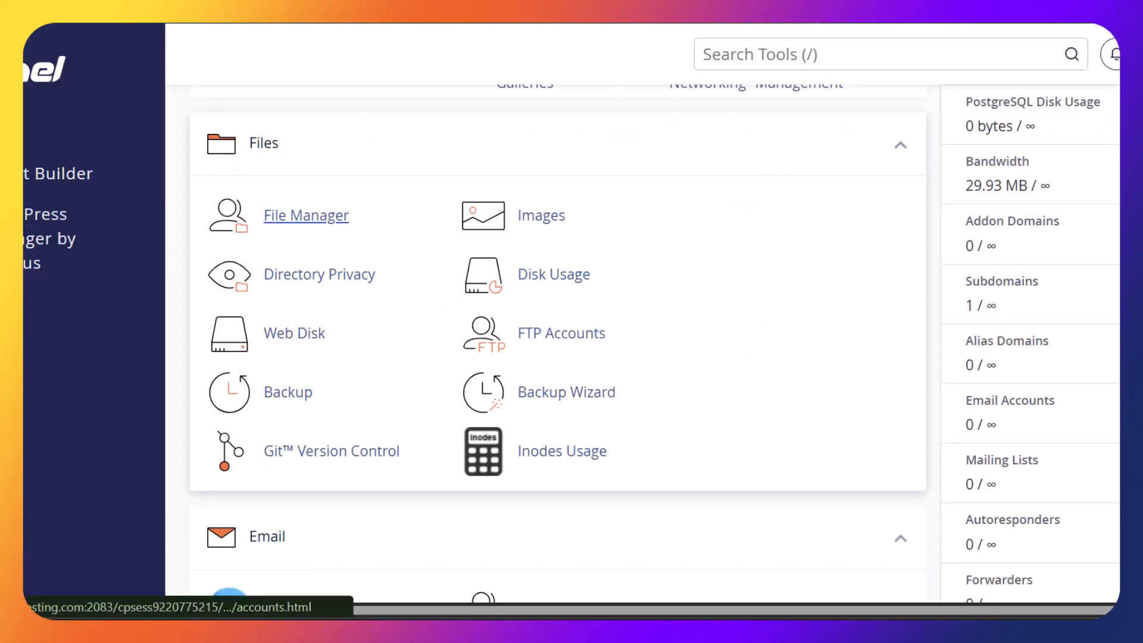
scroll(557, 343, "down", 12)
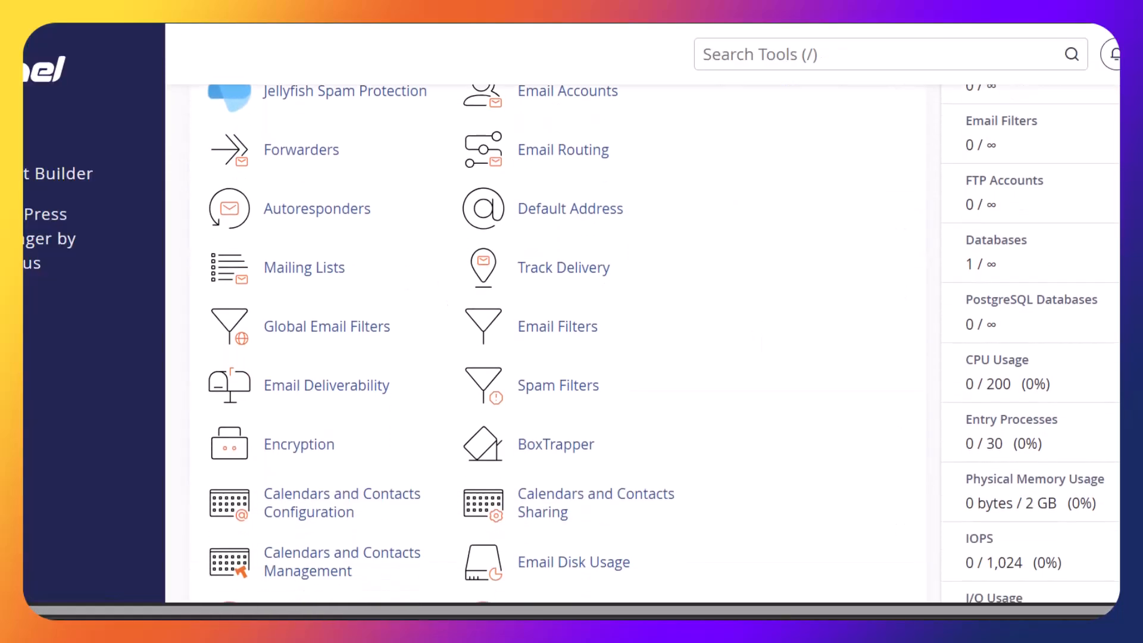
scroll(557, 344, "down", 5)
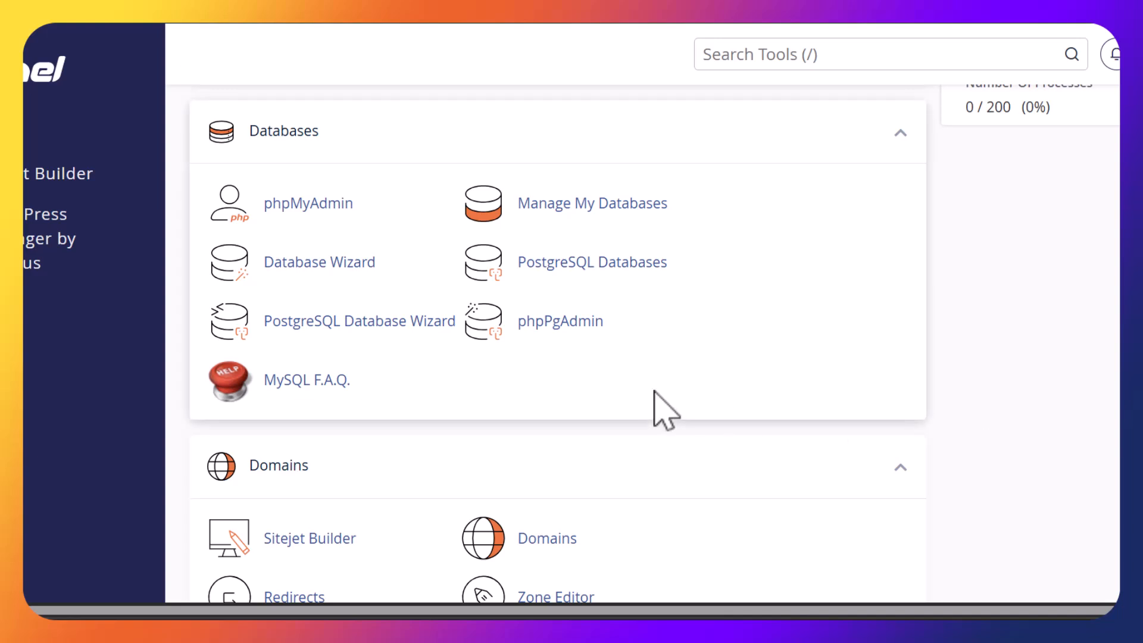
left_click(340, 274)
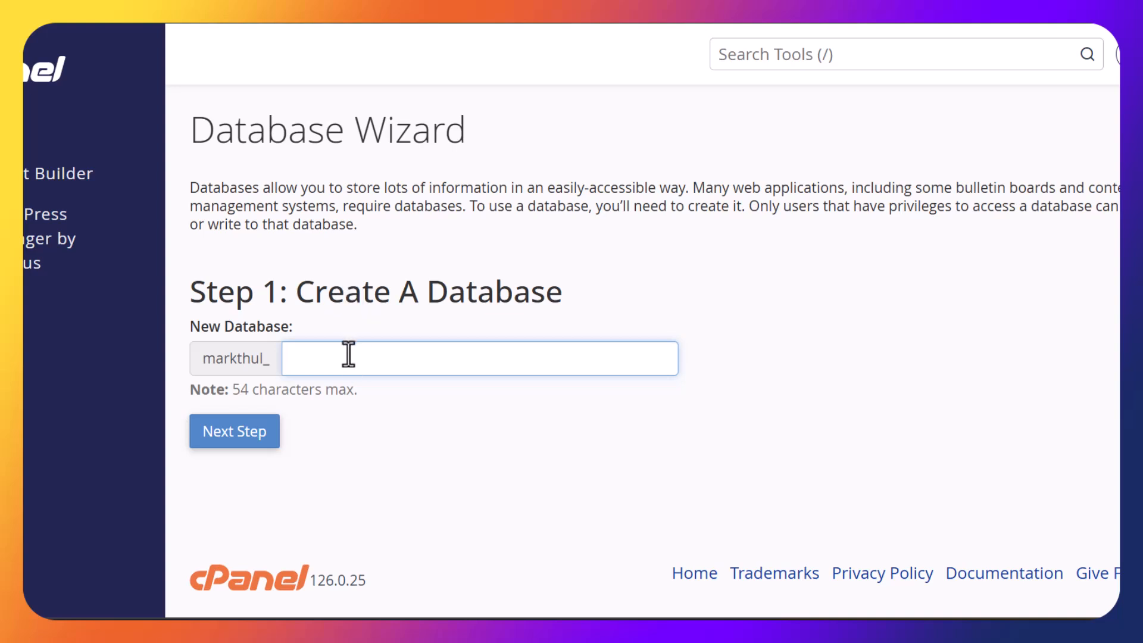
Create the database fomo (markthul_fomo) and begin the username fomo
type("fomo")
left_click(250, 437)
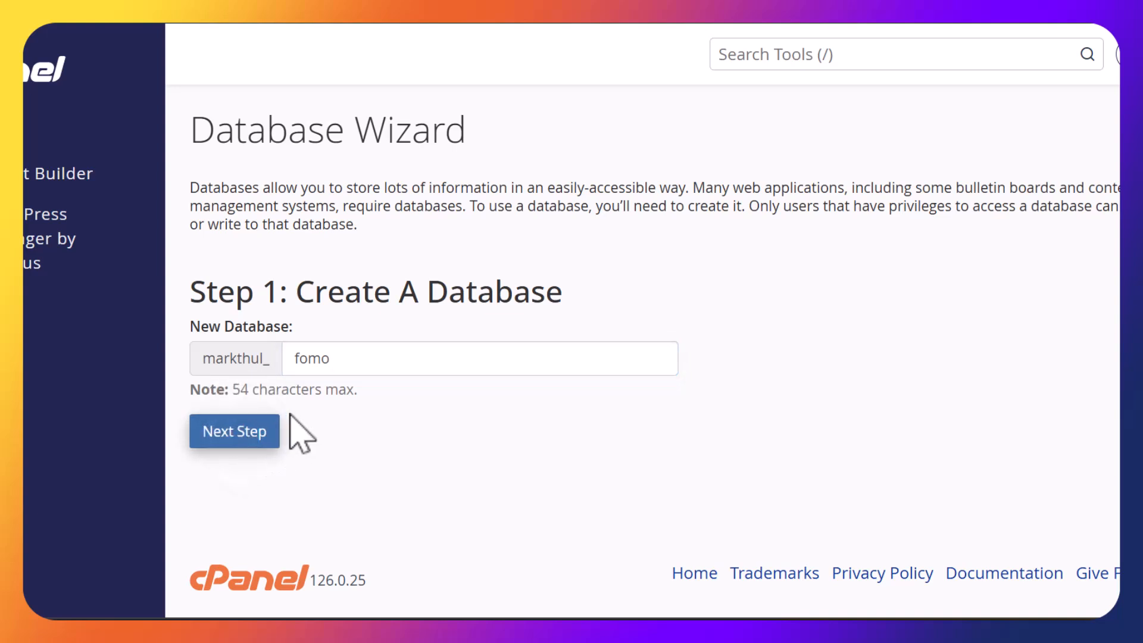
type("fomo")
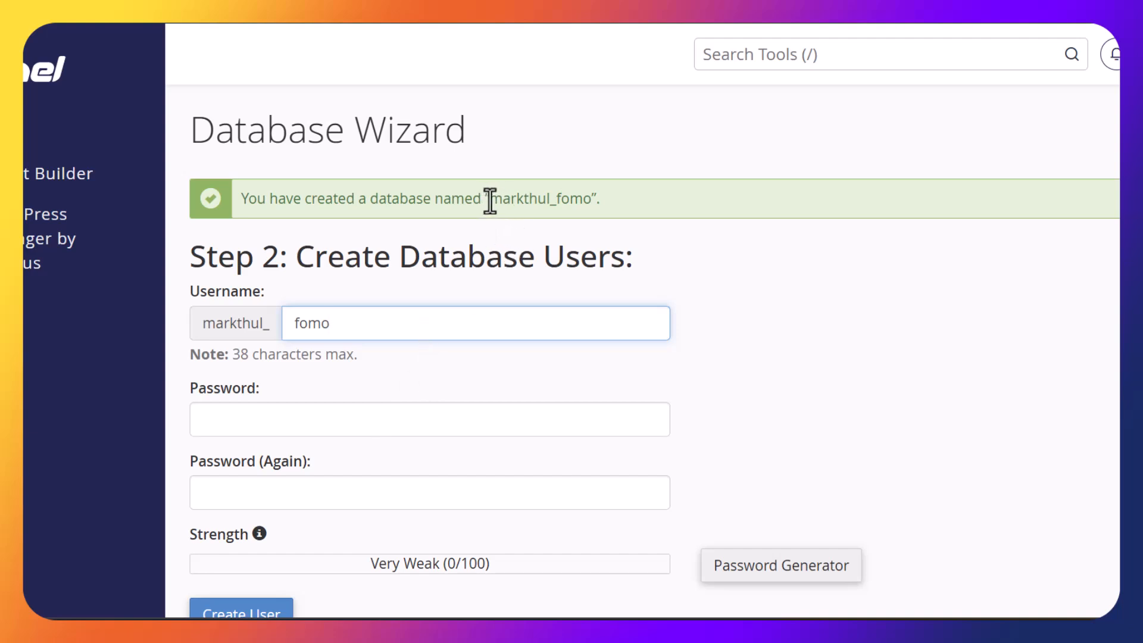
Select the full database name markthul_fomo in the green success banner
left_click_drag(488, 198, 589, 189)
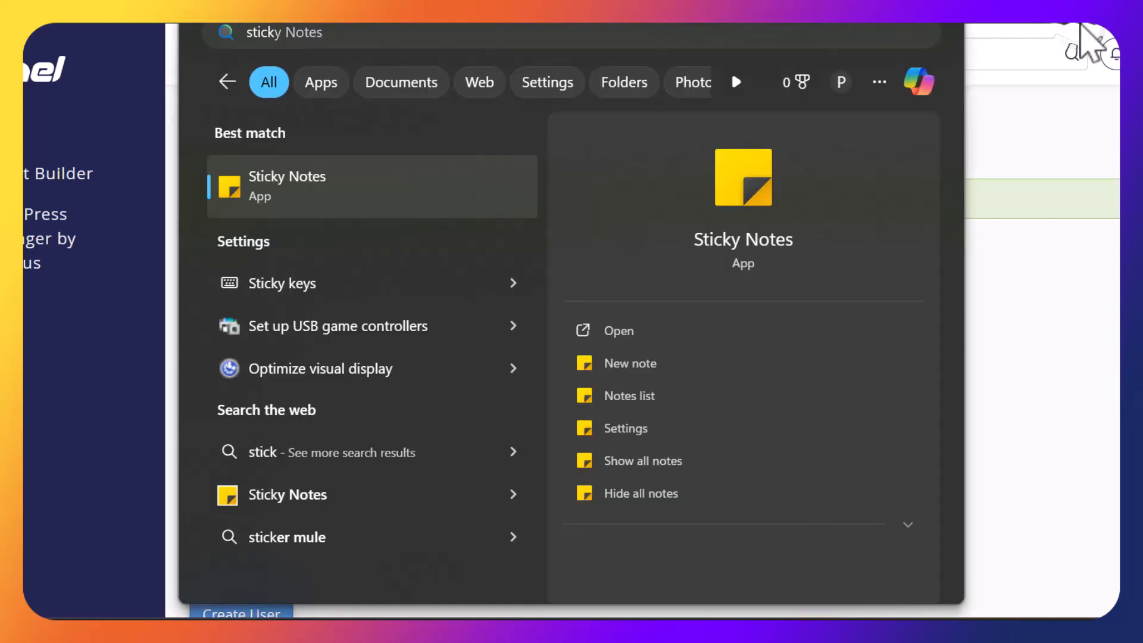
Save markthul_fomo in a new yellow sticky note and return to the database user form
left_click(661, 359)
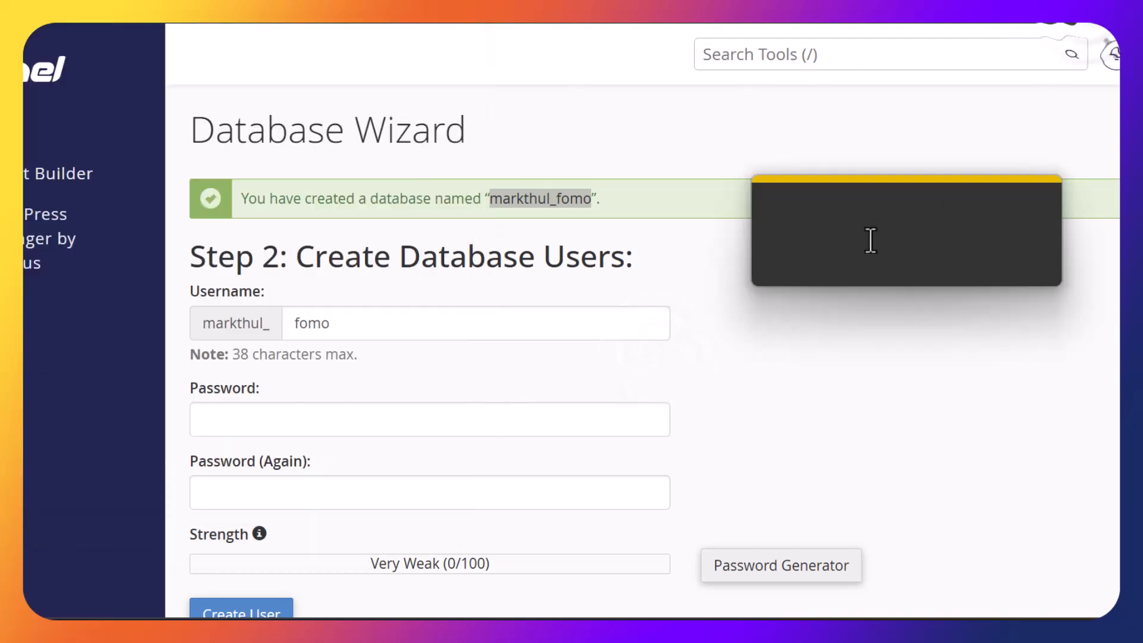
left_click(870, 240)
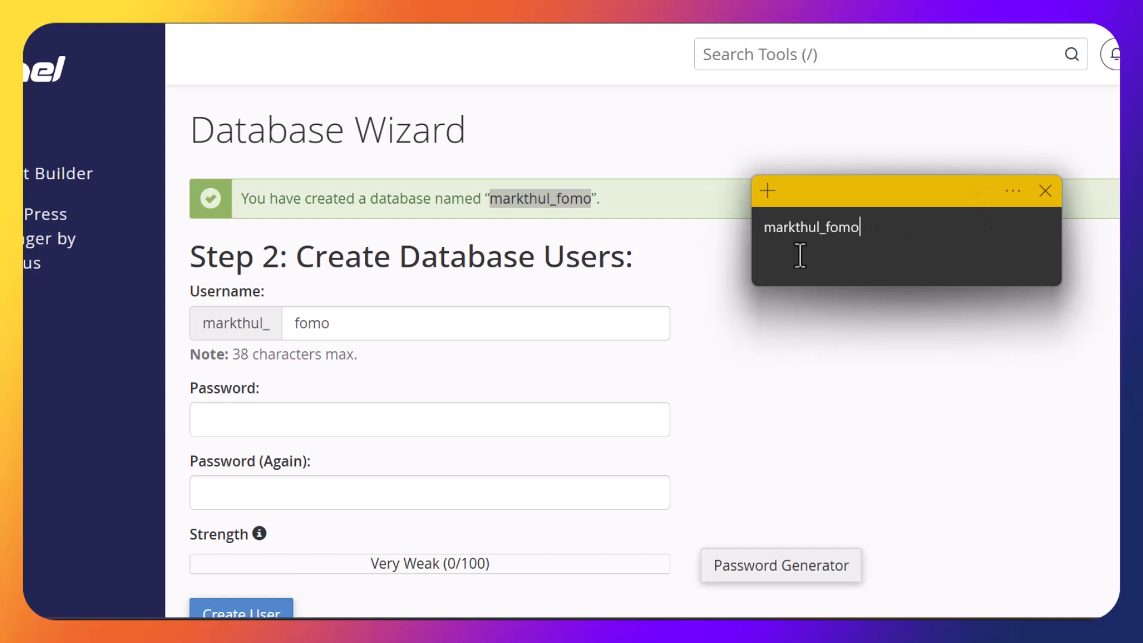
left_click(1017, 189)
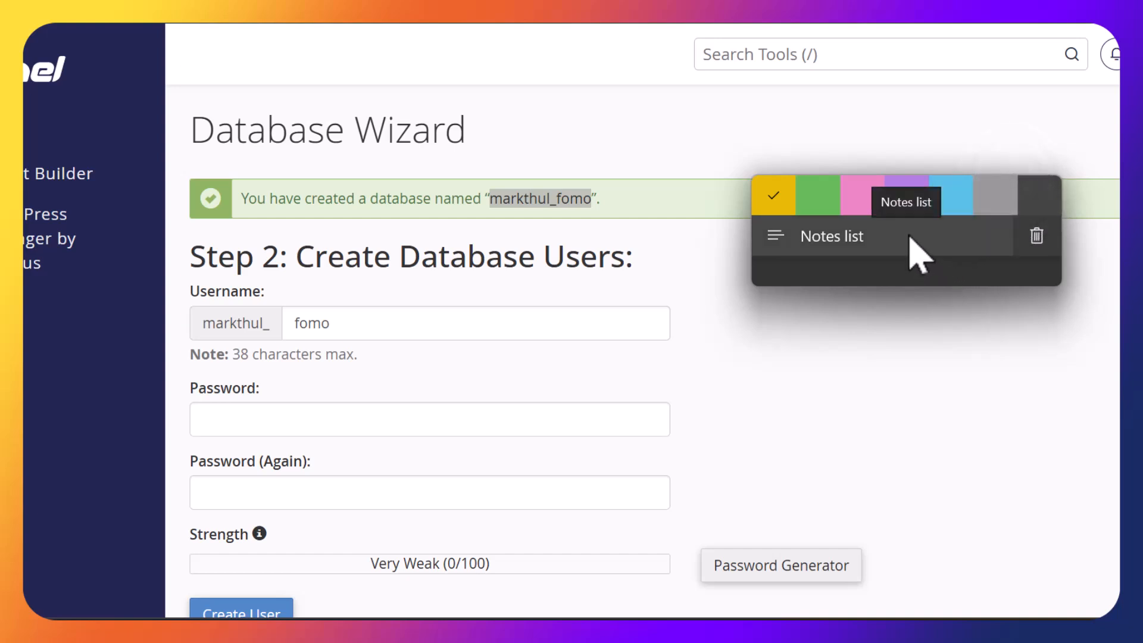
left_click(770, 197)
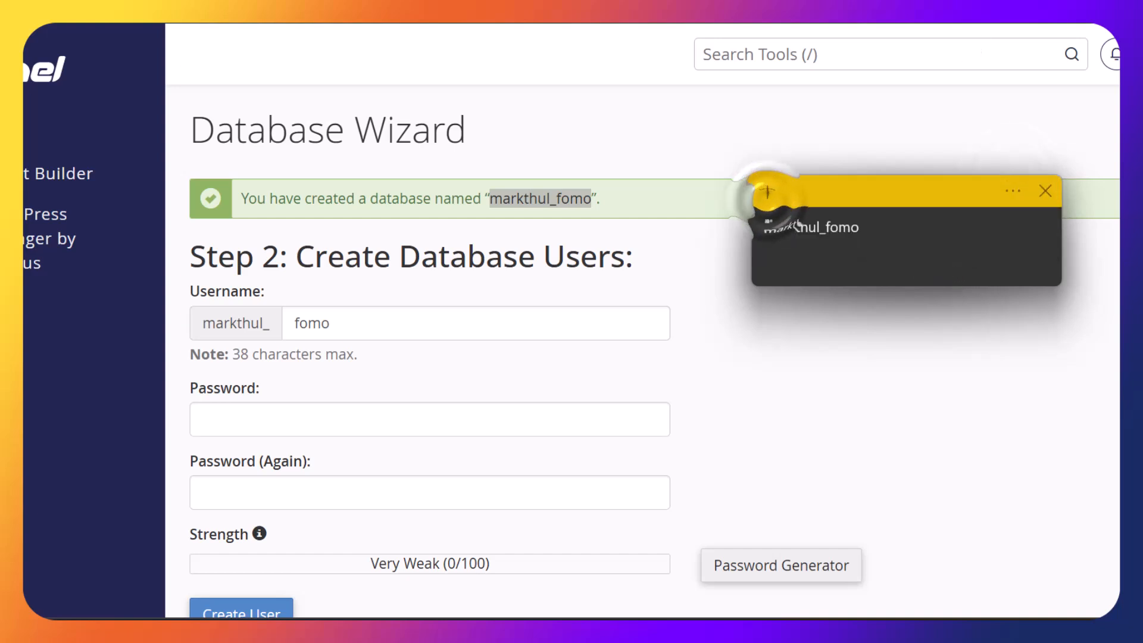
left_click(1087, 25)
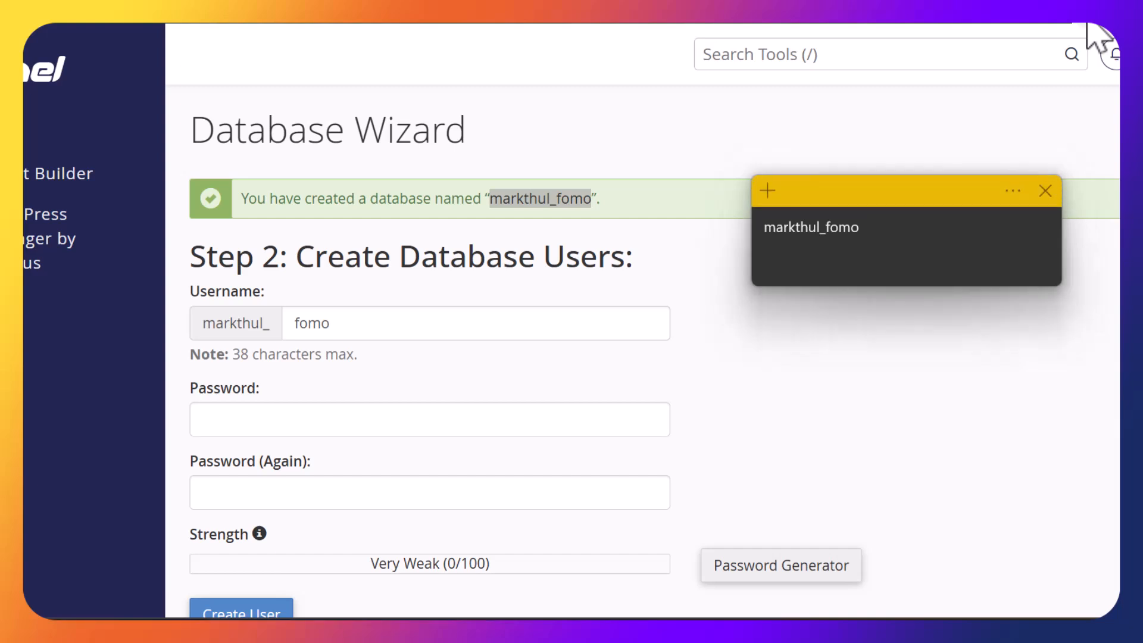
left_click(646, 410)
Create database user markthul_fomo with a matching, very strong password entered twice
type("•")
key("BackSpace")
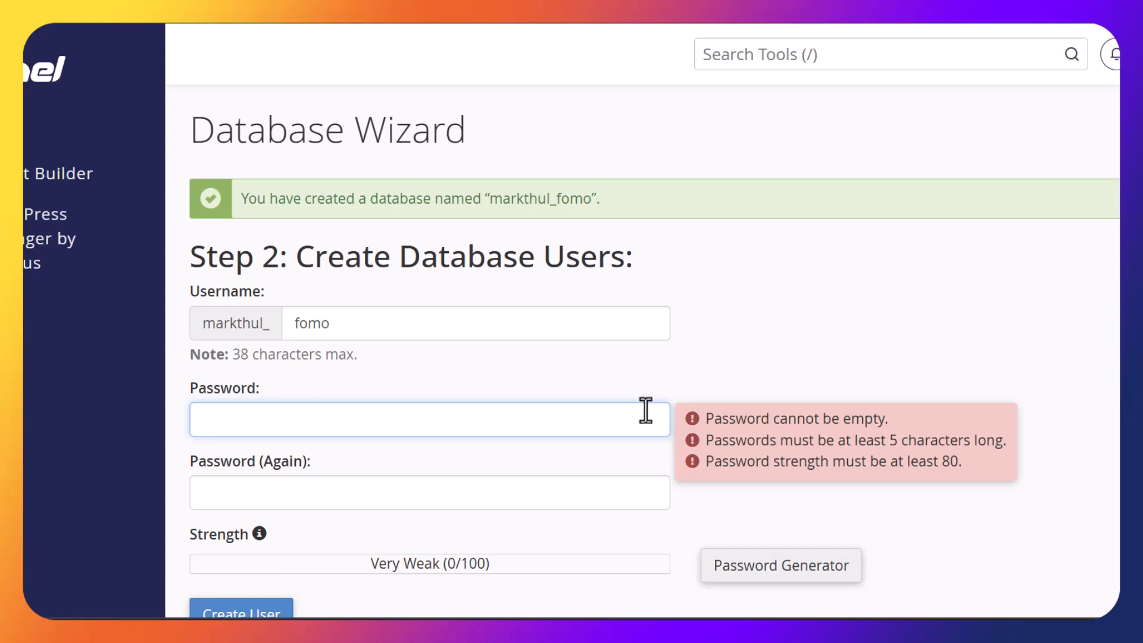
type("•••••")
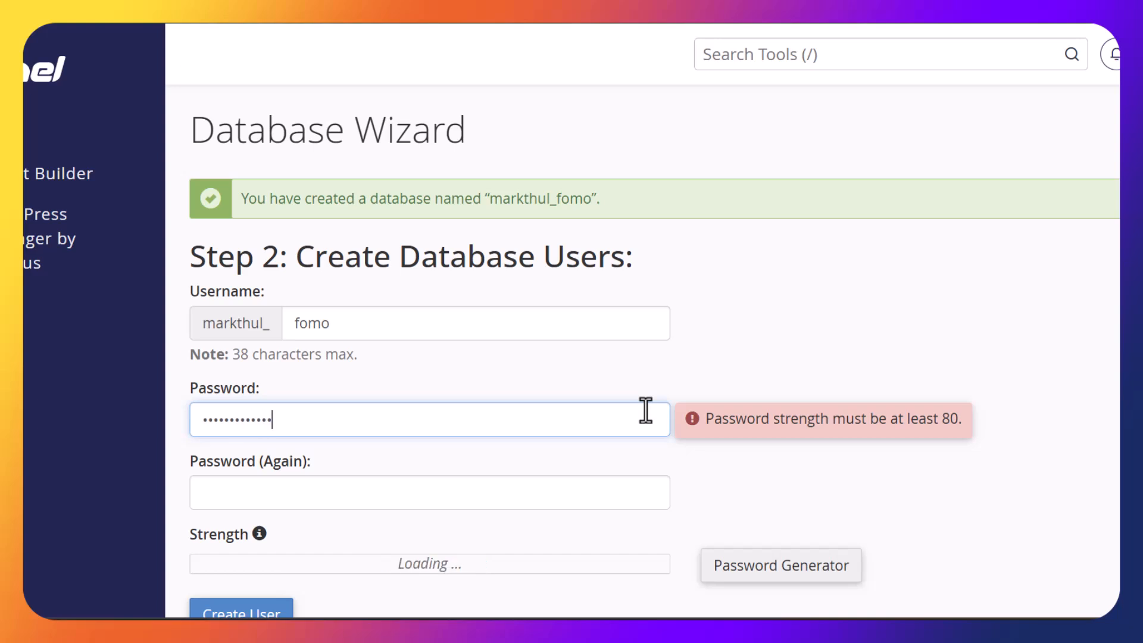
key("Tab")
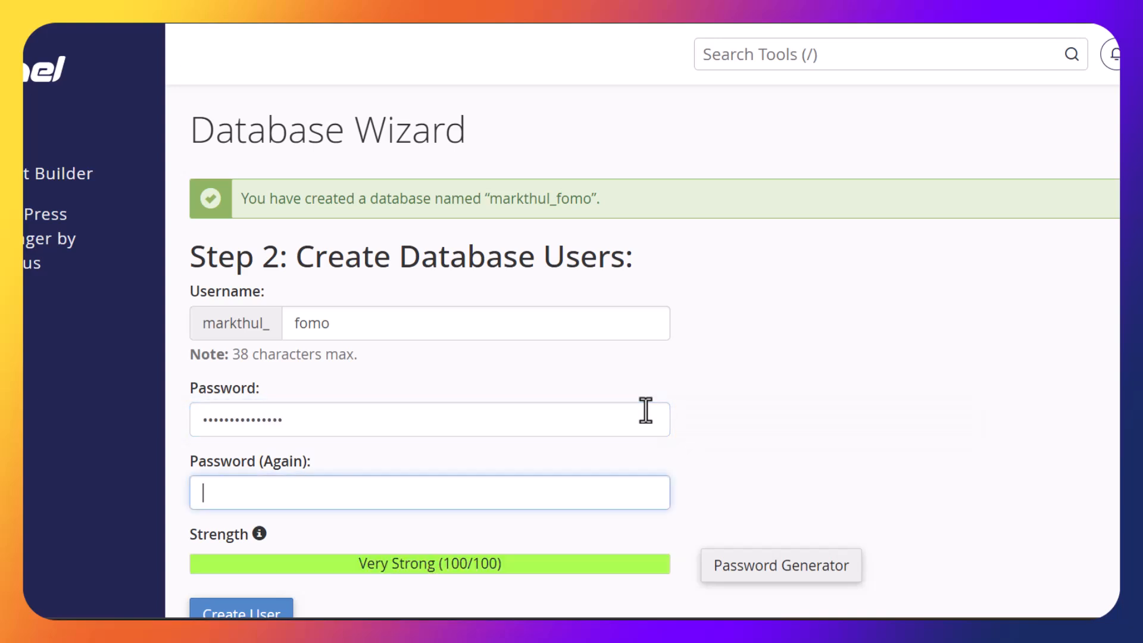
type("••")
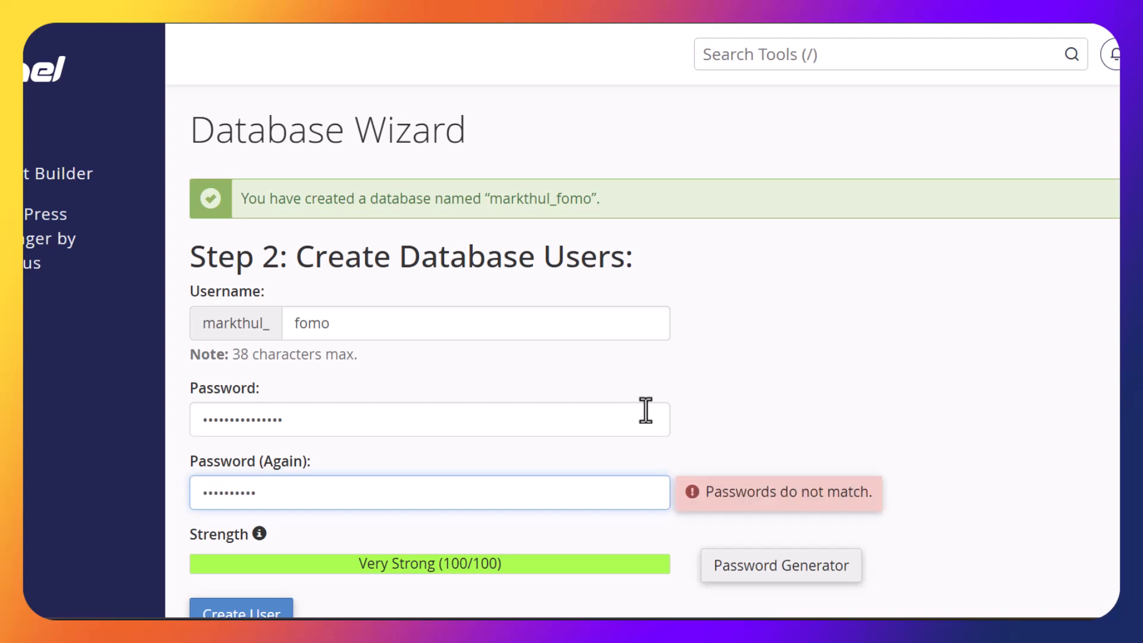
type("•")
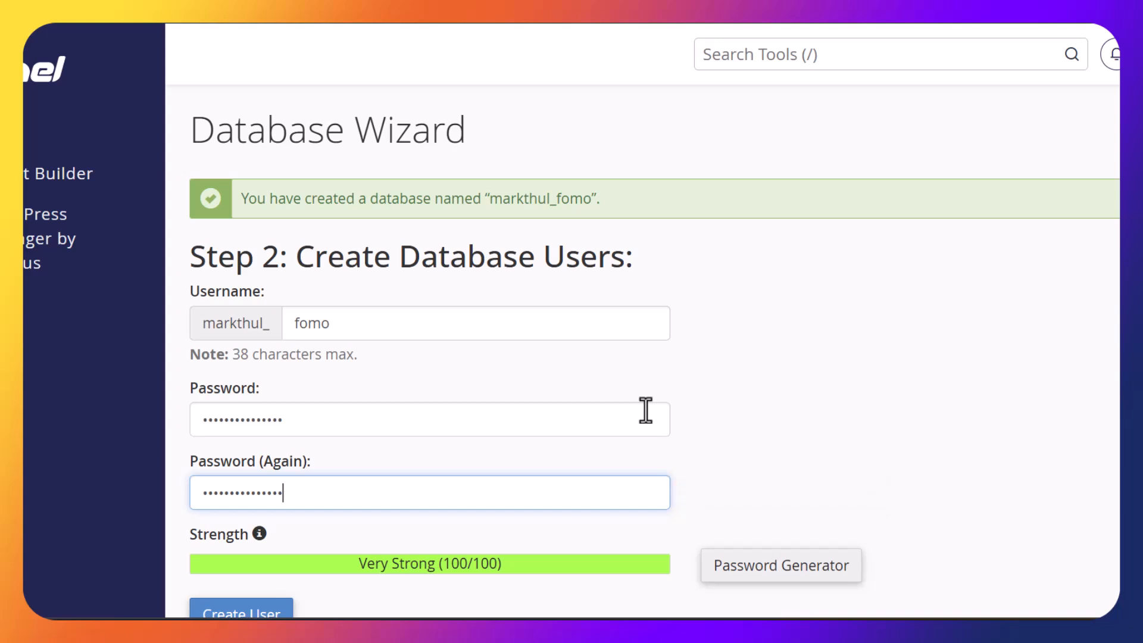
scroll(654, 351, "down", 3)
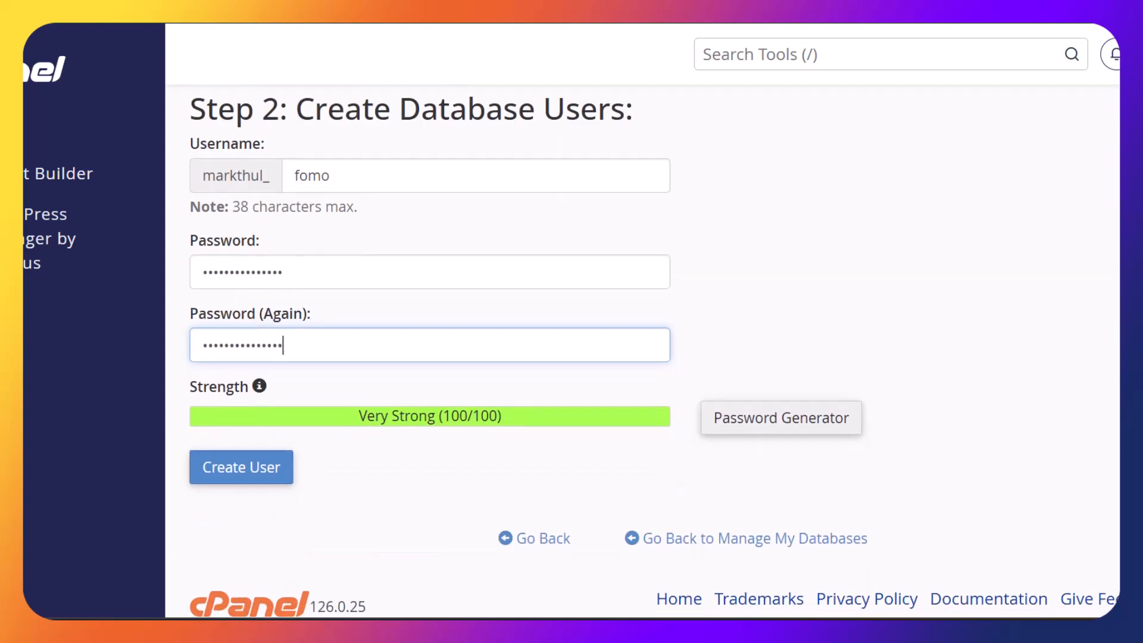
left_click(241, 473)
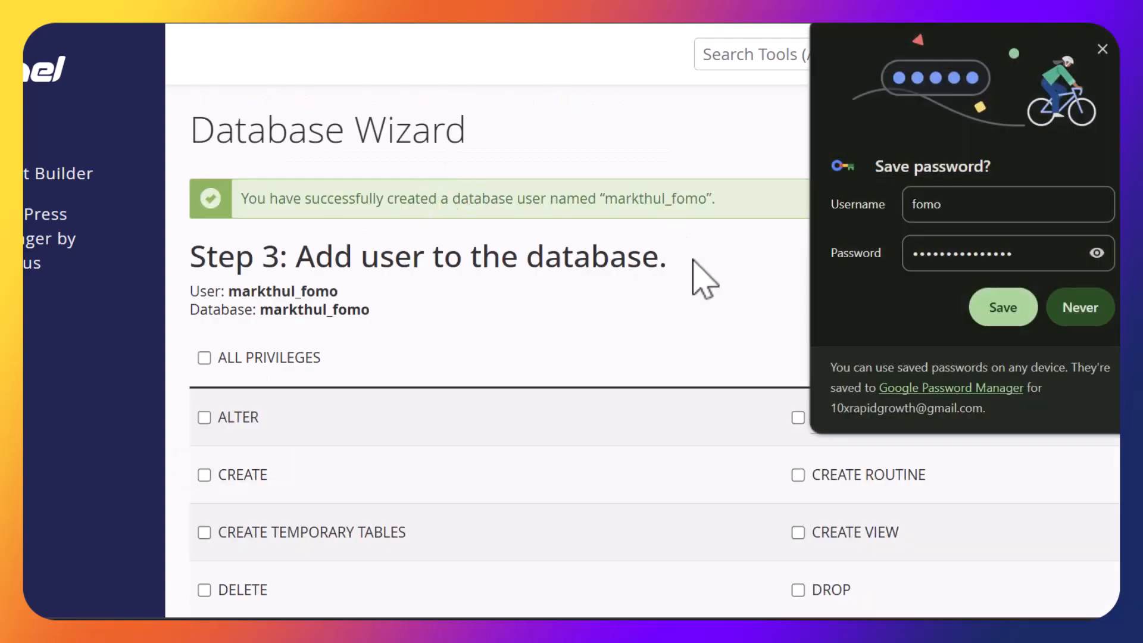
Dismiss Chrome's save-password prompt and grant markthul_fomo ALL PRIVILEGES on the markthul_fomo database
left_click(1103, 50)
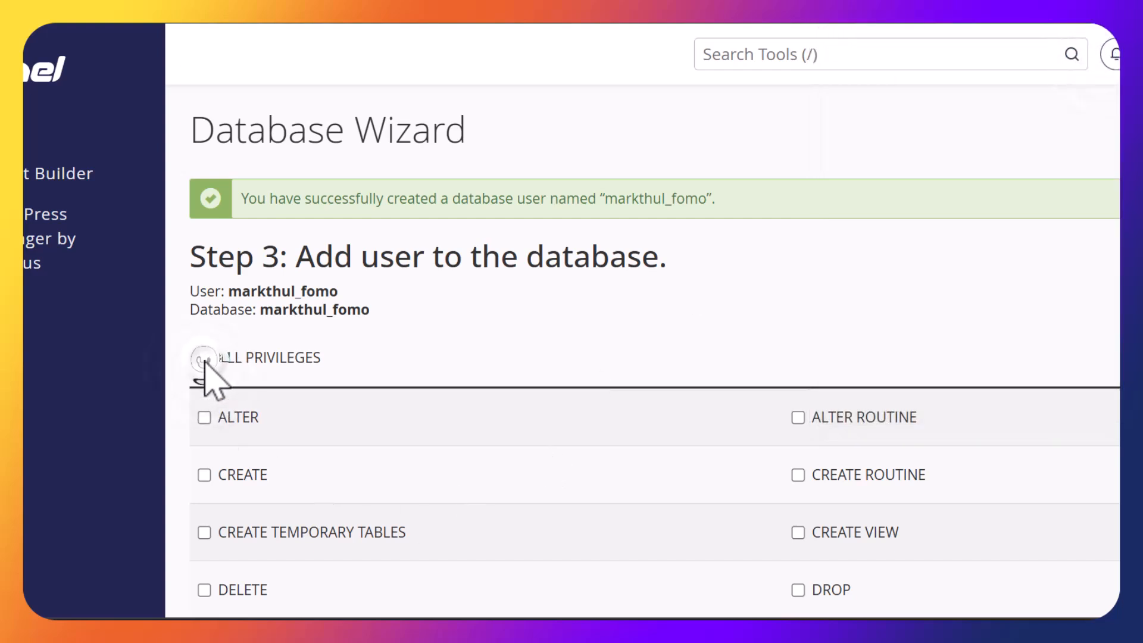
left_click(205, 358)
scroll(428, 515, "down", 8)
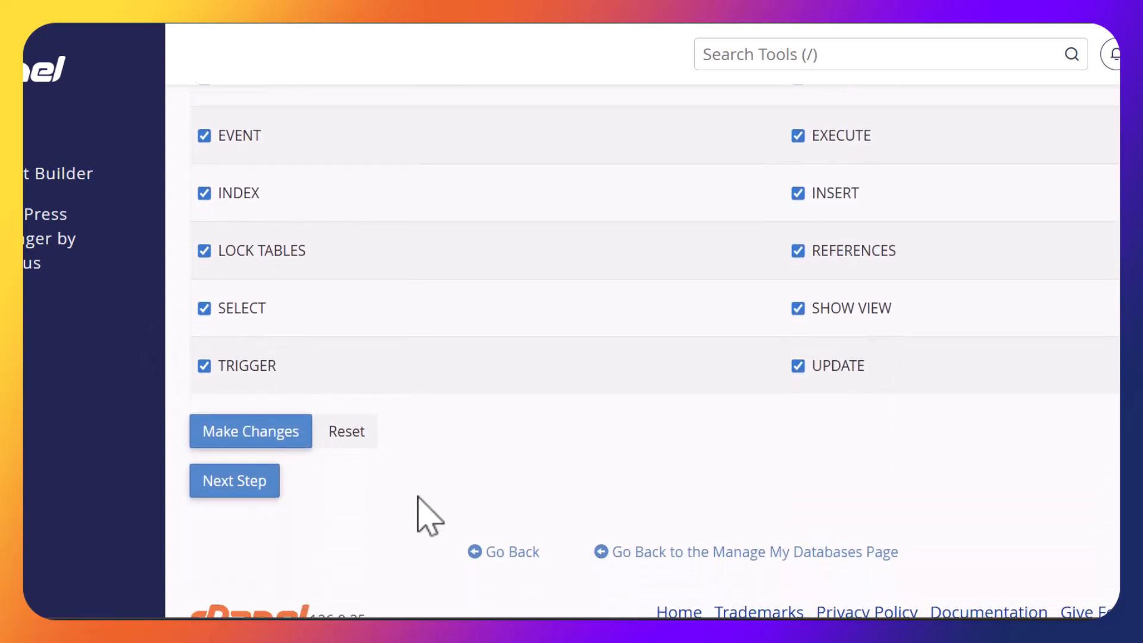
left_click(262, 441)
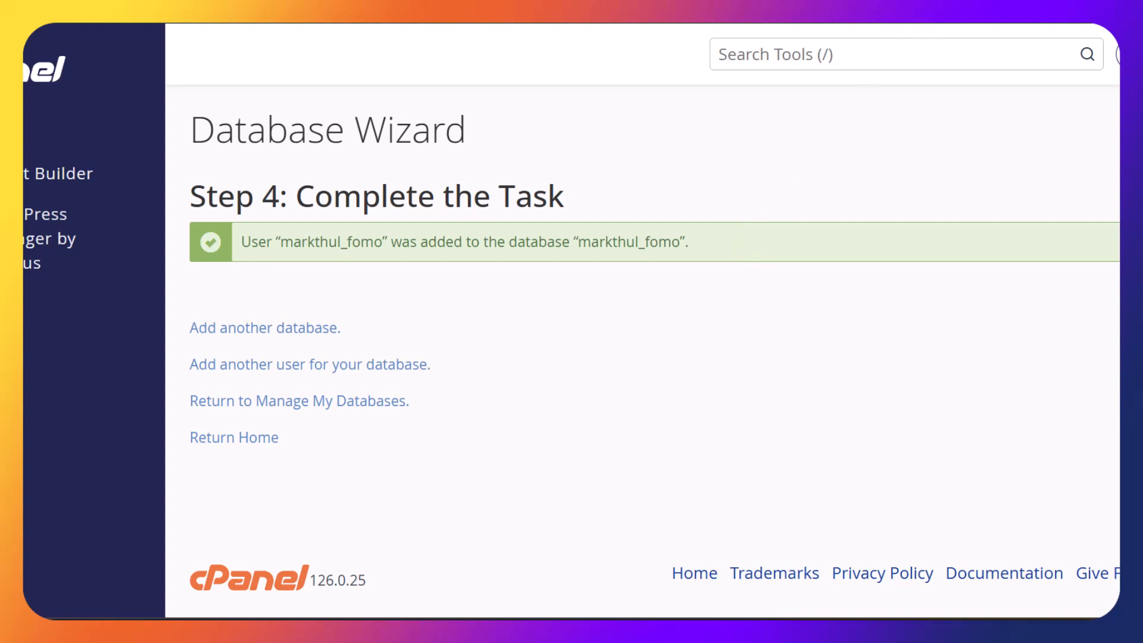
In a new tab, load fomo.marketingwithdonald.com/install
key("ctrl+t")
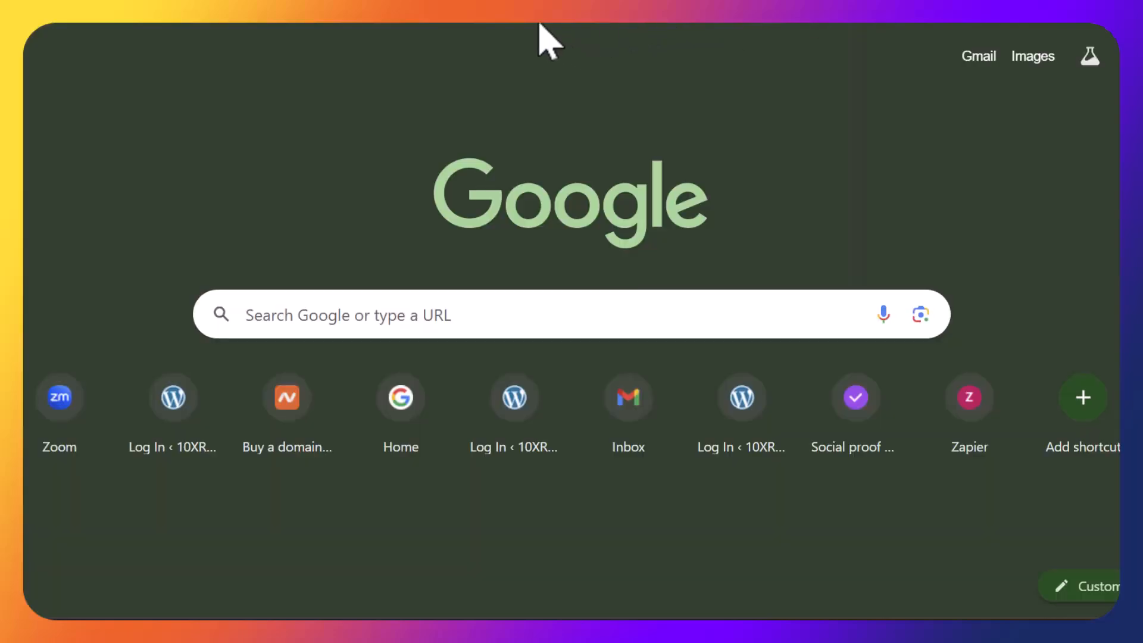
type("ma")
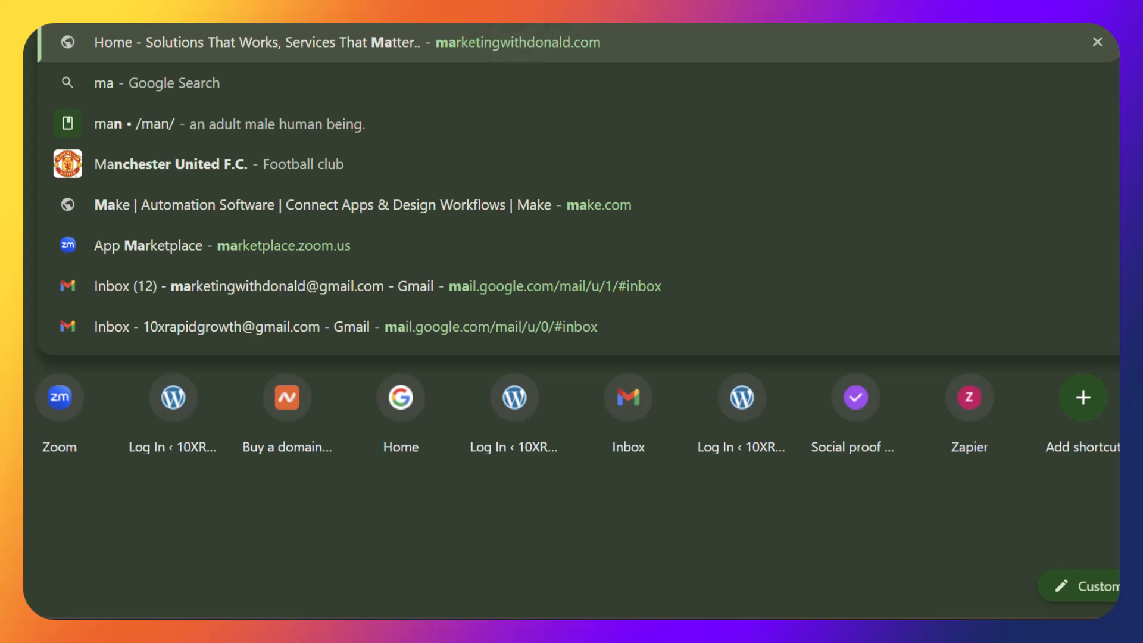
key("Right")
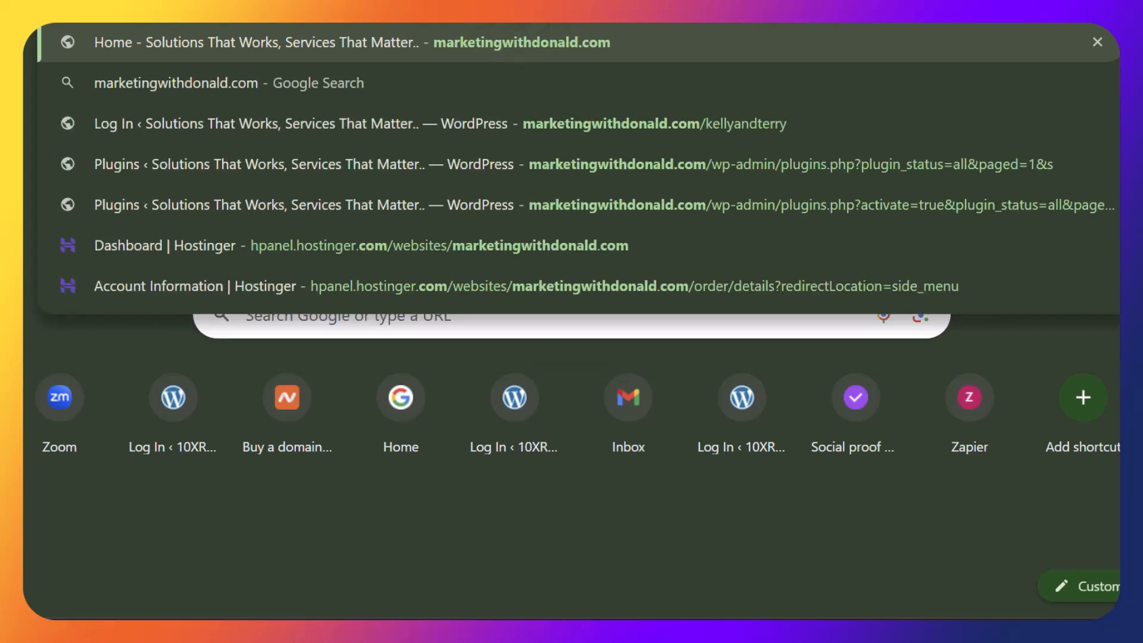
key("Home")
type("fomo.")
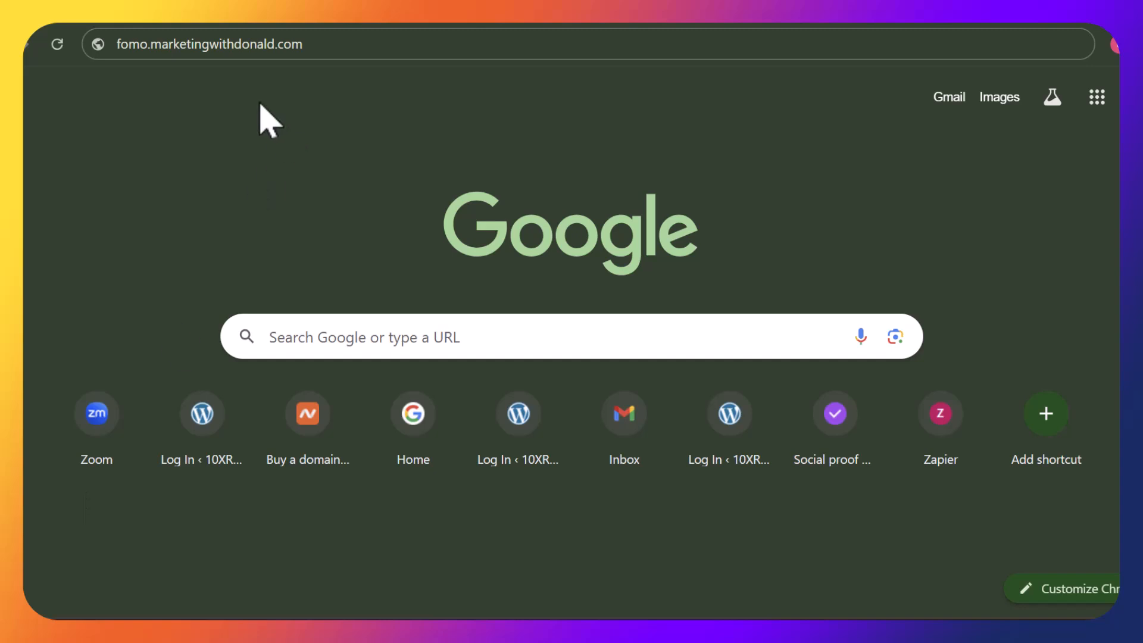
left_click(321, 45)
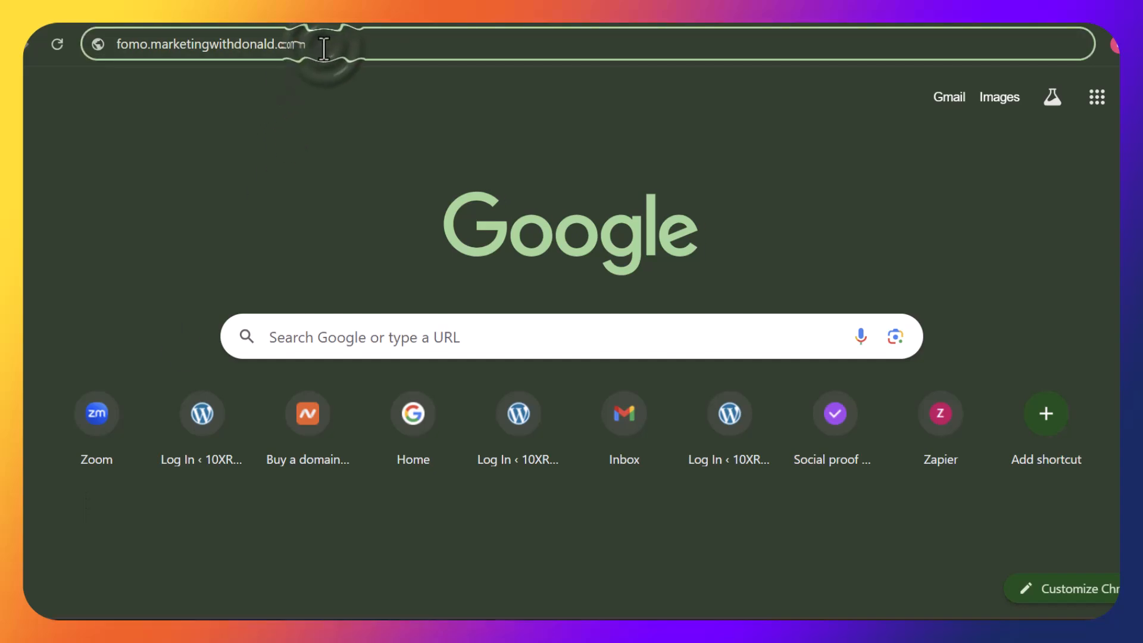
type("/install")
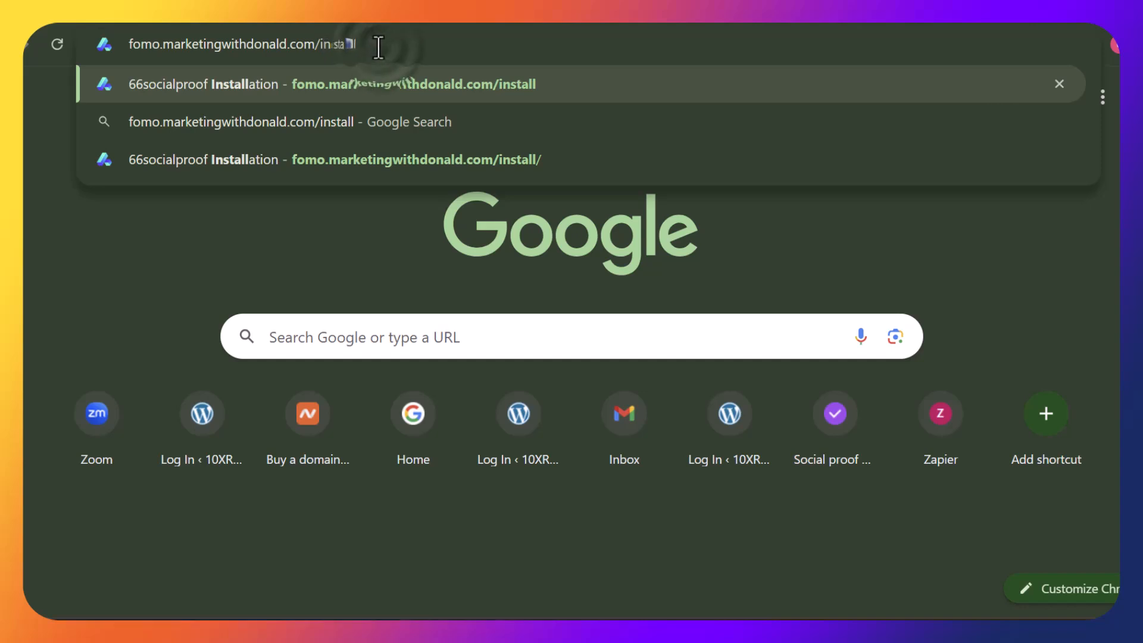
key("Return")
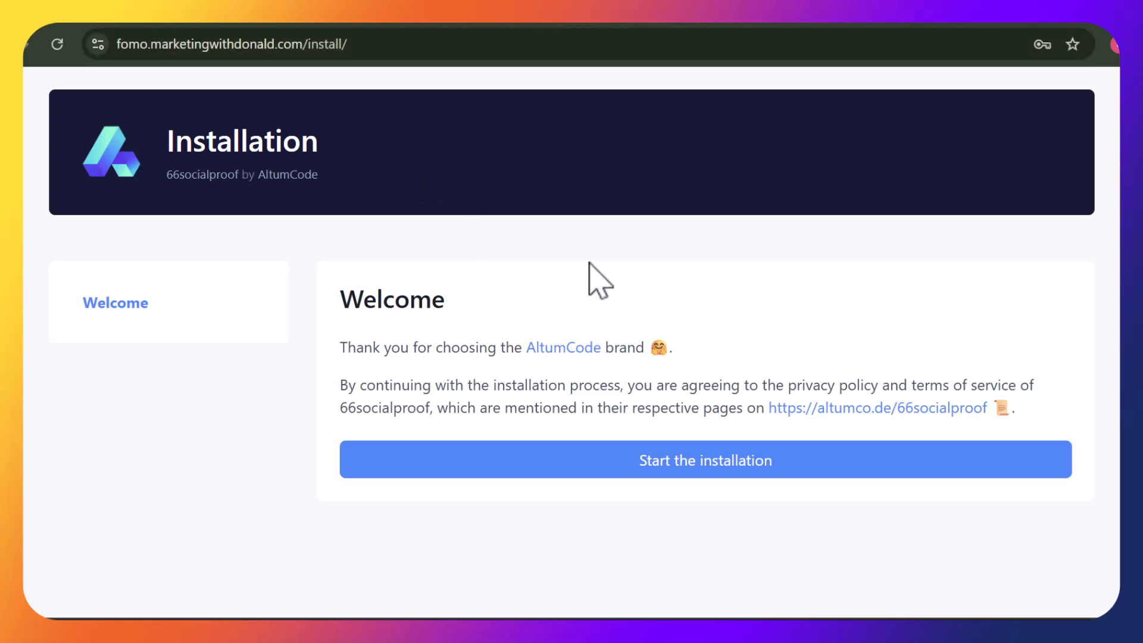
Start the installation, check the all-green Requirements table, and continue to the setup form
left_click(732, 466)
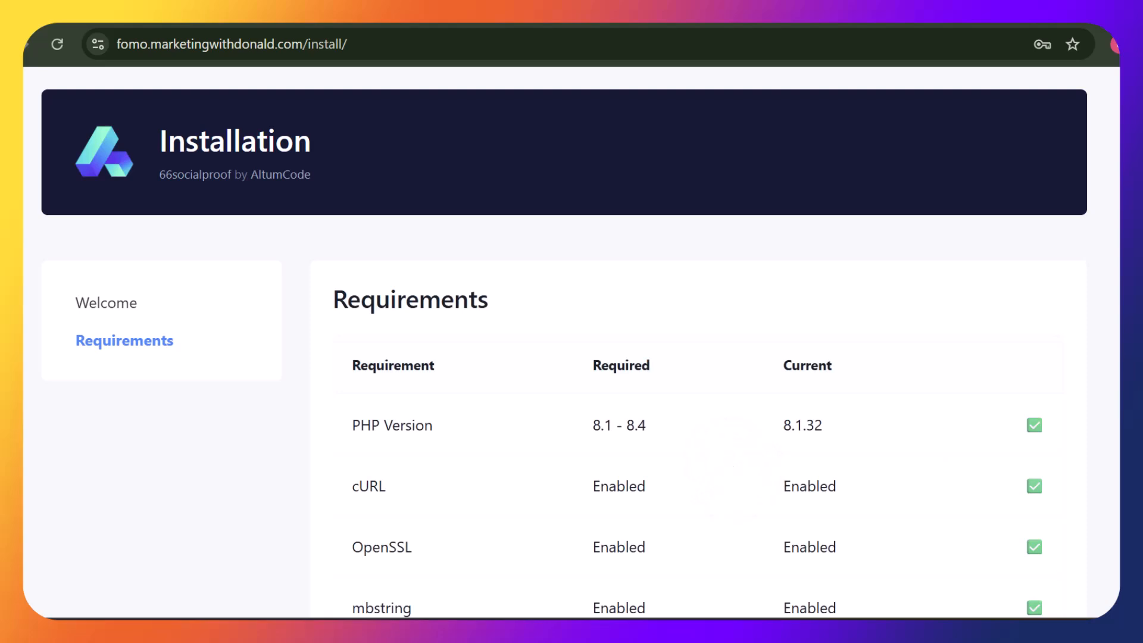
scroll(564, 343, "down", 5)
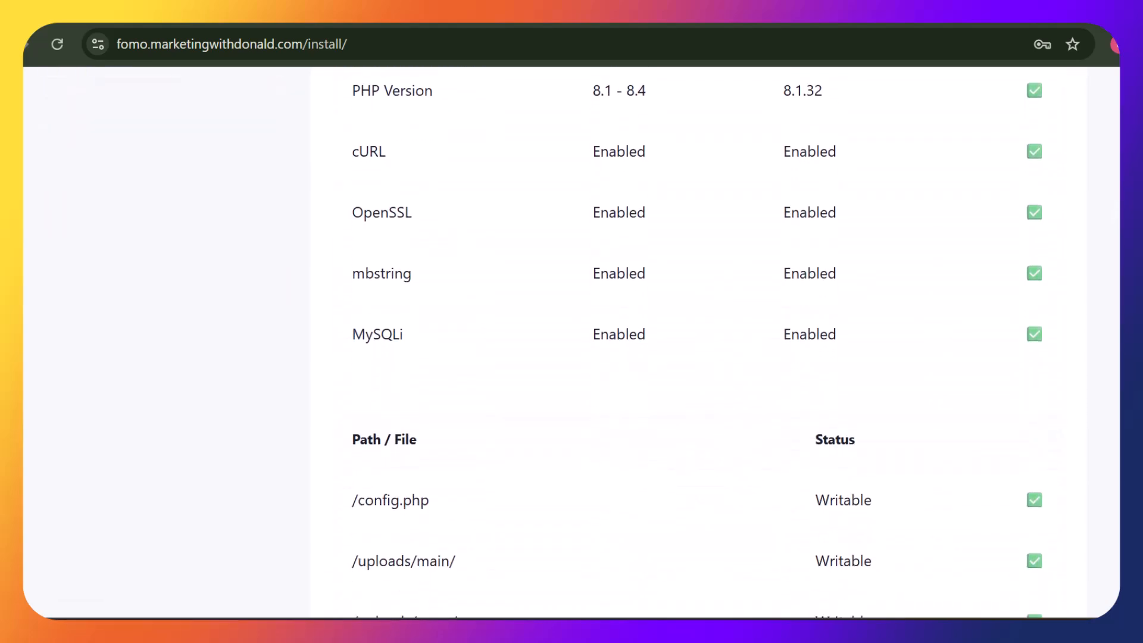
scroll(564, 343, "down", 5)
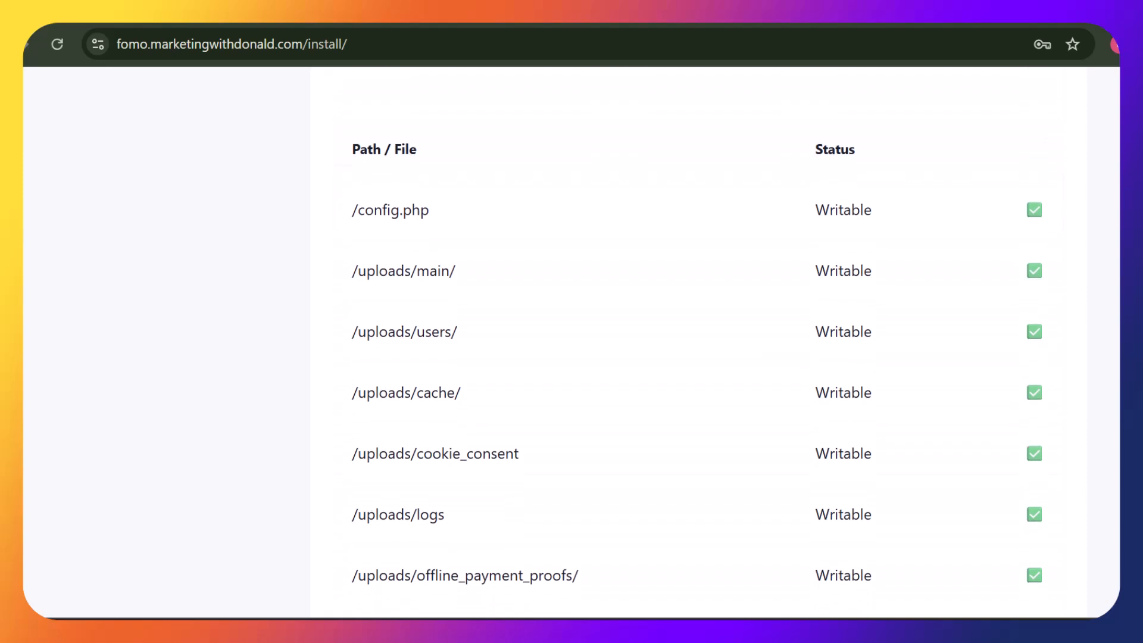
scroll(564, 343, "down", 4)
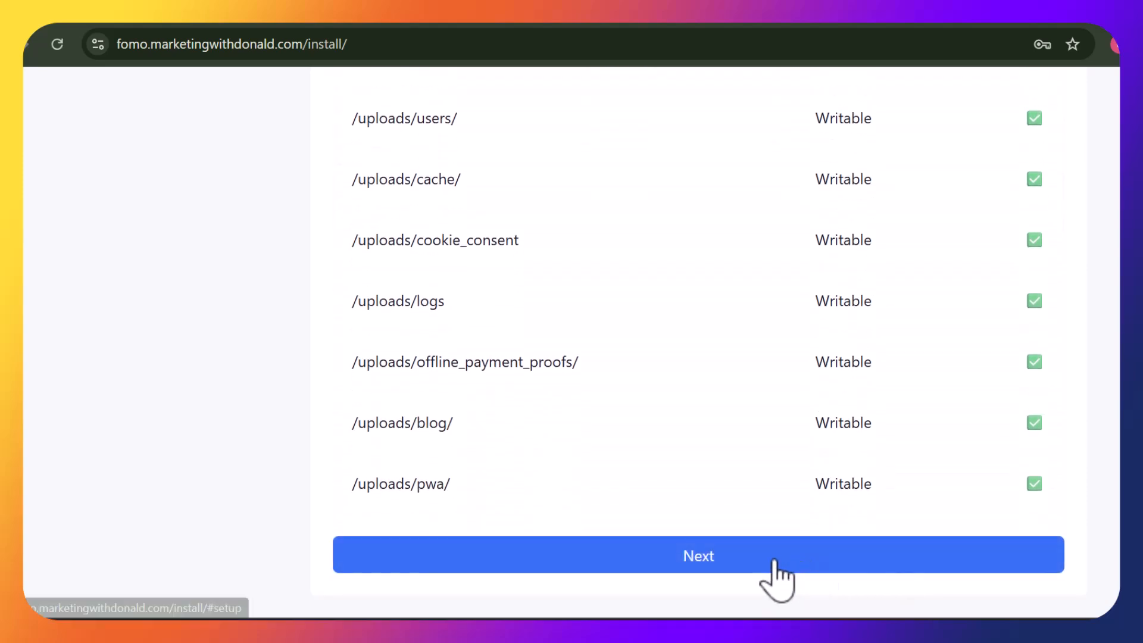
left_click(772, 561)
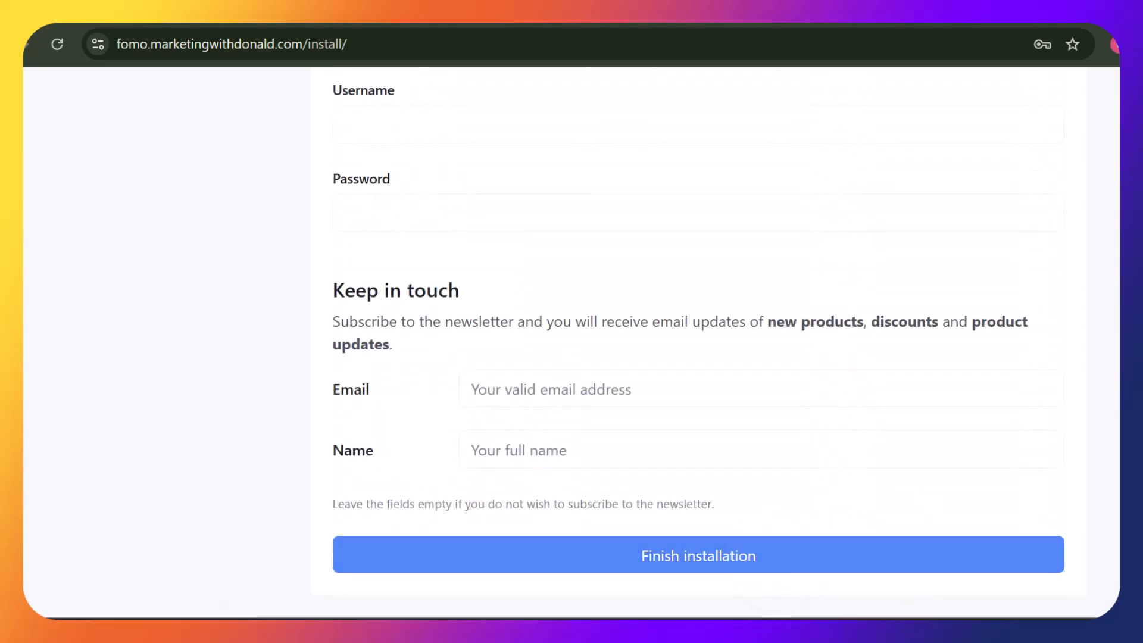
Paste the database name markthul_fomo into the installer's database name field
scroll(697, 343, "up", 10)
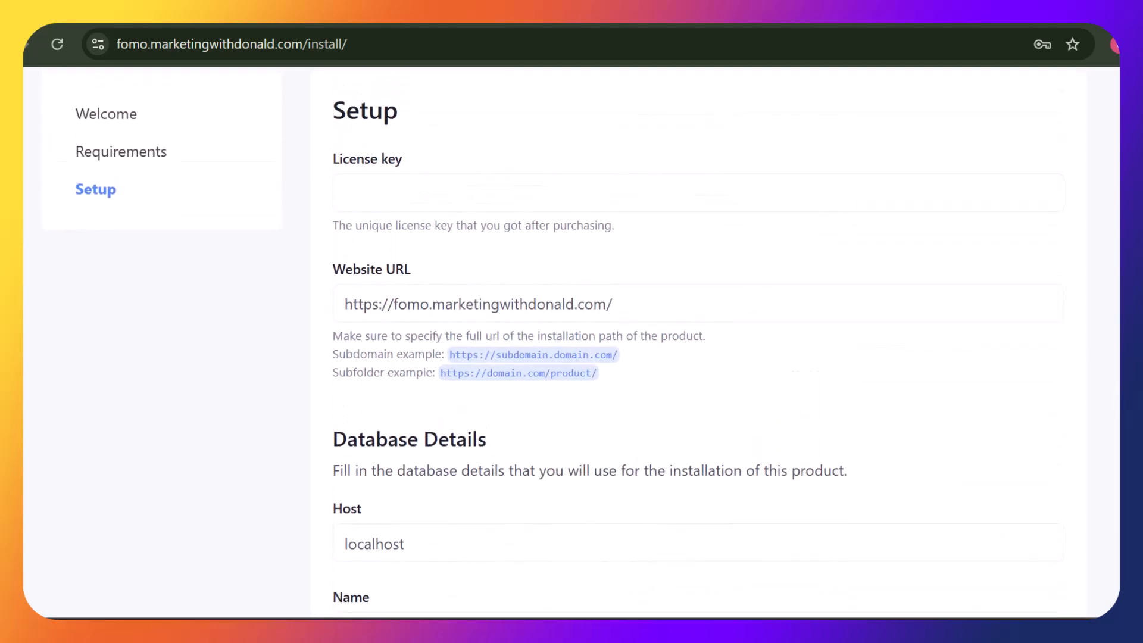
scroll(564, 336, "up", 3)
scroll(564, 336, "down", 1)
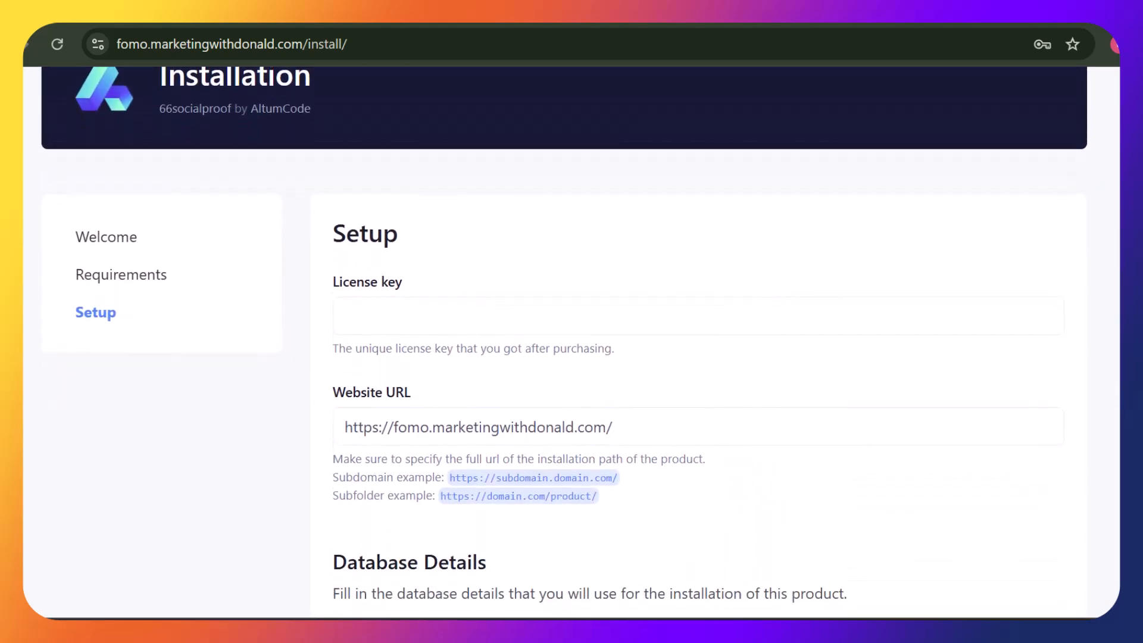
scroll(564, 341, "down", 4)
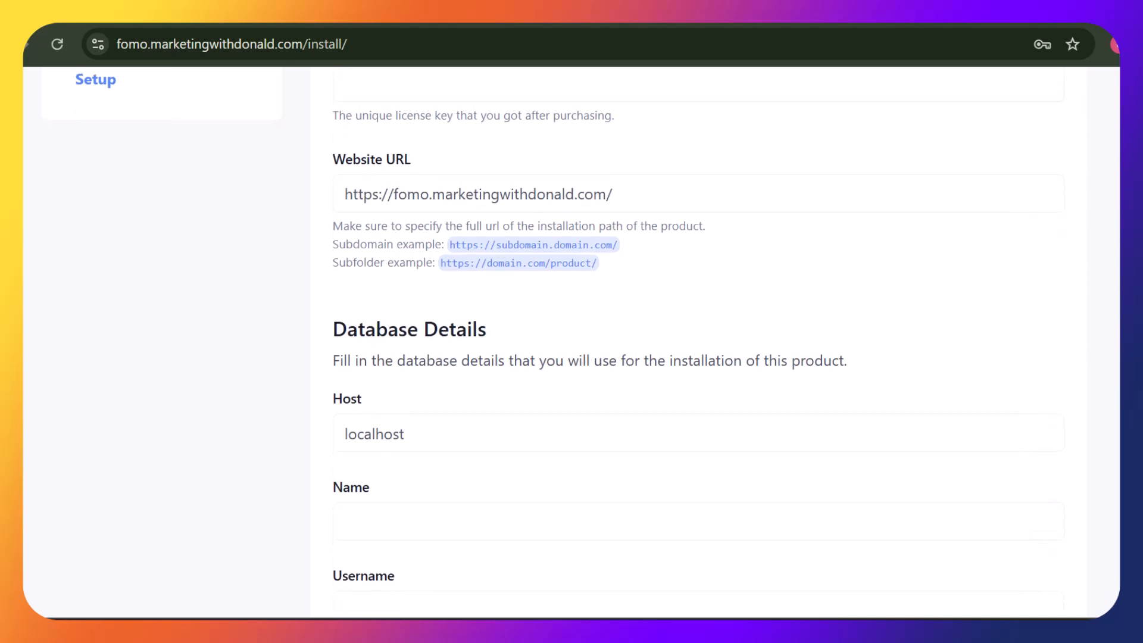
scroll(565, 342, "down", 1)
scroll(565, 342, "down", 3)
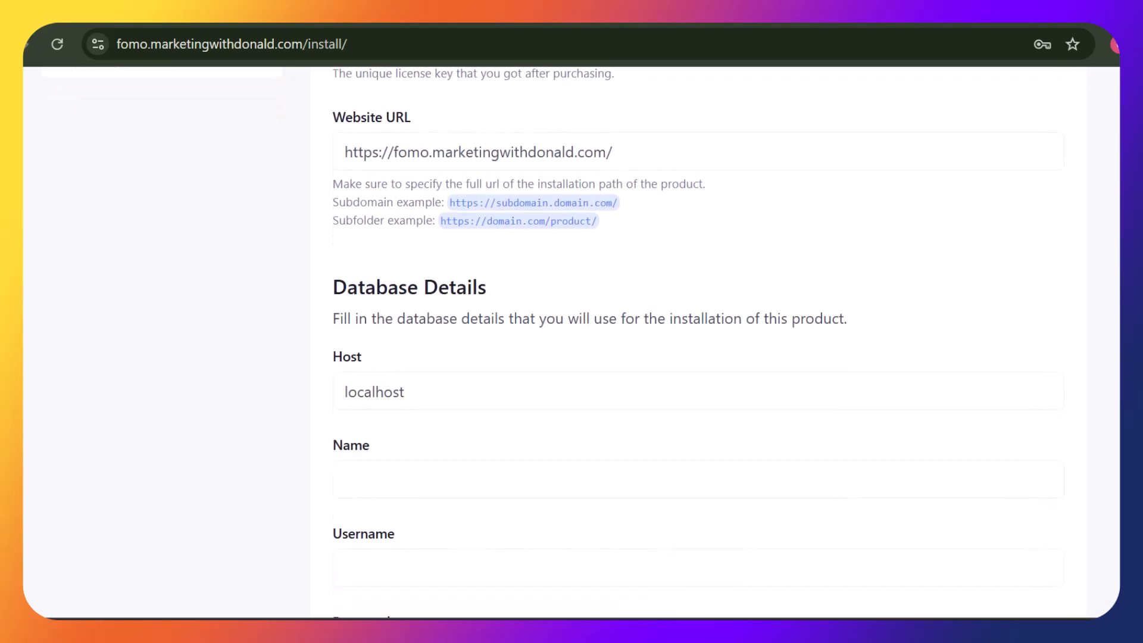
scroll(564, 342, "down", 2)
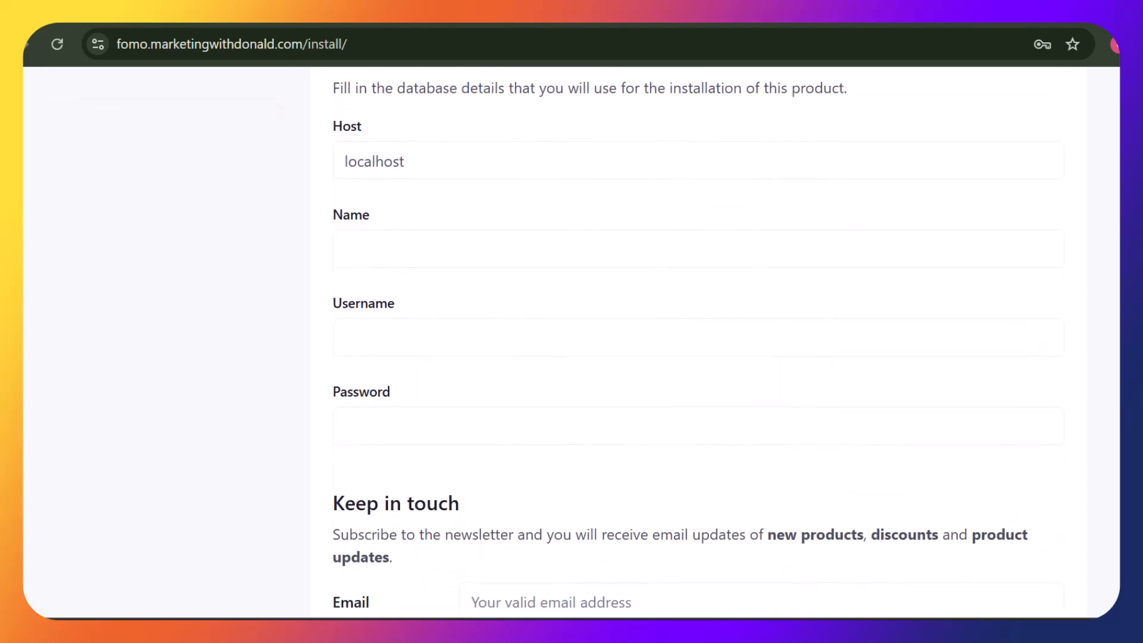
scroll(681, 345, "up", 10)
scroll(680, 345, "down", 6)
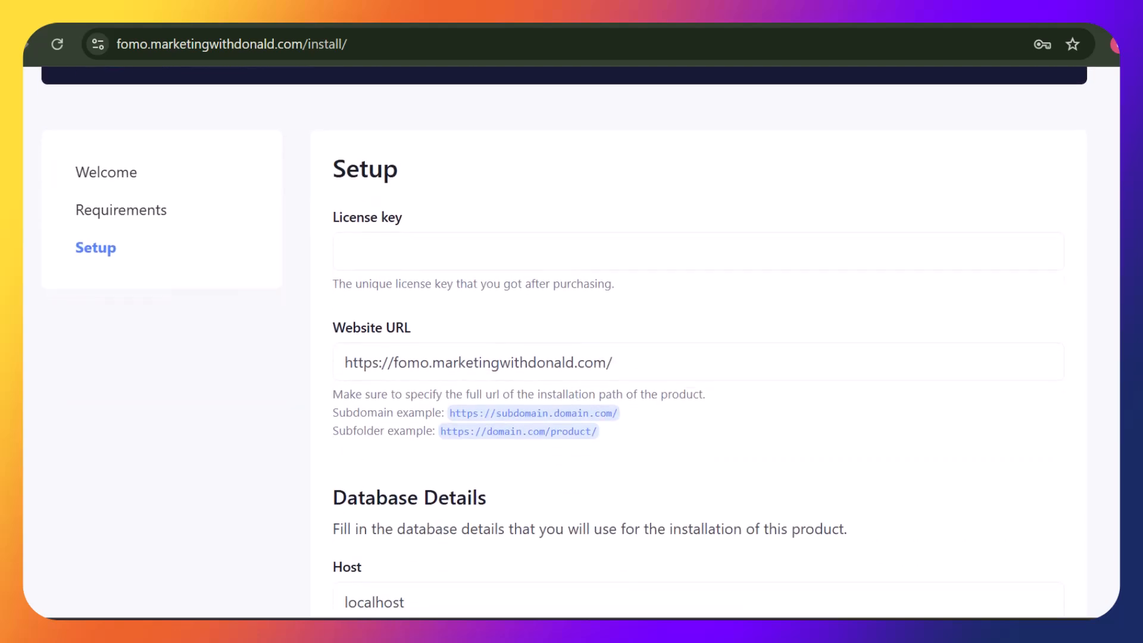
scroll(680, 346, "down", 9)
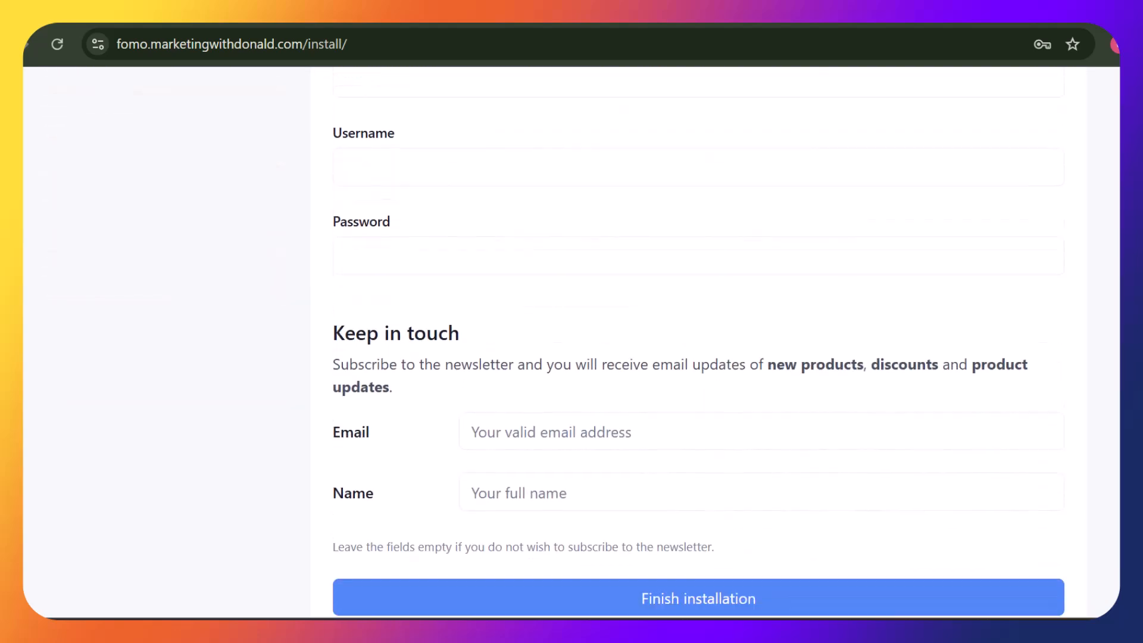
scroll(680, 346, "up", 5)
scroll(680, 345, "up", 2)
scroll(680, 345, "down", 1)
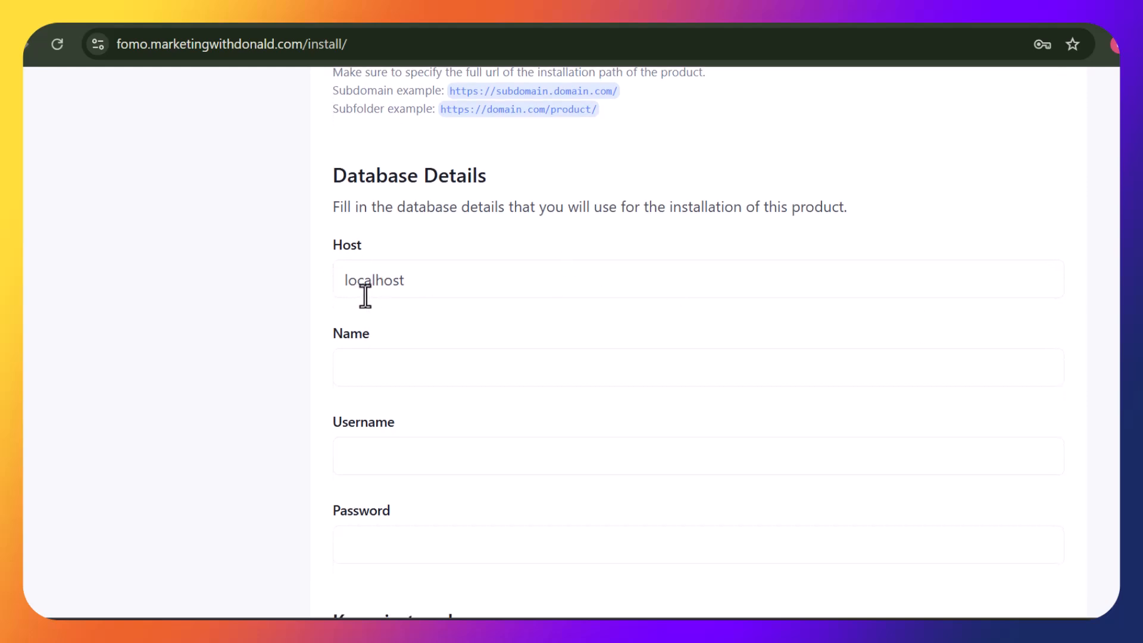
left_click(378, 366)
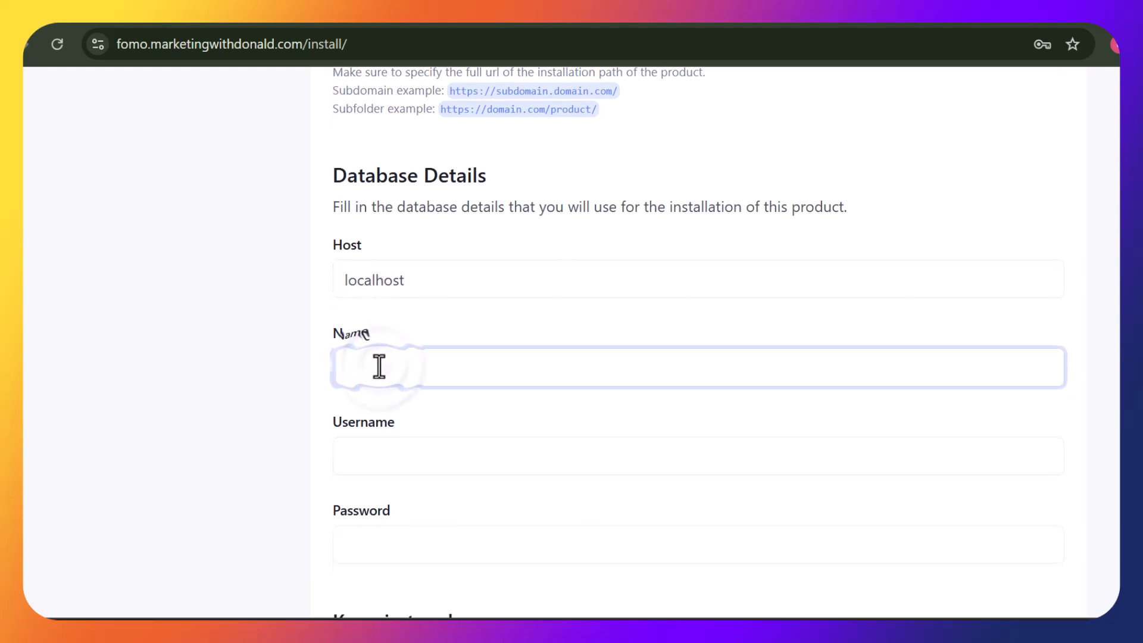
type("markthul_fomo")
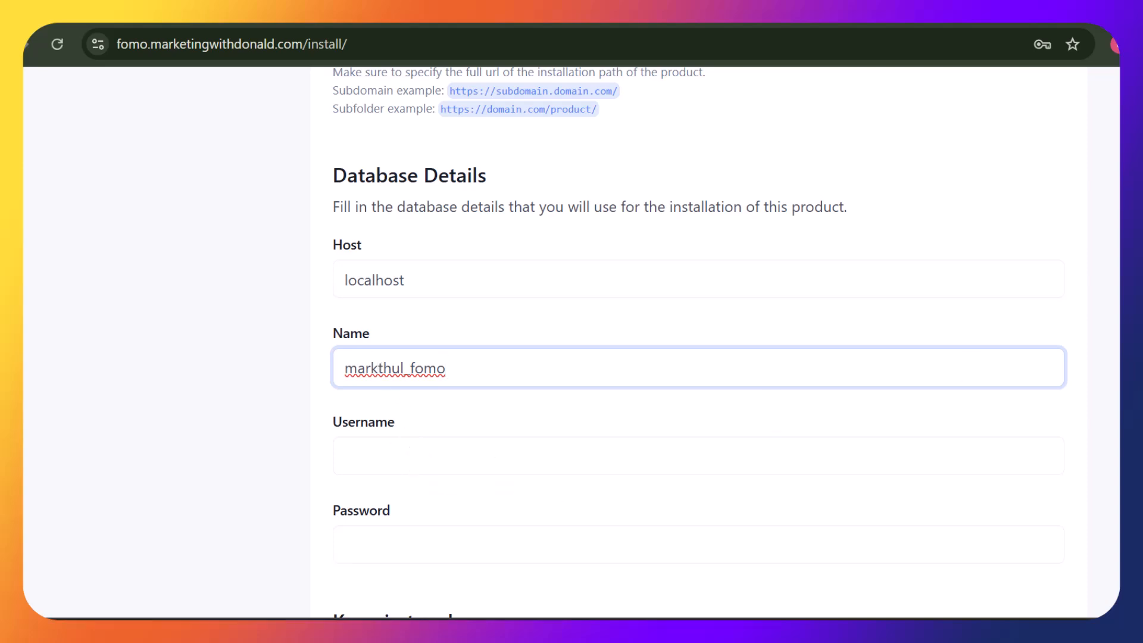
Paste the database username, trim its stray character, and enter the database password
scroll(698, 342, "down", 2)
scroll(698, 341, "down", 1)
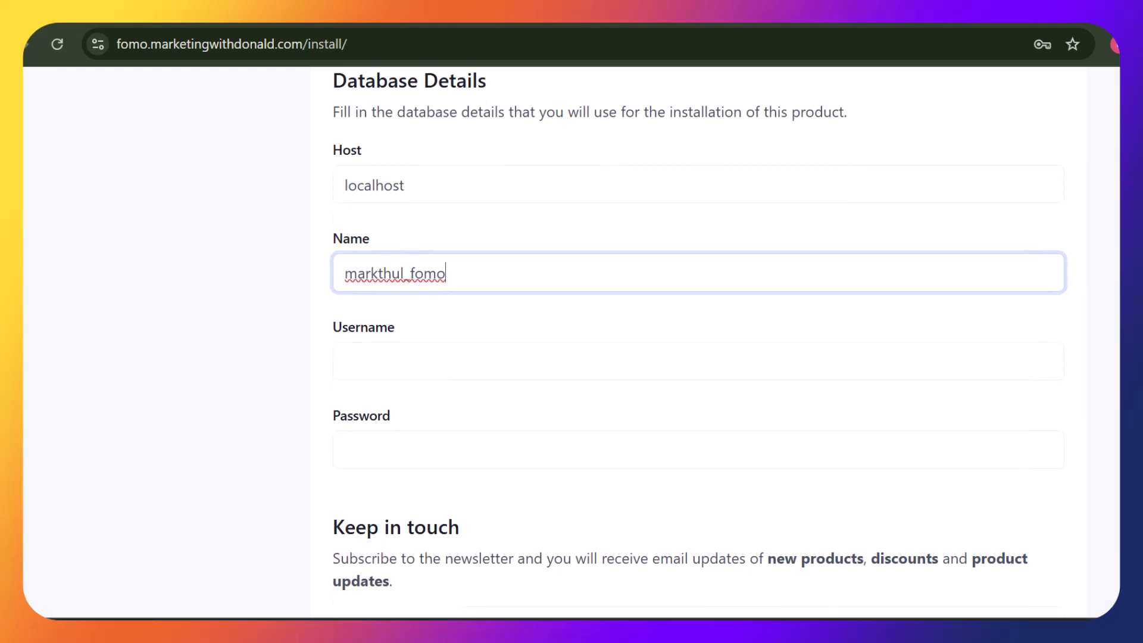
left_click(539, 364)
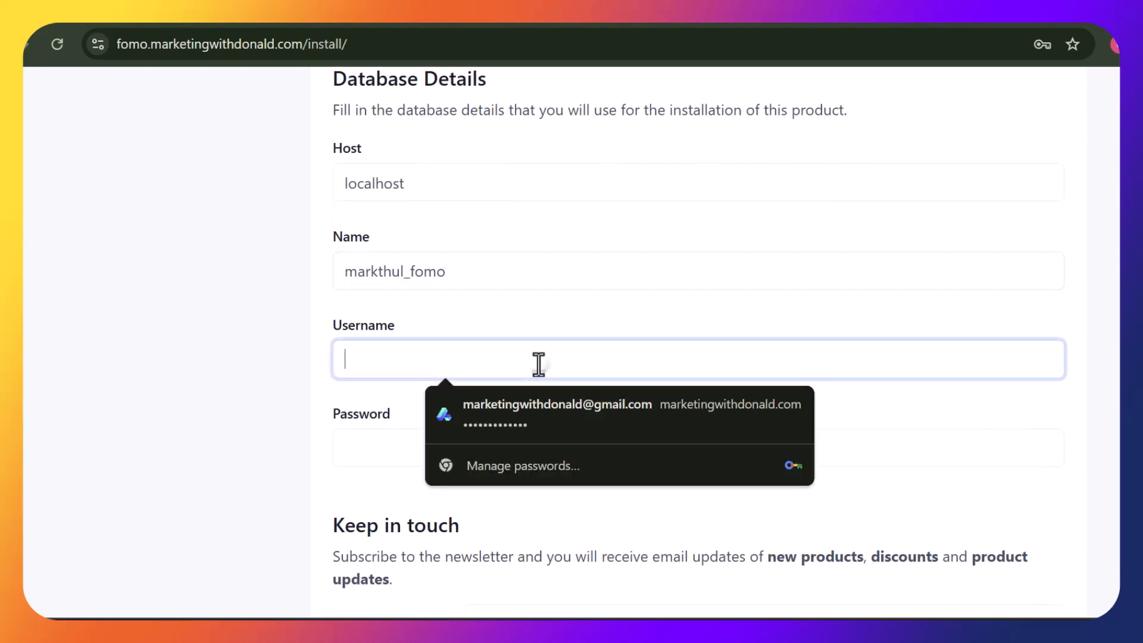
key("ctrl+v")
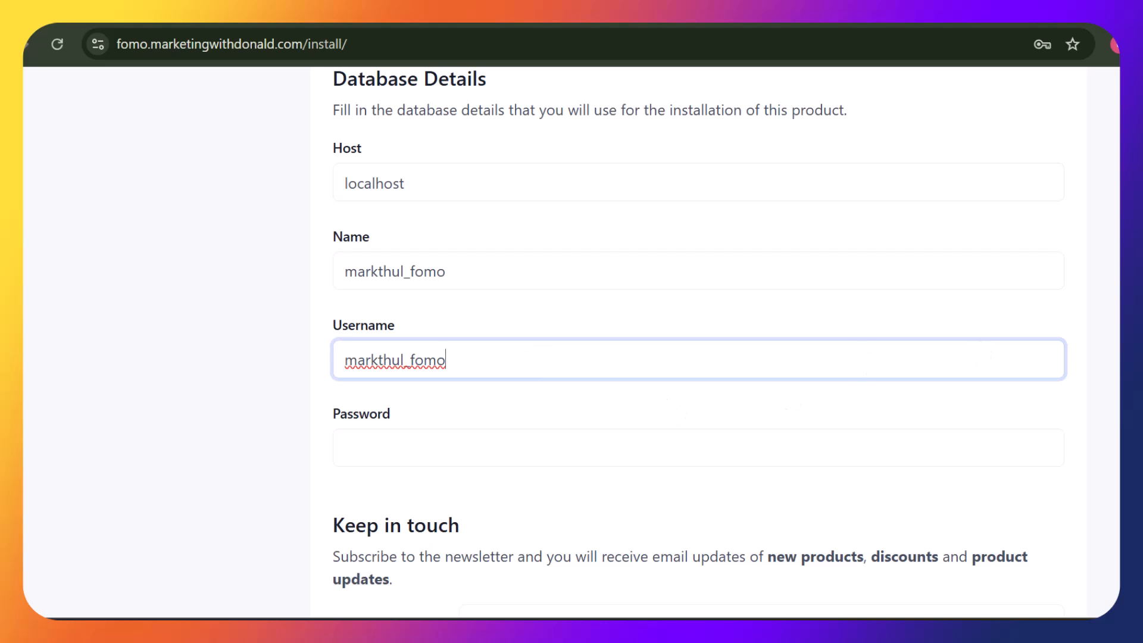
scroll(837, 409, "down", 2)
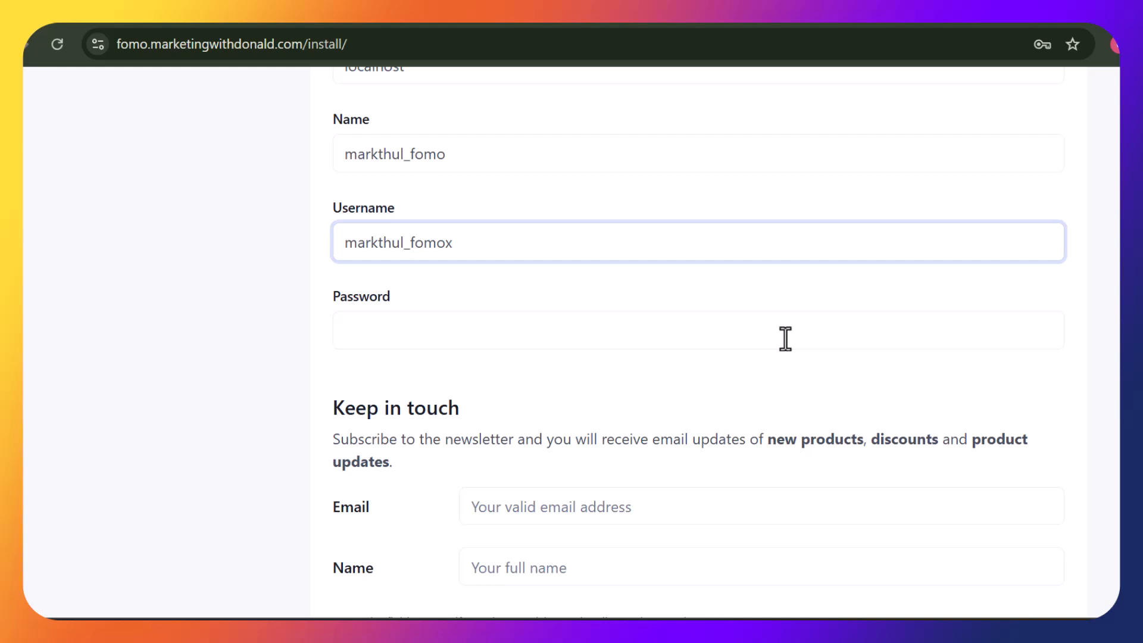
key("BackSpace")
left_click(778, 338)
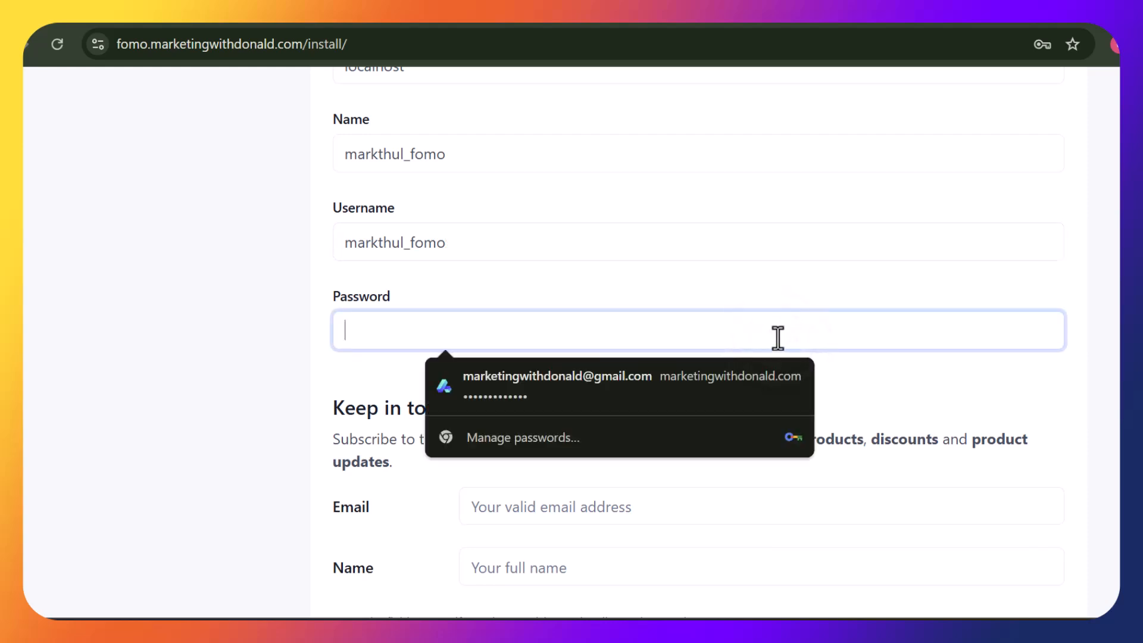
type("p")
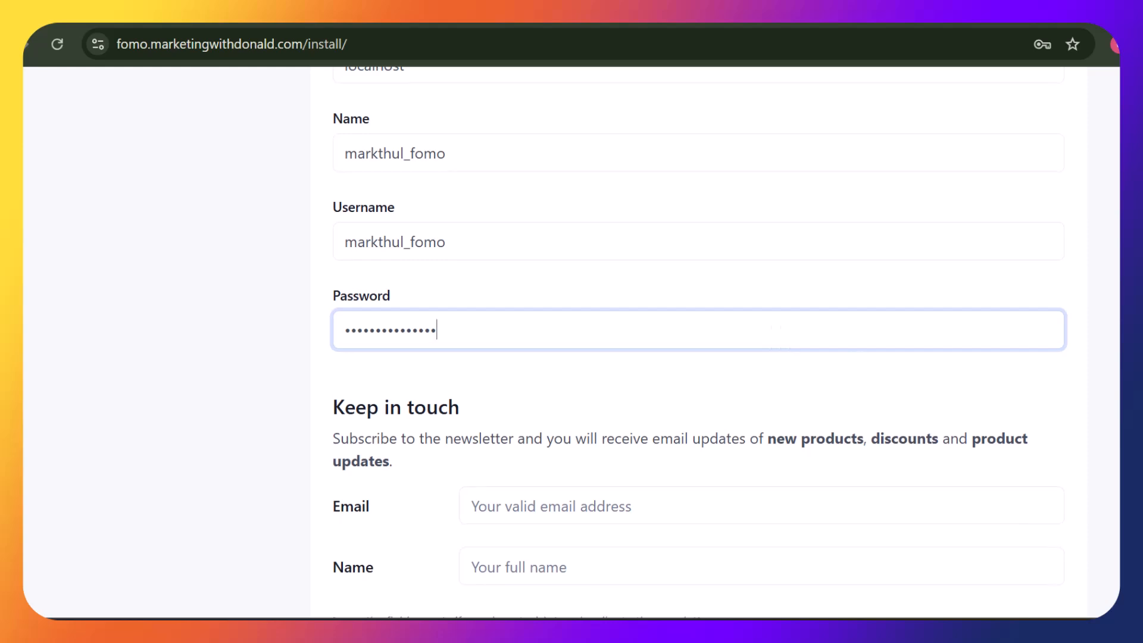
Enter the newsletter e-mail address and start typing the subscriber's name
scroll(830, 474, "down", 2)
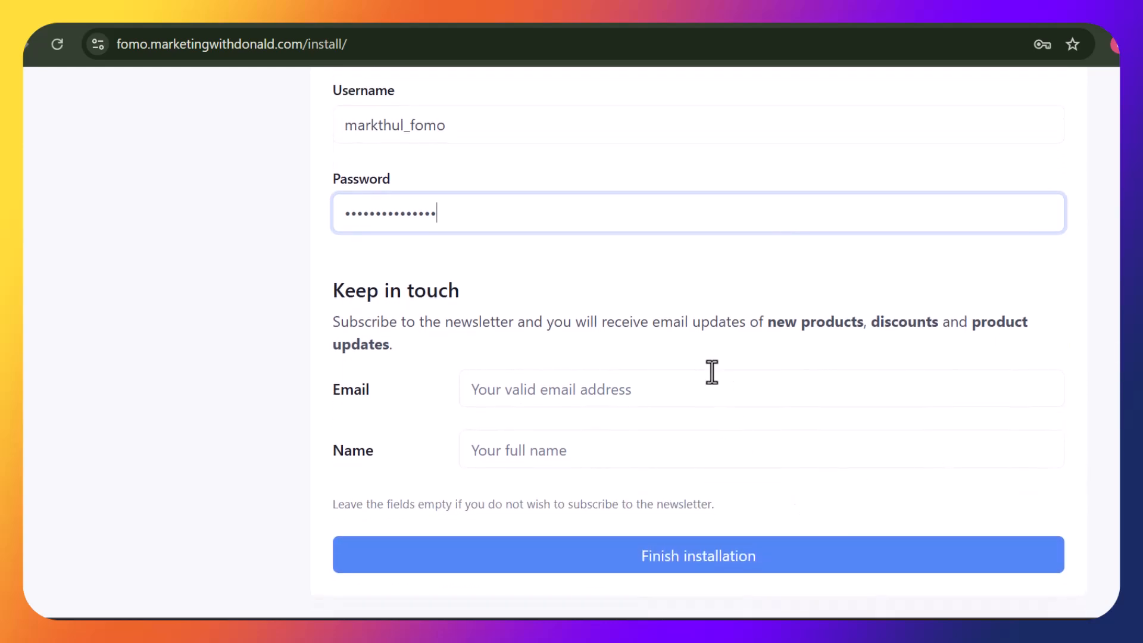
left_click(721, 398)
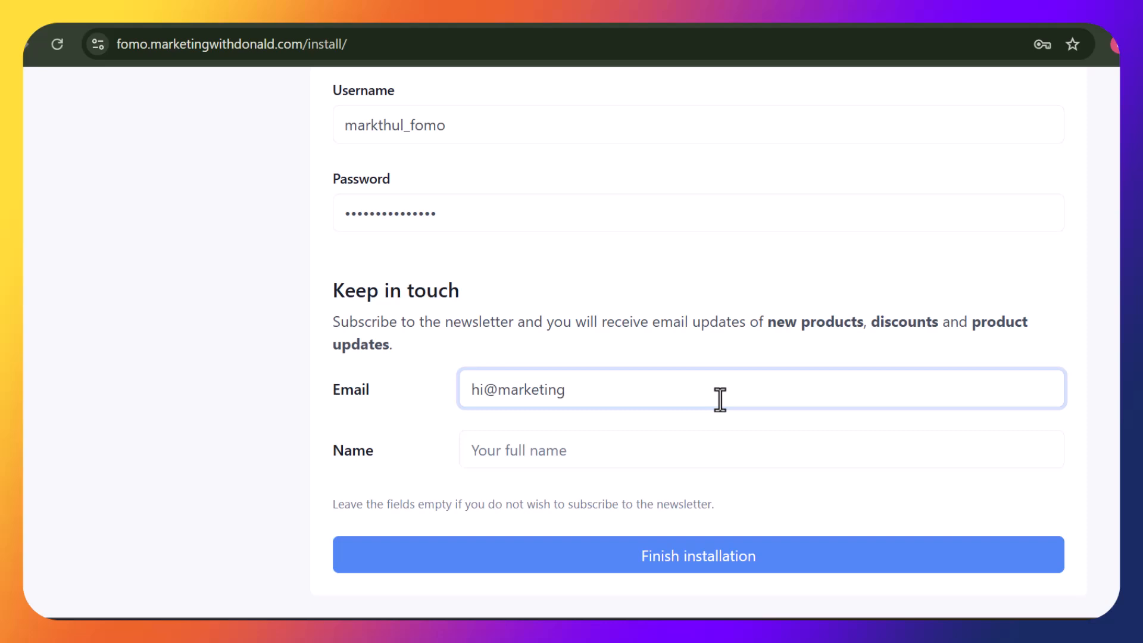
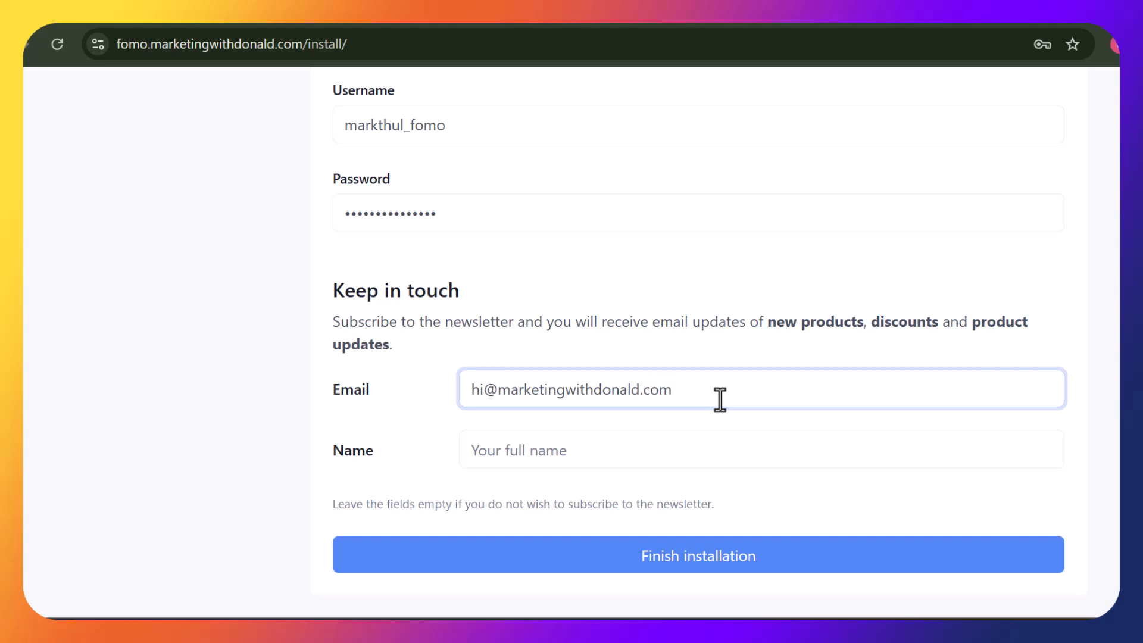
left_click(674, 451)
type("D")
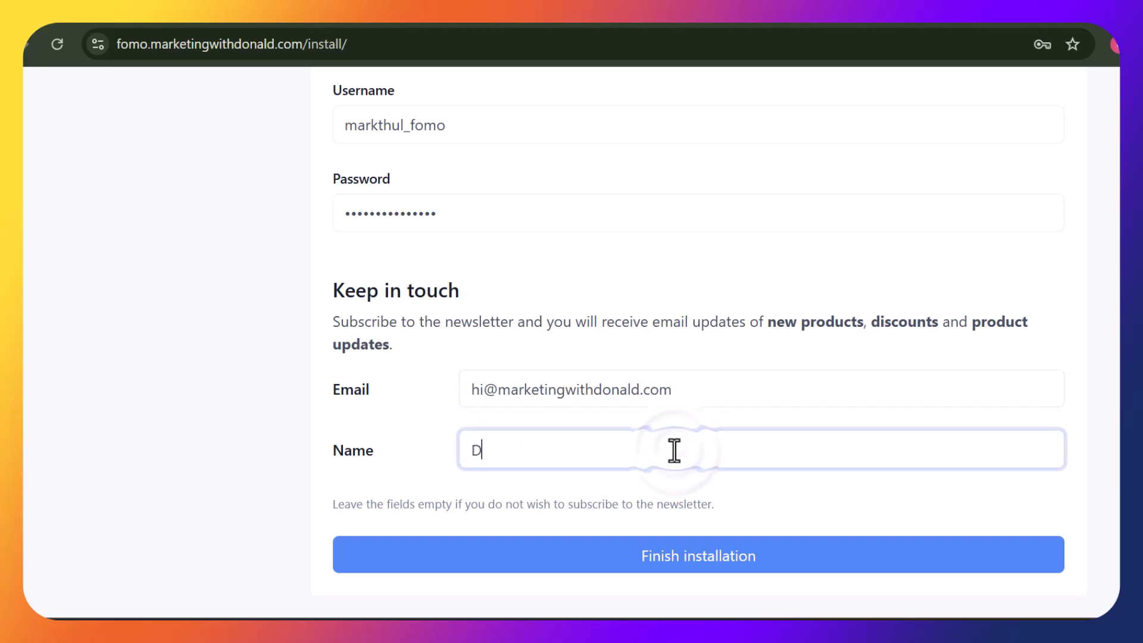
type("onald")
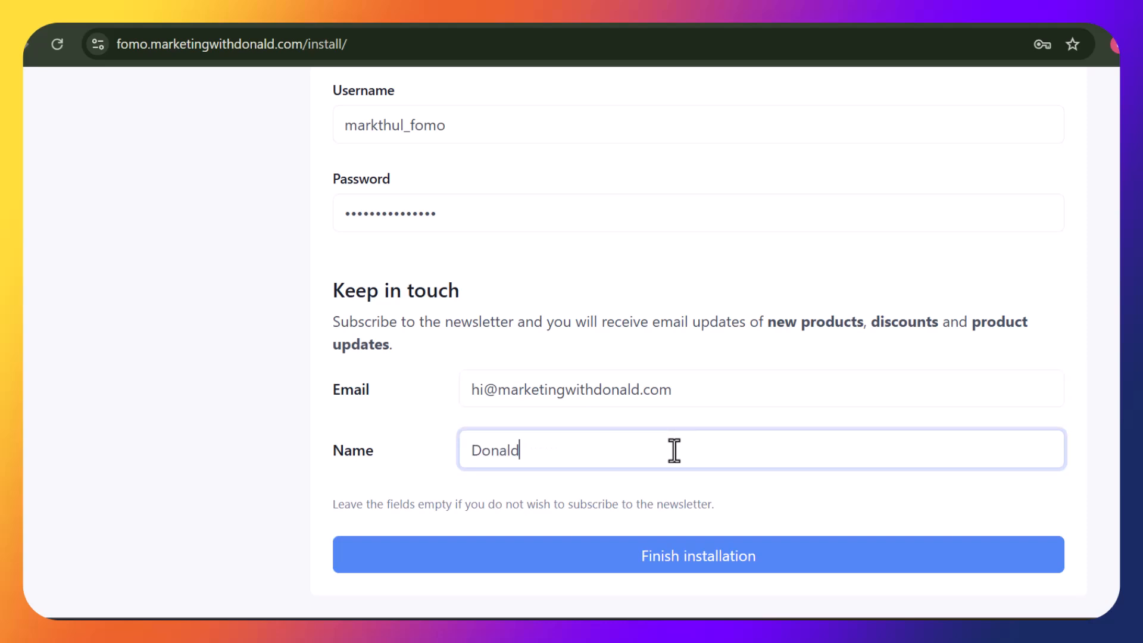
Finish the 66socialproof installation and load the new site at fomo.marketingwithdonald.com
left_click(736, 558)
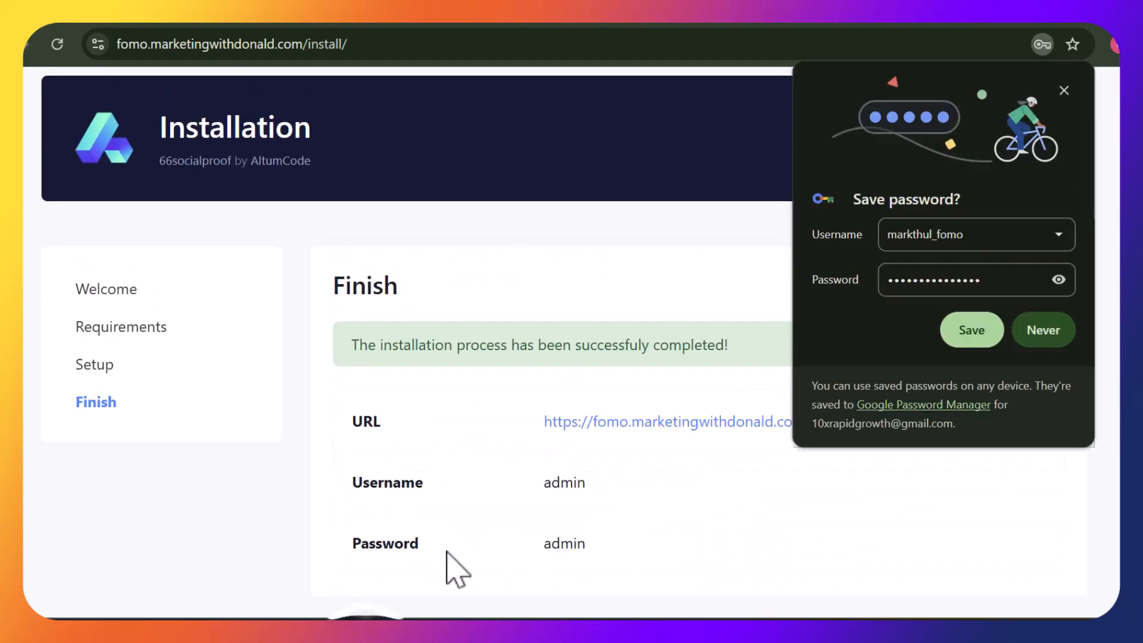
left_click(1068, 92)
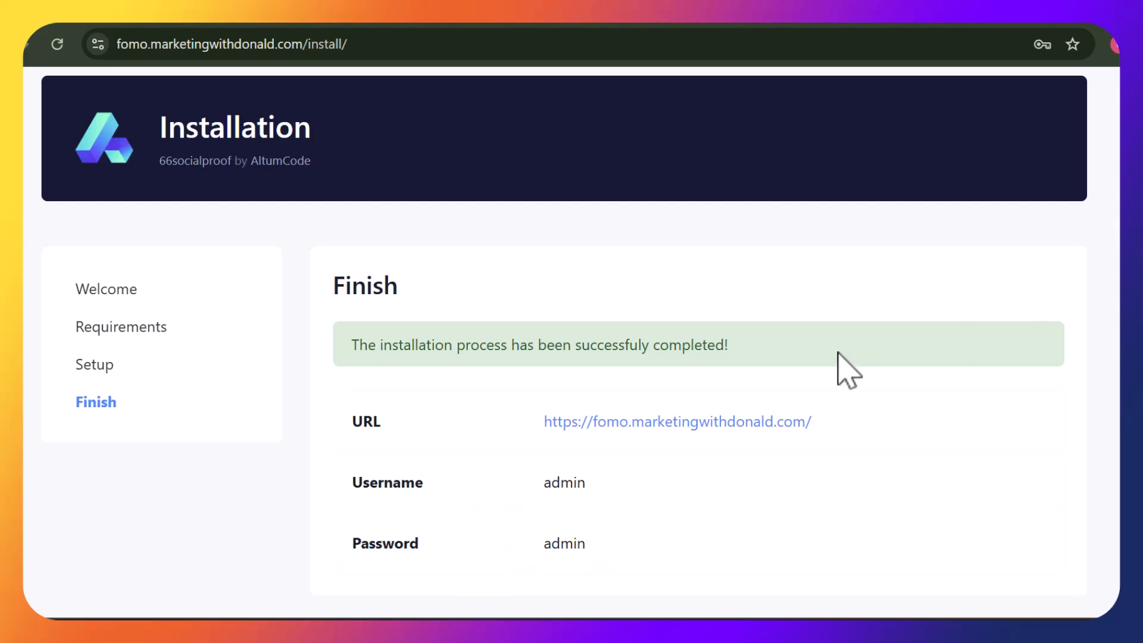
left_click(736, 430)
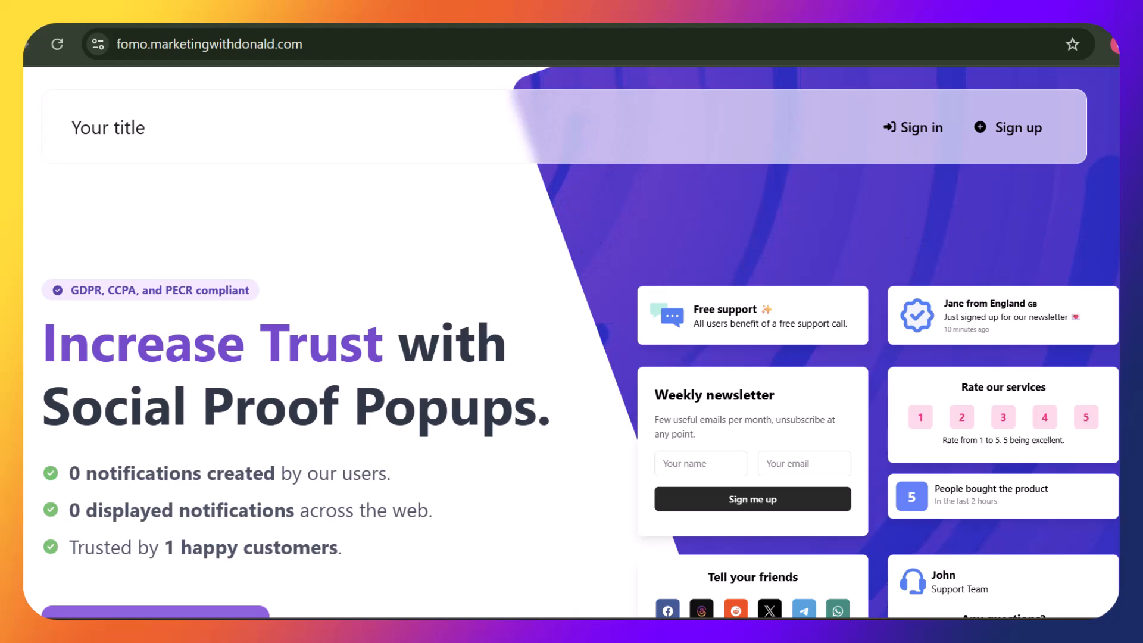
scroll(549, 170, "down", 10)
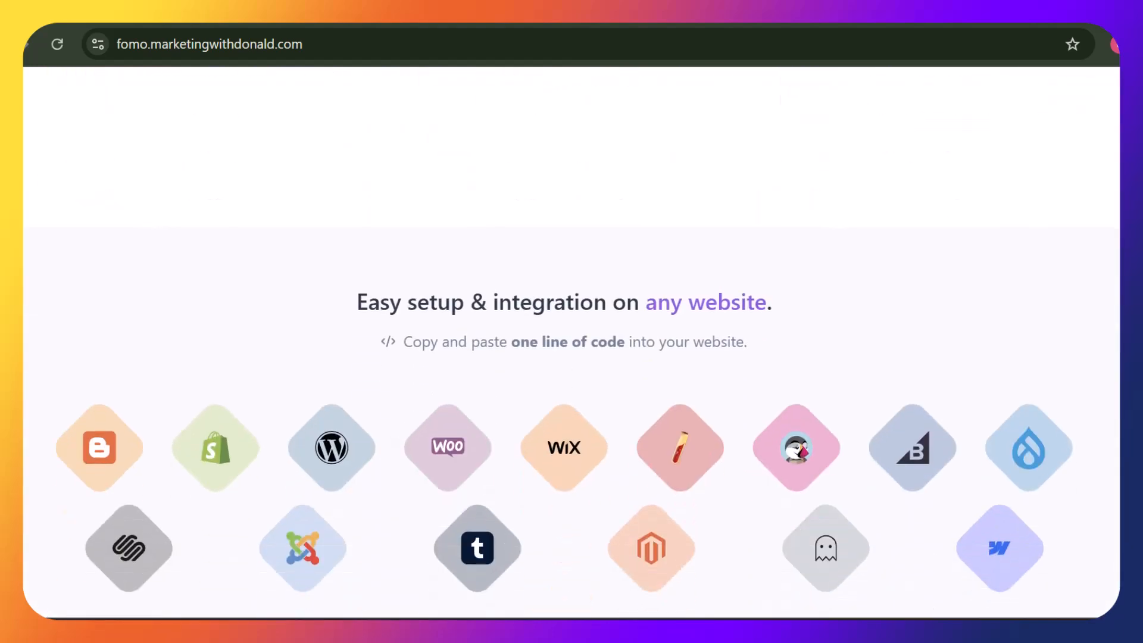
scroll(571, 342, "up", 10)
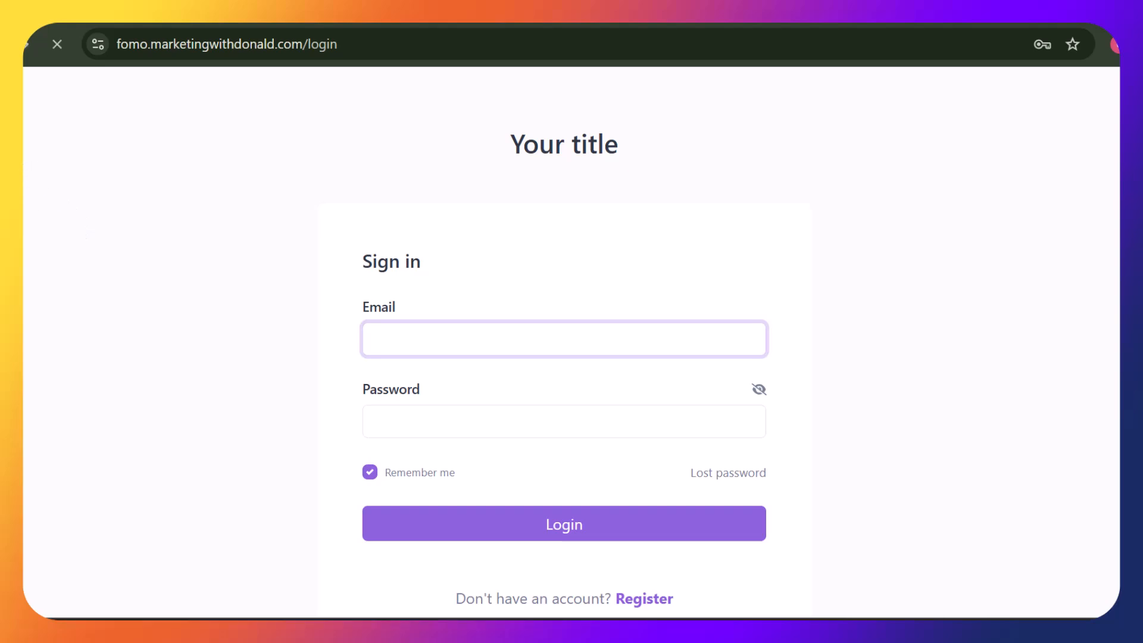
key("alt+Left")
left_click(1016, 127)
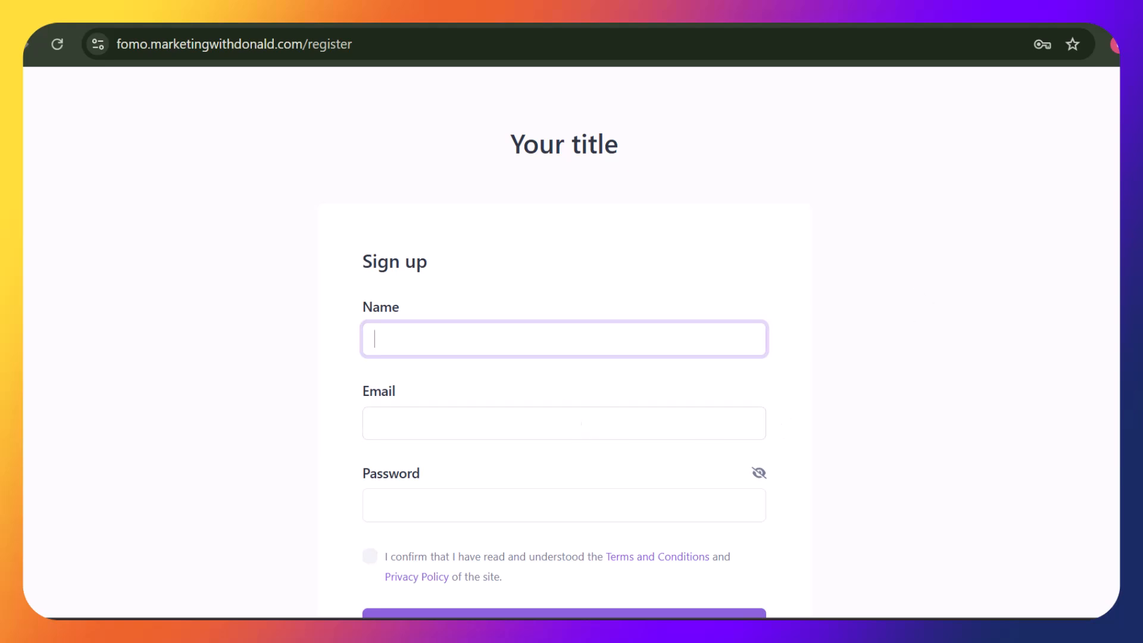
scroll(571, 358, "down", 3)
scroll(571, 357, "up", 3)
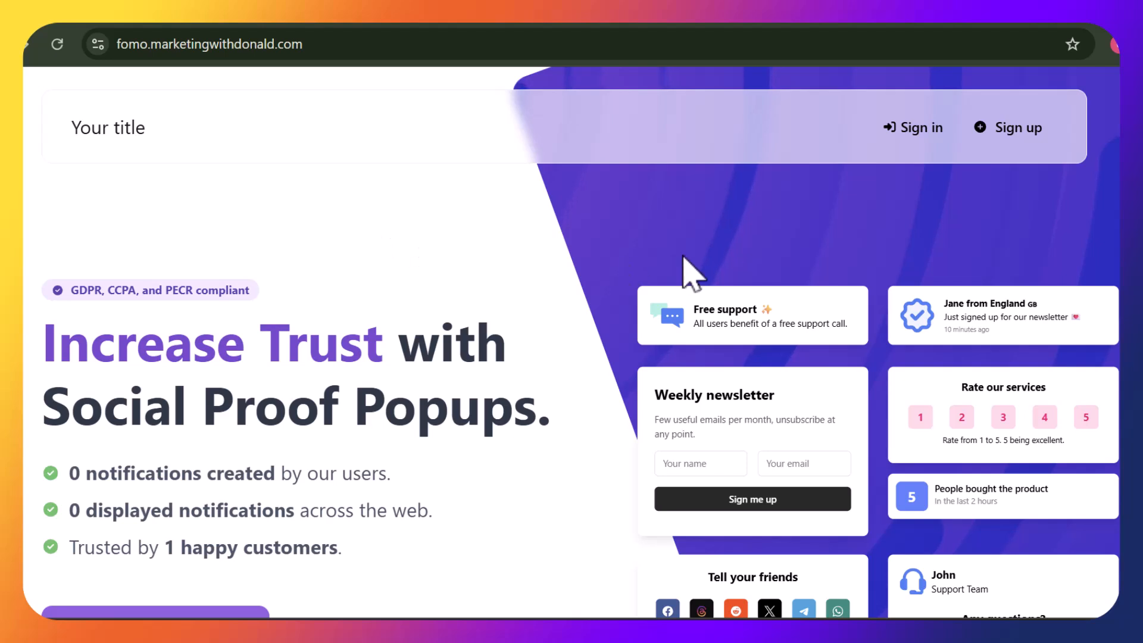
Log in to 66socialproof with the default admin email and password
left_click(930, 130)
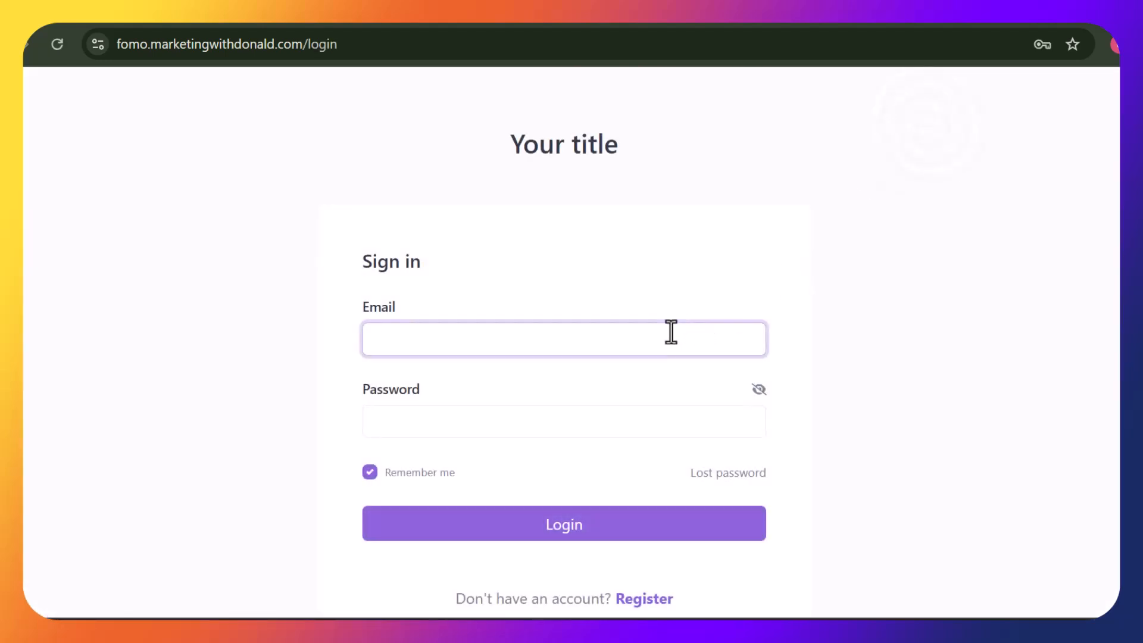
type("admin")
key("Tab")
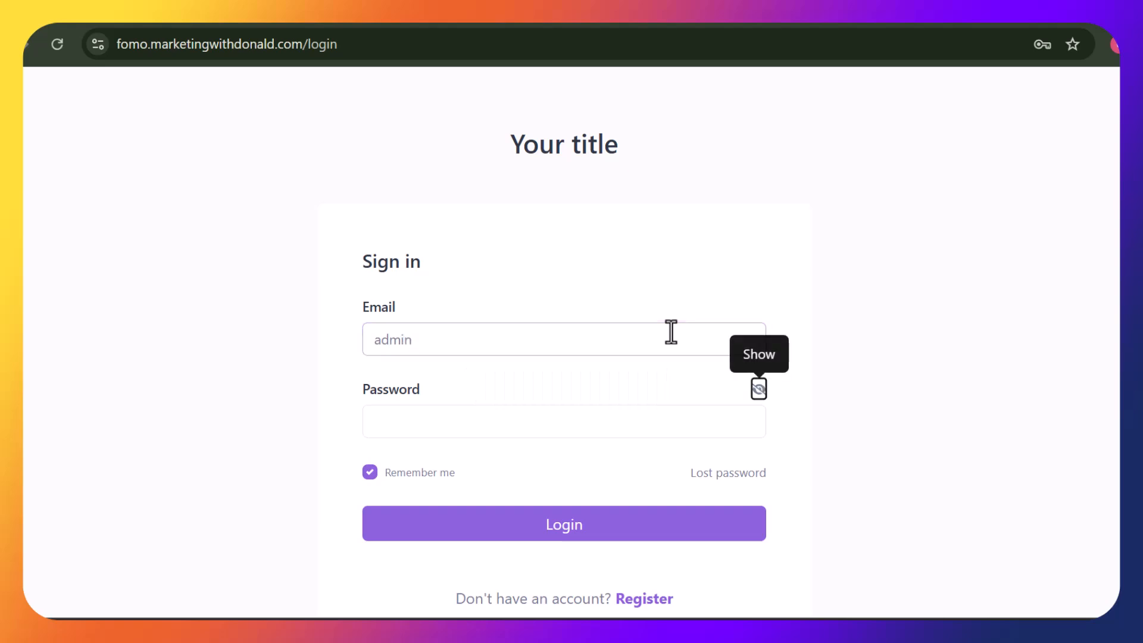
key("Tab")
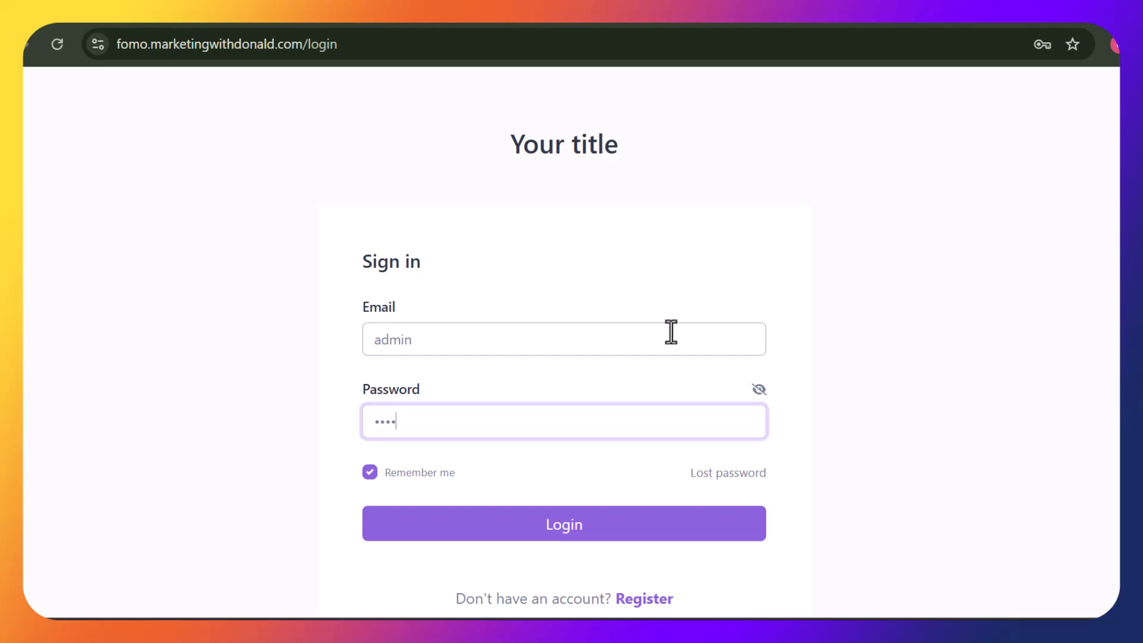
left_click(606, 535)
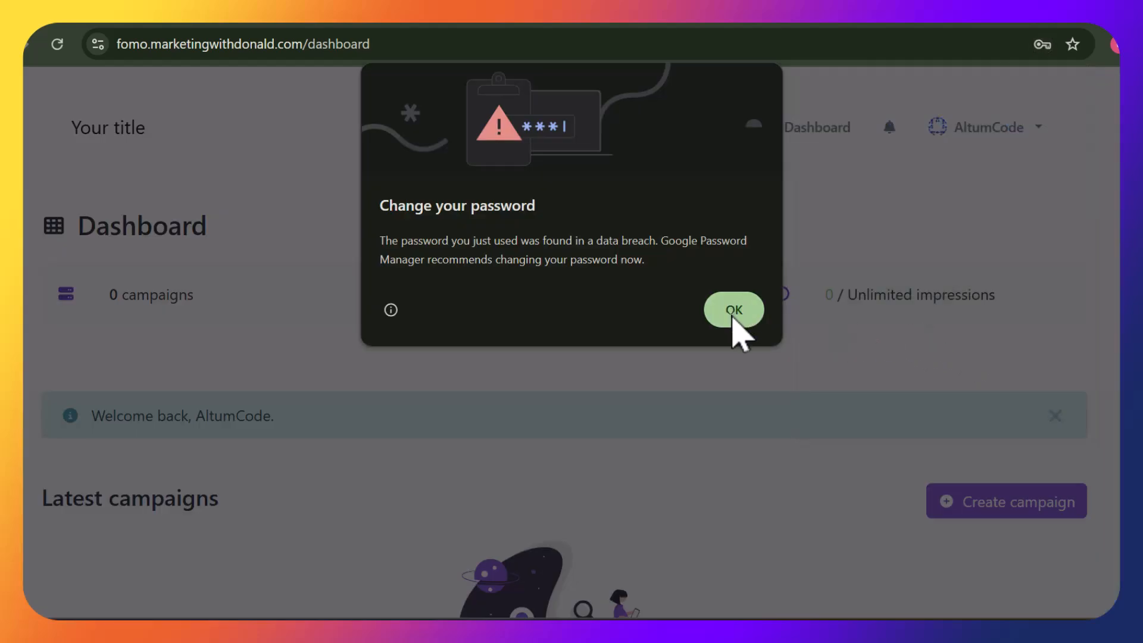
Acknowledge Chrome's breached-password warning and save the login password
left_click(733, 313)
left_click(995, 325)
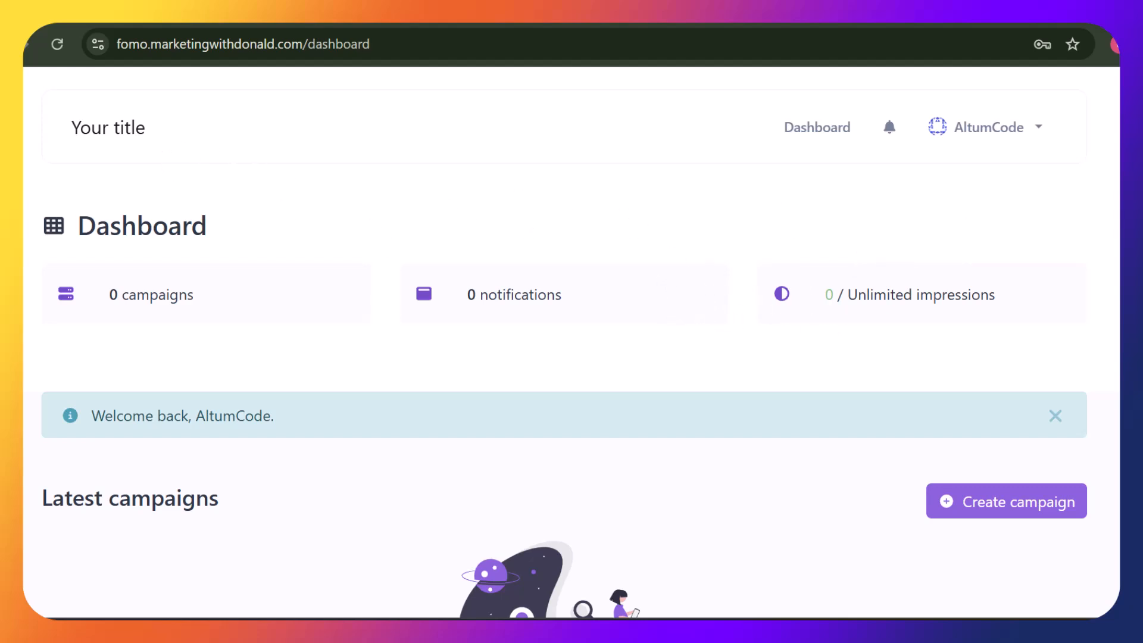
scroll(571, 321, "down", 6)
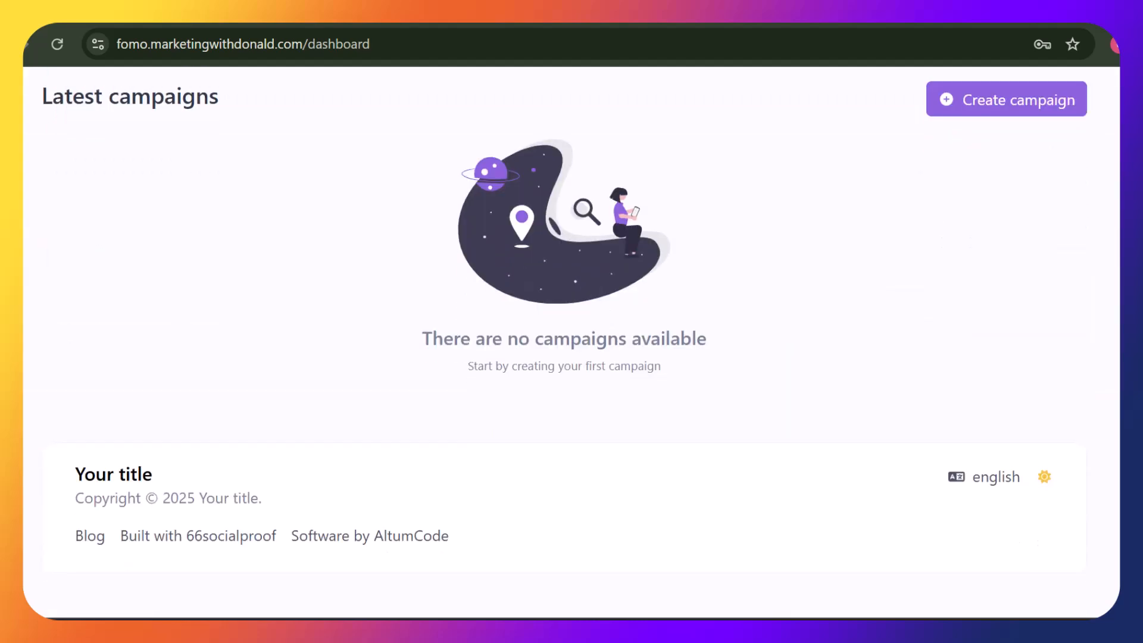
scroll(571, 321, "up", 7)
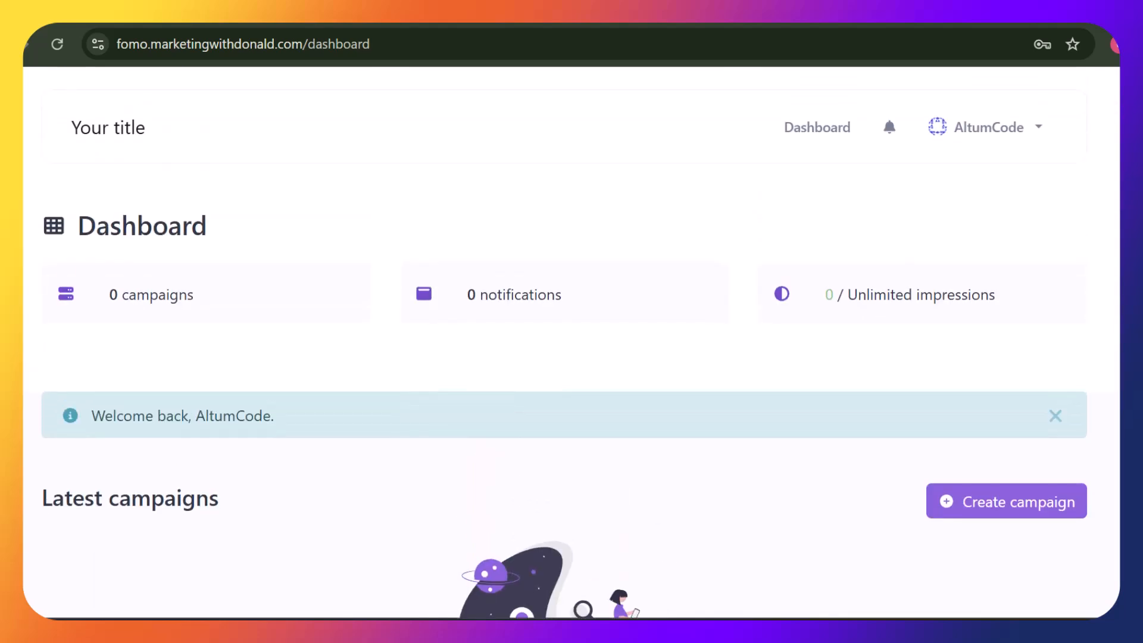
Enter the Admin panel, dismiss the new-version notice, and open Settings – Main
left_click(1028, 123)
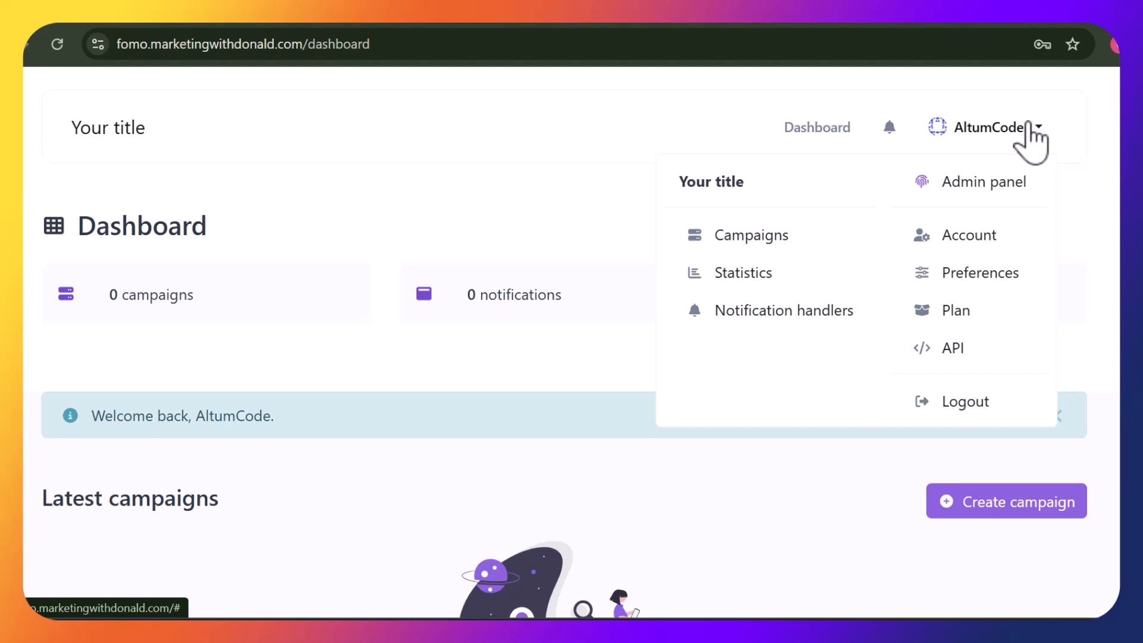
left_click(1001, 184)
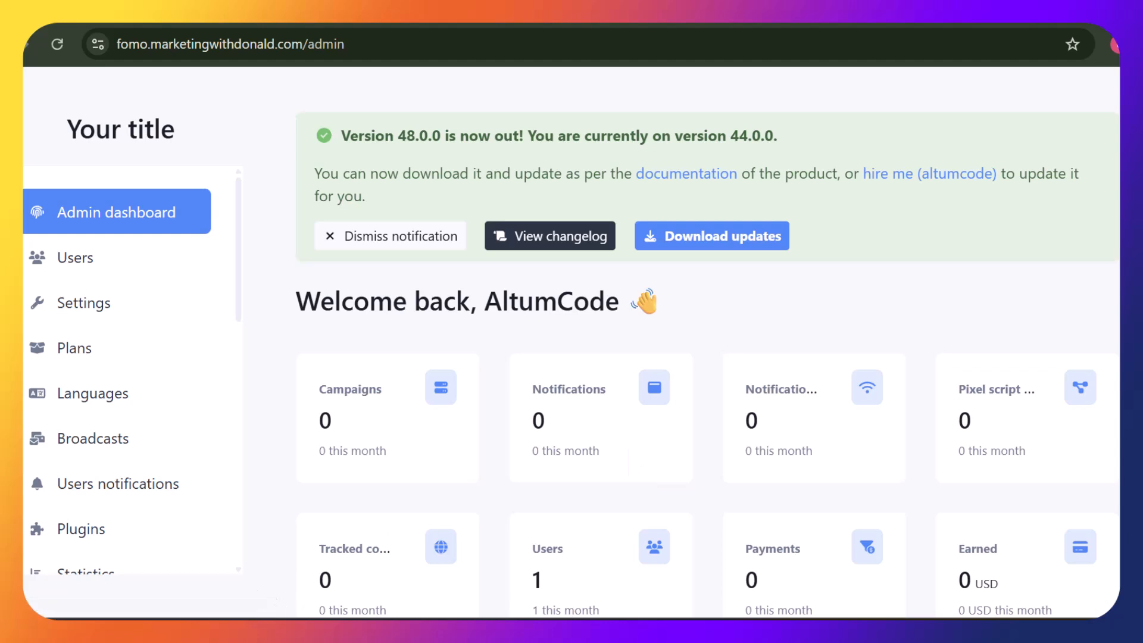
left_click(400, 236)
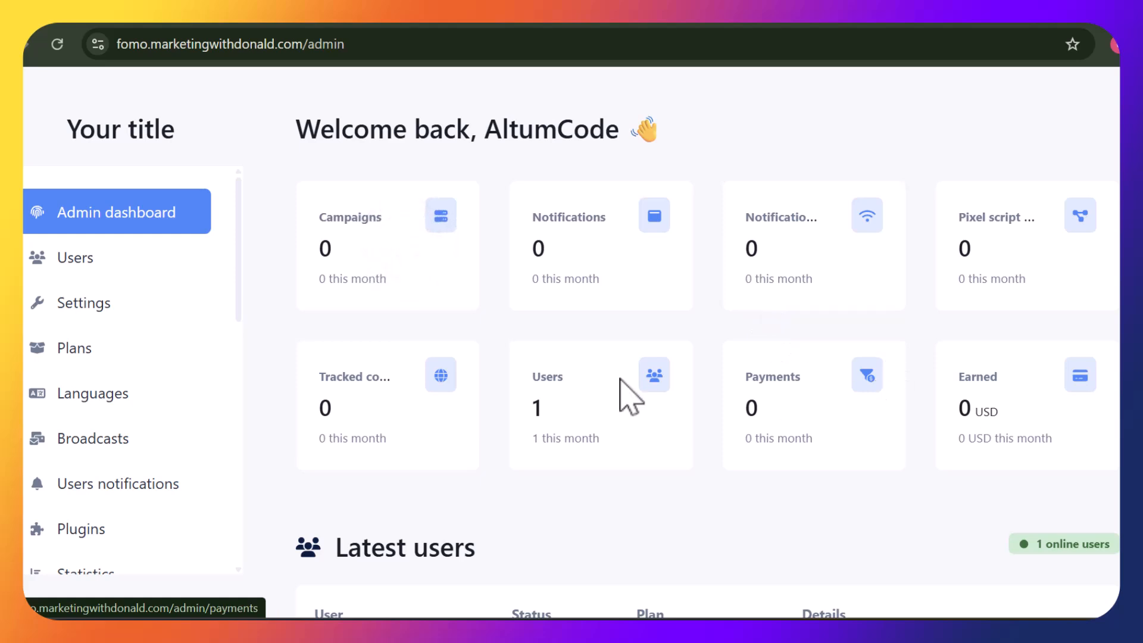
left_click(106, 262)
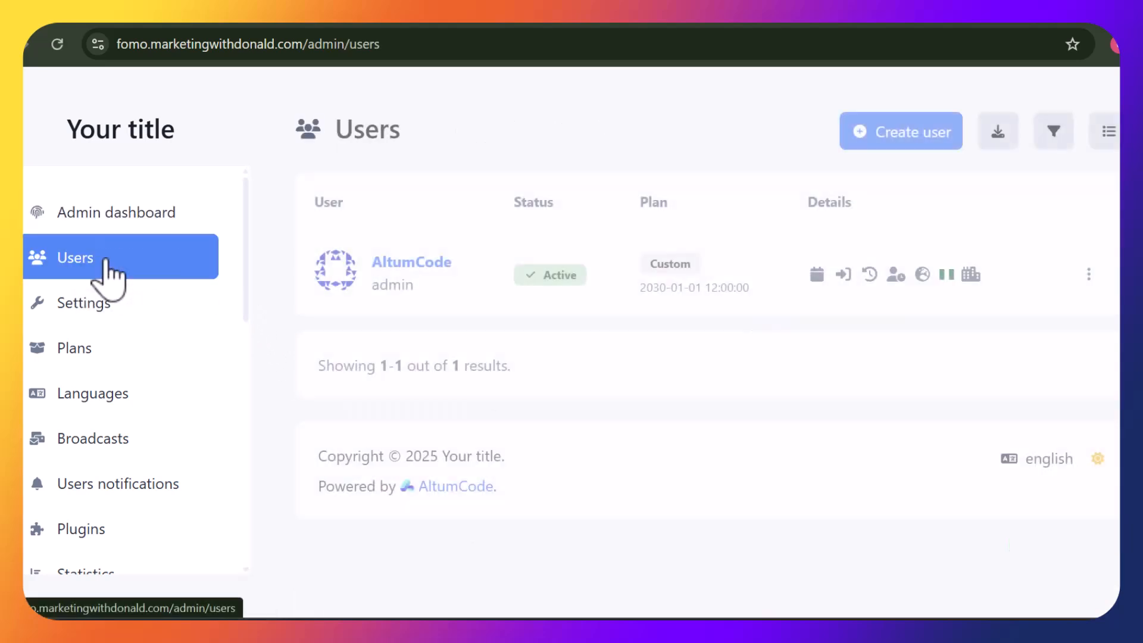
left_click(111, 314)
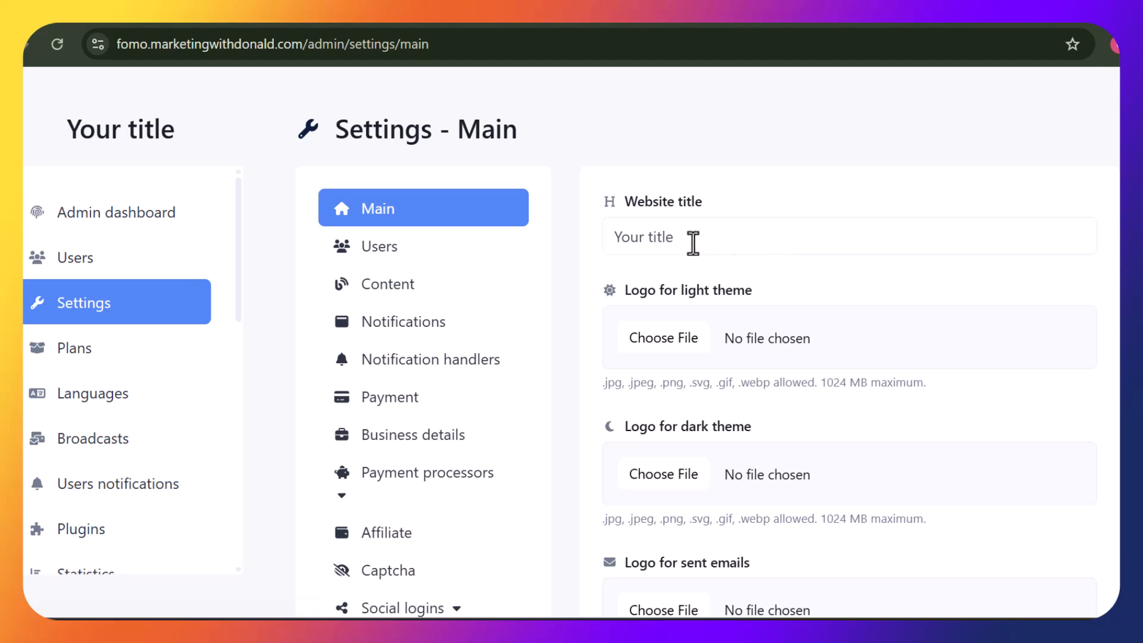
Change the website title from 'Your title' to 'FOMO' and save the main settings
left_click_drag(701, 243, 566, 268)
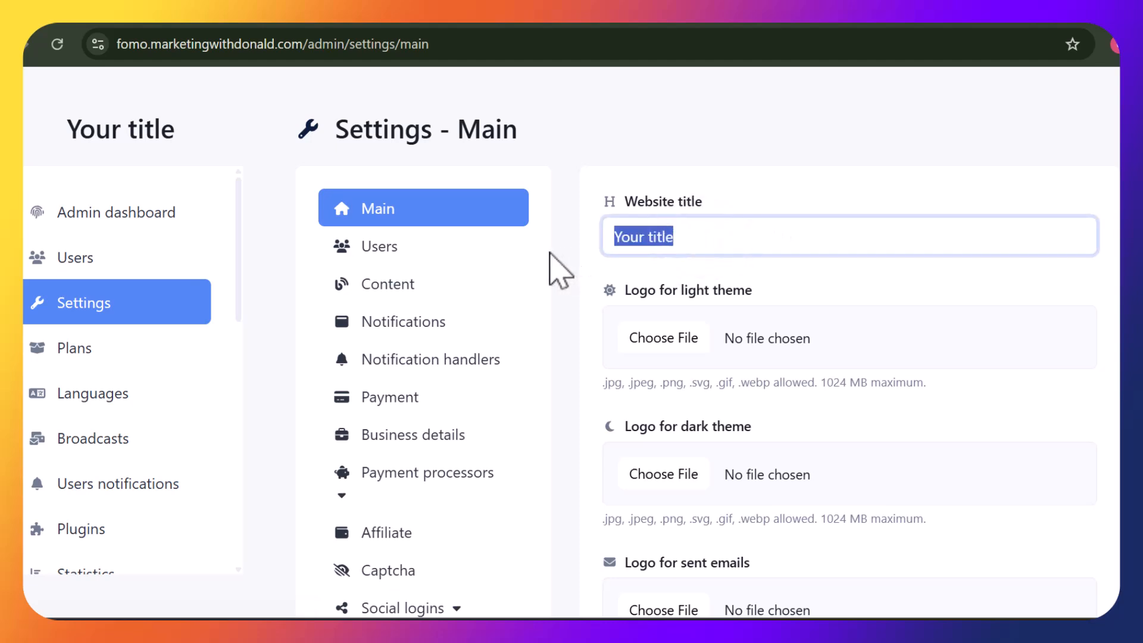
type("FOMO")
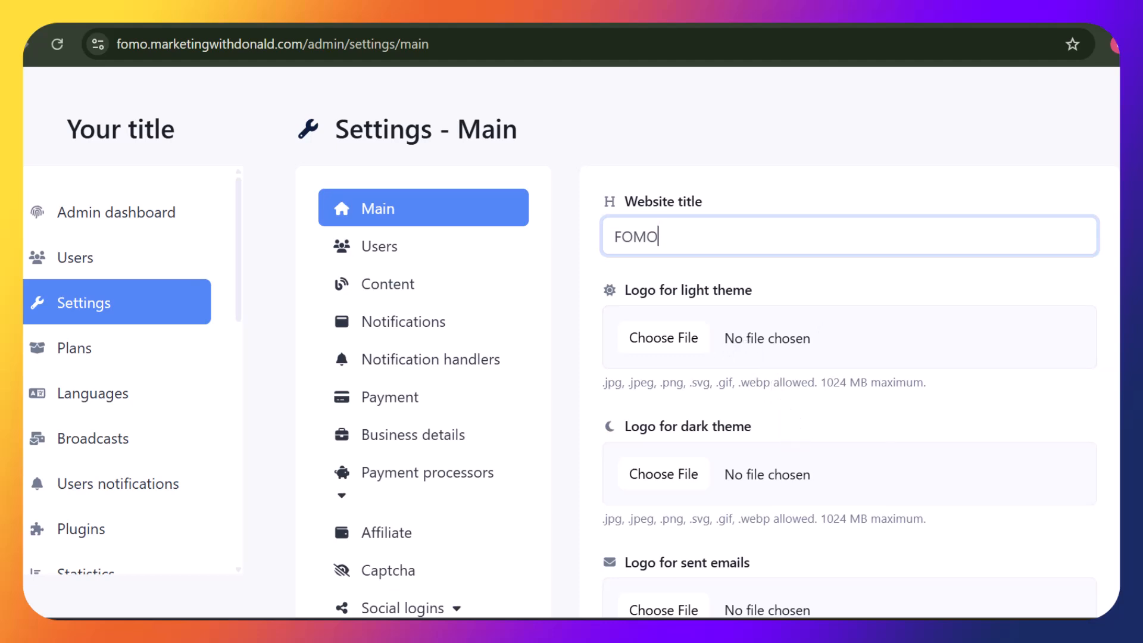
scroll(708, 345, "down", 13)
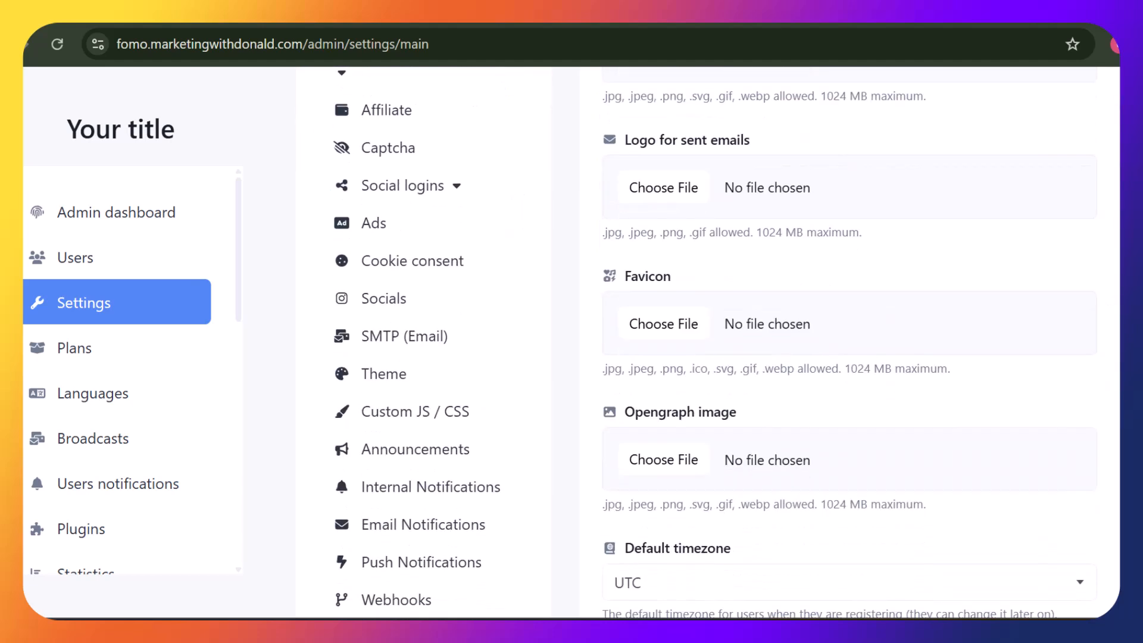
scroll(708, 345, "down", 10)
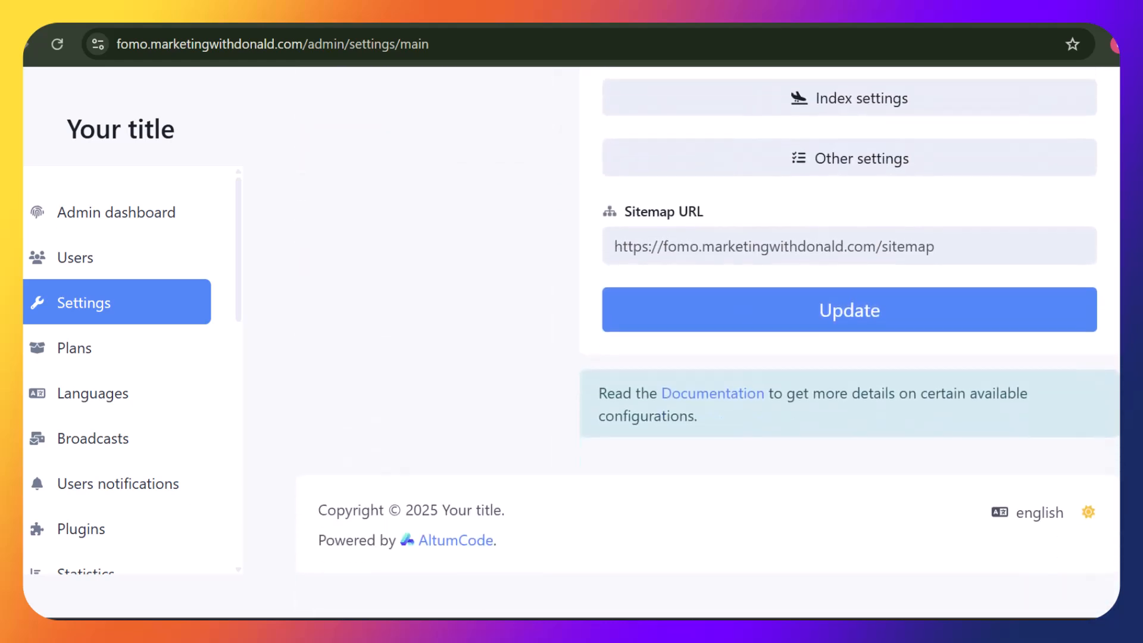
scroll(708, 345, "up", 3)
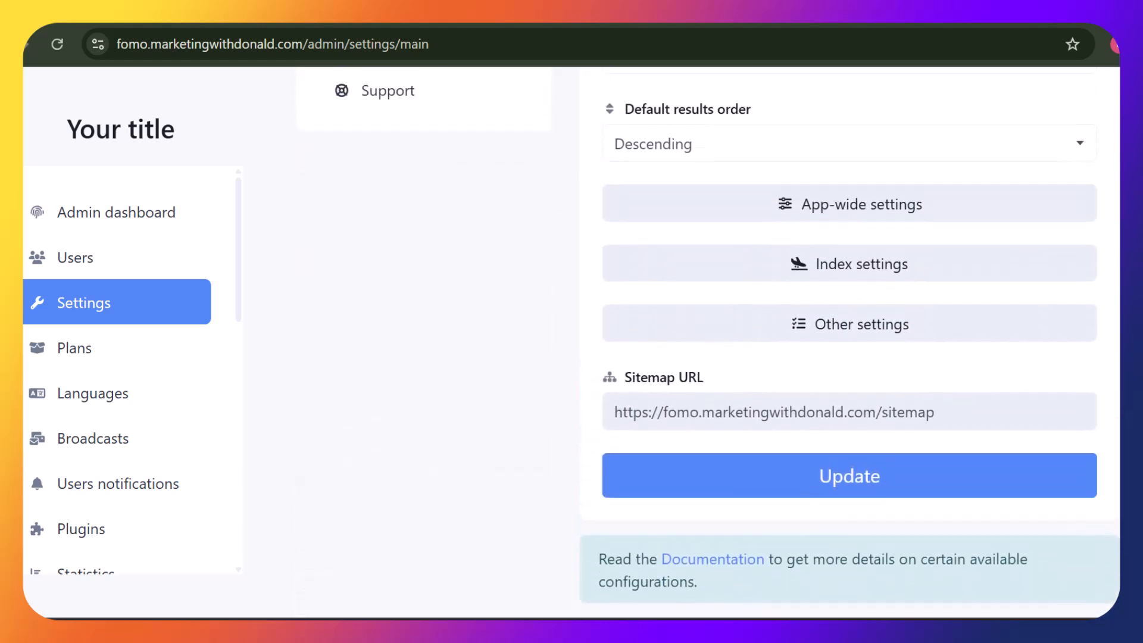
left_click(863, 485)
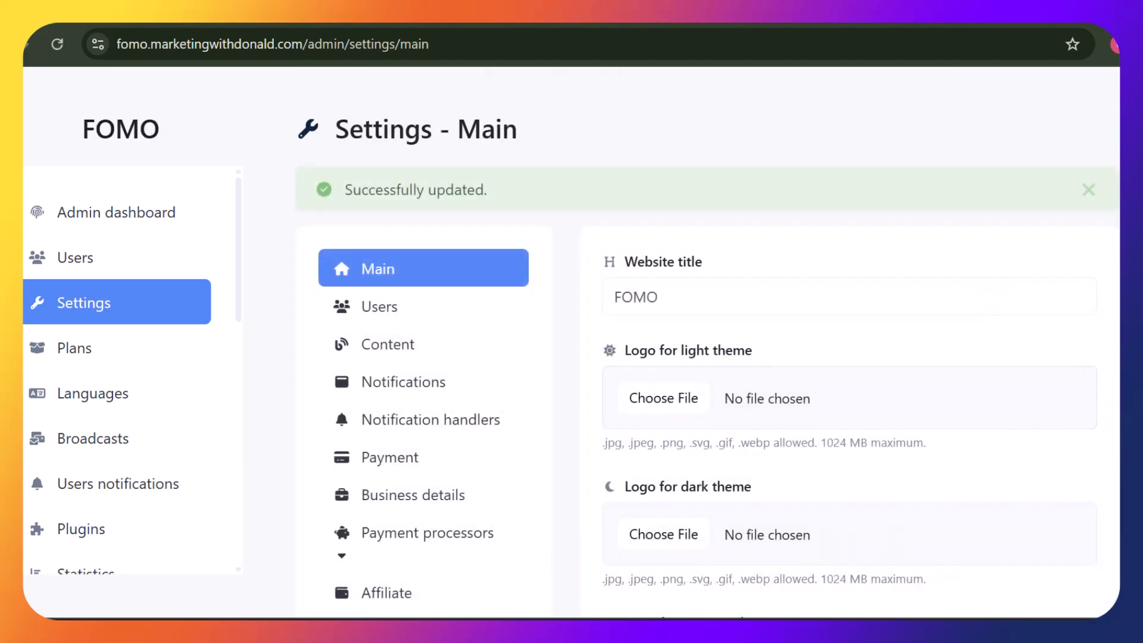
scroll(1117, 154, "down", 6)
left_click_drag(1118, 143, 1118, 292)
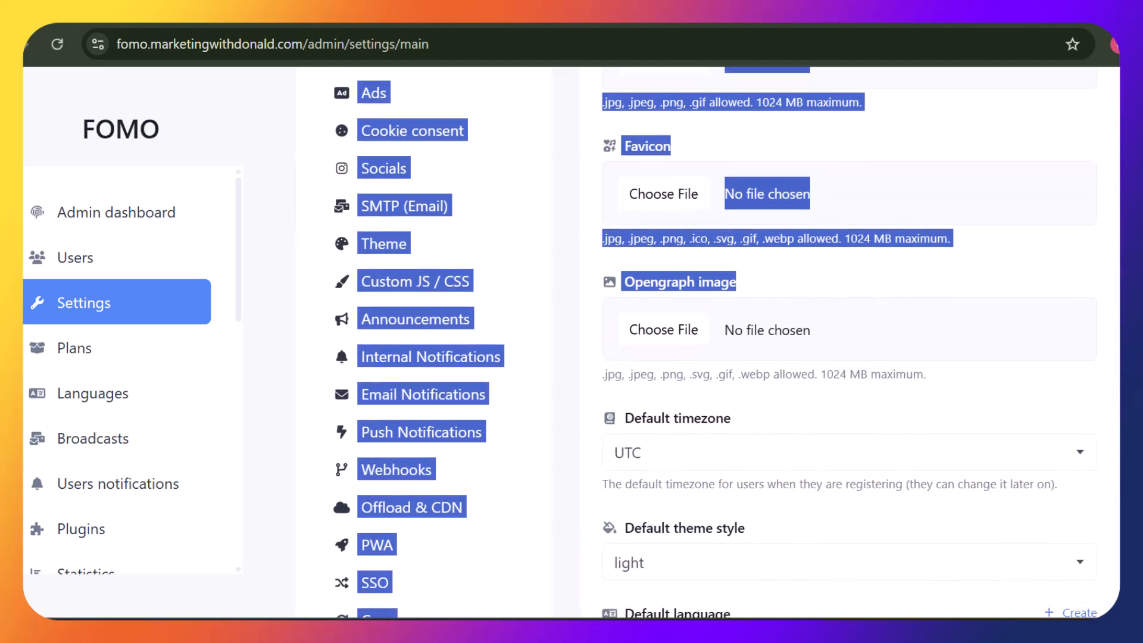
left_click(1088, 289)
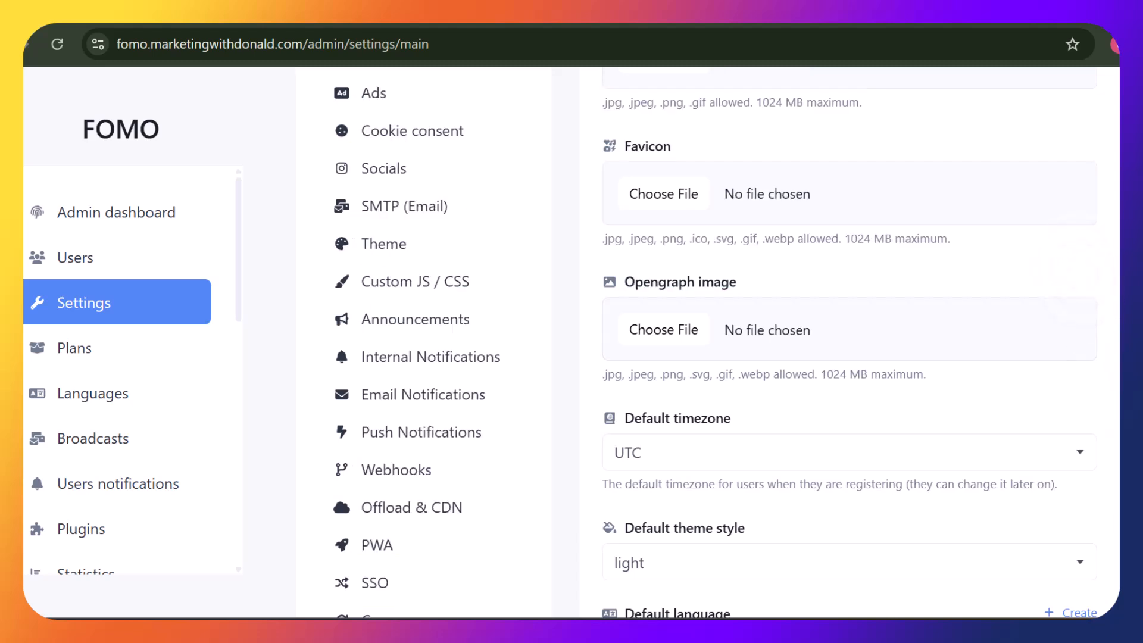
scroll(715, 343, "down", 5)
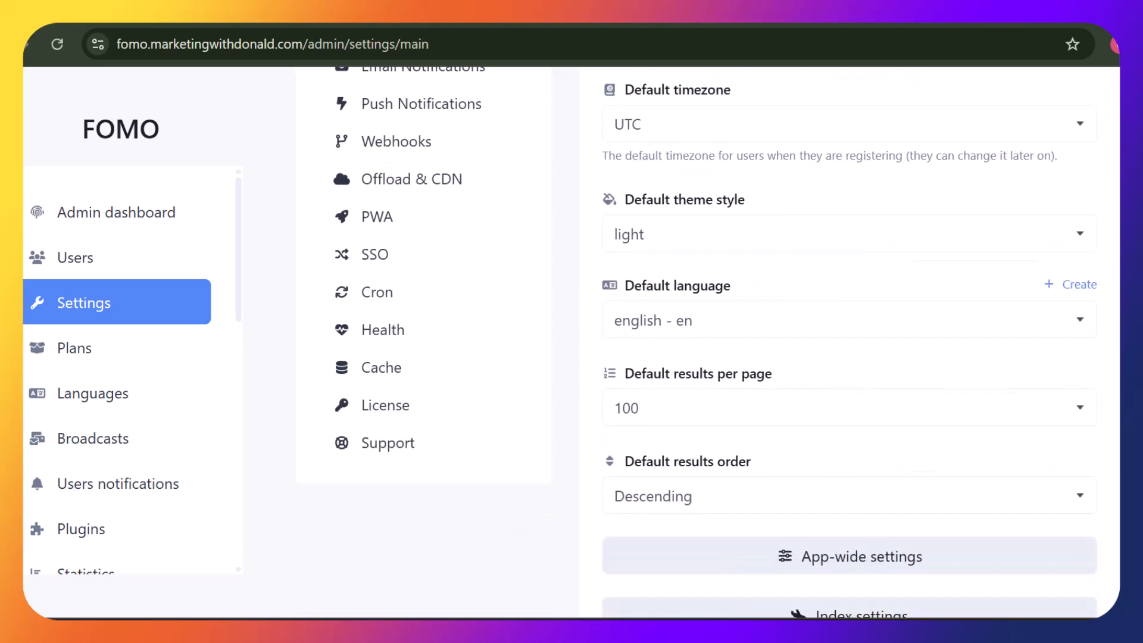
scroll(714, 343, "down", 5)
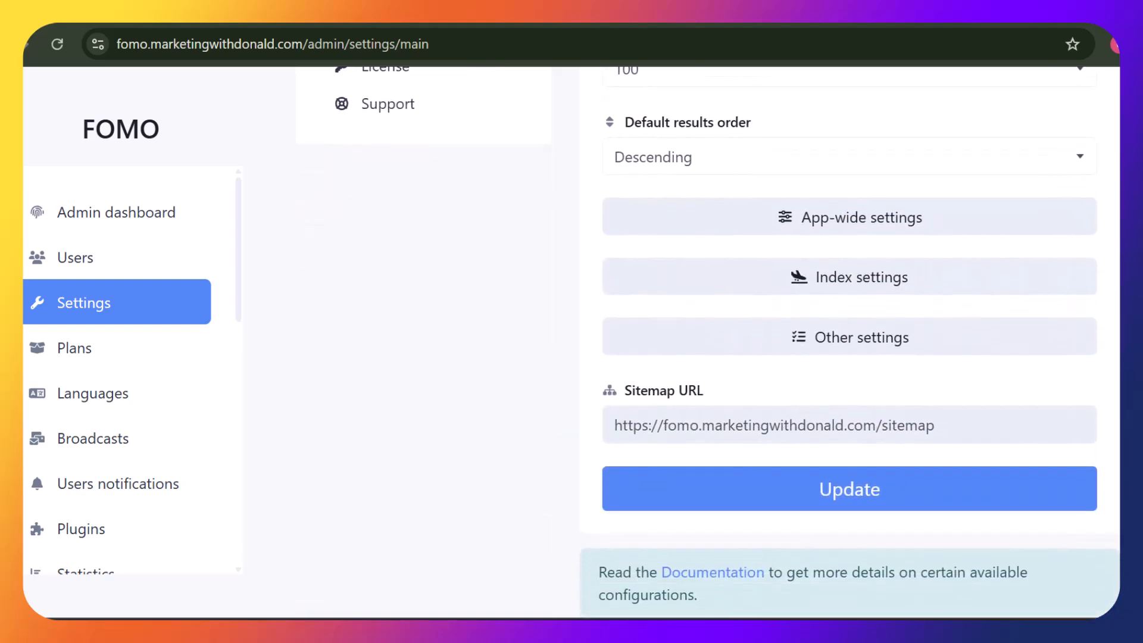
scroll(715, 342, "up", 15)
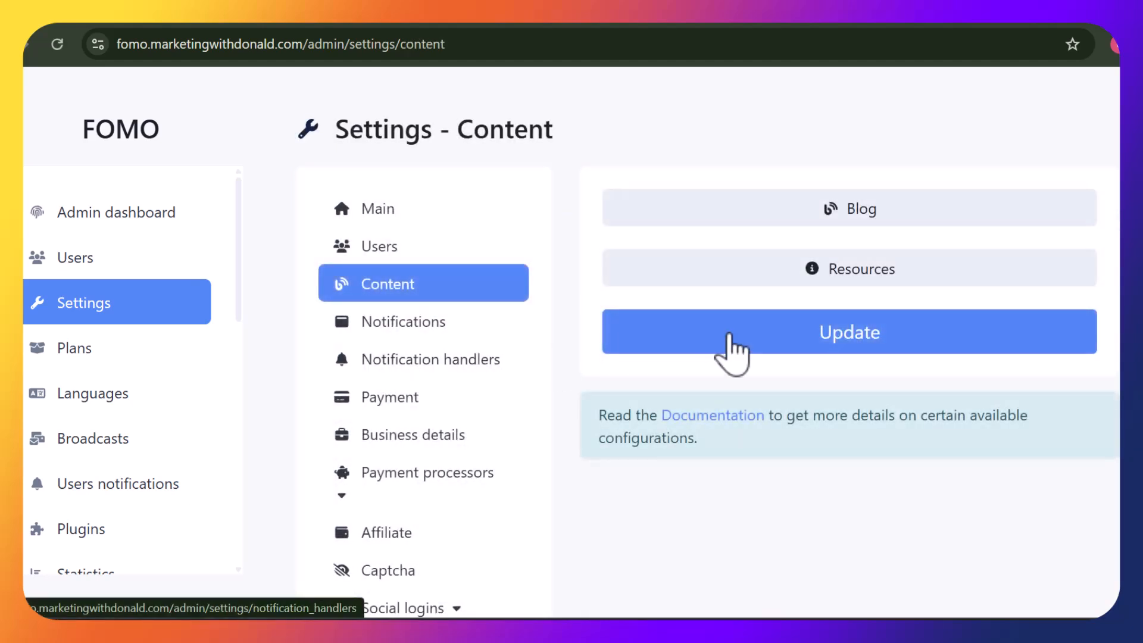
Replace 66socialproof with Marketingwithdonald.com in the Notifications branding text and save
left_click(429, 332)
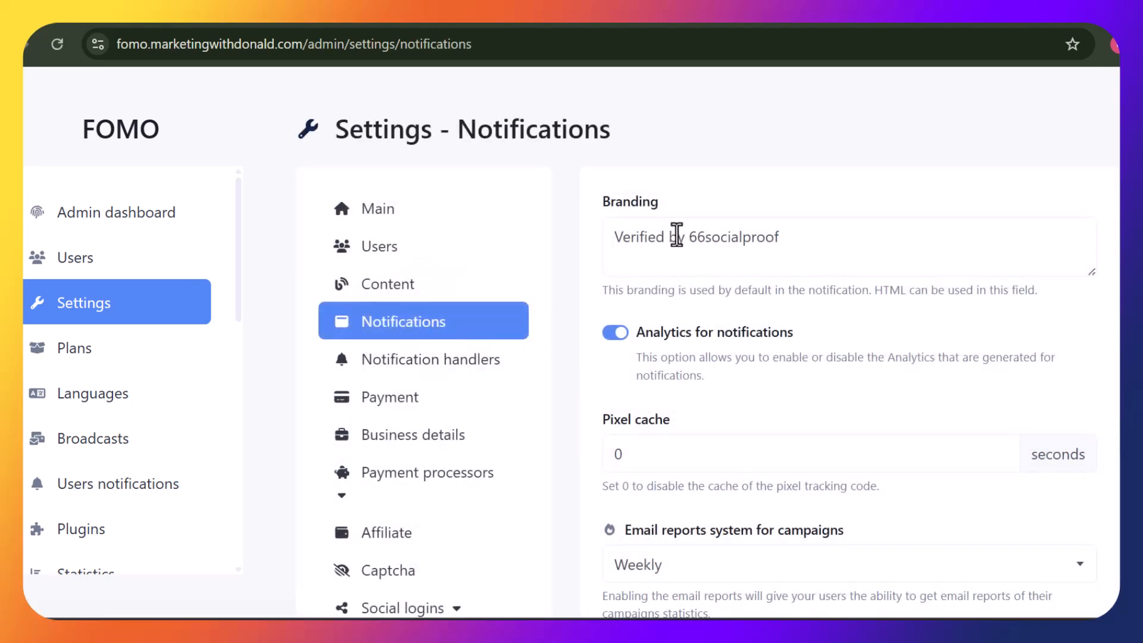
left_click_drag(689, 238, 870, 254)
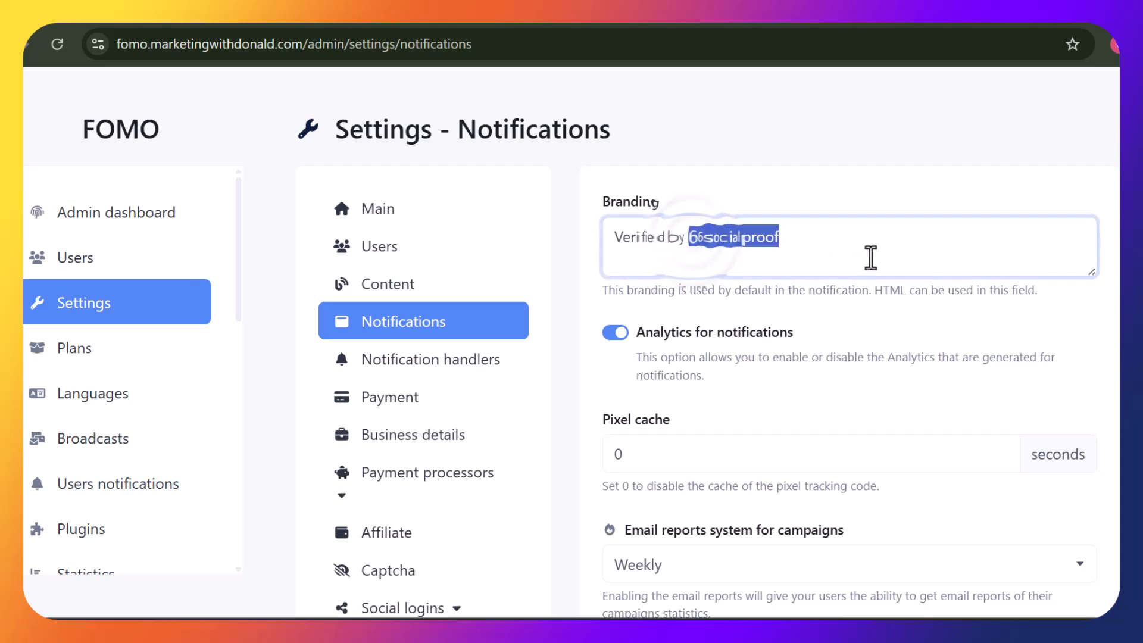
type("M")
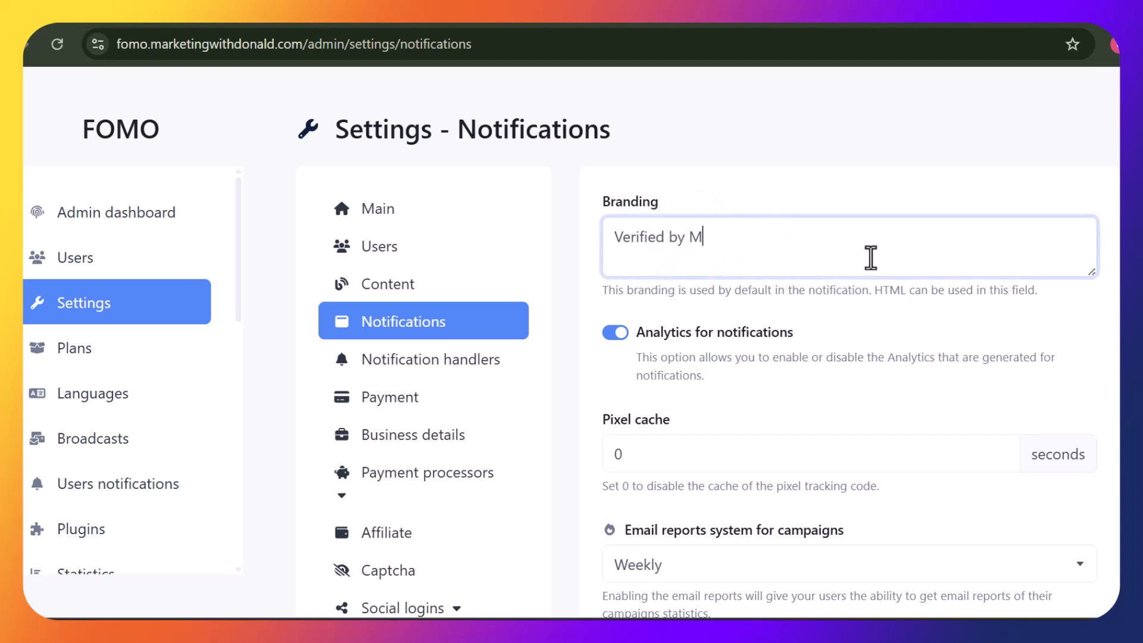
type("arketingwithdonald.com")
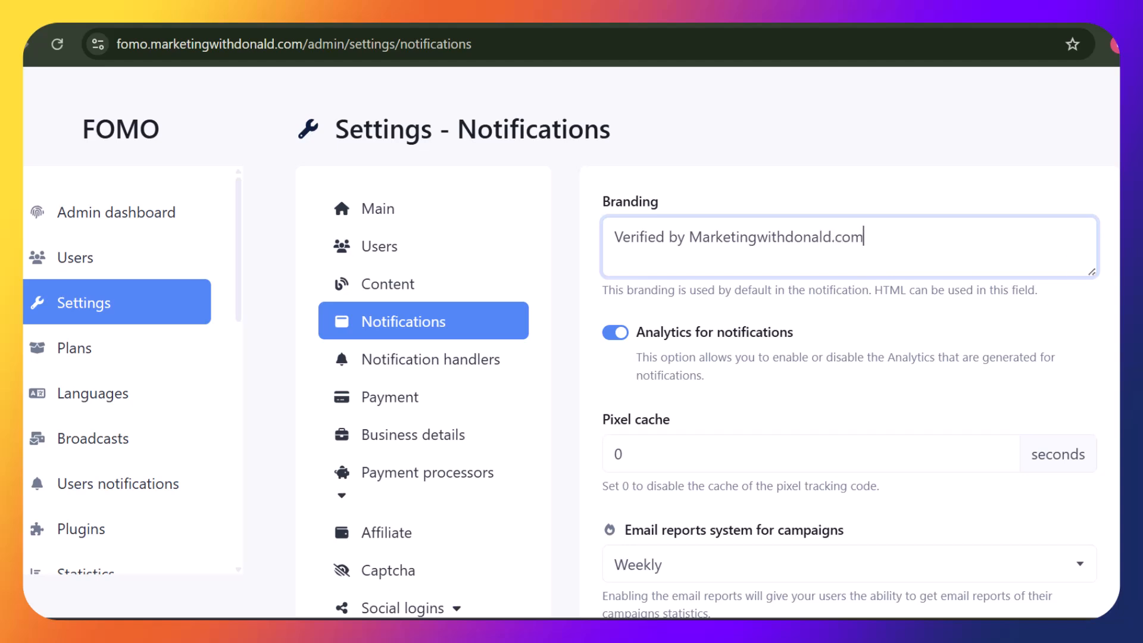
left_click_drag(1109, 226, 1108, 294)
scroll(1108, 244, "down", 2)
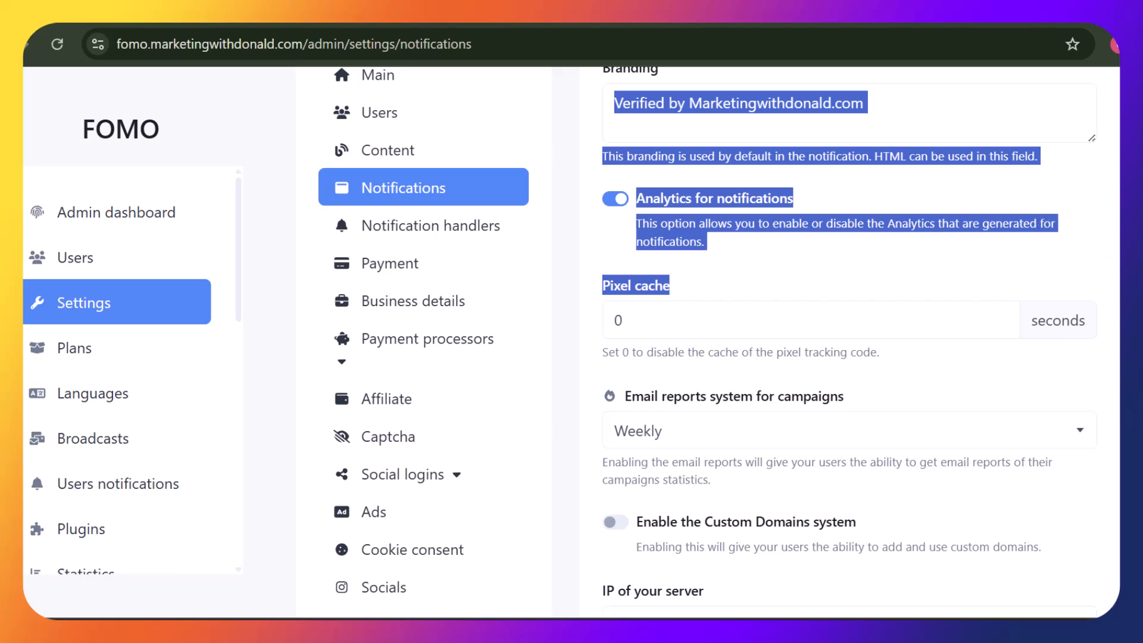
left_click(1110, 203)
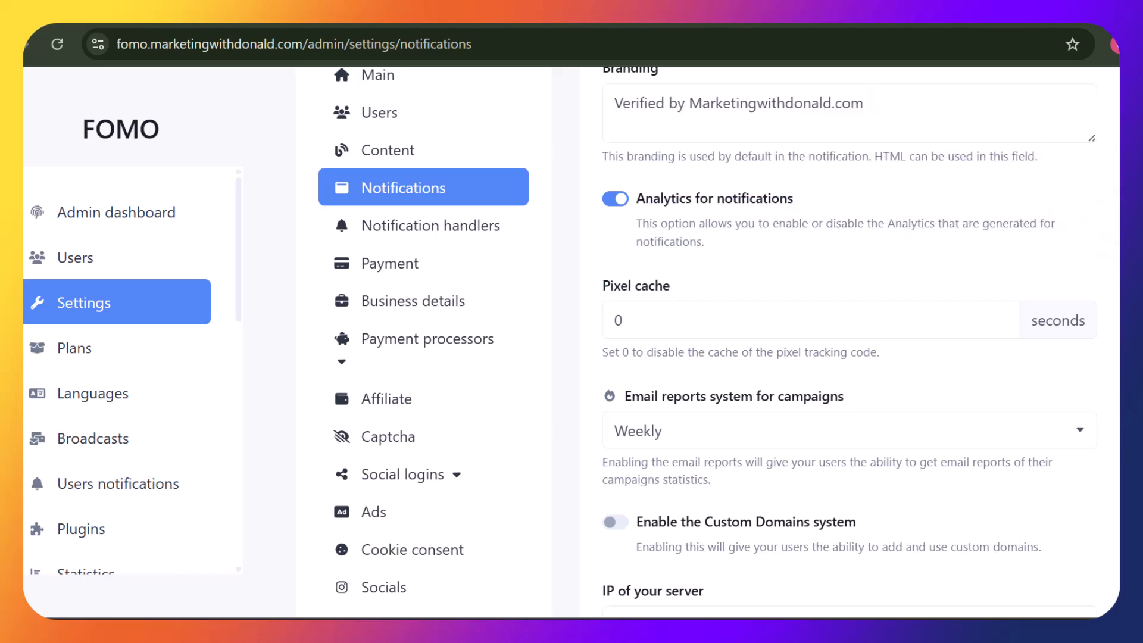
scroll(714, 342, "down", 7)
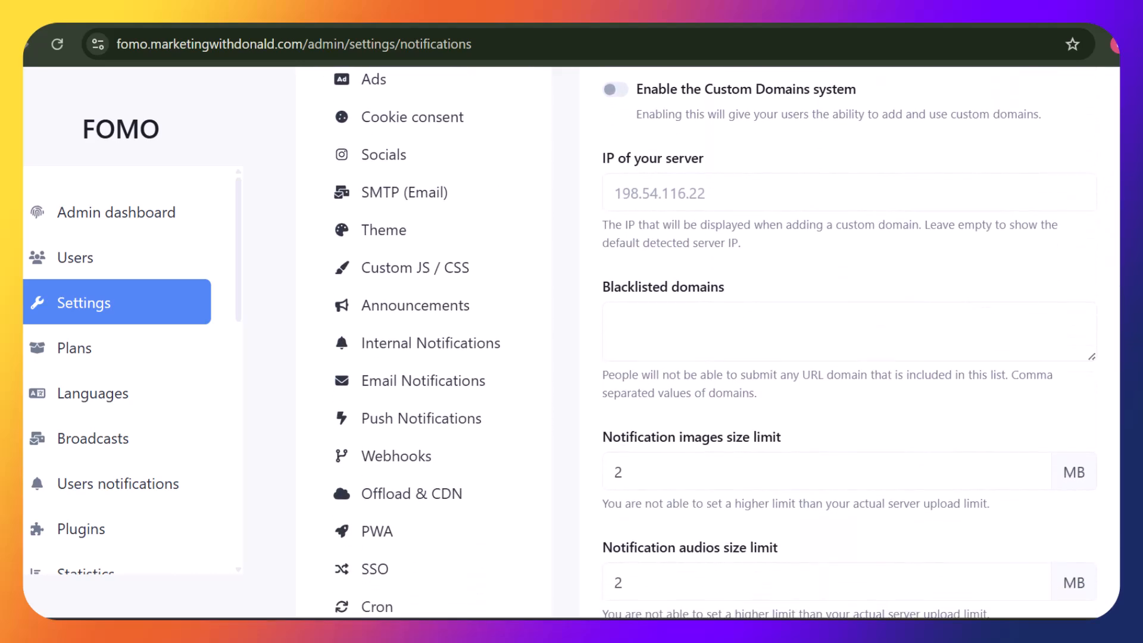
scroll(988, 459, "down", 5)
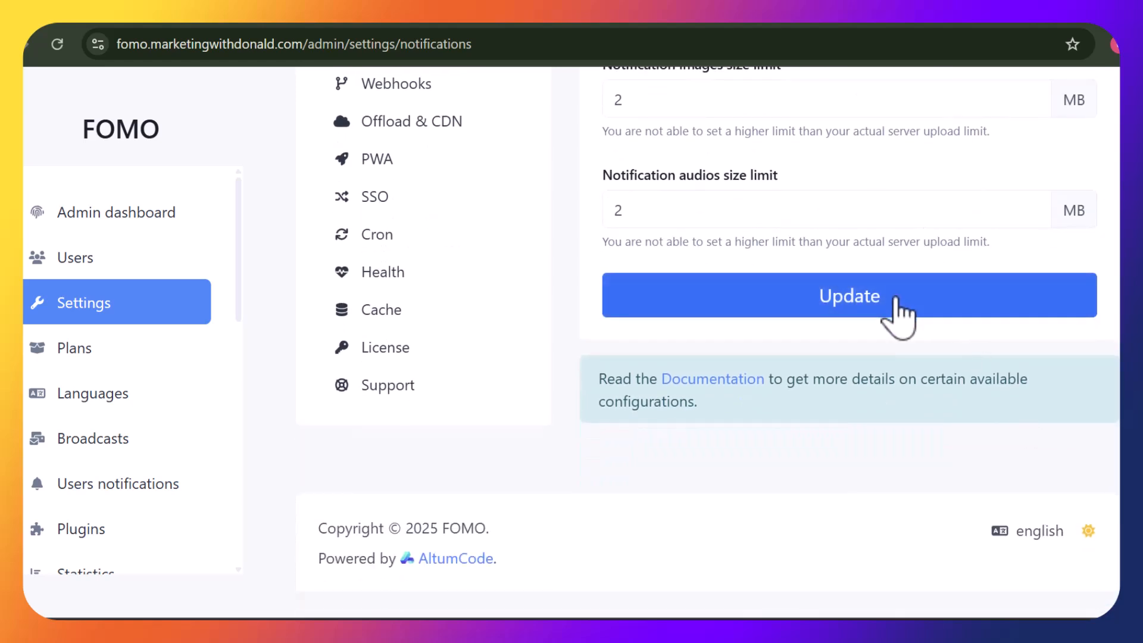
left_click(898, 316)
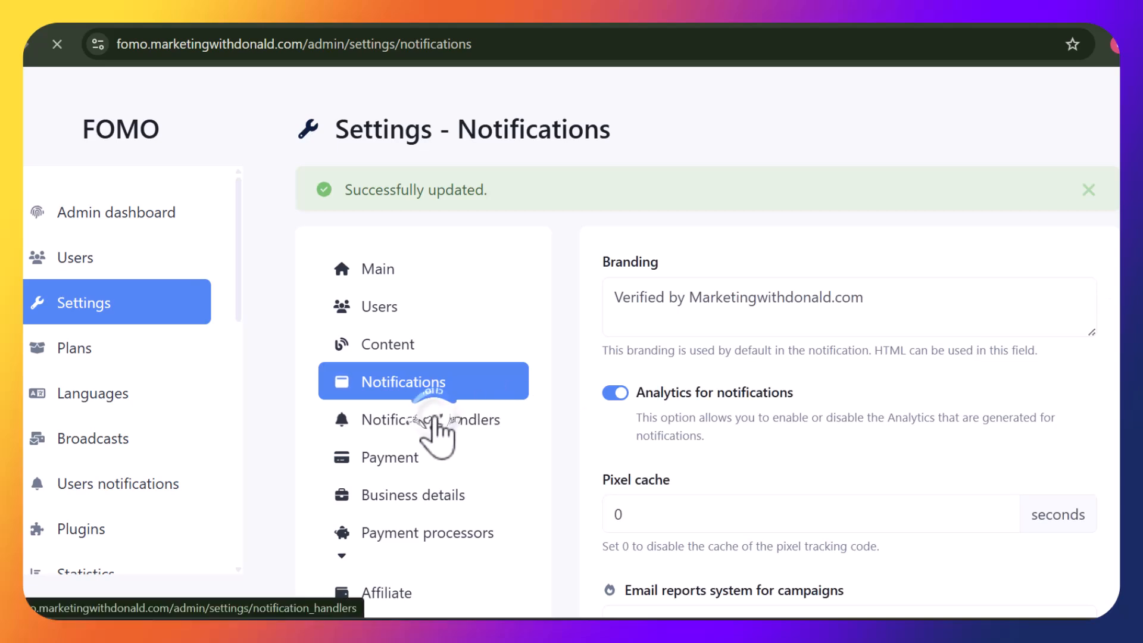
Open Notification handlers settings and switch on Enable Whatsapp notifications
left_click(427, 418)
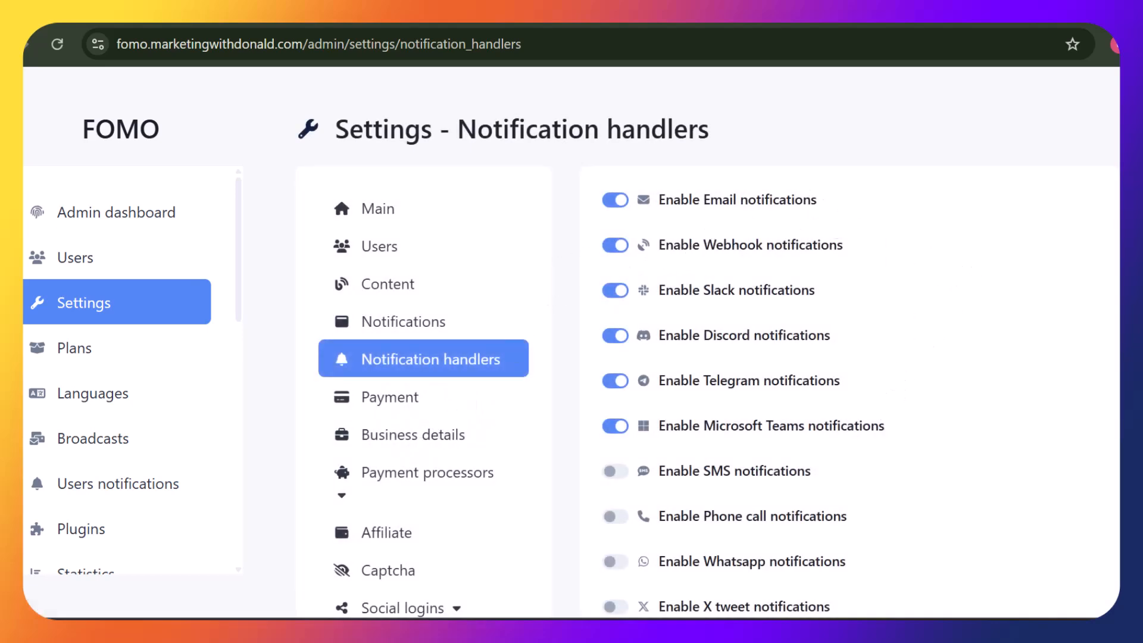
scroll(904, 238, "down", 3)
left_click_drag(904, 206, 905, 282)
left_click(960, 390)
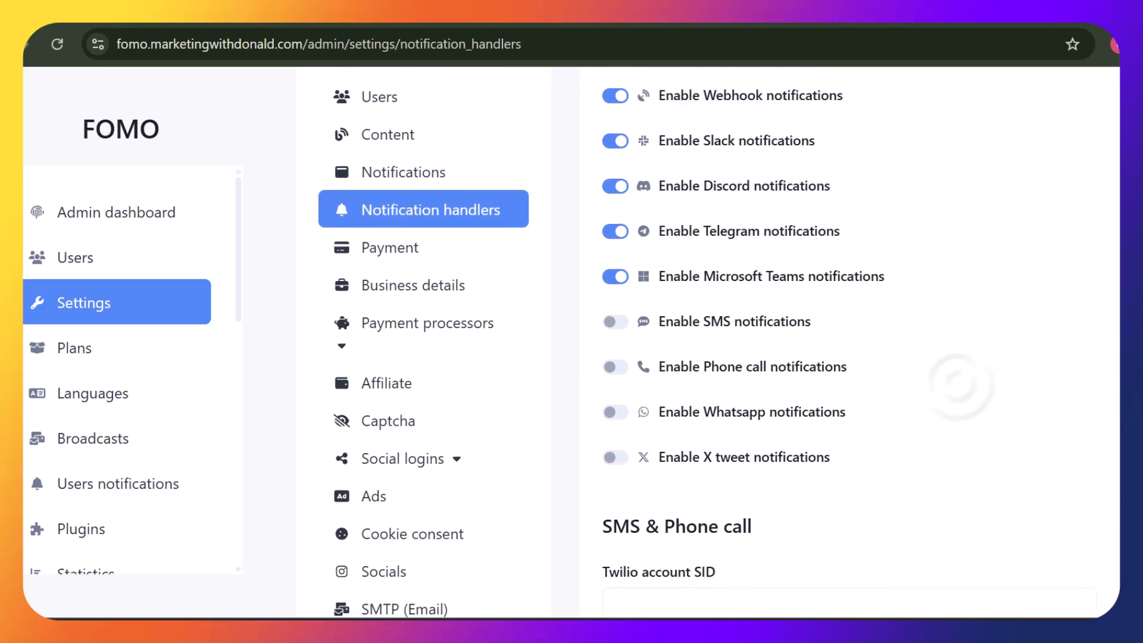
scroll(986, 324, "down", 3)
left_click_drag(982, 312, 988, 326)
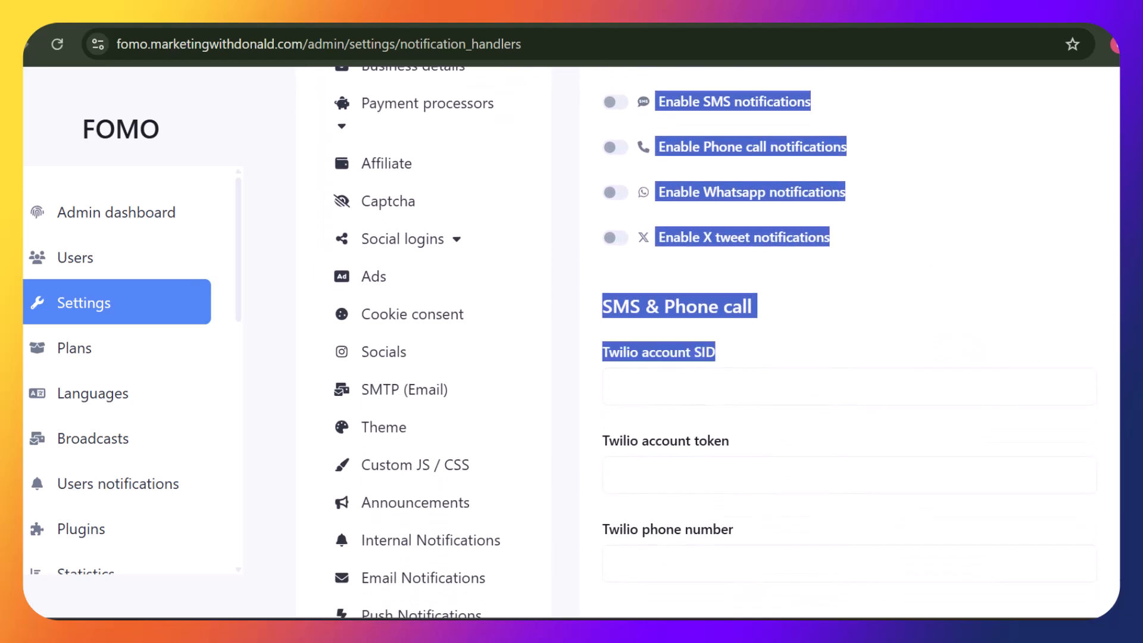
left_click(946, 267)
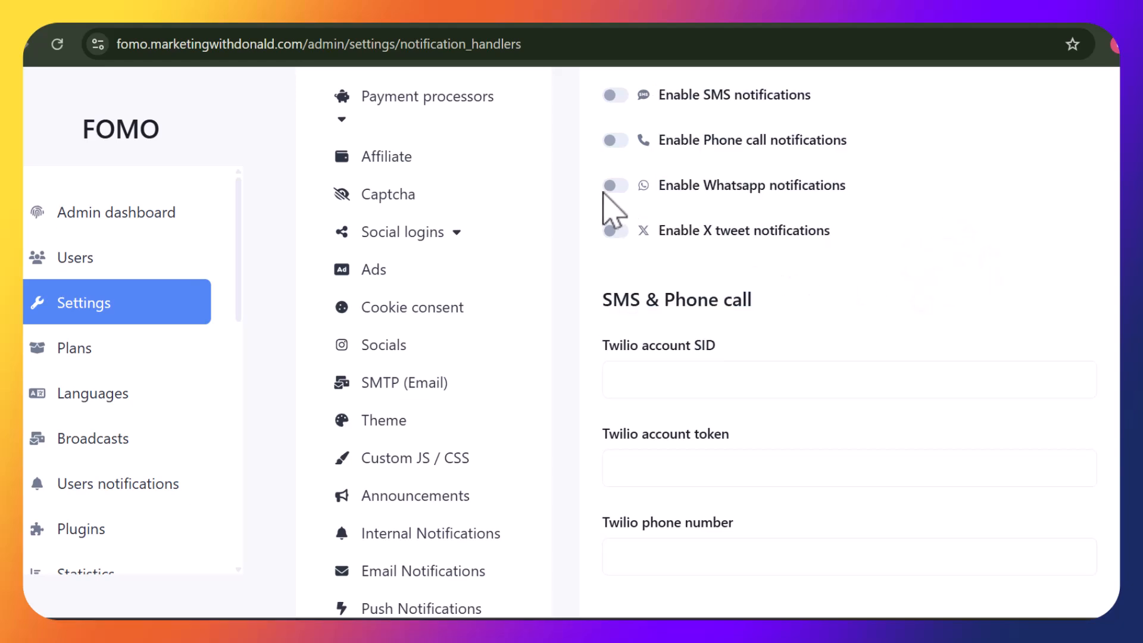
left_click(613, 183)
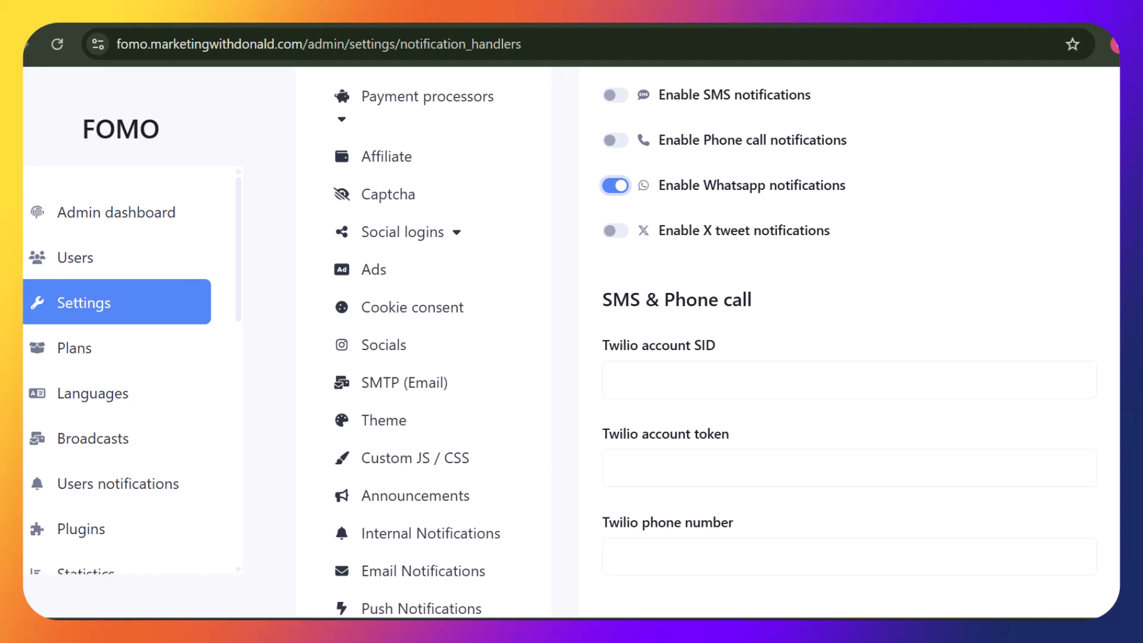
Look through the remaining handler settings, including the Twilio WhatsApp fields
scroll(850, 343, "down", 3)
left_click_drag(603, 191, 734, 353)
left_click(948, 147)
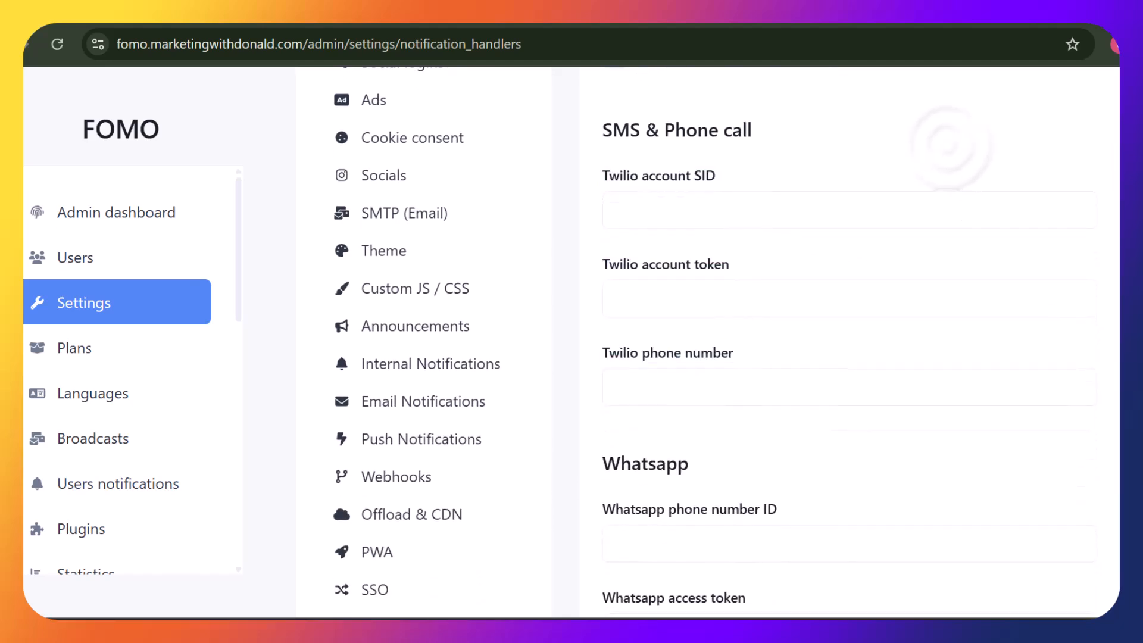
scroll(849, 342, "down", 3)
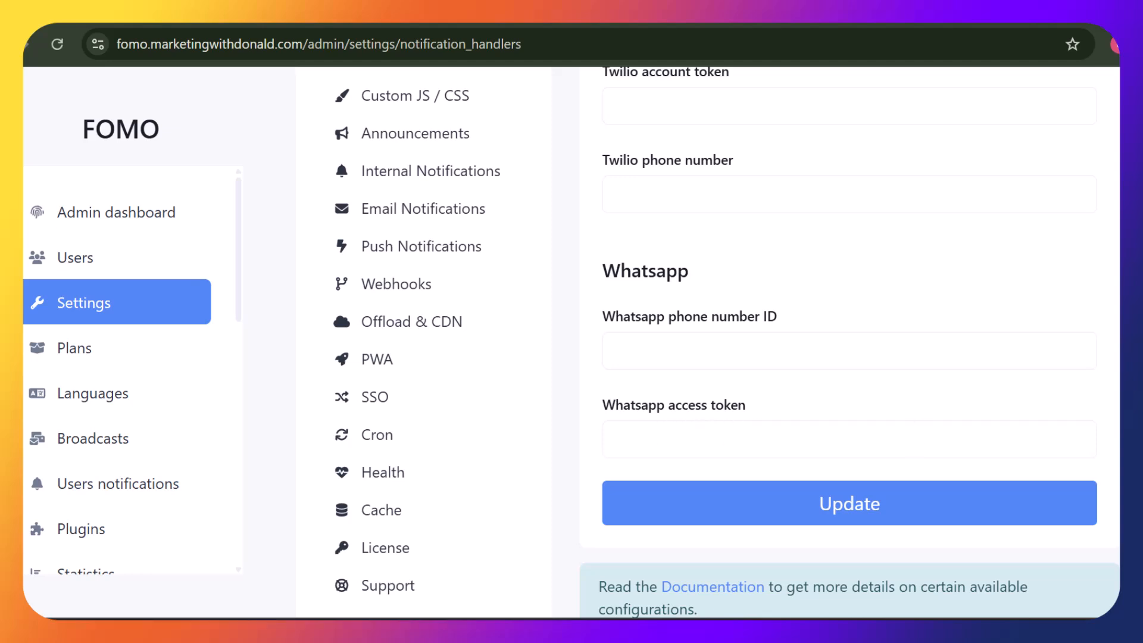
scroll(726, 342, "down", 2)
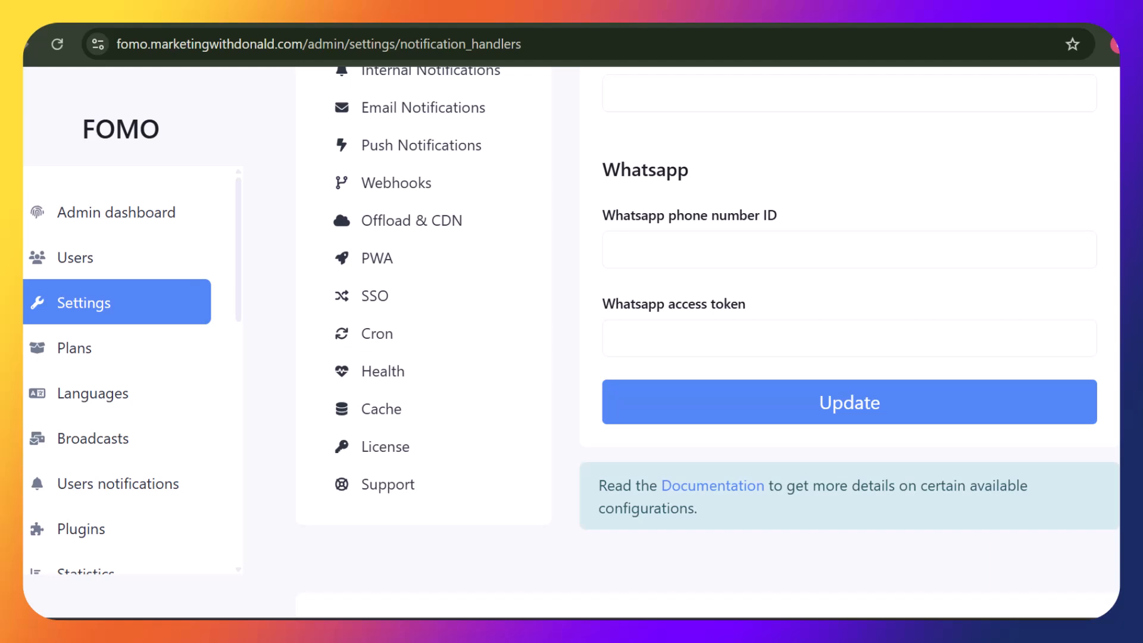
scroll(719, 342, "down", 2)
scroll(718, 342, "up", 10)
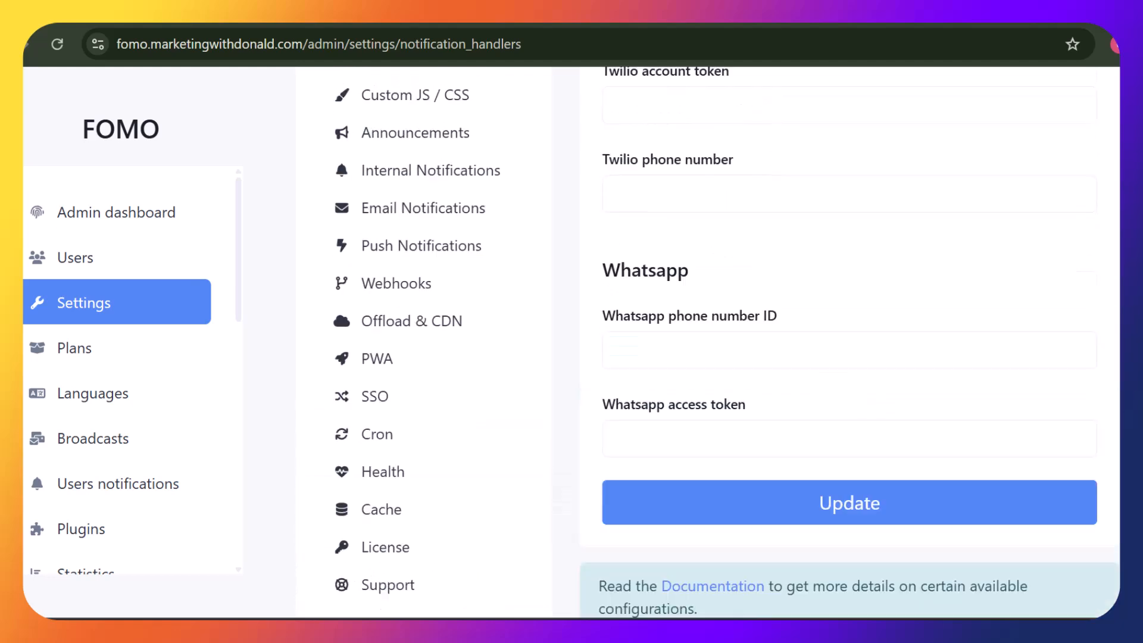
scroll(821, 263, "up", 2)
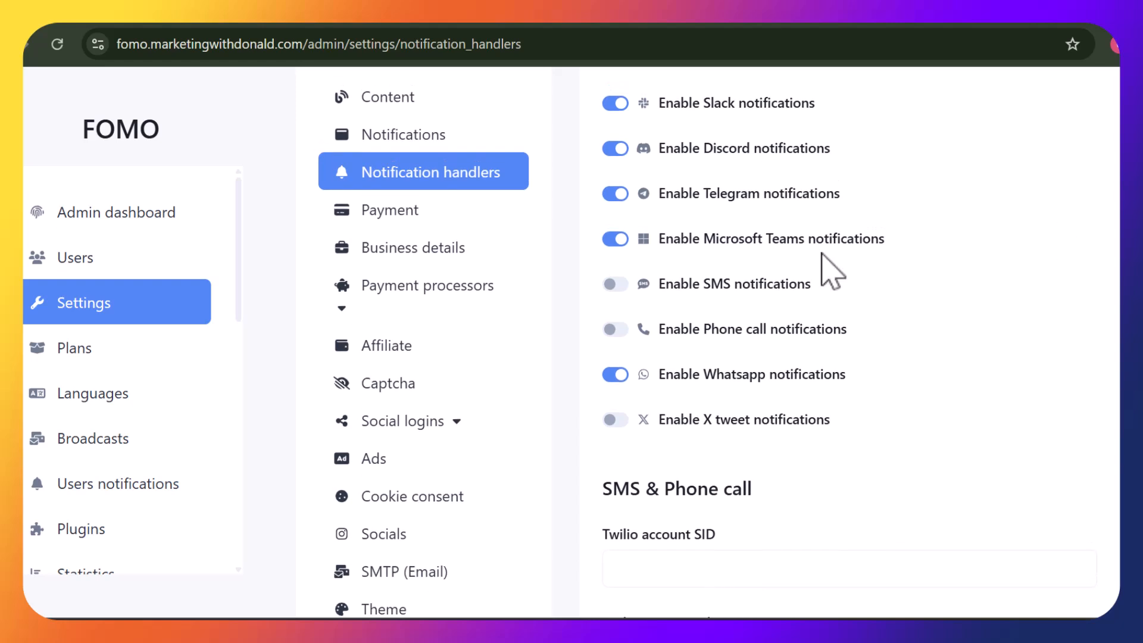
left_click(352, 208)
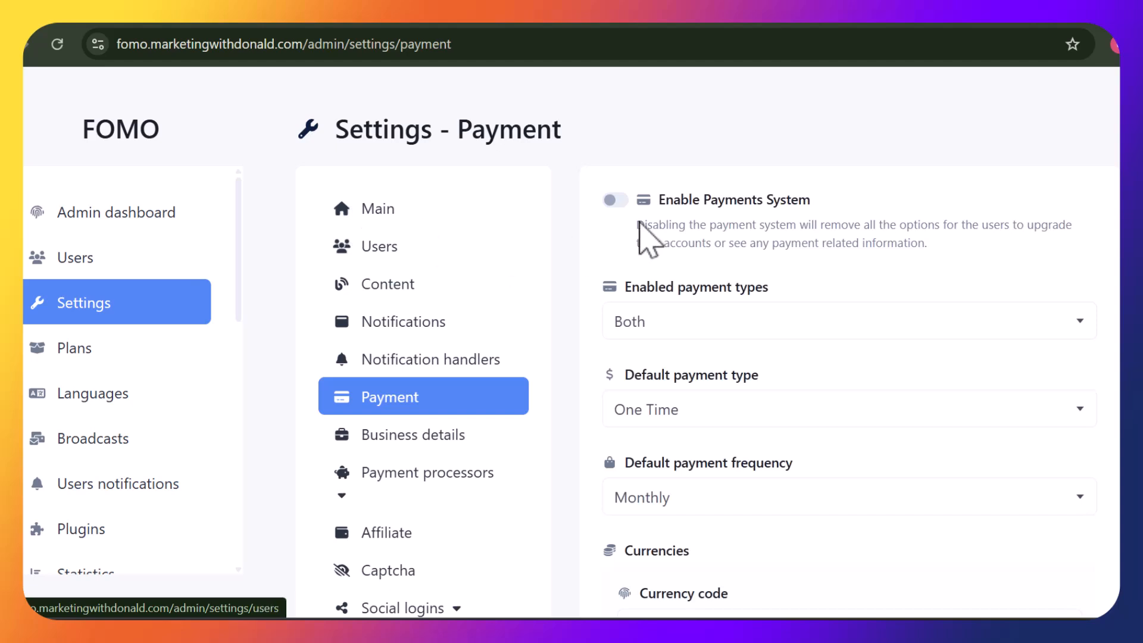
left_click(719, 324)
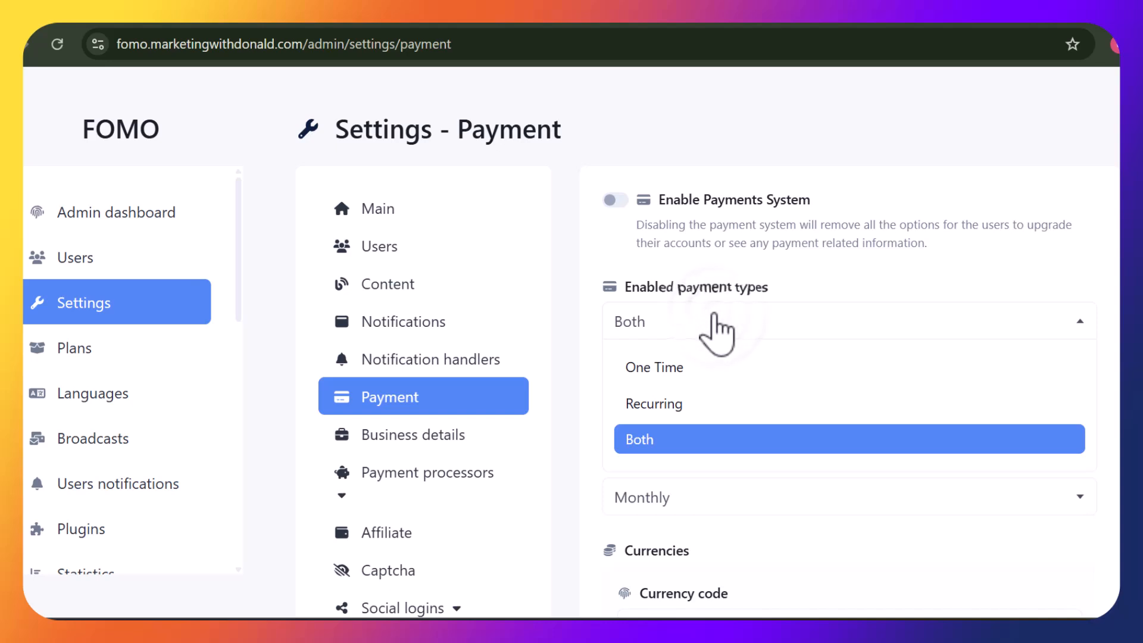
left_click(717, 324)
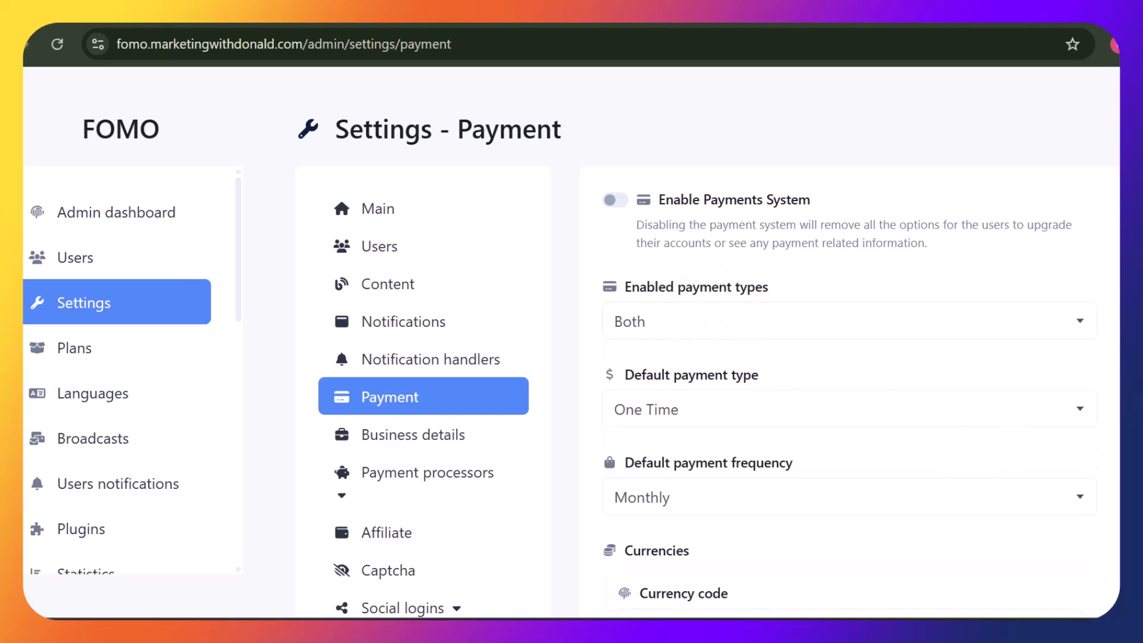
left_click_drag(1119, 206, 1119, 315)
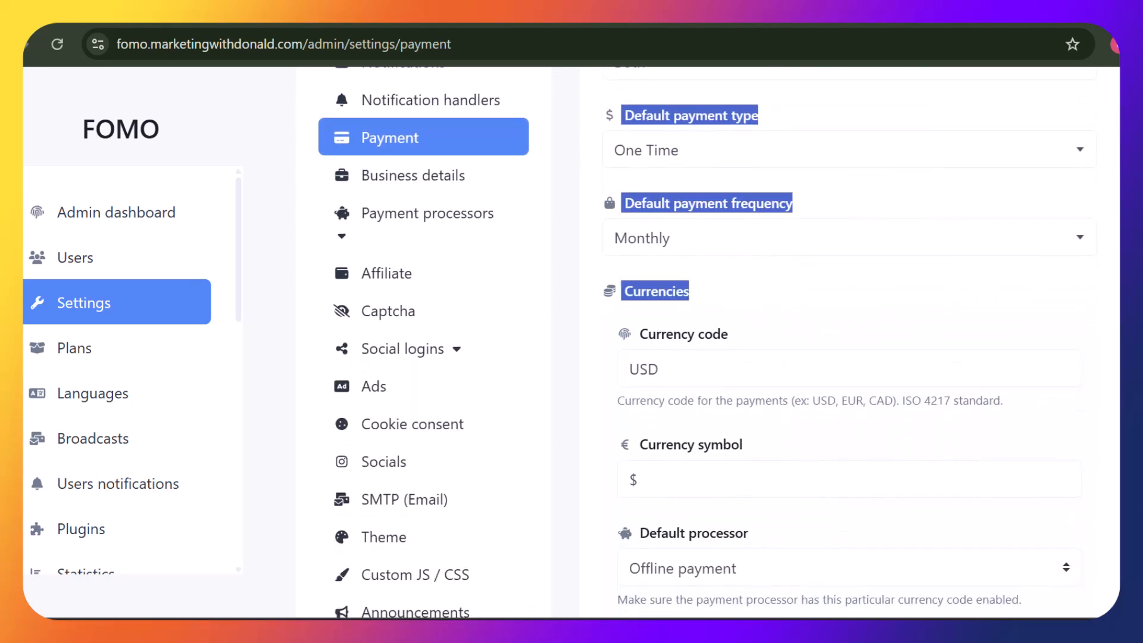
left_click(950, 313)
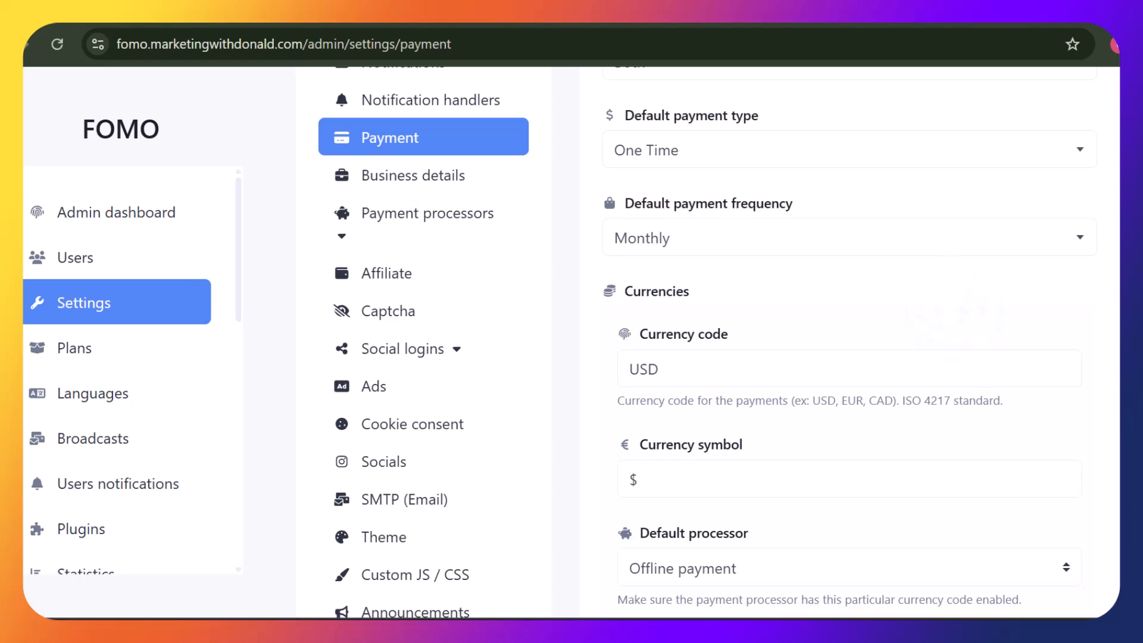
scroll(950, 313, "down", 3)
left_click_drag(949, 313, 955, 318)
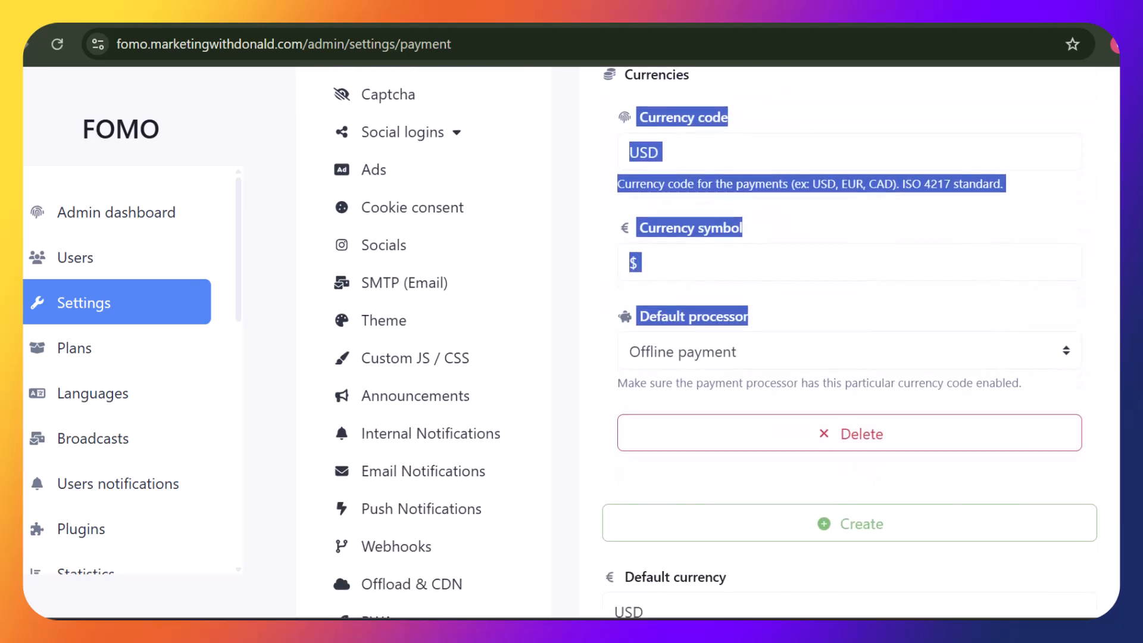
left_click(1043, 202)
scroll(1043, 203, "down", 3)
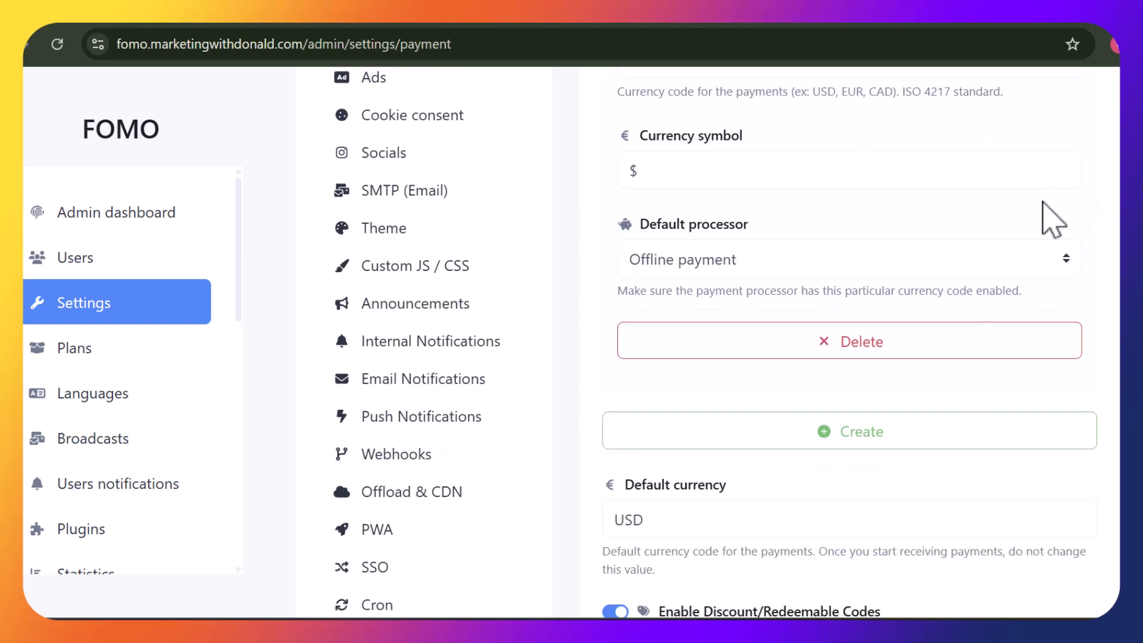
scroll(1052, 220, "down", 5)
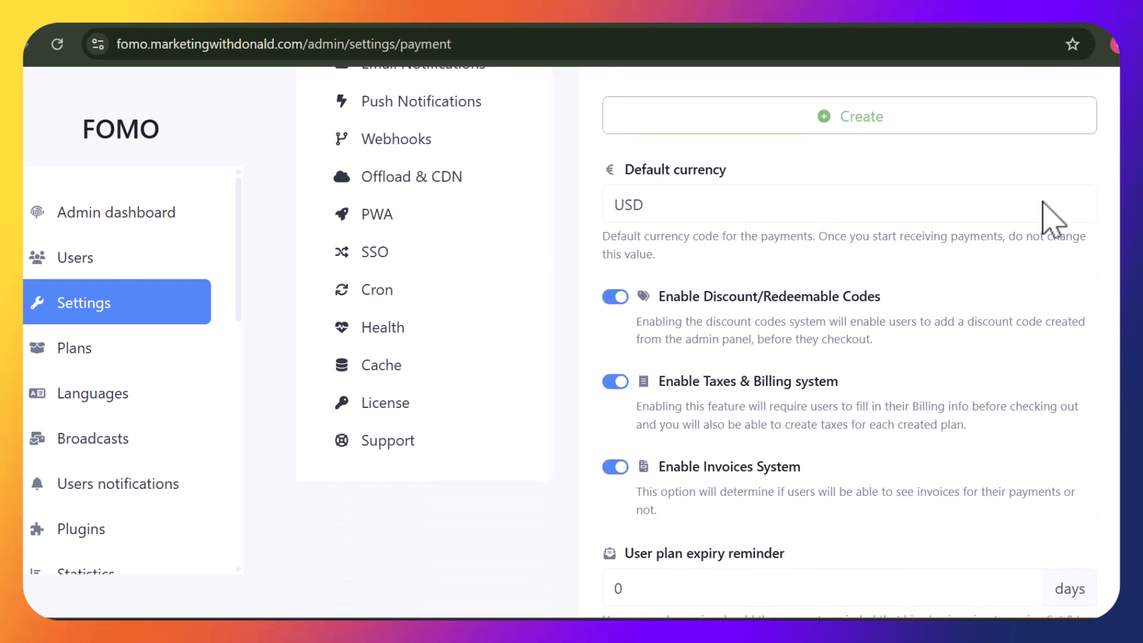
scroll(1052, 220, "down", 7)
scroll(1048, 218, "up", 11)
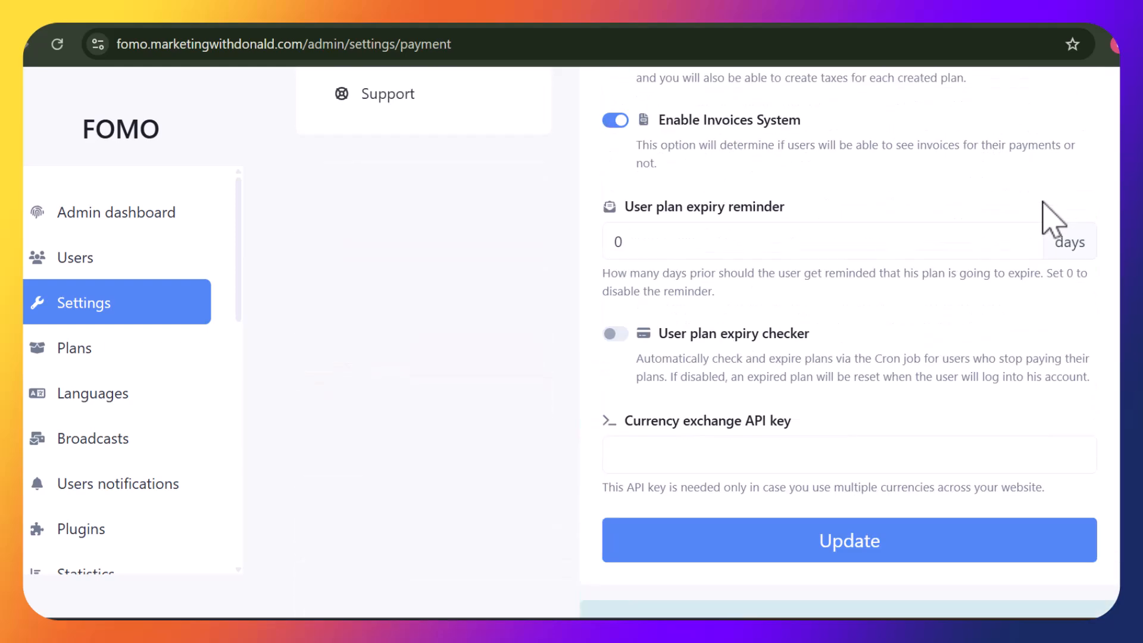
scroll(1053, 220, "down", 6)
scroll(1052, 220, "up", 15)
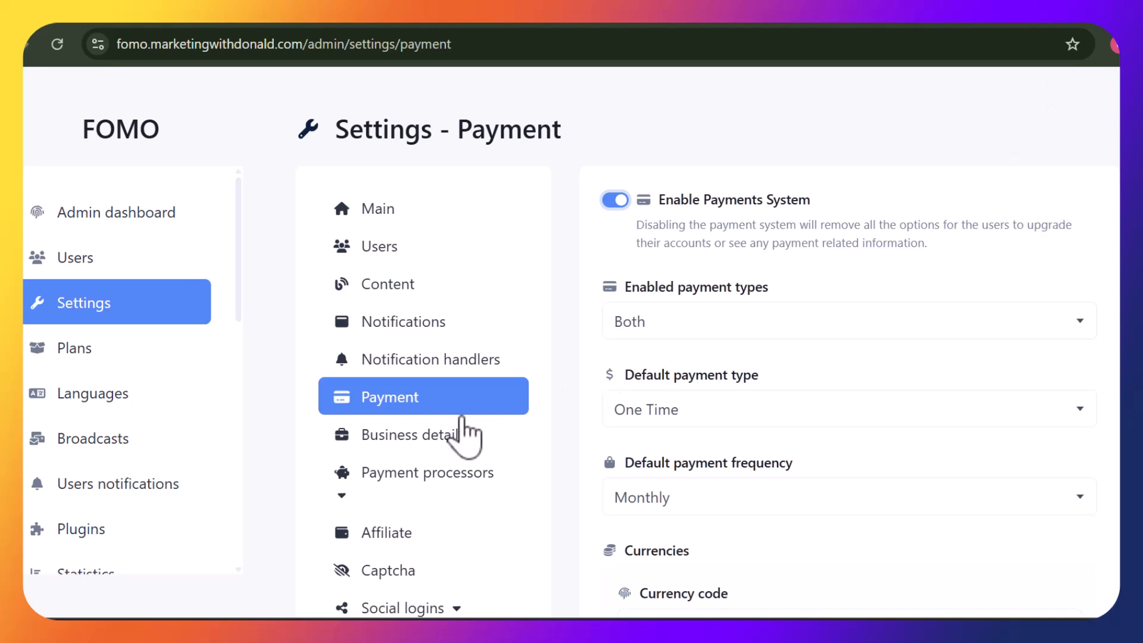
Review Business details settings and the expanded list of payment processors
left_click(436, 436)
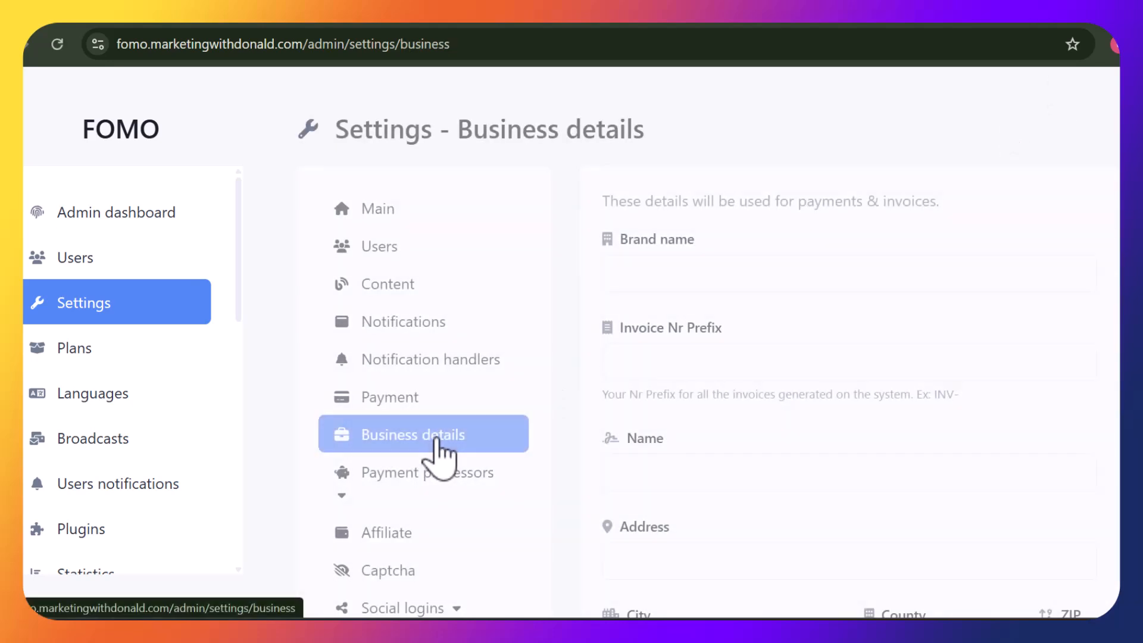
scroll(863, 229, "down", 10)
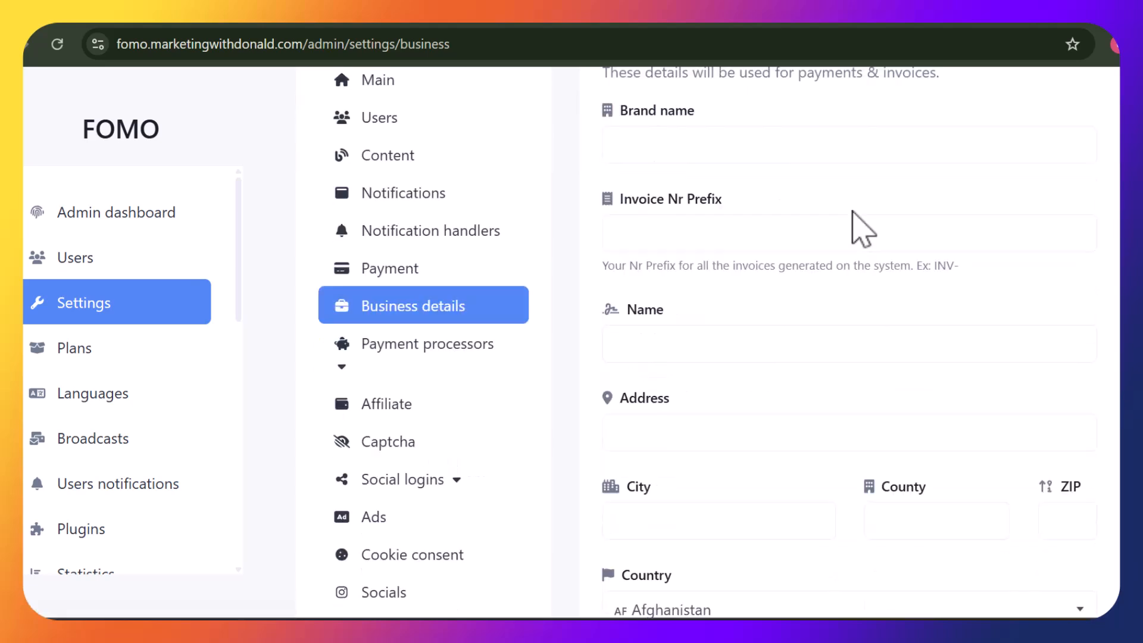
scroll(863, 229, "up", 5)
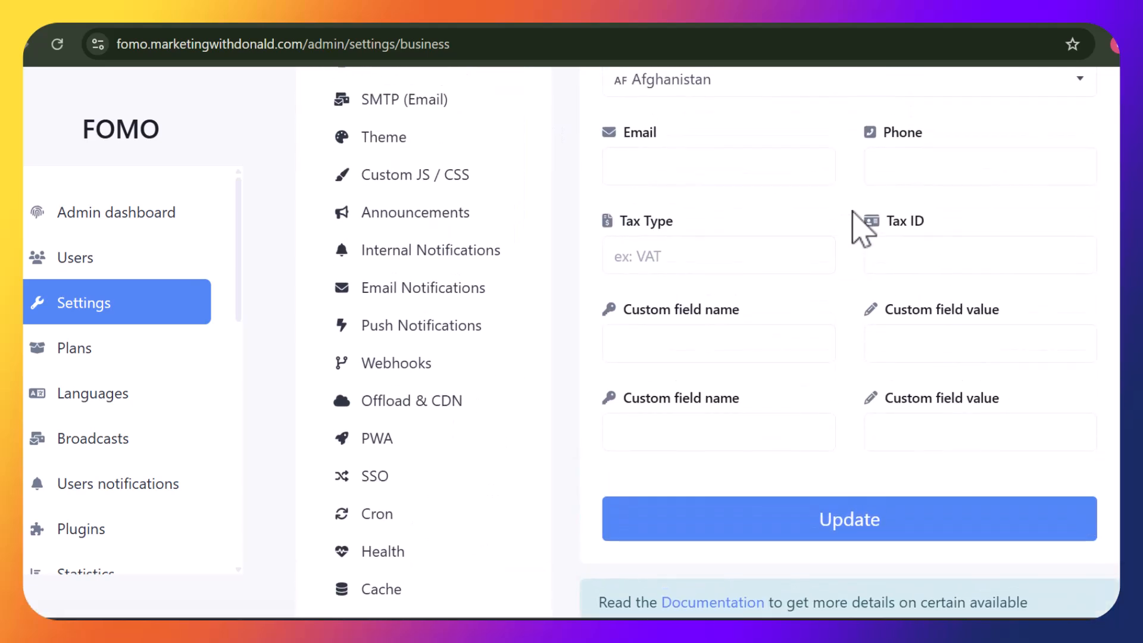
scroll(863, 229, "up", 5)
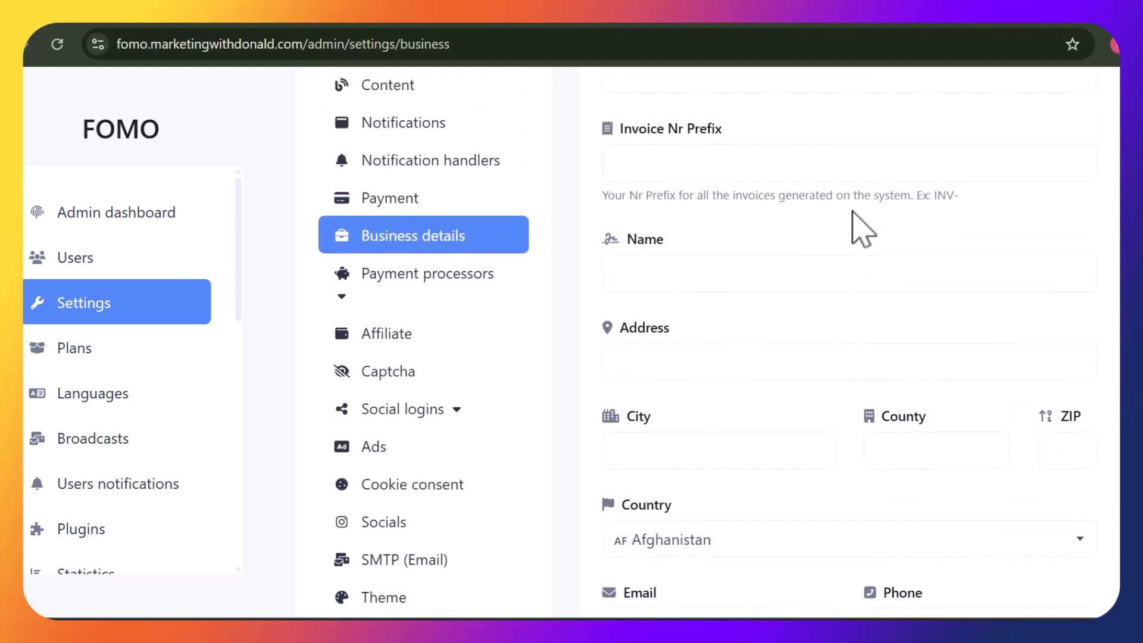
left_click(457, 275)
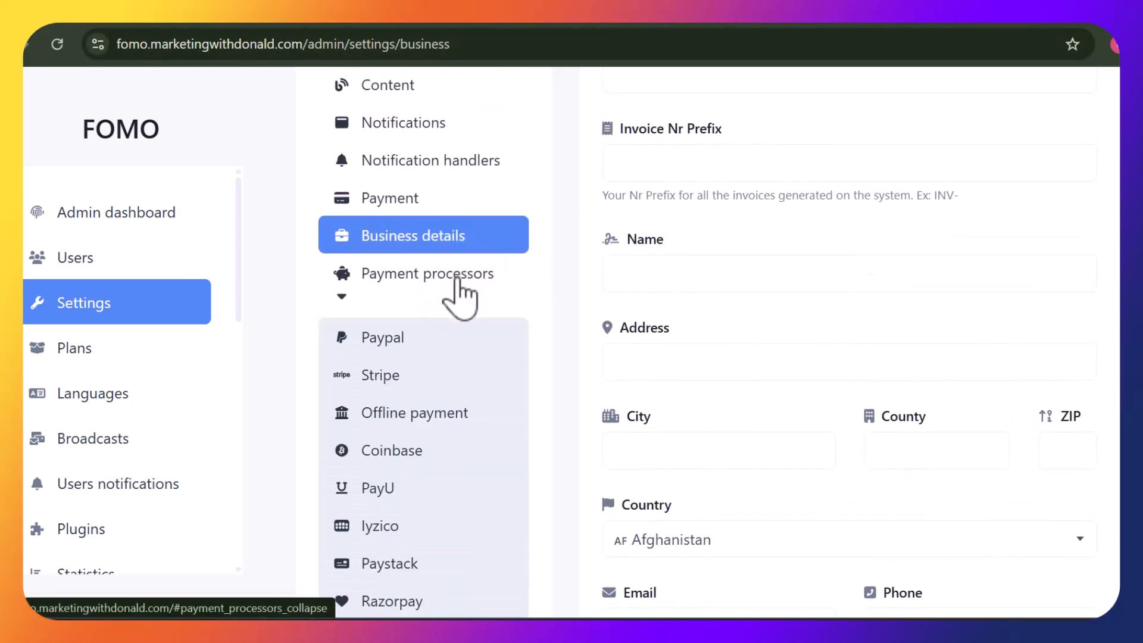
scroll(458, 280, "down", 2)
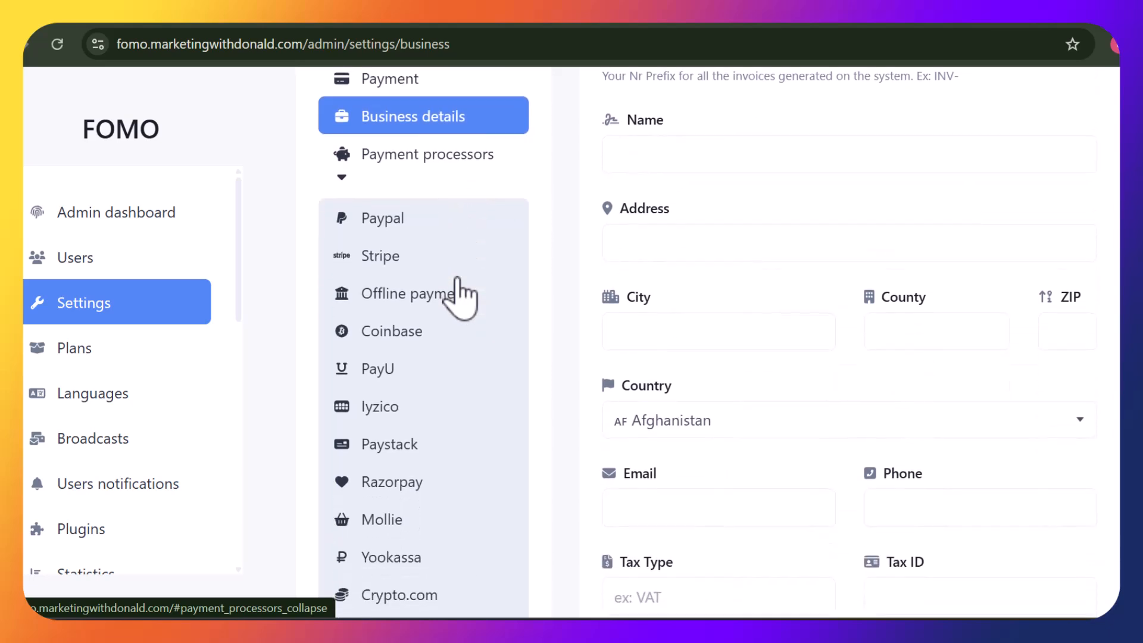
scroll(458, 295, "down", 2)
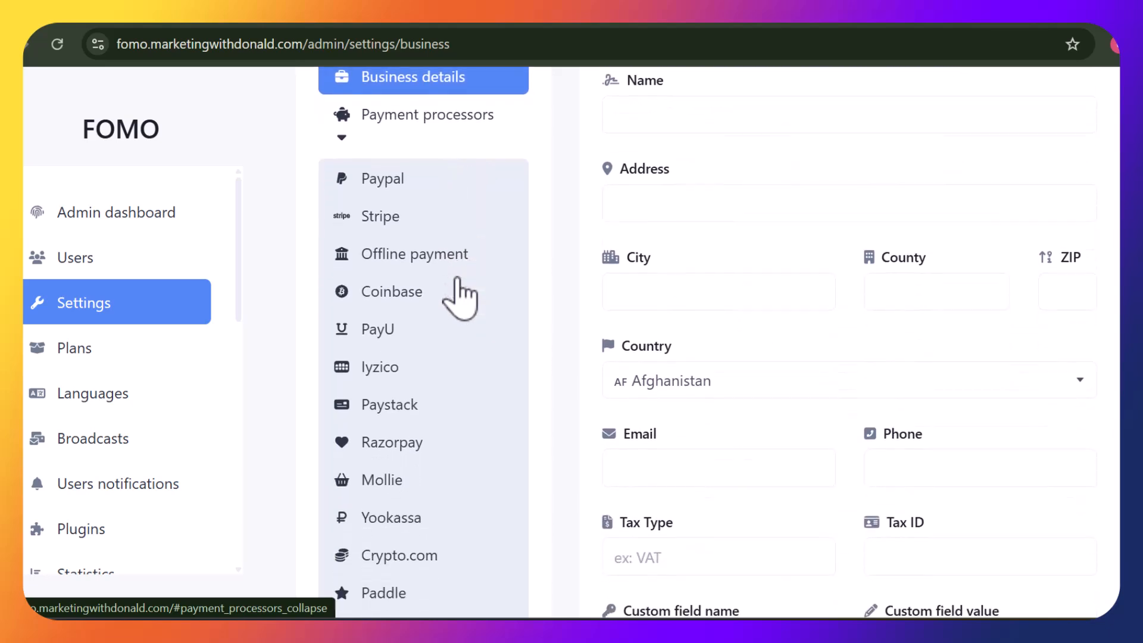
scroll(458, 295, "down", 2)
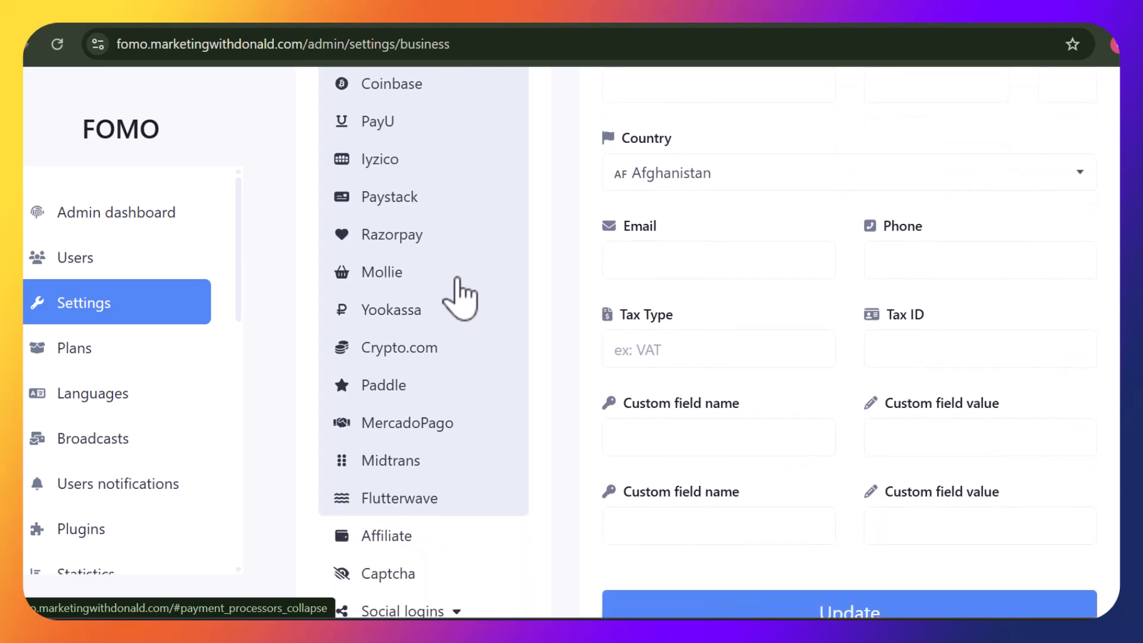
scroll(459, 295, "down", 2)
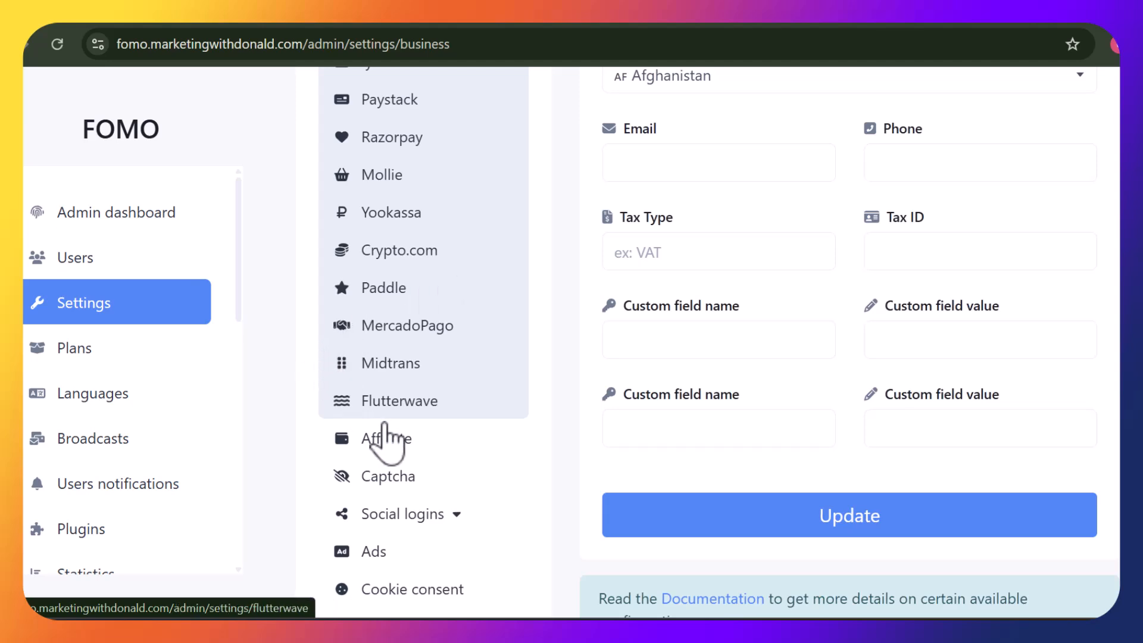
Bring up Affiliate settings: system off, 30-day tracking, 1 USD minimum withdrawal
left_click(393, 439)
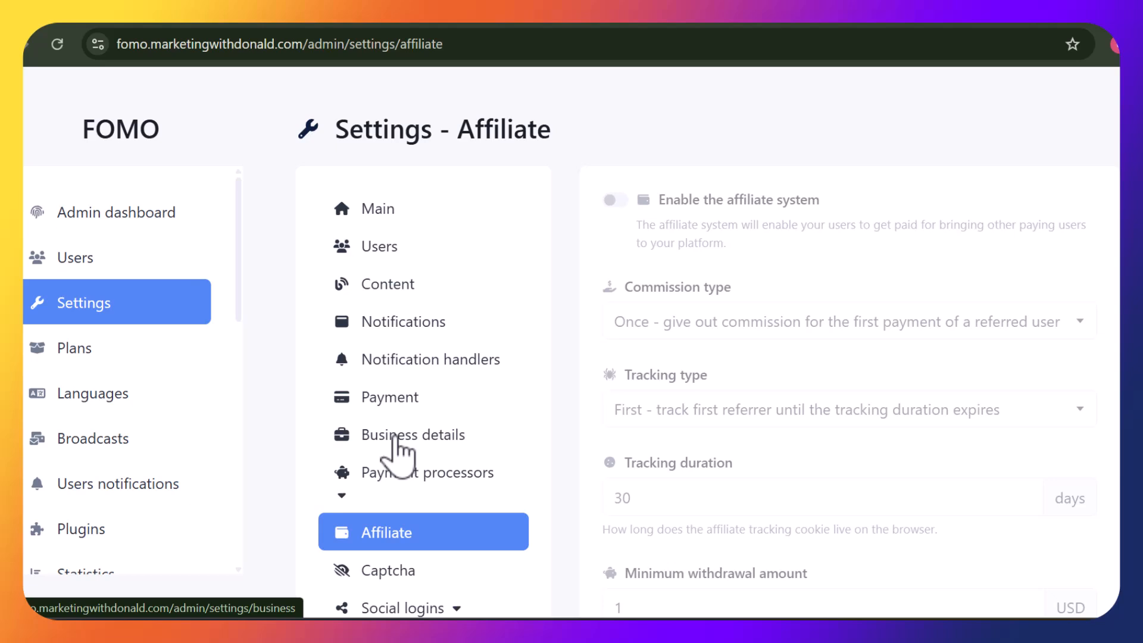
scroll(395, 439, "down", 3)
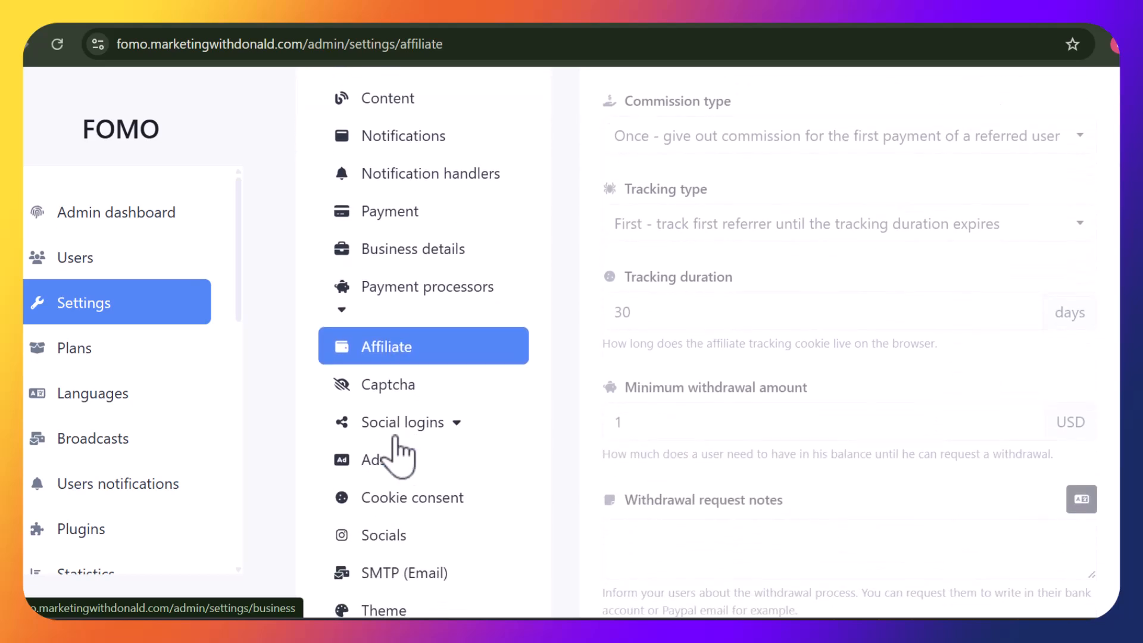
scroll(396, 452, "down", 1)
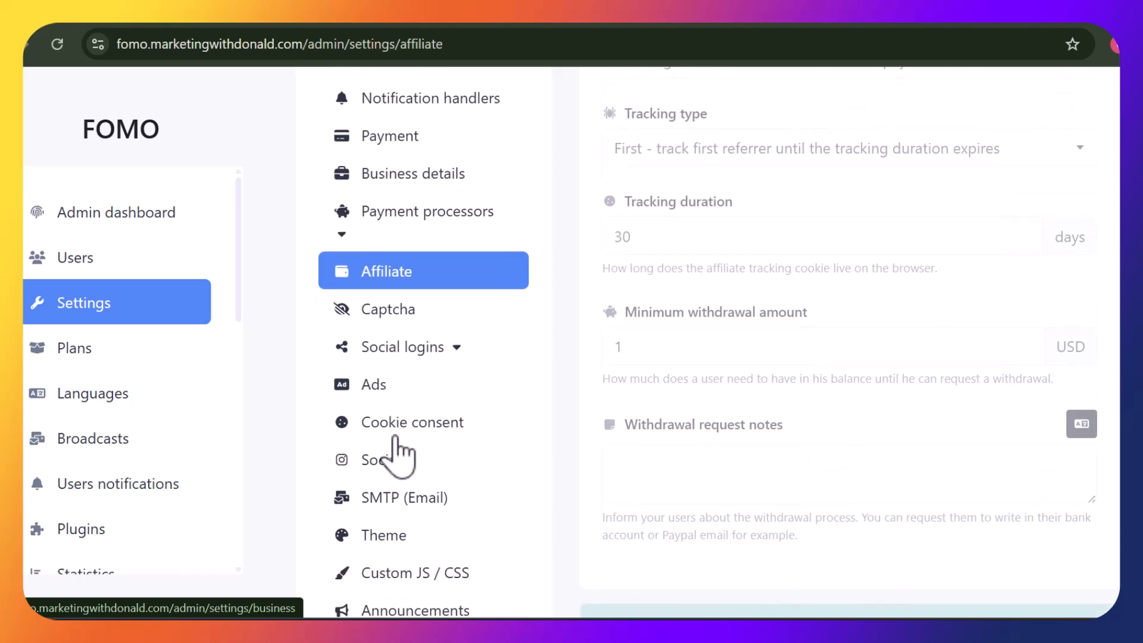
In SMTP (Email) settings, change the From name from AltumCode to FOMO
left_click(445, 497)
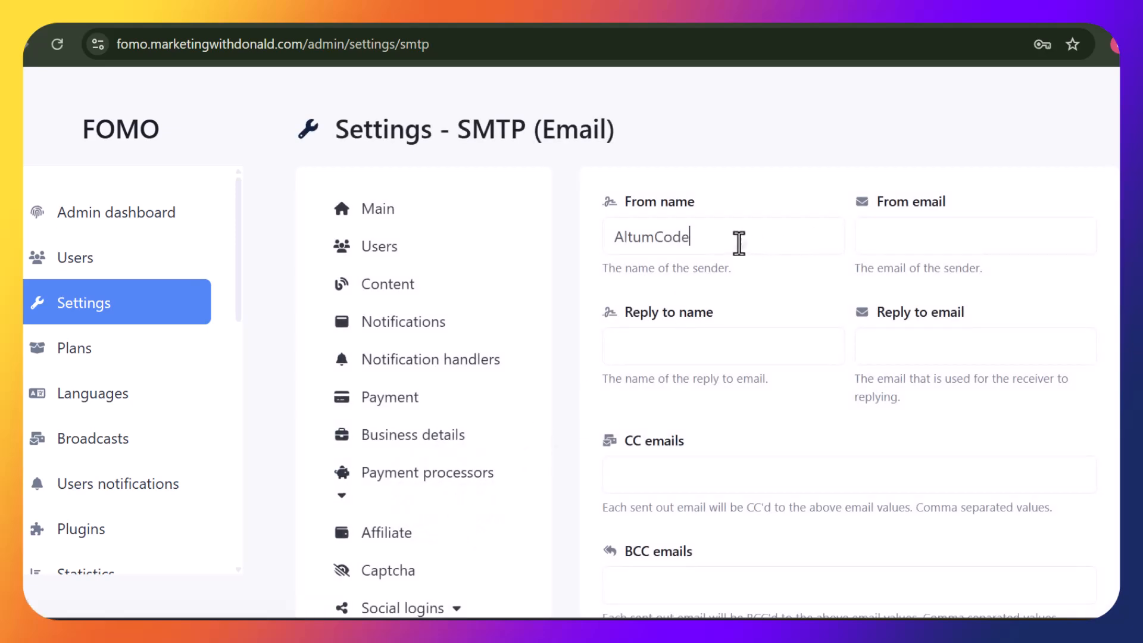
left_click_drag(738, 243, 615, 248)
type("FOMO")
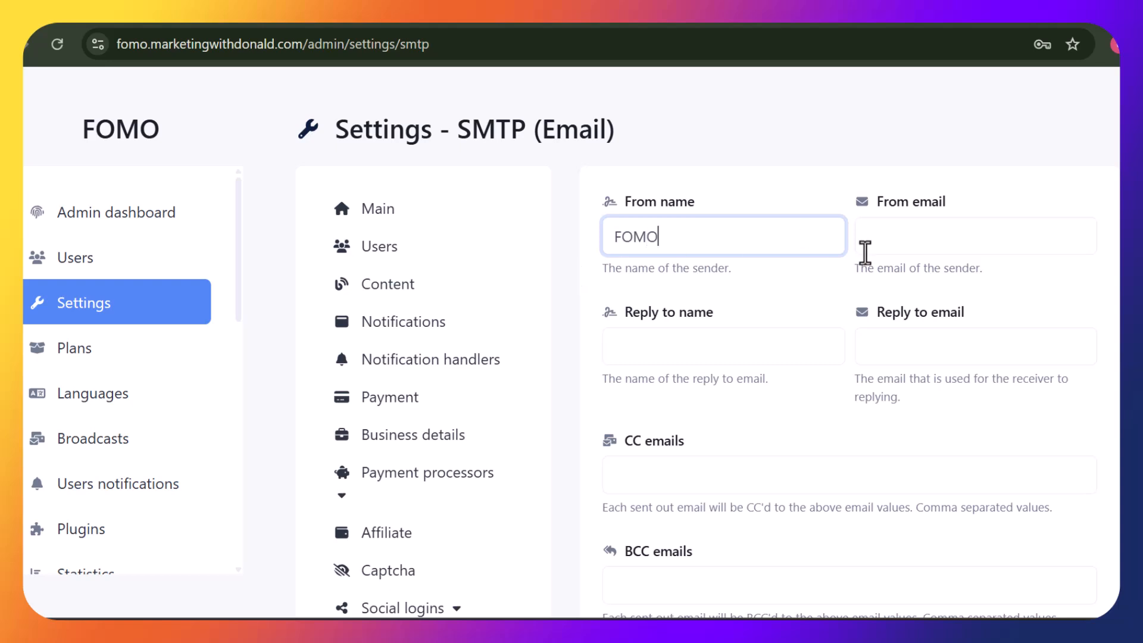
Fill in the sender e-mail address and set the reply-to name to MarketingWithDonald
left_click(908, 252)
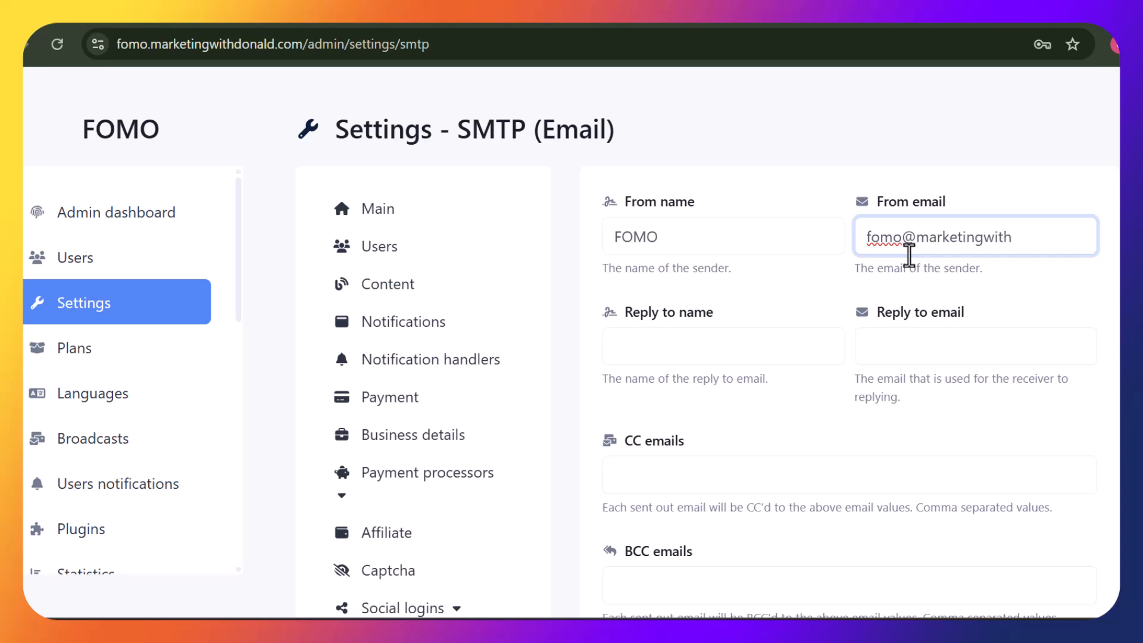
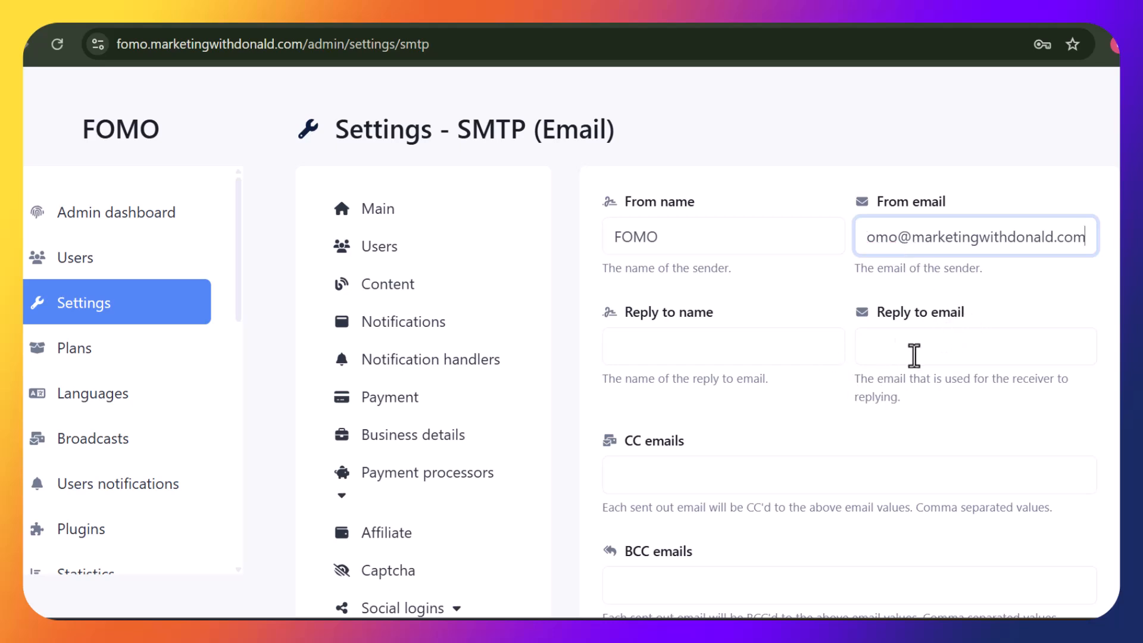
left_click(725, 331)
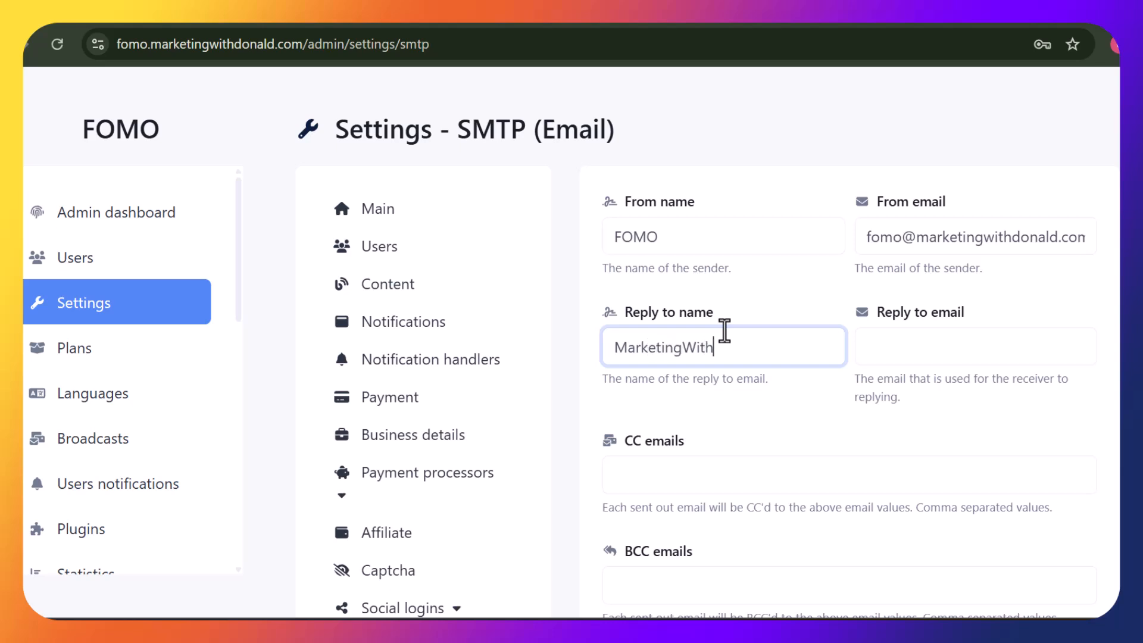
type("MarketingWithDonald")
key("Tab")
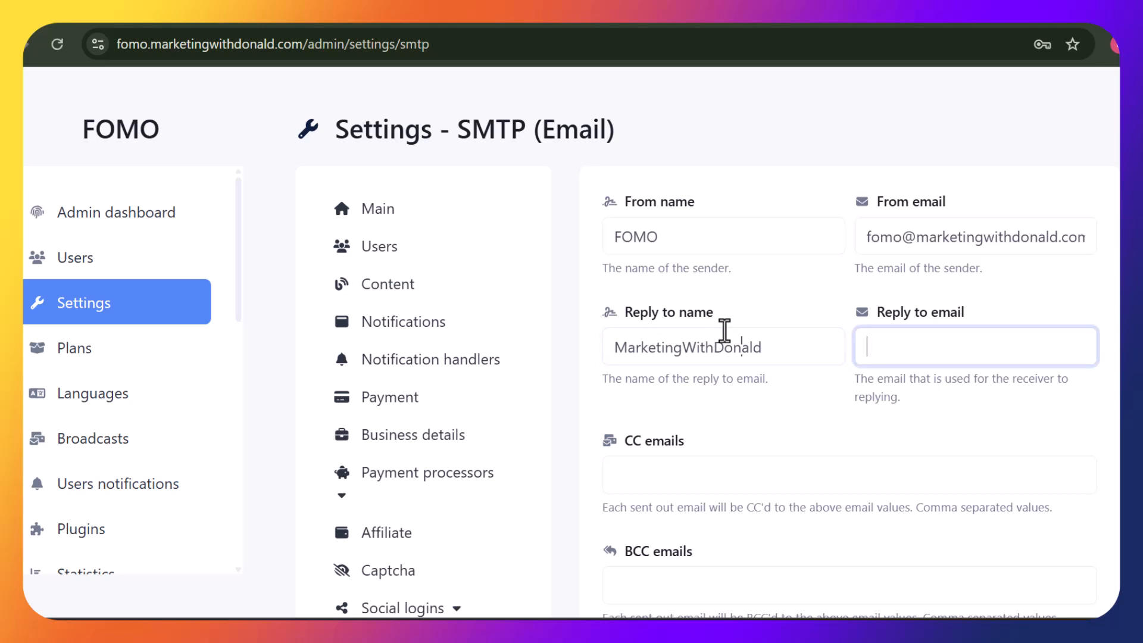
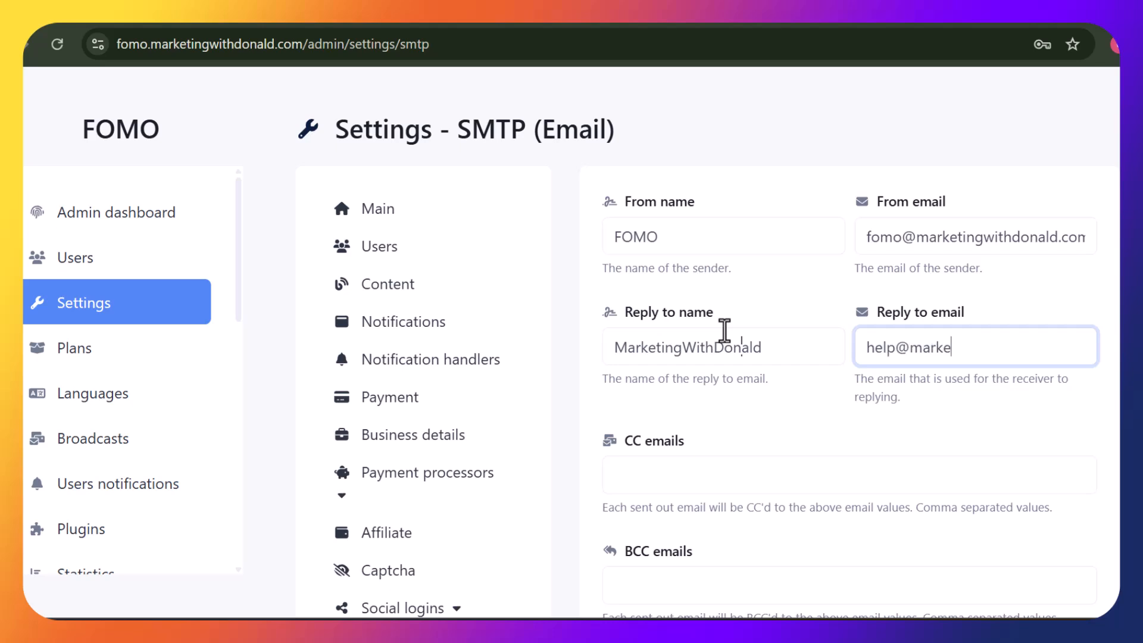
Complete the reply-to e-mail address and save the SMTP (Email) settings with Update
type("arketingwithdonald.com")
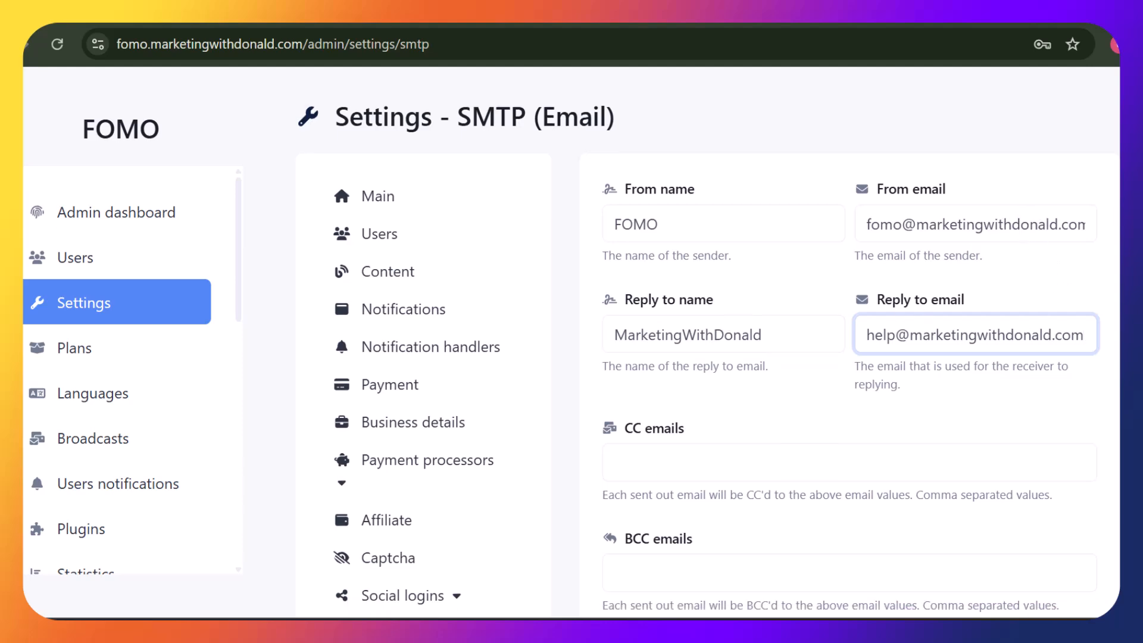
scroll(698, 361, "down", 7)
scroll(698, 361, "up", 1)
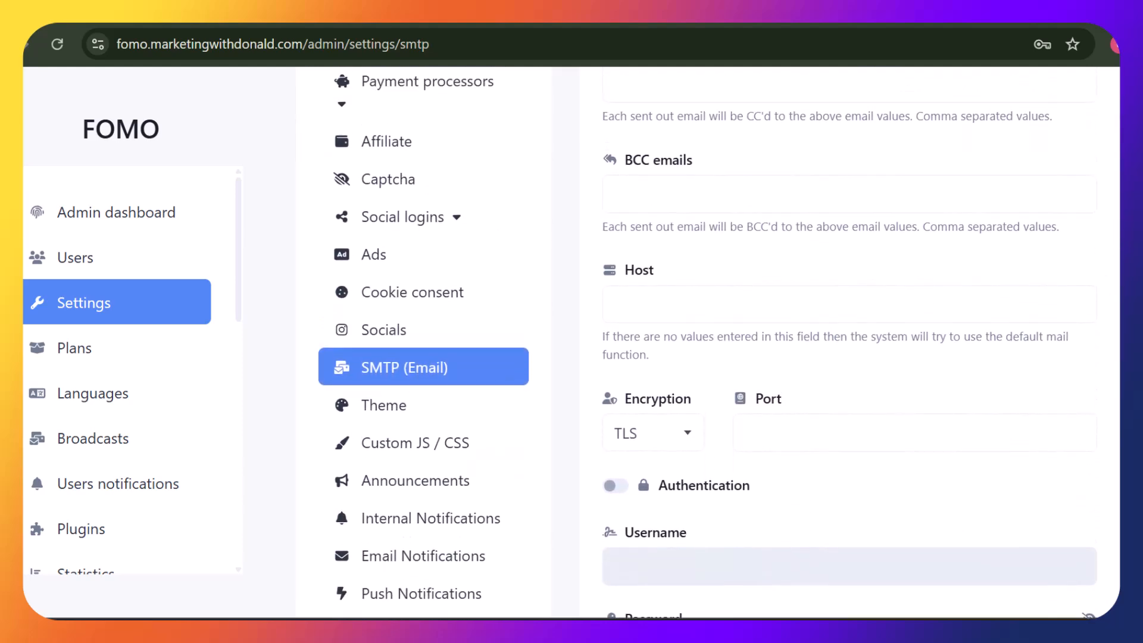
scroll(699, 362, "down", 2)
scroll(698, 362, "up", 4)
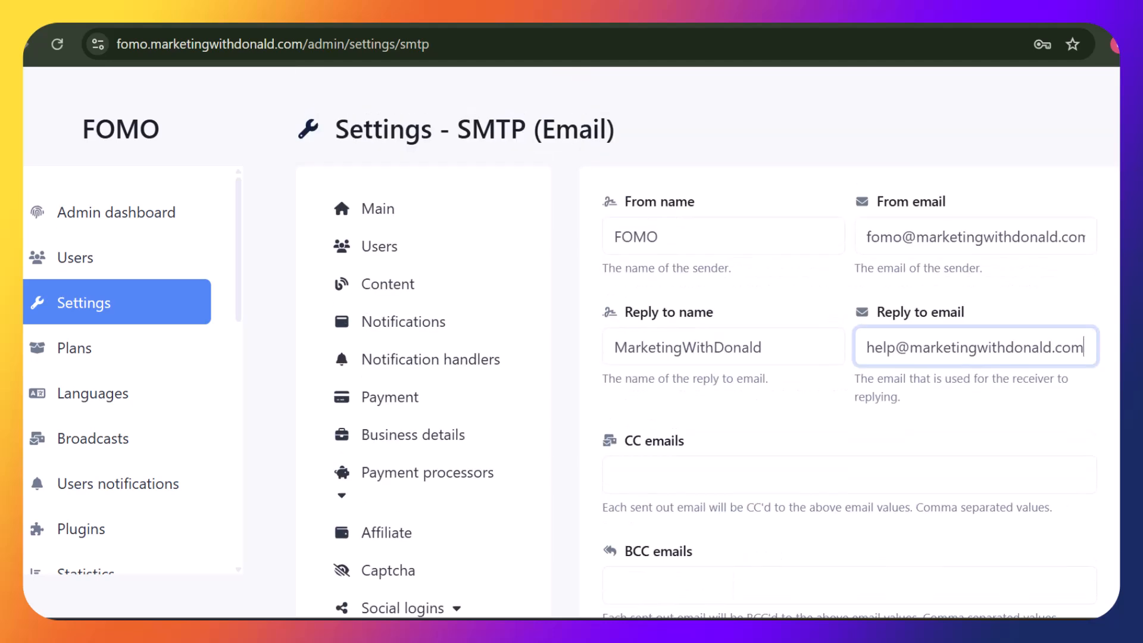
scroll(698, 361, "down", 3)
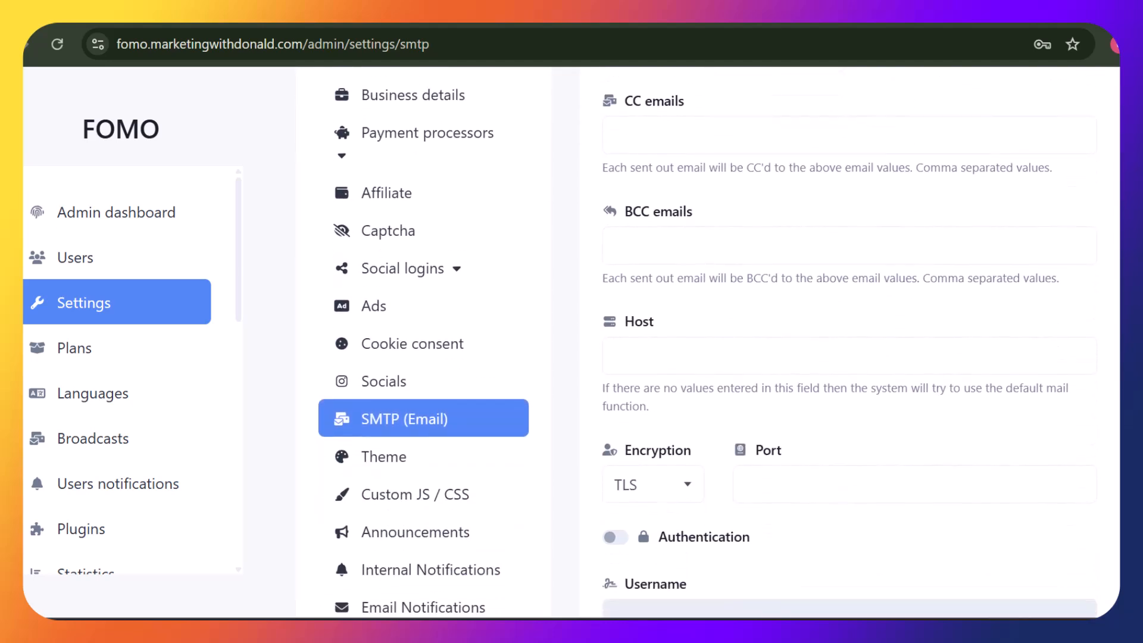
scroll(778, 159, "down", 4)
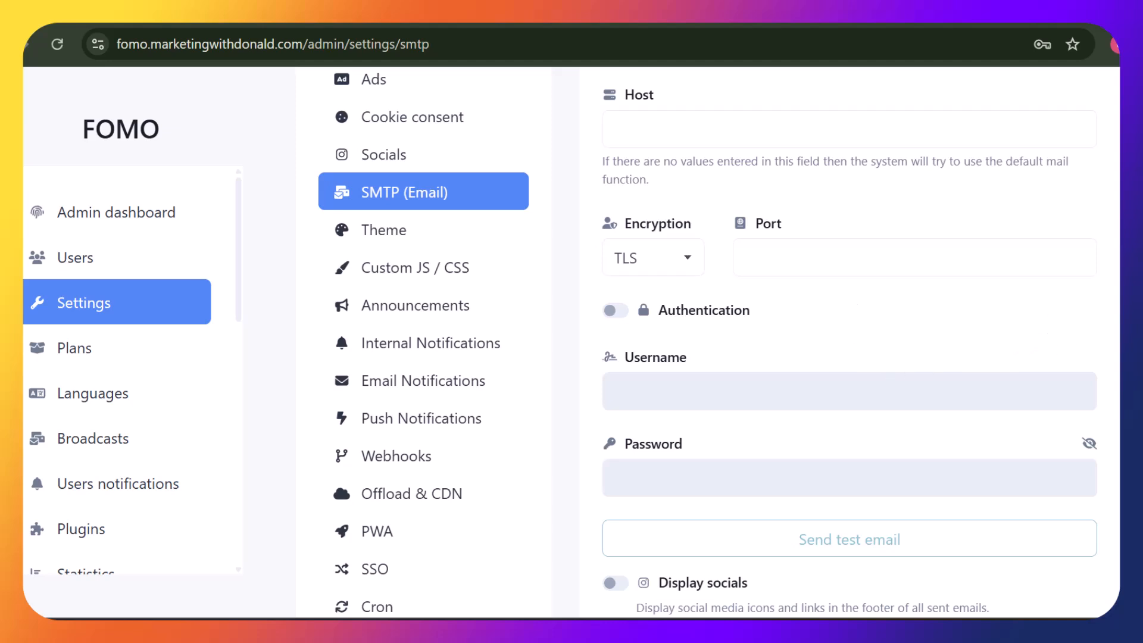
scroll(708, 344, "down", 6)
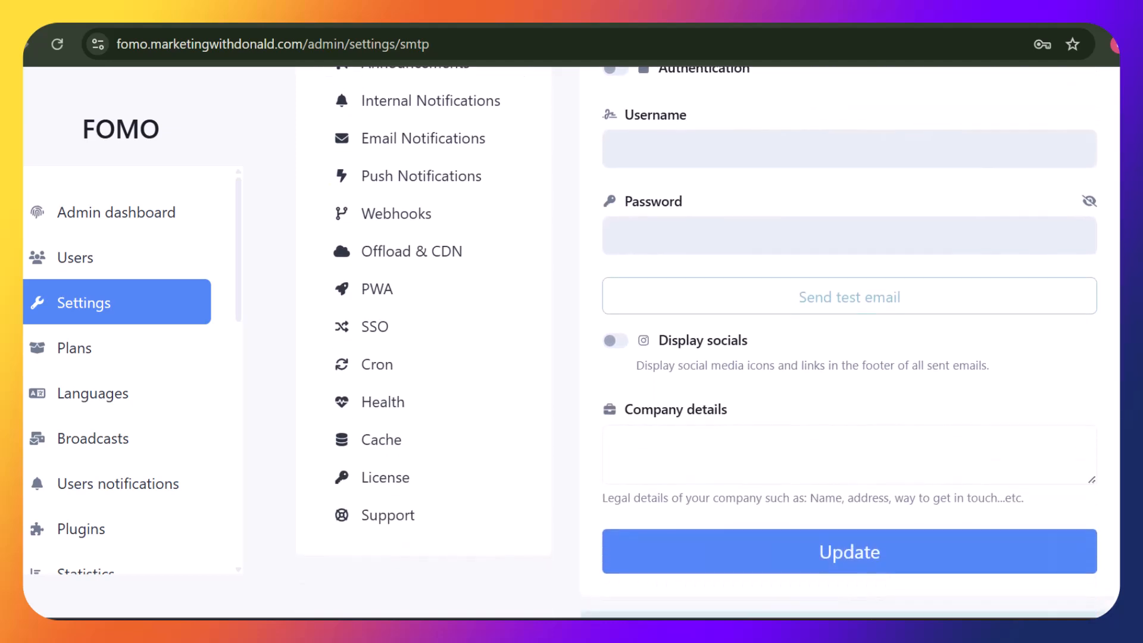
left_click(814, 449)
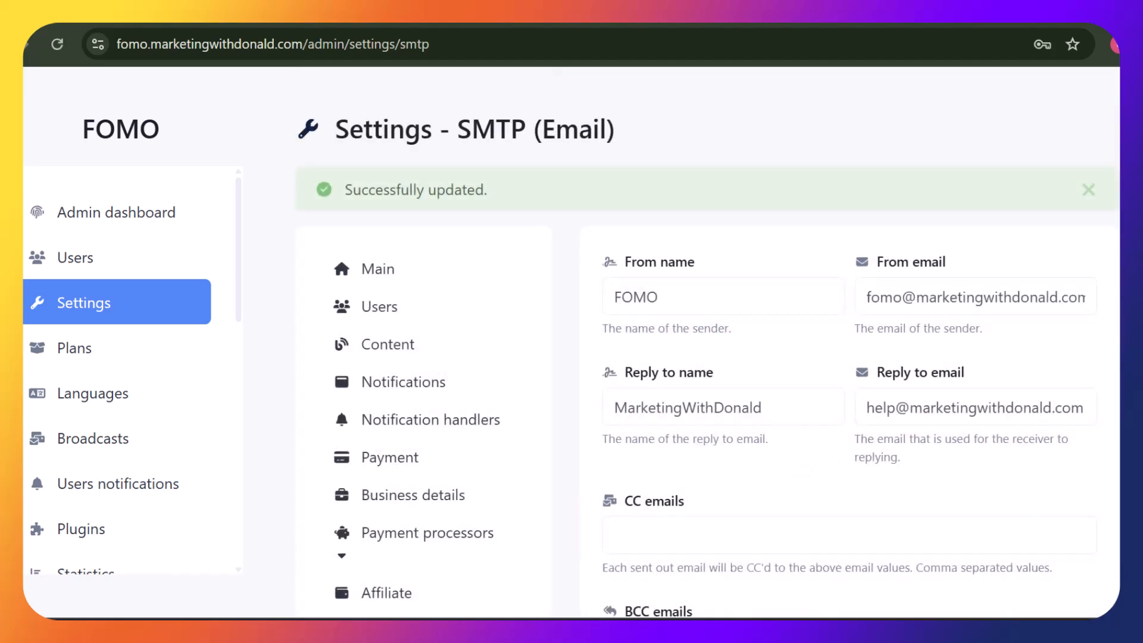
scroll(707, 341, "down", 6)
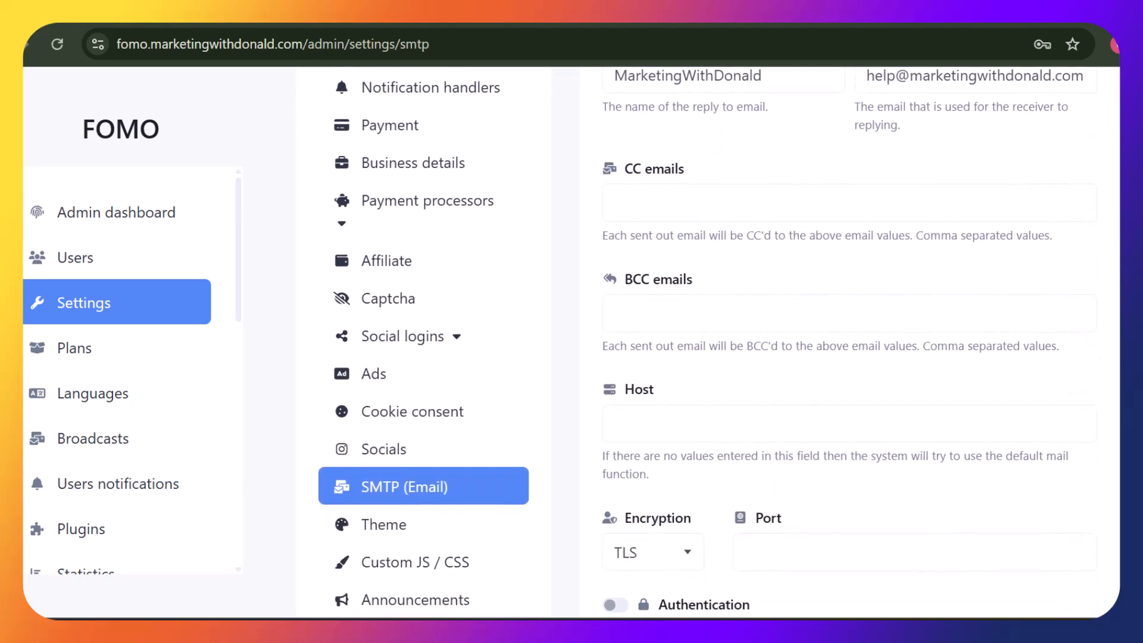
scroll(707, 341, "down", 4)
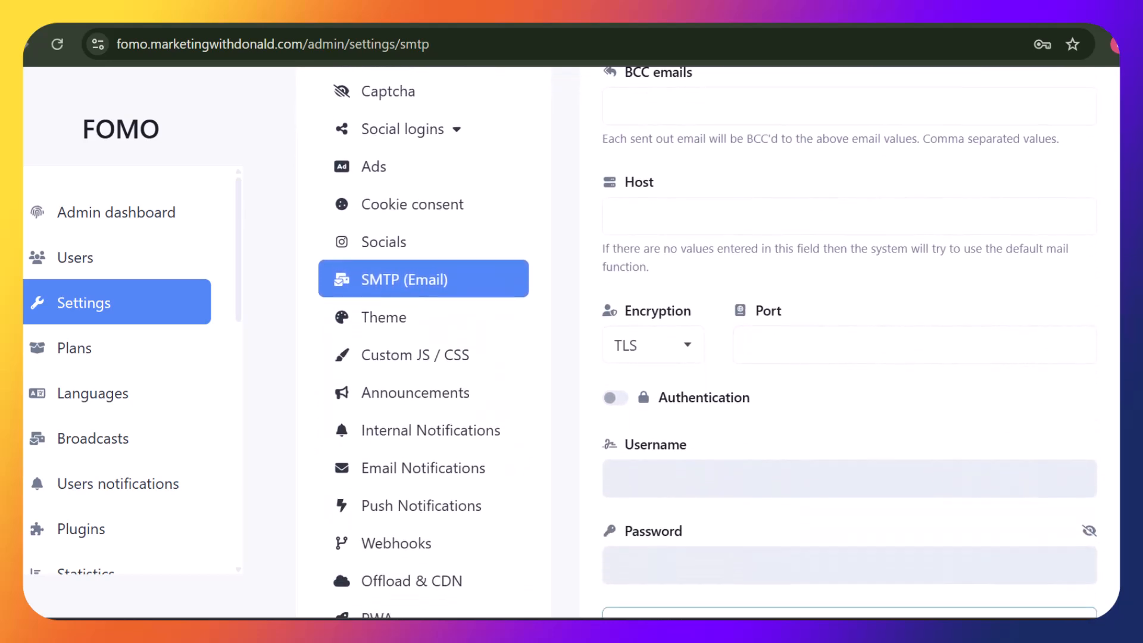
scroll(707, 341, "down", 1)
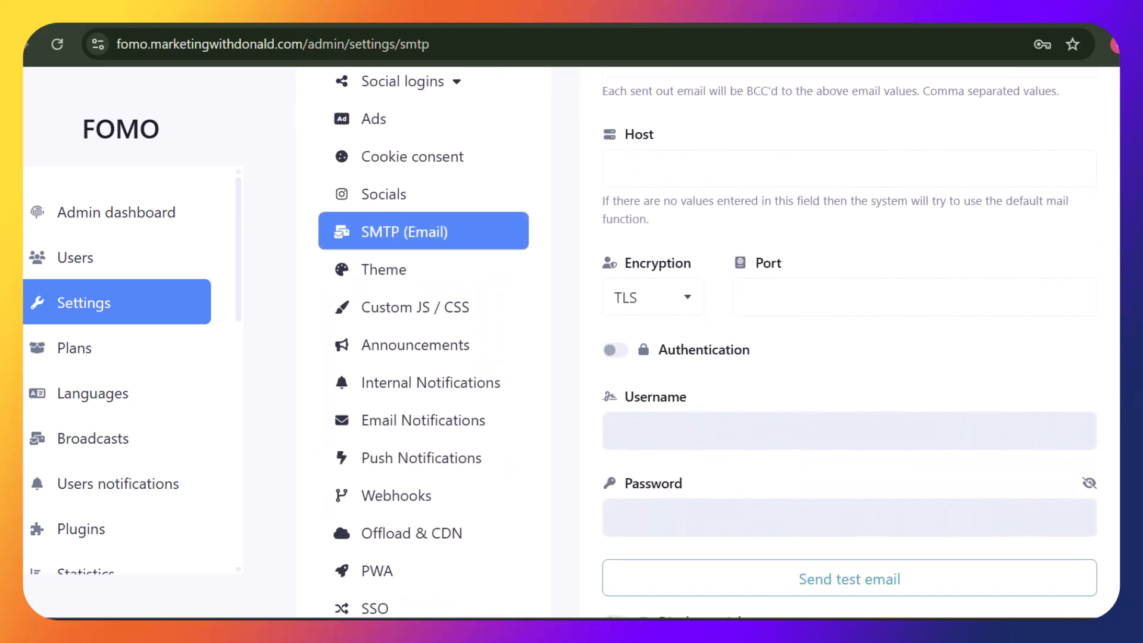
Review the Theme settings, switching between the Dark and Light colour shades
left_click(410, 270)
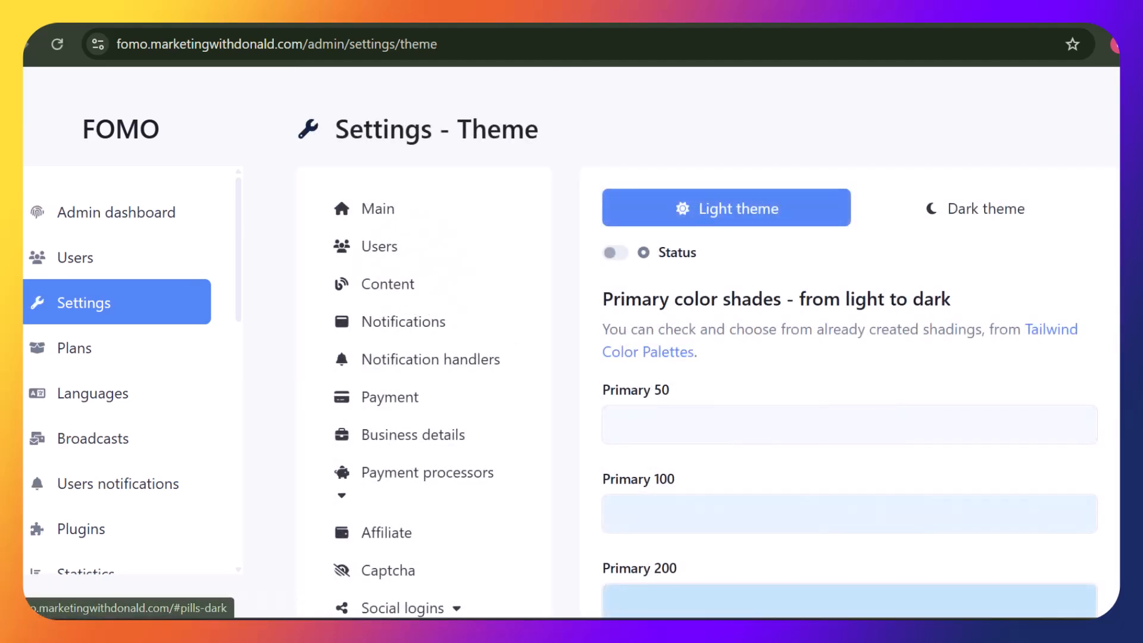
left_click(1019, 216)
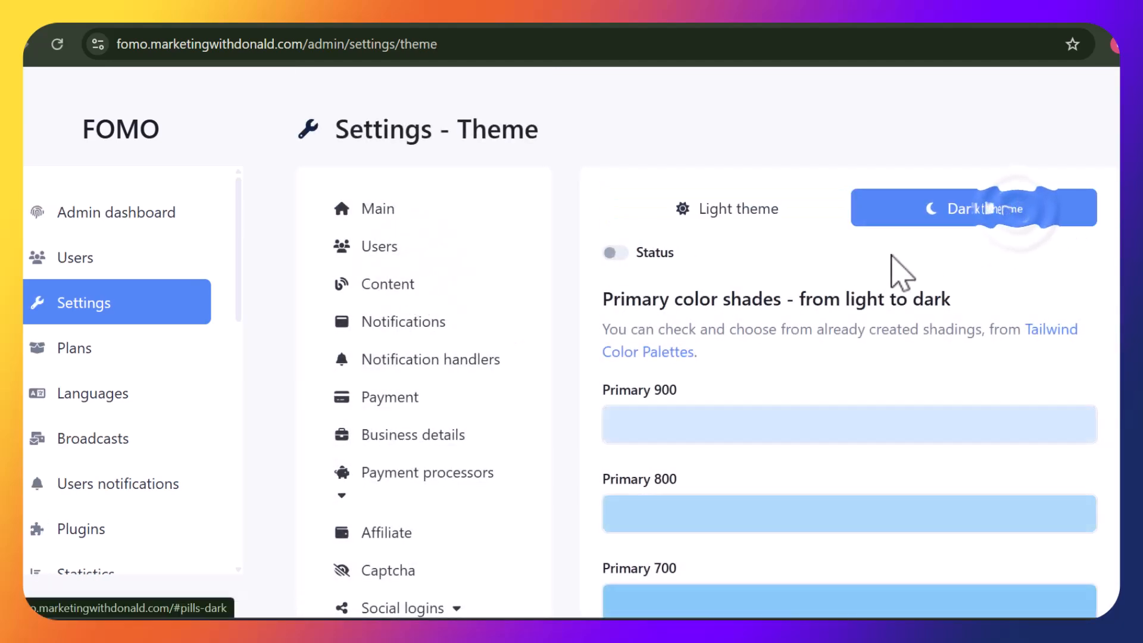
left_click(776, 225)
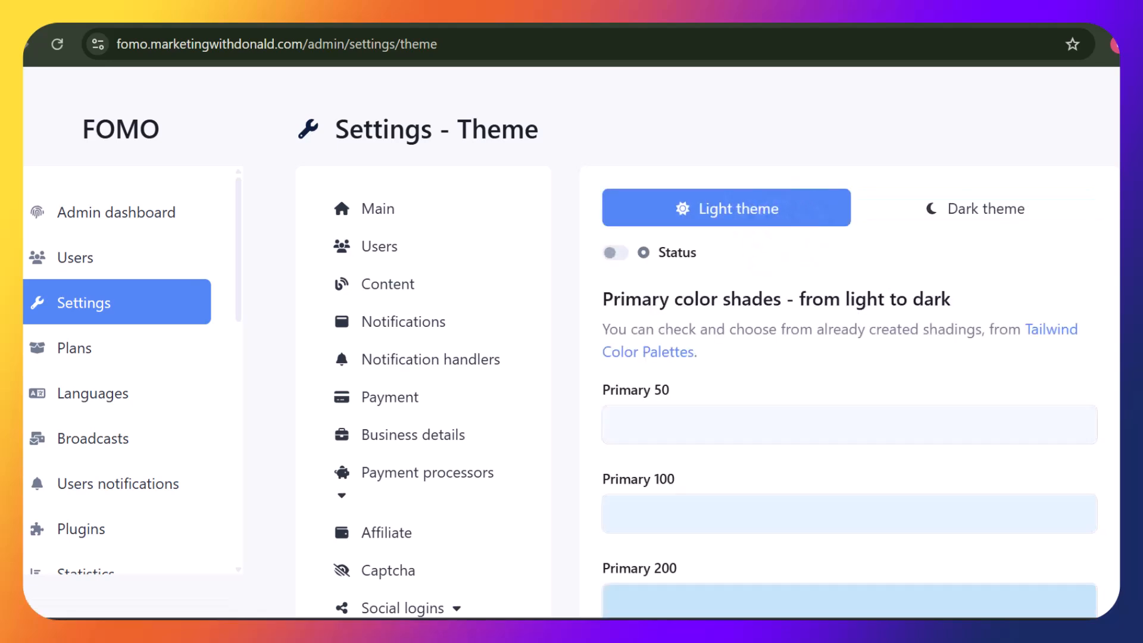
scroll(428, 262, "down", 10)
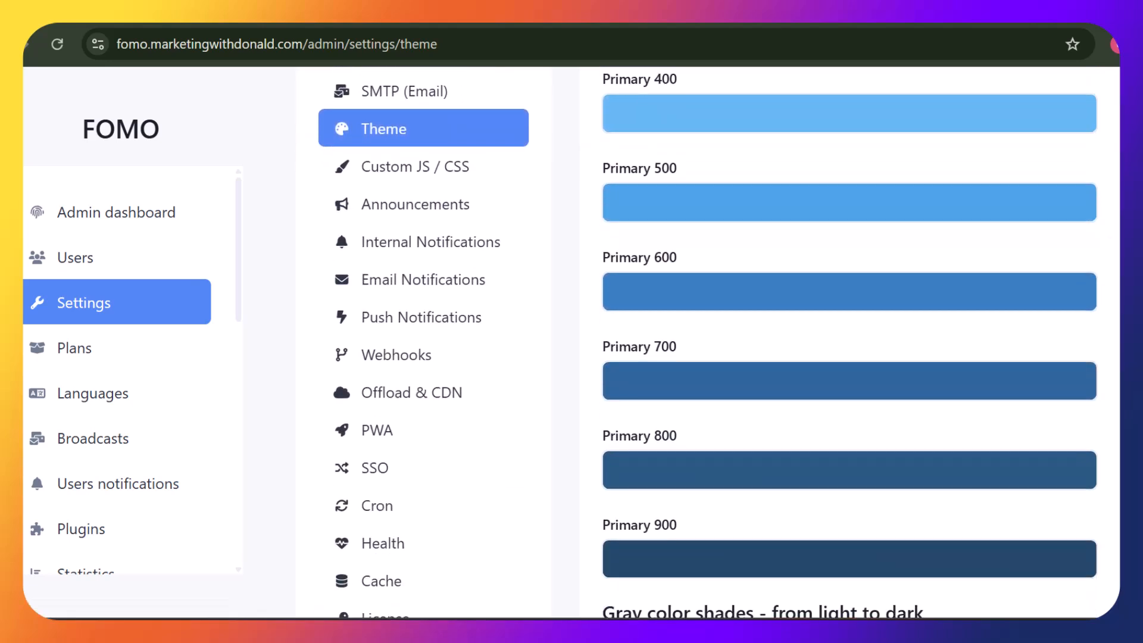
Look over Internal Notifications, then Email Notifications with no recipients and all alerts off
left_click(417, 239)
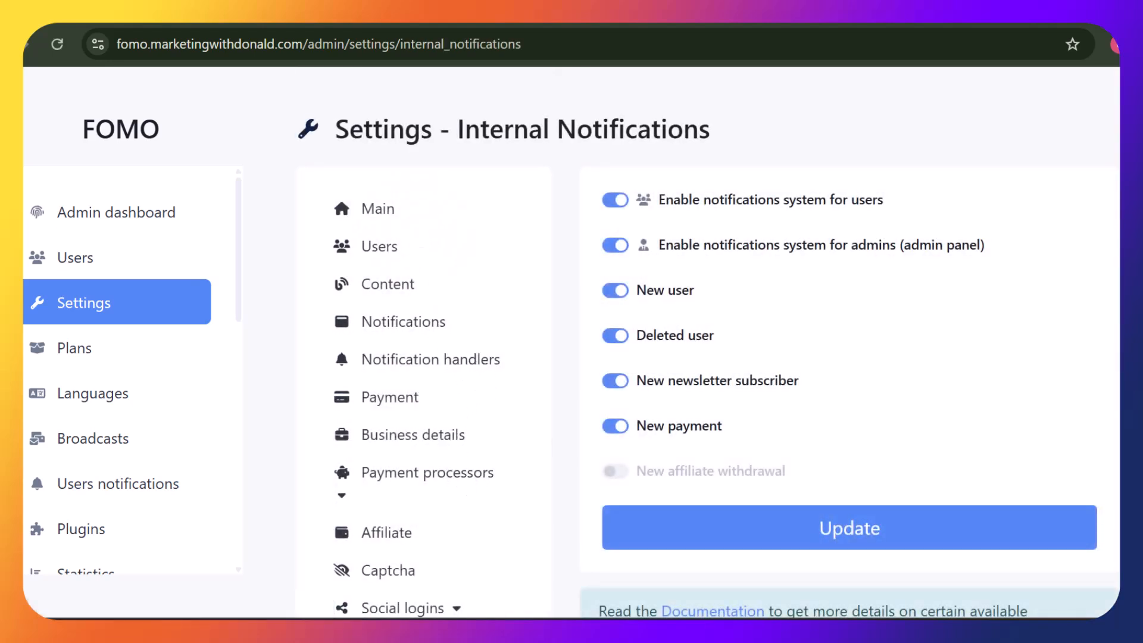
scroll(571, 342, "down", 12)
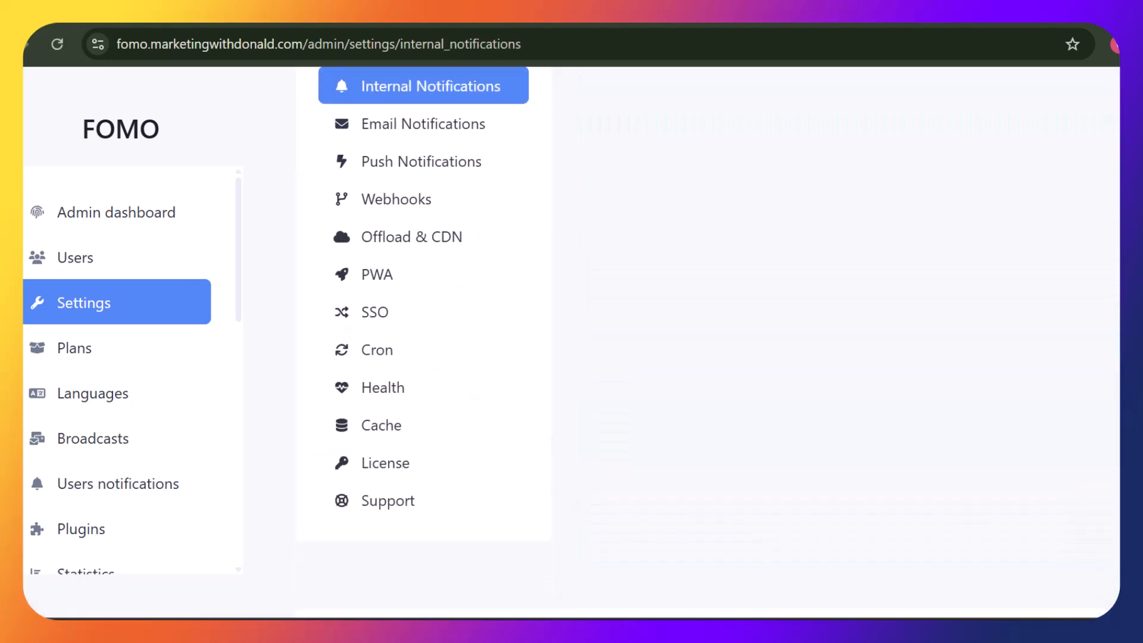
left_click(420, 123)
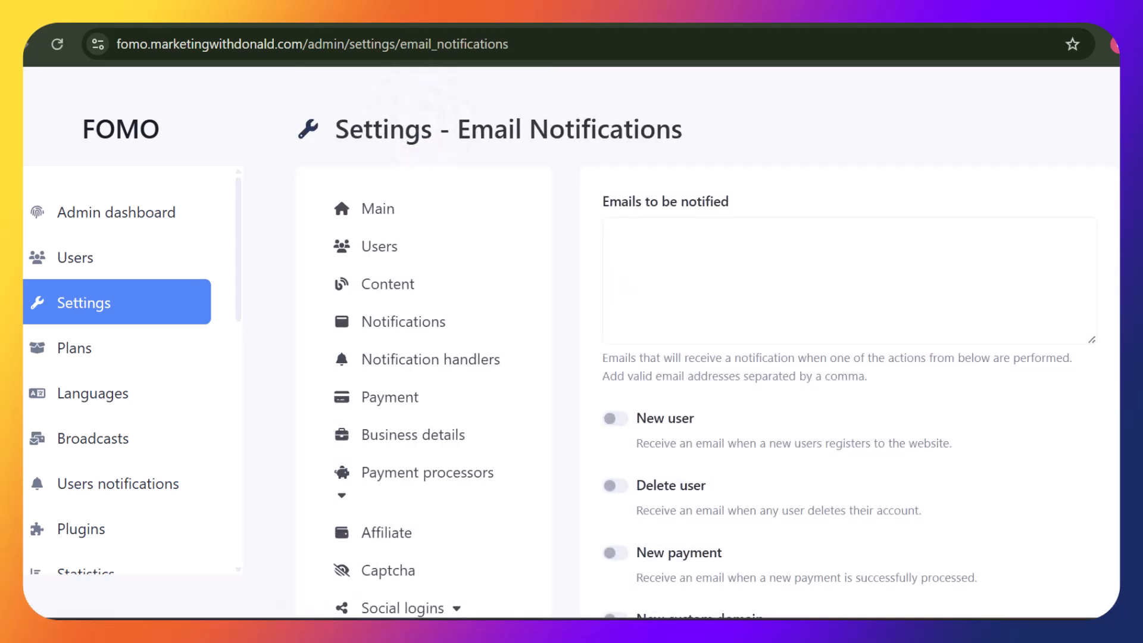
left_click_drag(586, 186, 730, 203)
left_click(1012, 199)
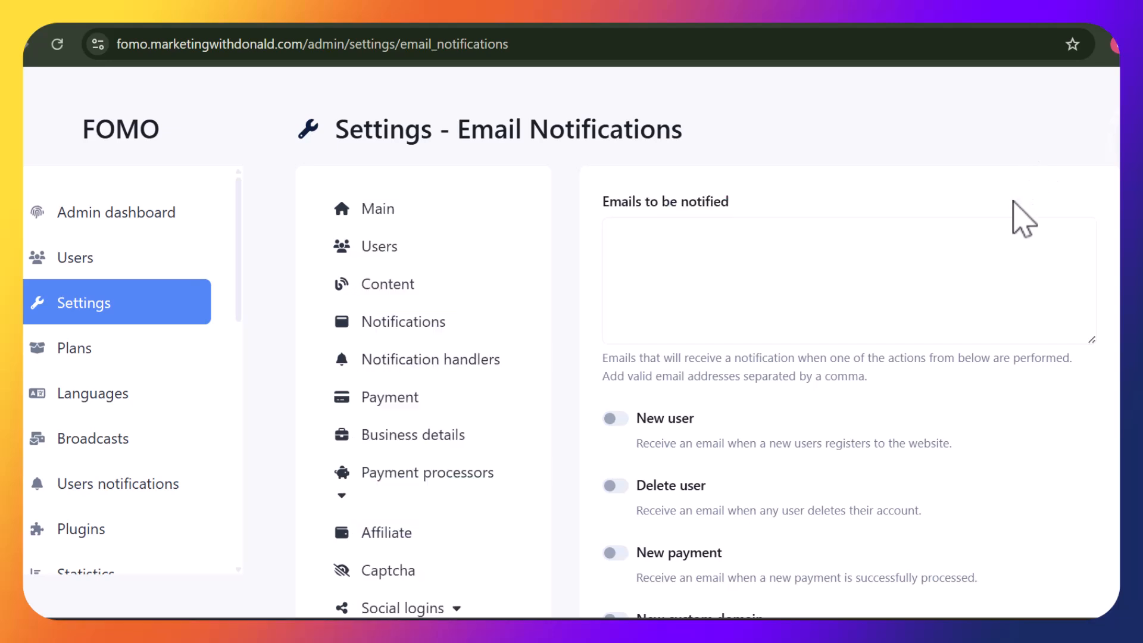
scroll(697, 341, "down", 3)
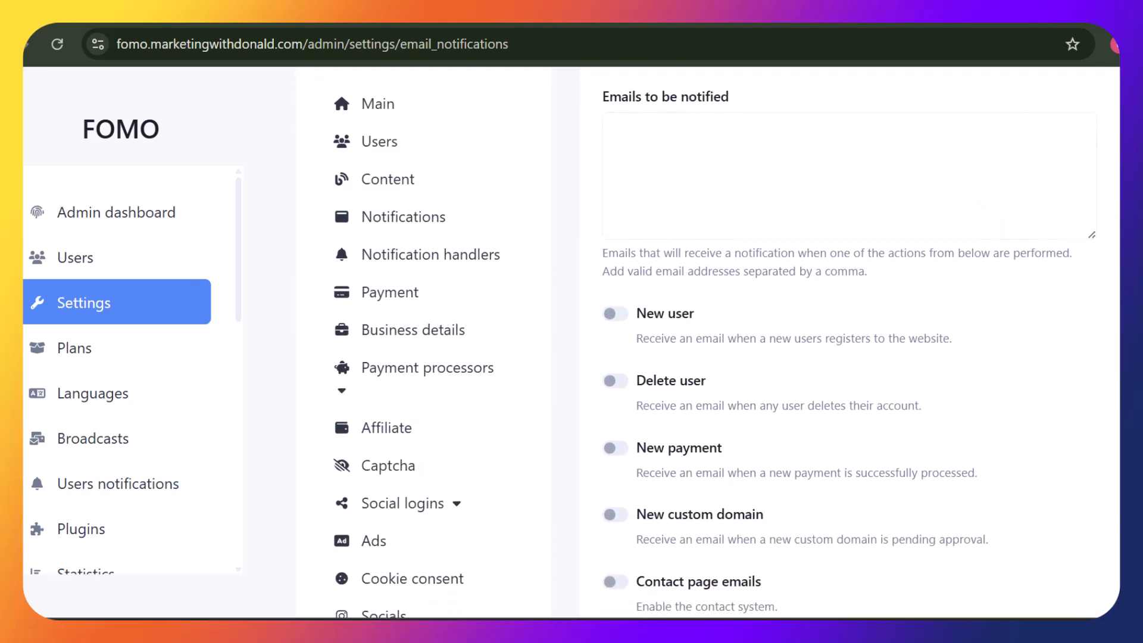
scroll(697, 341, "down", 3)
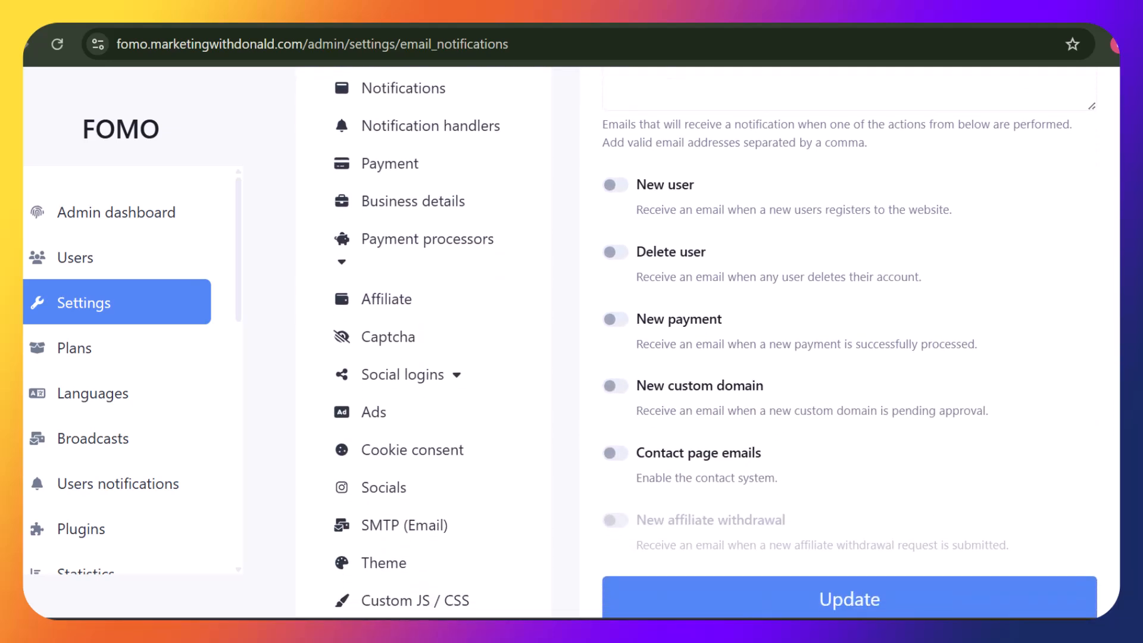
scroll(697, 341, "down", 3)
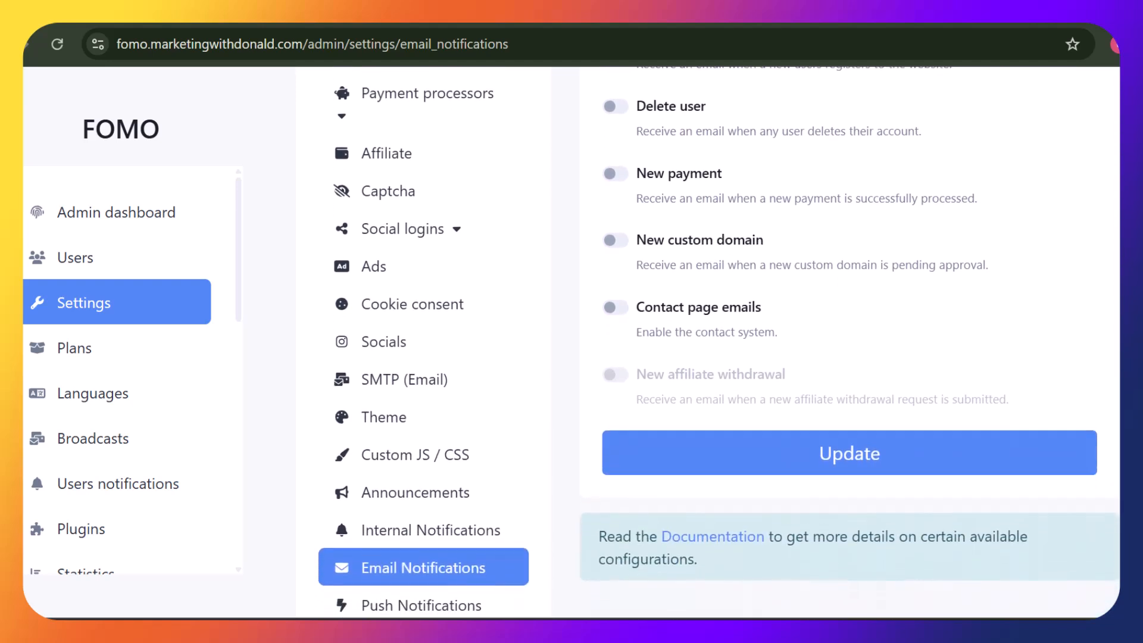
scroll(421, 279, "down", 5)
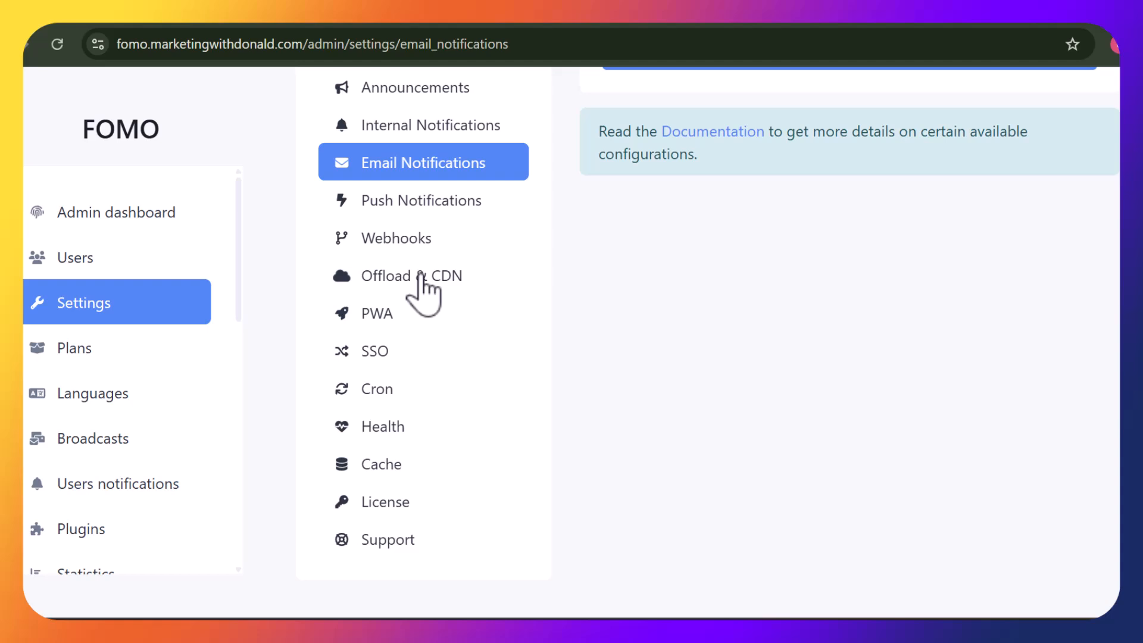
Turn on 'Accept guests as subscribers' in the Push Notifications settings
left_click(397, 215)
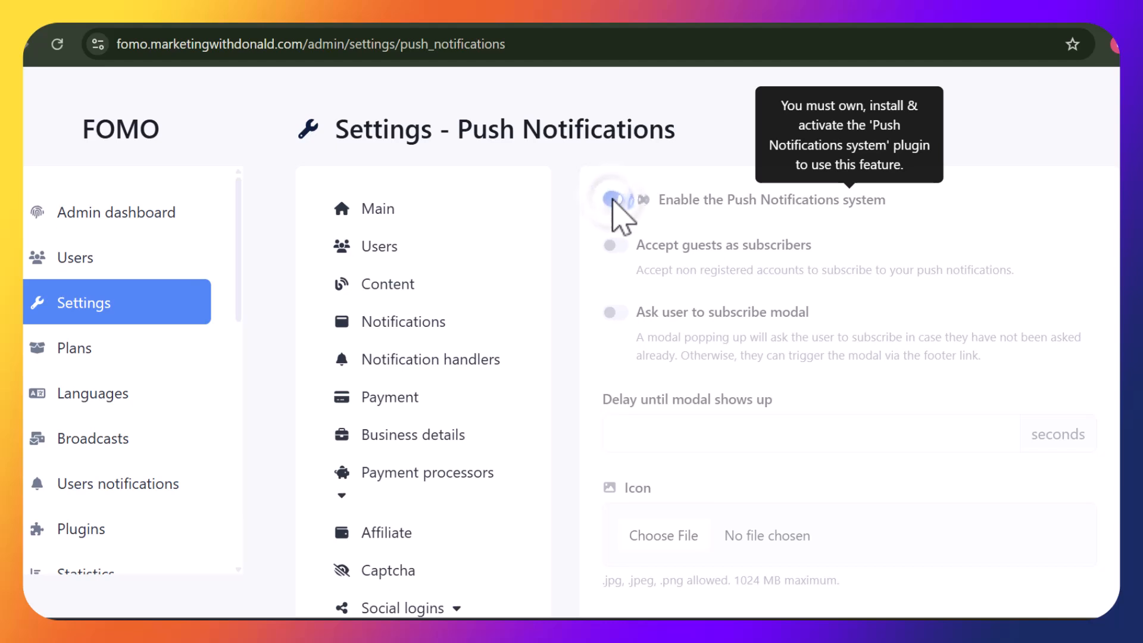
left_click(615, 249)
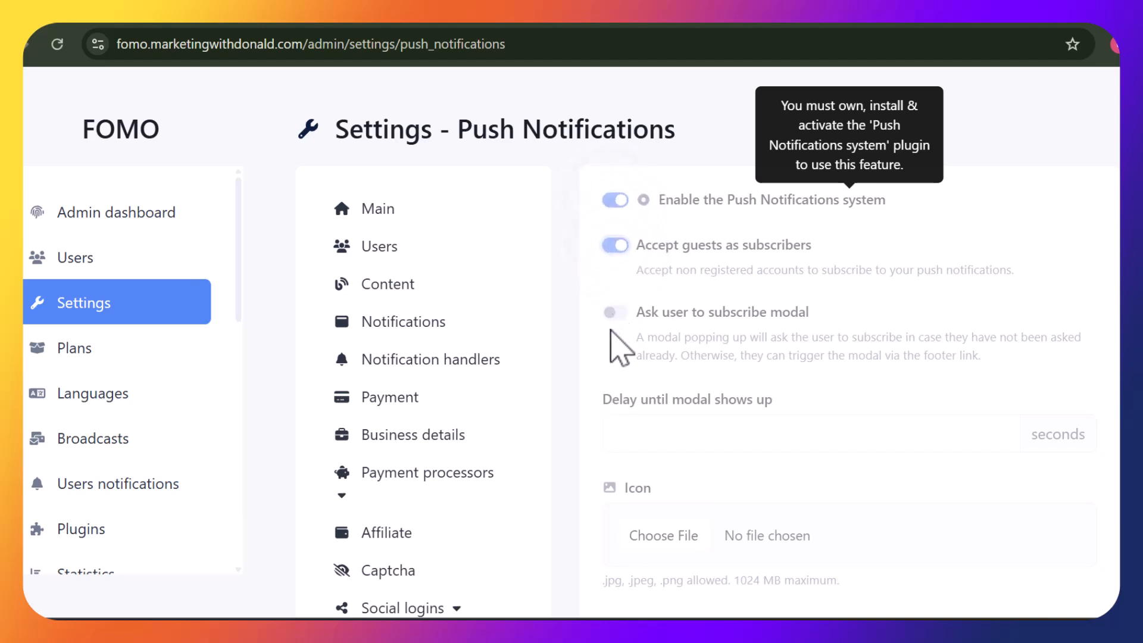
left_click_drag(590, 262, 590, 270)
scroll(590, 268, "down", 3)
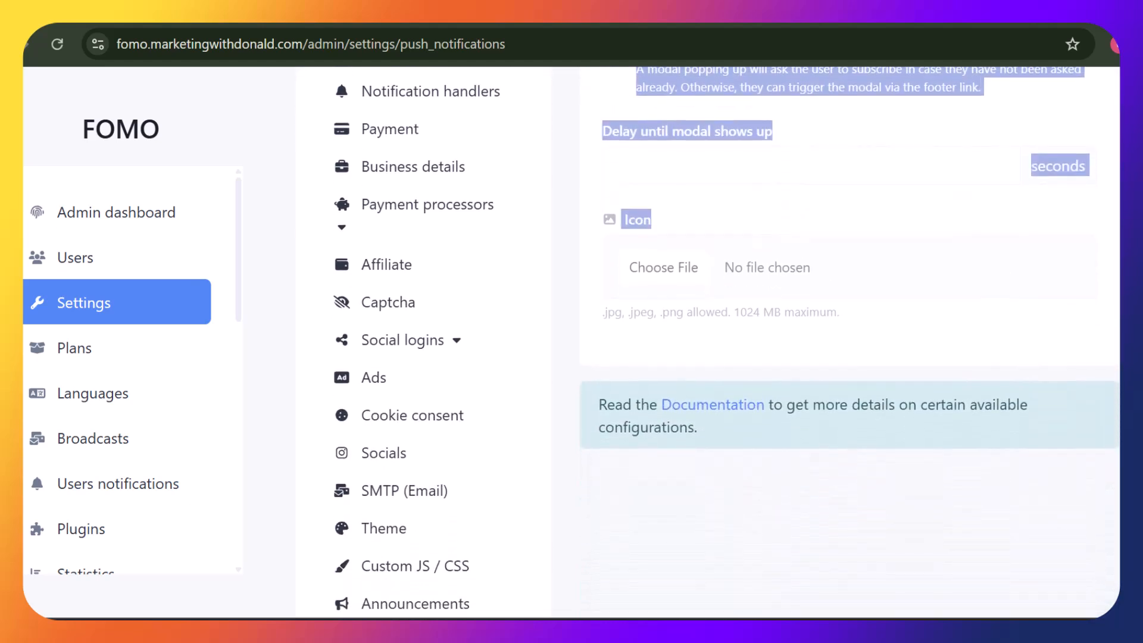
left_click(1091, 216)
scroll(726, 343, "down", 10)
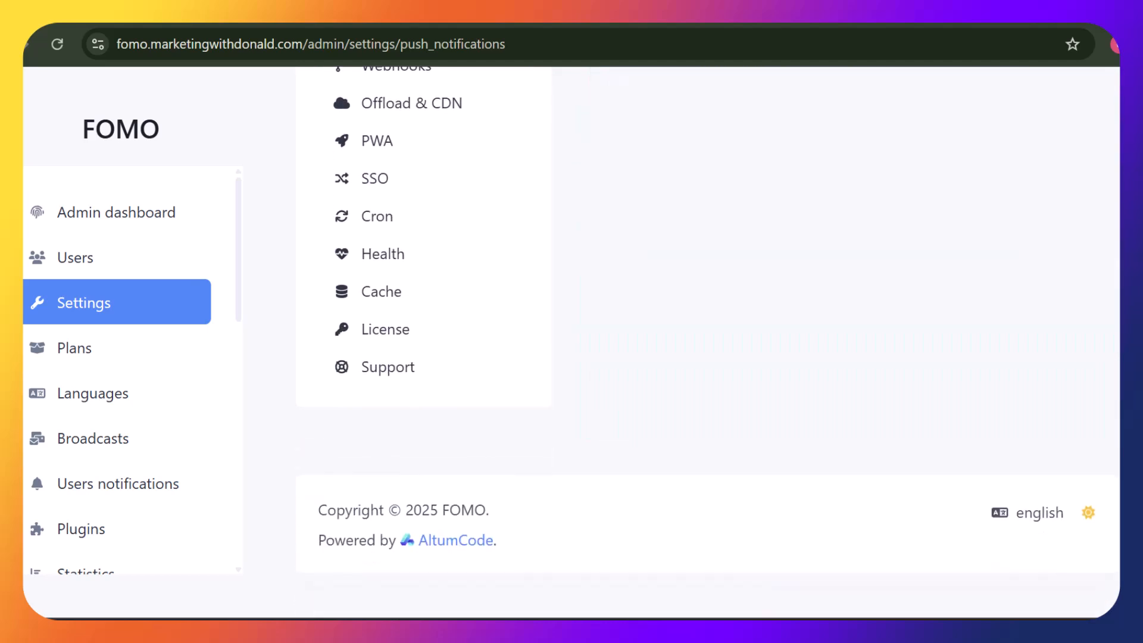
scroll(477, 455, "up", 5)
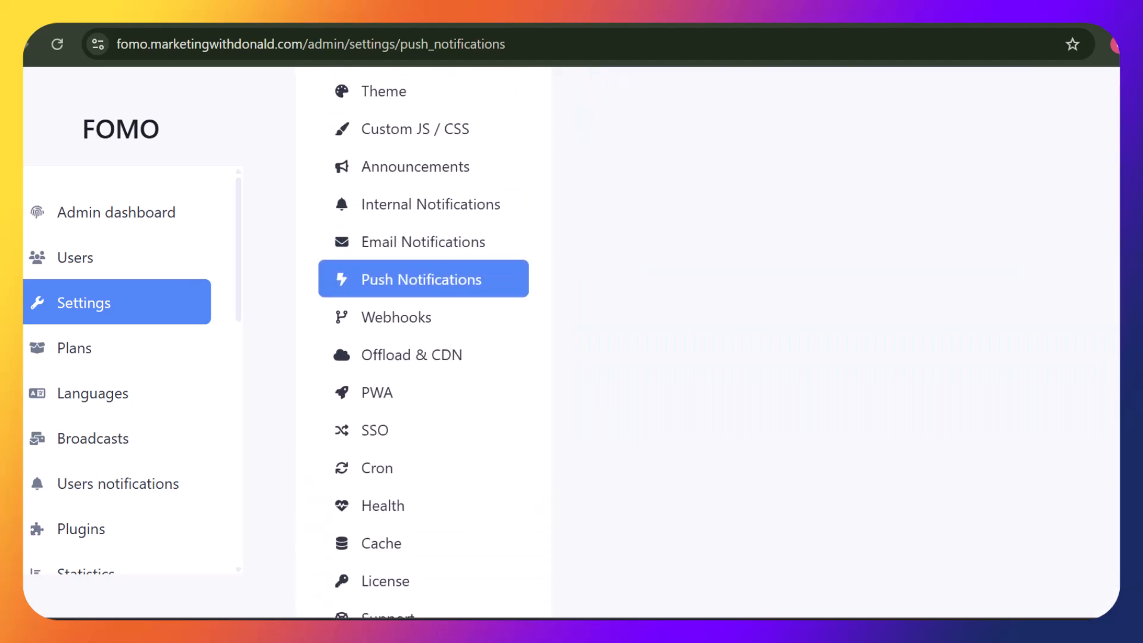
scroll(477, 455, "down", 1)
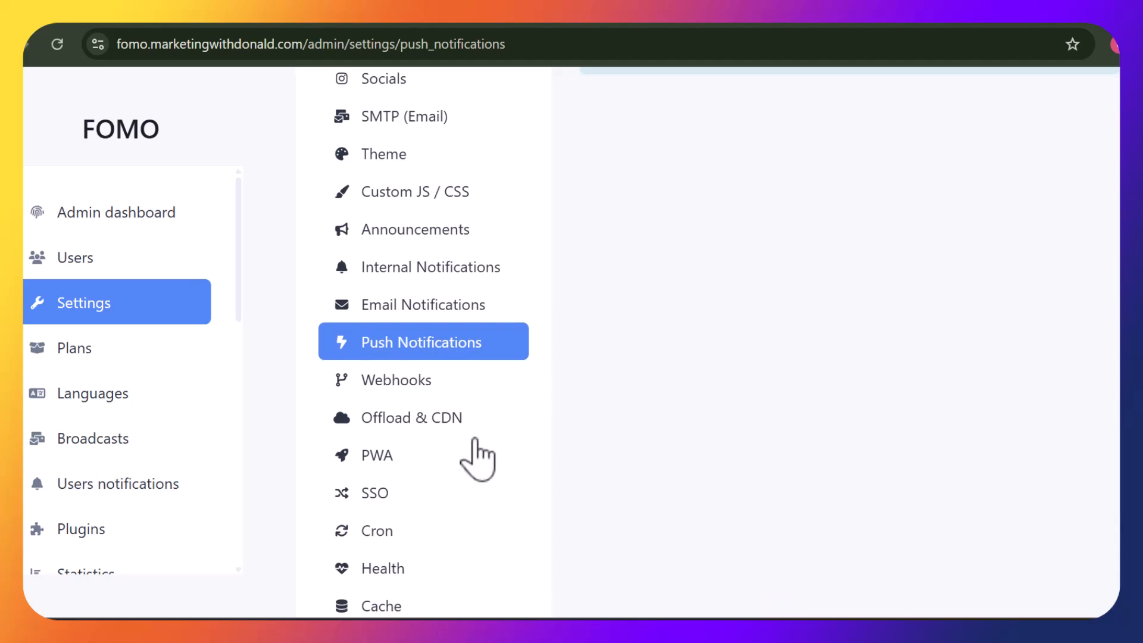
Pass through Webhooks to the PWA settings page and scroll through its form
left_click(420, 381)
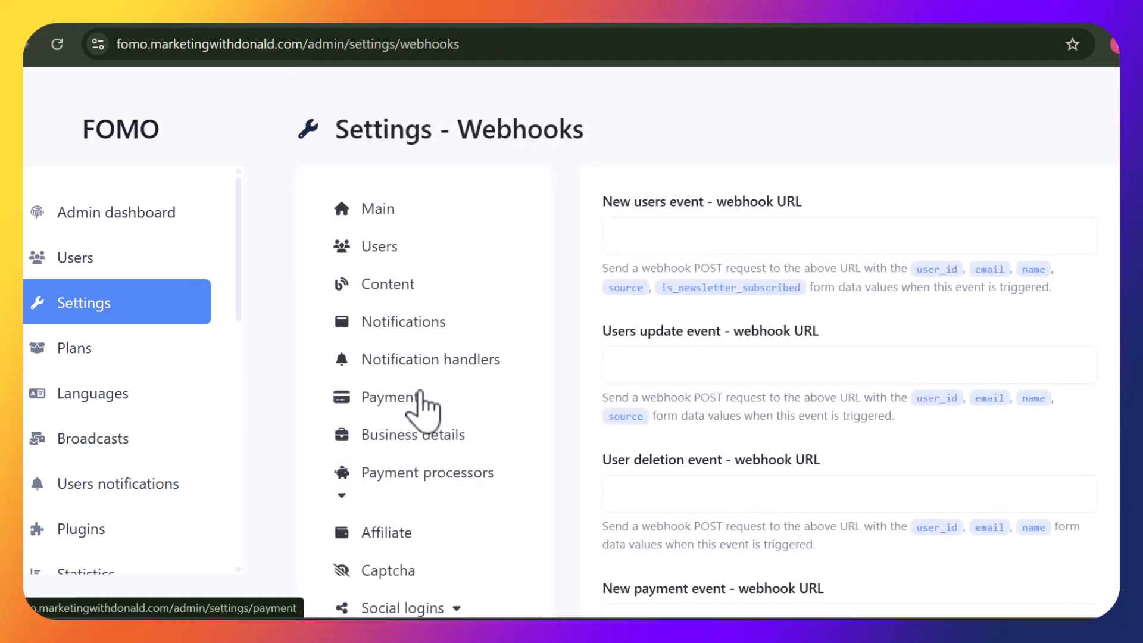
scroll(688, 351, "down", 12)
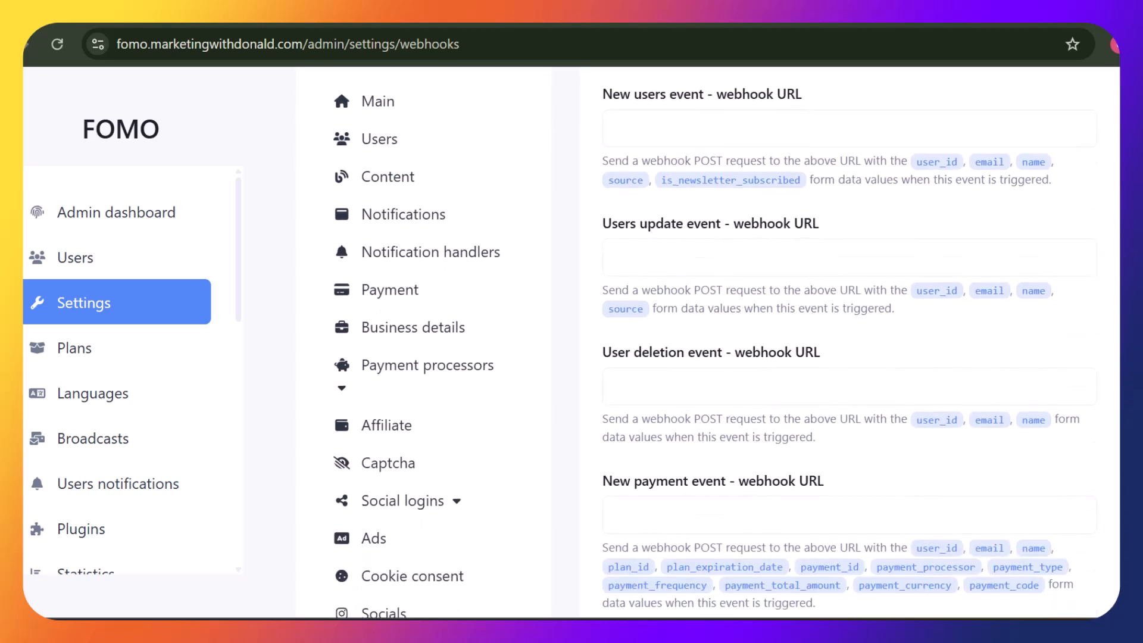
scroll(705, 342, "down", 2)
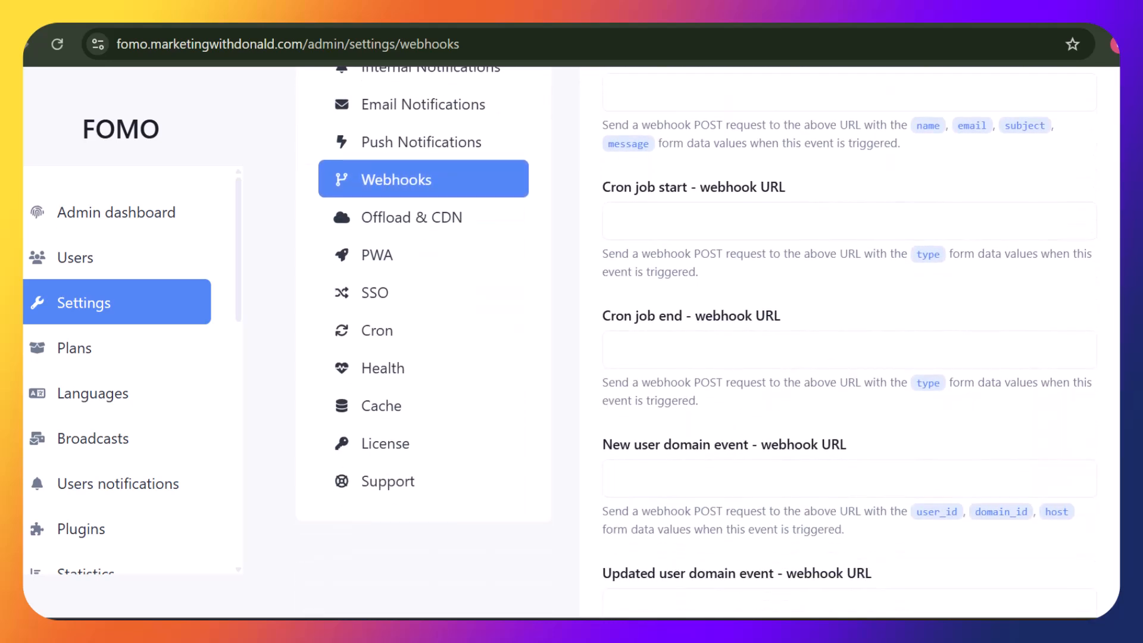
left_click(382, 256)
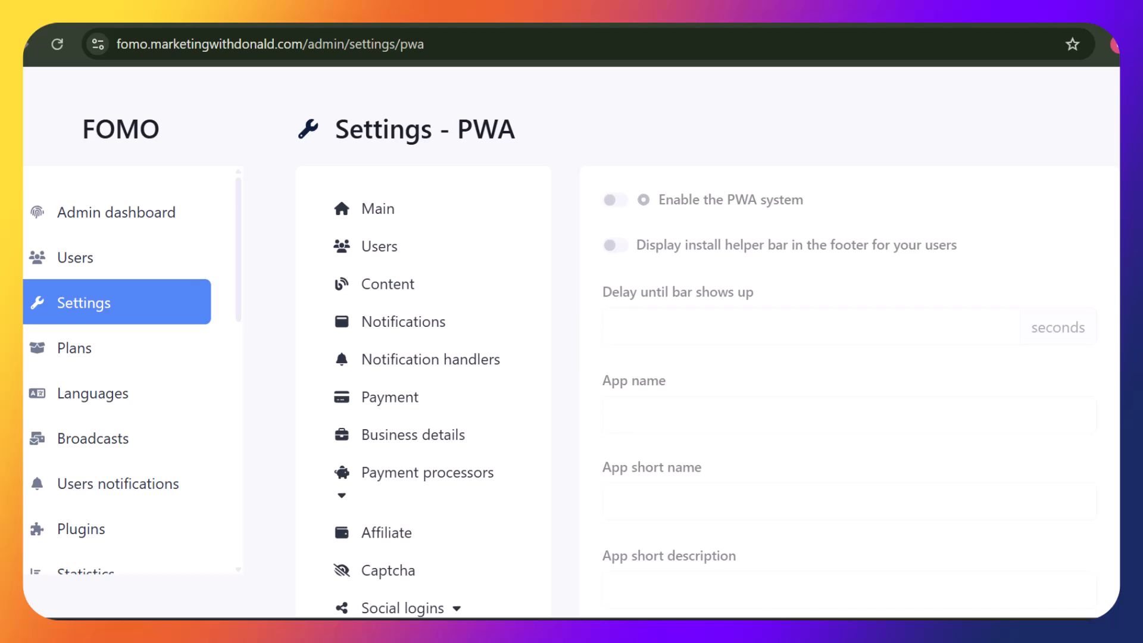
scroll(697, 342, "down", 8)
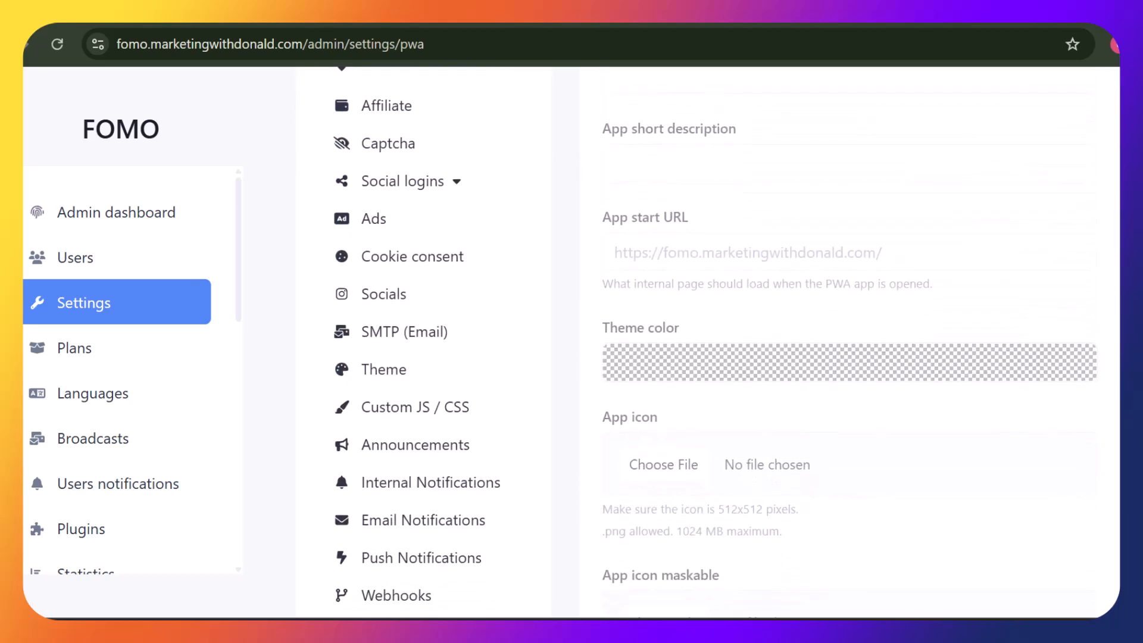
scroll(697, 342, "down", 3)
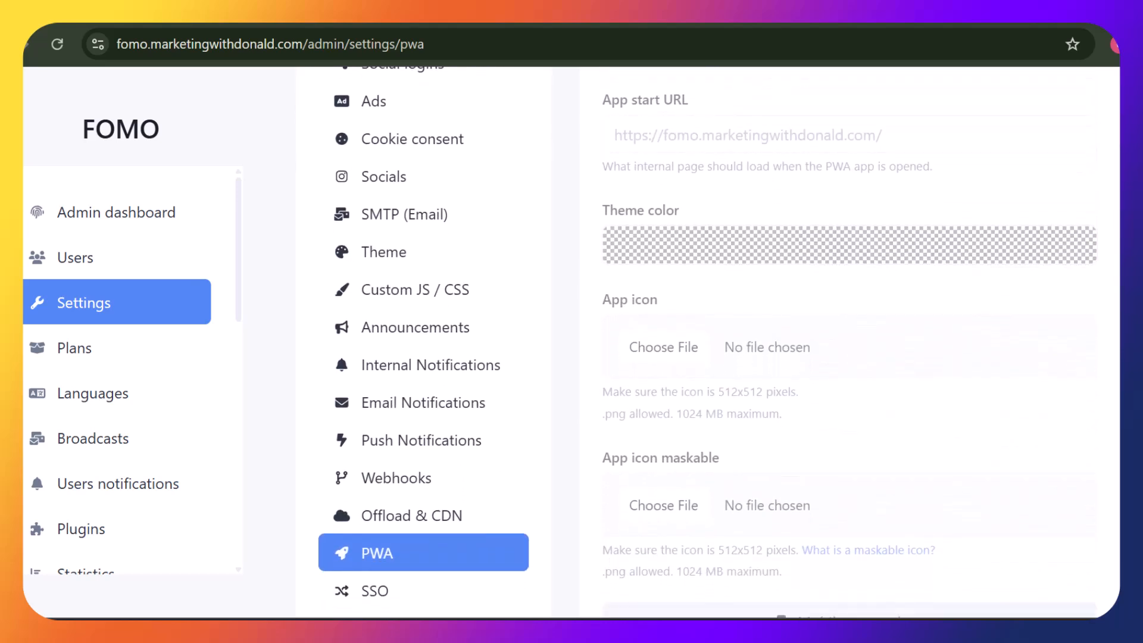
scroll(696, 342, "down", 5)
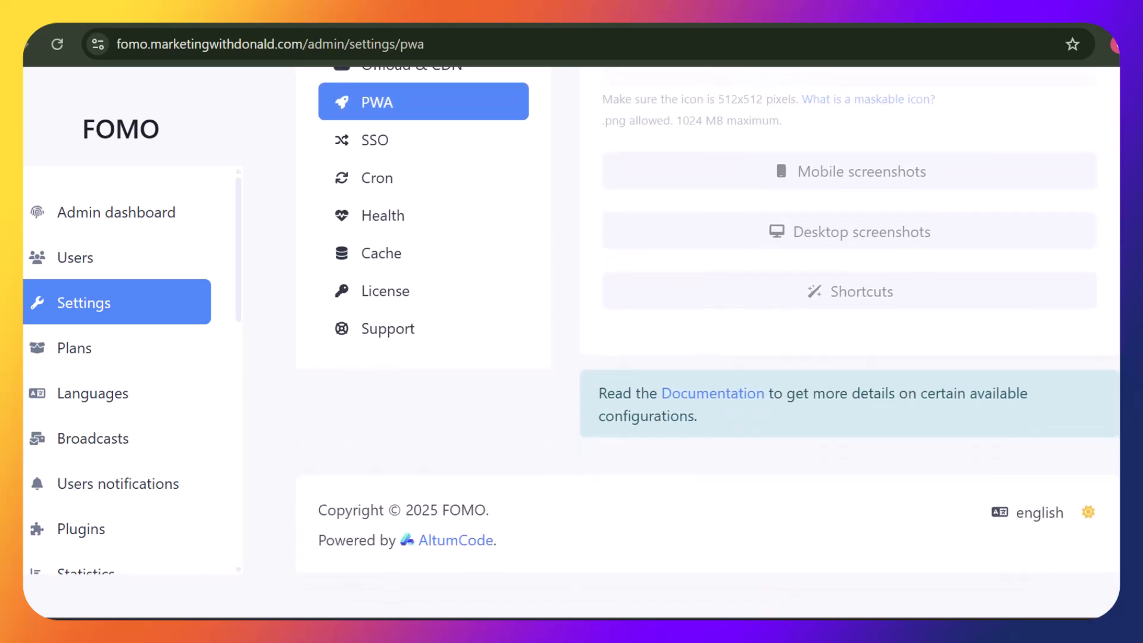
scroll(696, 343, "up", 15)
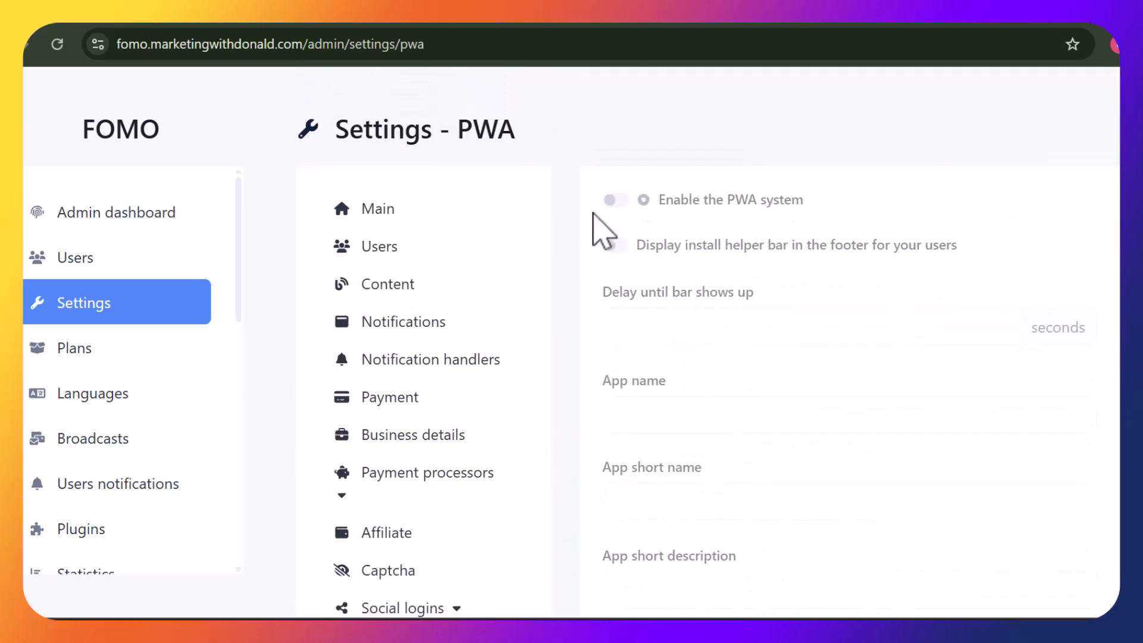
Switch on 'Enable the PWA system' and 'Display install helper bar in the footer'
left_click(619, 200)
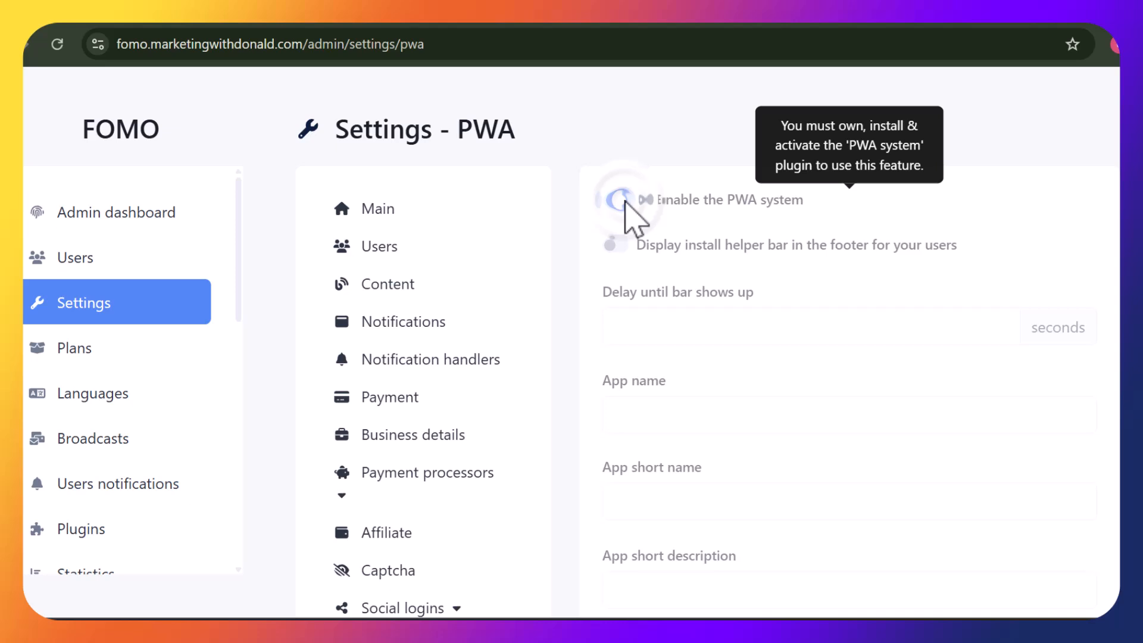
left_click(613, 247)
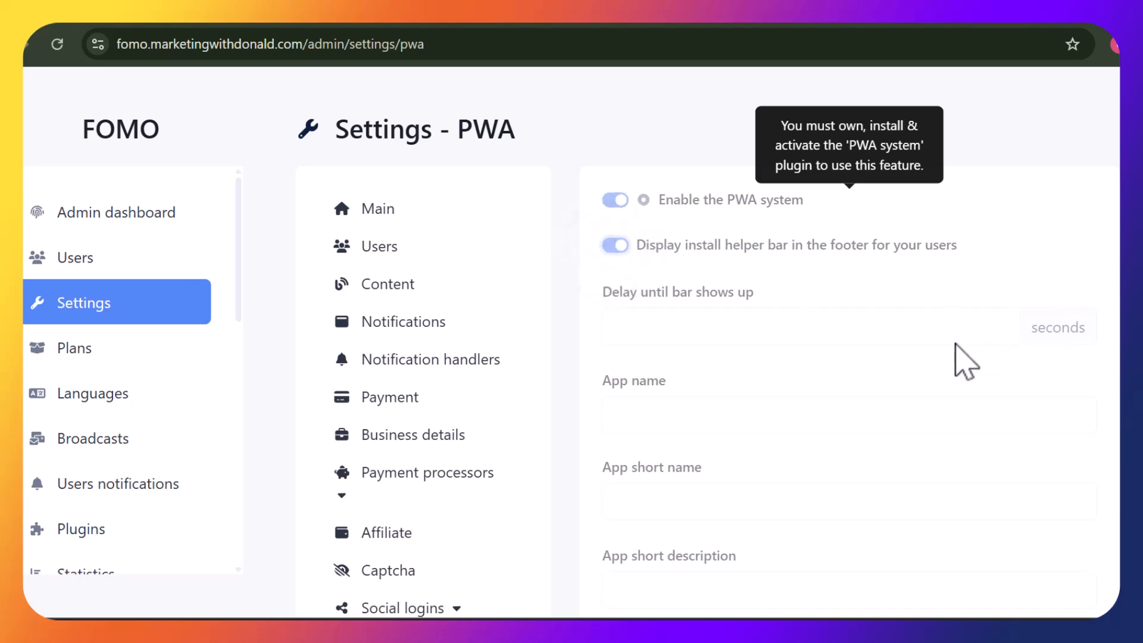
left_click(930, 328)
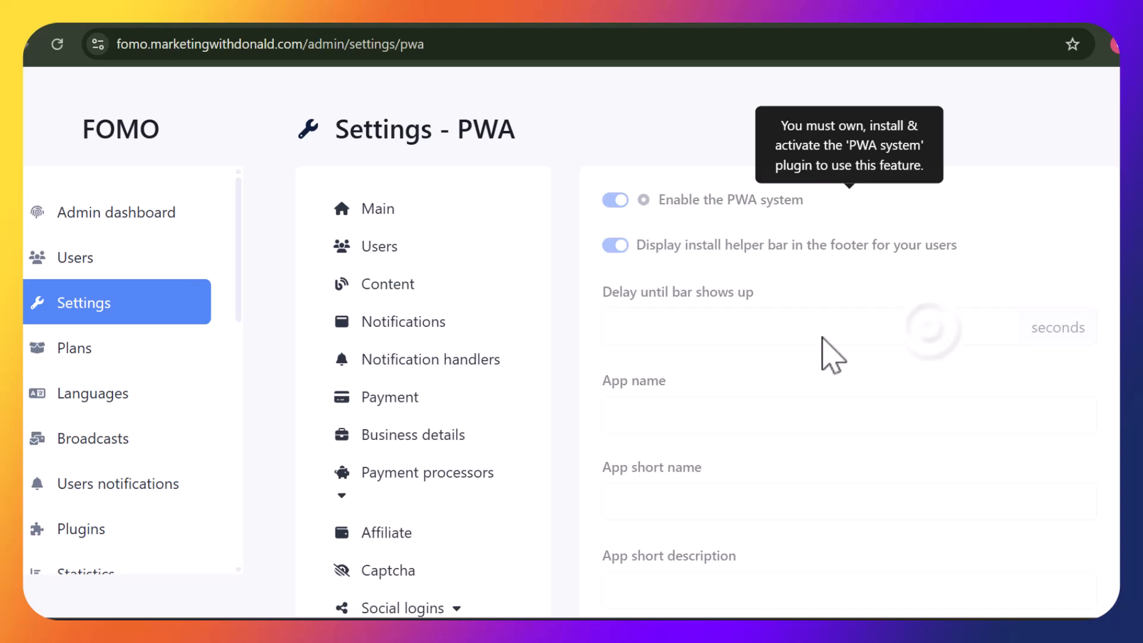
left_click(787, 337)
left_click(701, 329)
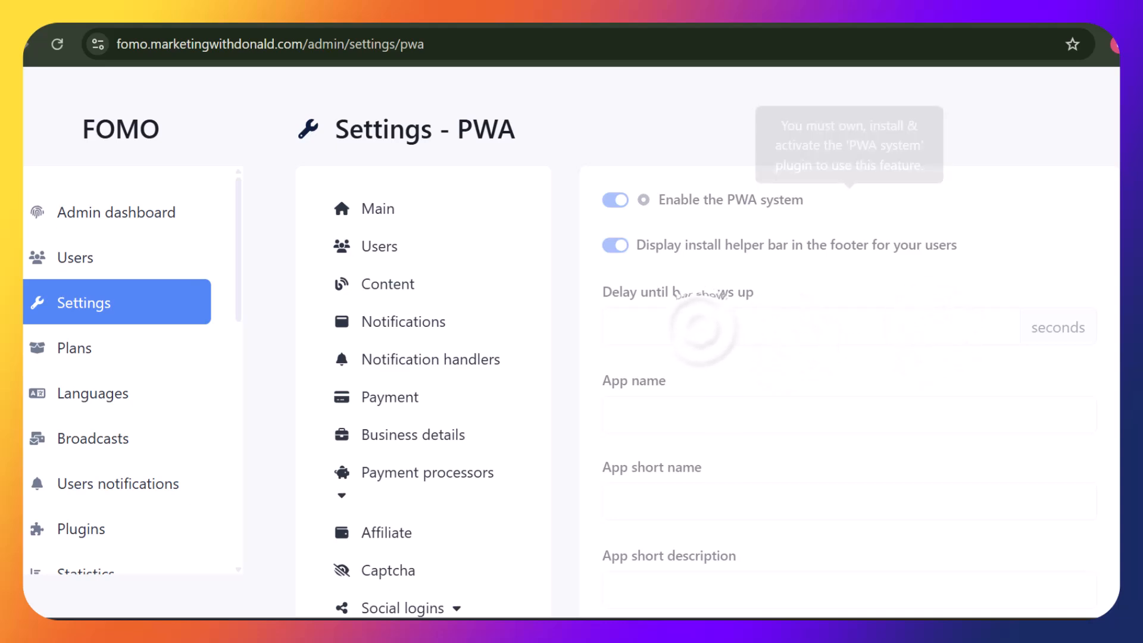
left_click(1042, 324)
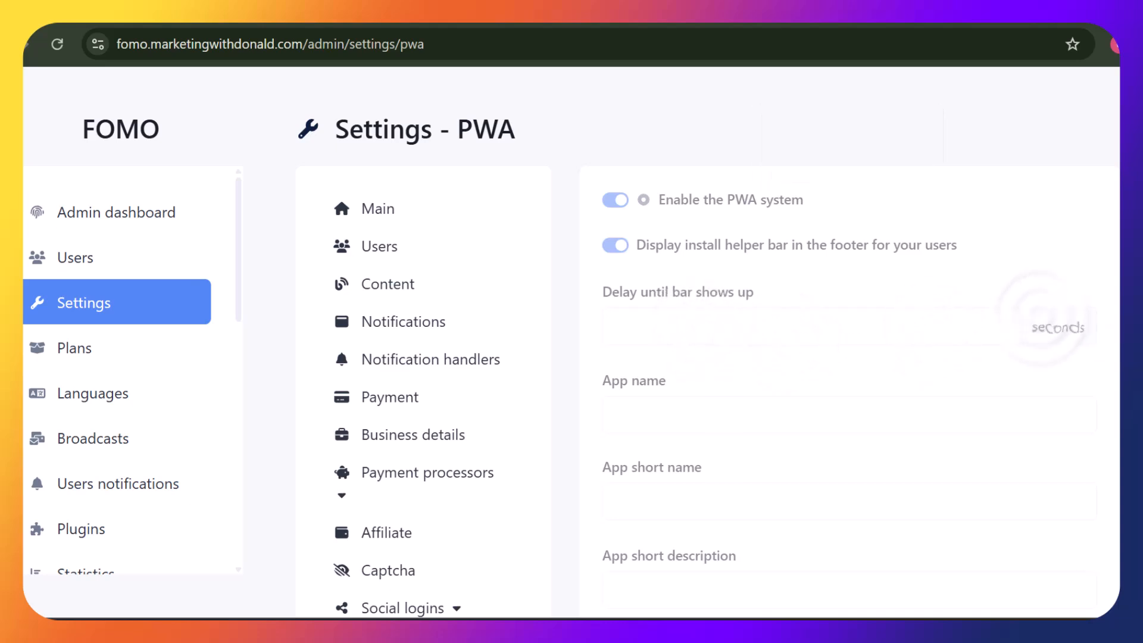
Scroll through the remaining PWA fields for app name, icons and theme colour
scroll(1050, 261, "down", 2)
left_click_drag(1047, 238, 1064, 256)
left_click(917, 306)
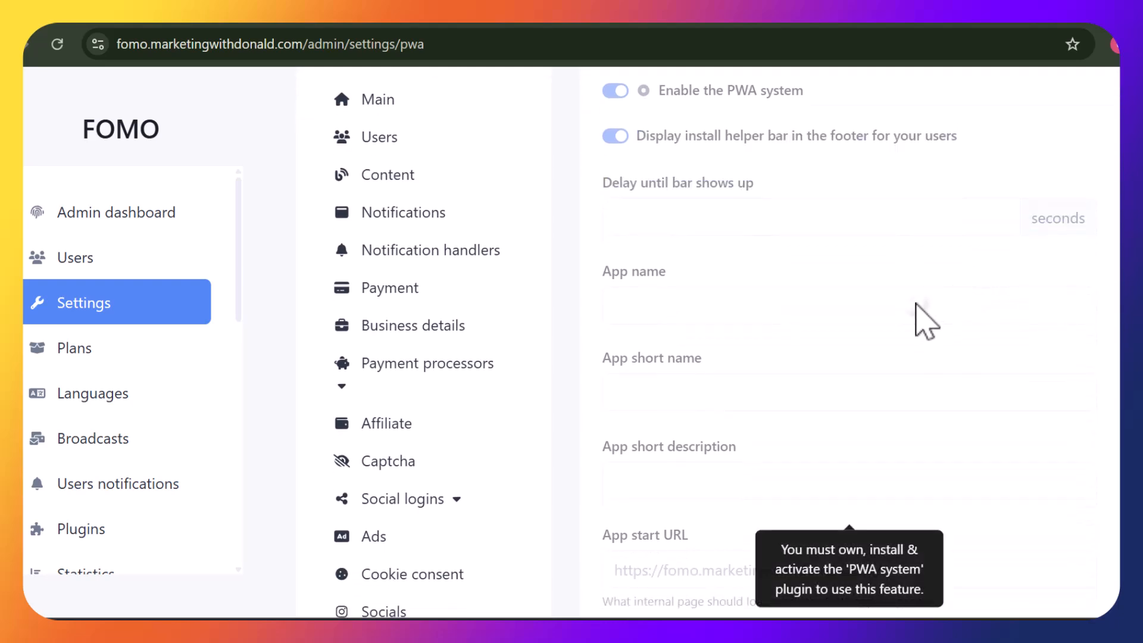
left_click(904, 315)
scroll(714, 343, "down", 6)
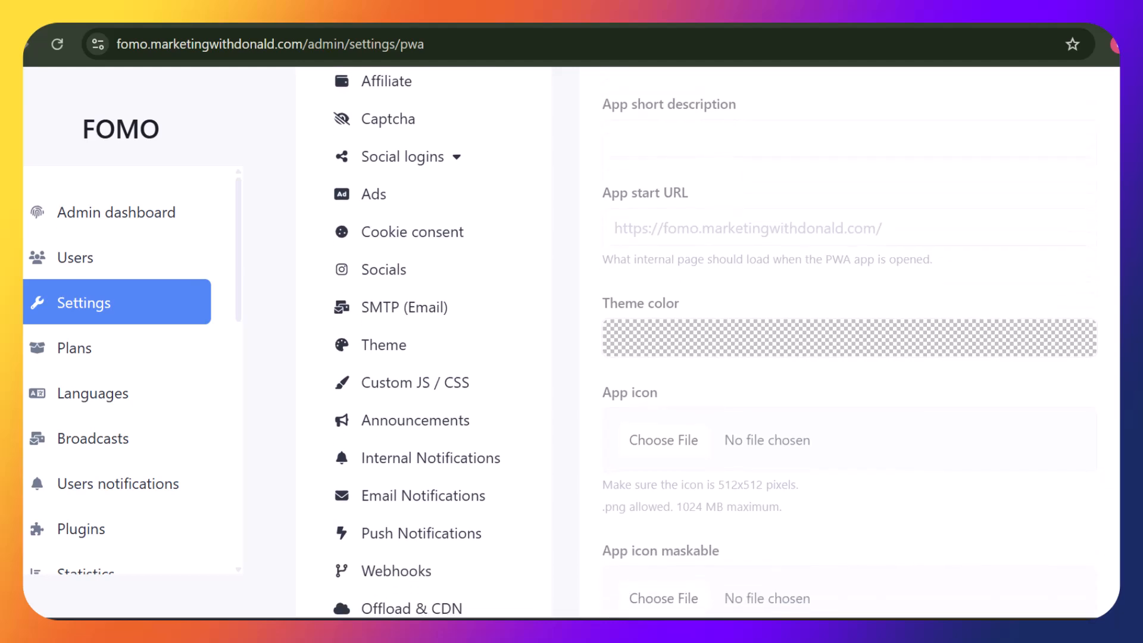
scroll(714, 342, "up", 3)
scroll(714, 342, "down", 7)
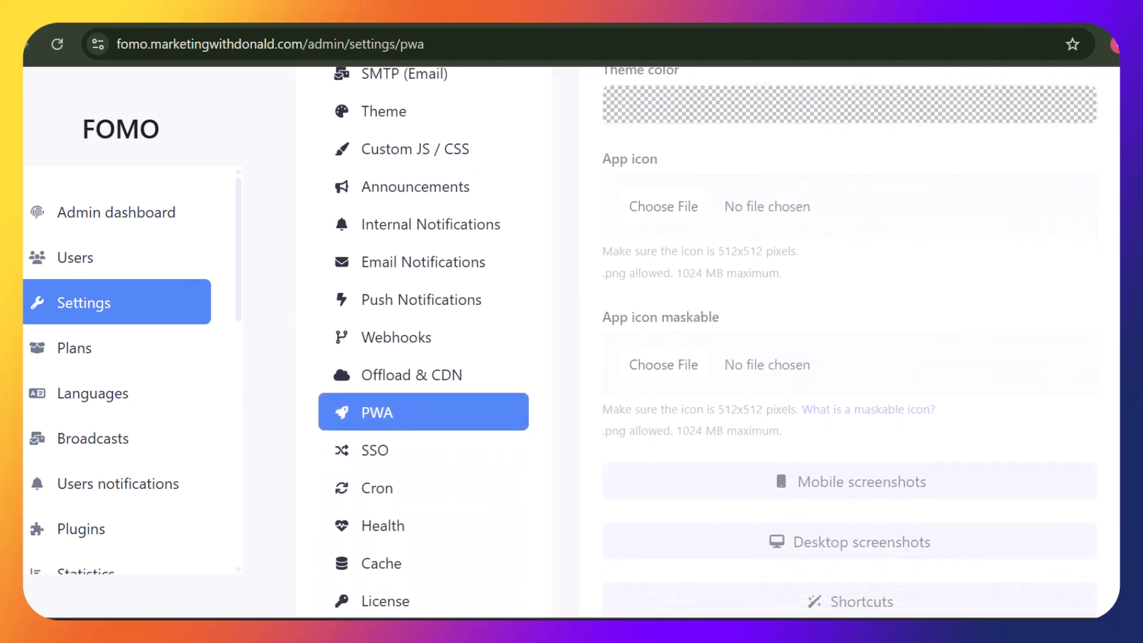
scroll(715, 342, "down", 5)
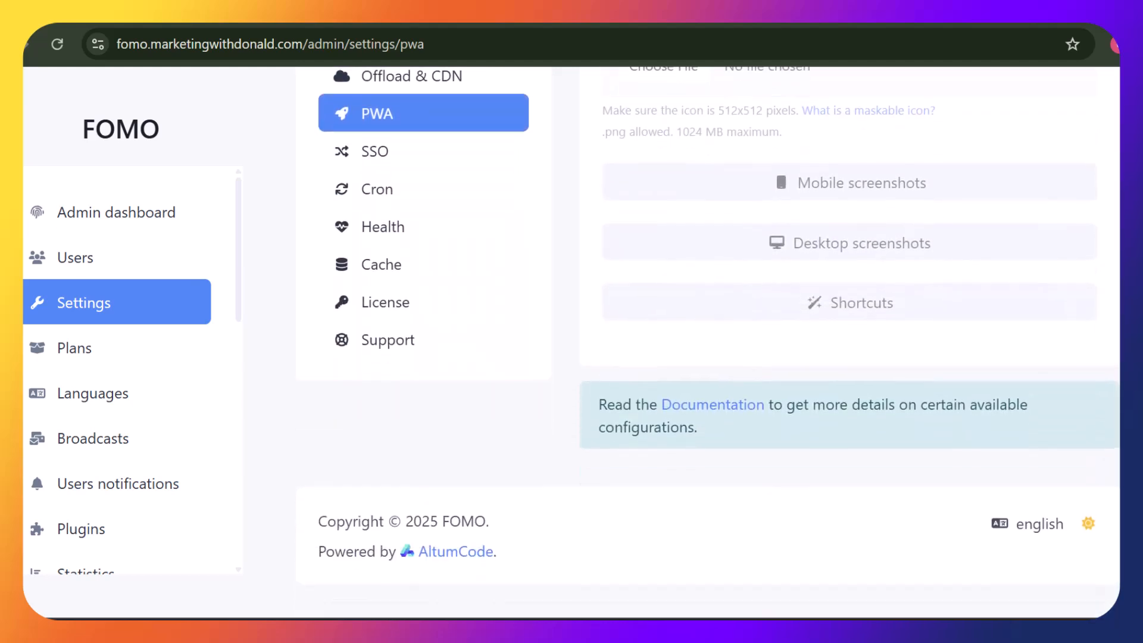
Pass through the SSO settings to the Cron settings page
left_click(366, 143)
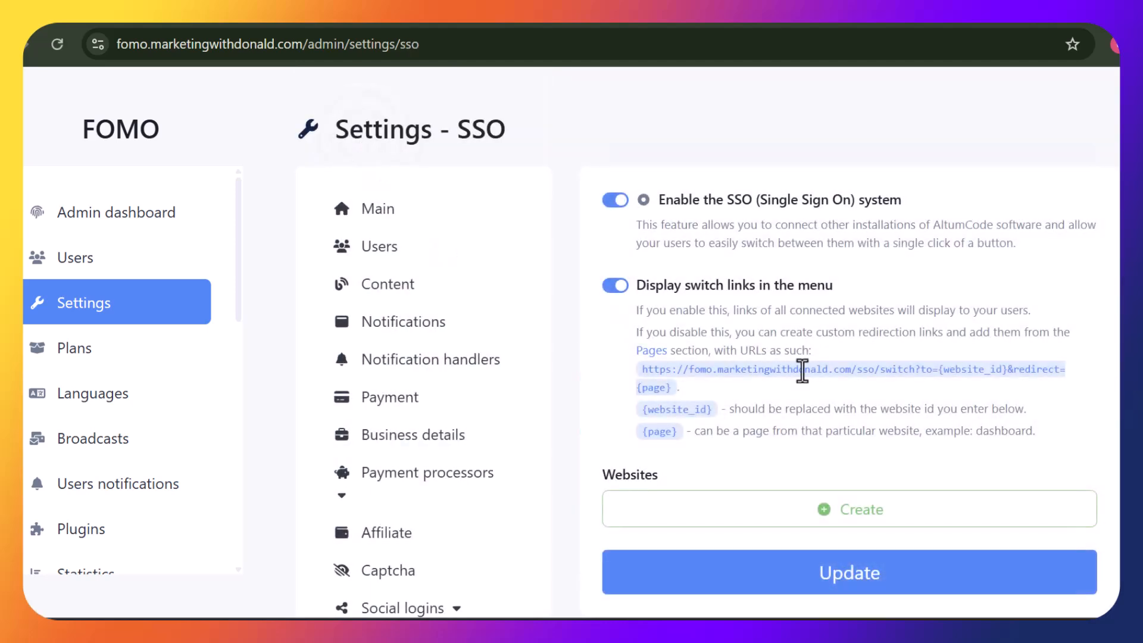
scroll(836, 484, "down", 14)
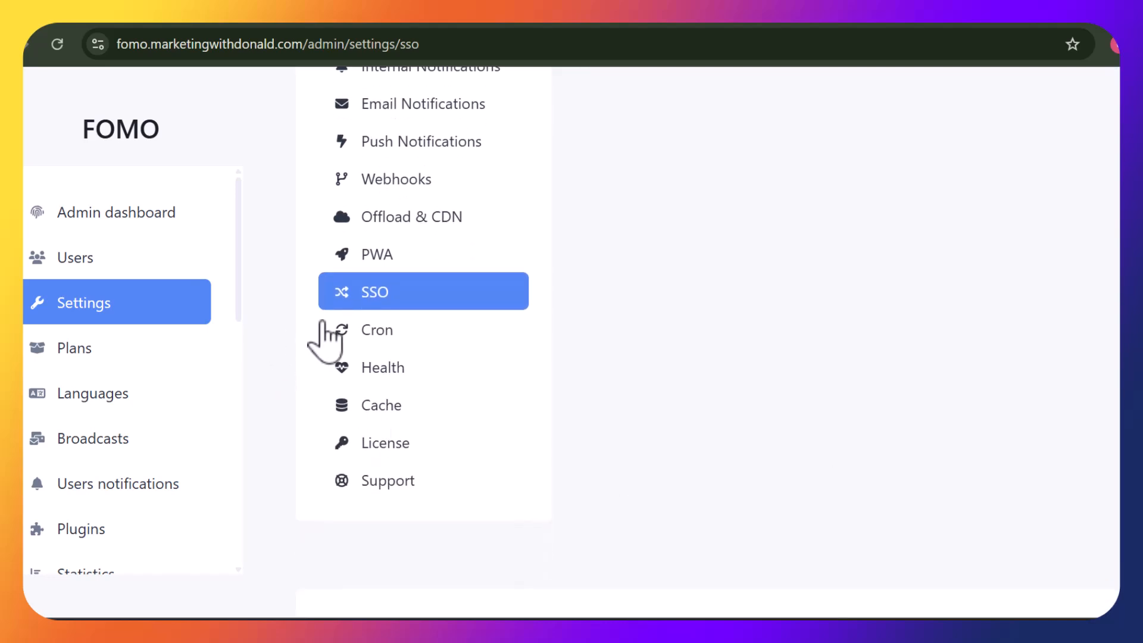
left_click(374, 330)
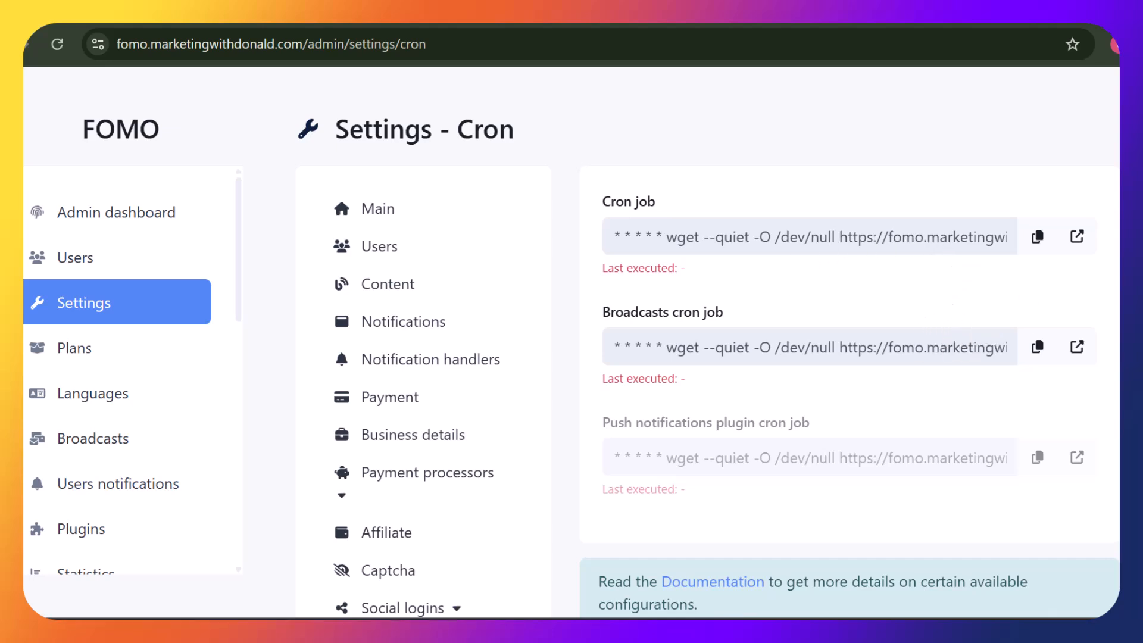
Select the main Cron job command and copy it to the clipboard
left_click_drag(1107, 205, 1107, 345)
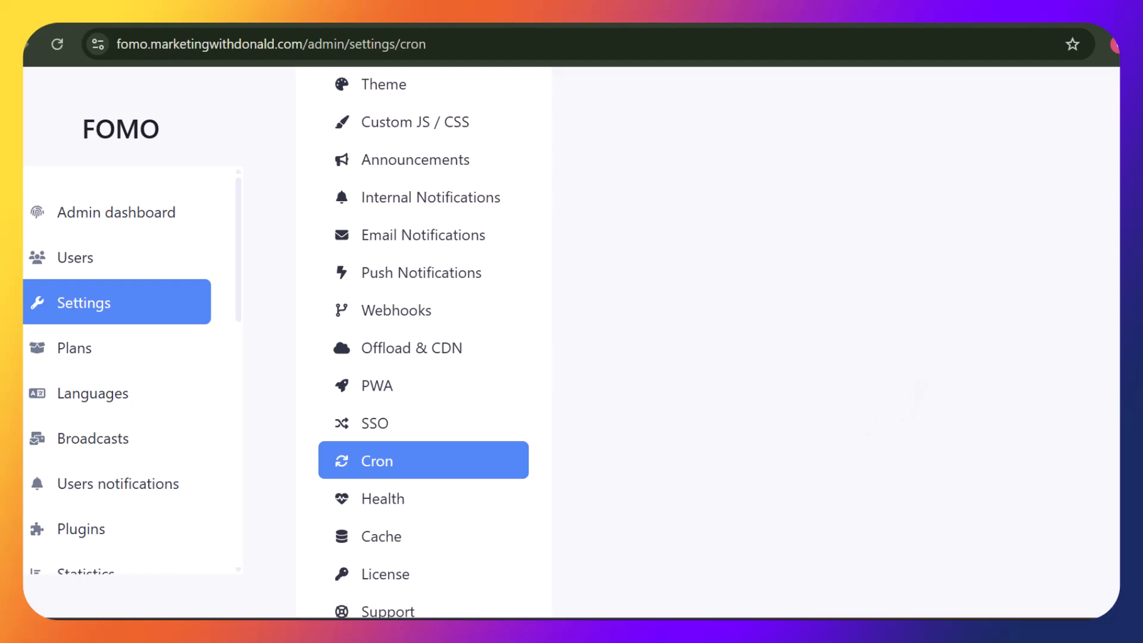
scroll(1095, 179, "up", 6)
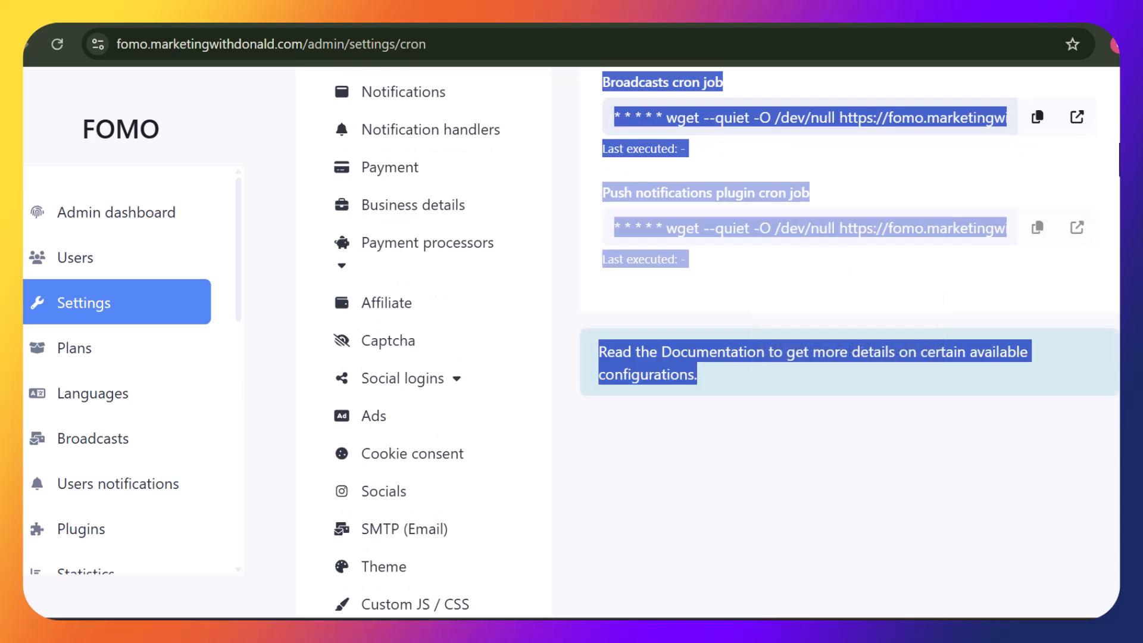
left_click(1120, 147)
scroll(709, 343, "up", 3)
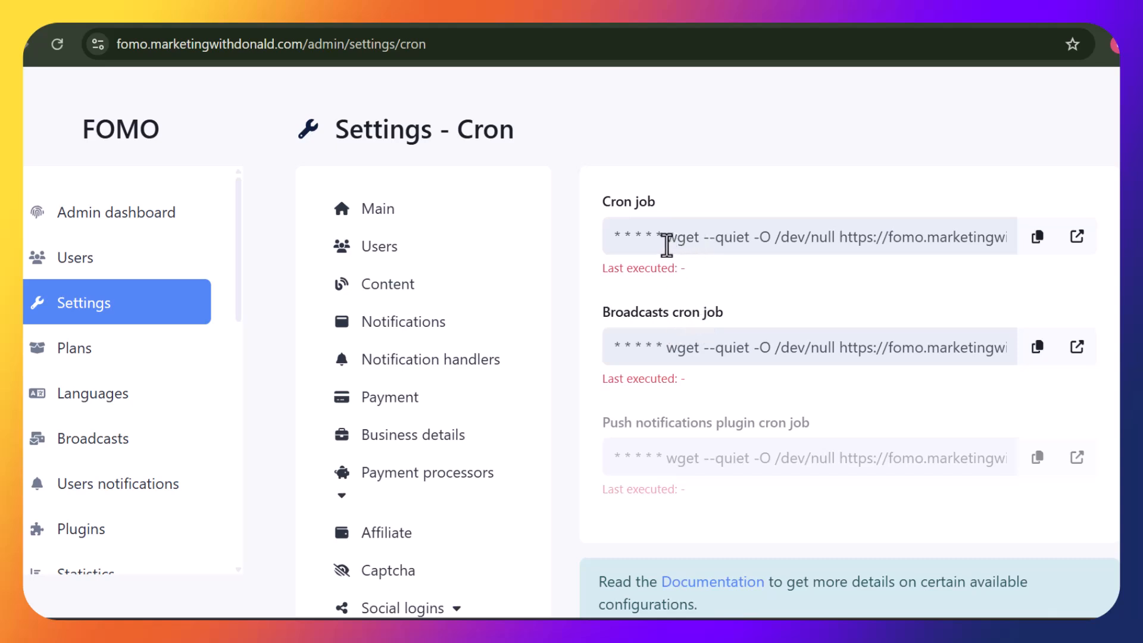
left_click_drag(666, 237, 1015, 244)
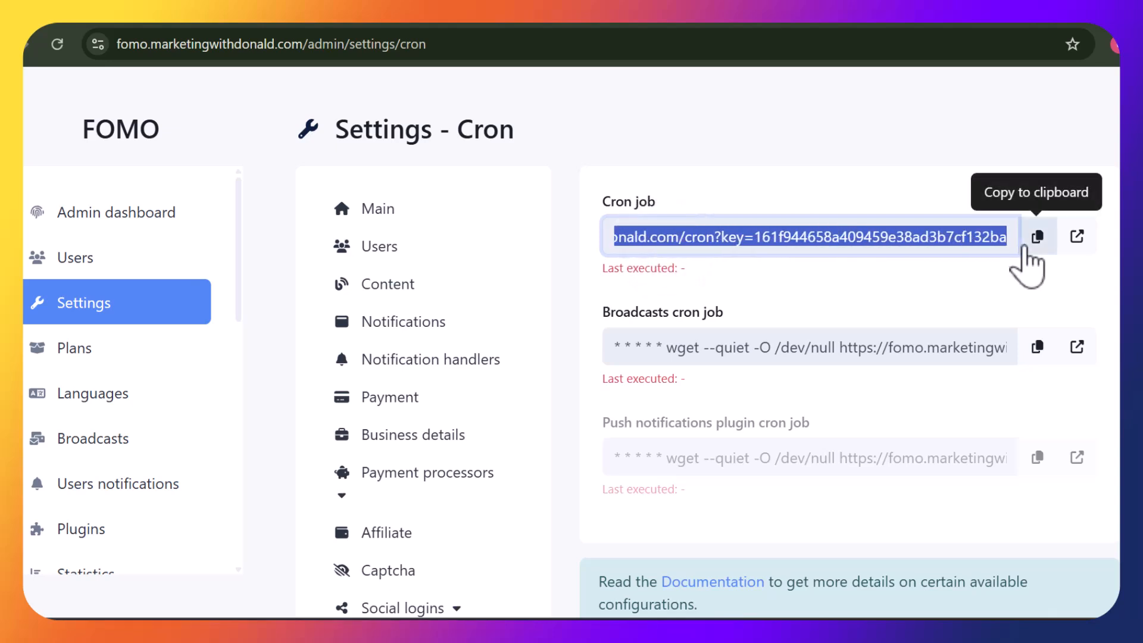
left_click(1037, 241)
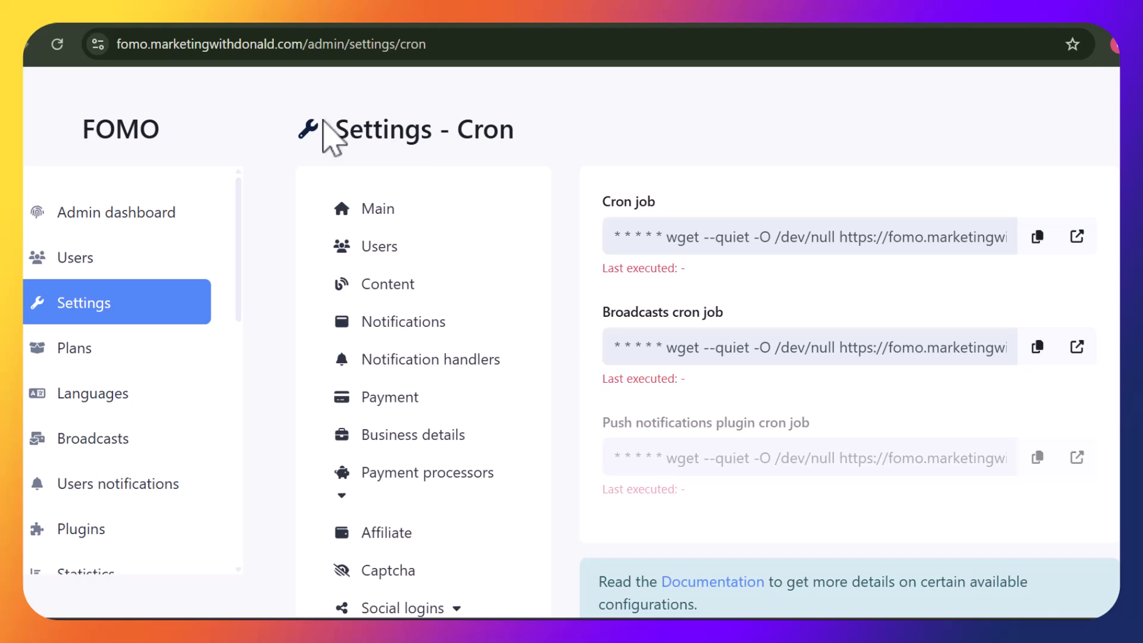
Go to the cPanel Tools home page and scroll to the Advanced section listing Cron Jobs
left_click(293, 21)
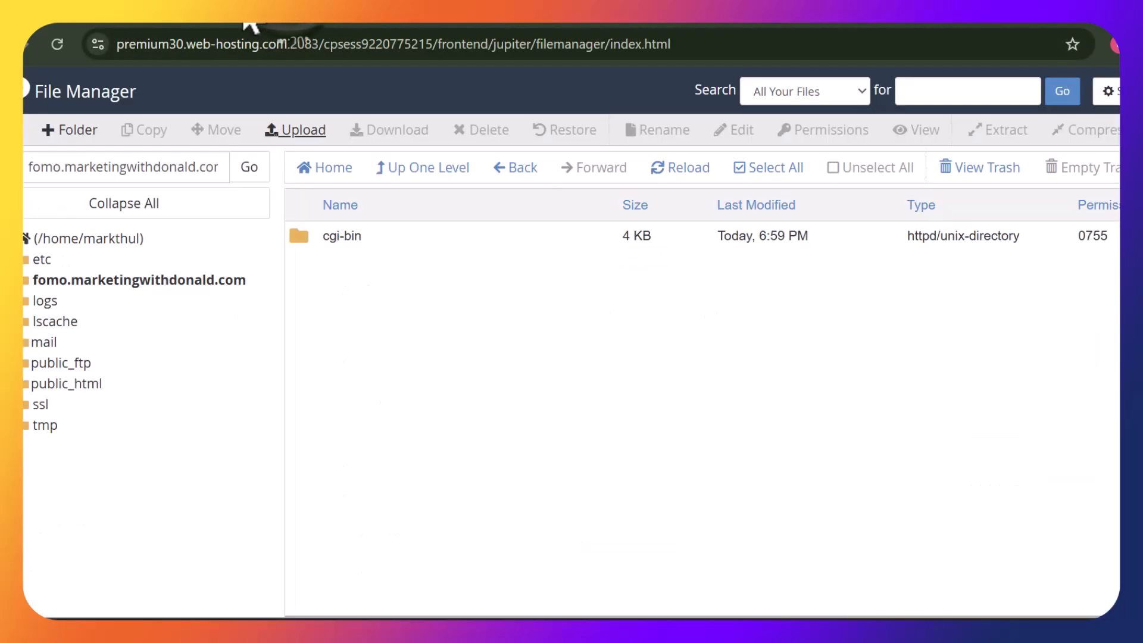
left_click(197, 24)
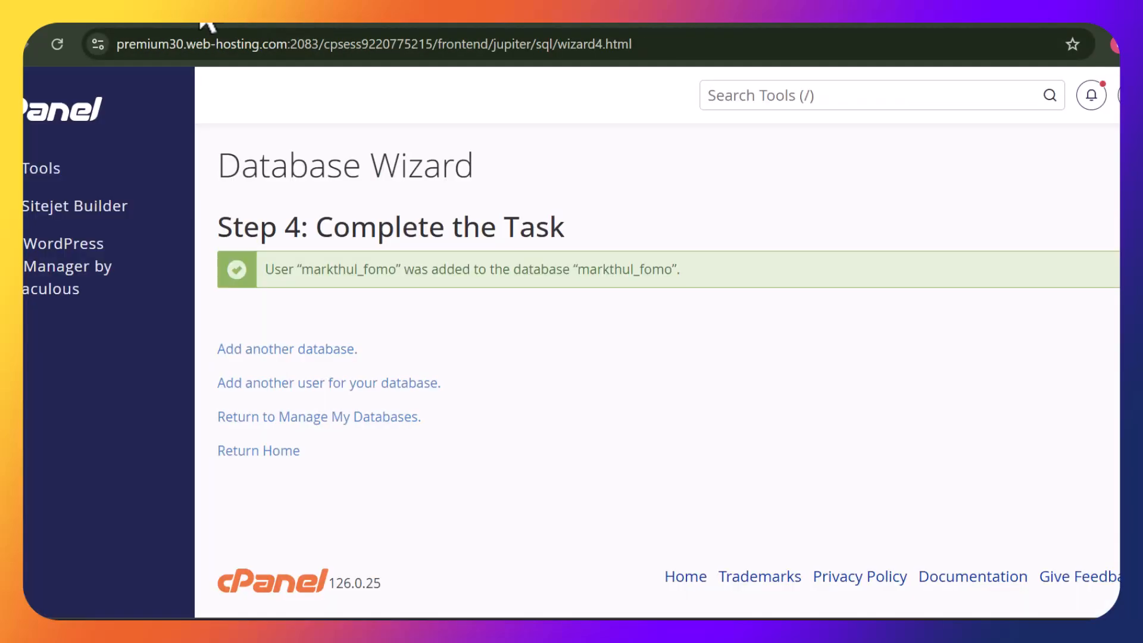
left_click(36, 173)
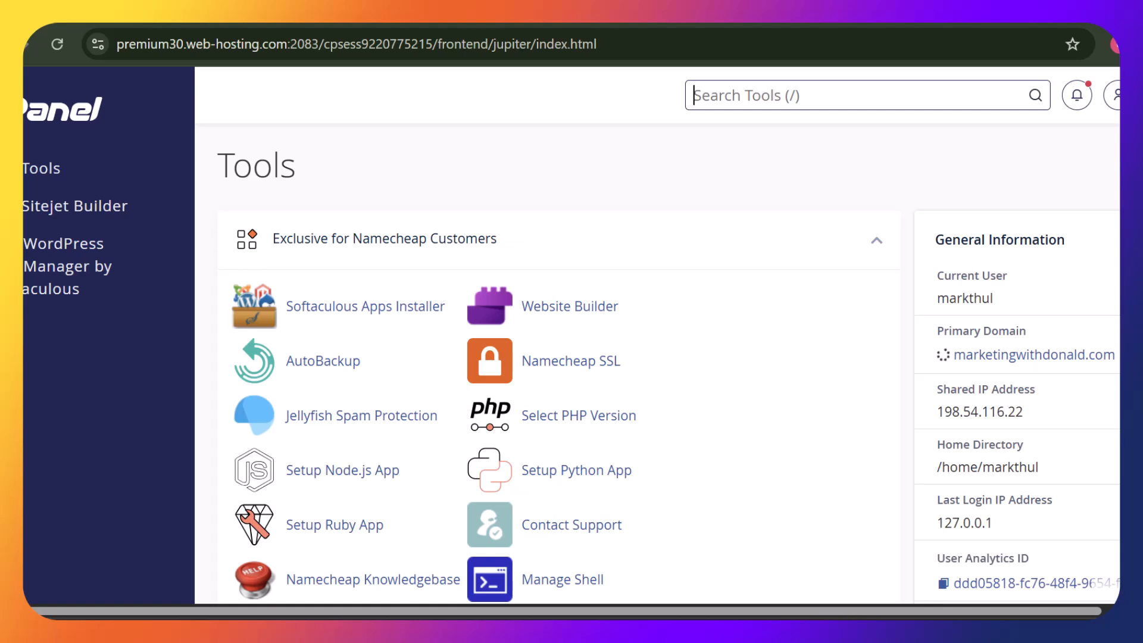
scroll(559, 386, "down", 18)
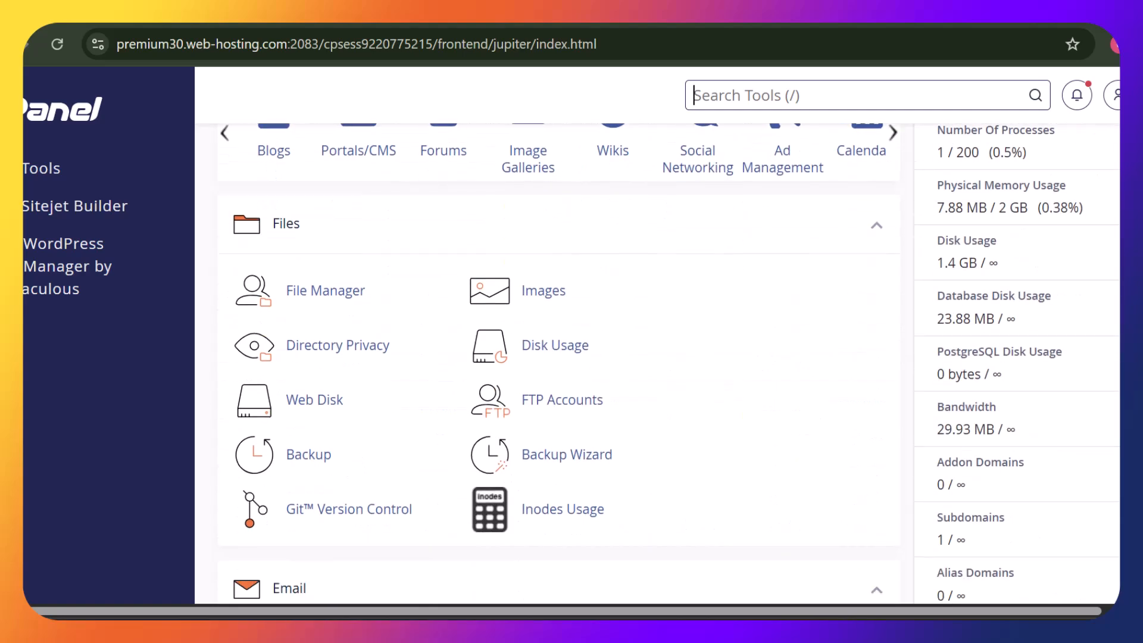
scroll(559, 387, "down", 12)
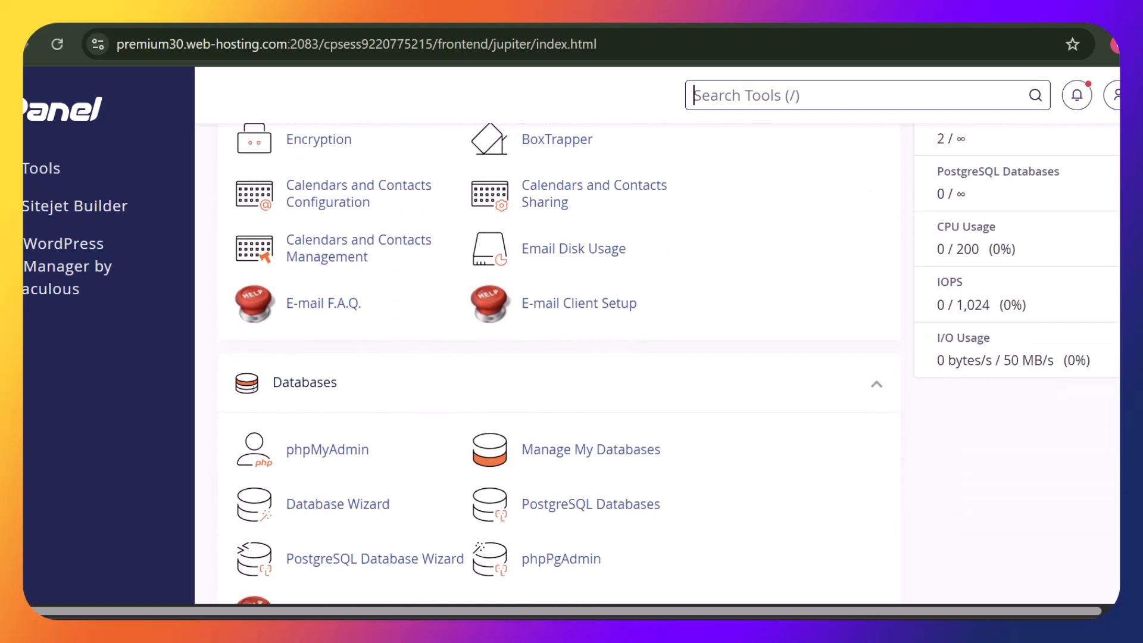
scroll(559, 387, "down", 15)
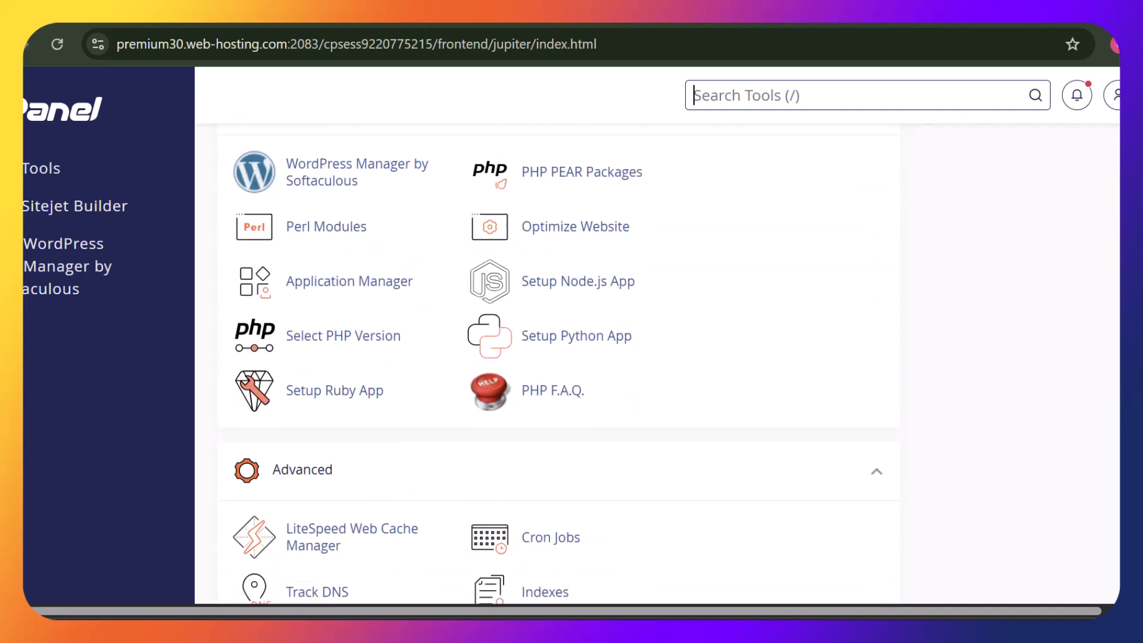
scroll(558, 387, "down", 5)
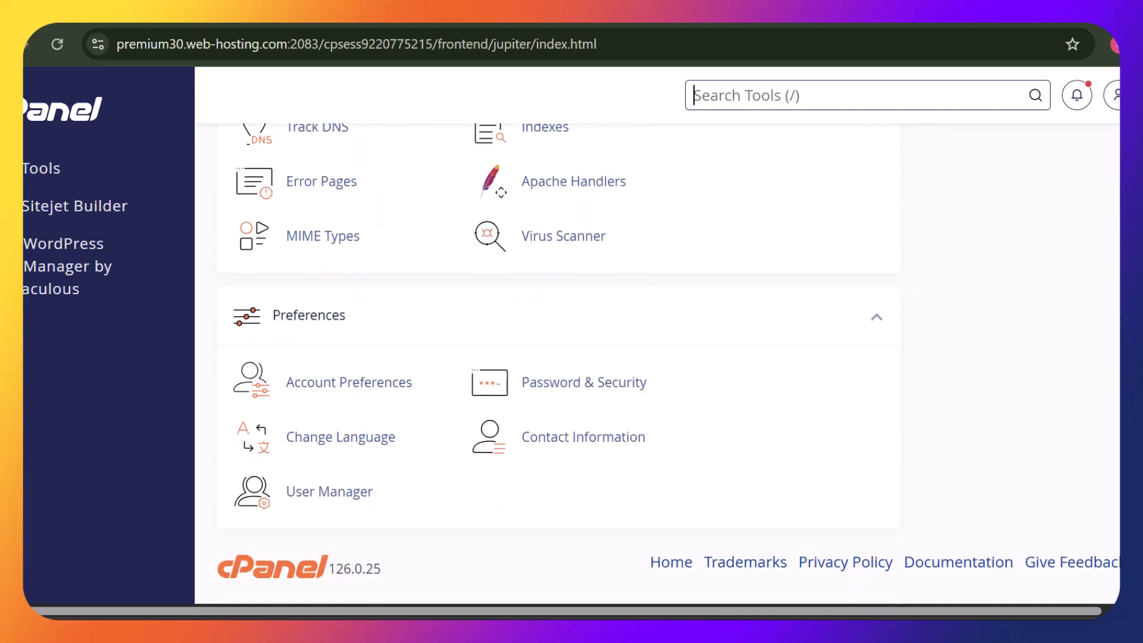
scroll(559, 387, "up", 3)
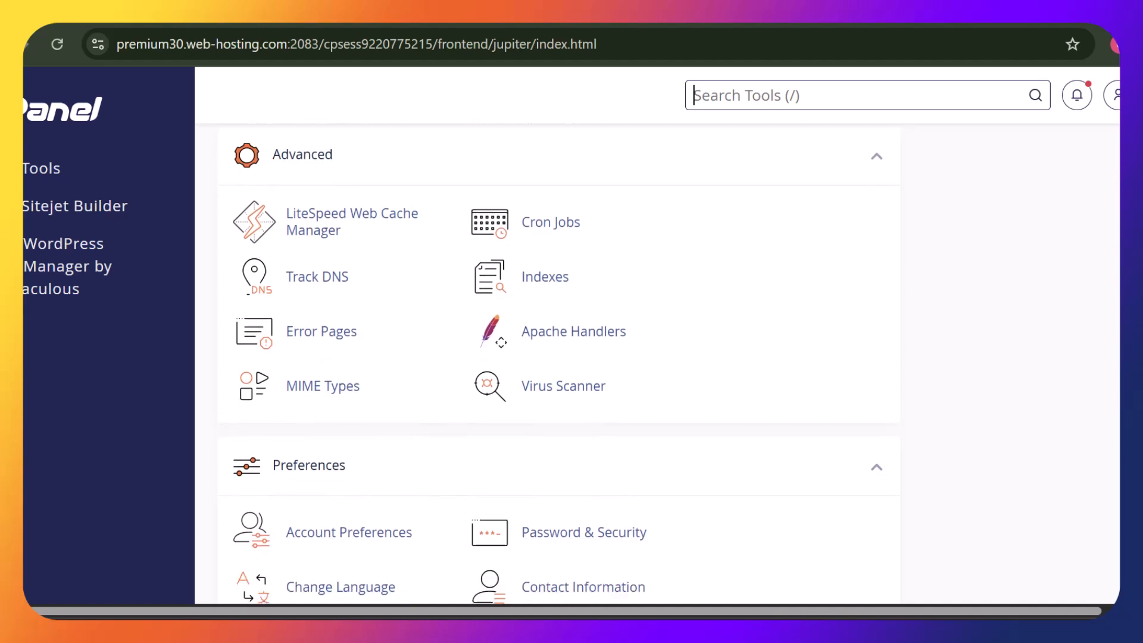
scroll(559, 387, "down", 3)
scroll(559, 386, "up", 1)
scroll(559, 387, "up", 6)
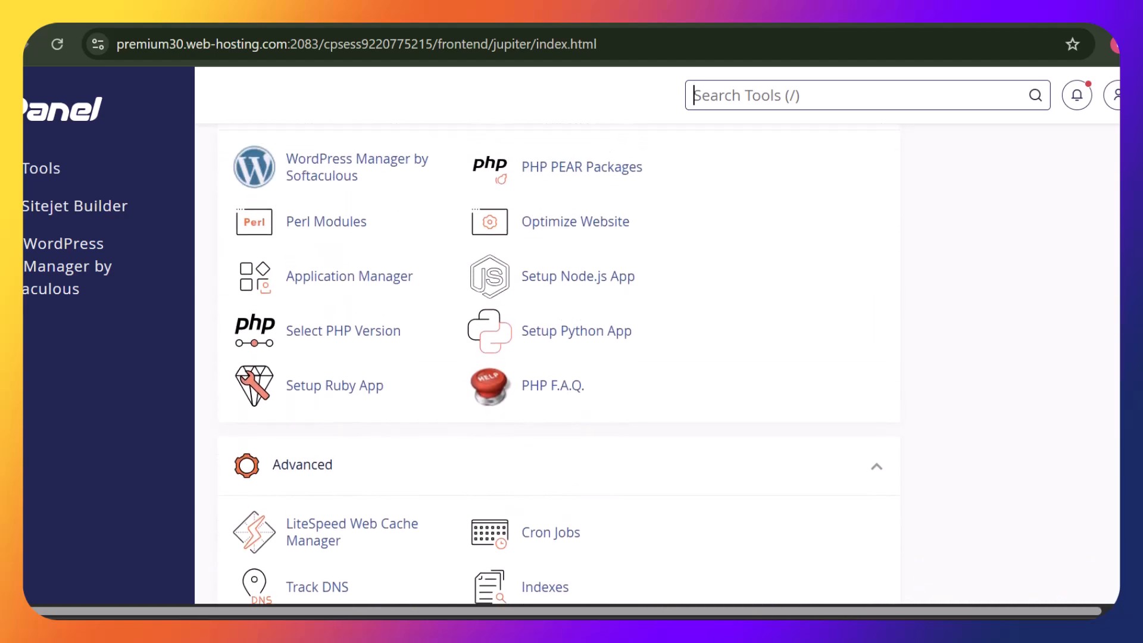
scroll(559, 386, "down", 1)
scroll(559, 387, "up", 1)
scroll(559, 387, "down", 3)
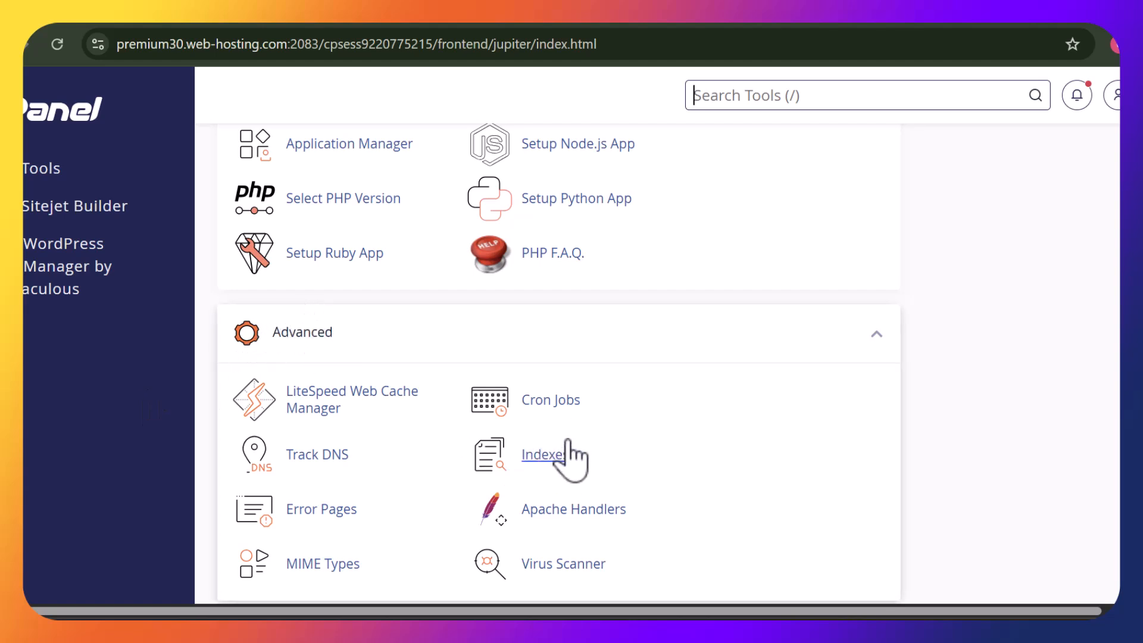
In cPanel Cron Jobs, choose the Once Per Five Minutes common setting
left_click(554, 400)
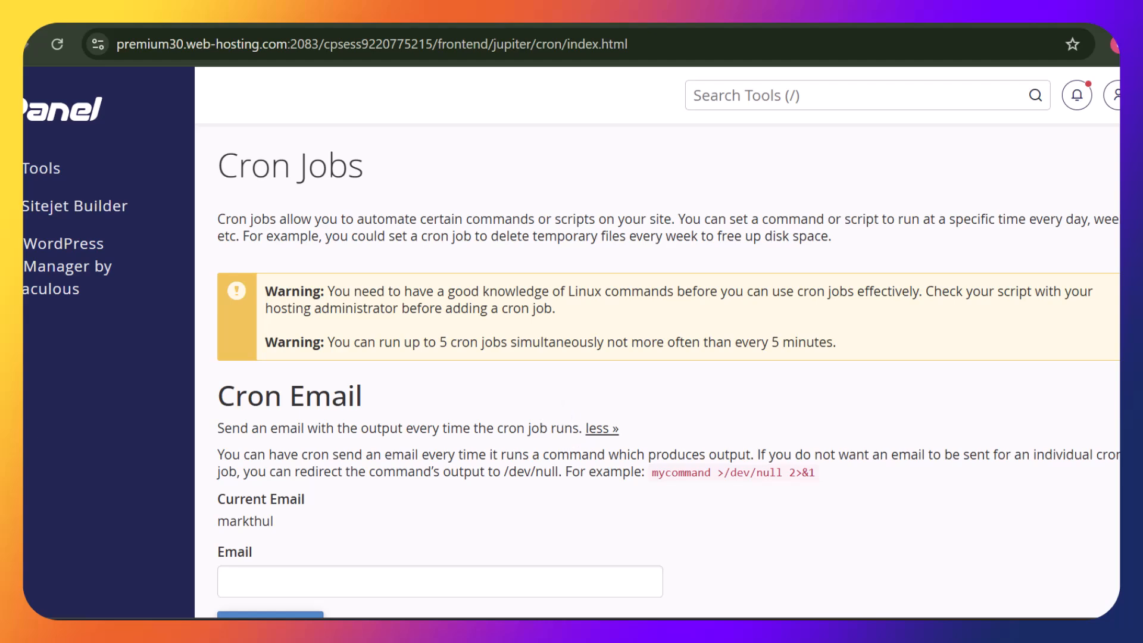
scroll(666, 369, "down", 9)
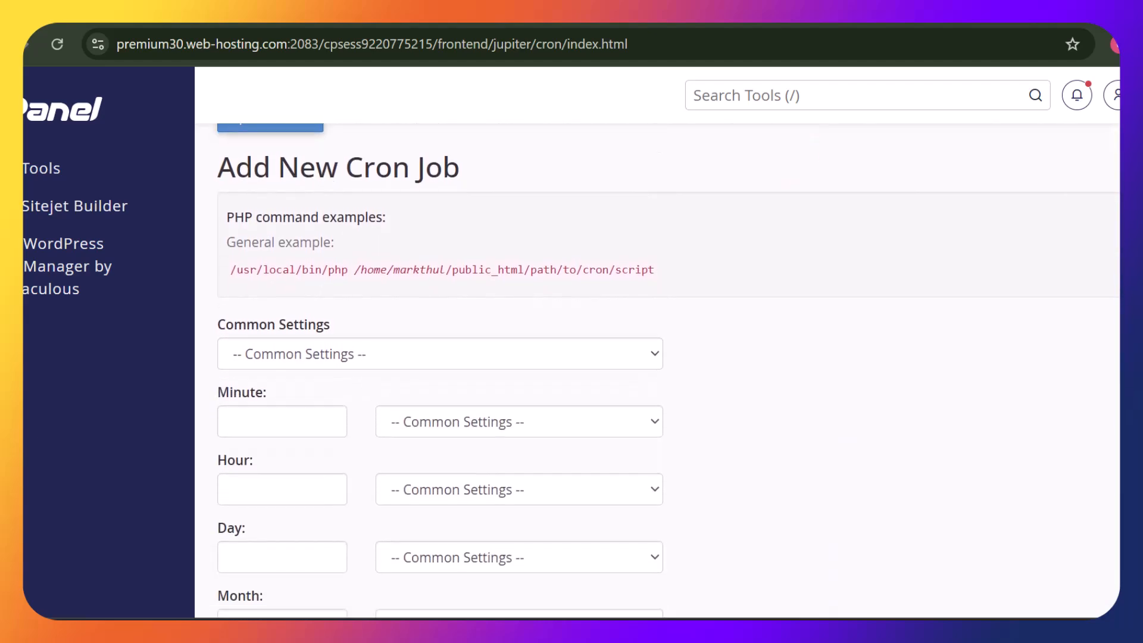
scroll(701, 156, "down", 1)
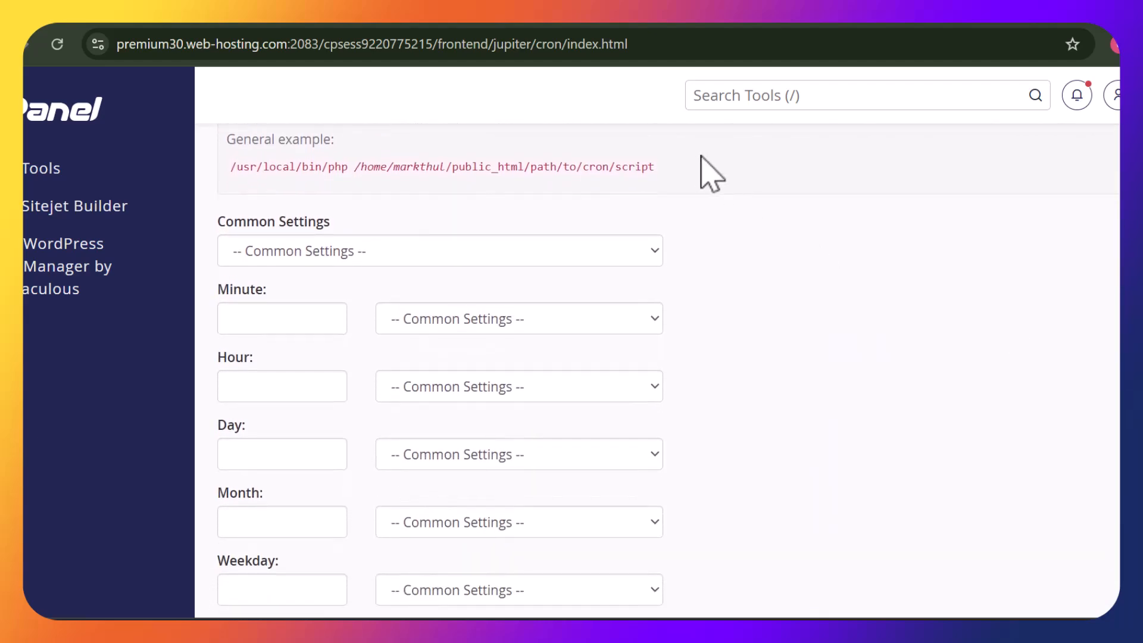
left_click(632, 251)
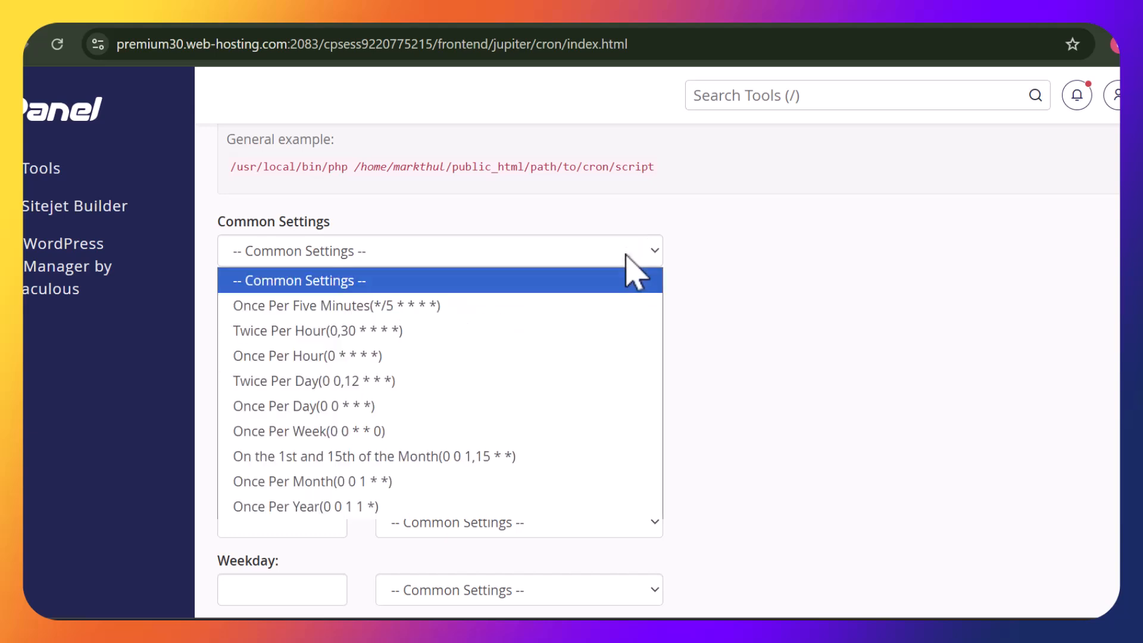
left_click(582, 314)
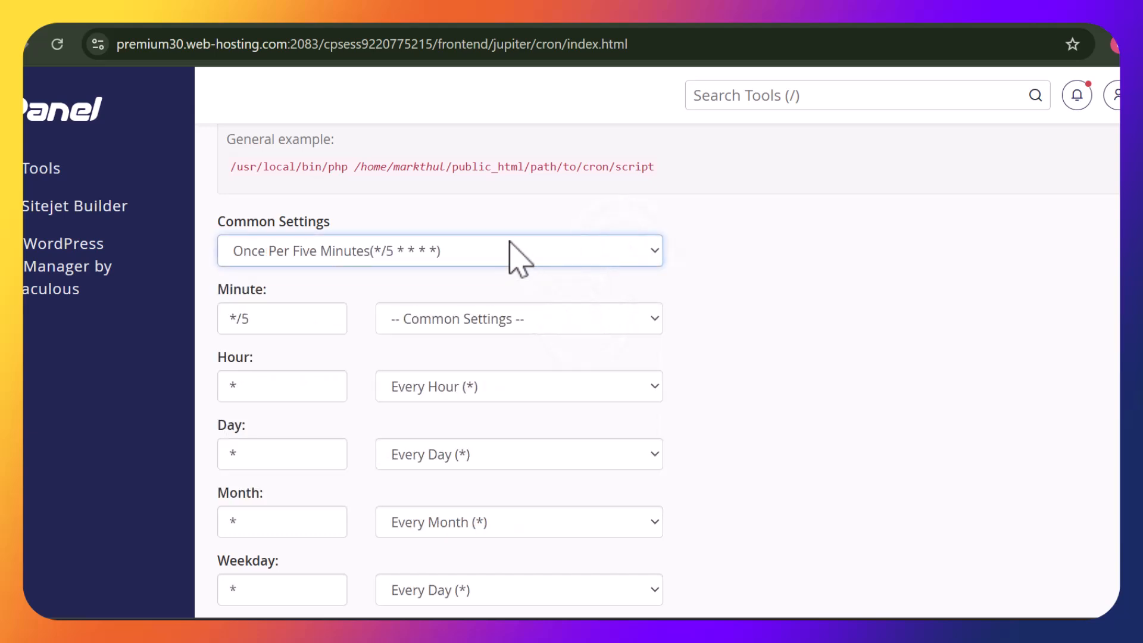
left_click(509, 243)
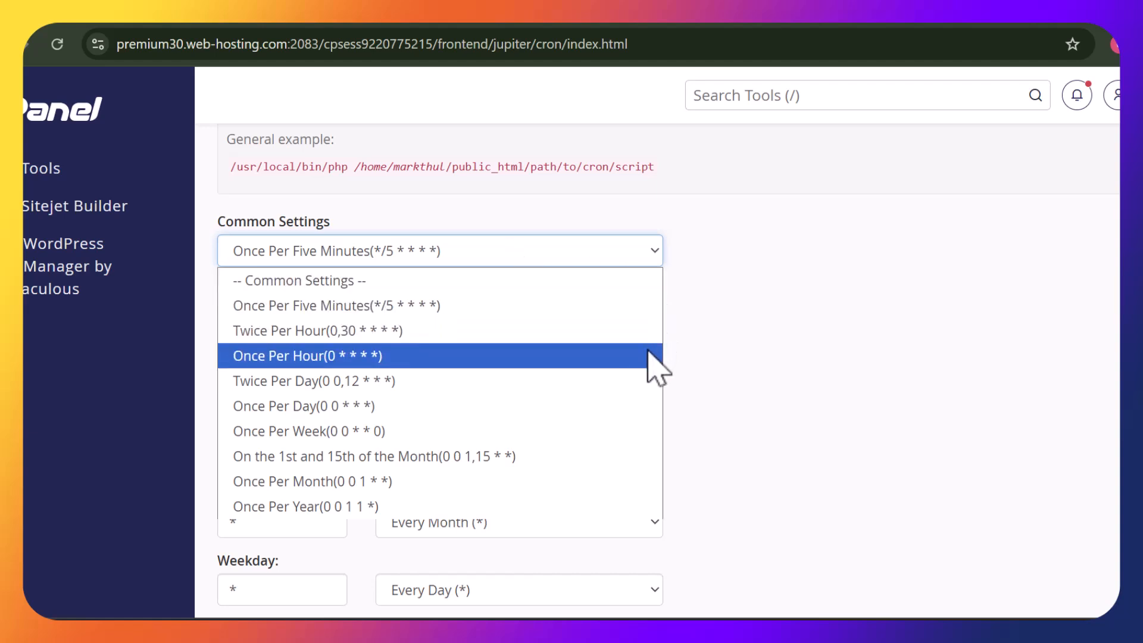
left_click(539, 306)
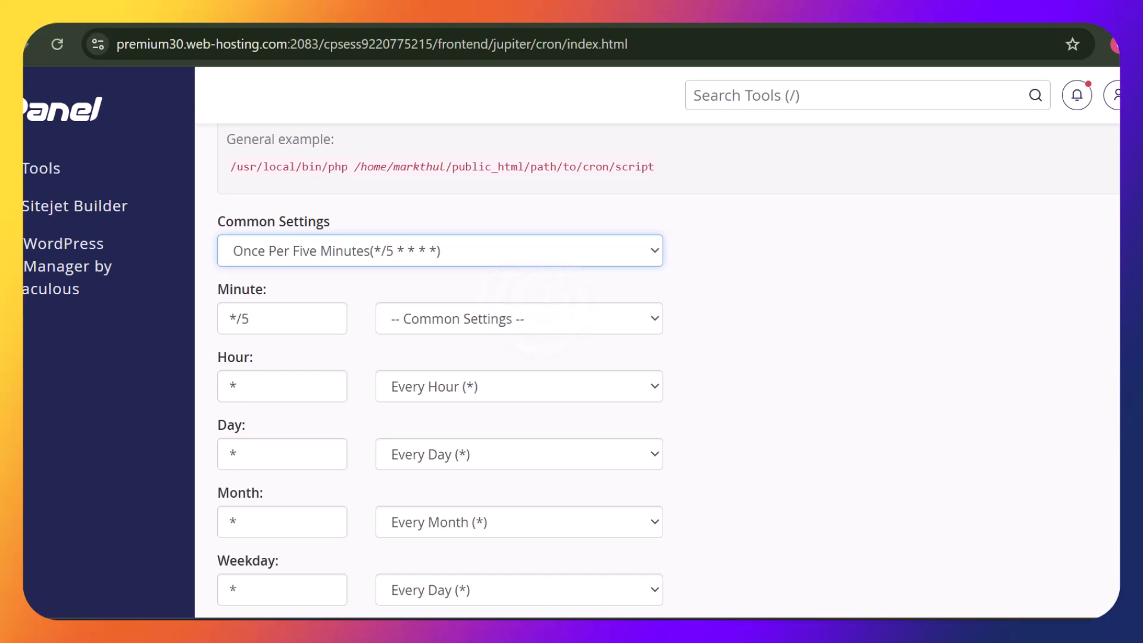
Paste the FOMO cron command without its leading asterisks and add the cron job
scroll(654, 410, "down", 5)
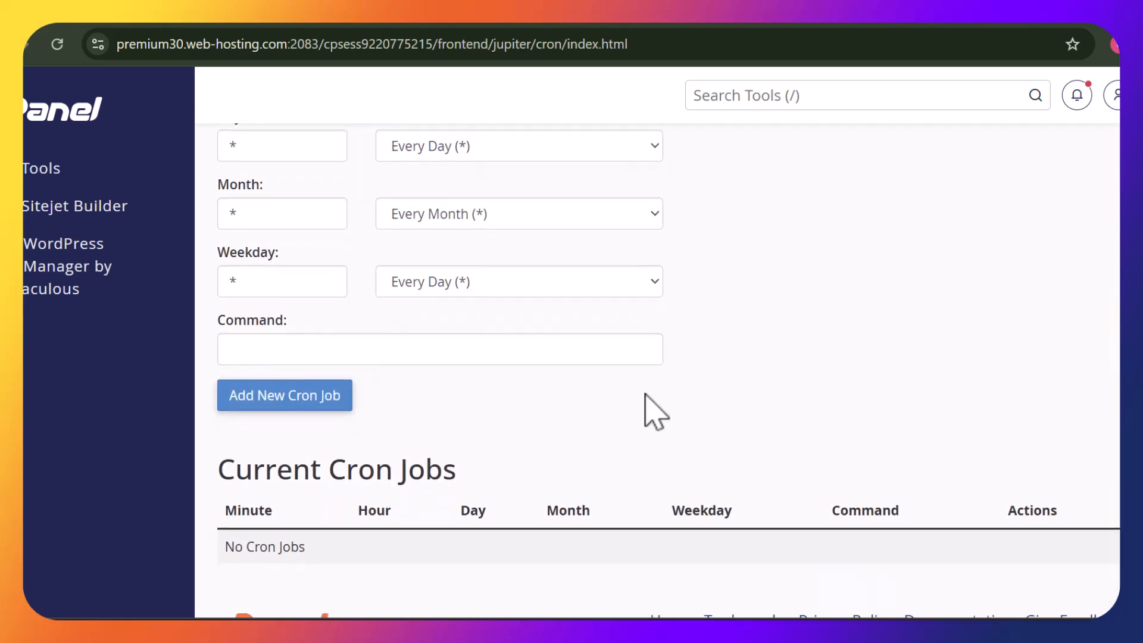
left_click(523, 351)
key("ctrl+v")
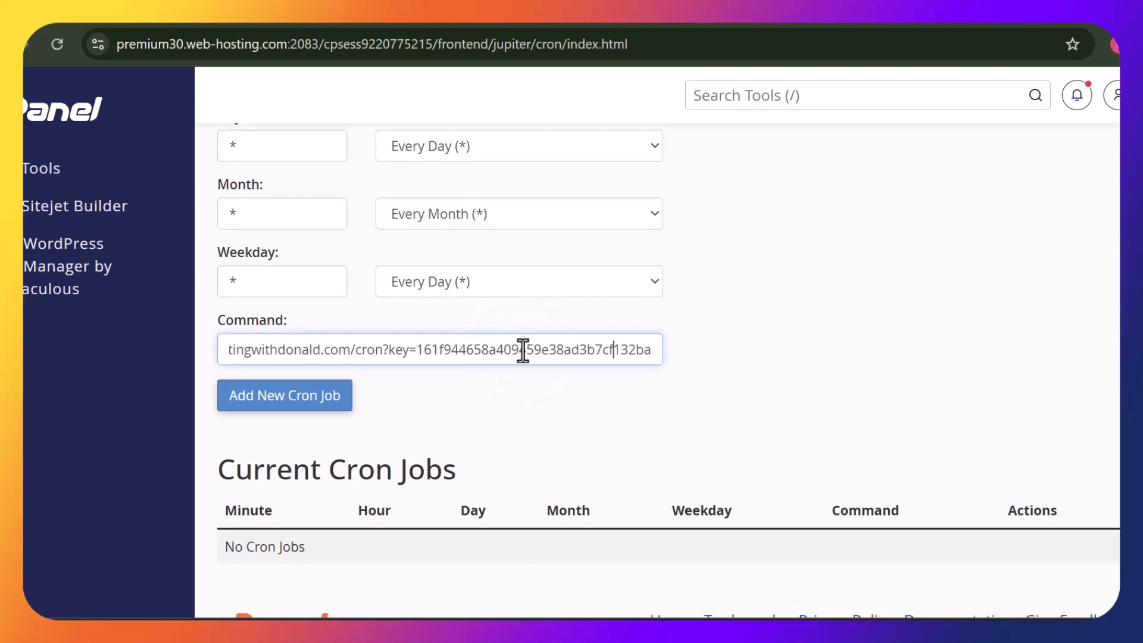
key("Left")
key("Left")
key("Left")
key("Left")
key("Left")
key("Left")
key("Left")
key("Left")
key("Left")
key("Left")
key("Left")
key("Left")
key("Left")
key("Left")
key("Left")
key("Left")
key("Left")
key("Left")
key("Left")
key("Left")
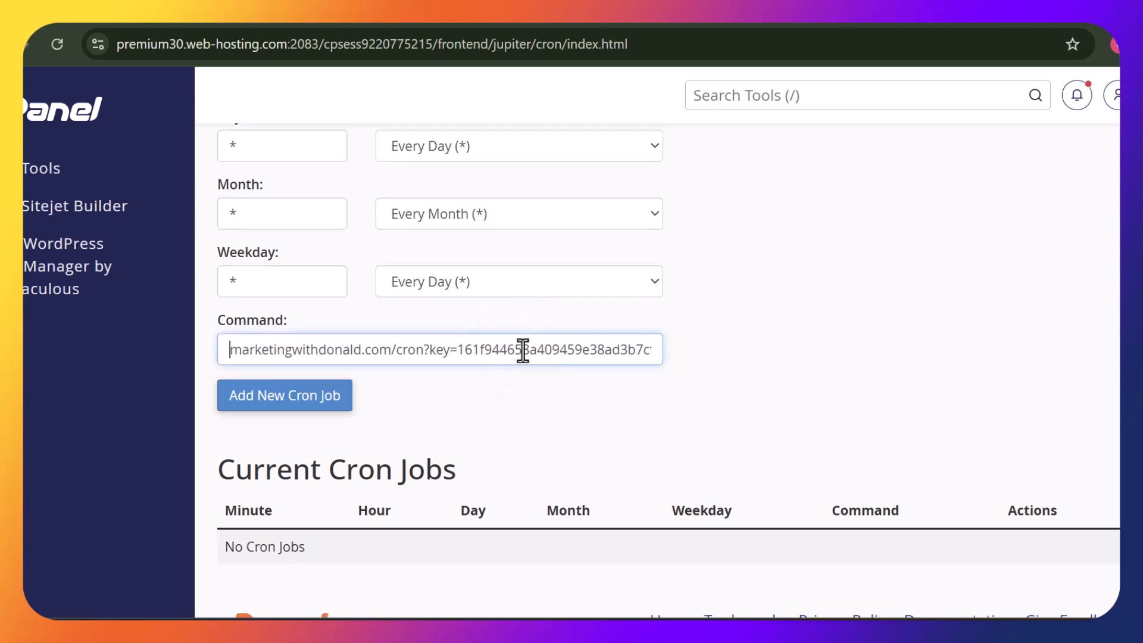
key("Left")
key("Left")
key("Left")
key("Left")
key("Left")
key("Left")
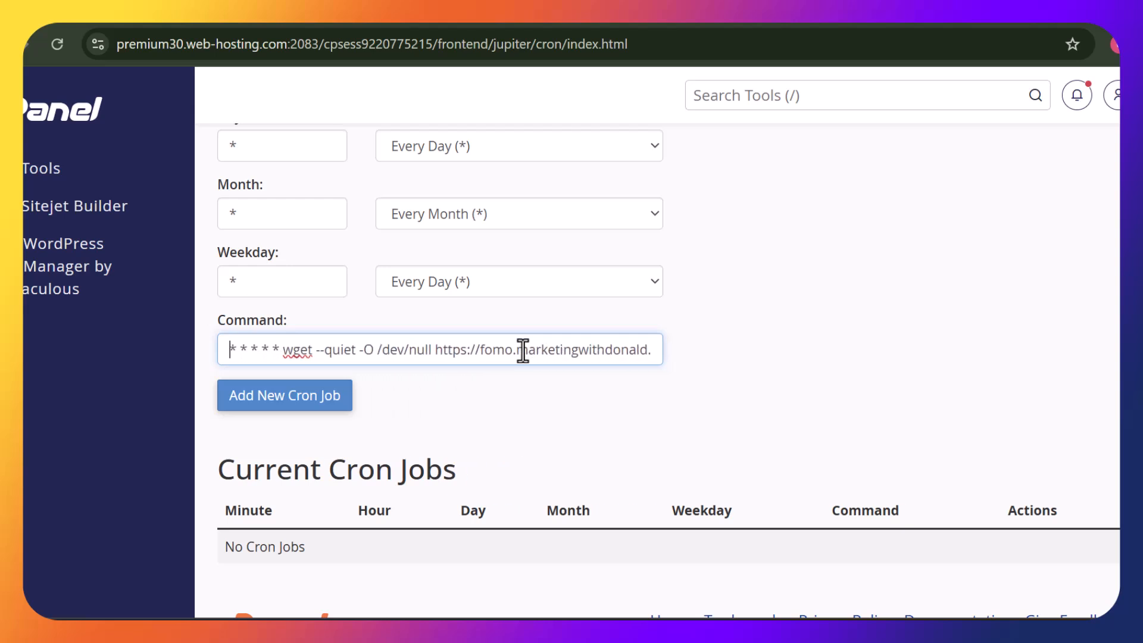
key("Delete")
key("Delete")
key("Delete")
key("Delete")
key("Delete")
key("Delete")
key("Delete")
key("Delete")
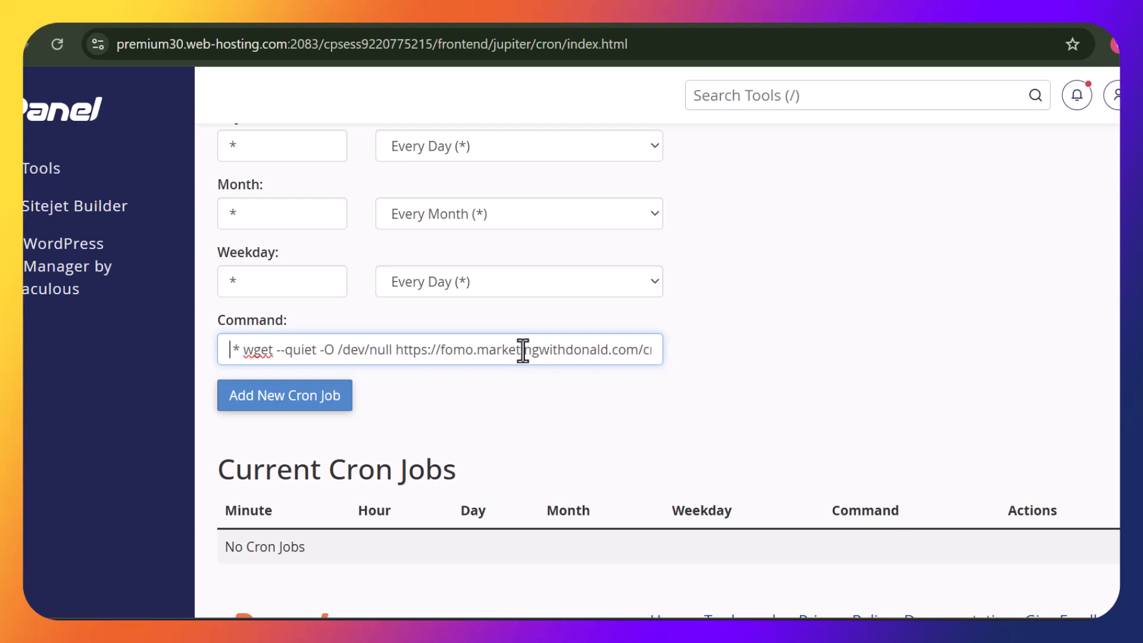
key("Delete")
key("Delete")
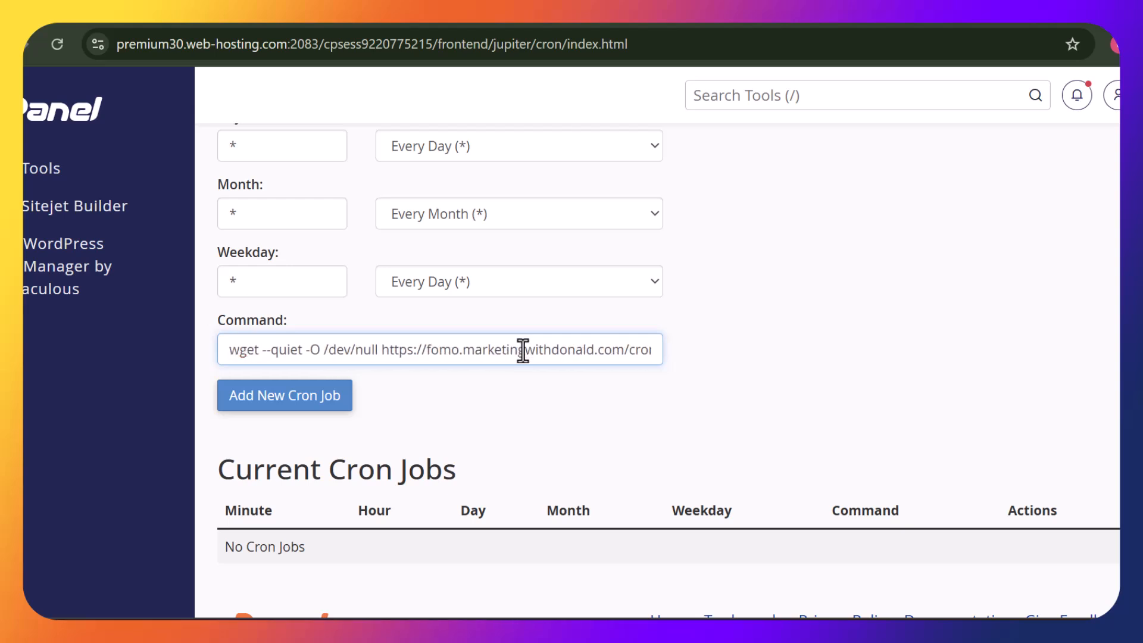
left_click(313, 400)
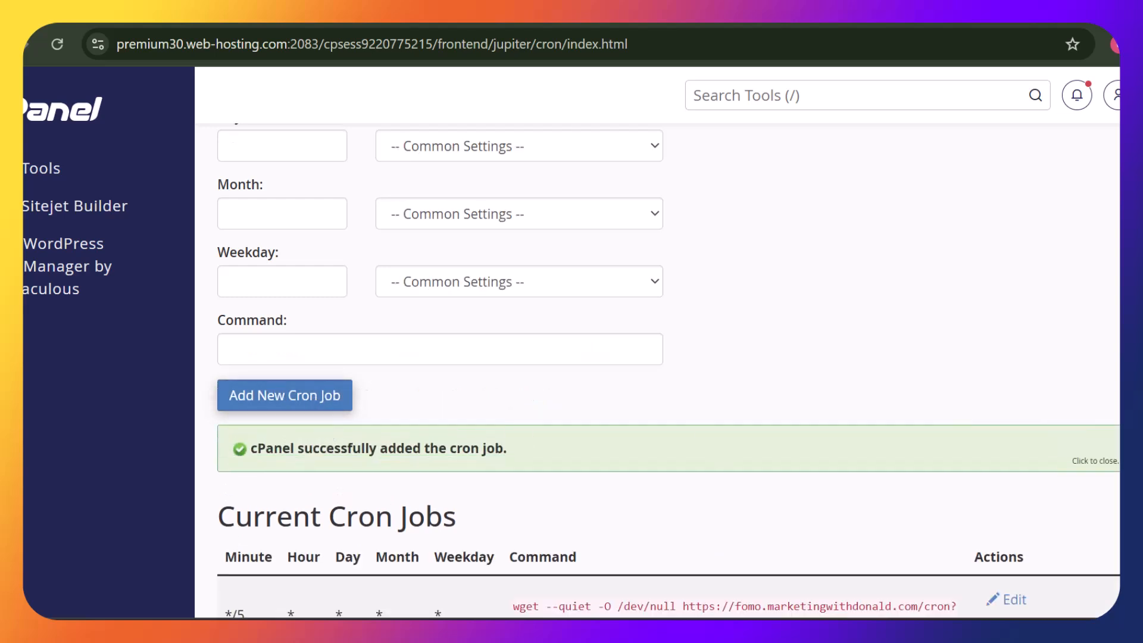
scroll(667, 386, "down", 2)
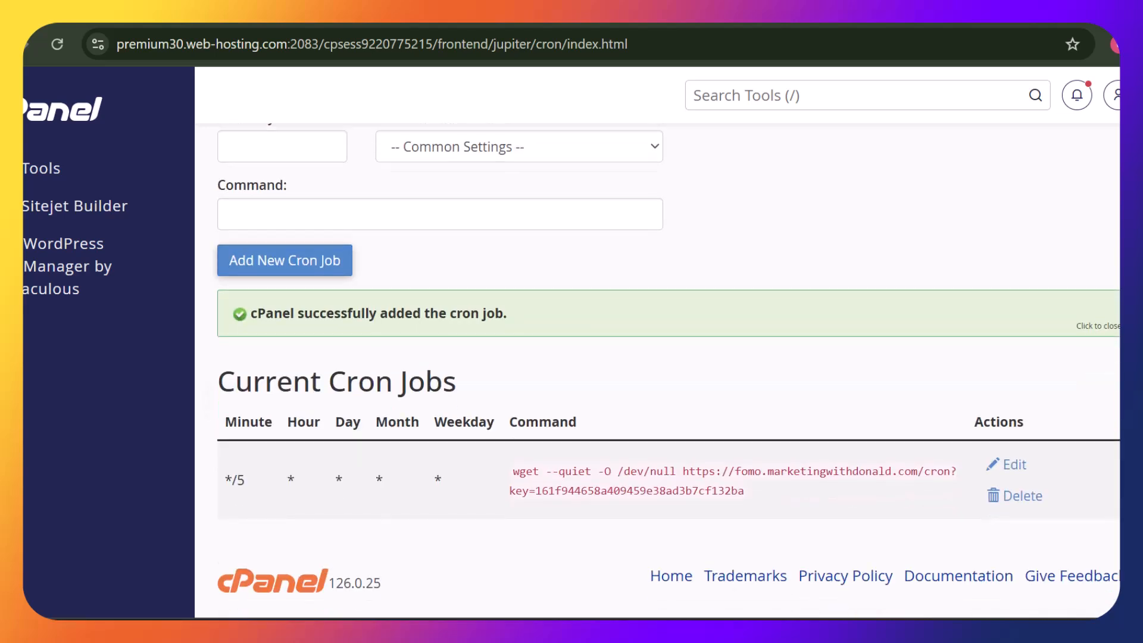
left_click(887, 24)
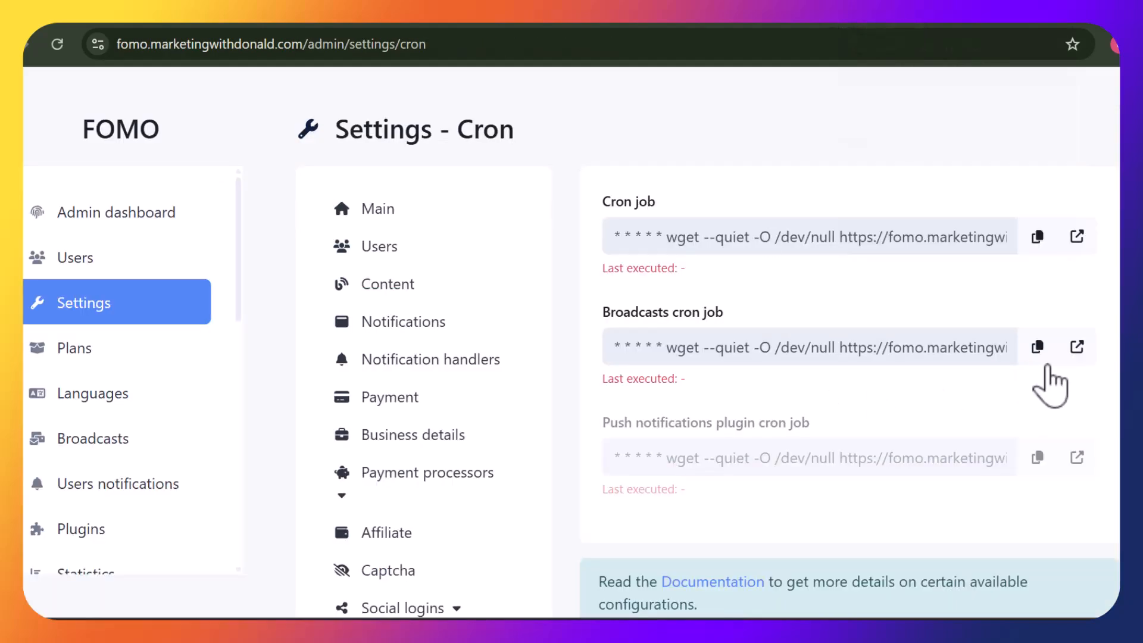
Copy the Broadcasts cron command and pick Once Per Five Minutes in cPanel
left_click(1037, 348)
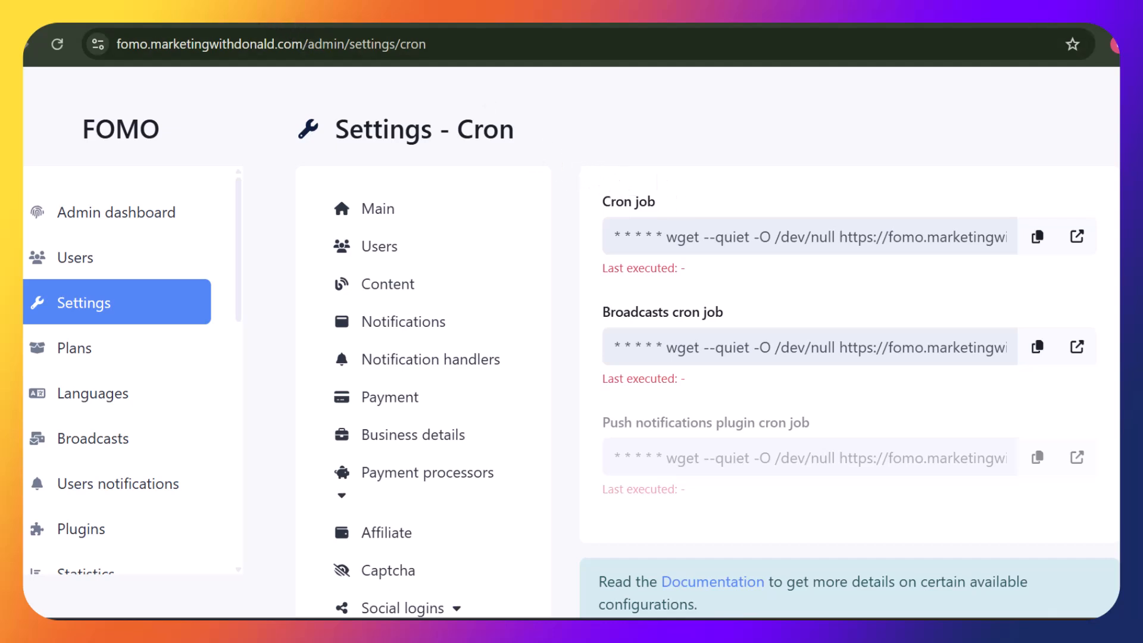
left_click(279, 25)
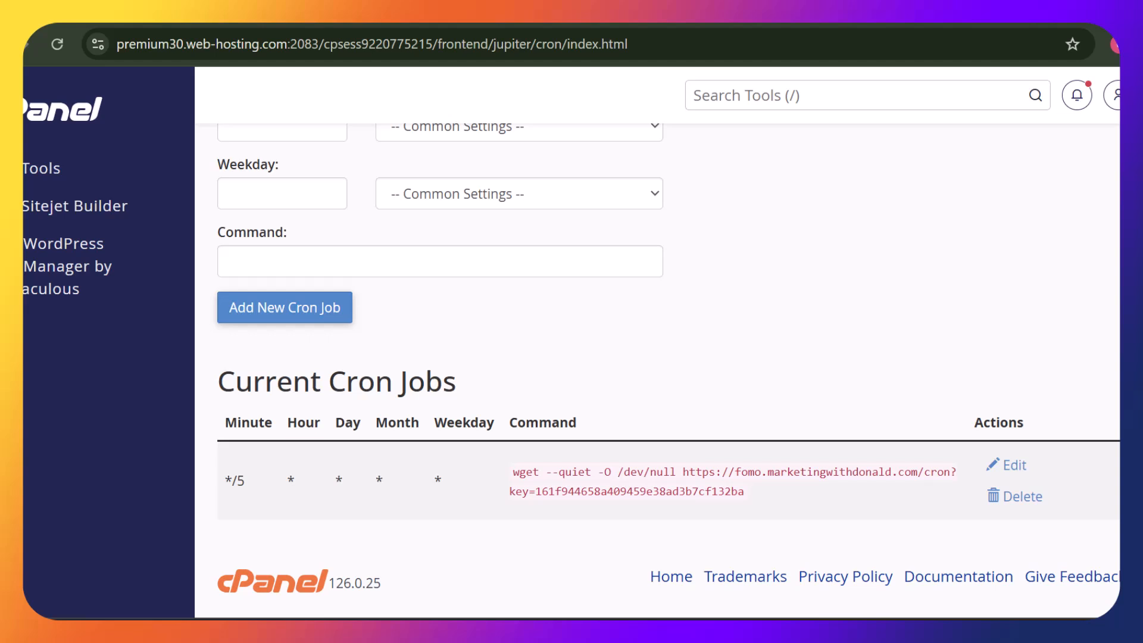
scroll(655, 357, "up", 7)
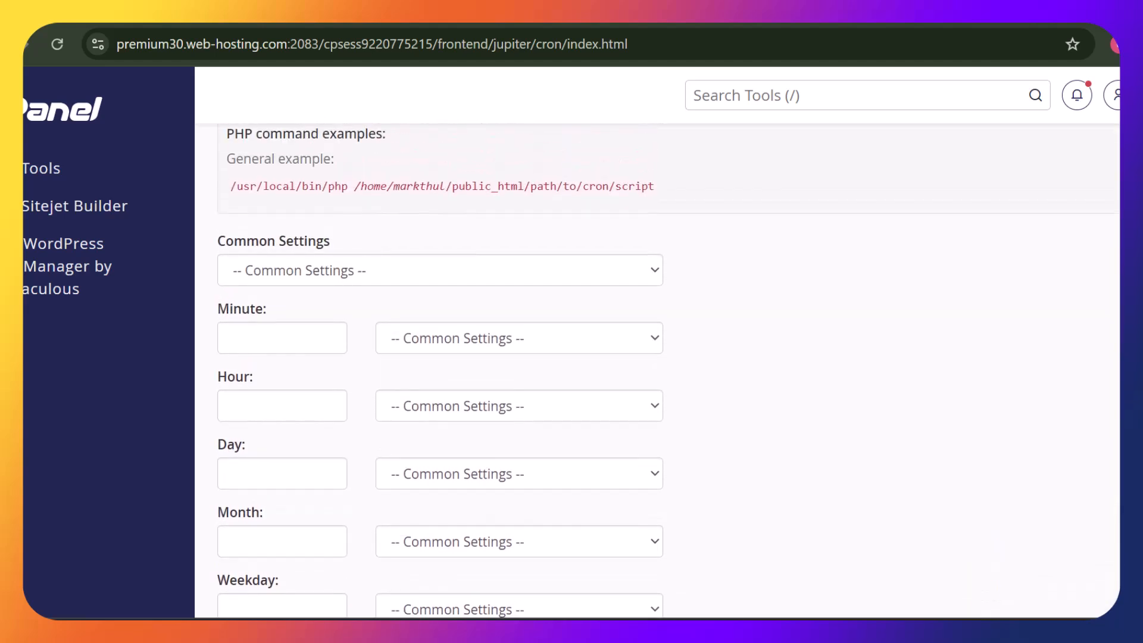
left_click(570, 277)
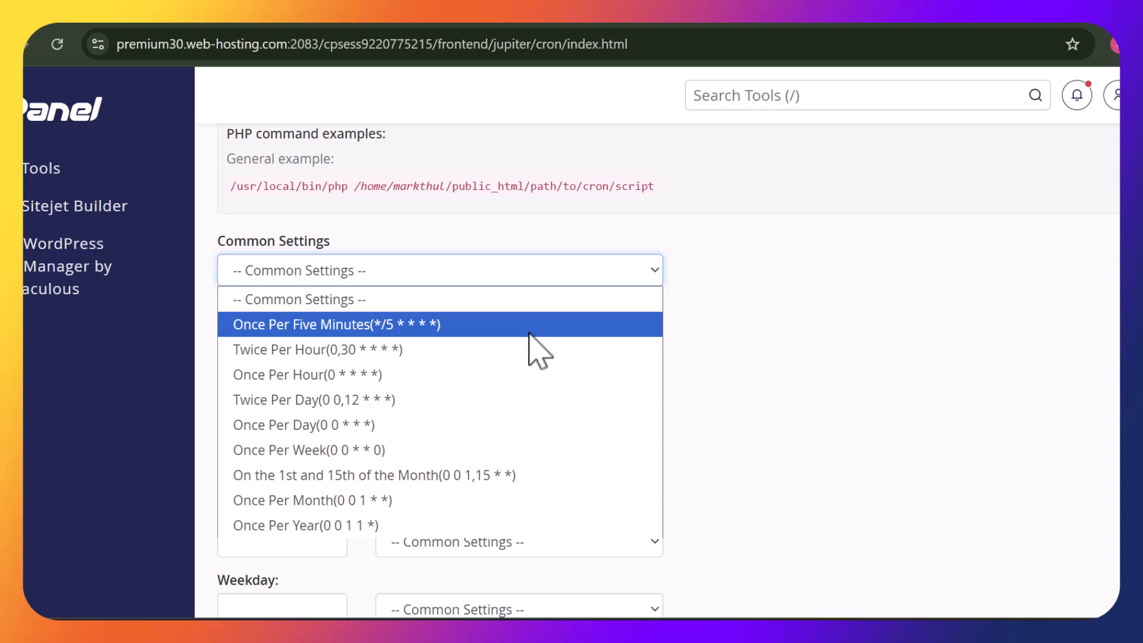
left_click(528, 333)
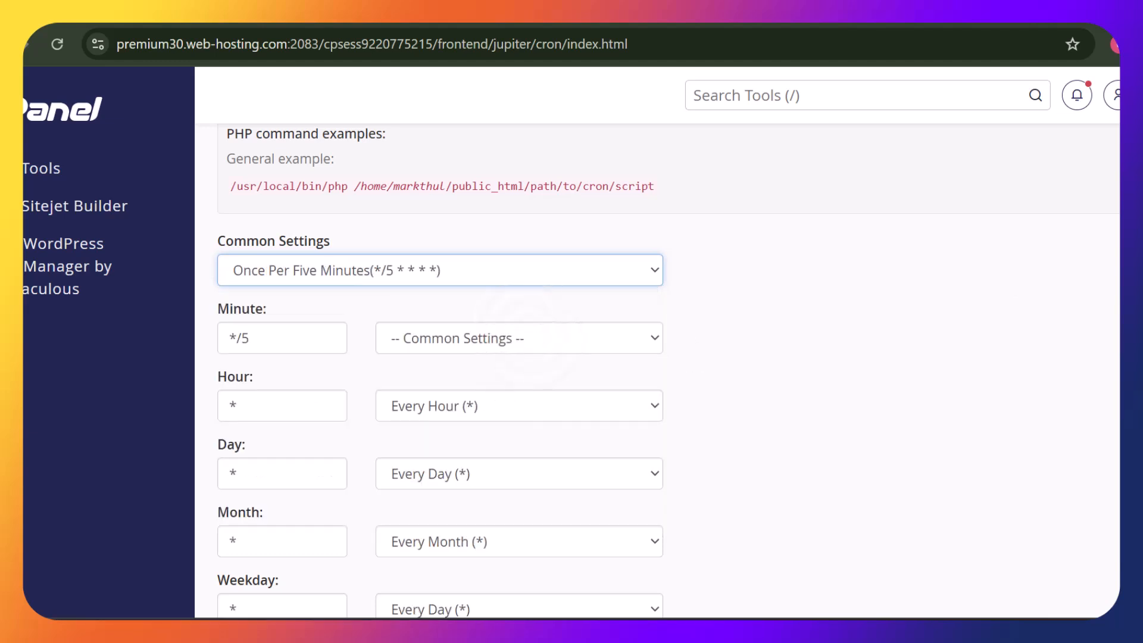
Paste the broadcasts wget command without the asterisks and add it as a new cron job
scroll(655, 369, "down", 2)
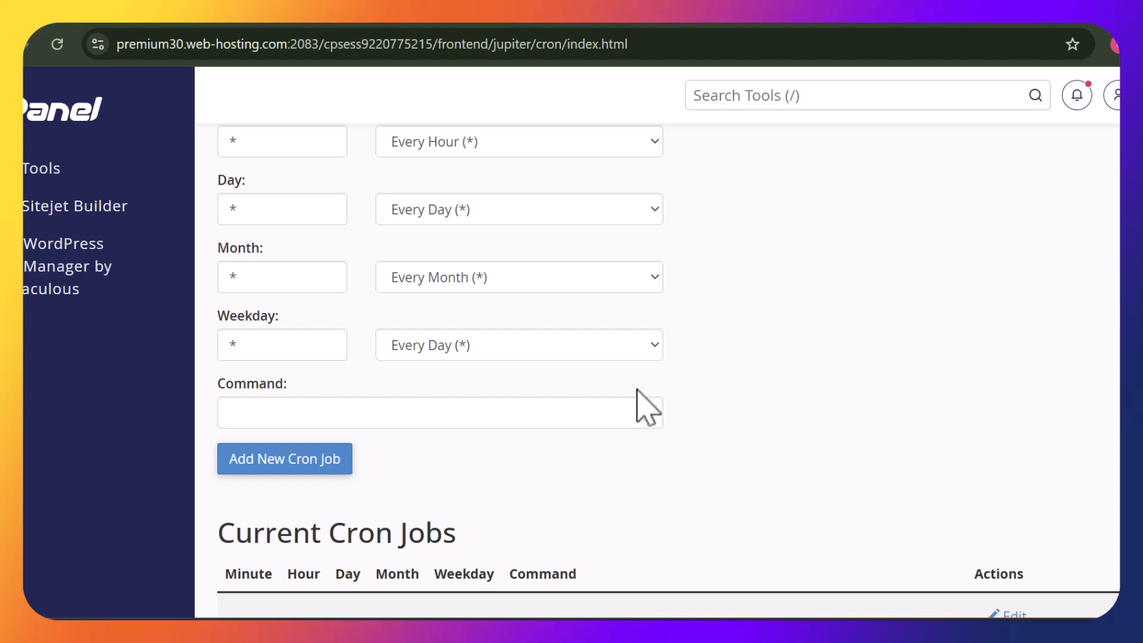
left_click(628, 404)
key("ctrl+v")
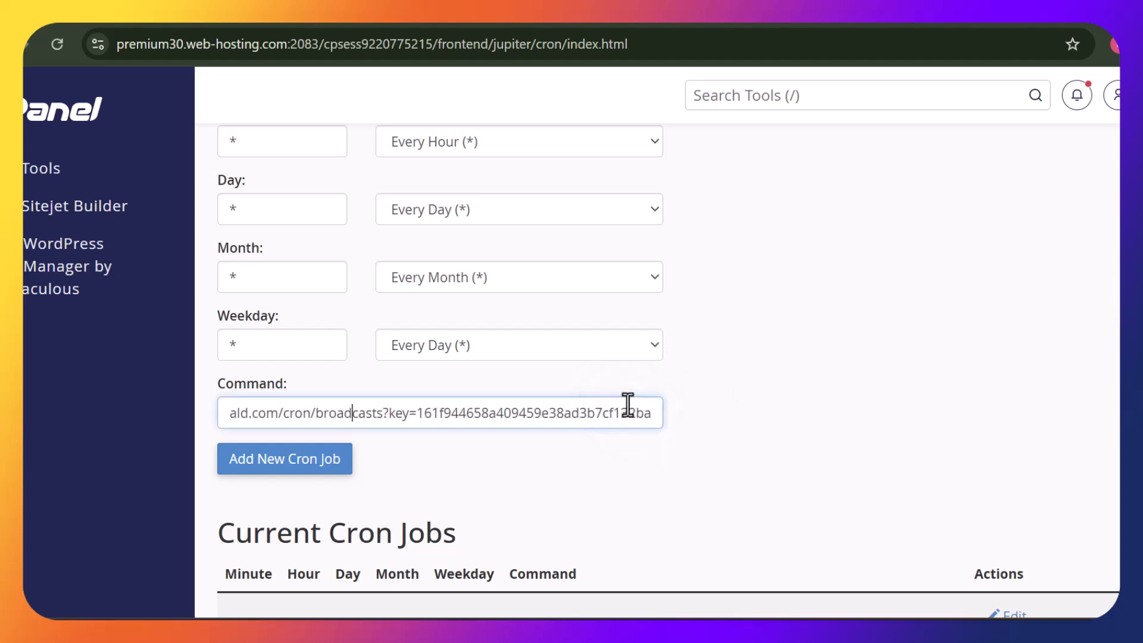
key("Left")
key("Left")
key("Left")
key("Left")
key("Left")
key("Left")
key("Left")
key("Left")
key("Left")
key("Left")
key("Left")
key("Left")
key("Left")
key("Left")
key("Left")
key("Left")
key("Left")
key("Left")
key("Left")
key("Left")
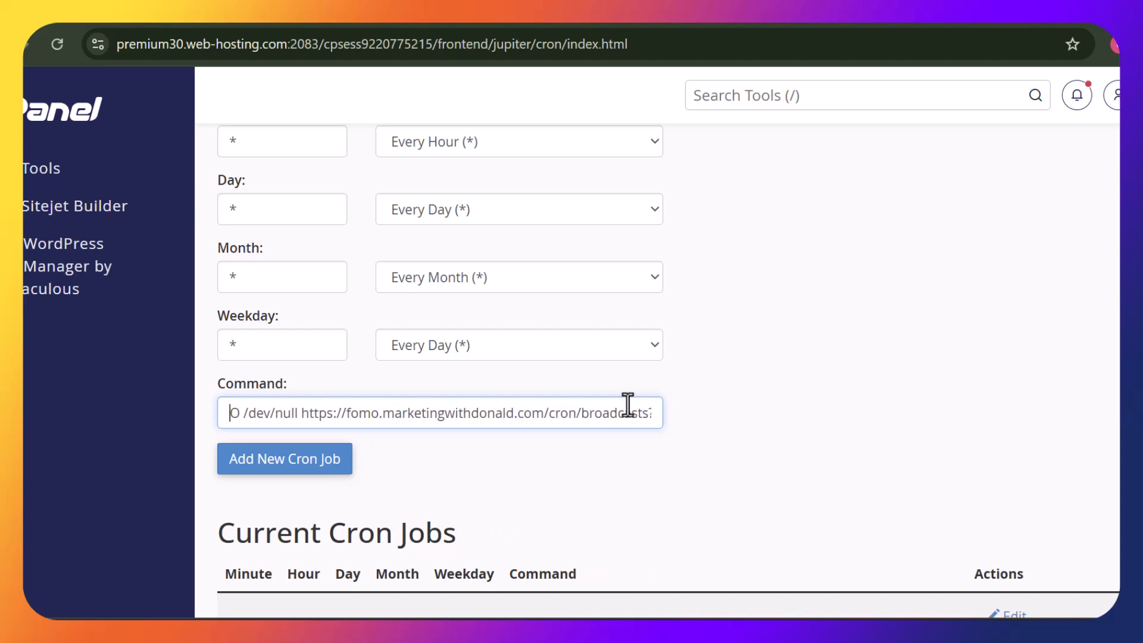
type("* * * * *")
key("BackSpace")
key("BackSpace")
key("BackSpace")
key("BackSpace")
key("BackSpace")
key("BackSpace")
key("BackSpace")
key("BackSpace")
key("BackSpace")
key("BackSpace")
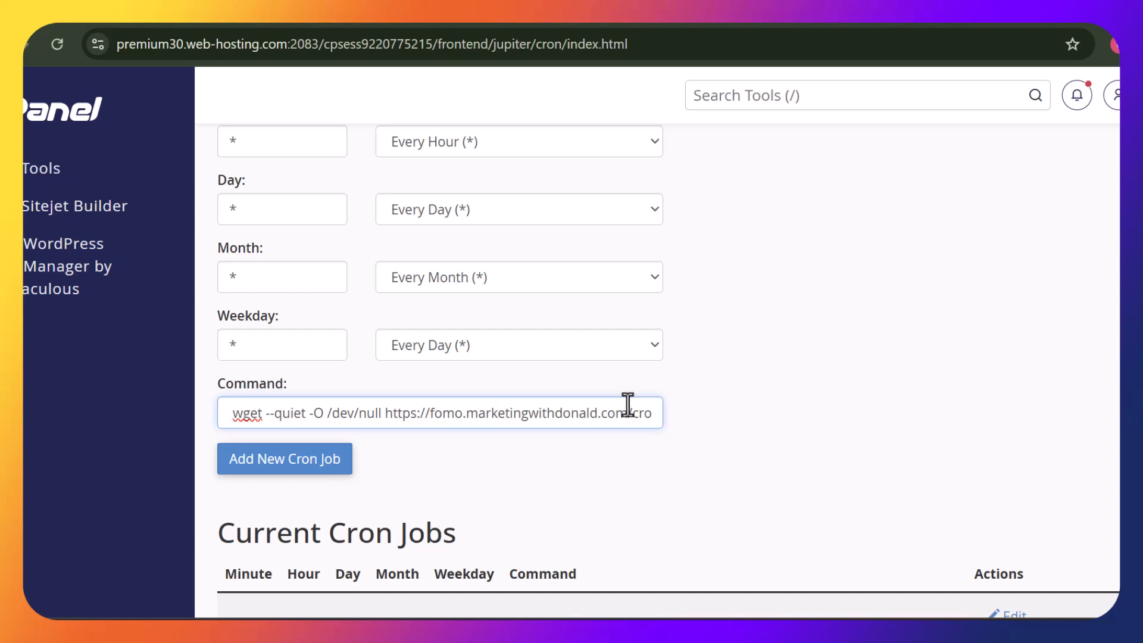
left_click(314, 466)
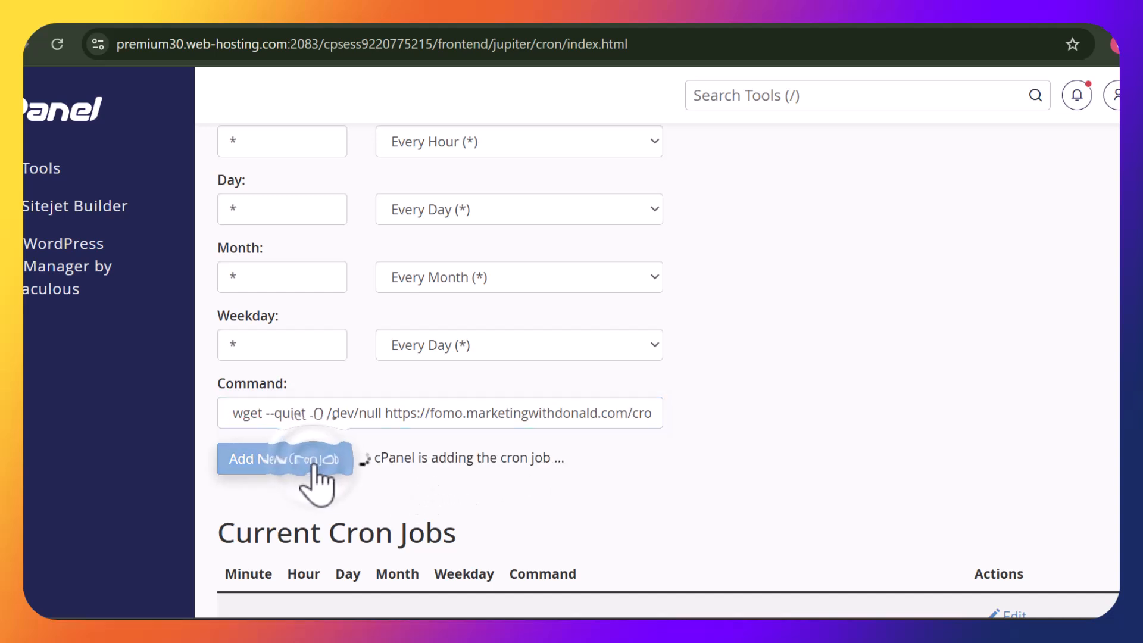
left_click(908, 23)
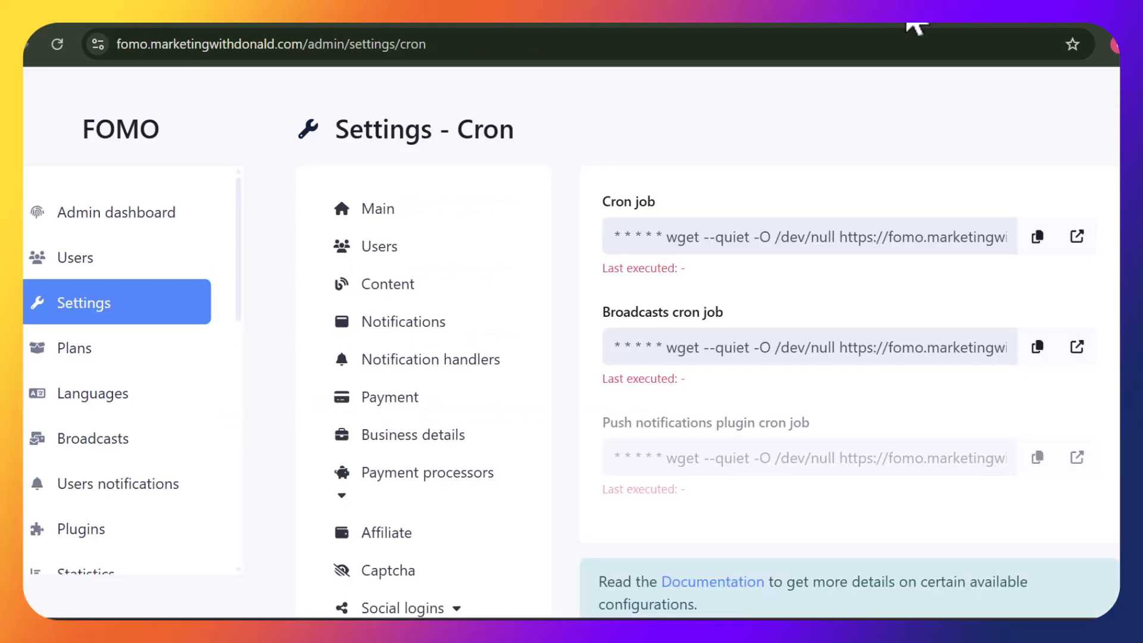
Go via the admin dashboard to the Users list showing one active Custom-plan user
mouse_move(937, 428)
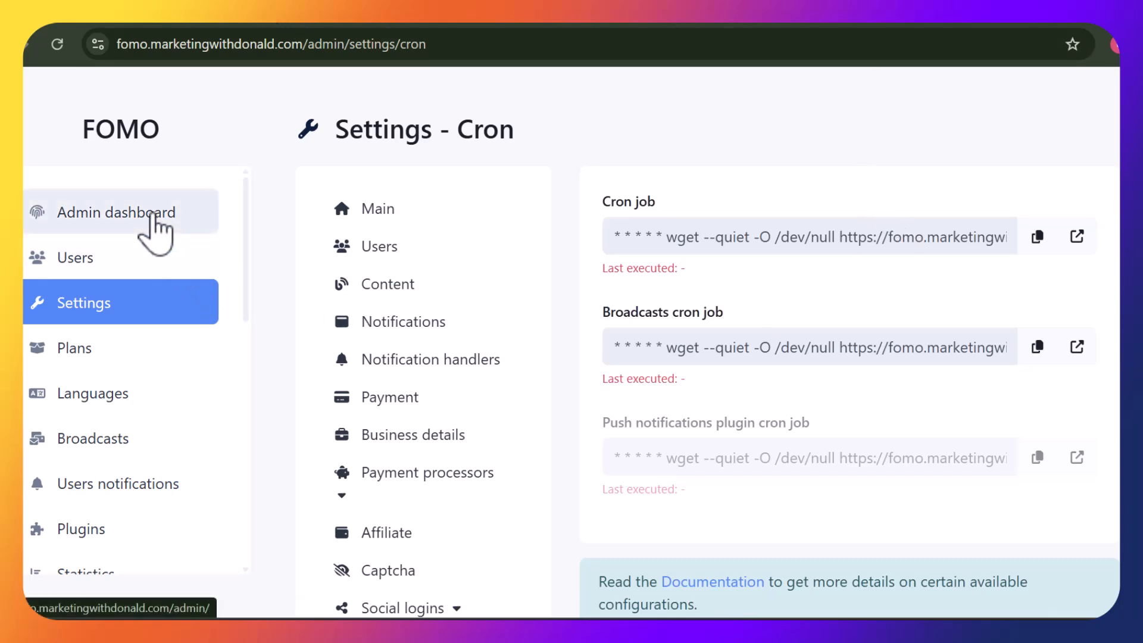
left_click(153, 216)
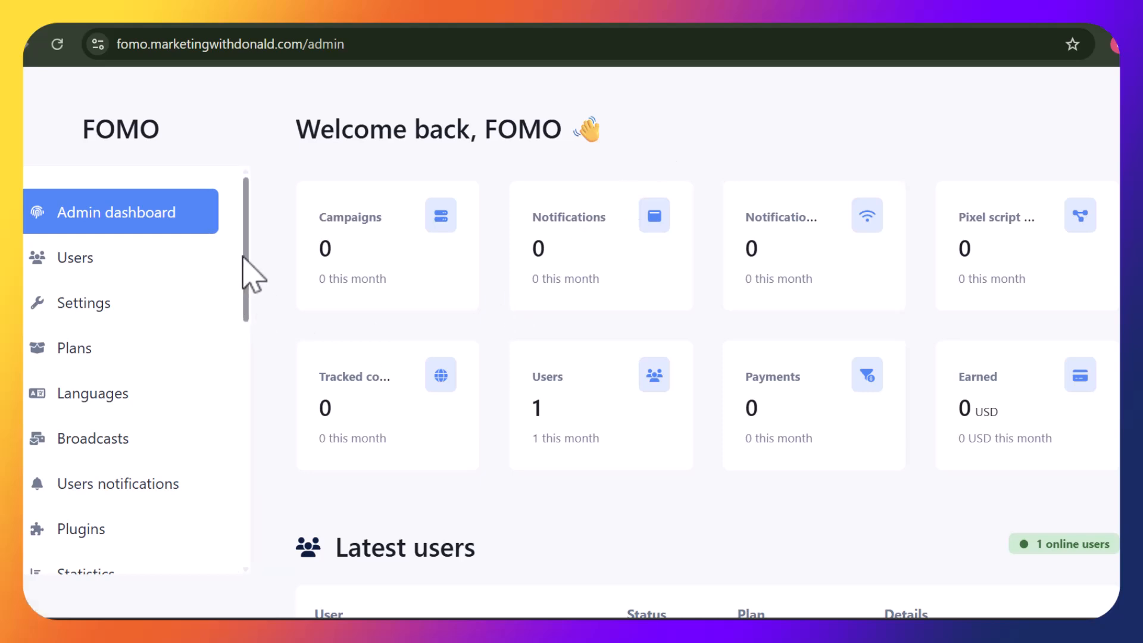
left_click(189, 265)
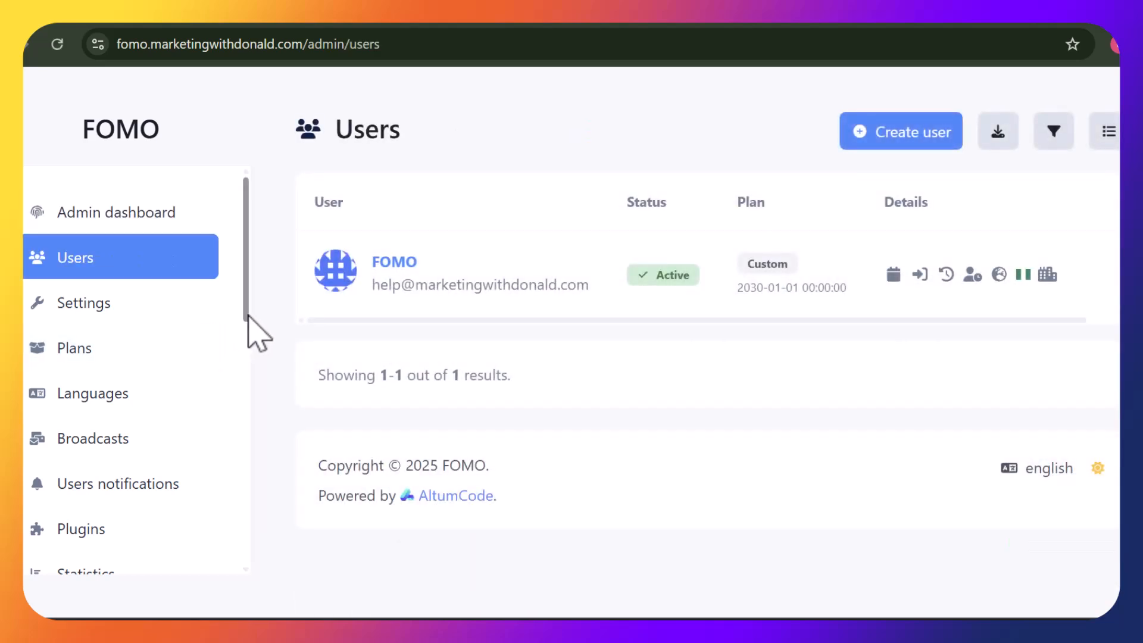
left_click_drag(245, 319, 255, 421)
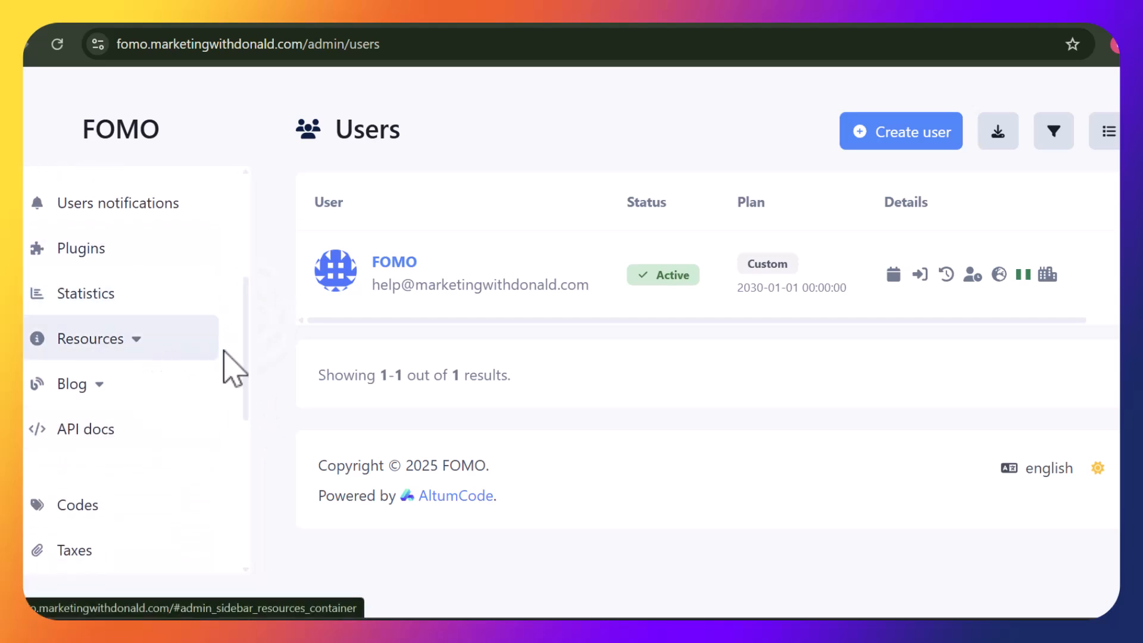
left_click_drag(244, 362, 245, 223)
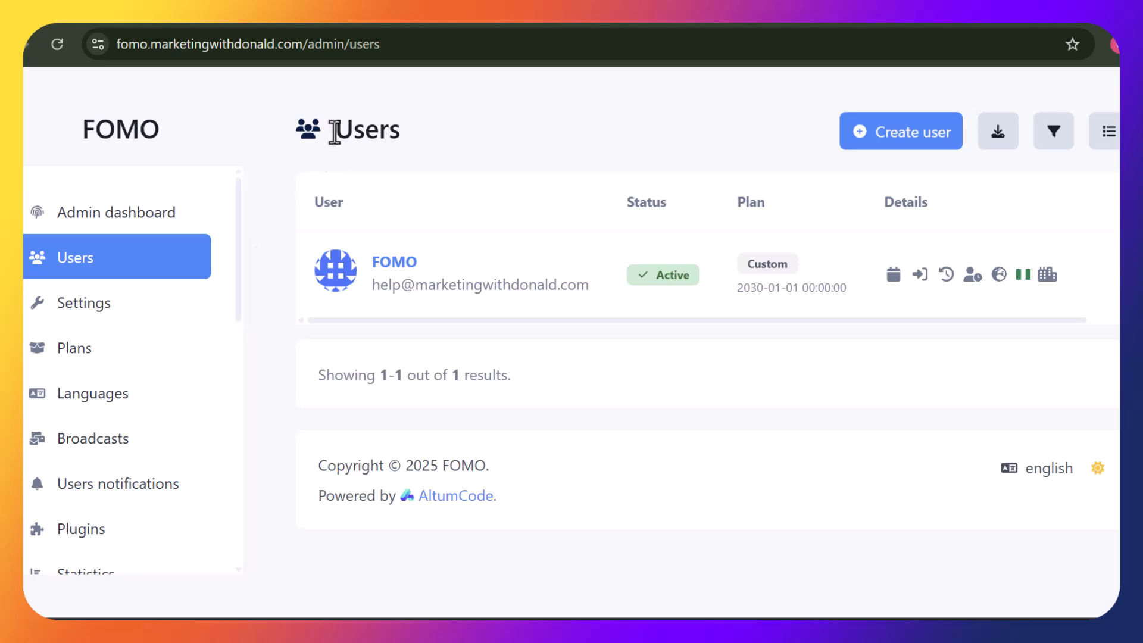
Switch to the other Chrome window and scroll the FOMO dashboard showing 0 campaigns and 0 notifications
mouse_move(768, 619)
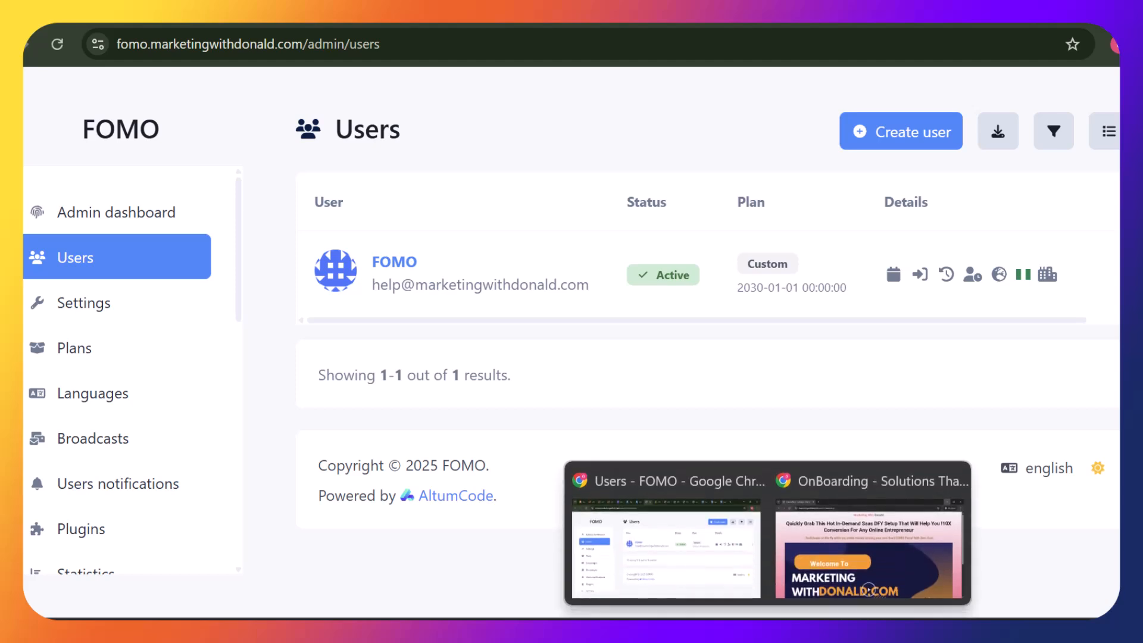
left_click(893, 548)
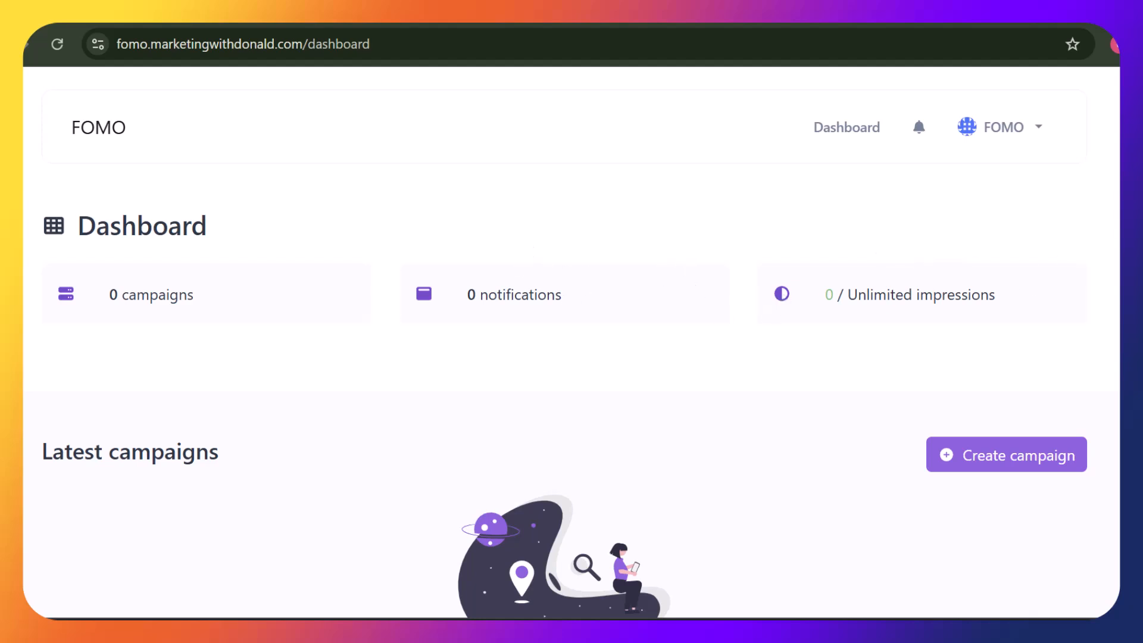
scroll(571, 342, "down", 4)
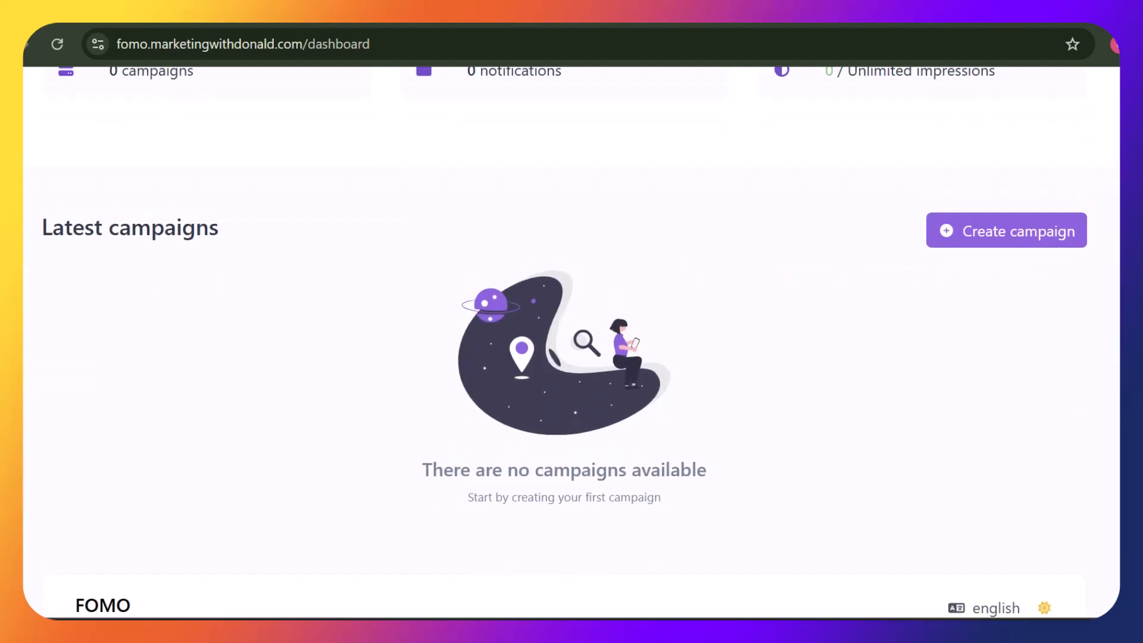
scroll(572, 343, "down", 2)
scroll(571, 342, "up", 3)
scroll(571, 342, "up", 3)
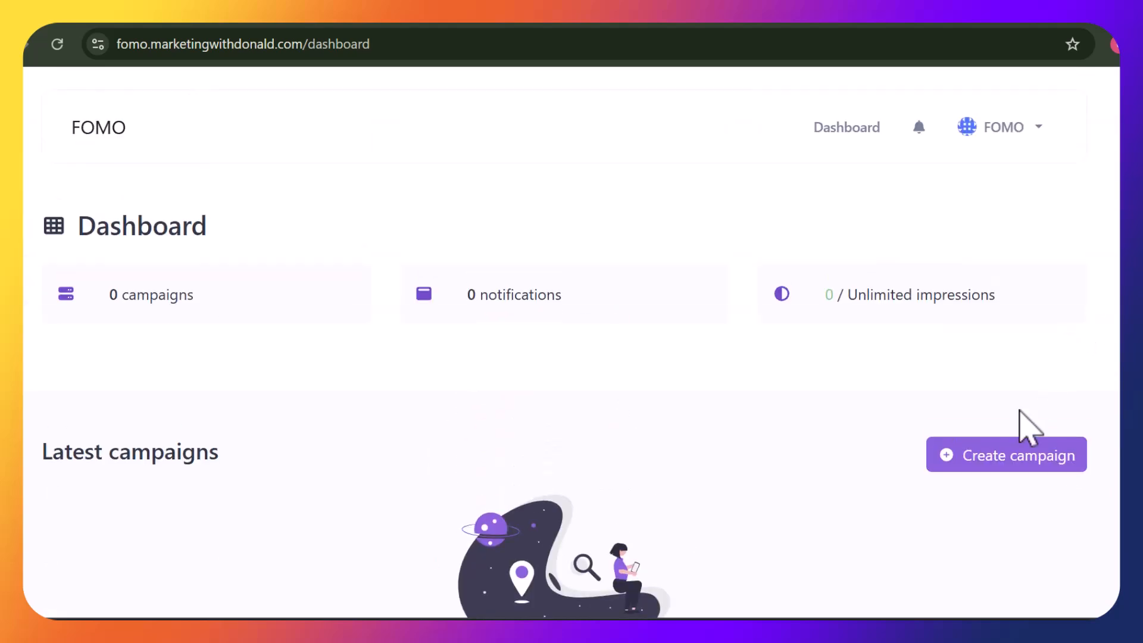
Start a campaign named 'Marketing With Donald' and begin typing the domain 'marketingwith'
left_click(1006, 457)
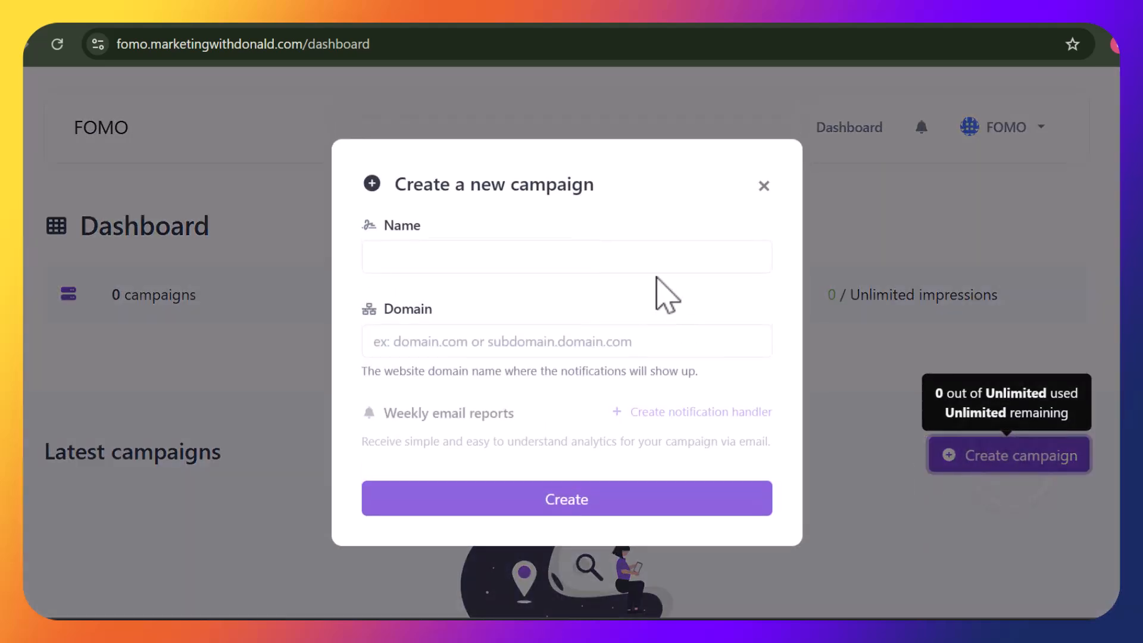
left_click(639, 262)
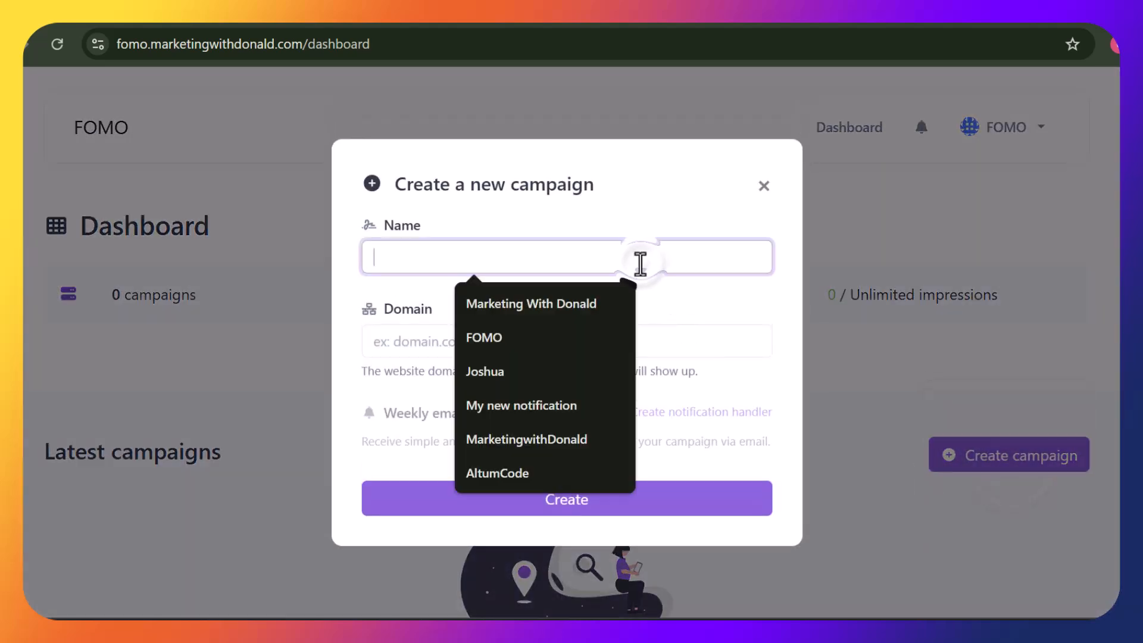
left_click(579, 308)
left_click(533, 348)
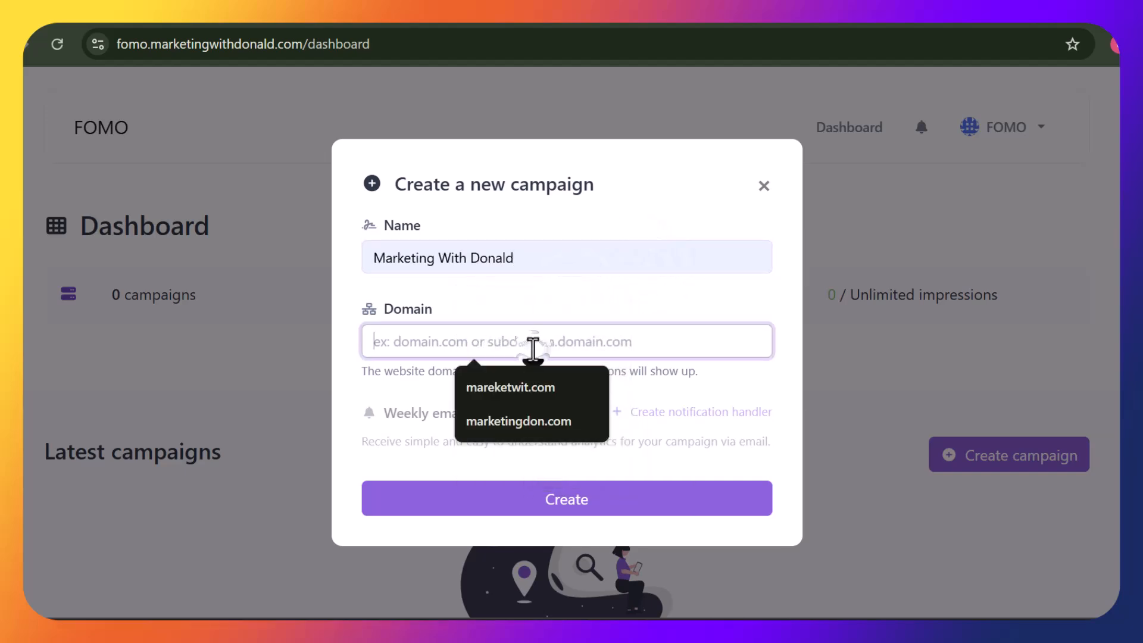
type("MAR")
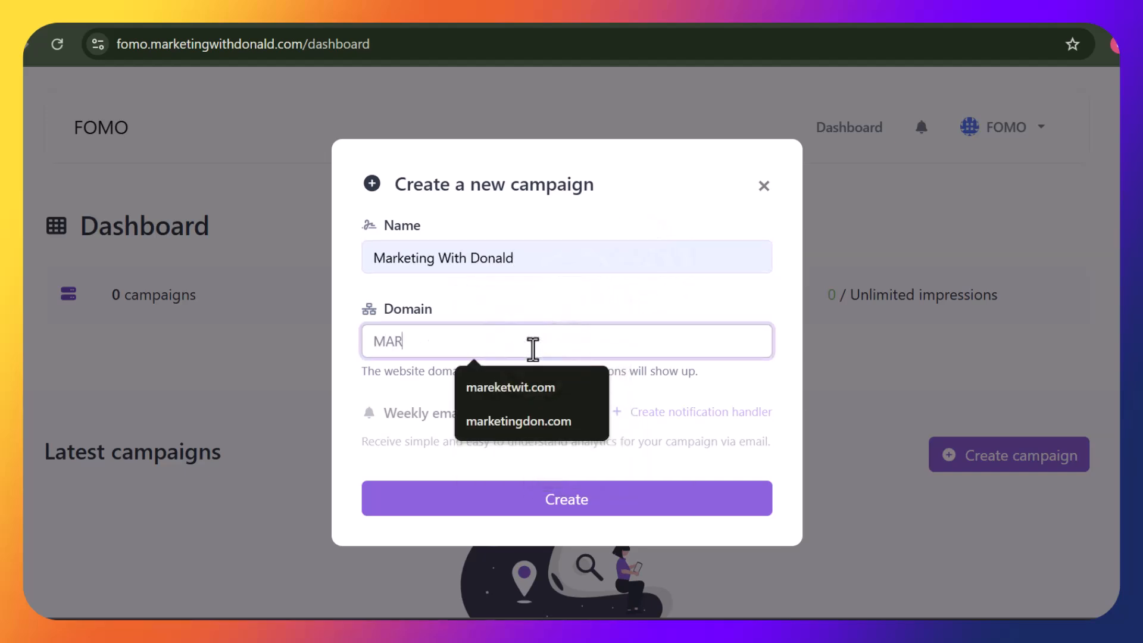
type("KET")
key("BackSpace")
key("BackSpace")
key("BackSpace")
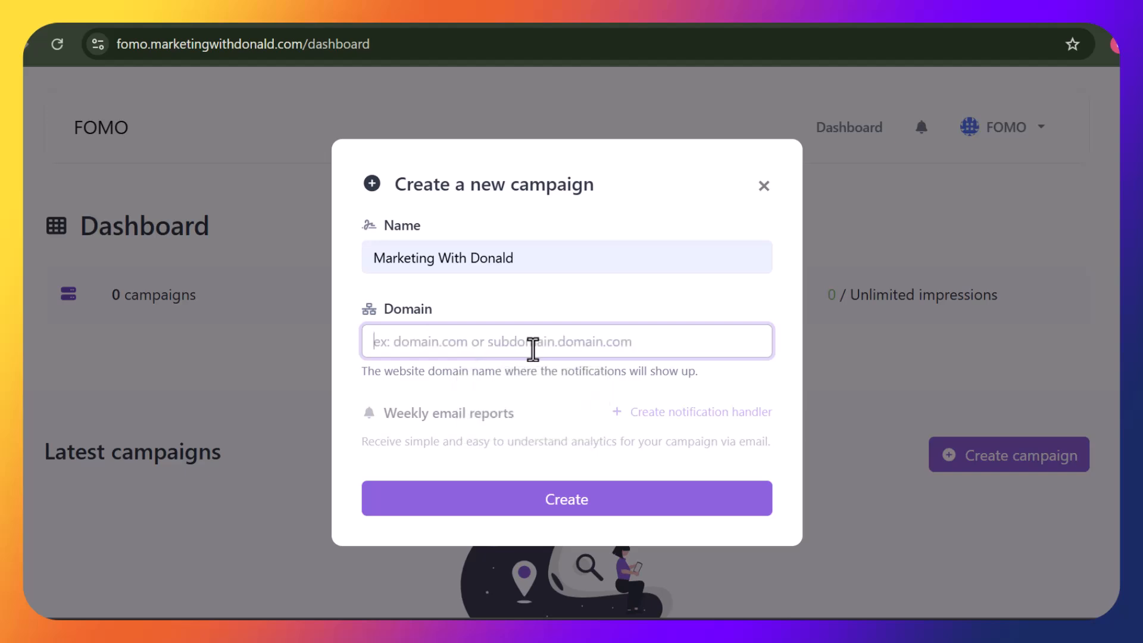
type("marketin")
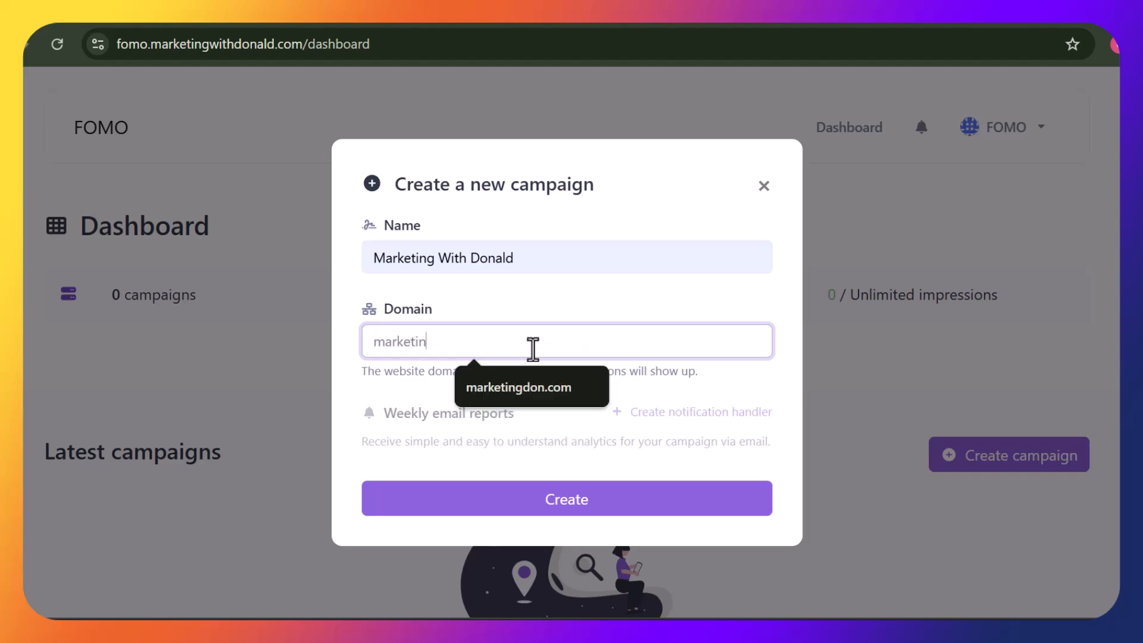
type("gwithdonald.com")
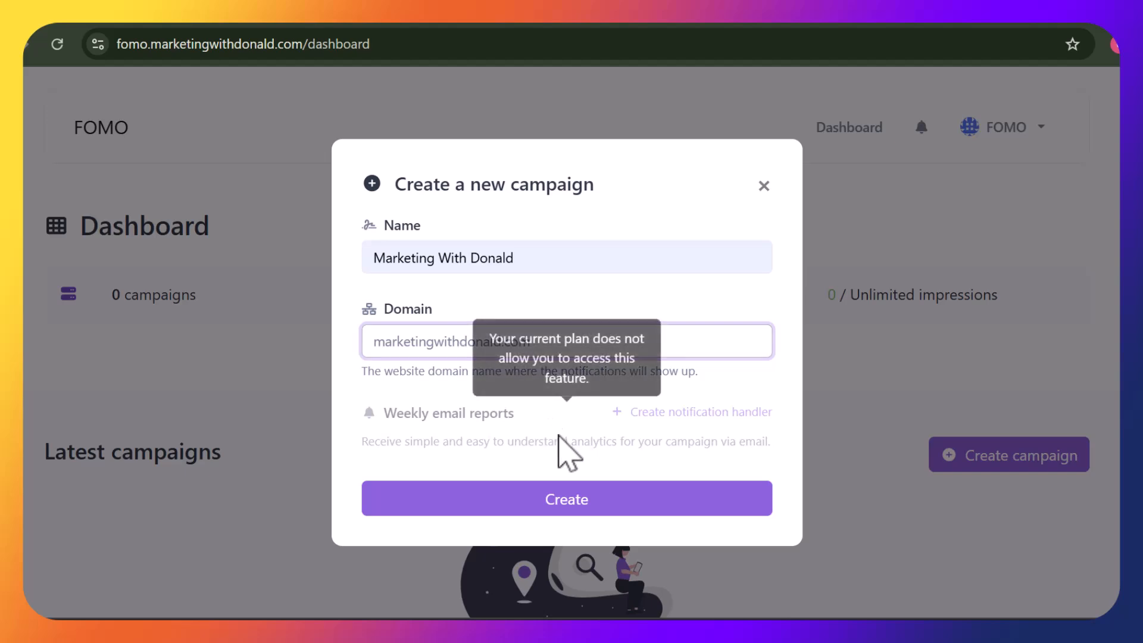
Create the marketingwithdonald.com campaign, paste its pixel code into a sticky note, and close the dialog
left_click(593, 498)
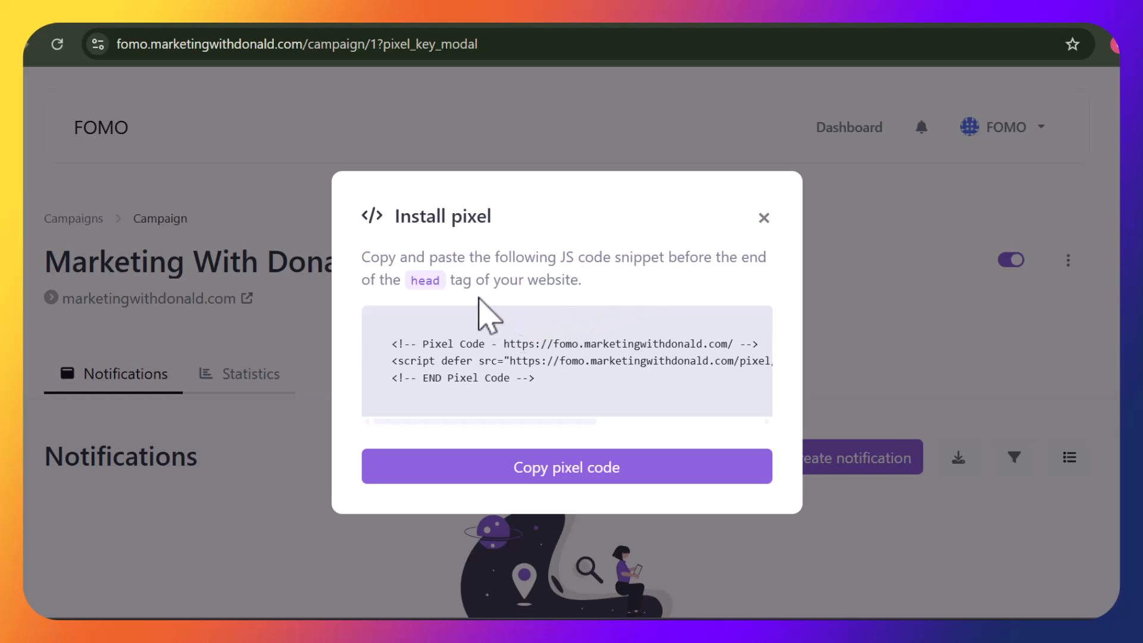
left_click(568, 465)
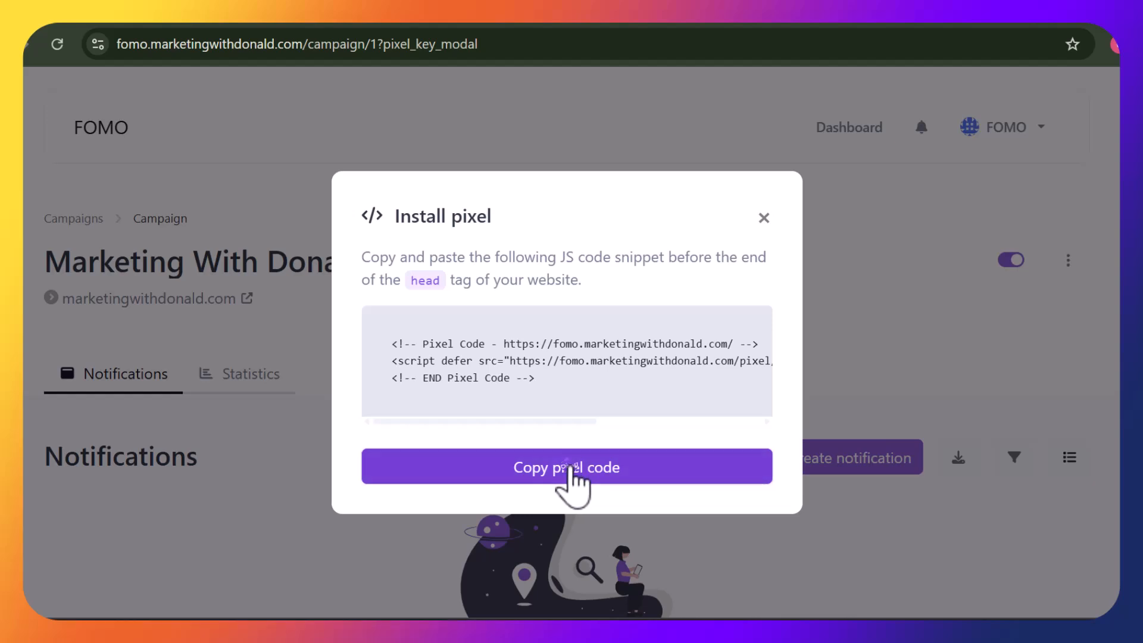
mouse_move(806, 619)
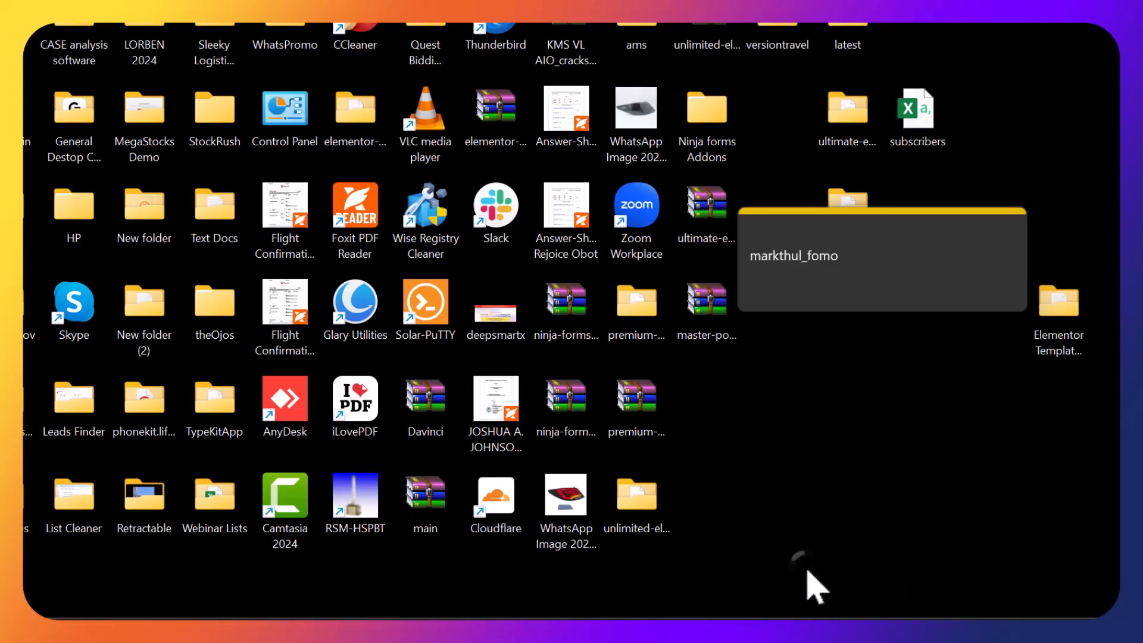
left_click(816, 581)
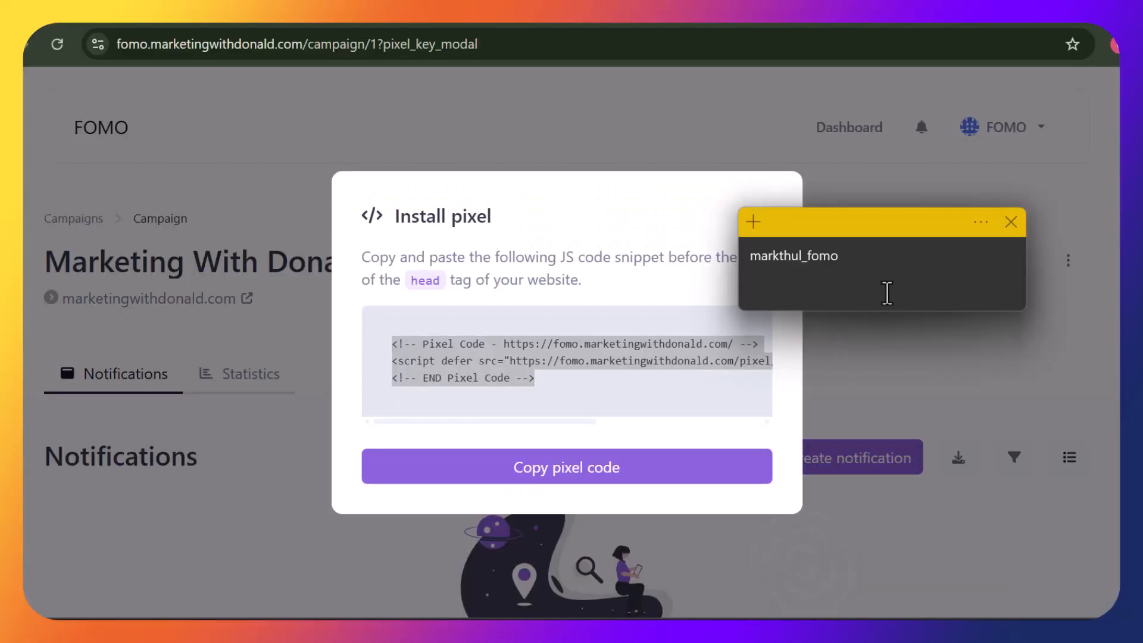
left_click(887, 292)
key("Return")
key("Return")
key("Return")
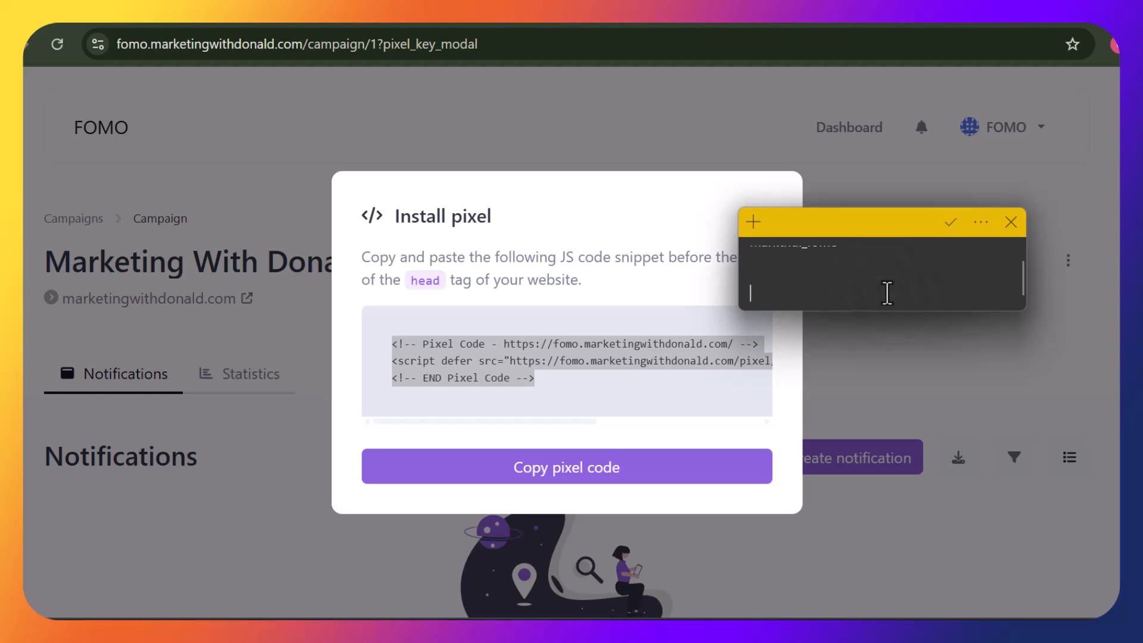
key("ctrl+v")
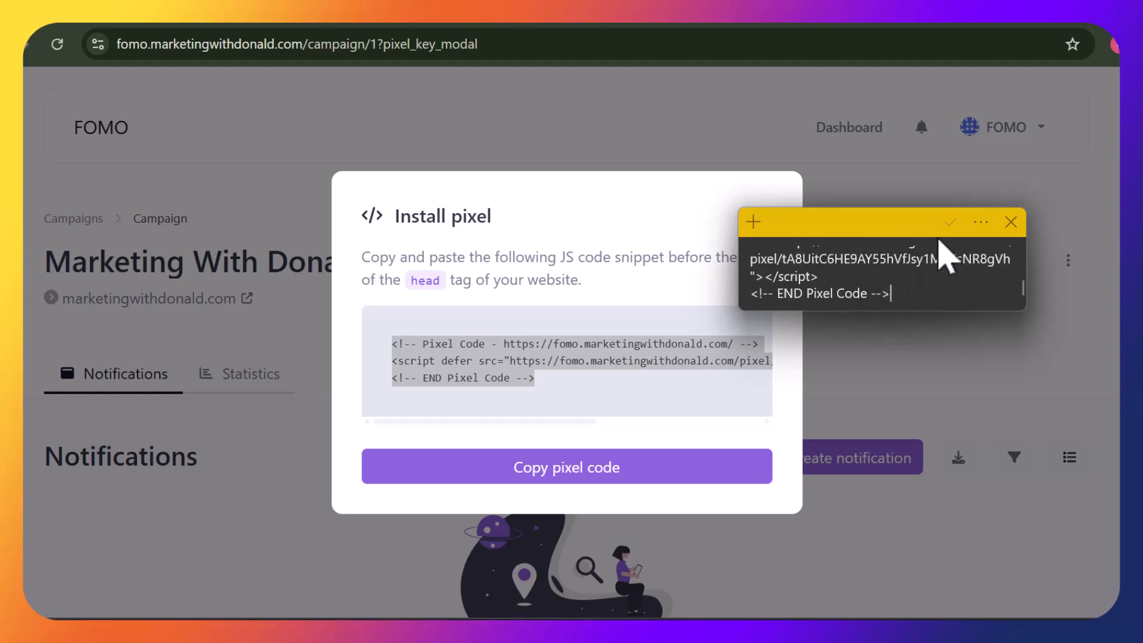
left_click(775, 423)
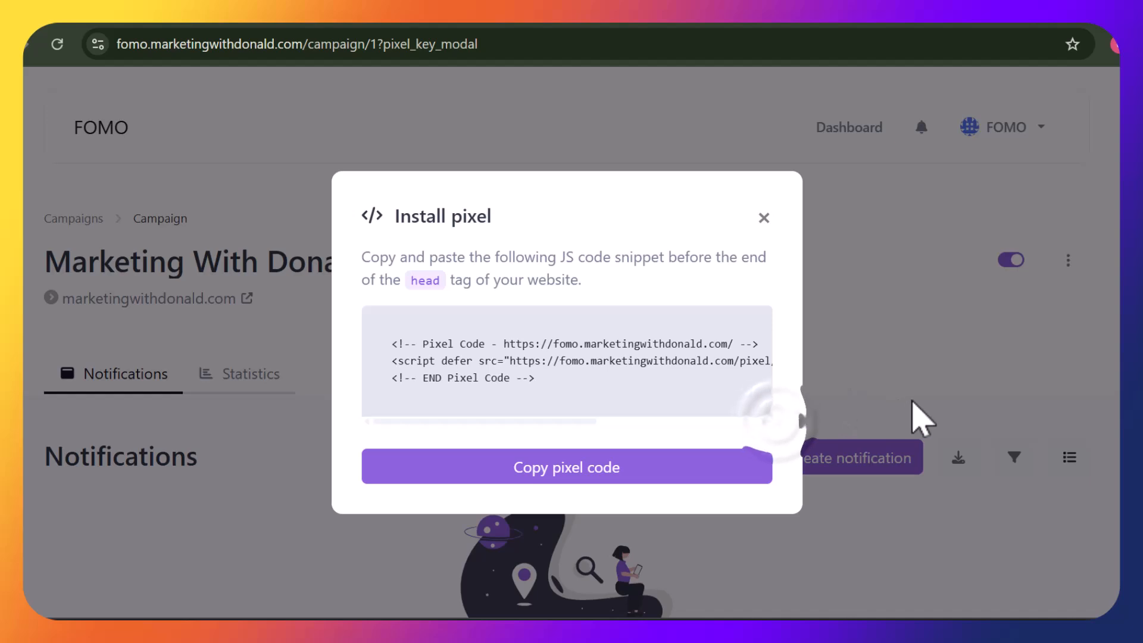
left_click(765, 219)
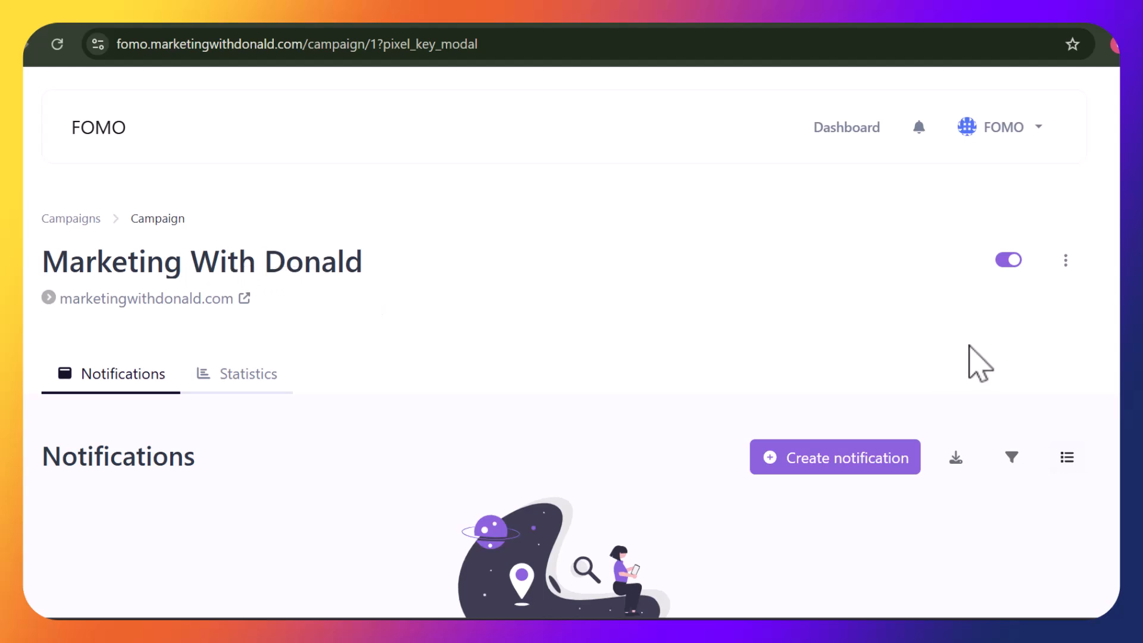
View the campaign's Install pixel code from its actions menu, then reopen the actions menu
scroll(572, 342, "down", 2)
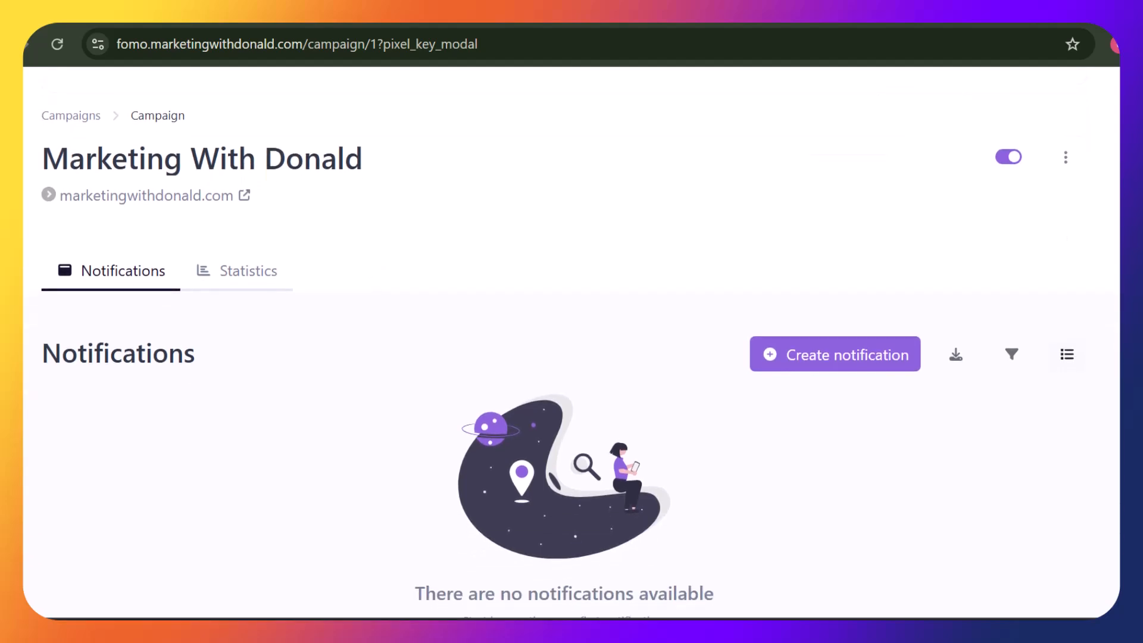
scroll(571, 342, "down", 1)
scroll(571, 342, "down", 2)
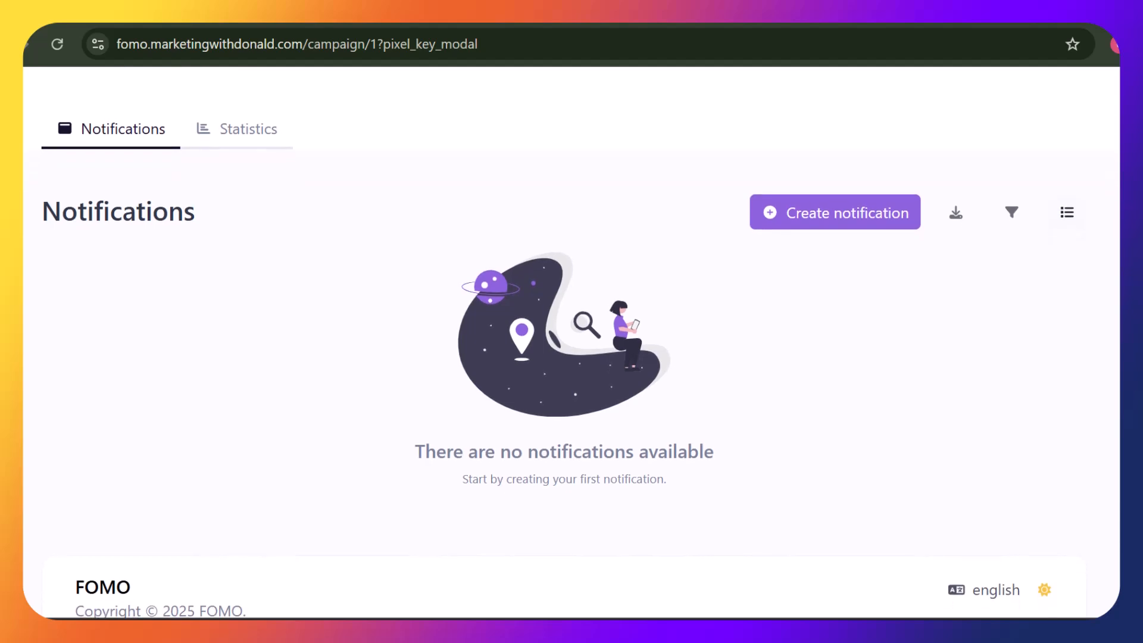
scroll(571, 343, "up", 4)
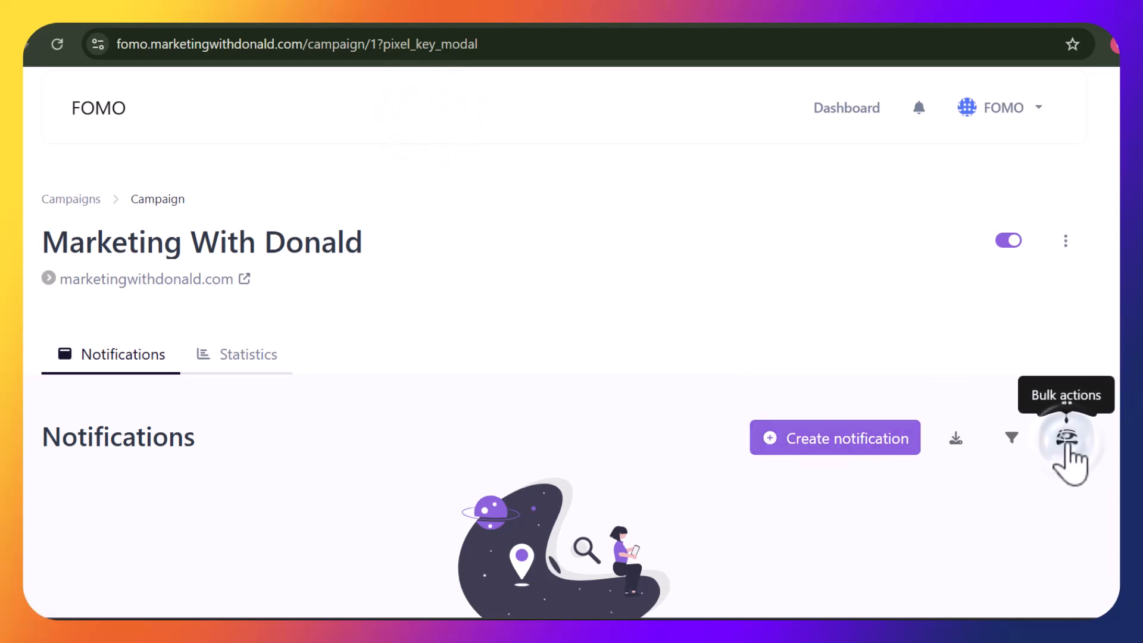
left_click(1065, 242)
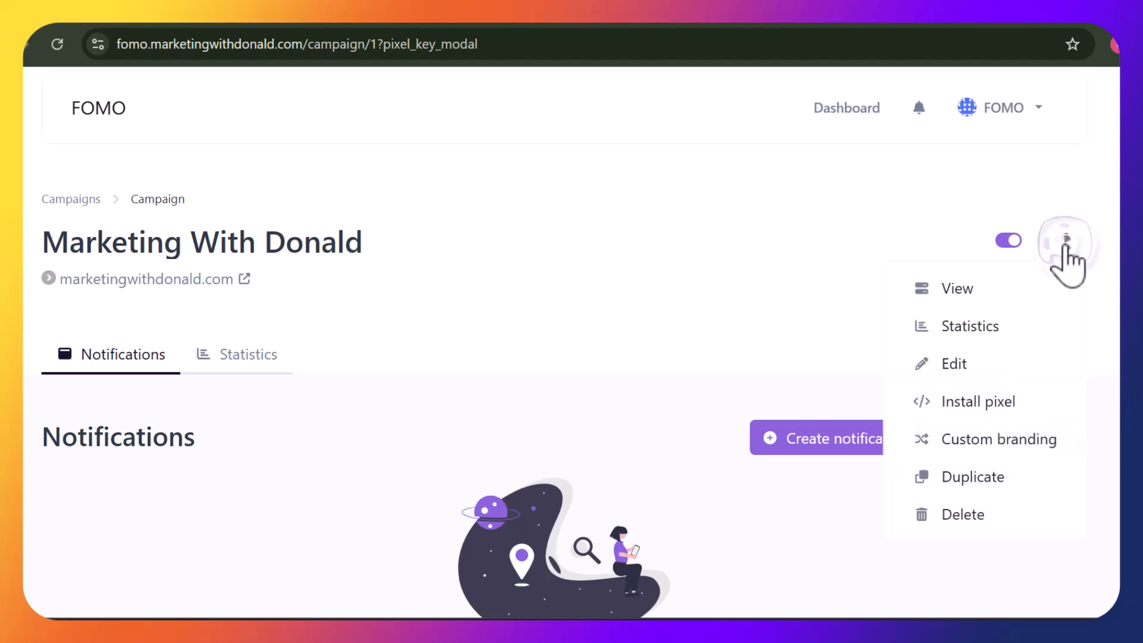
left_click(960, 403)
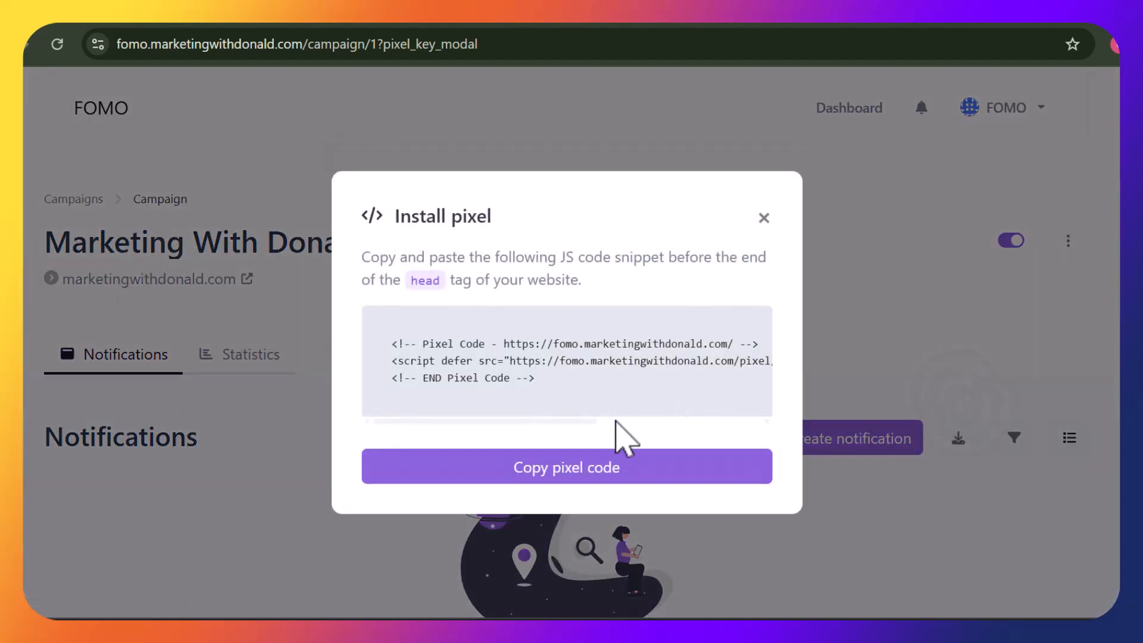
left_click(763, 218)
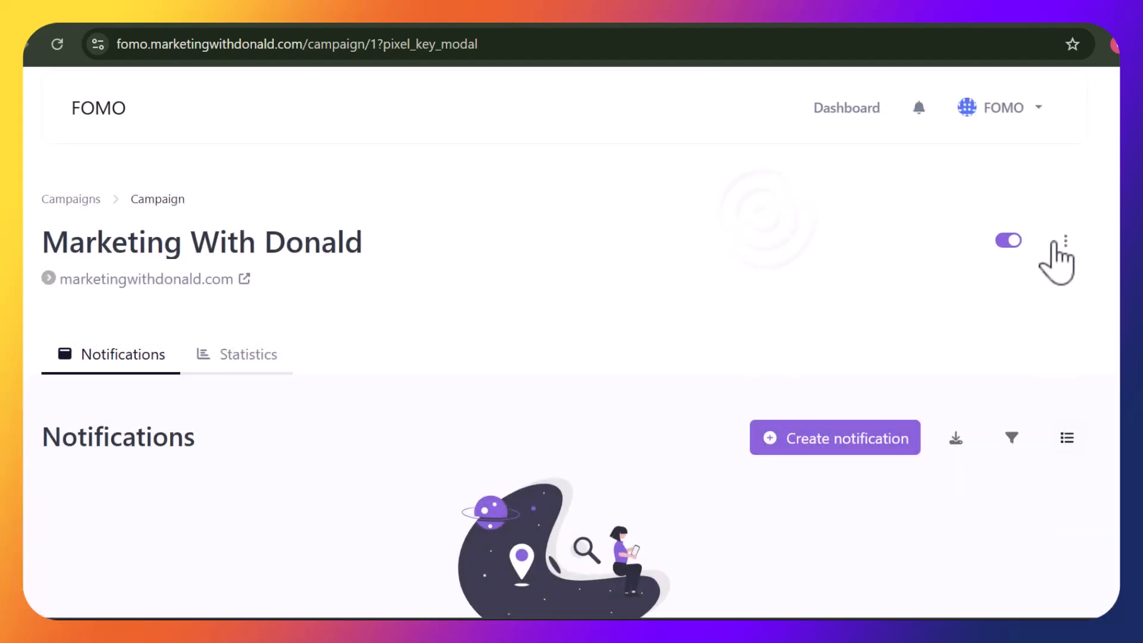
left_click(1068, 242)
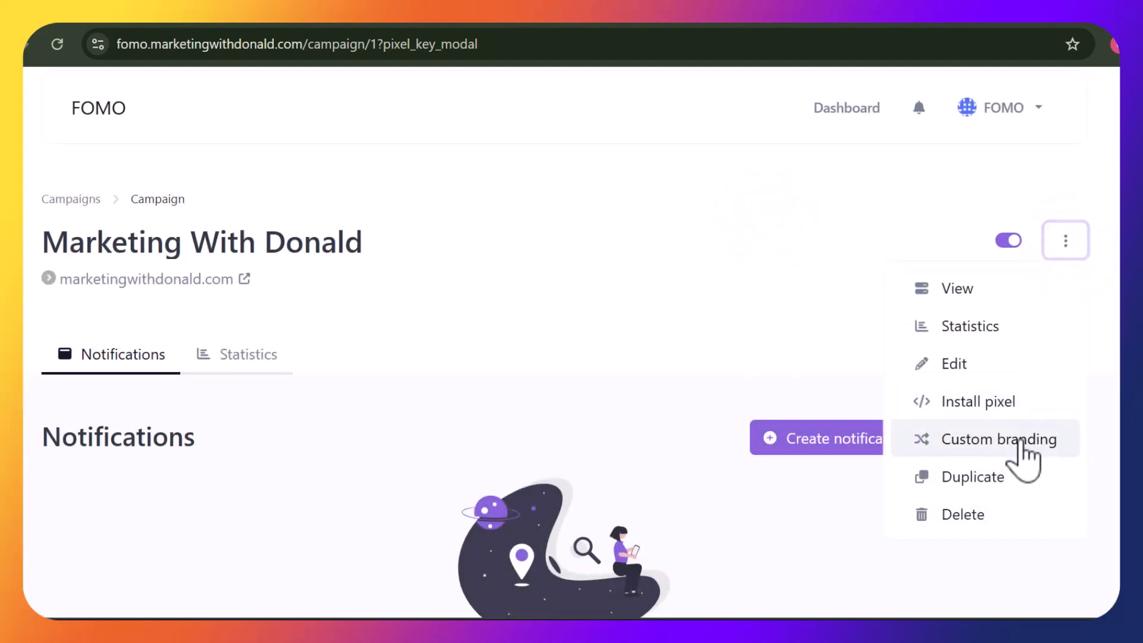
left_click(1015, 442)
left_click(661, 297)
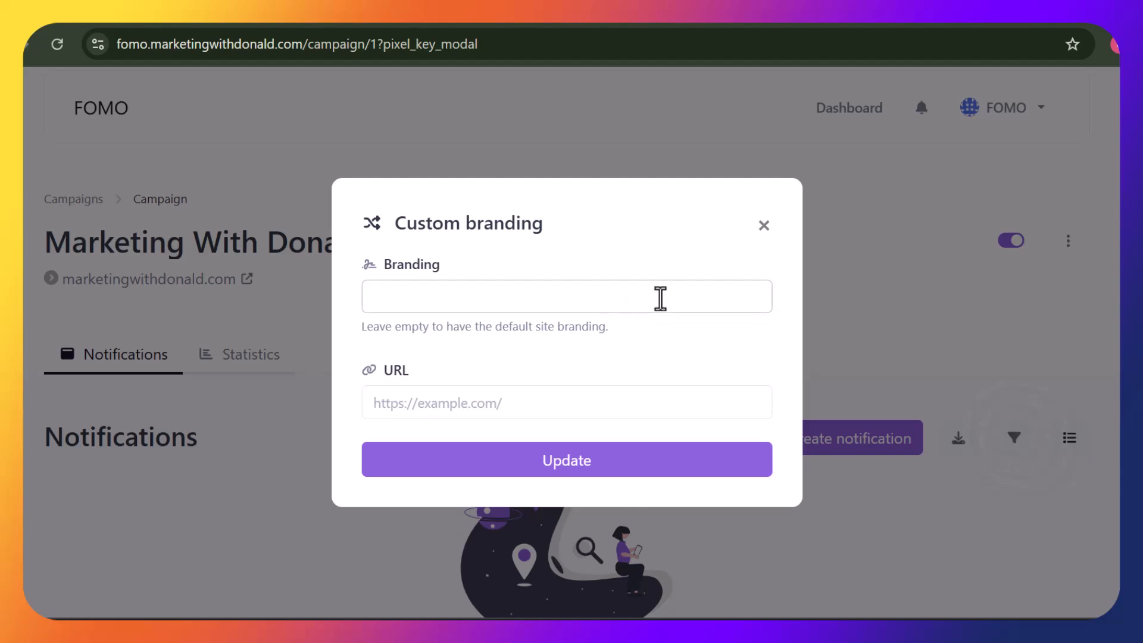
left_click(660, 298)
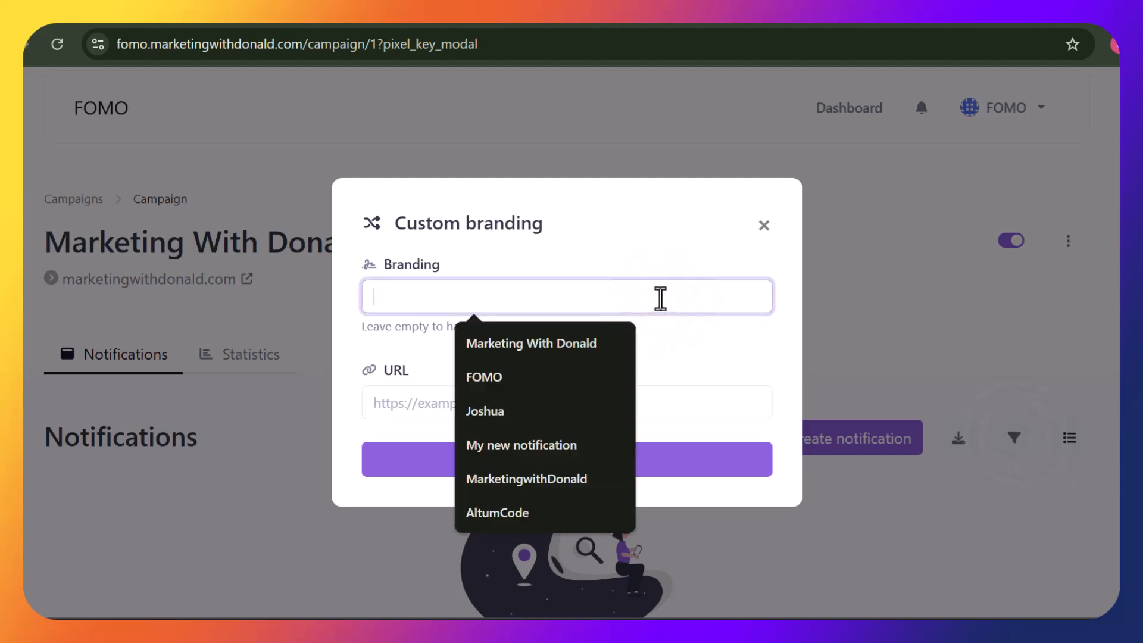
type("Bonus Pack")
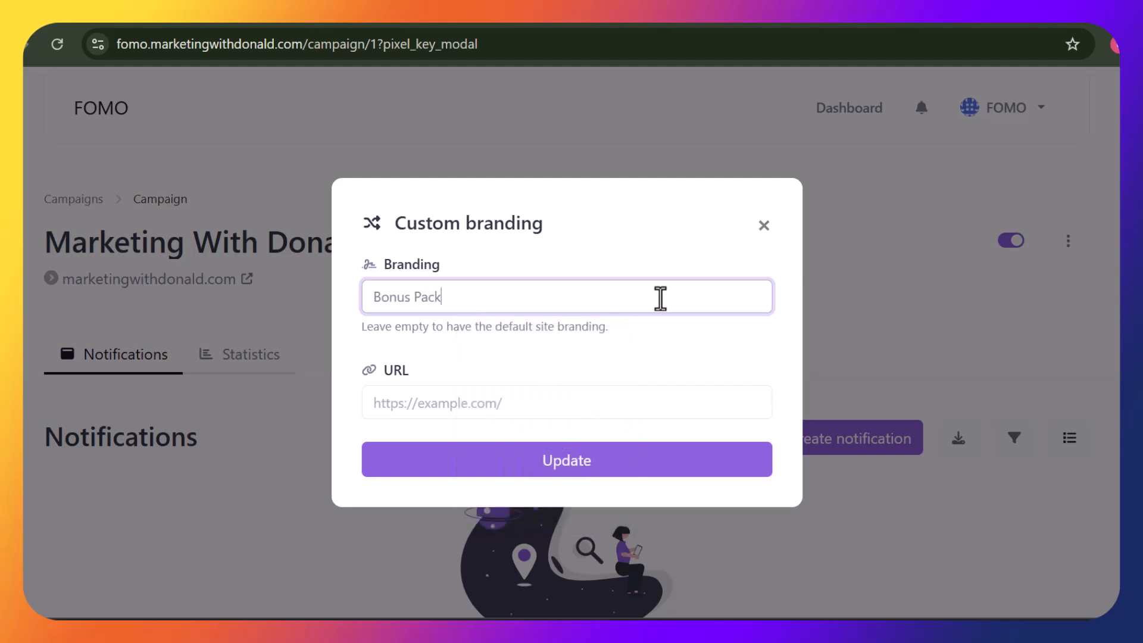
left_click(597, 394)
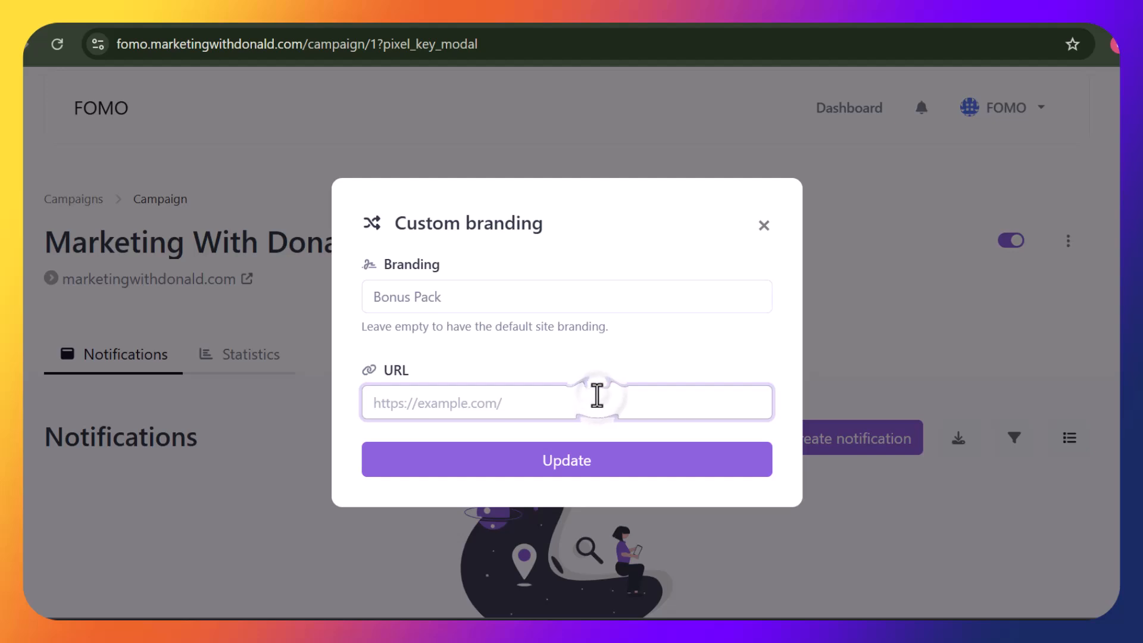
type("https")
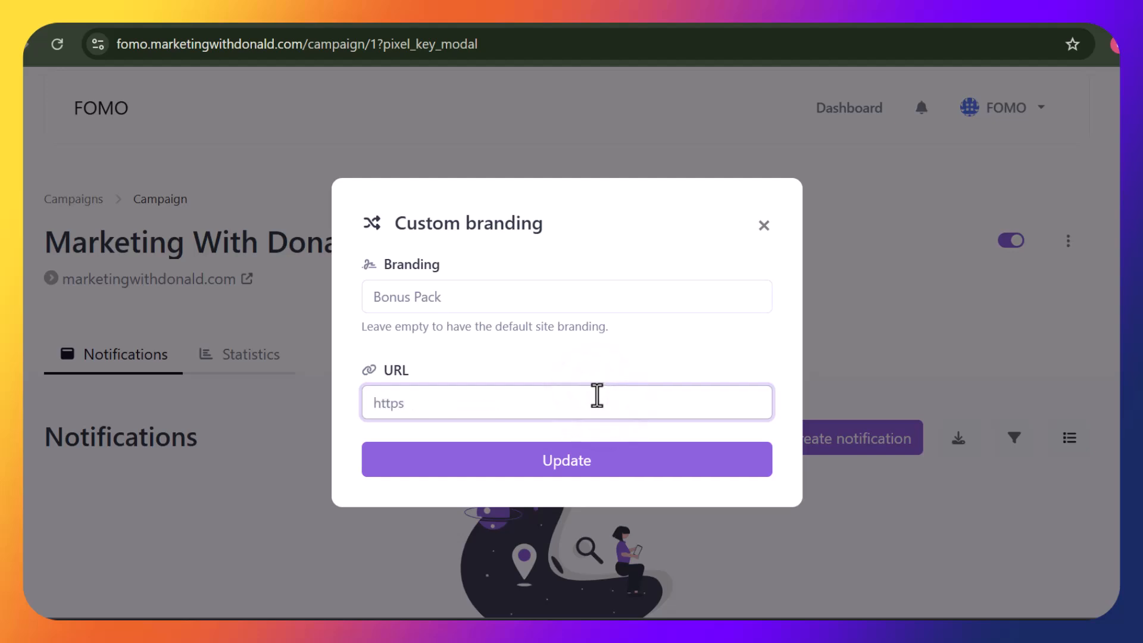
type("://marketingwithdonald.com")
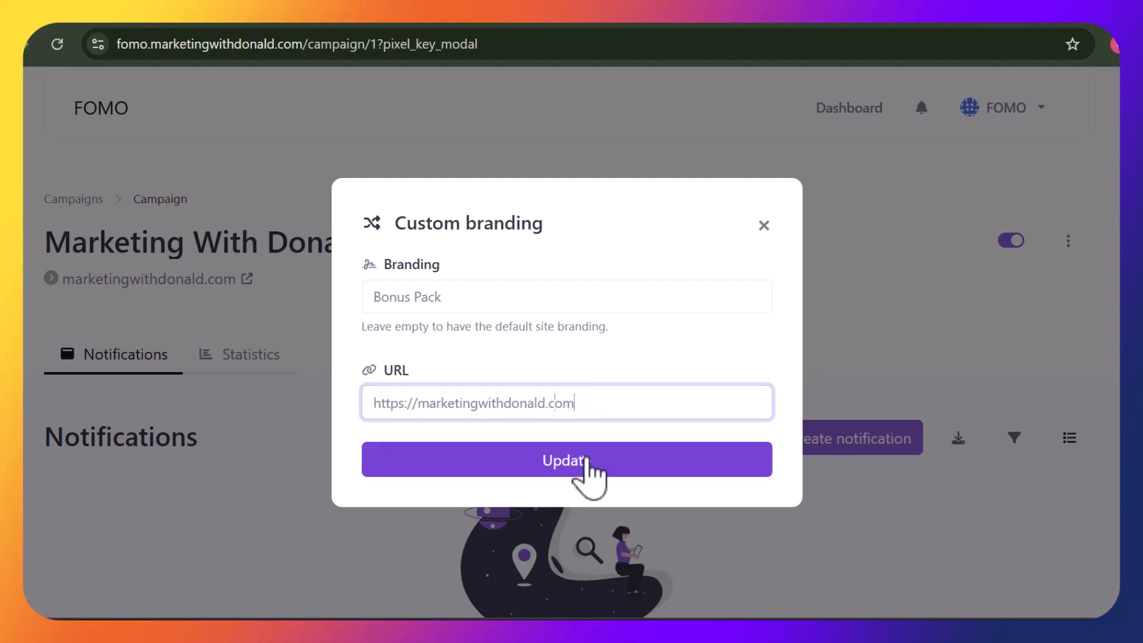
left_click(586, 459)
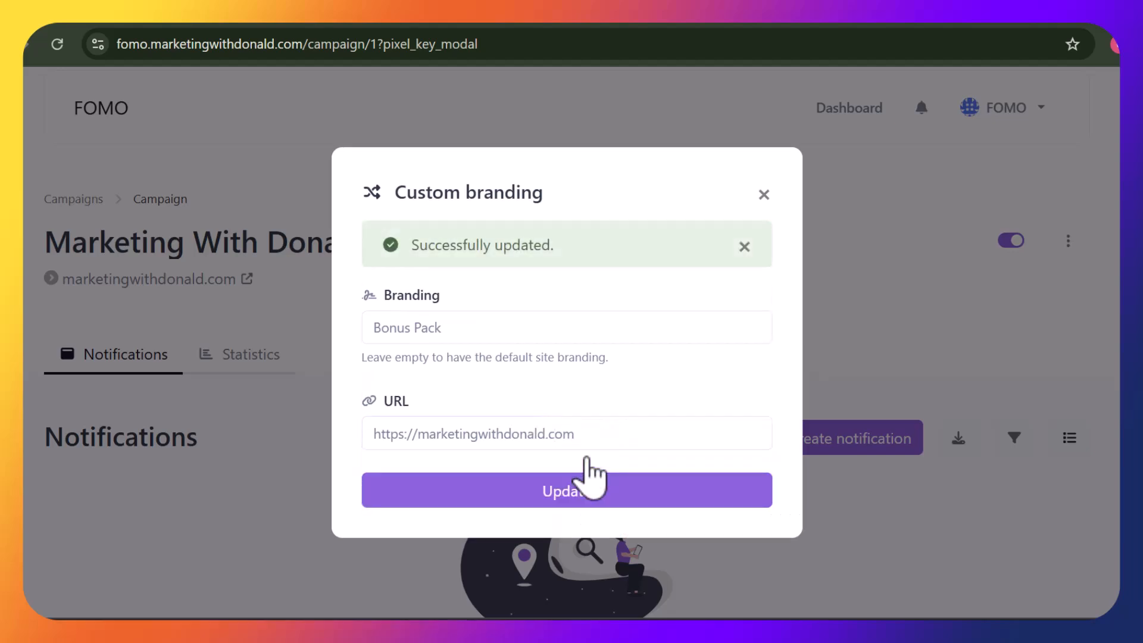
left_click(762, 192)
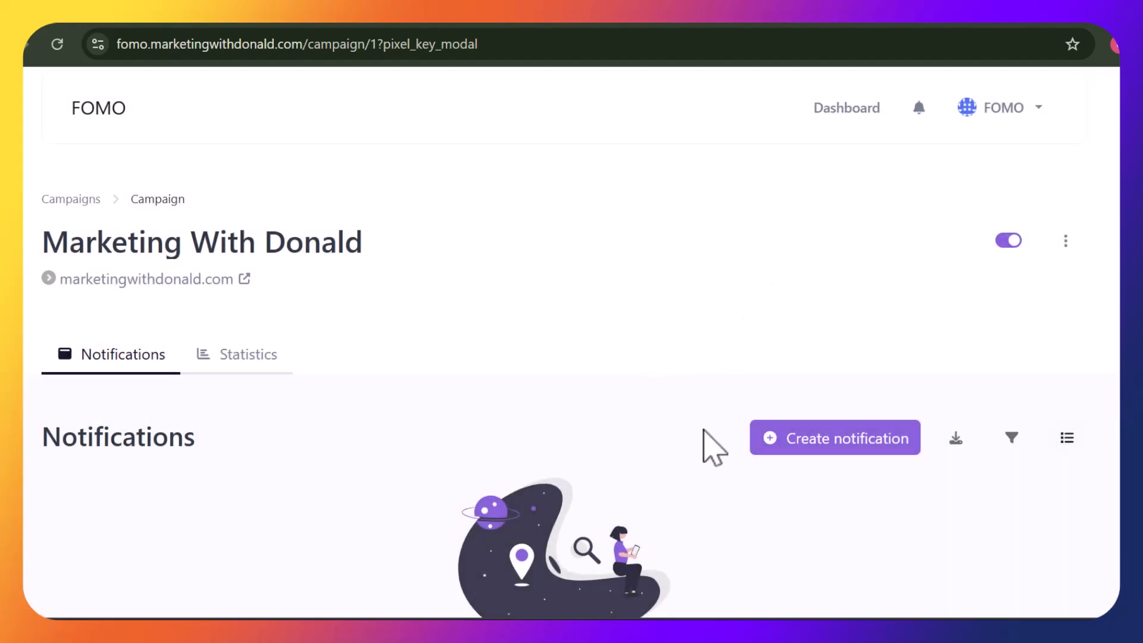
Open the Create notification page and preview the Coupon type
left_click(833, 453)
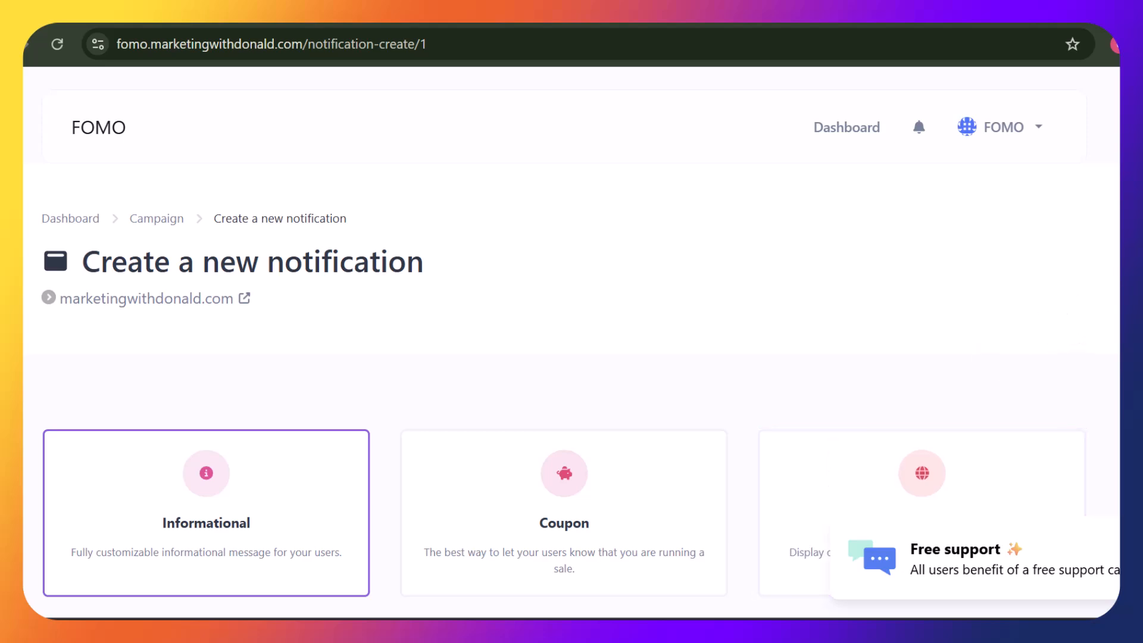
scroll(563, 342, "down", 2)
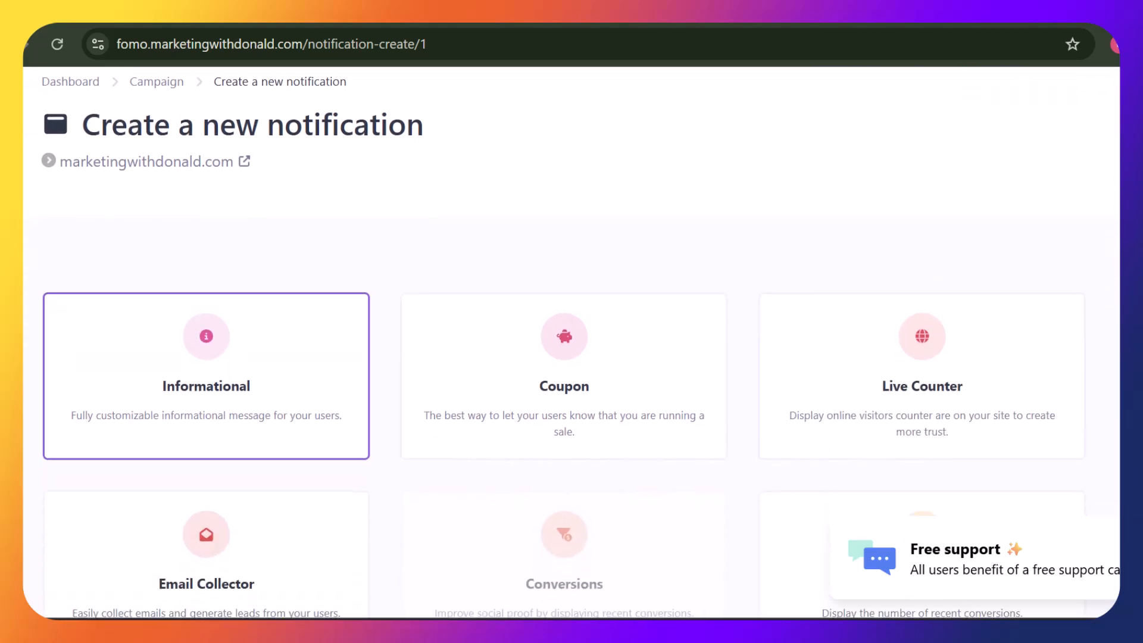
scroll(571, 342, "up", 2)
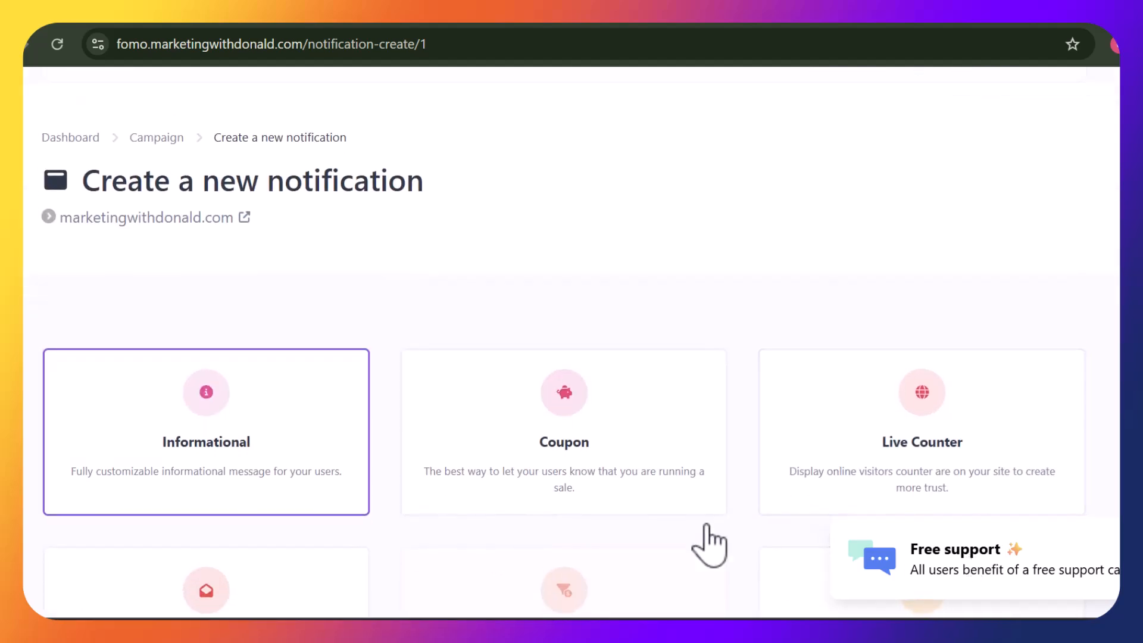
left_click(619, 456)
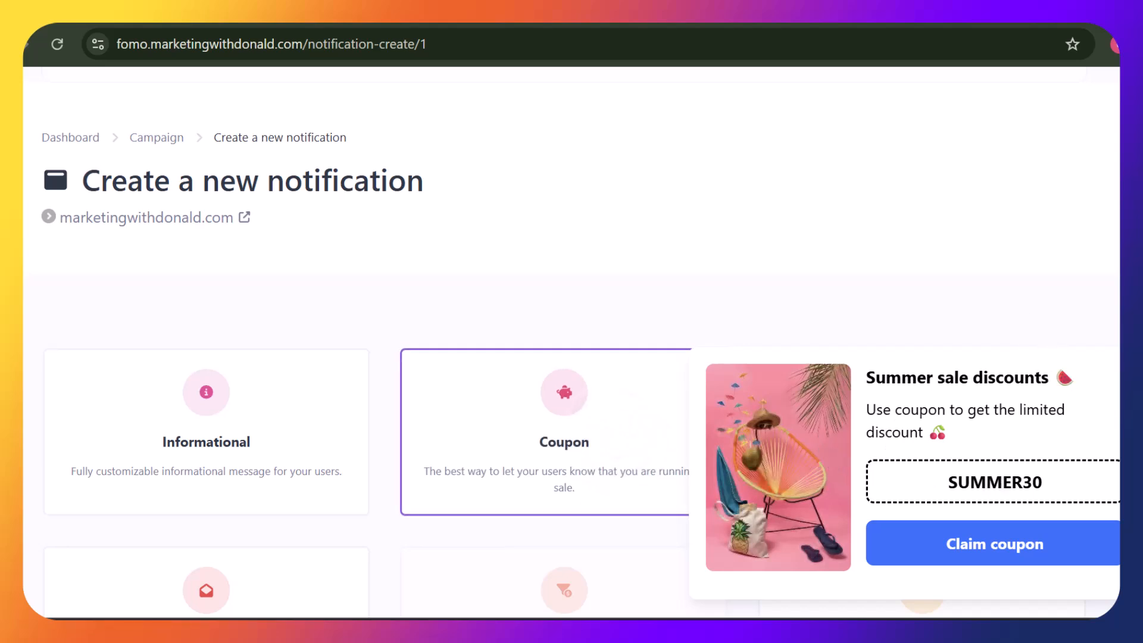
scroll(1021, 238, "down", 4)
scroll(1021, 238, "up", 2)
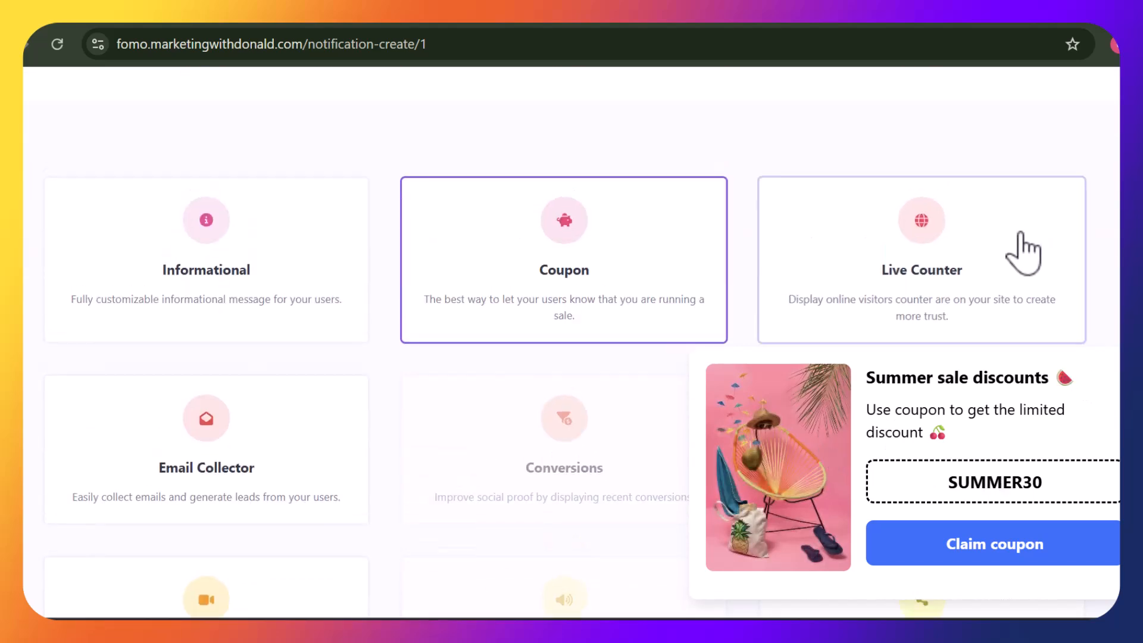
Preview the Live Counter and Email Collector types, then try the plan-locked Conversions type
left_click(1006, 250)
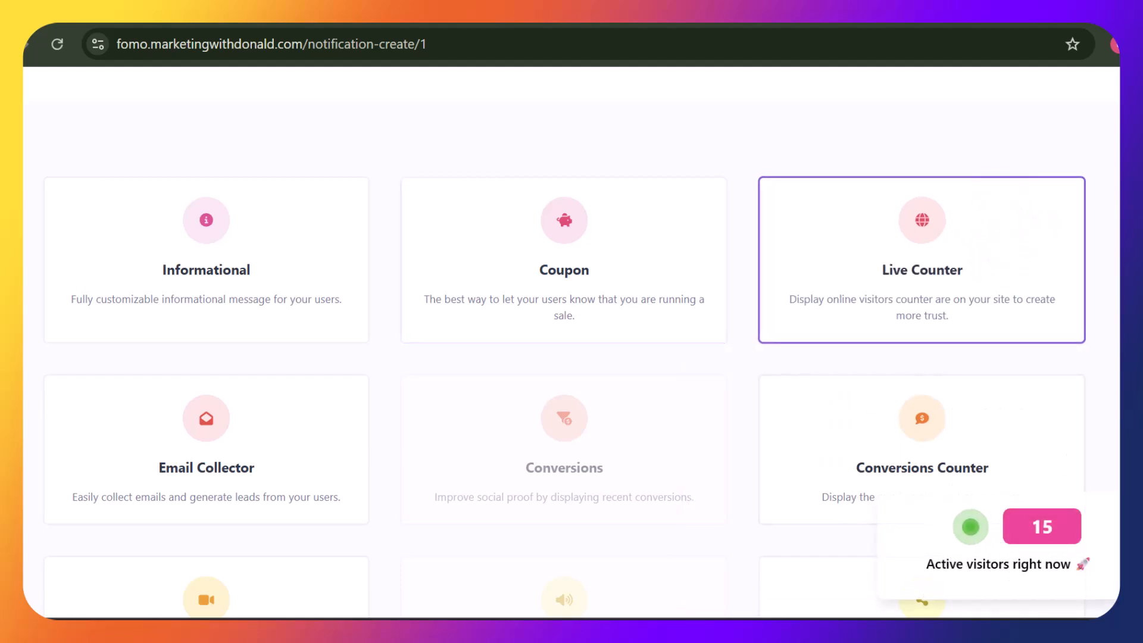
scroll(476, 288, "down", 2)
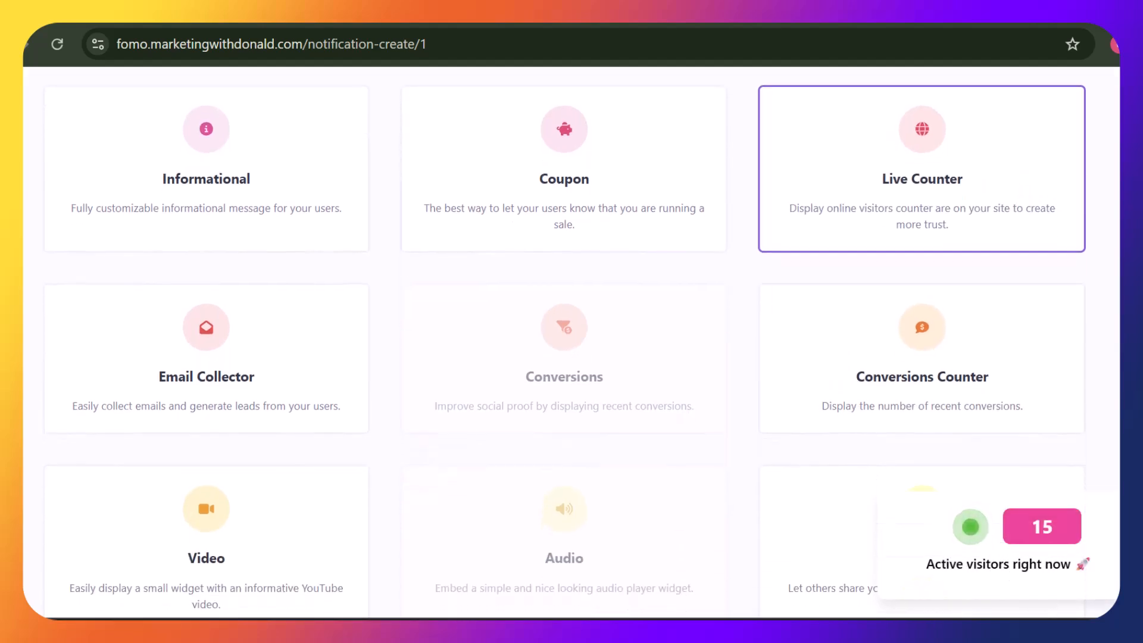
left_click(296, 357)
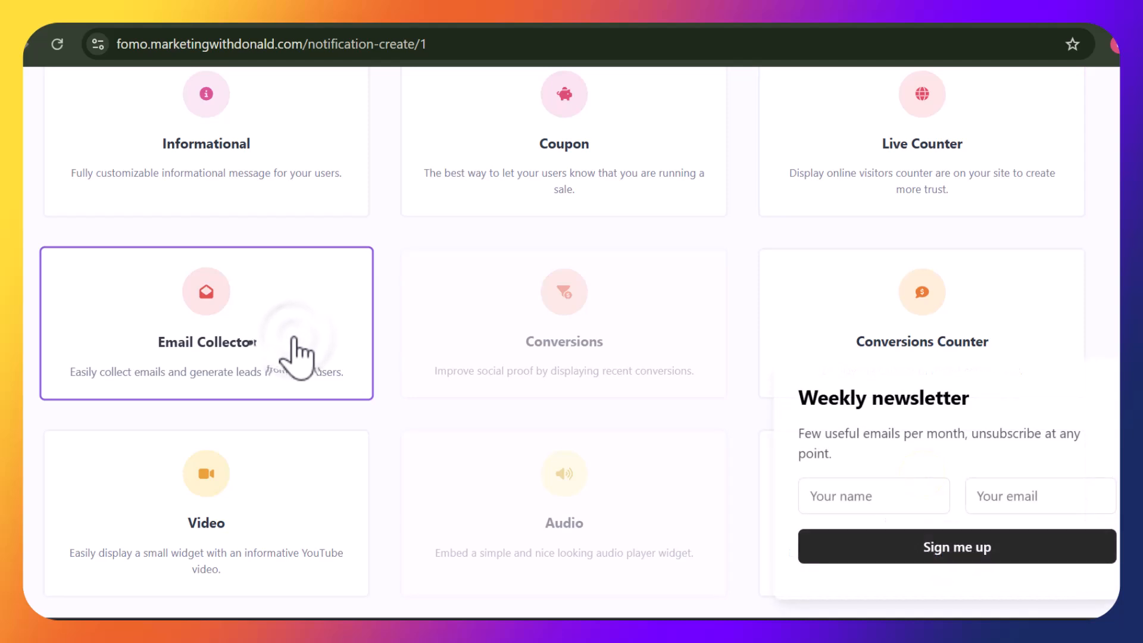
mouse_move(592, 345)
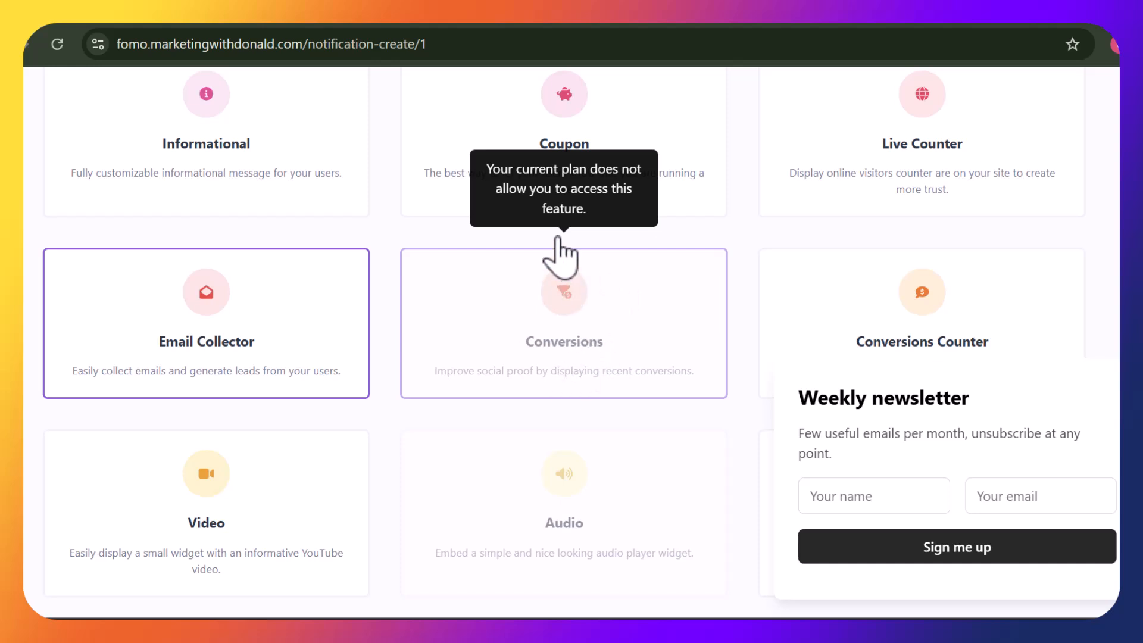
left_click(416, 77)
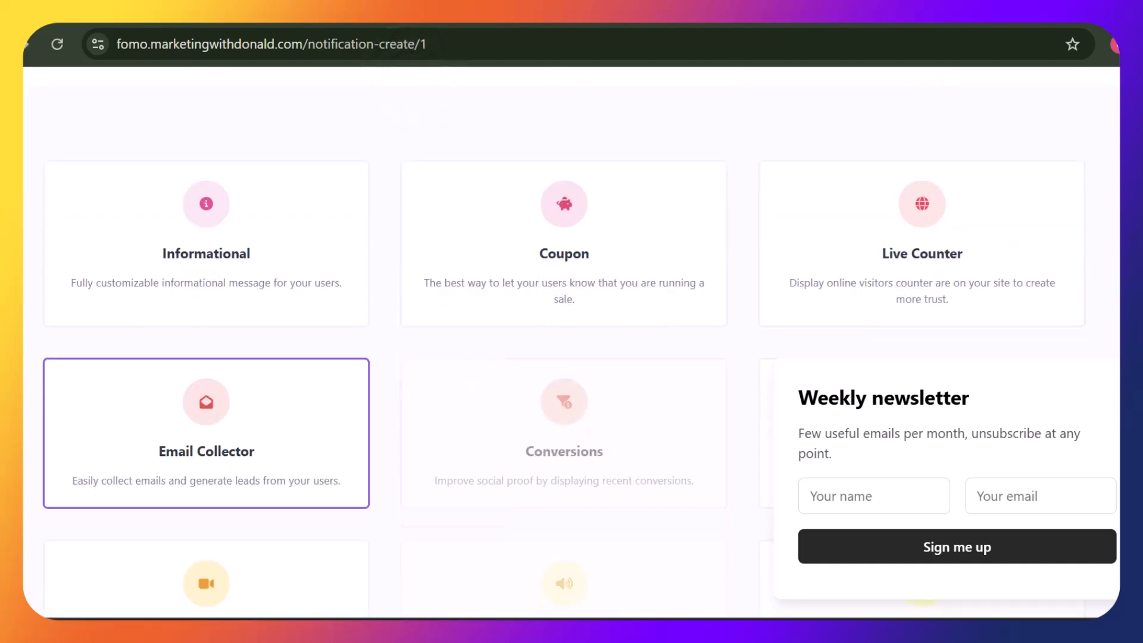
scroll(563, 339, "down", 5)
scroll(563, 339, "down", 5)
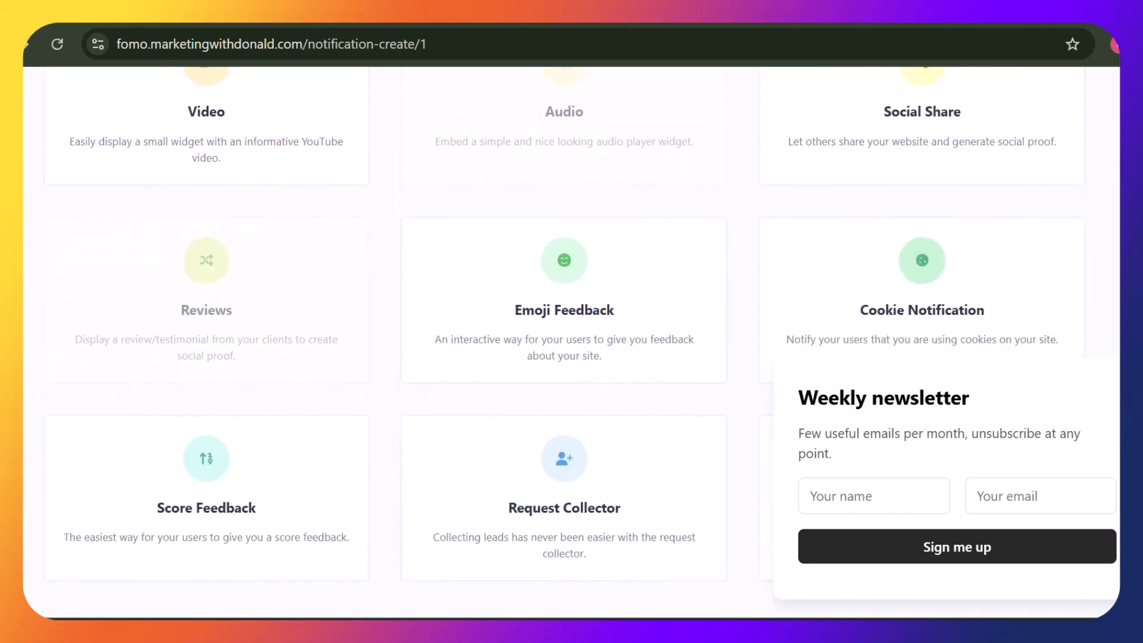
scroll(557, 401, "up", 10)
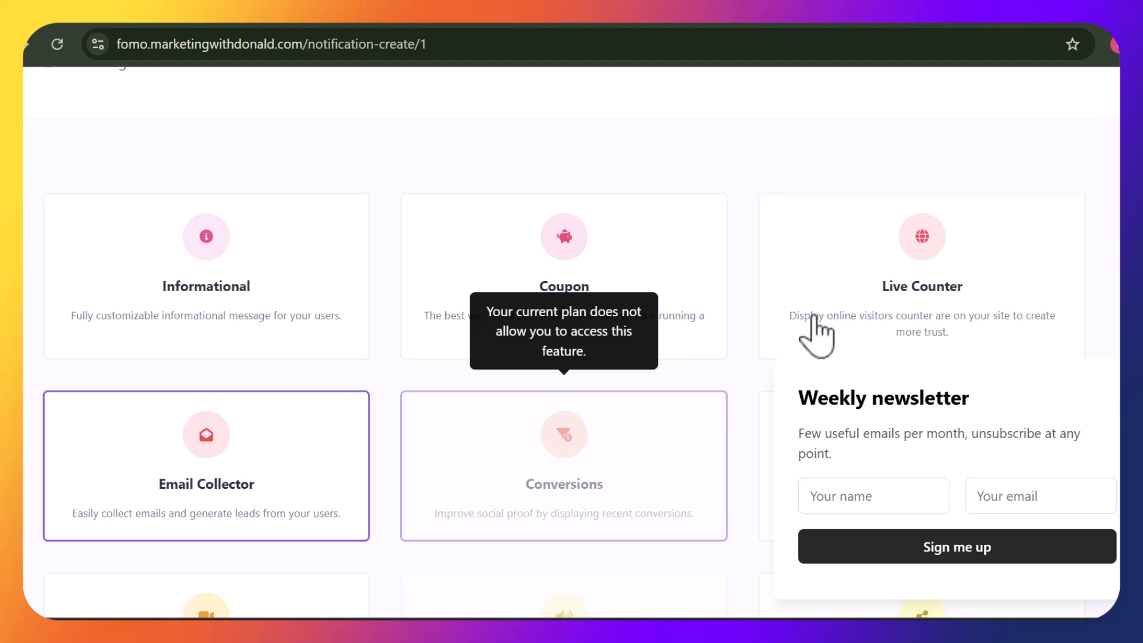
scroll(393, 357, "up", 4)
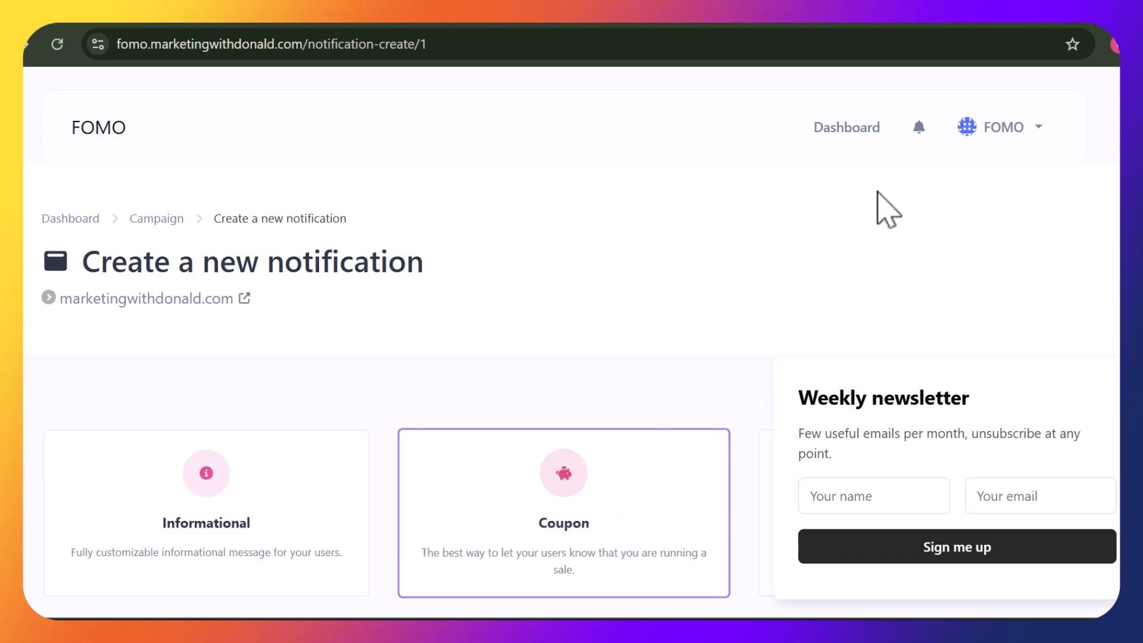
Open the Account settings page from the top-right account dropdown
left_click(1038, 132)
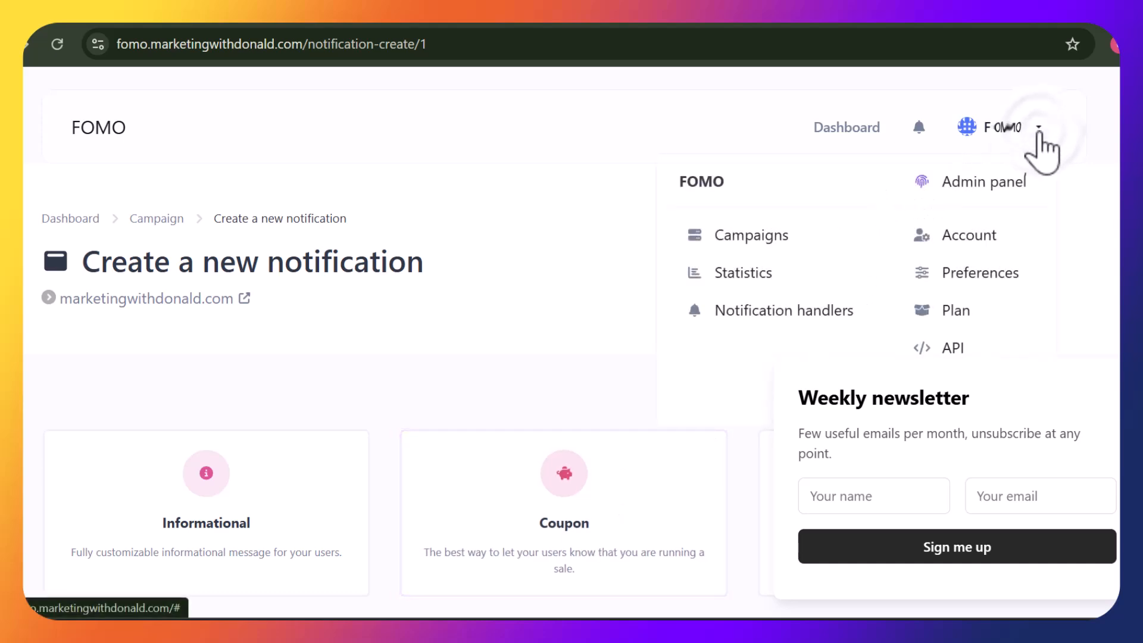
left_click(946, 237)
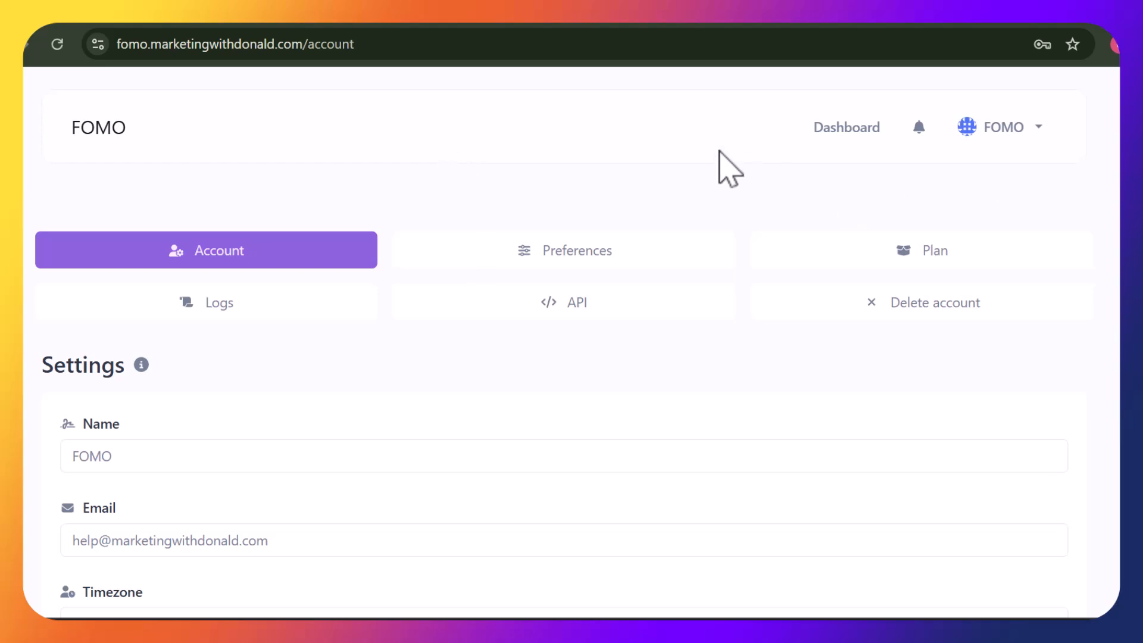
left_click(432, 91)
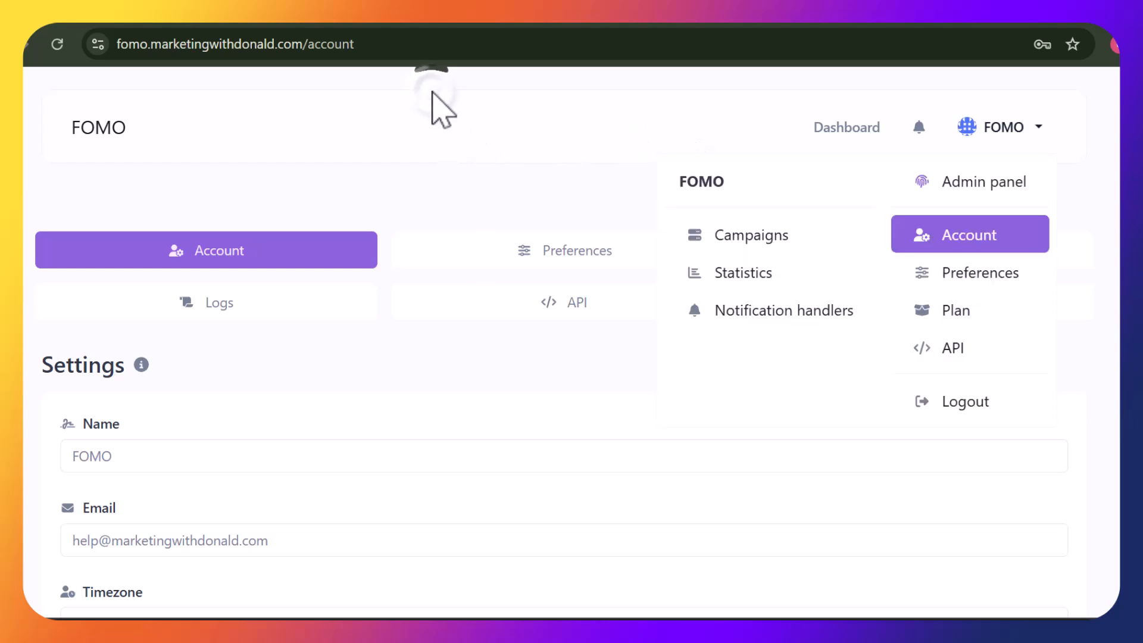
Go to Admin panel > Users and open the single user's actions menu
left_click(434, 170)
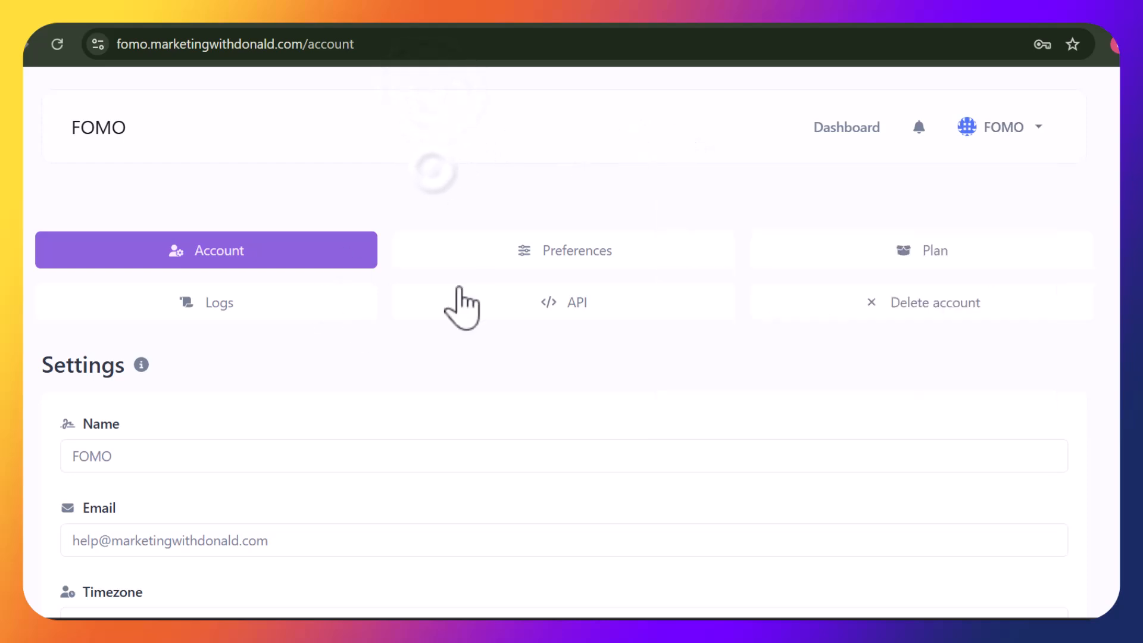
left_click(1033, 127)
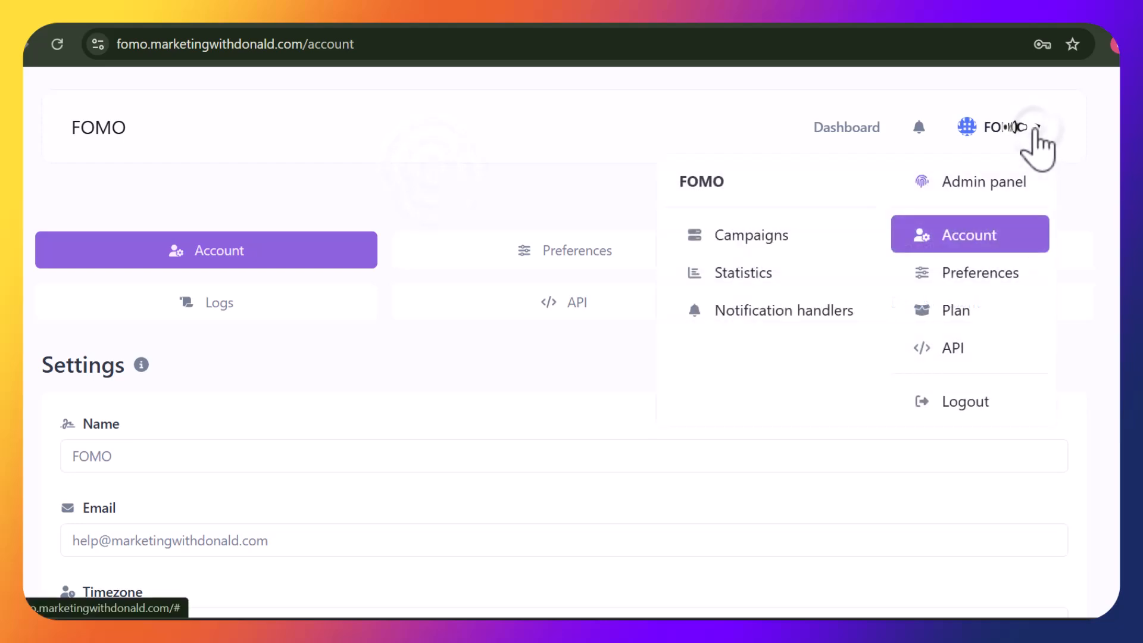
left_click(974, 184)
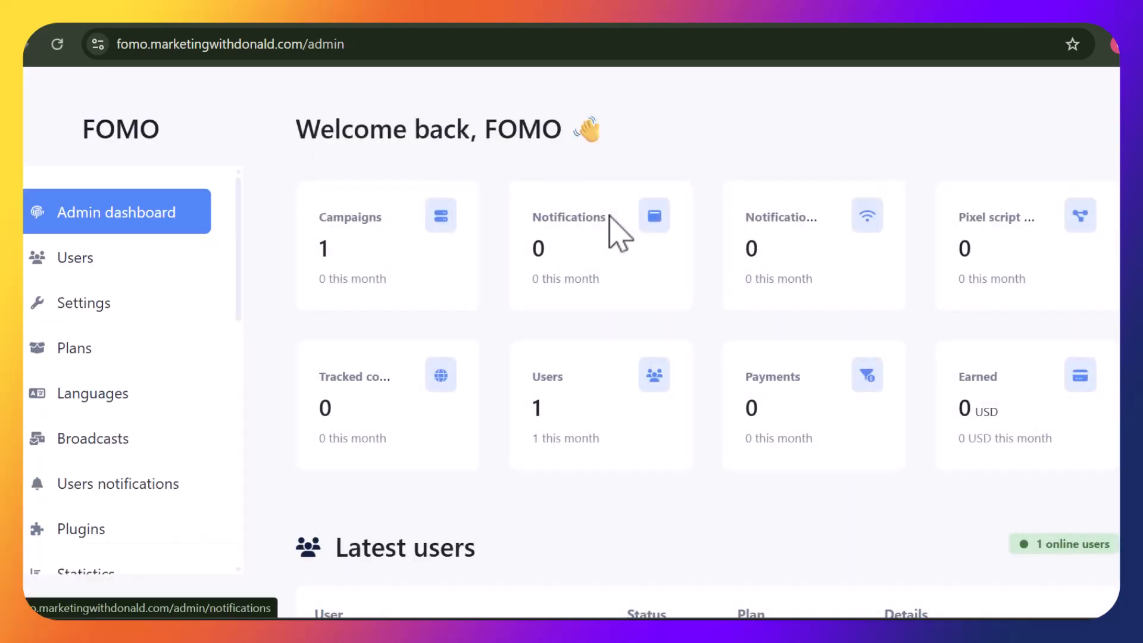
left_click(90, 257)
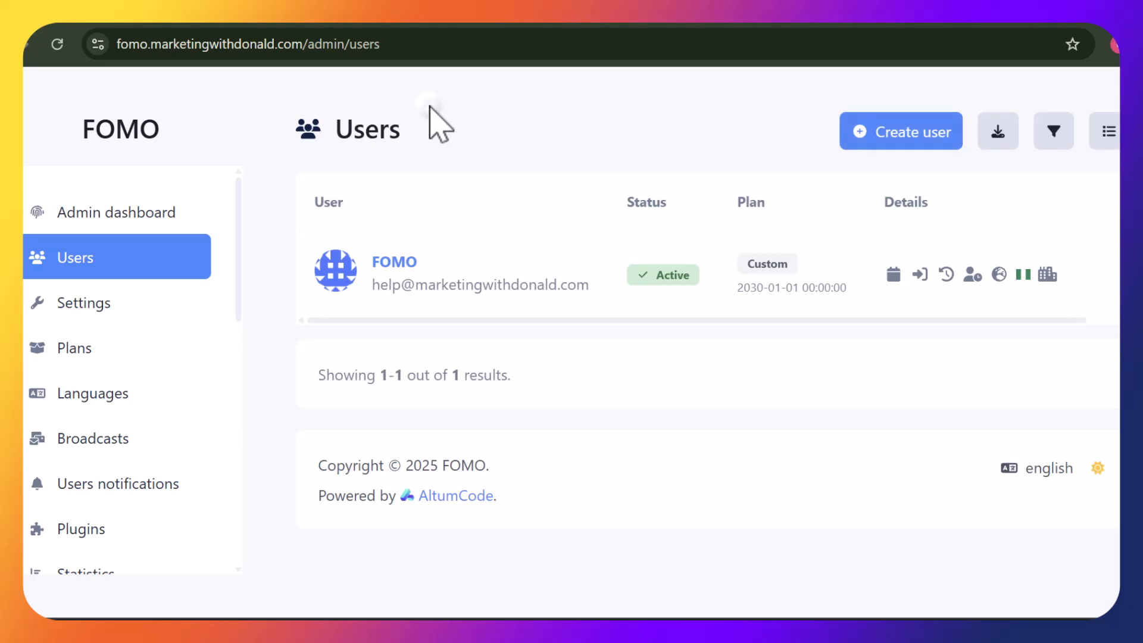
left_click(1114, 286)
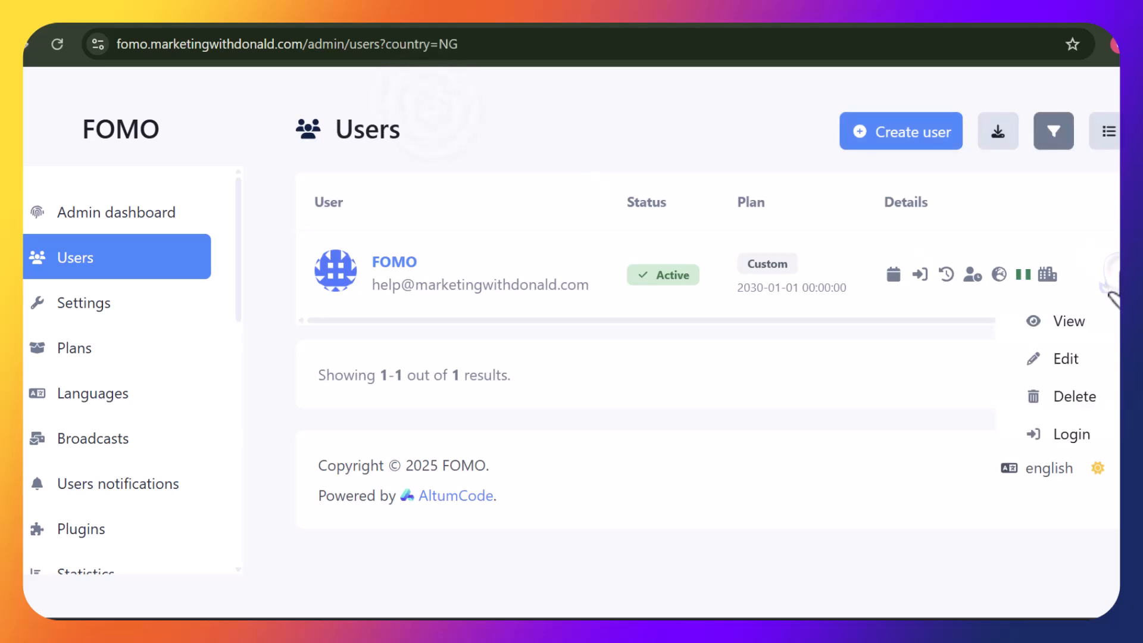
In Edit user, tick Conversions, Audio, Reviews and Custom HTML under Enabled notifications
left_click(1095, 369)
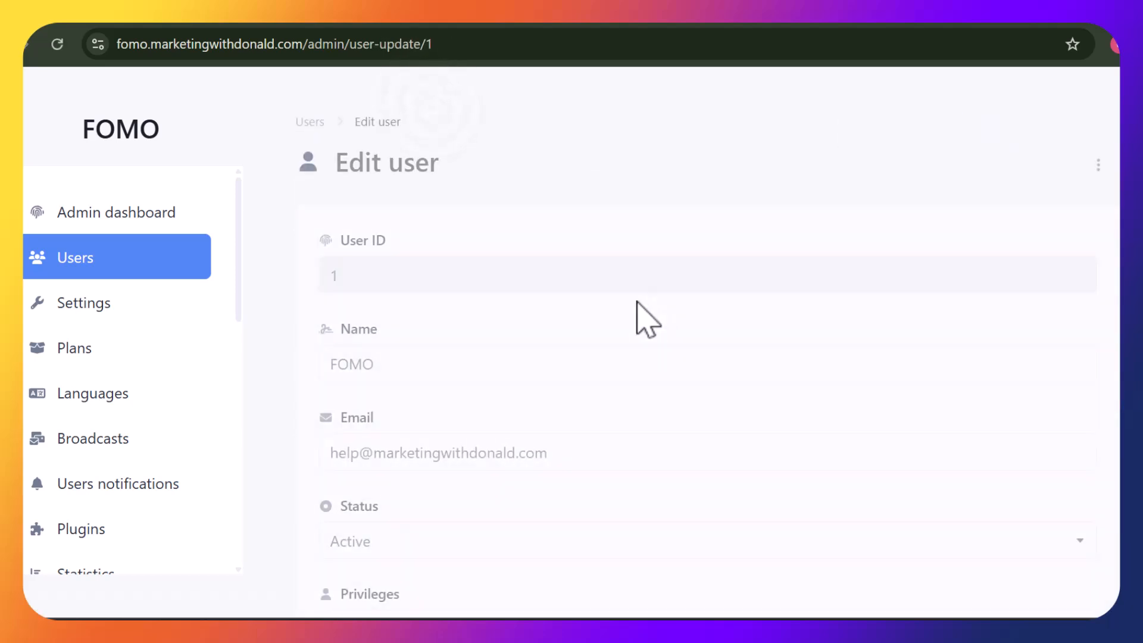
scroll(707, 341, "down", 15)
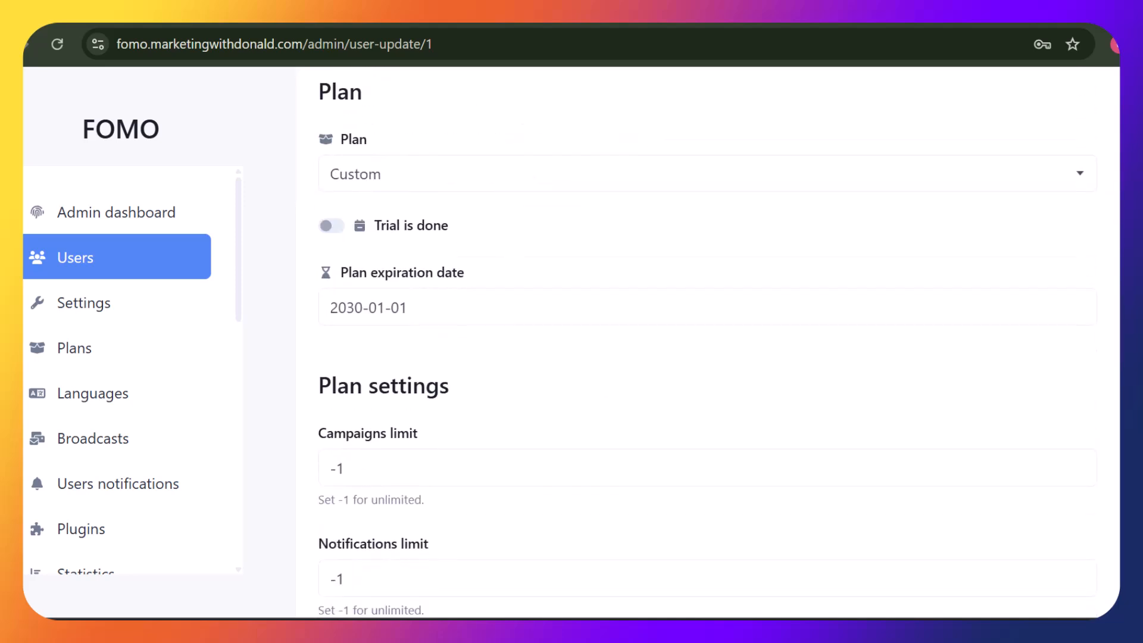
scroll(707, 341, "down", 15)
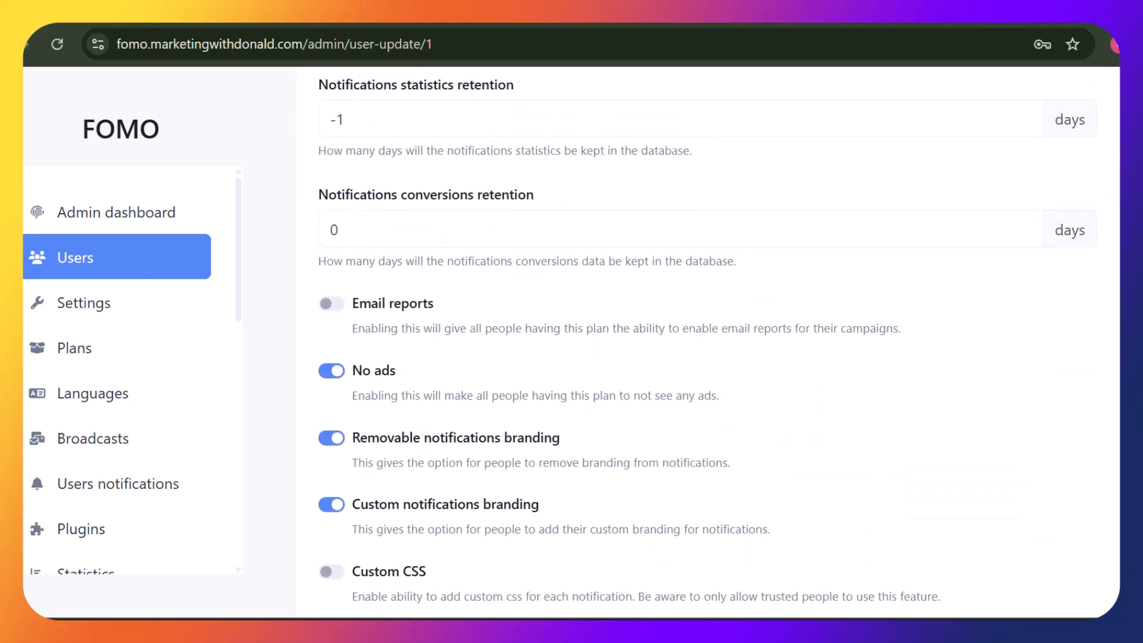
scroll(707, 341, "up", 5)
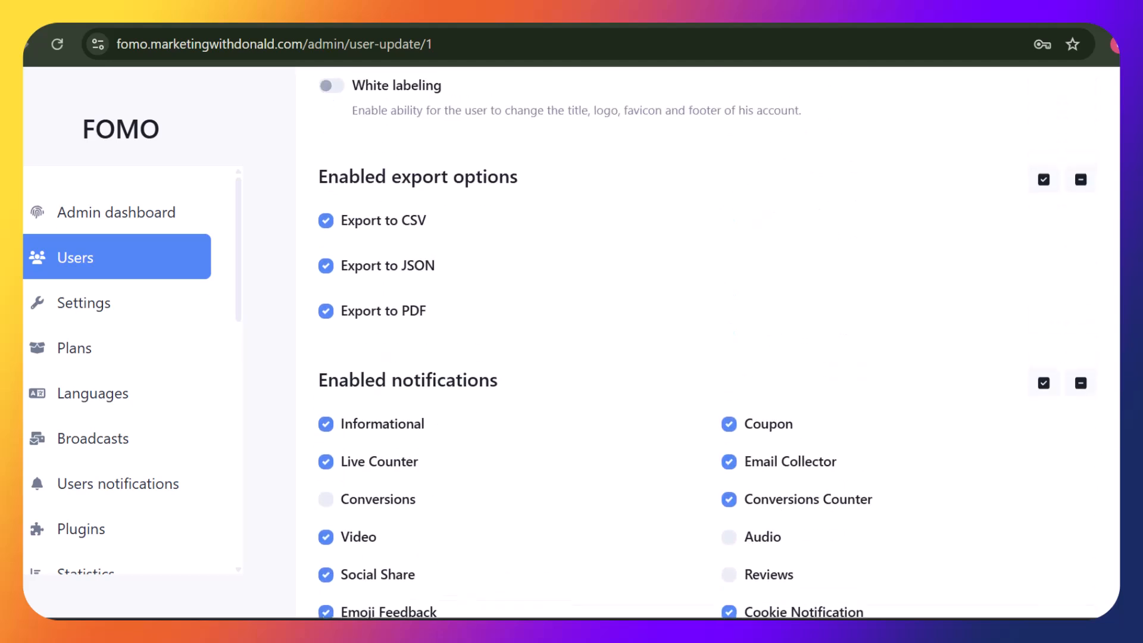
scroll(707, 341, "down", 3)
scroll(707, 341, "up", 2)
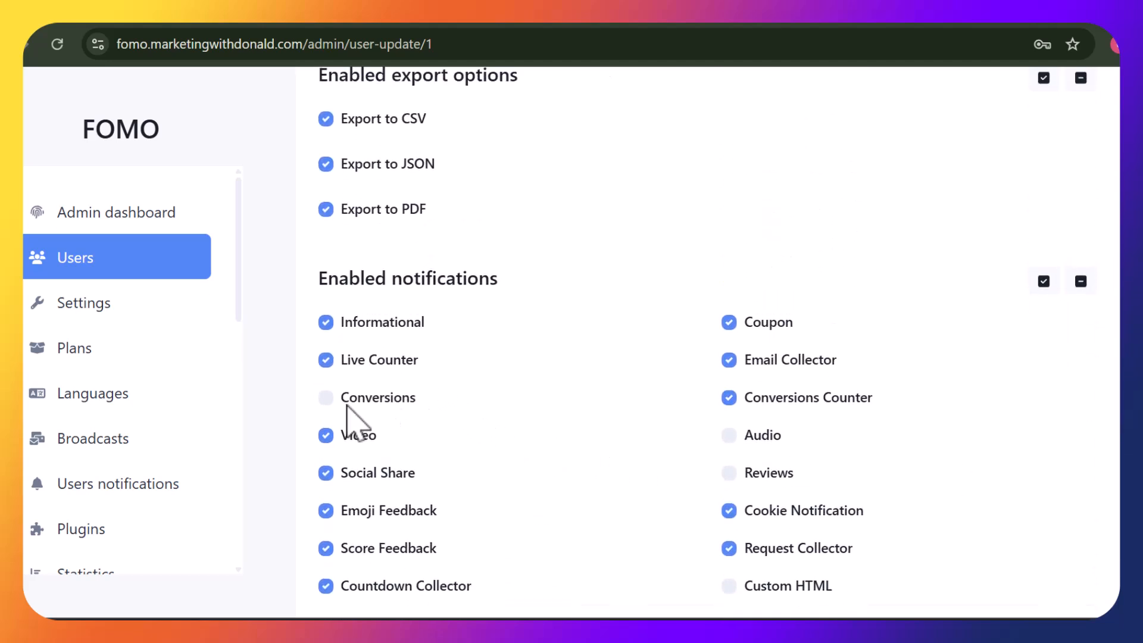
left_click(327, 398)
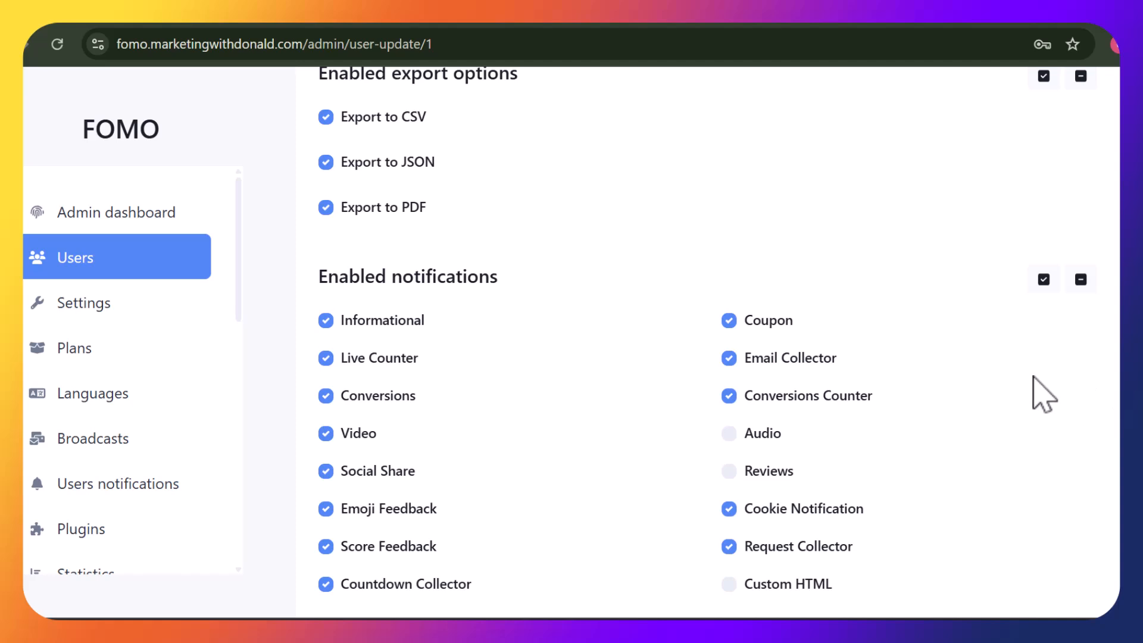
left_click(730, 433)
left_click(729, 471)
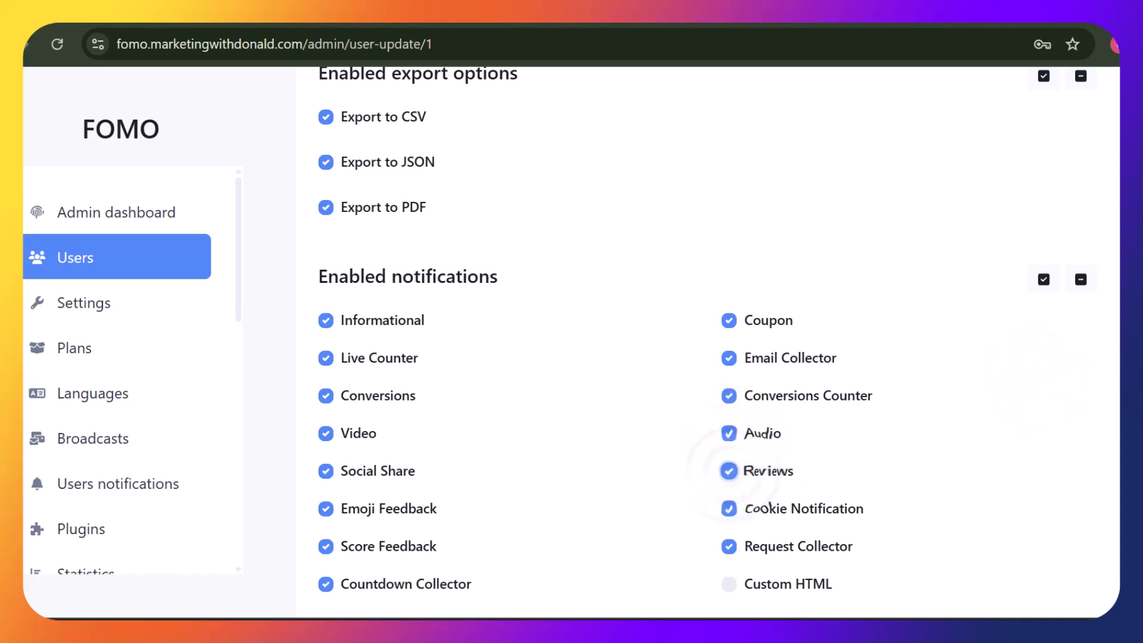
scroll(702, 333, "down", 4)
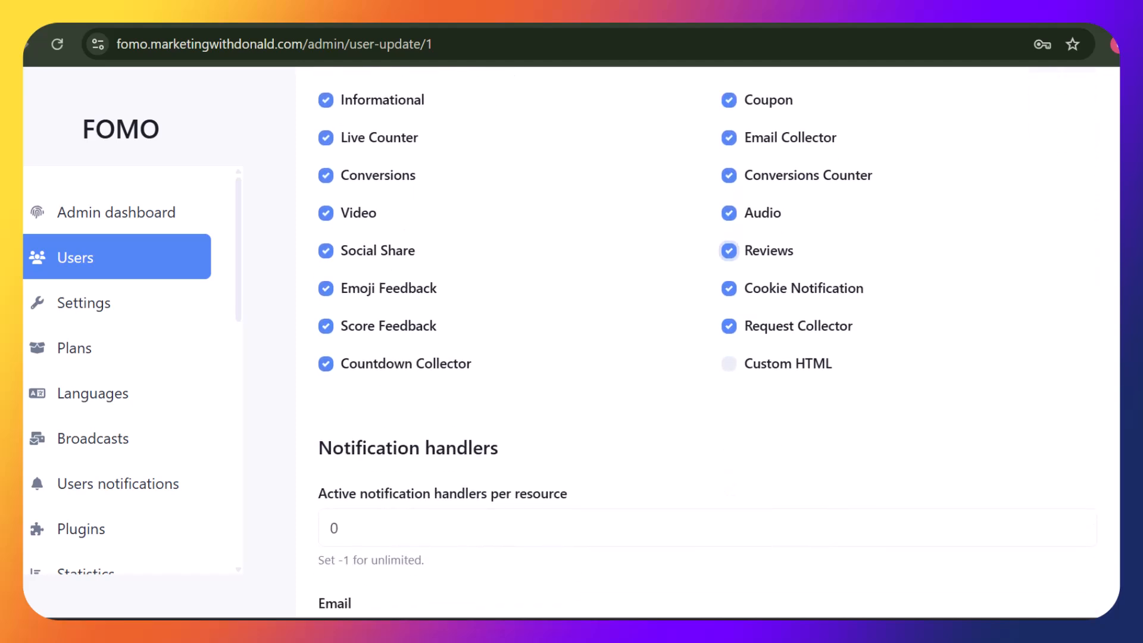
left_click(730, 364)
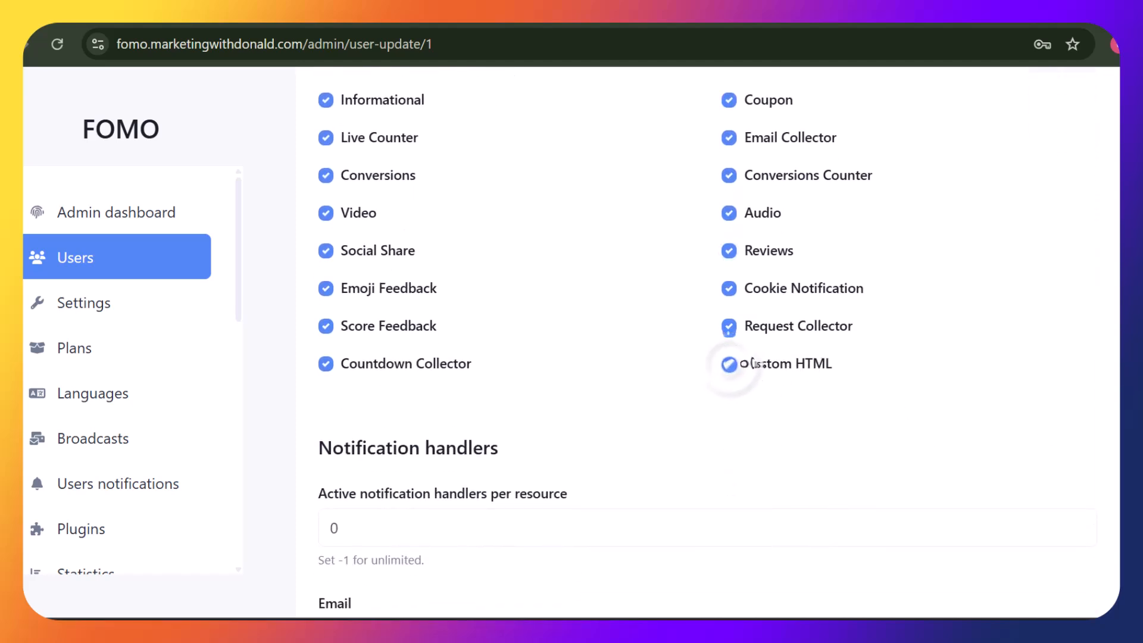
scroll(702, 333, "down", 3)
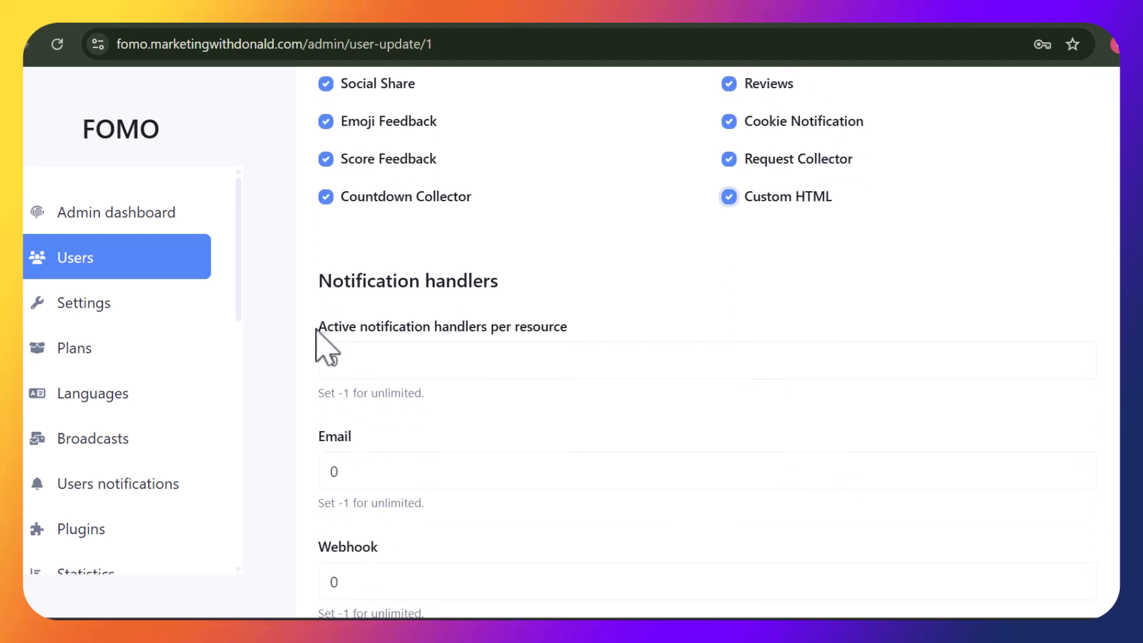
Set the handlers-per-resource, Email and Webhook handler limits to 1
left_click(400, 354)
key("ctrl+a")
type("1")
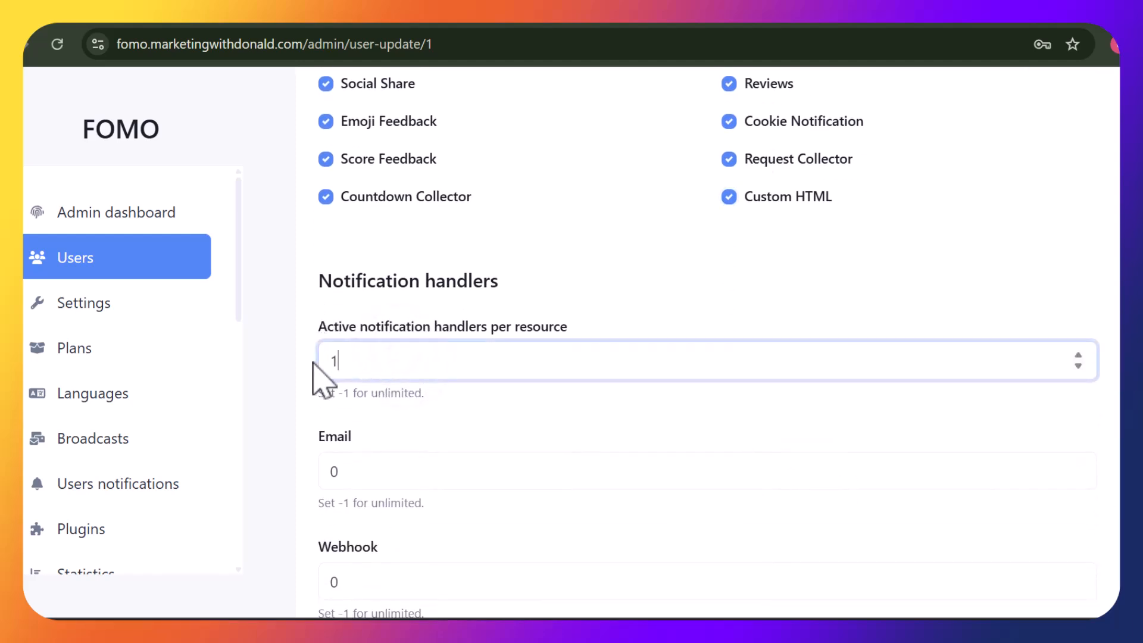
left_click(372, 468)
key("ctrl+a")
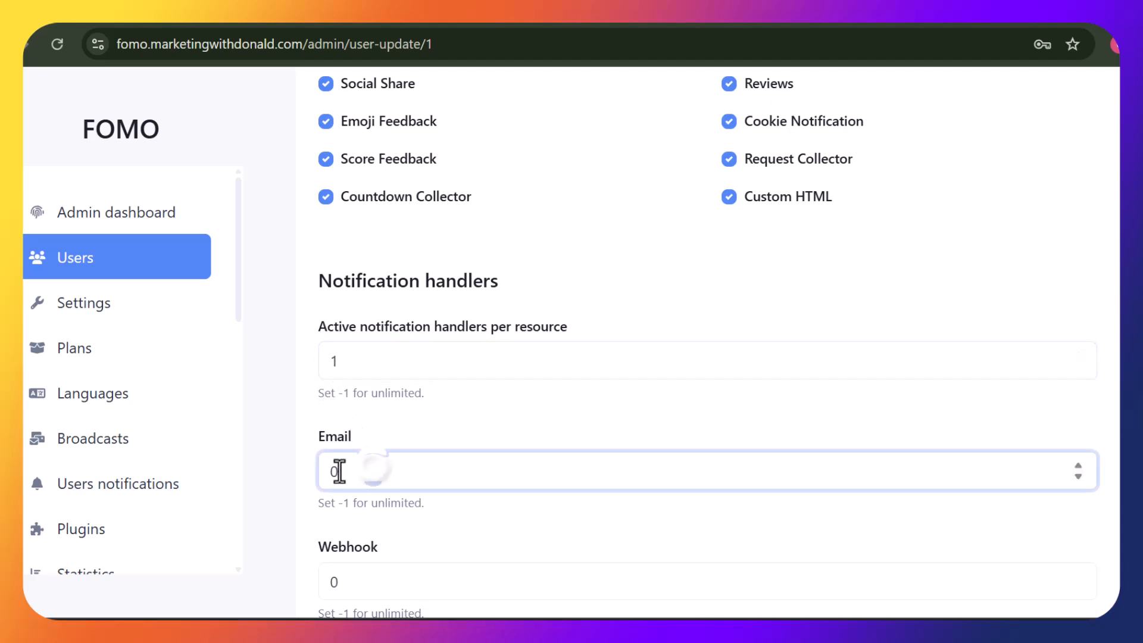
type("1")
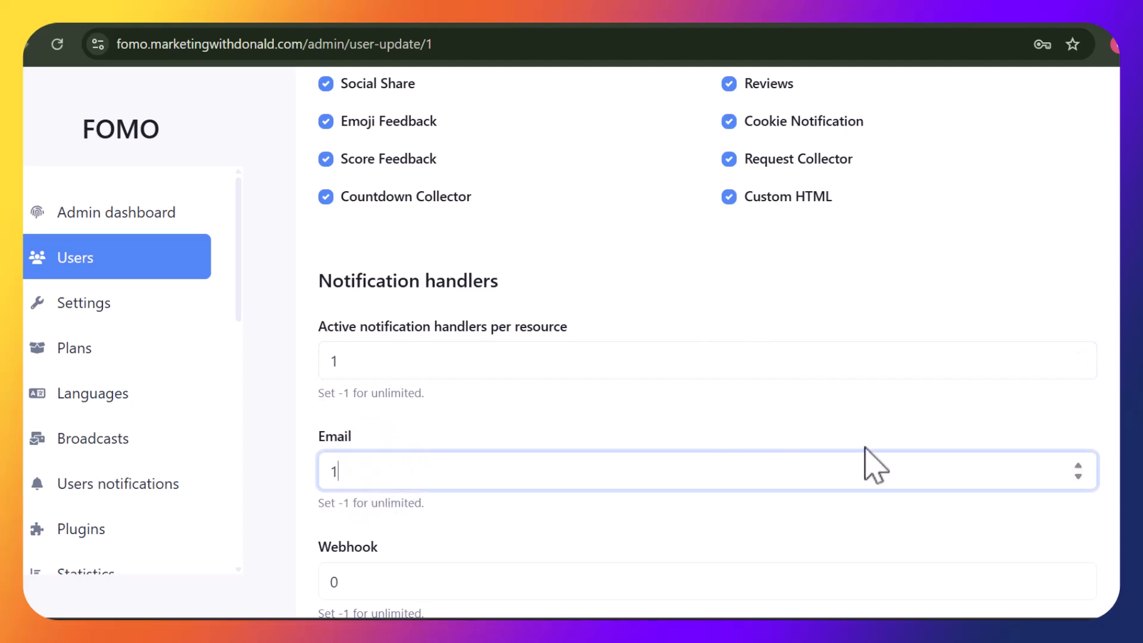
left_click_drag(1006, 445, 1005, 492)
scroll(1005, 491, "down", 3)
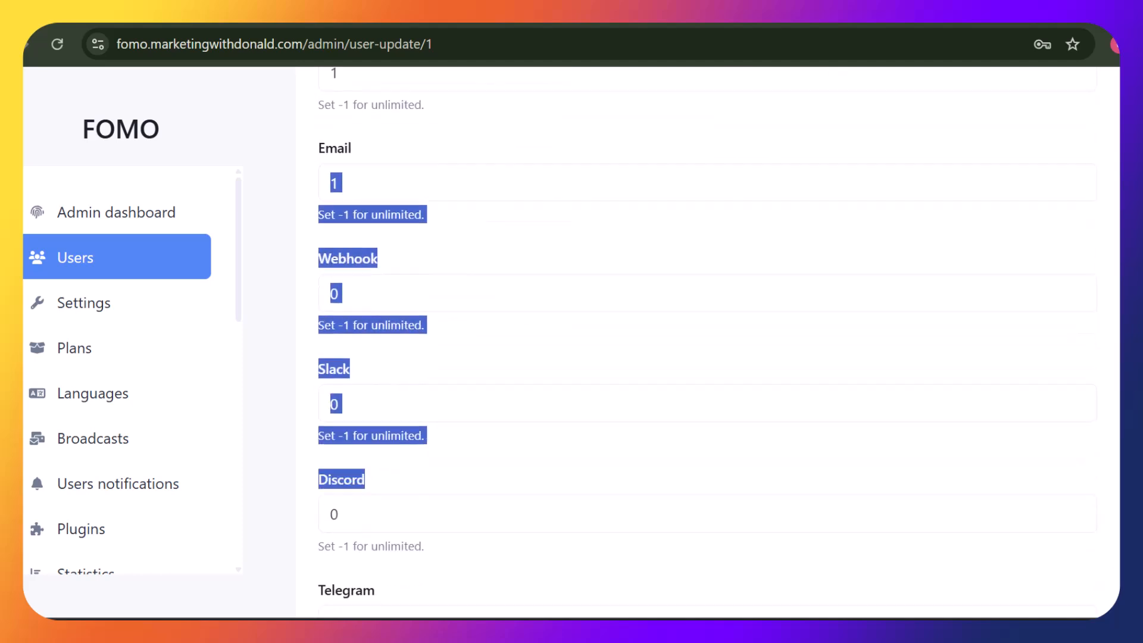
left_click(690, 445)
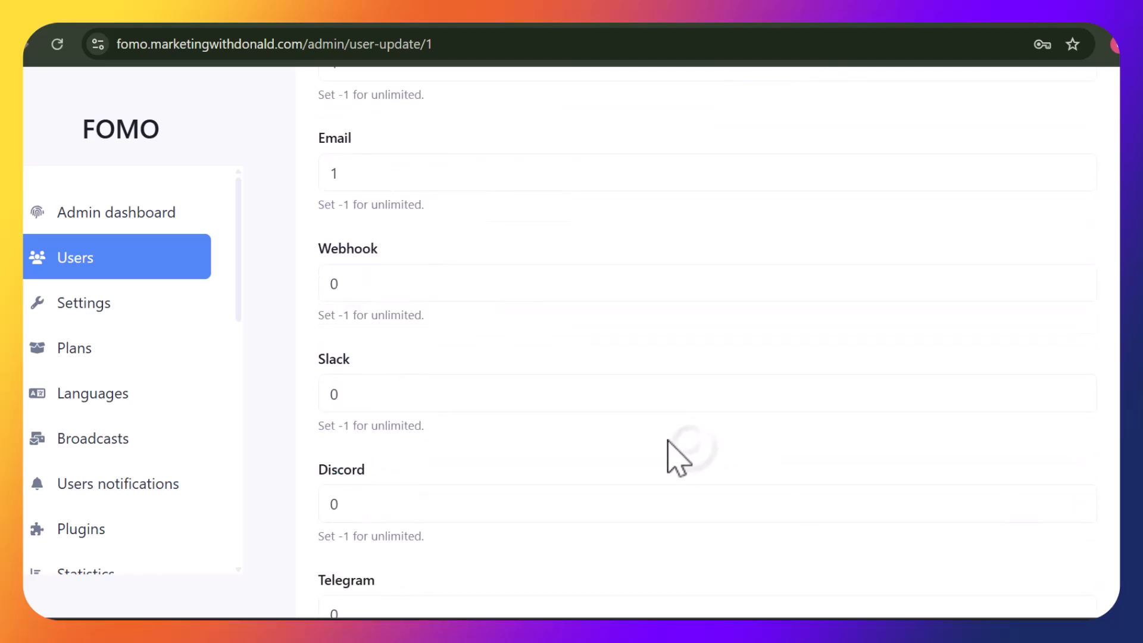
left_click(508, 293)
key("ctrl+a")
type("1")
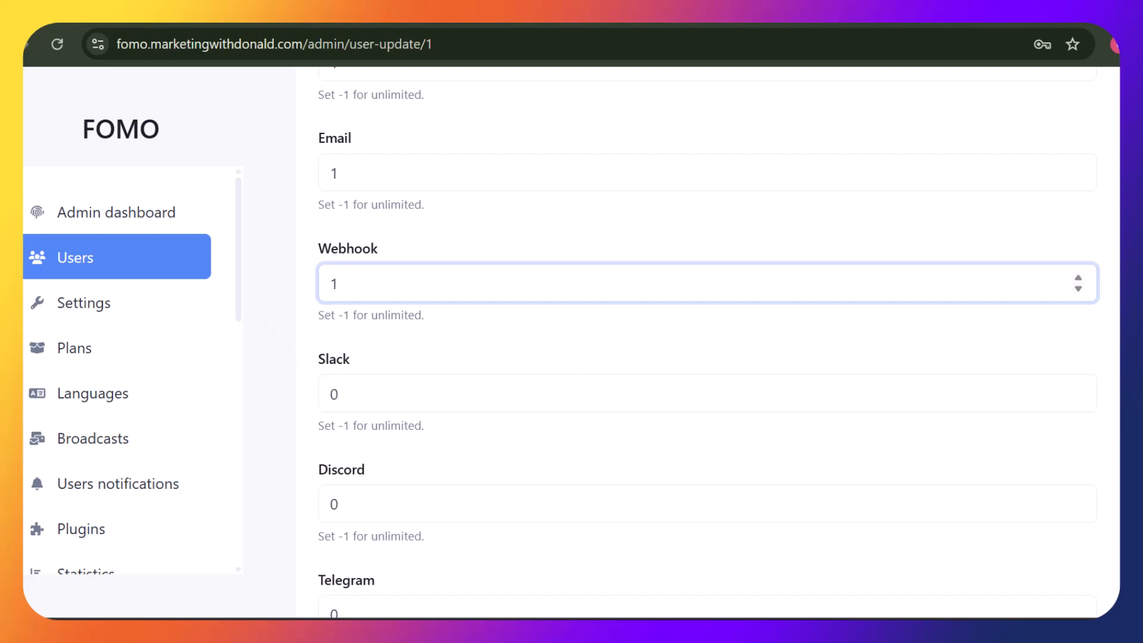
Set the Microsoft Teams handler limit to 1 and save the user
scroll(508, 286, "down", 2)
left_click(507, 280)
scroll(508, 279, "down", 1)
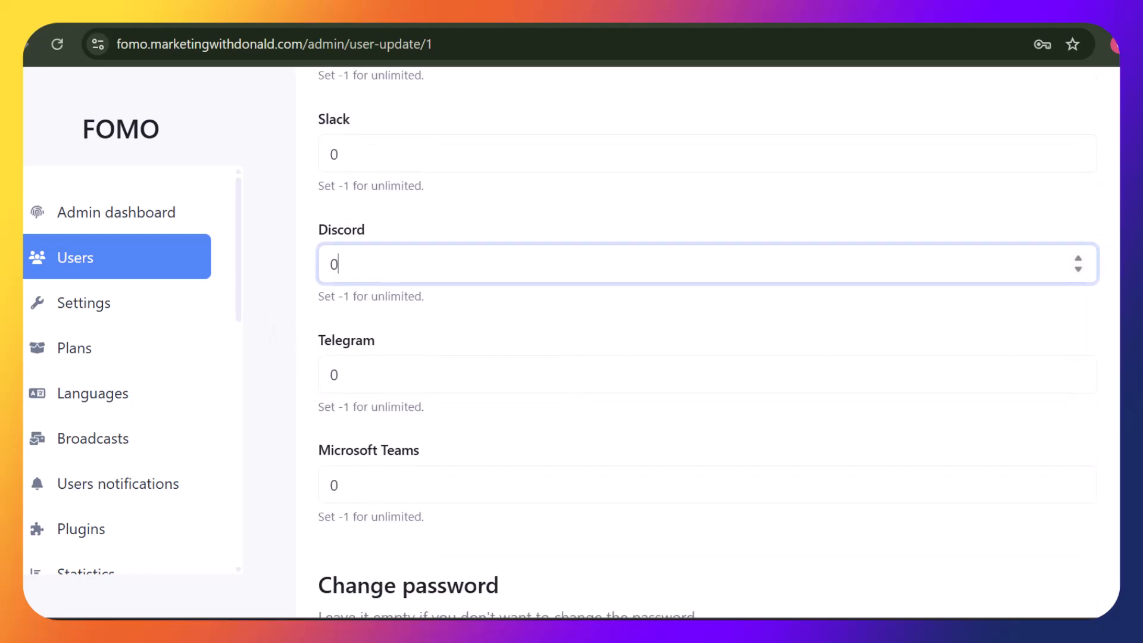
scroll(820, 514, "down", 1)
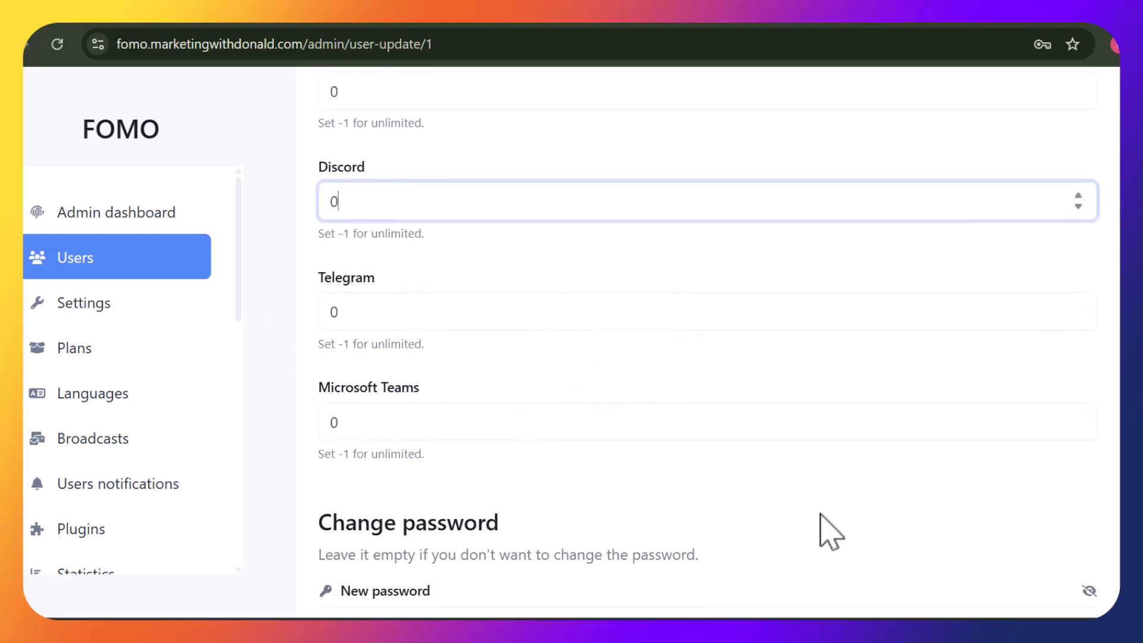
left_click(503, 440)
key("ctrl+a")
type("1")
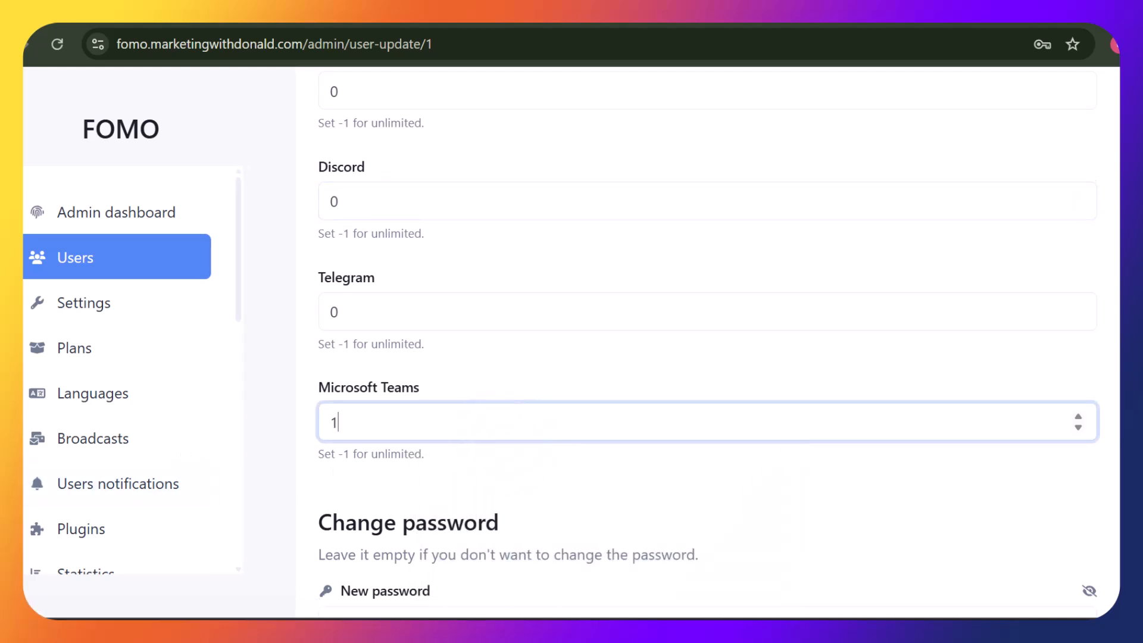
scroll(732, 451, "down", 5)
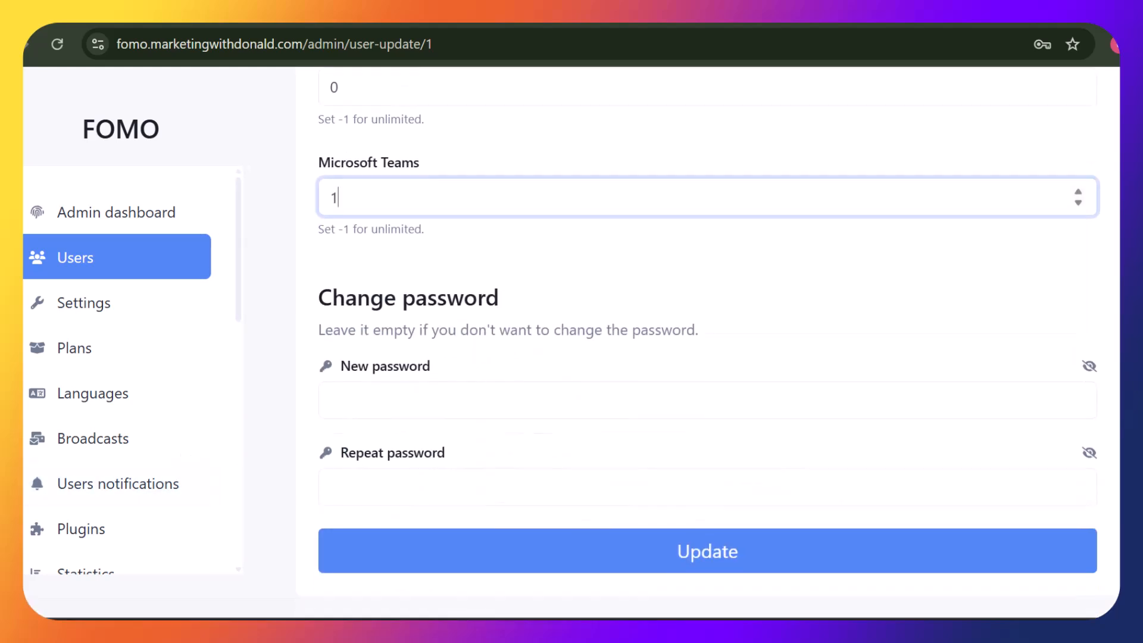
left_click(734, 471)
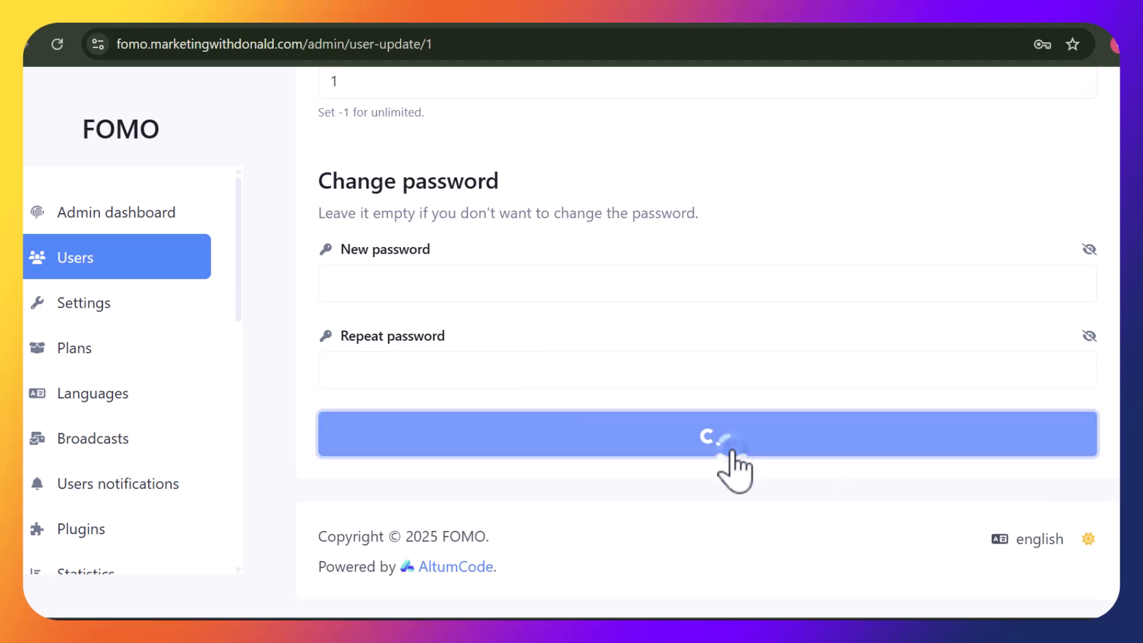
left_click(430, 86)
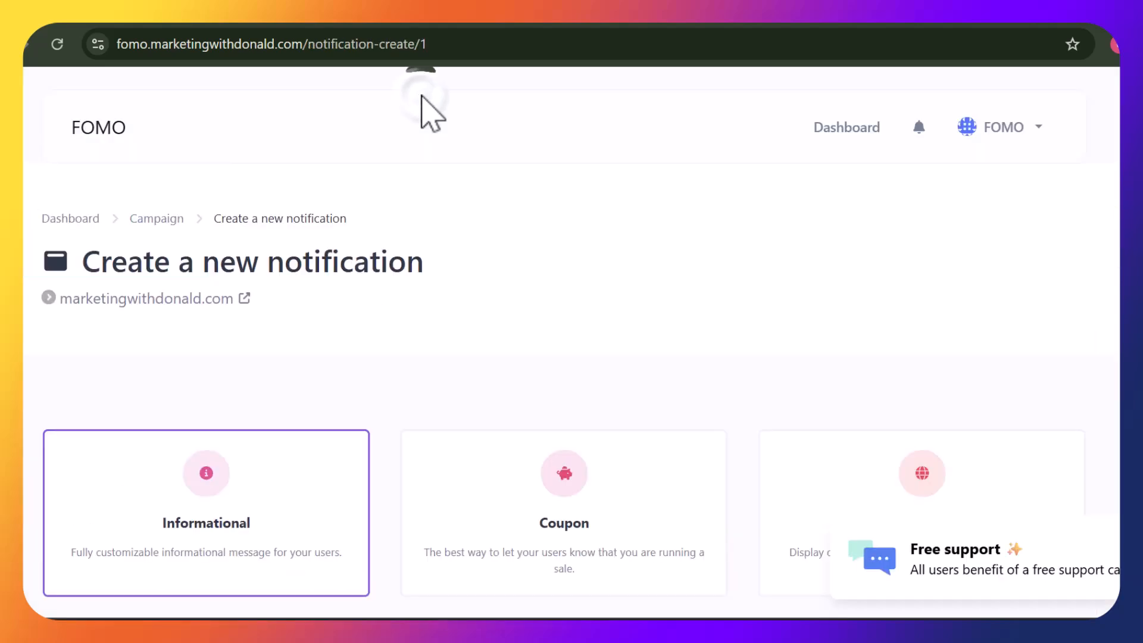
Pick Conversions as the notification type and create the notification 'My new notification'
left_click(421, 100)
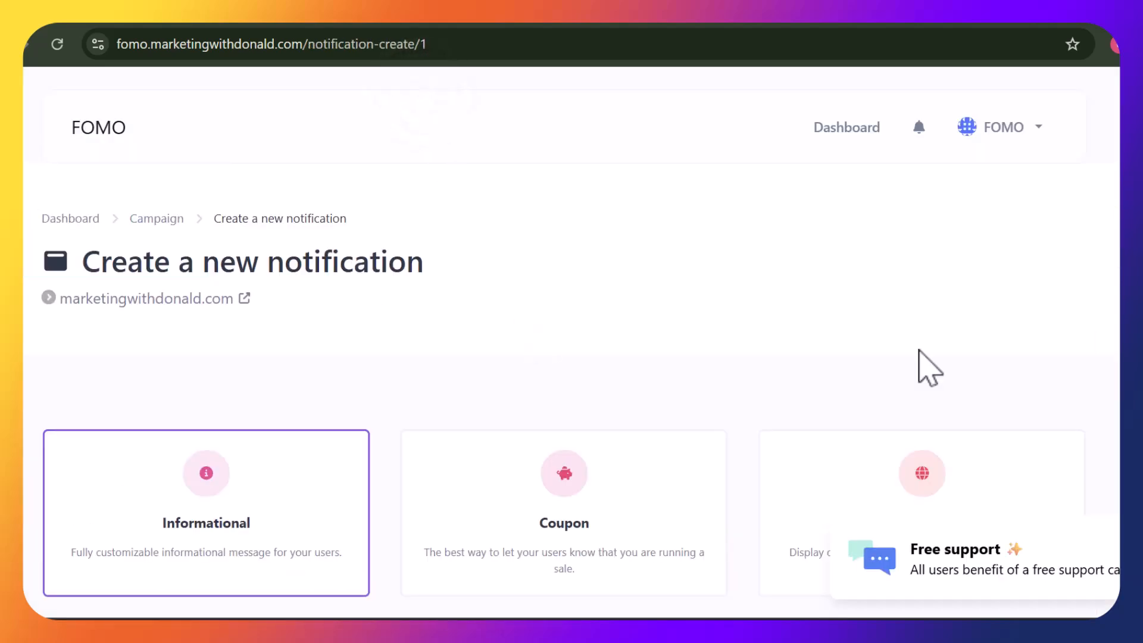
scroll(572, 342, "down", 6)
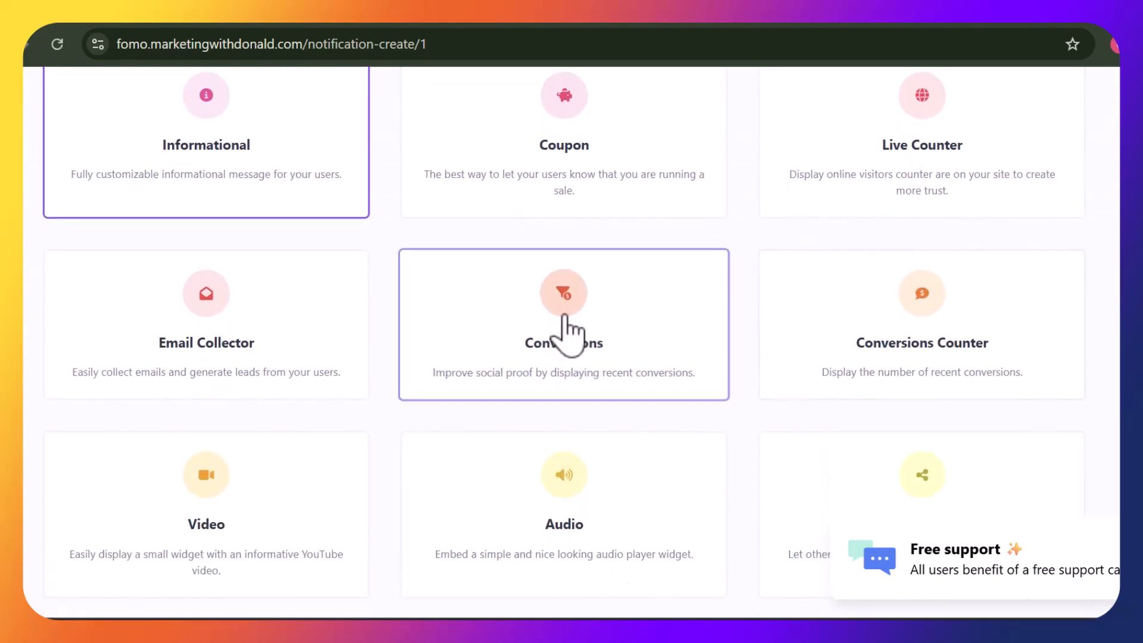
left_click(582, 352)
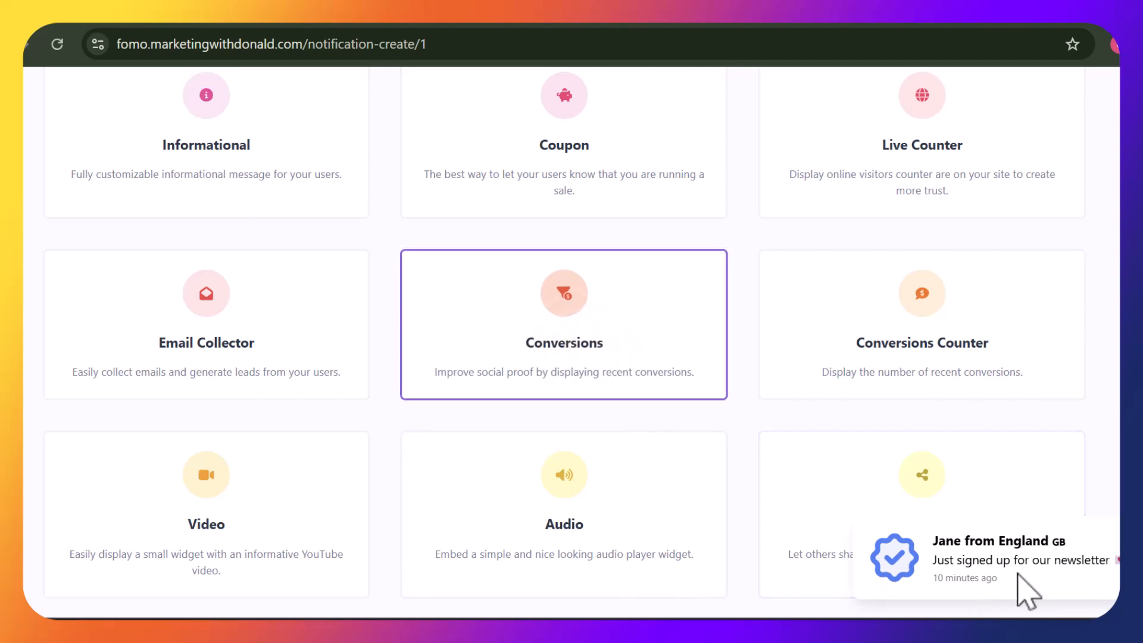
scroll(564, 340, "down", 5)
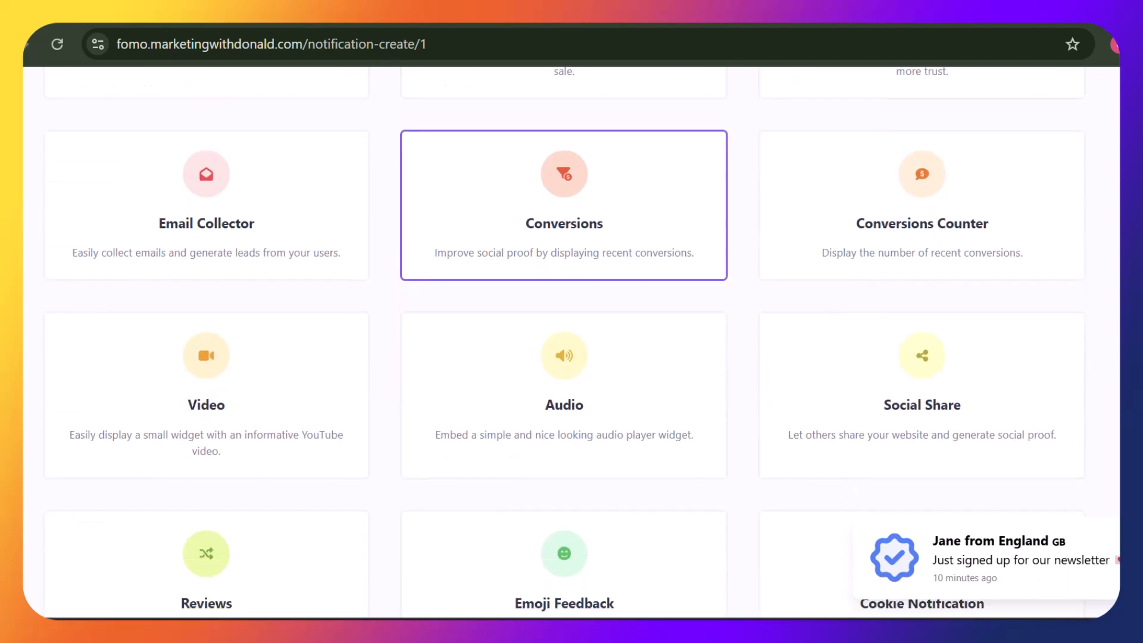
scroll(564, 339, "down", 5)
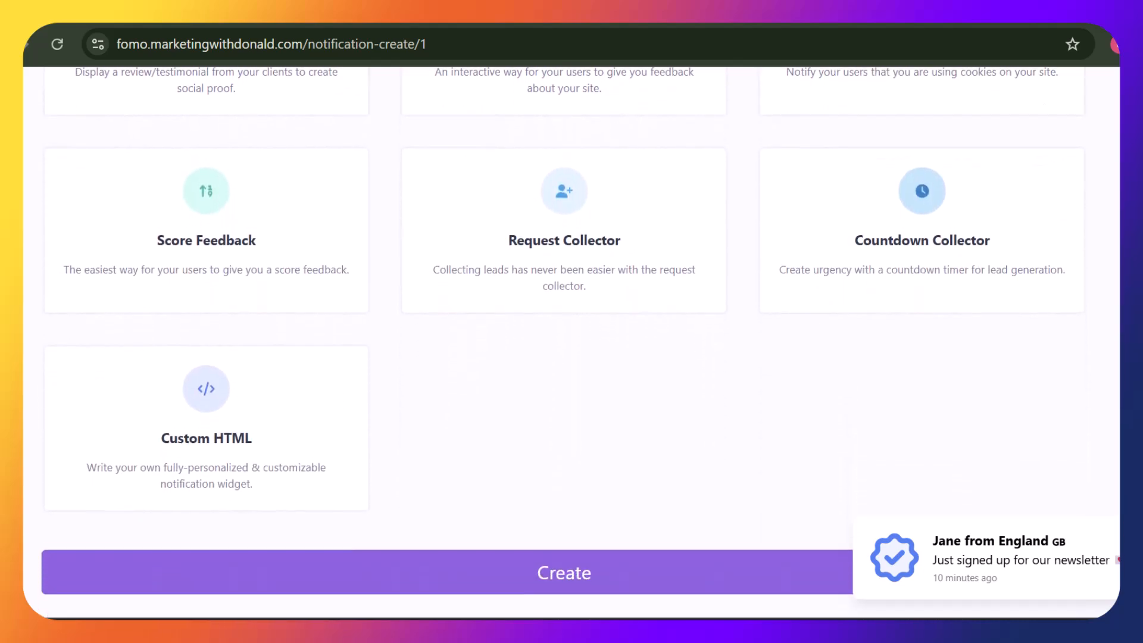
scroll(565, 339, "up", 6)
scroll(565, 339, "up", 3)
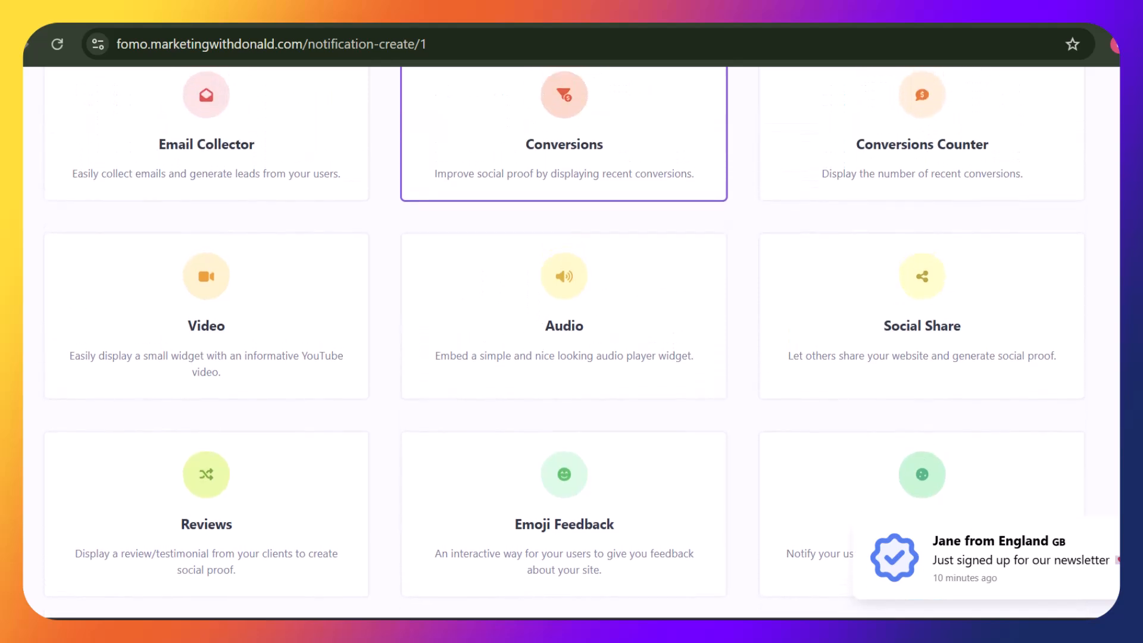
scroll(564, 339, "up", 1)
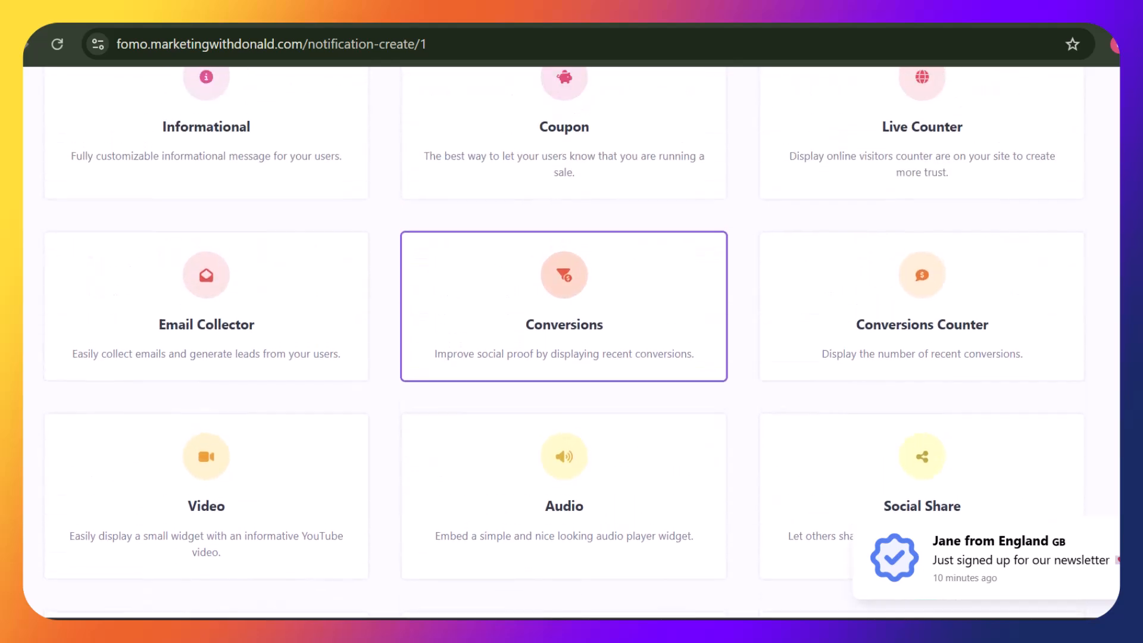
left_click(219, 334)
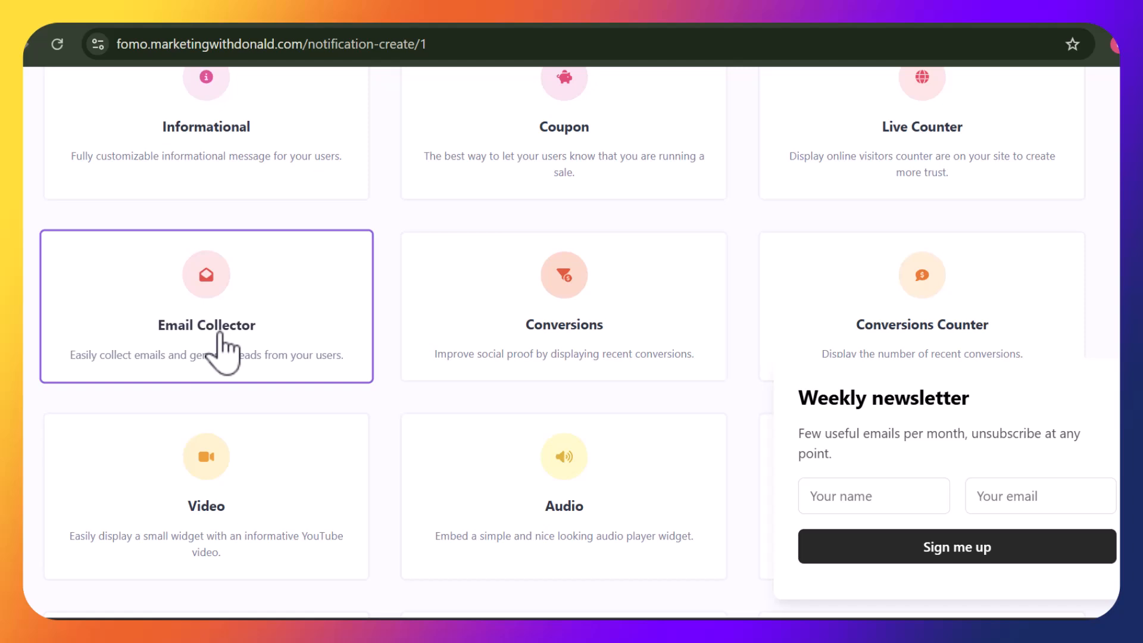
left_click(625, 326)
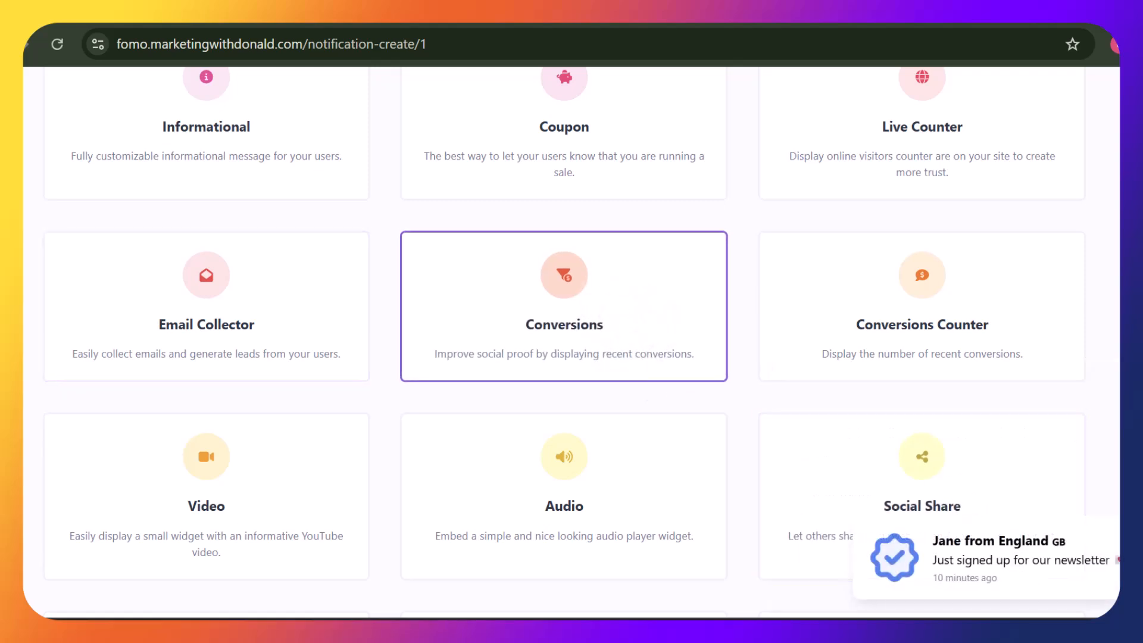
scroll(564, 343, "down", 10)
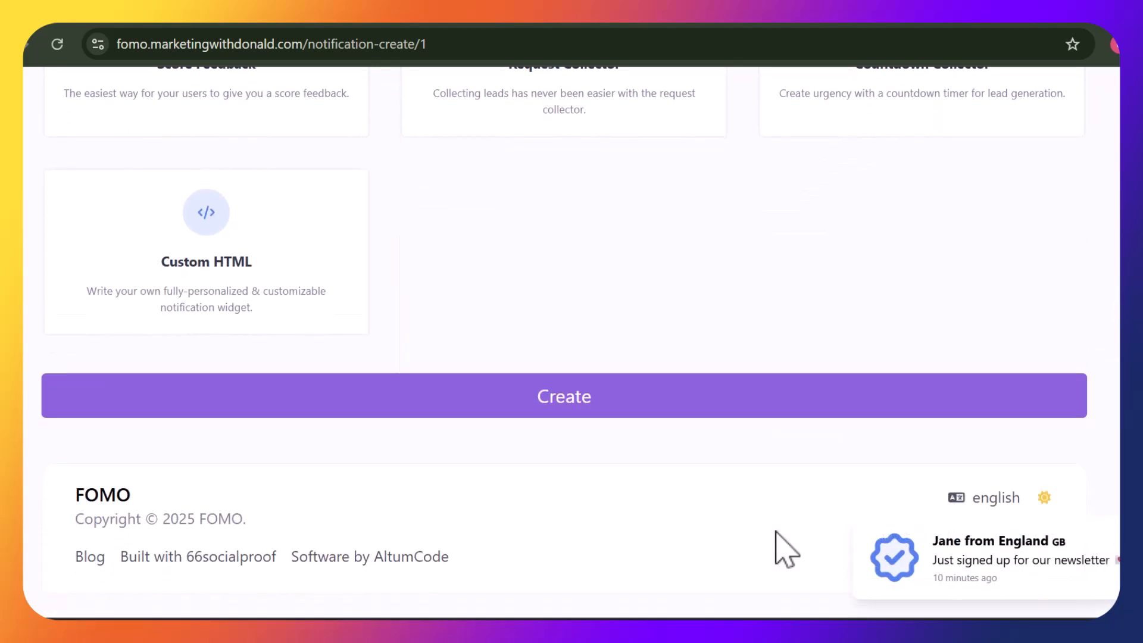
left_click(624, 394)
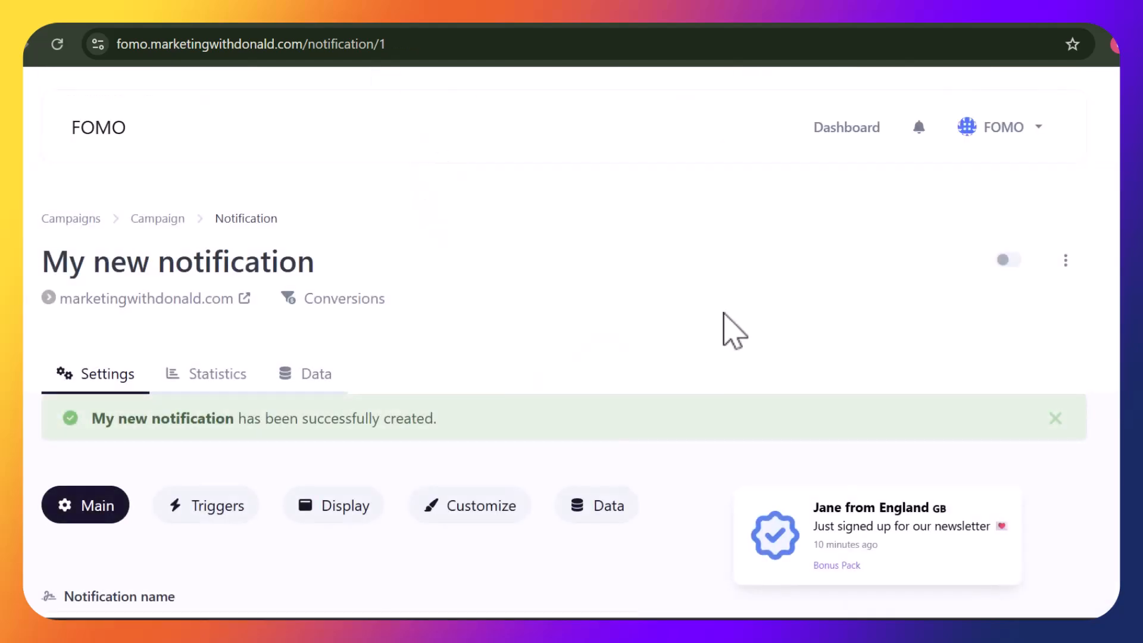
Change the first name in the conversion title and describe downloading our free bonus package
scroll(565, 341, "down", 4)
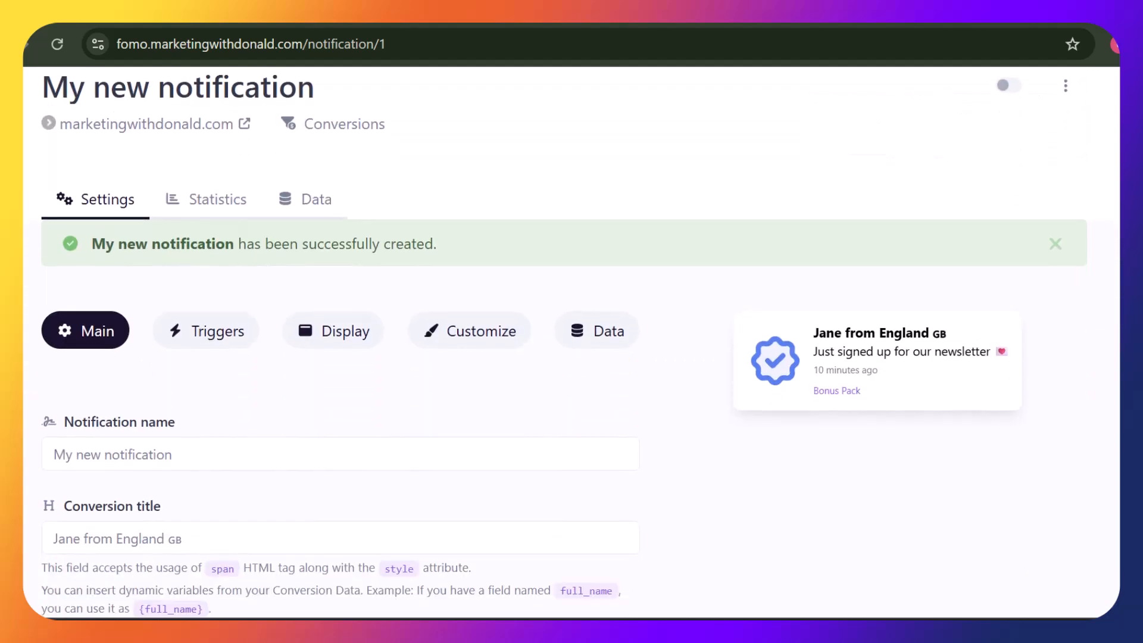
scroll(564, 341, "down", 2)
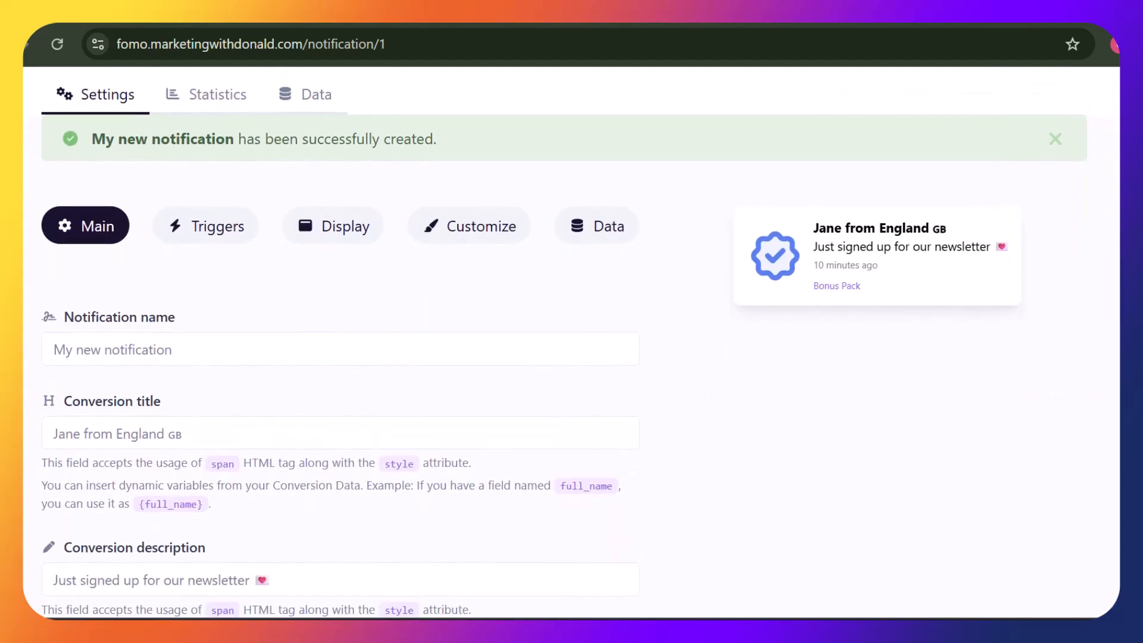
left_click(531, 337)
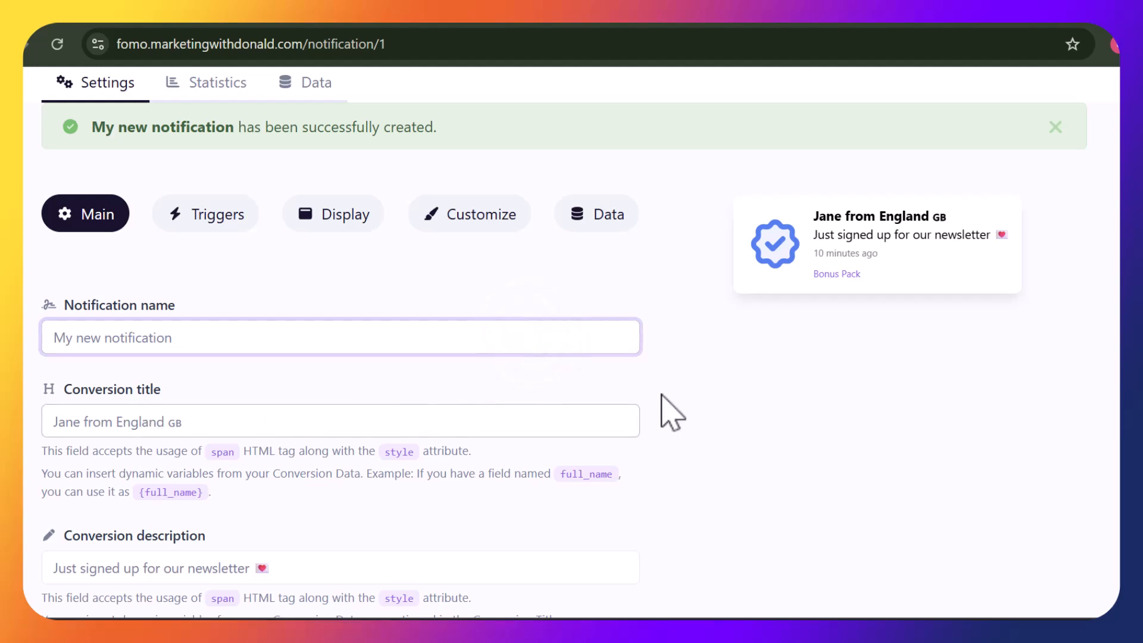
left_click(80, 424)
key("BackSpace")
key("BackSpace")
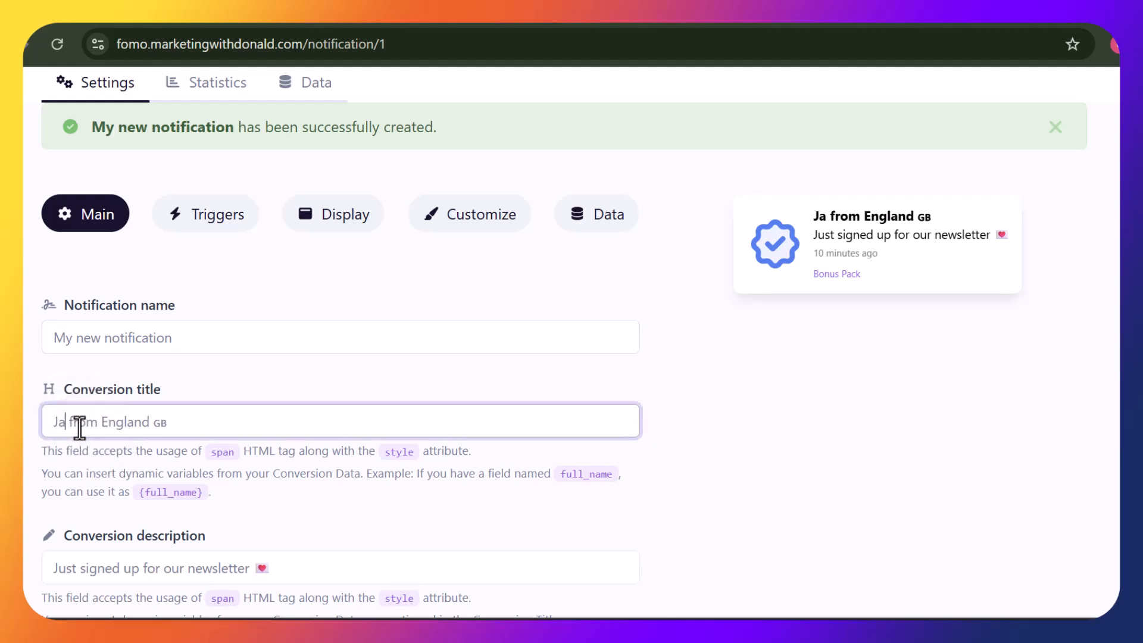
type("mes")
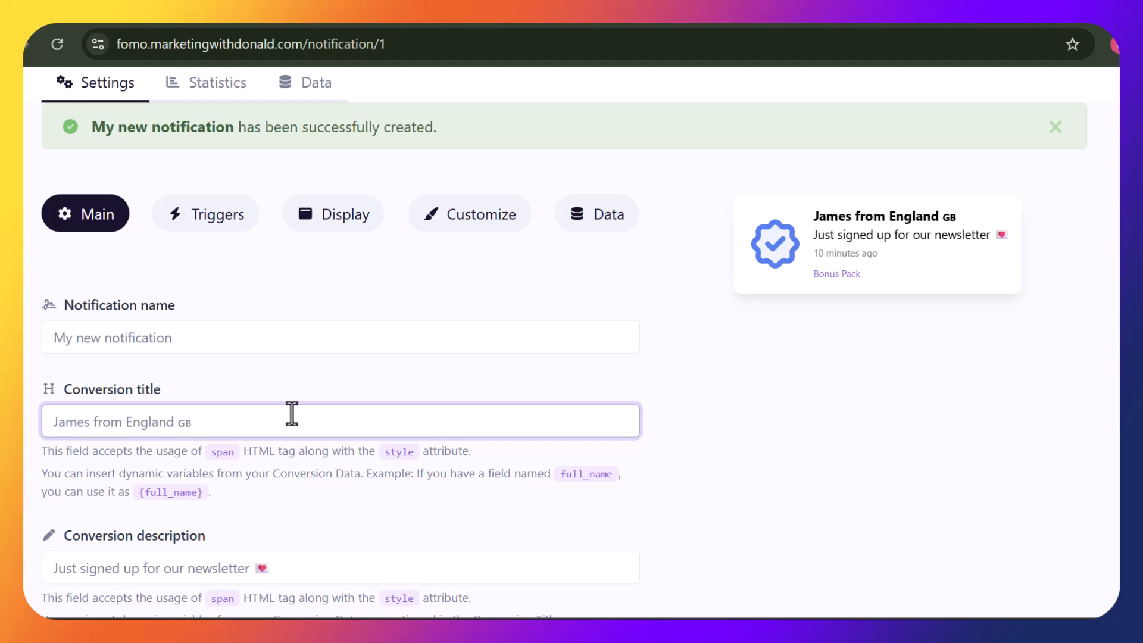
scroll(466, 459, "down", 2)
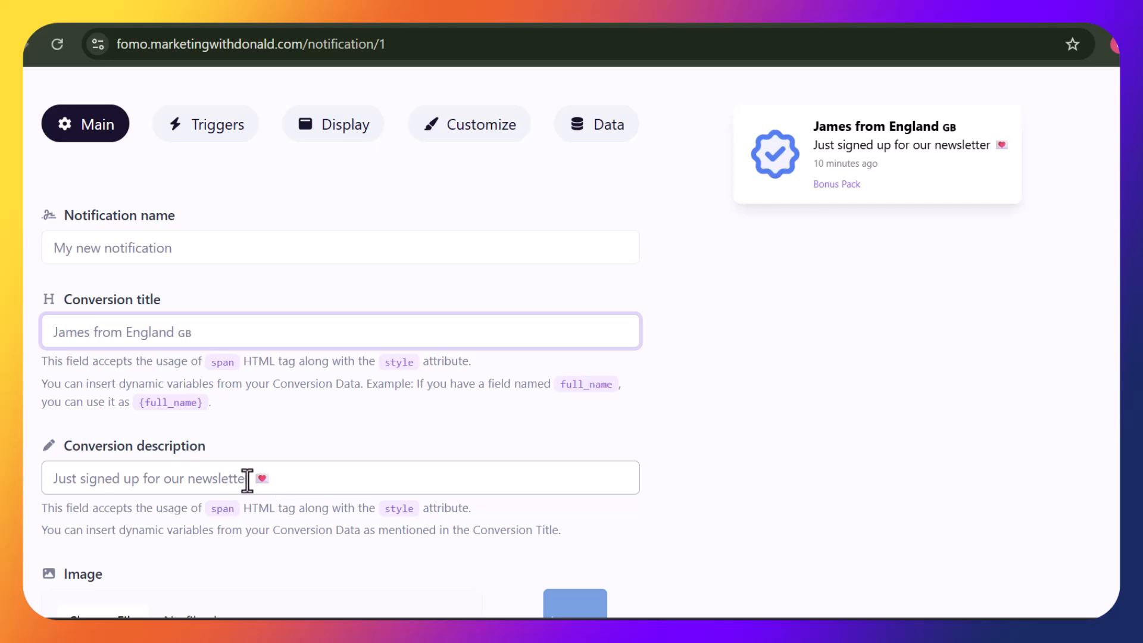
left_click_drag(247, 480, 86, 480)
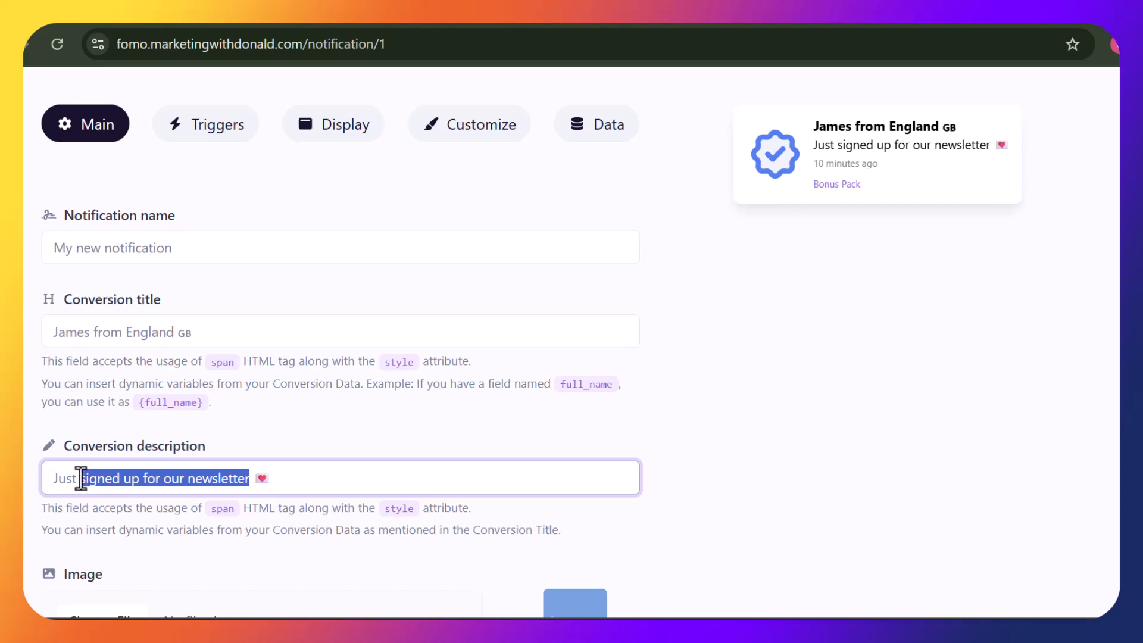
type("downloaded our free")
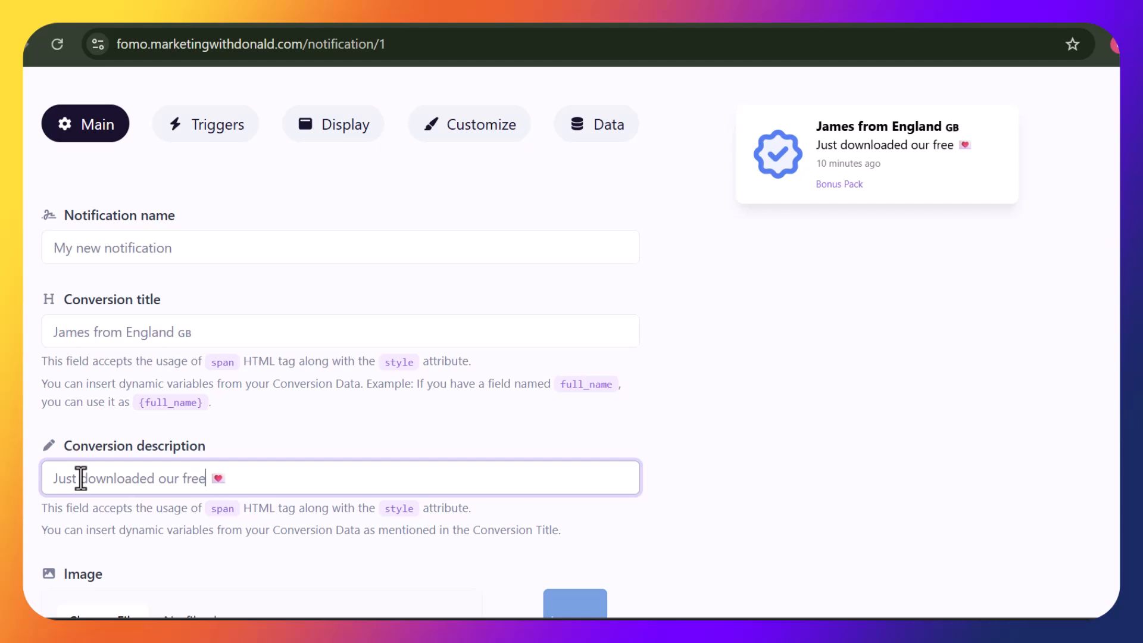
type("our free bonus packag")
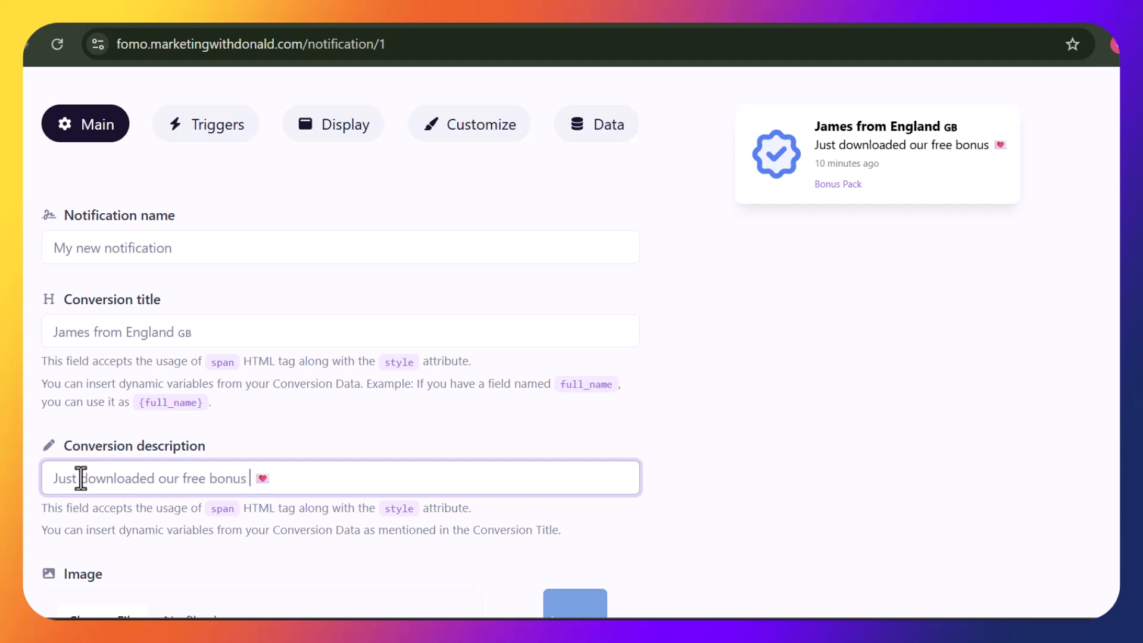
type("e")
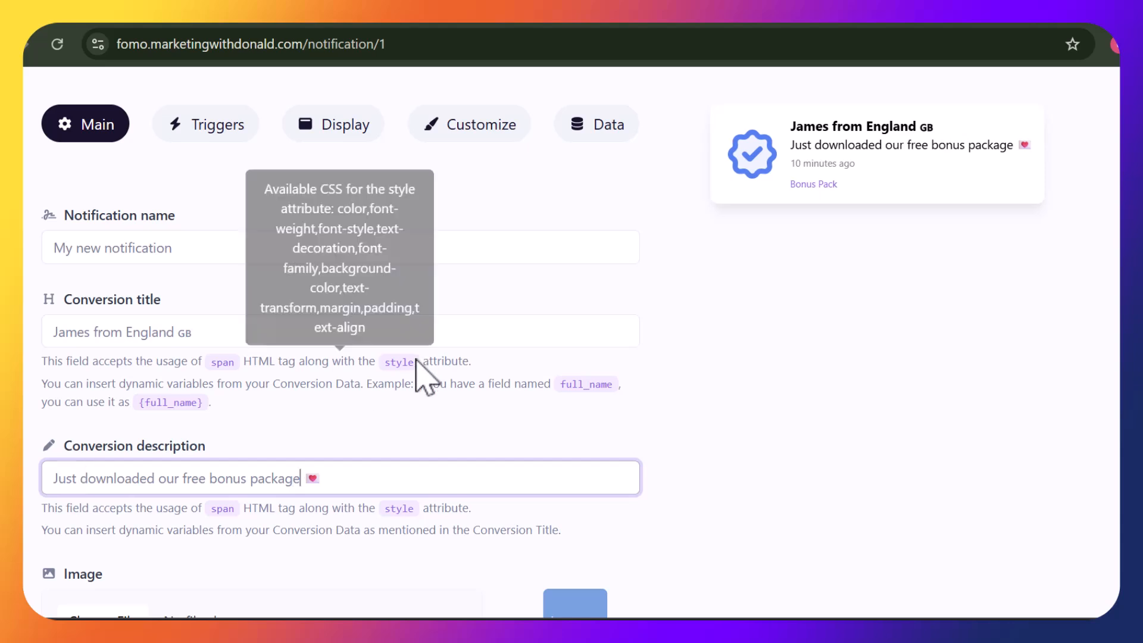
scroll(340, 342, "down", 4)
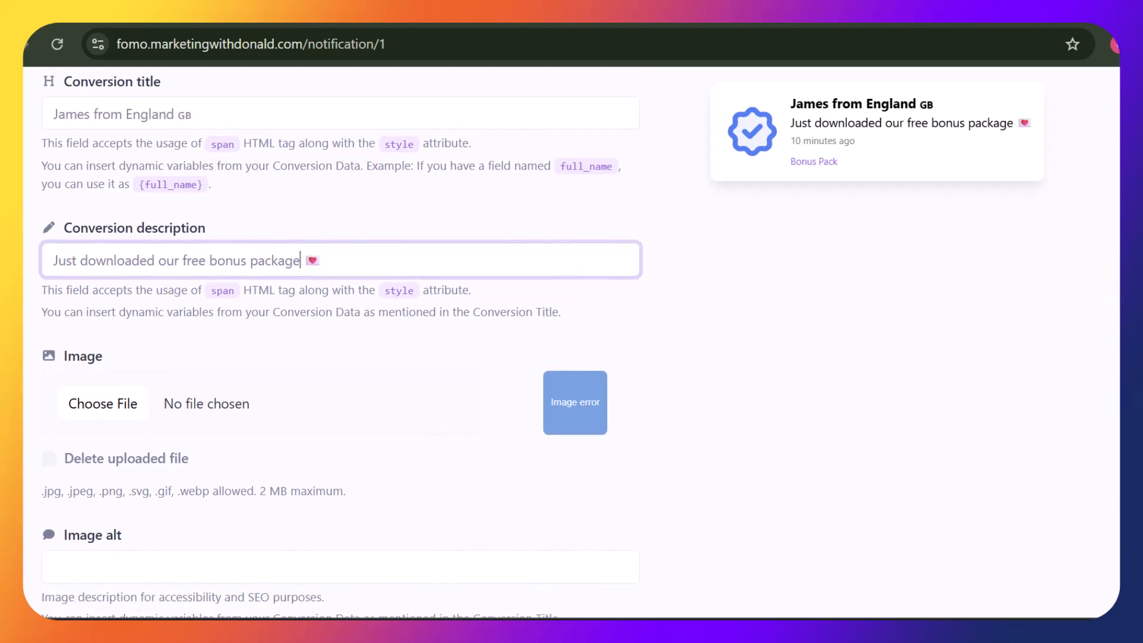
scroll(340, 334, "down", 5)
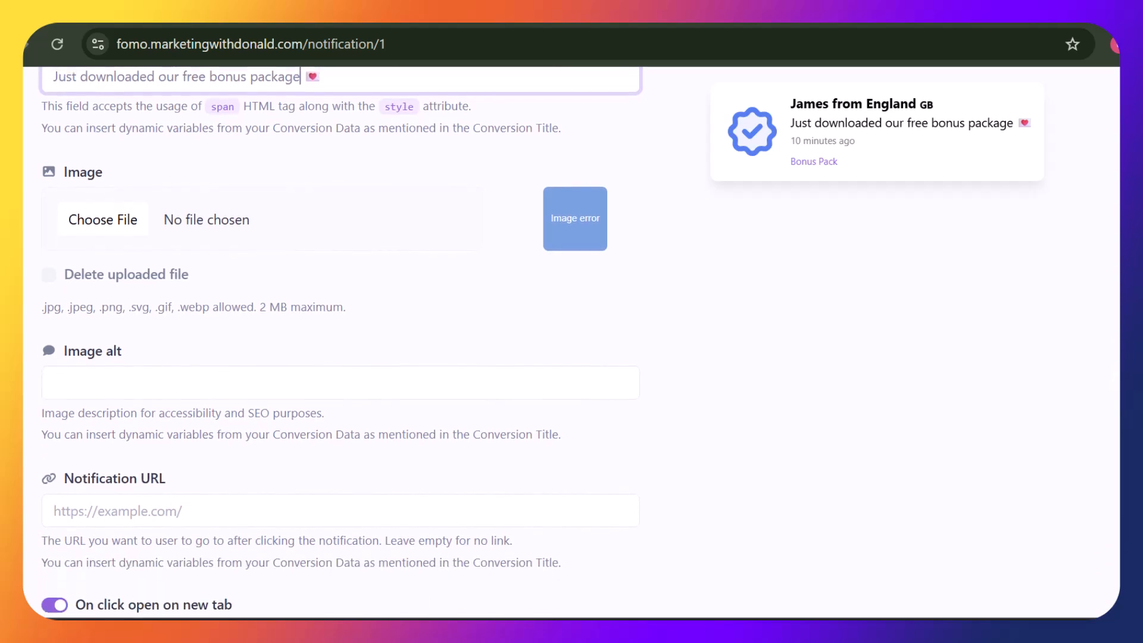
scroll(340, 342, "down", 1)
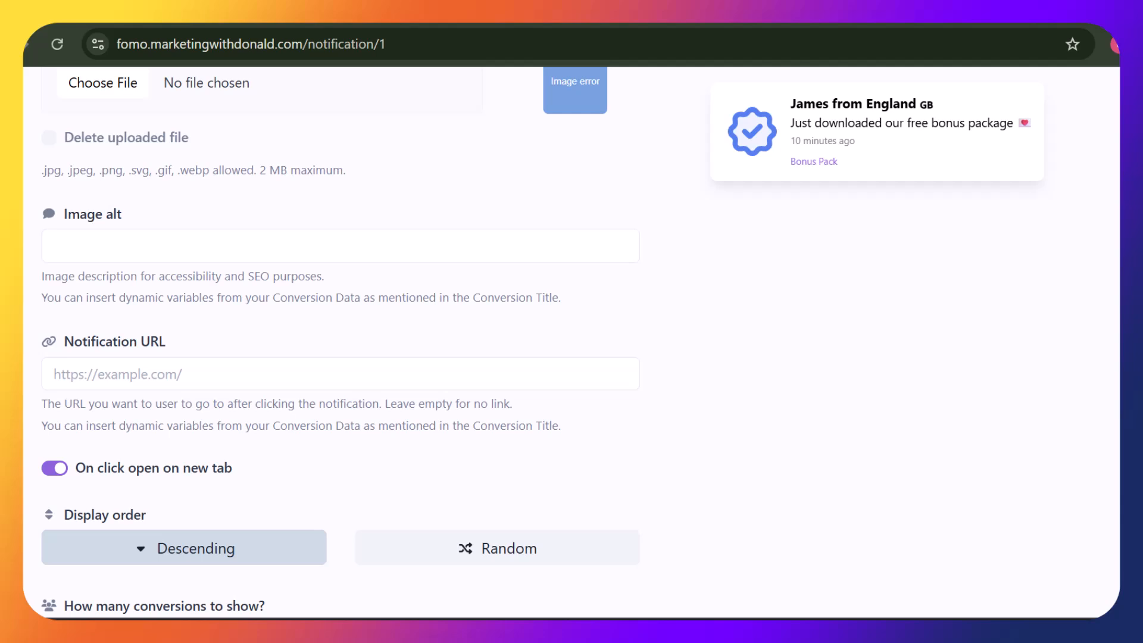
left_click(499, 376)
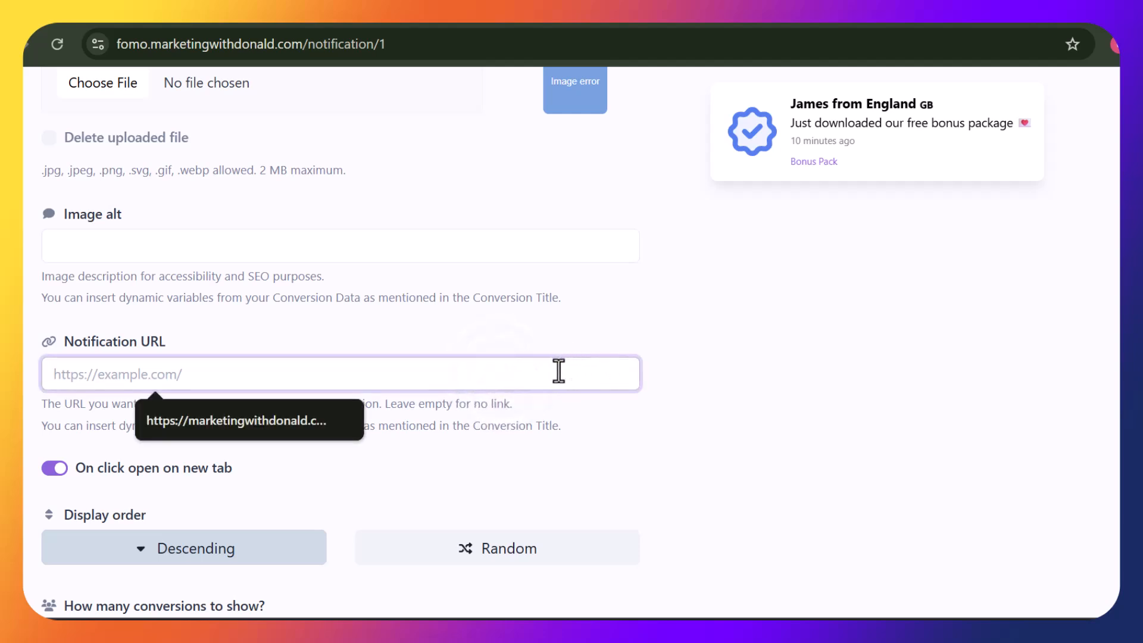
left_click(325, 429)
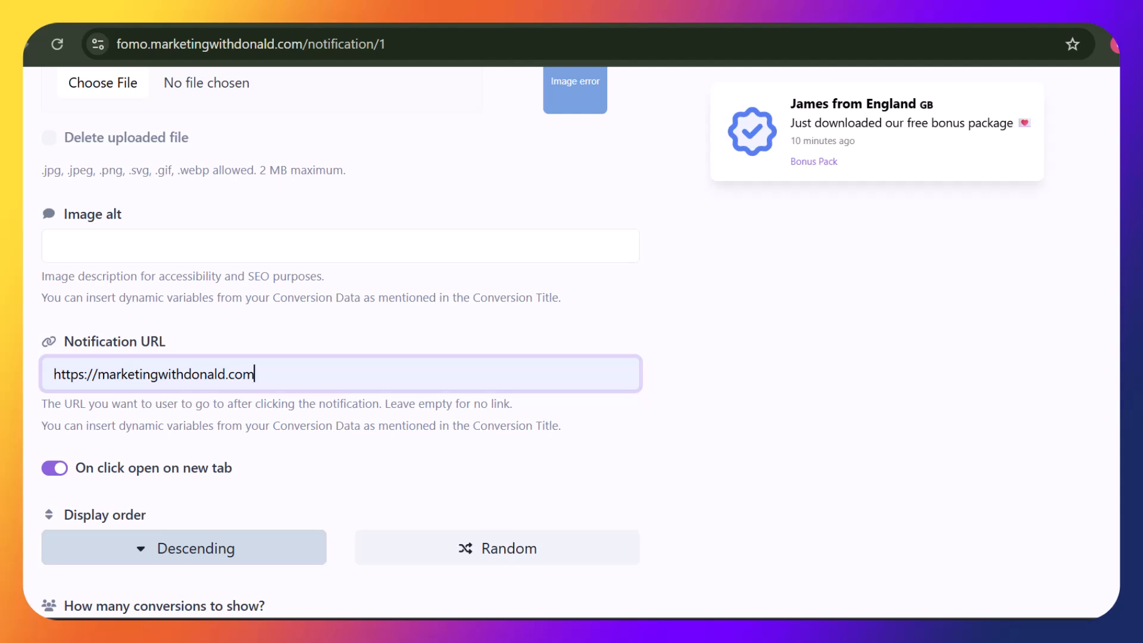
scroll(340, 347, "down", 3)
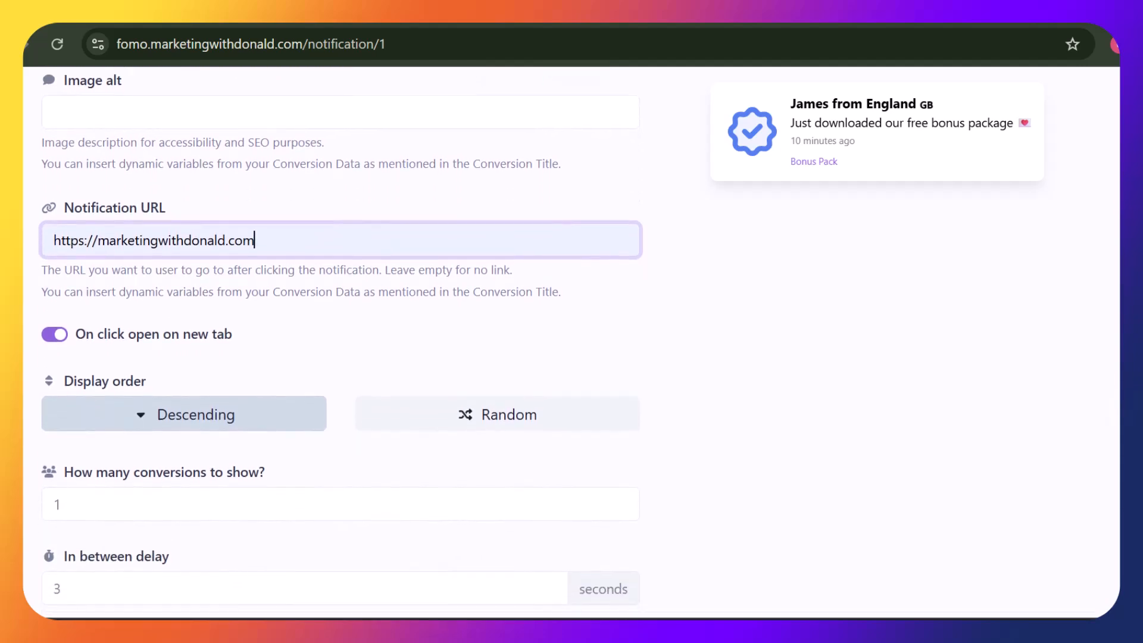
scroll(340, 347, "down", 2)
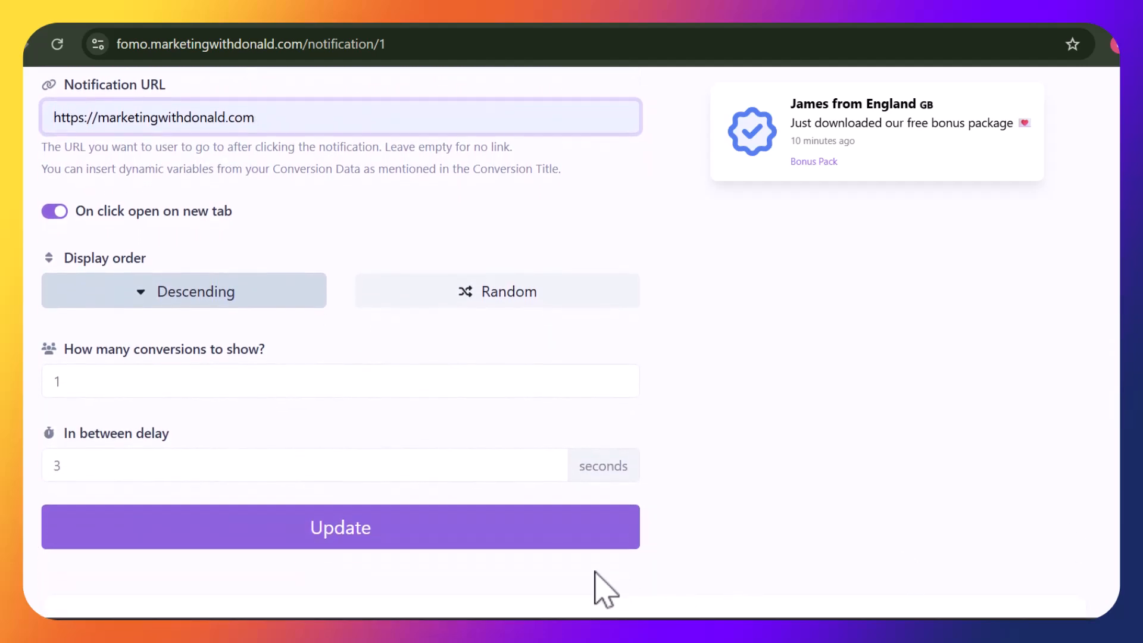
left_click(419, 530)
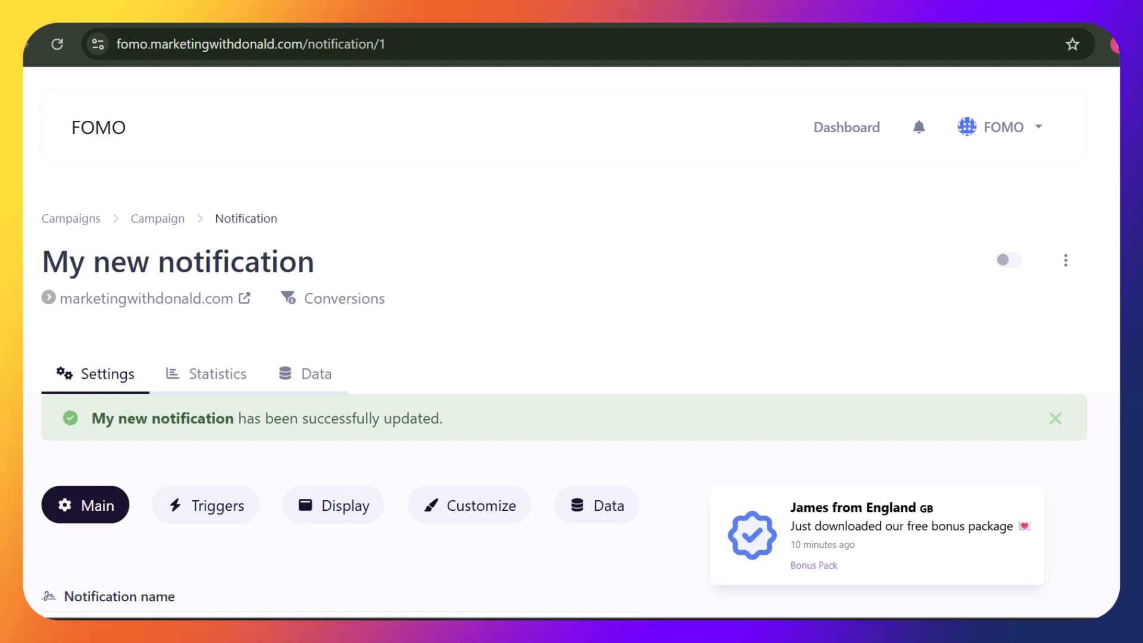
Review the Triggers settings: 2-second delay on all pages, shown all the time
scroll(369, 301, "down", 3)
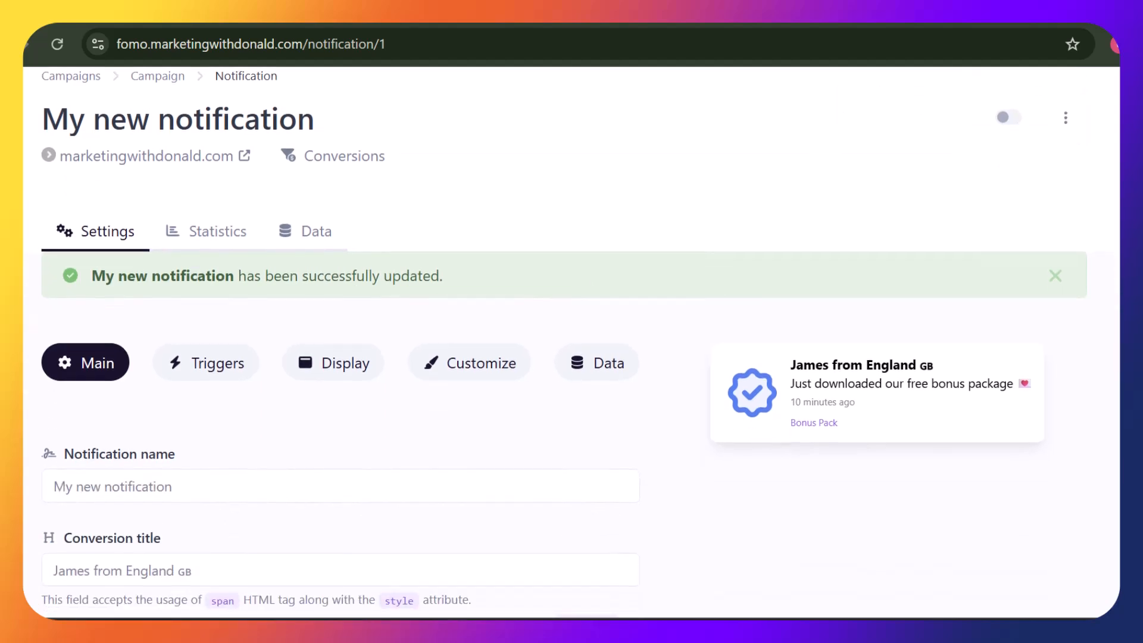
left_click(218, 362)
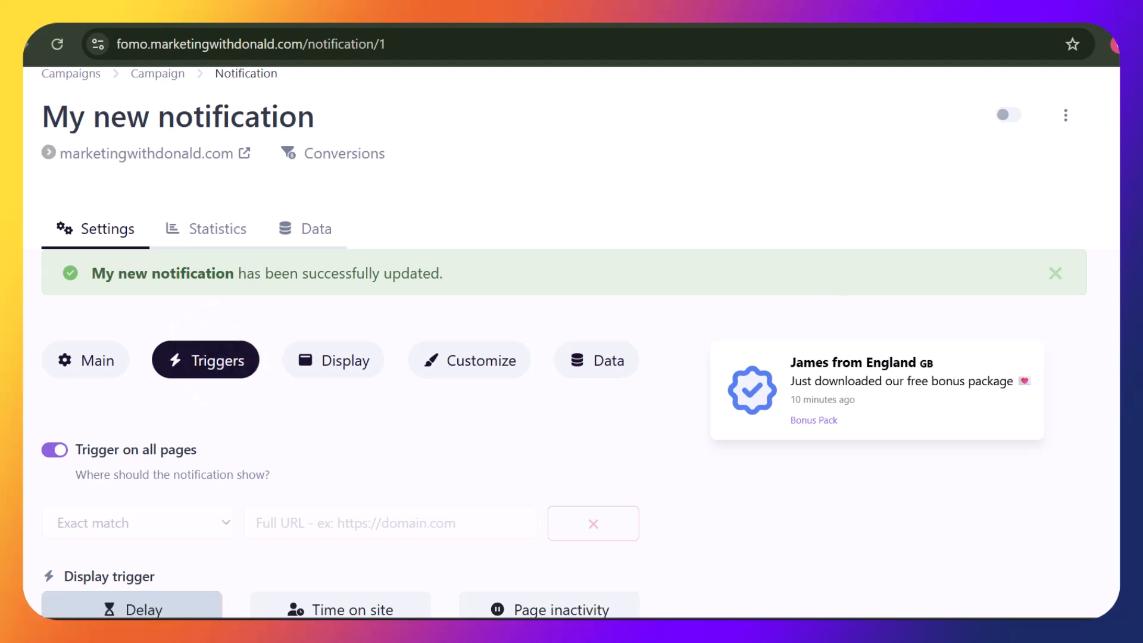
scroll(565, 341, "down", 3)
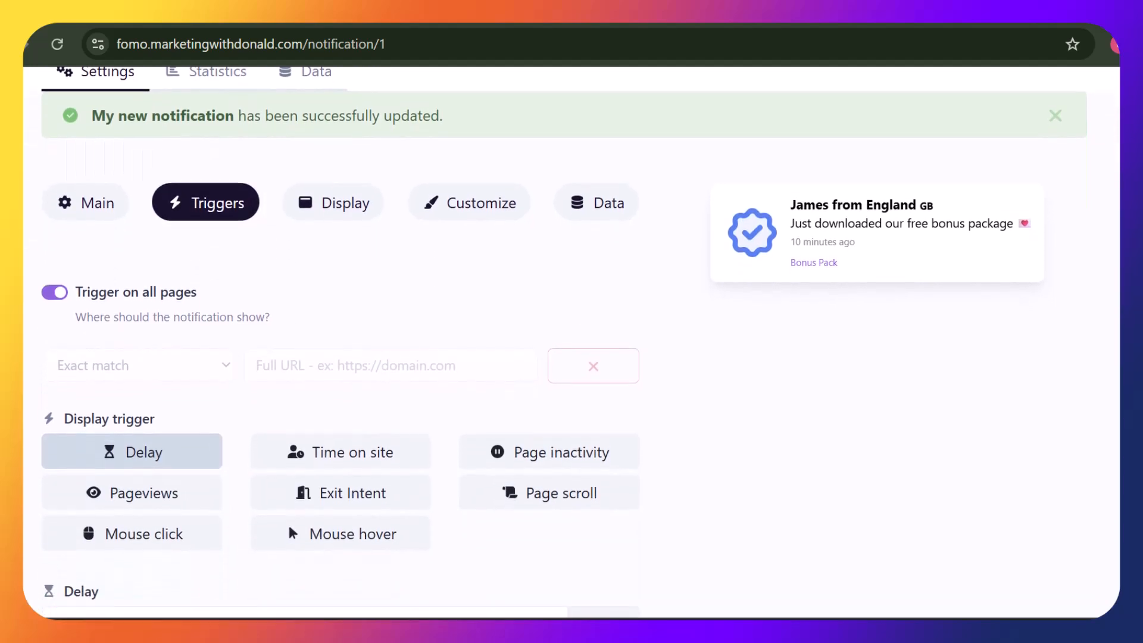
scroll(565, 342, "down", 1)
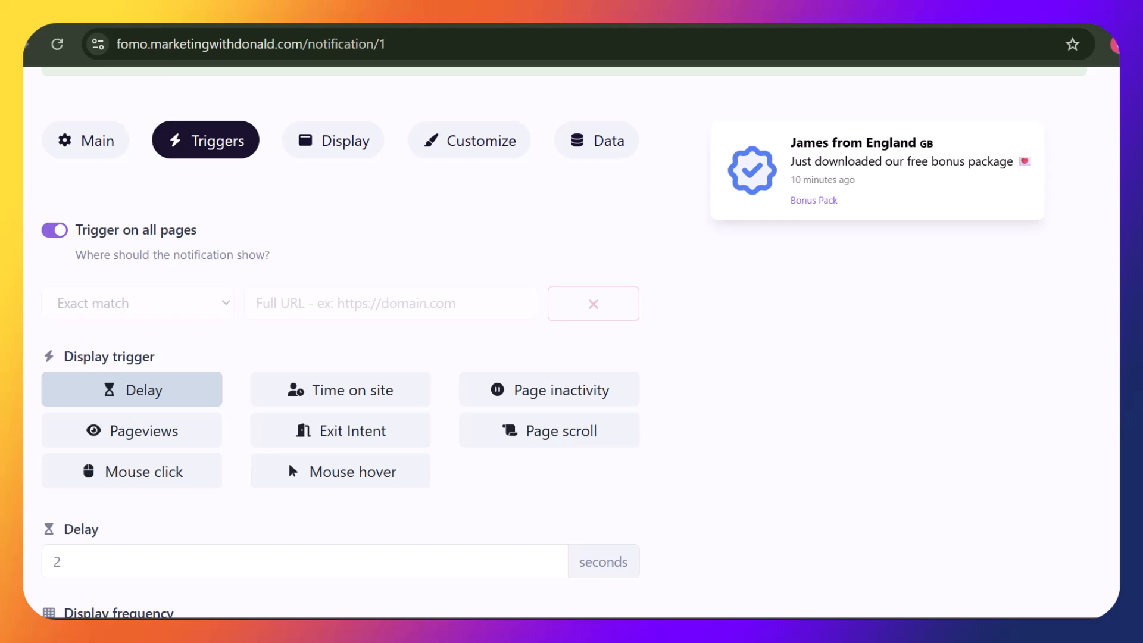
scroll(564, 342, "down", 1)
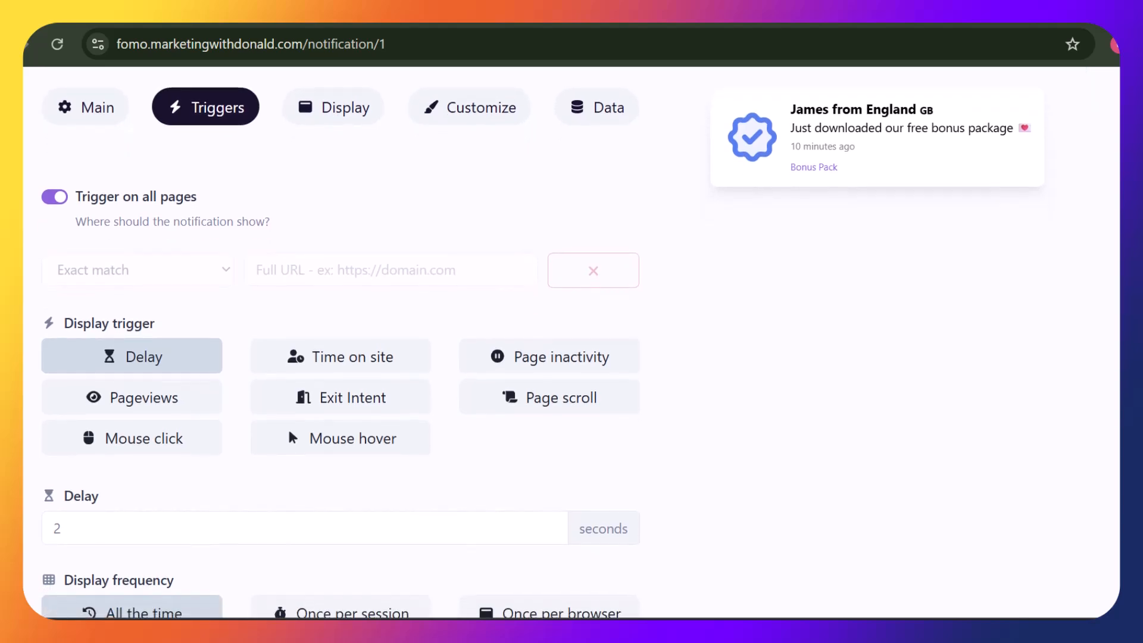
scroll(340, 341, "down", 2)
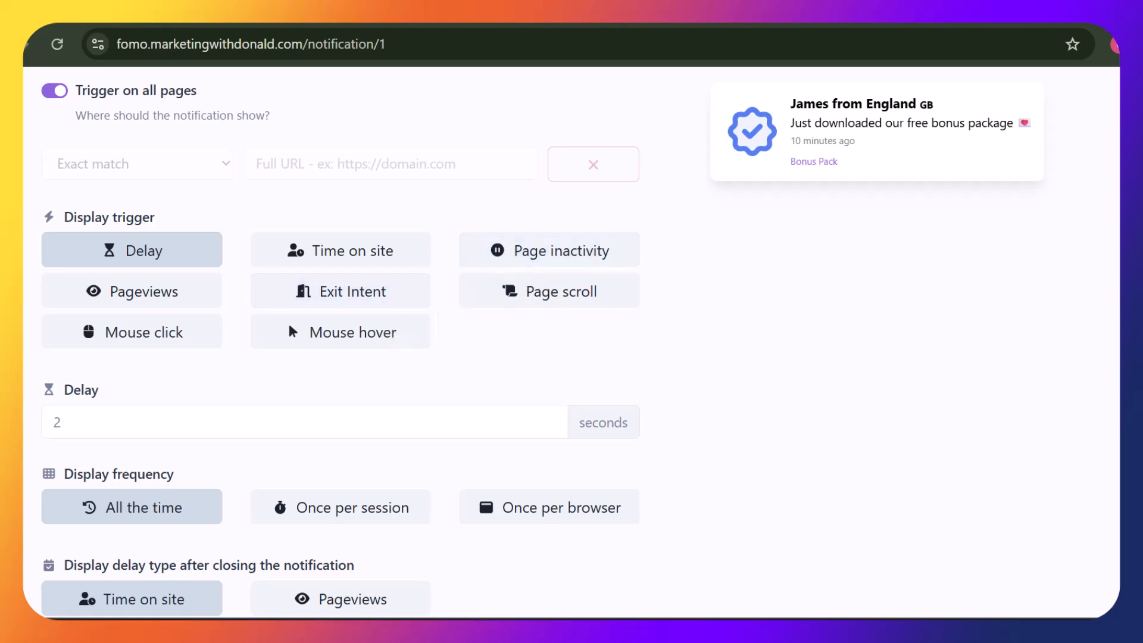
scroll(339, 342, "down", 3)
scroll(340, 342, "down", 5)
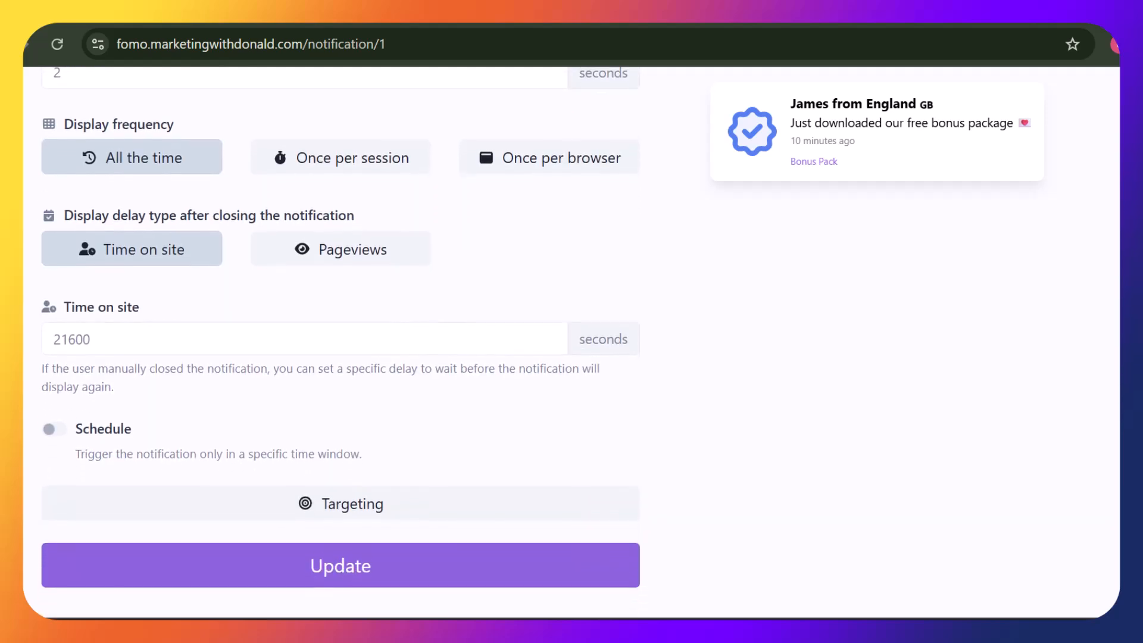
scroll(340, 342, "up", 3)
scroll(411, 302, "up", 10)
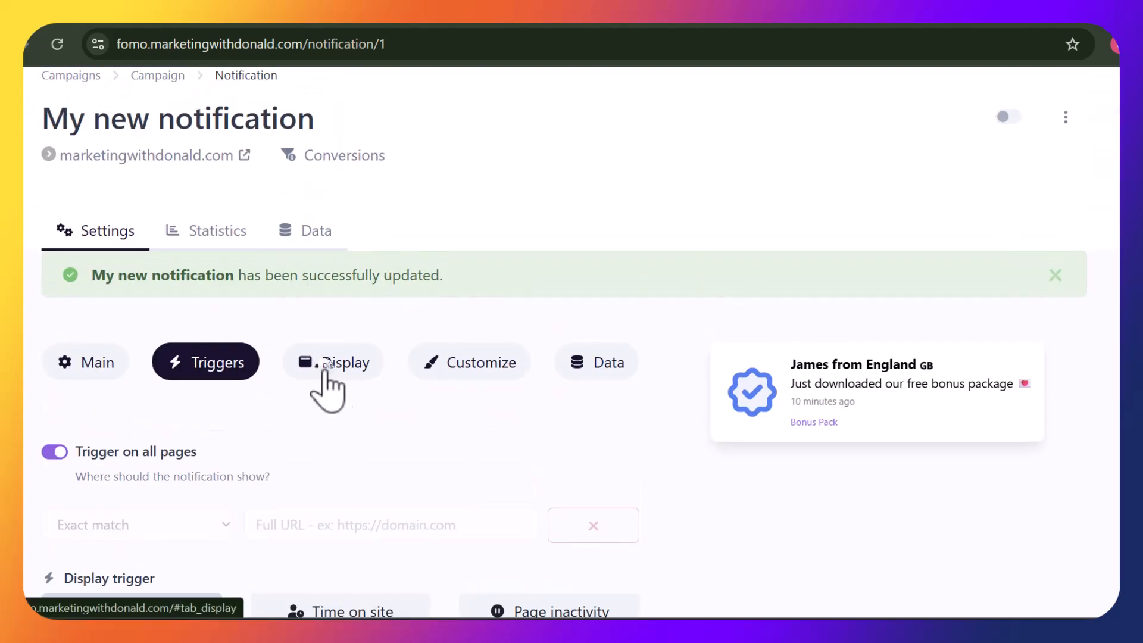
On the Display tab, set the slide direction to Left to right
left_click(325, 376)
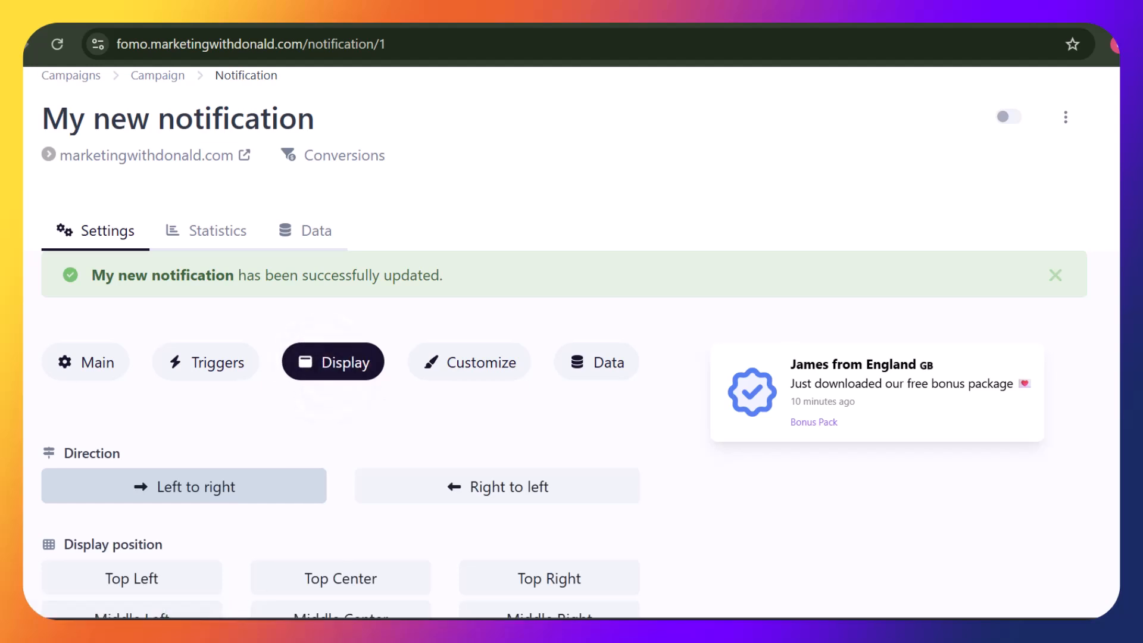
scroll(340, 357, "down", 2)
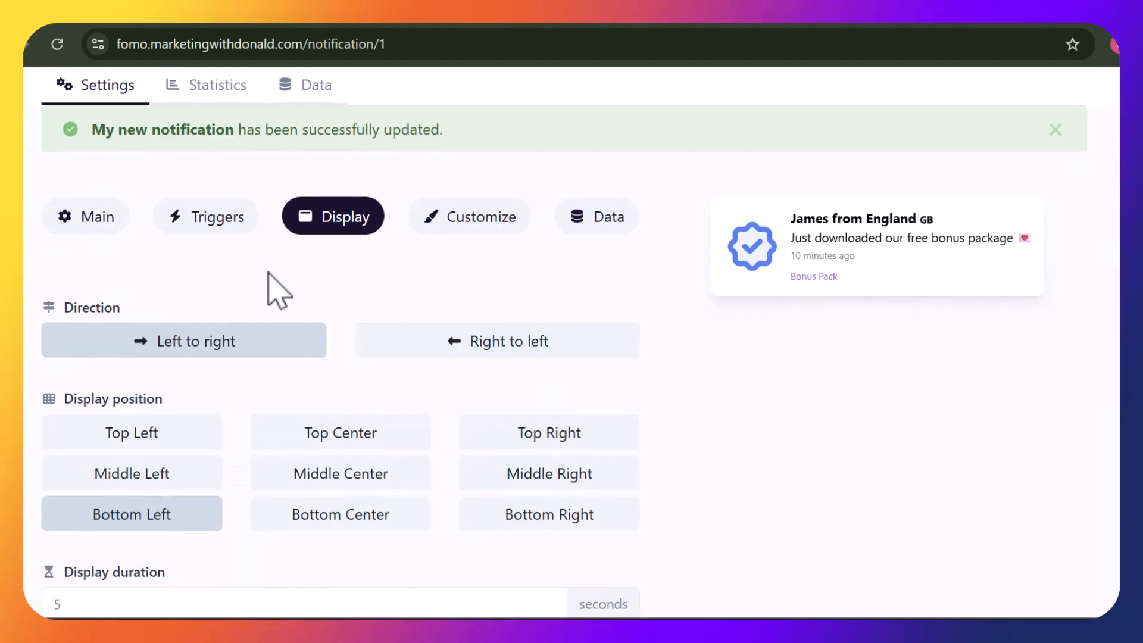
left_click(219, 343)
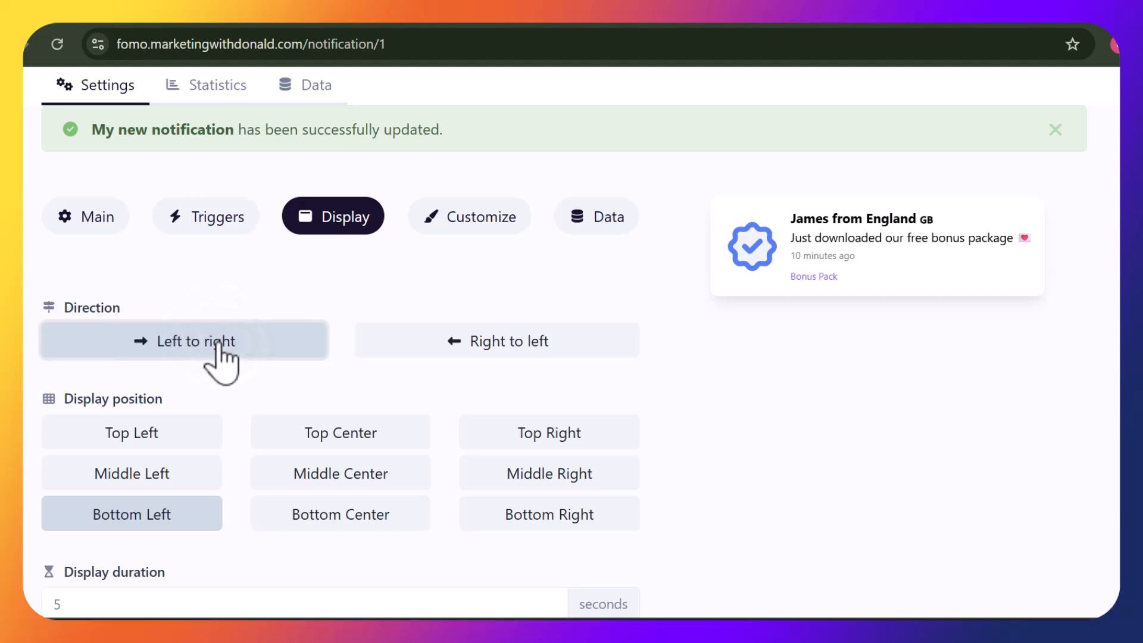
left_click(496, 344)
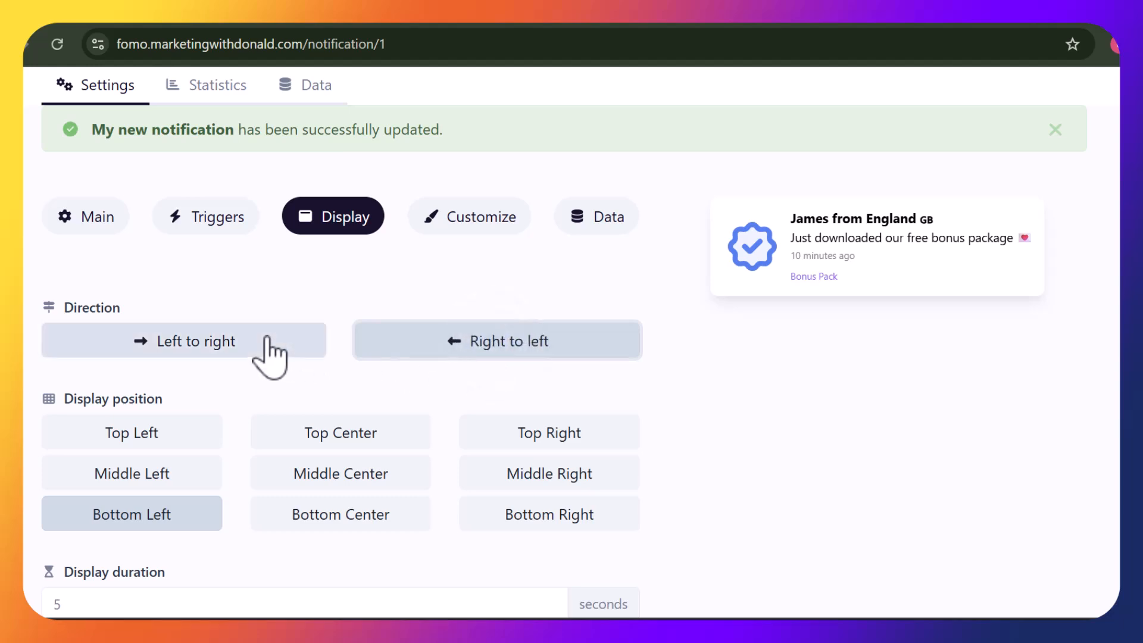
left_click(249, 341)
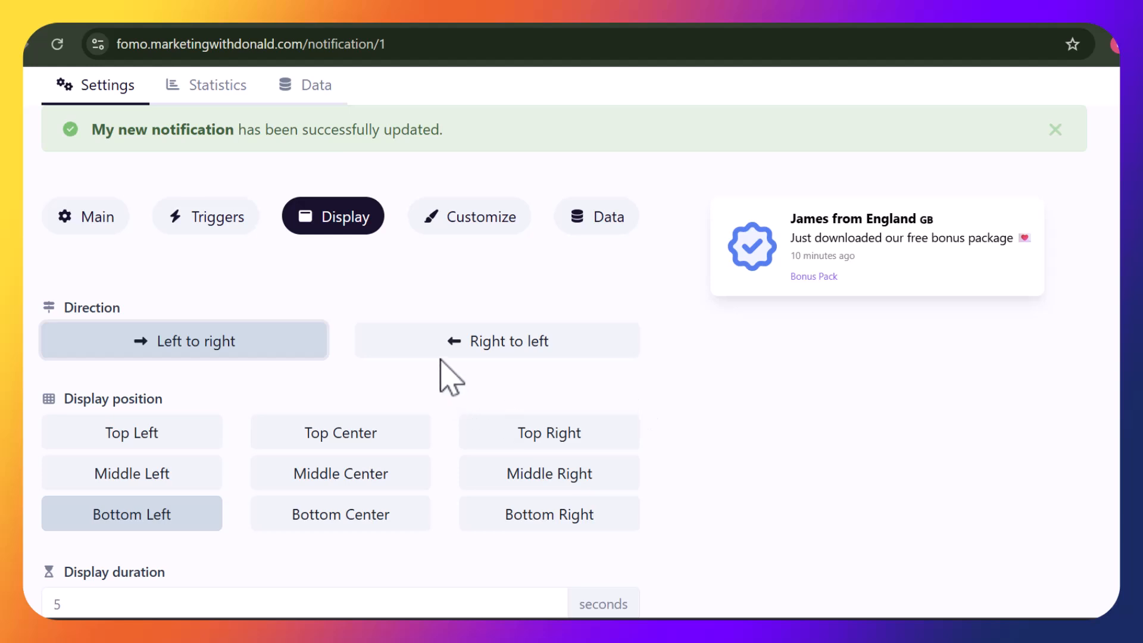
left_click(427, 341)
left_click(286, 344)
Place the notification at Bottom Left, enable the close button, and save
scroll(287, 344, "down", 1)
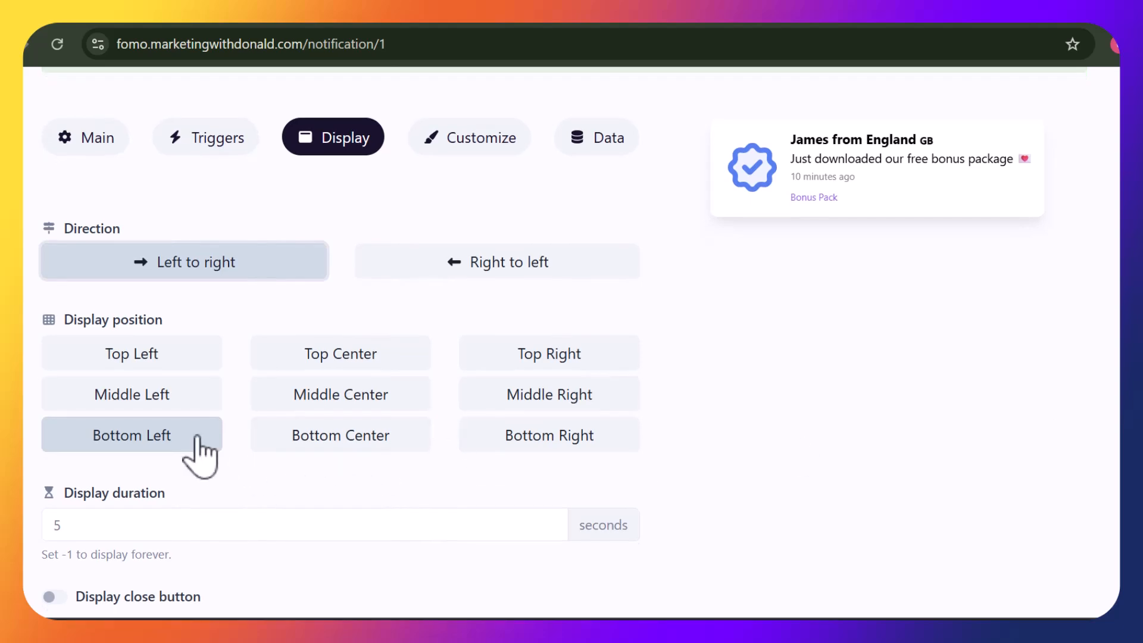
left_click(194, 440)
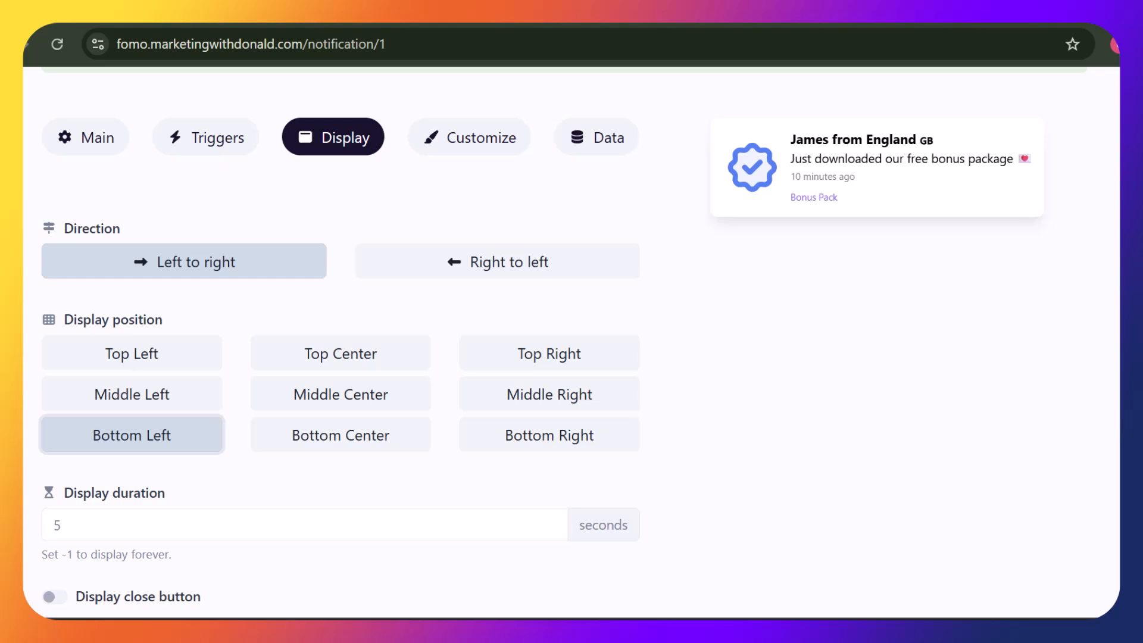
scroll(562, 343, "down", 3)
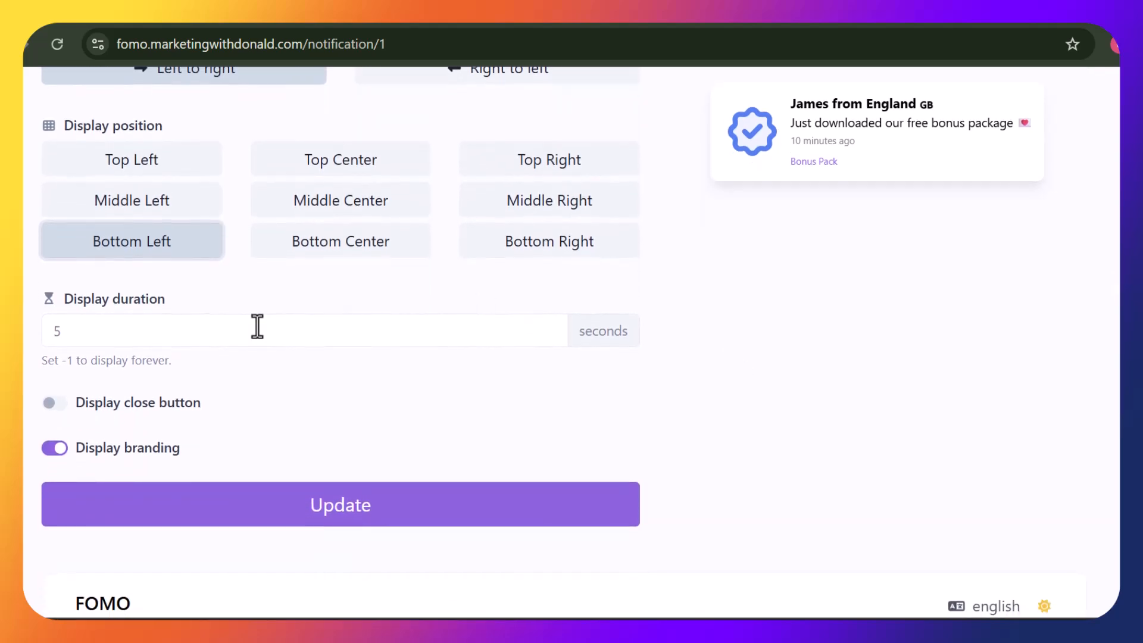
left_click(57, 403)
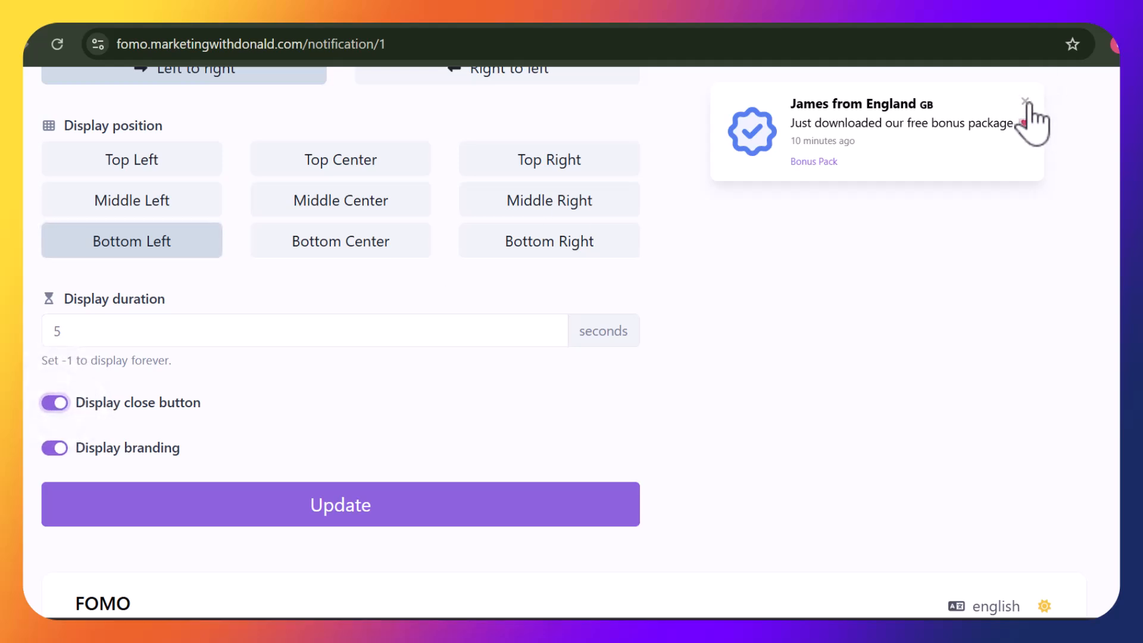
left_click(526, 505)
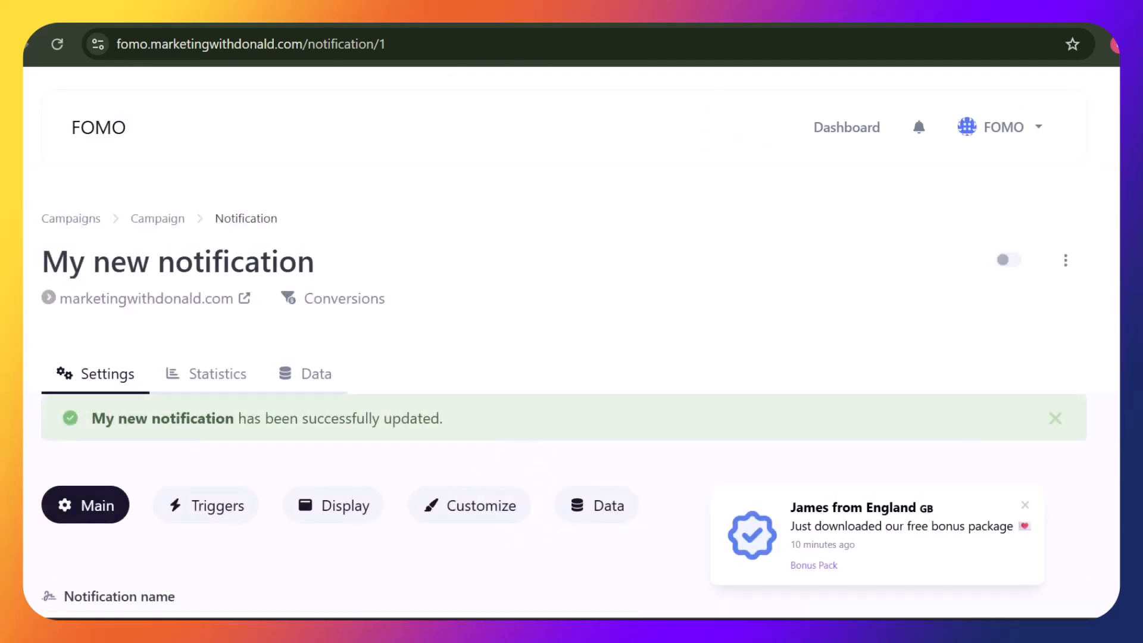
Preview Customize background patterns: Wavy, Shapes, Autumn, Plus, Bubbles, Wiggle, Anchors, Hexagons
left_click(487, 506)
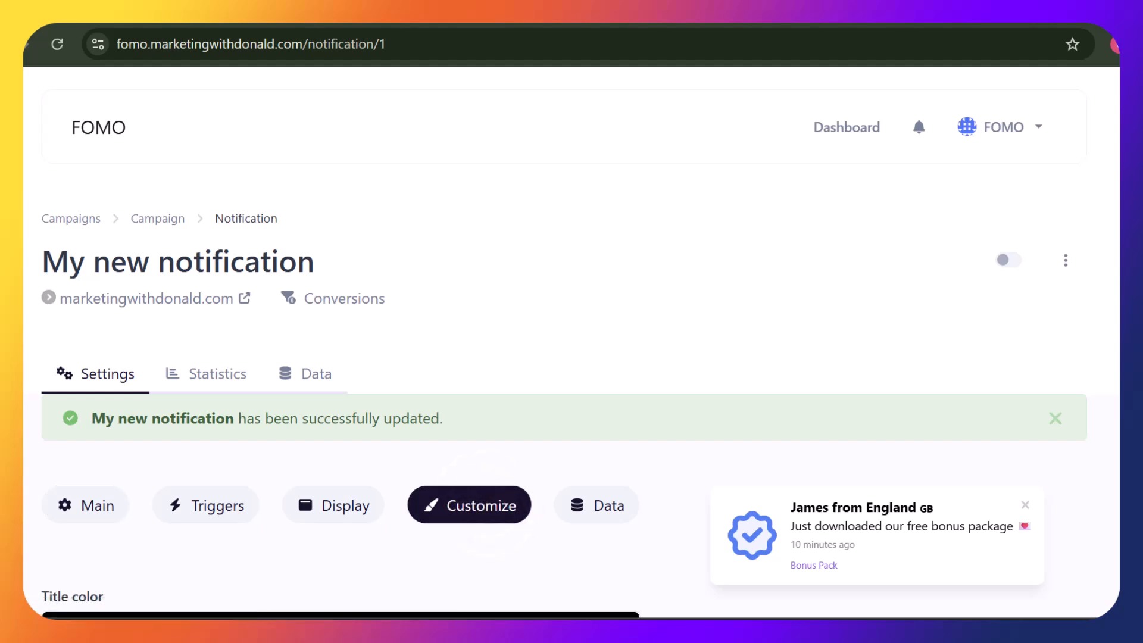
scroll(564, 340, "down", 5)
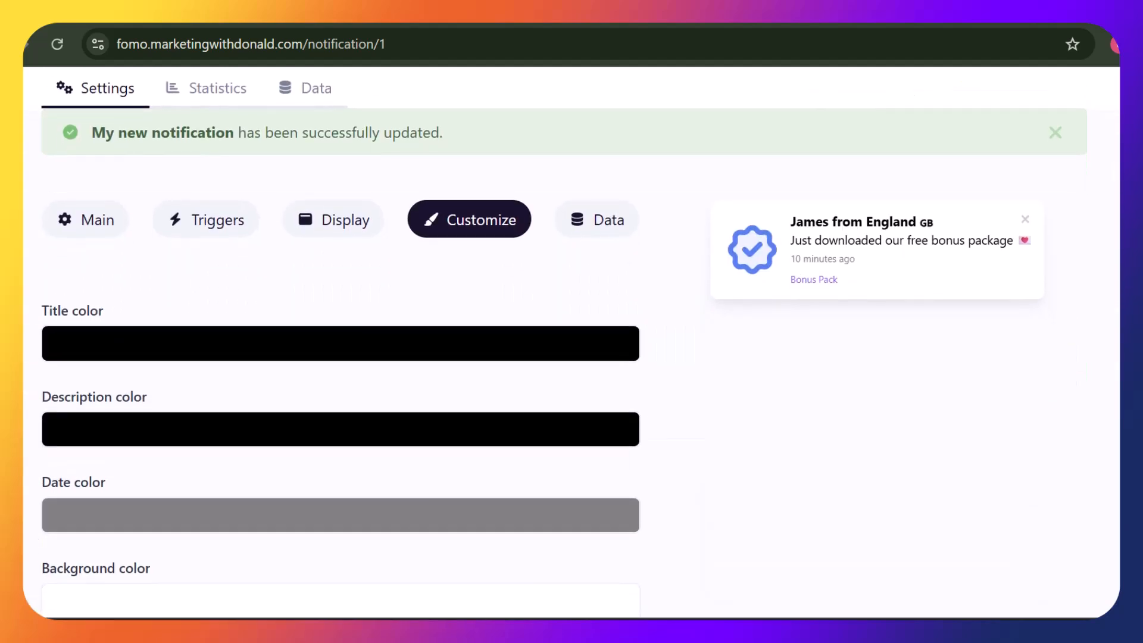
scroll(565, 340, "down", 2)
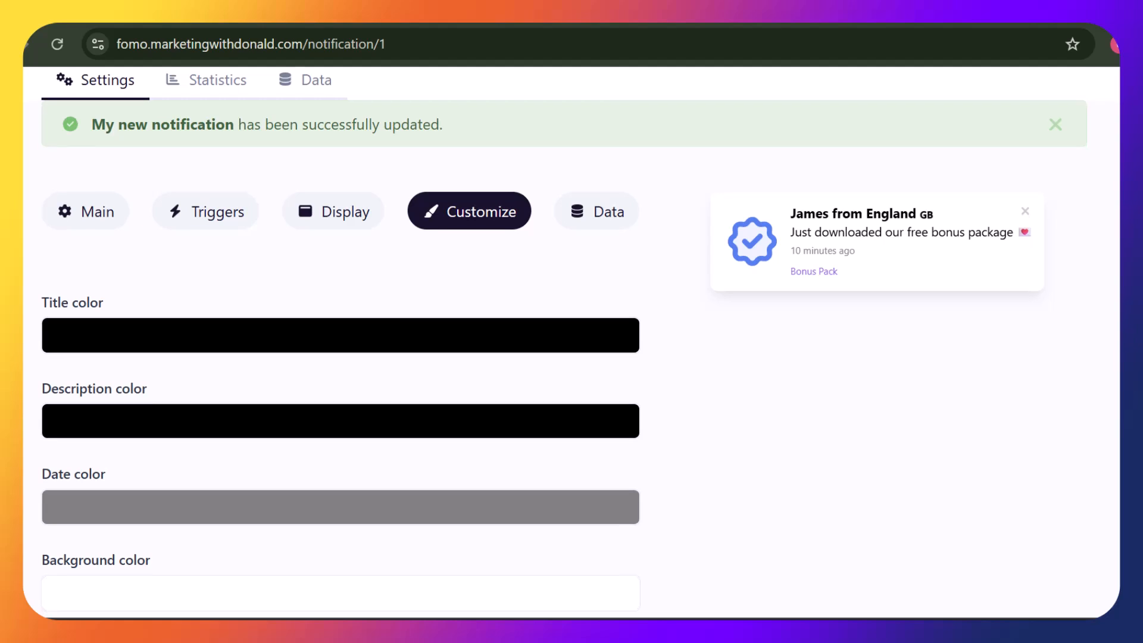
scroll(565, 339, "down", 1)
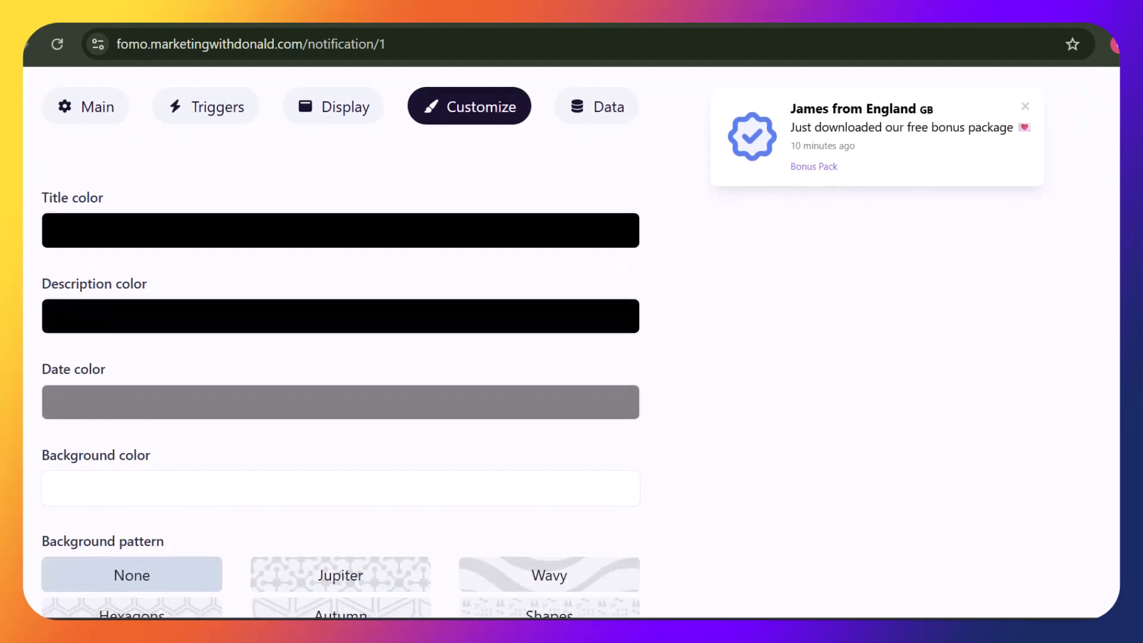
scroll(542, 342, "down", 2)
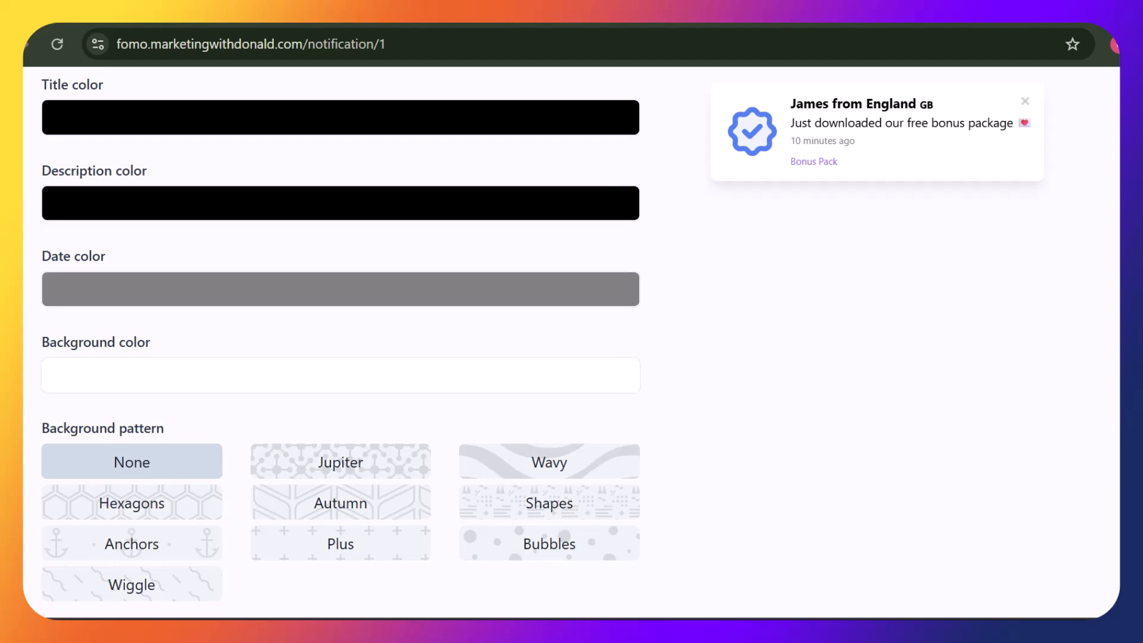
left_click(544, 465)
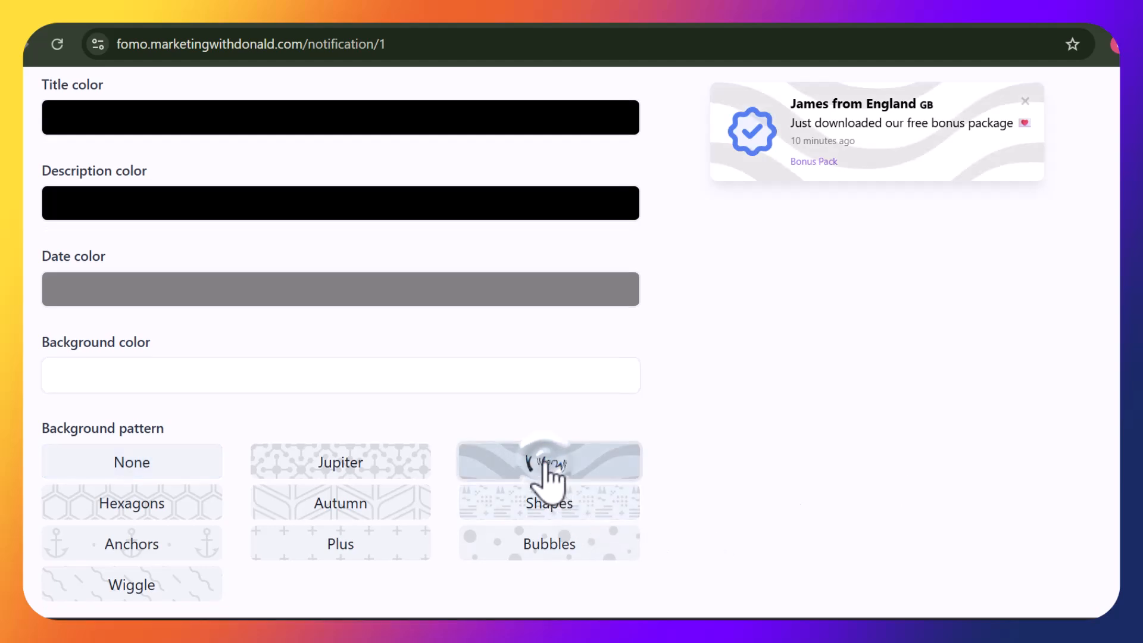
left_click(552, 507)
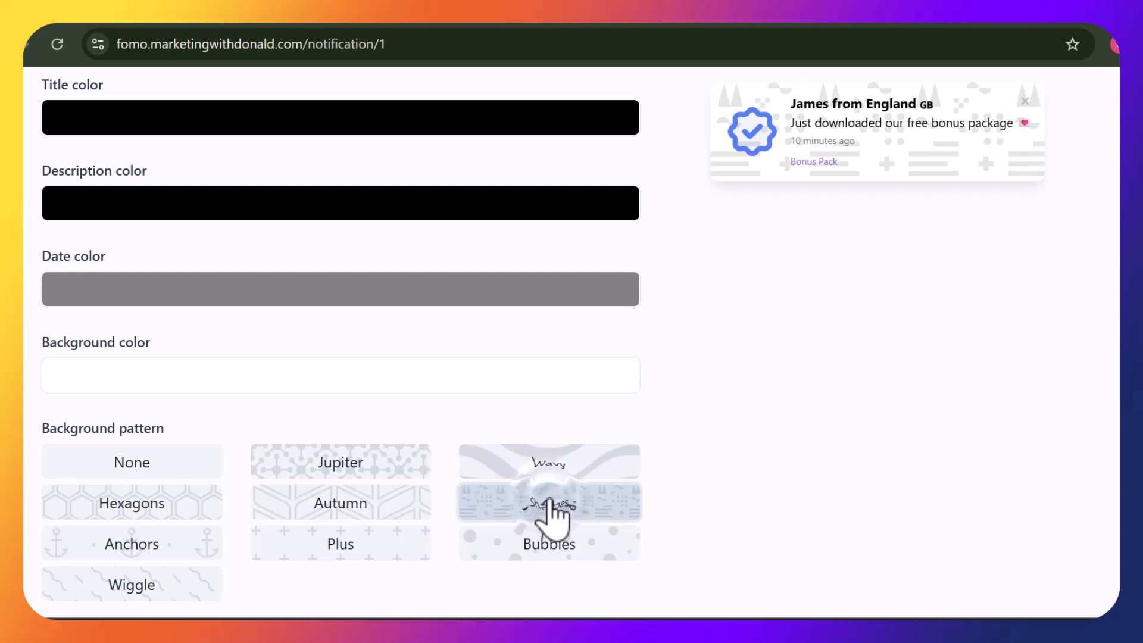
left_click(377, 513)
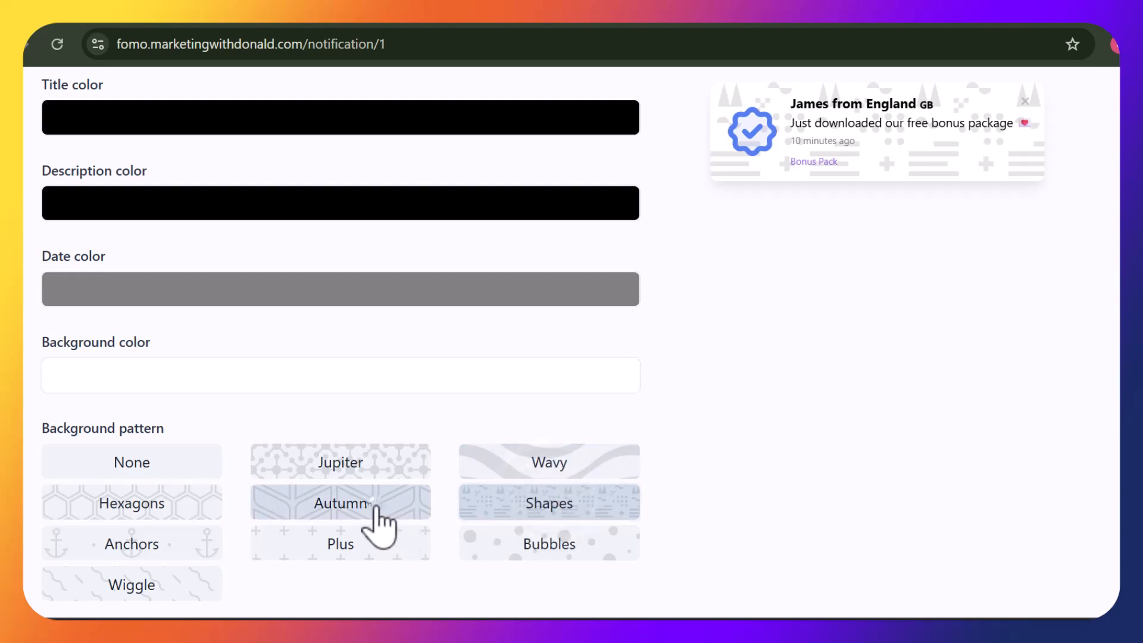
left_click(370, 543)
left_click(546, 542)
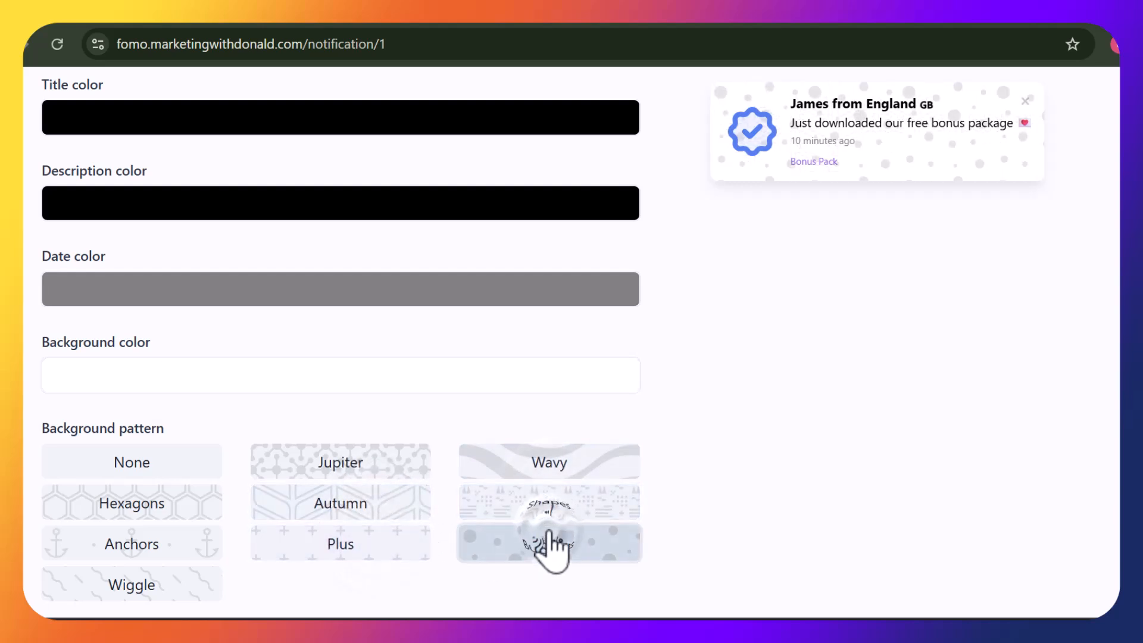
left_click(175, 595)
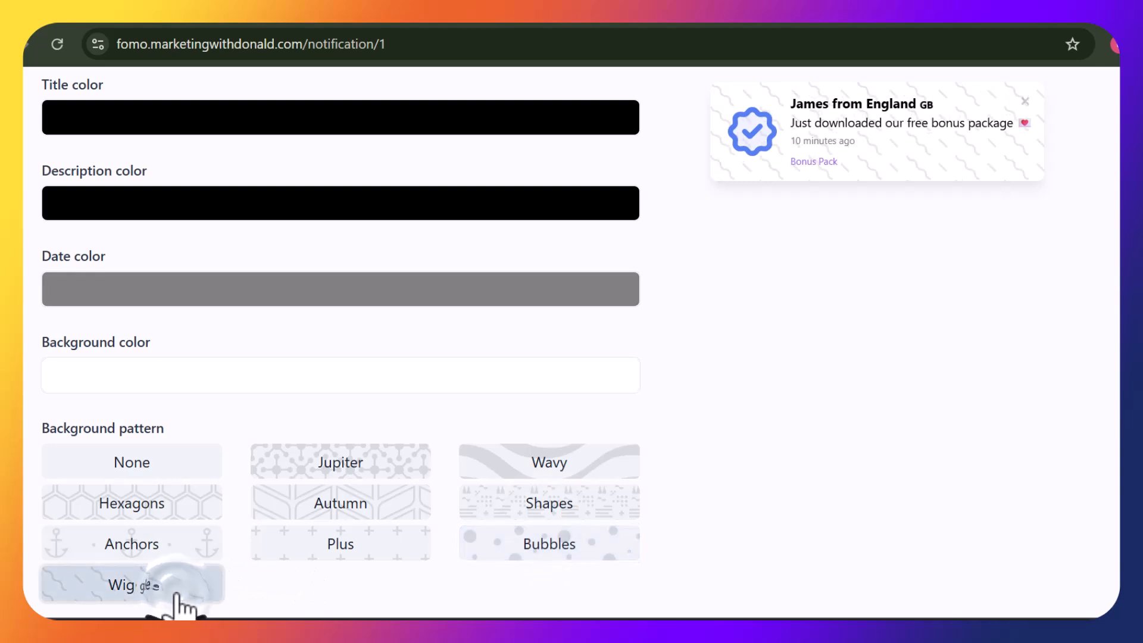
left_click(139, 551)
left_click(132, 511)
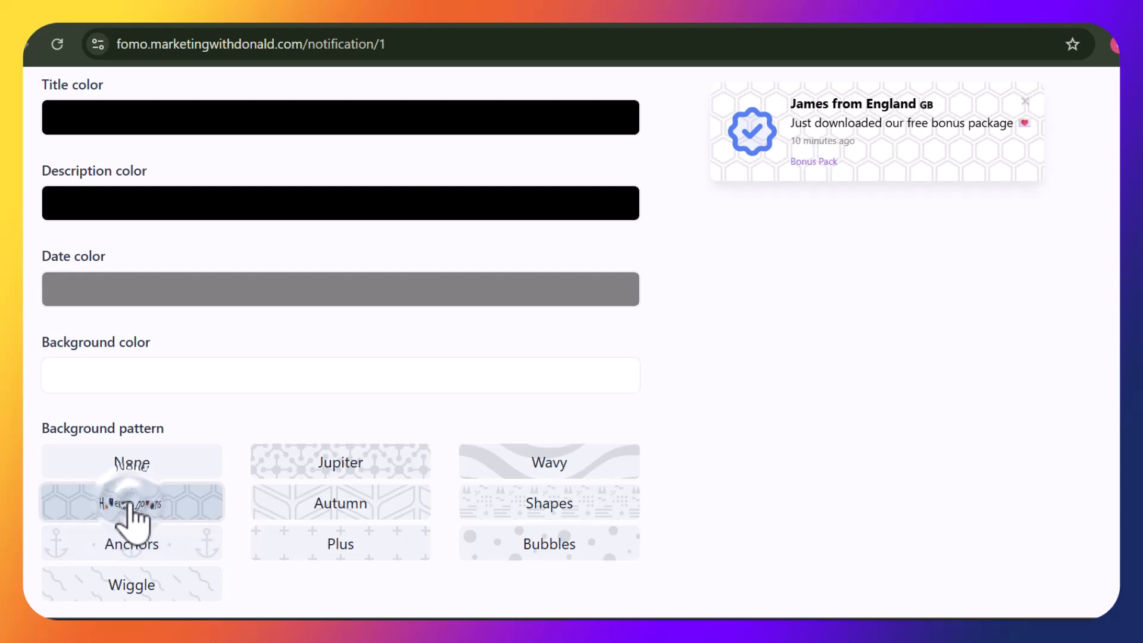
Select the Bubbles background pattern and save the customization
left_click(594, 548)
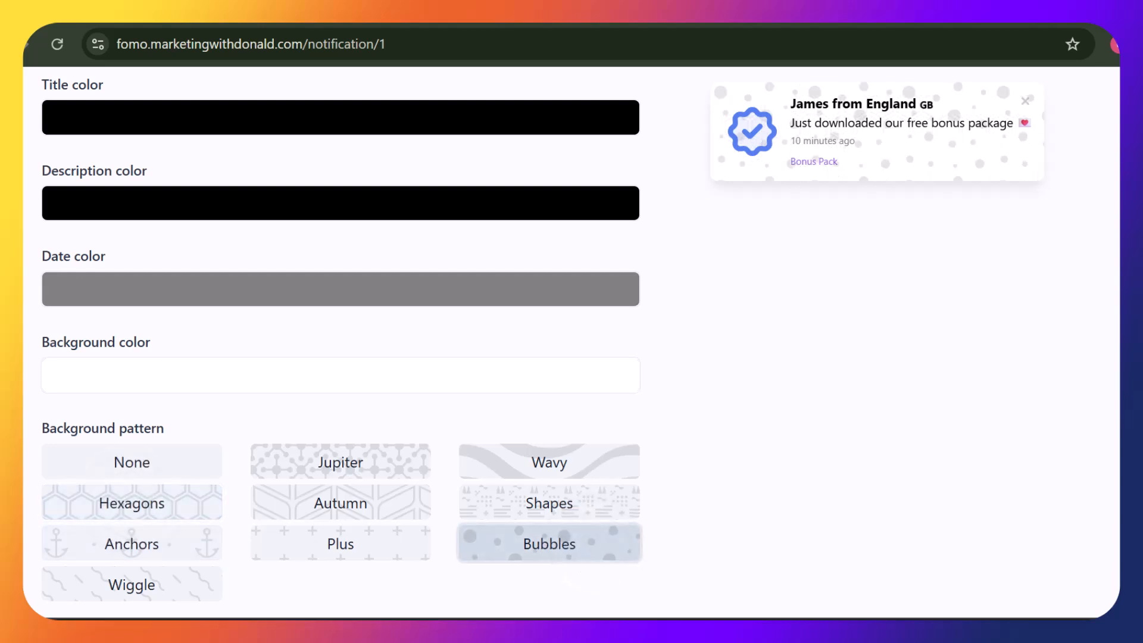
scroll(340, 342, "down", 7)
scroll(340, 342, "down", 5)
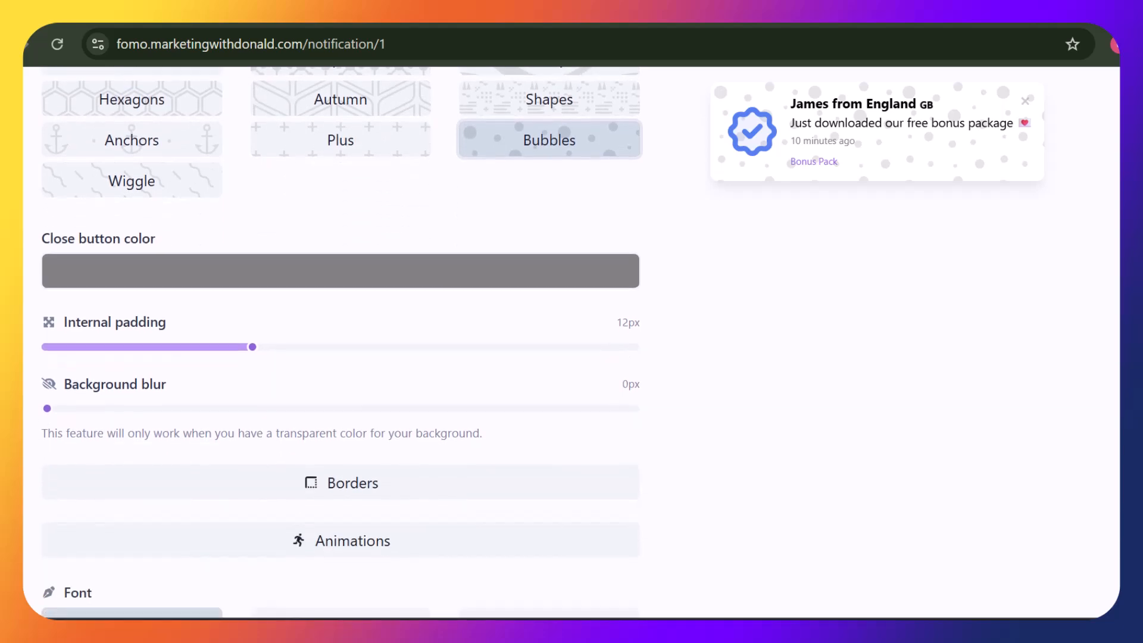
scroll(341, 342, "down", 5)
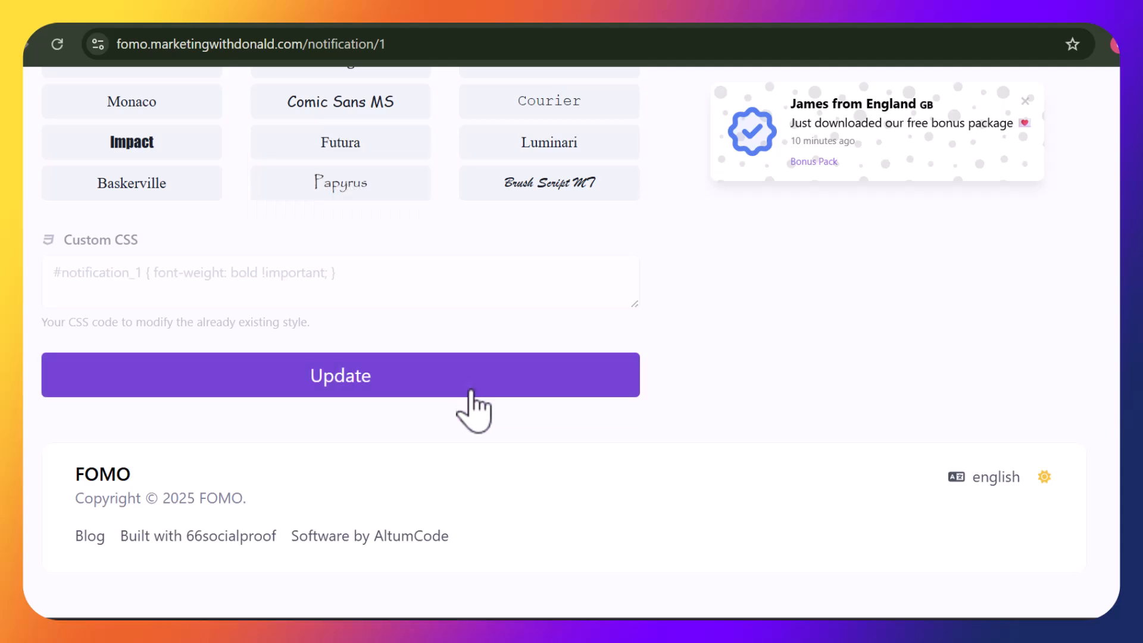
left_click(470, 383)
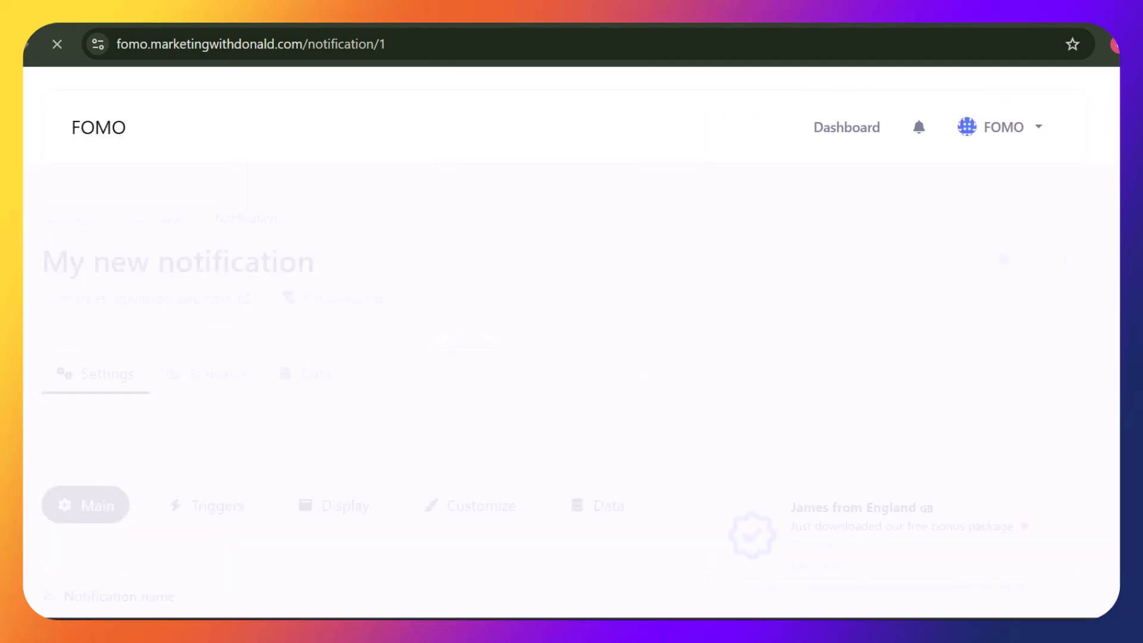
Open the Data settings showing the Webhook trigger and Auto capture data option
scroll(470, 384, "down", 11)
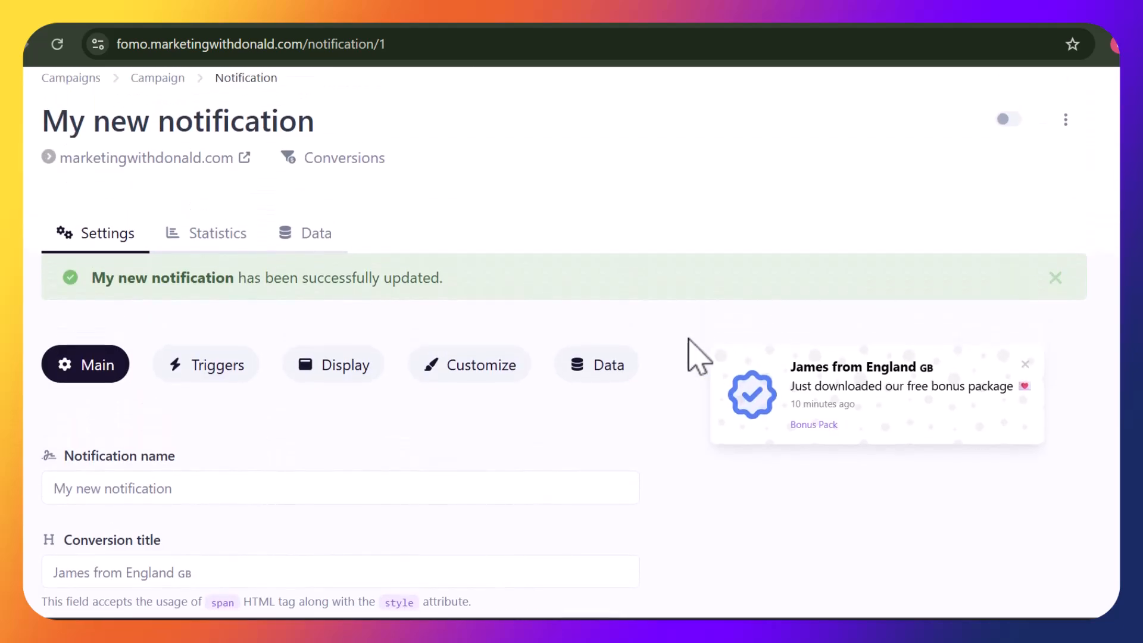
left_click(597, 372)
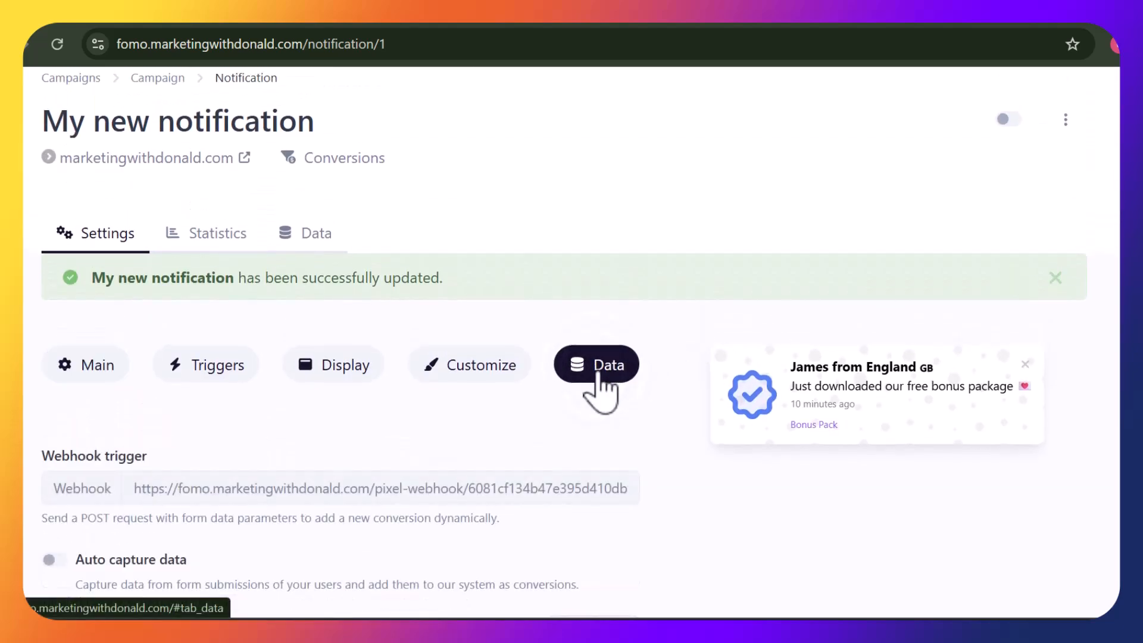
scroll(564, 342, "down", 2)
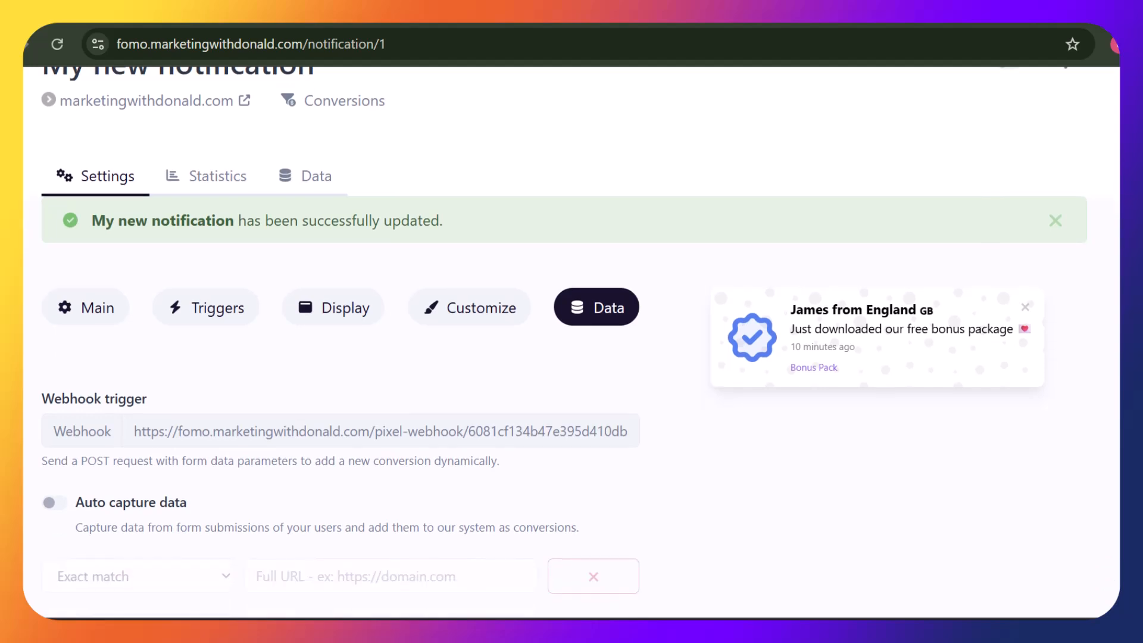
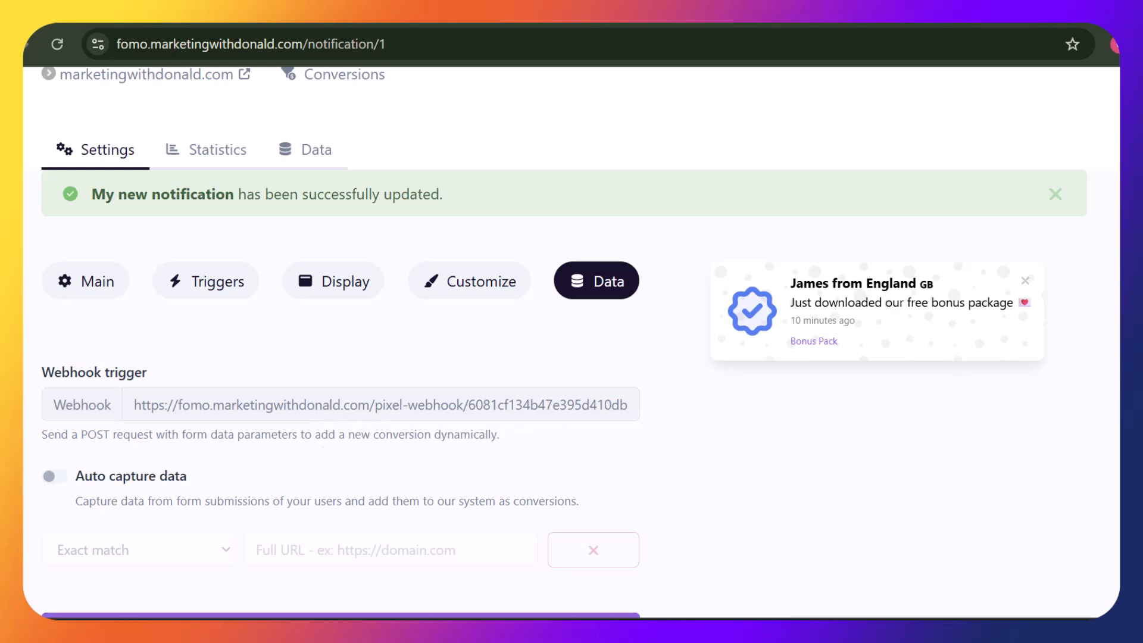
Enable Auto capture data with an exact-match Full URL rule for the onboarding page, then update
scroll(564, 342, "down", 2)
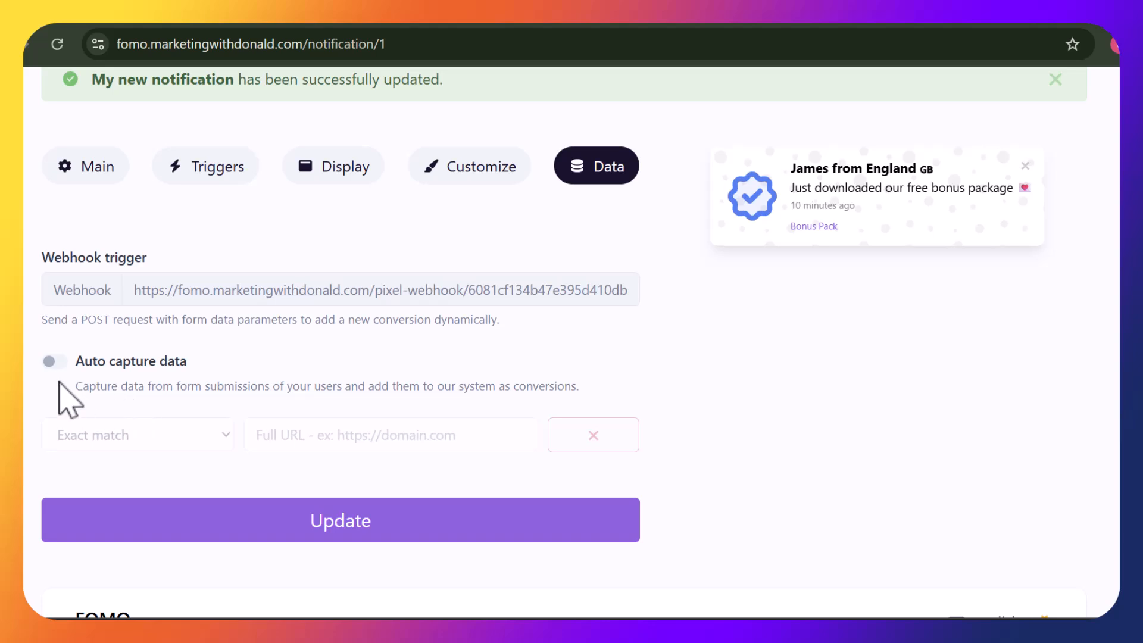
left_click(50, 362)
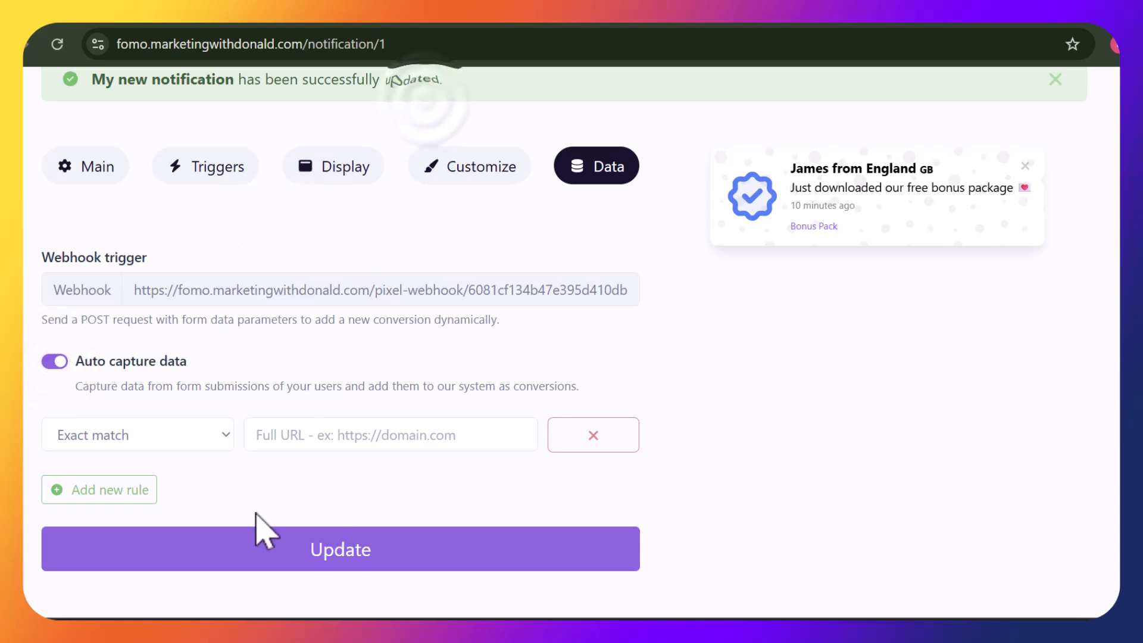
left_click(357, 439)
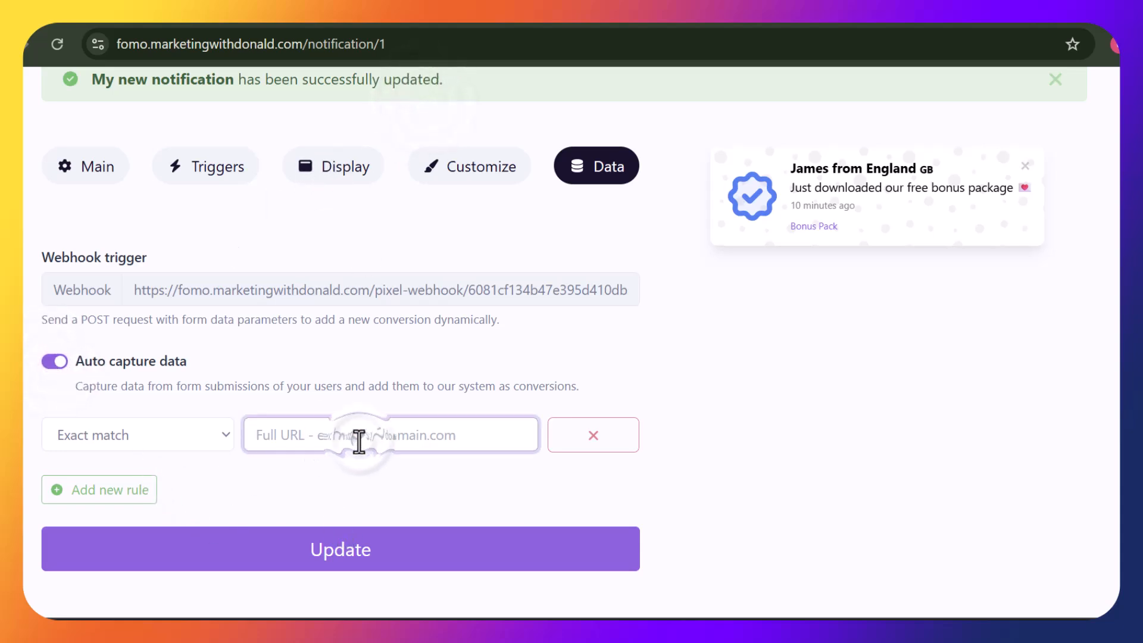
key("ctrl+v")
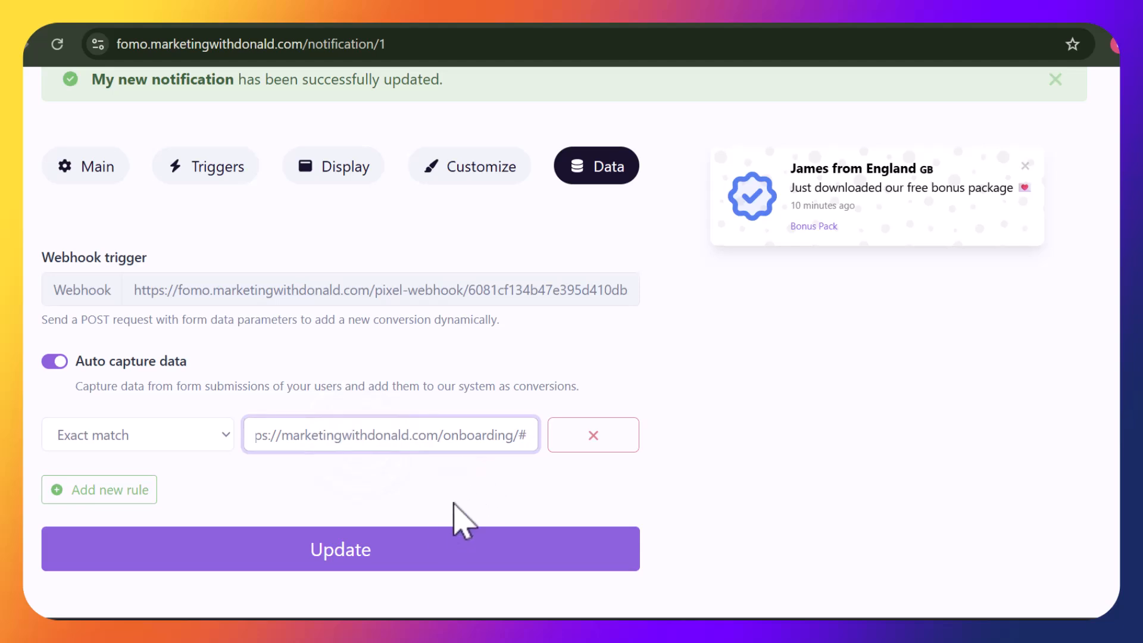
left_click(467, 560)
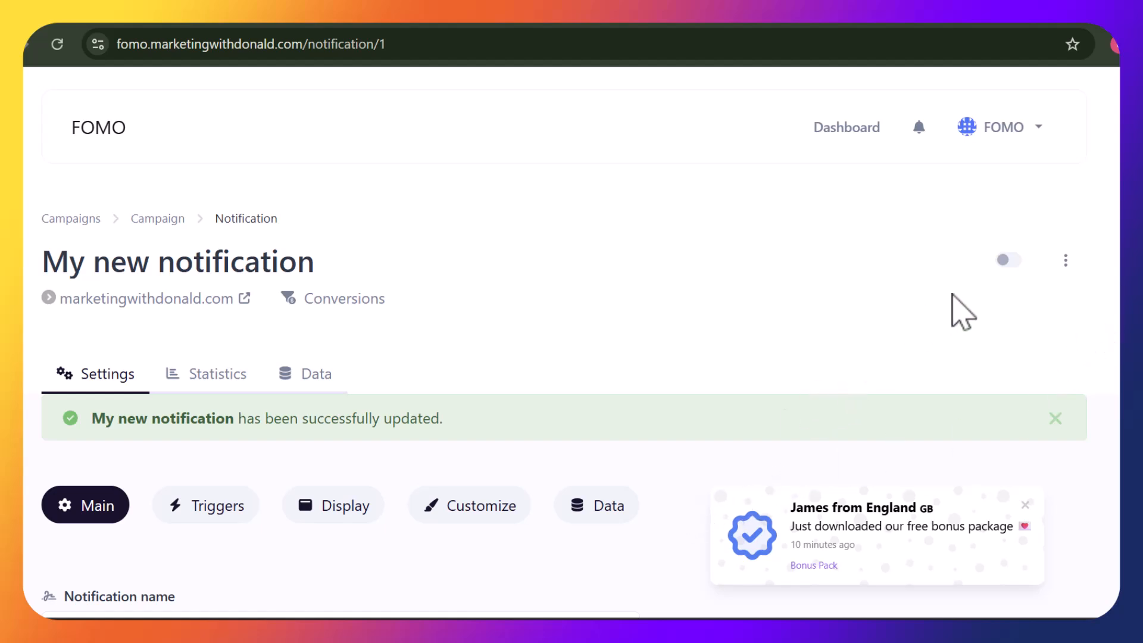
Switch the notification on and go back to the Marketing With Donald campaign list
left_click(1014, 260)
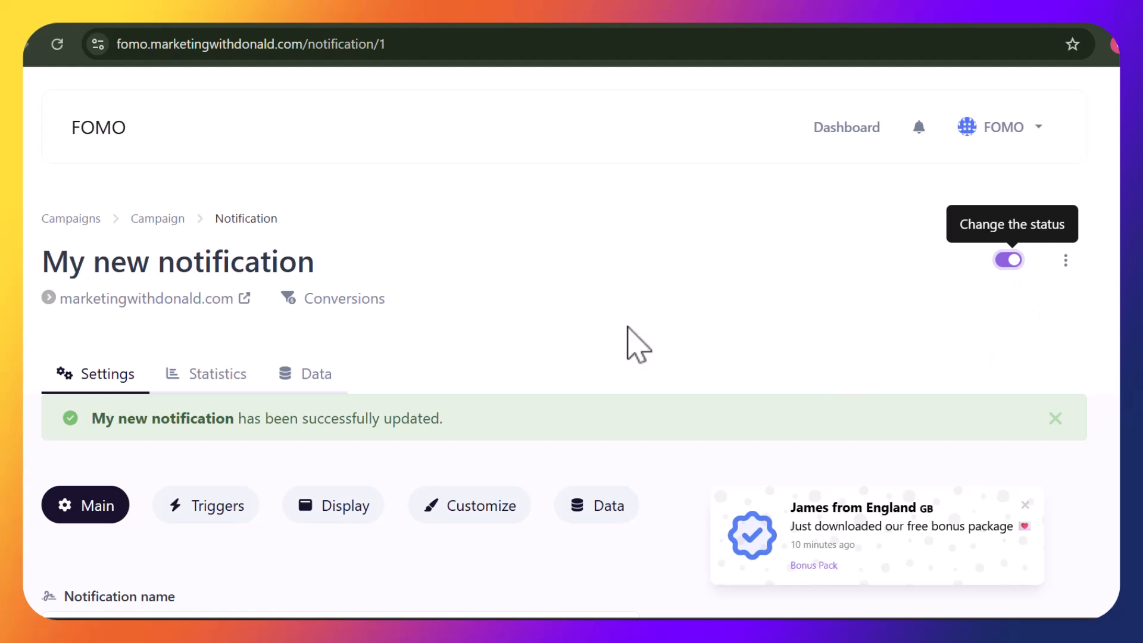
left_click(170, 222)
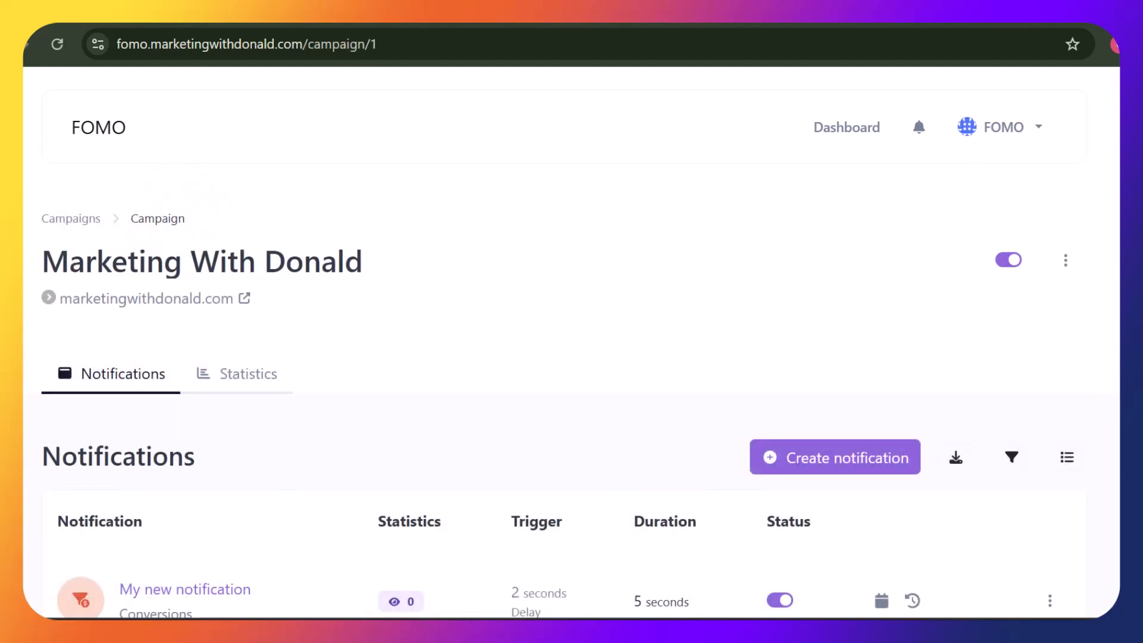
scroll(571, 342, "down", 4)
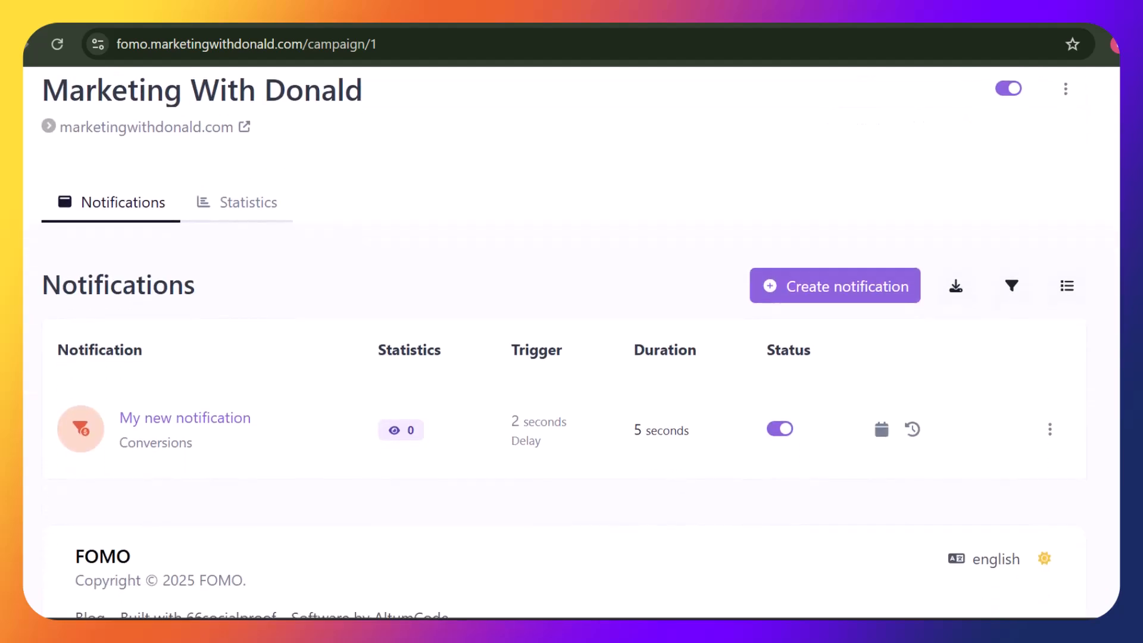
scroll(571, 333, "up", 2)
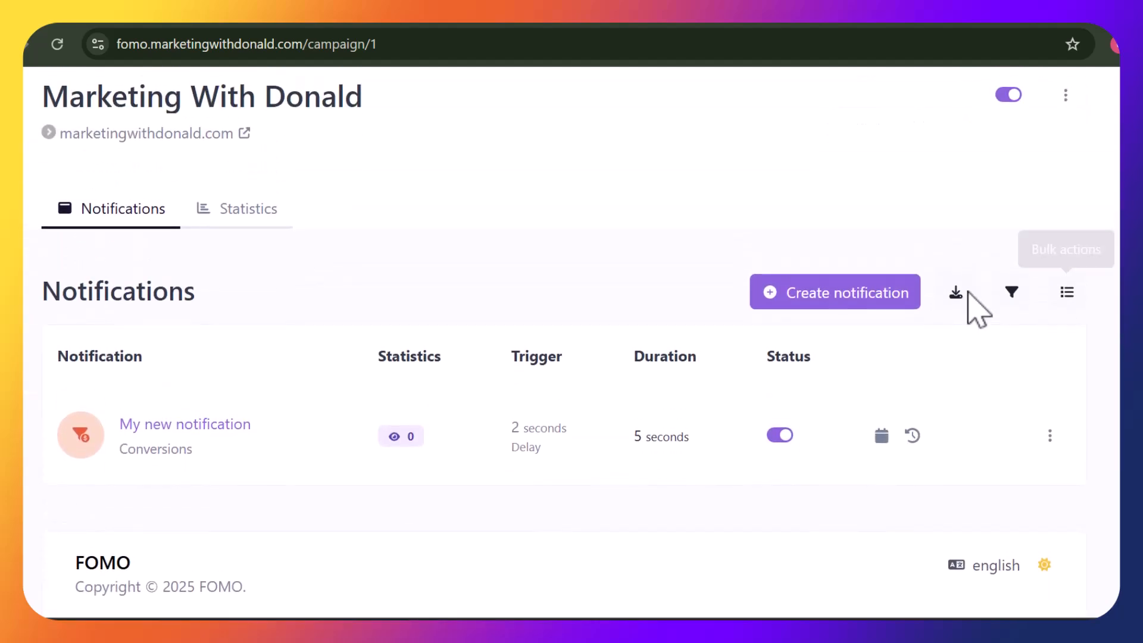
Create a new notification of the Email Collector type
left_click(879, 293)
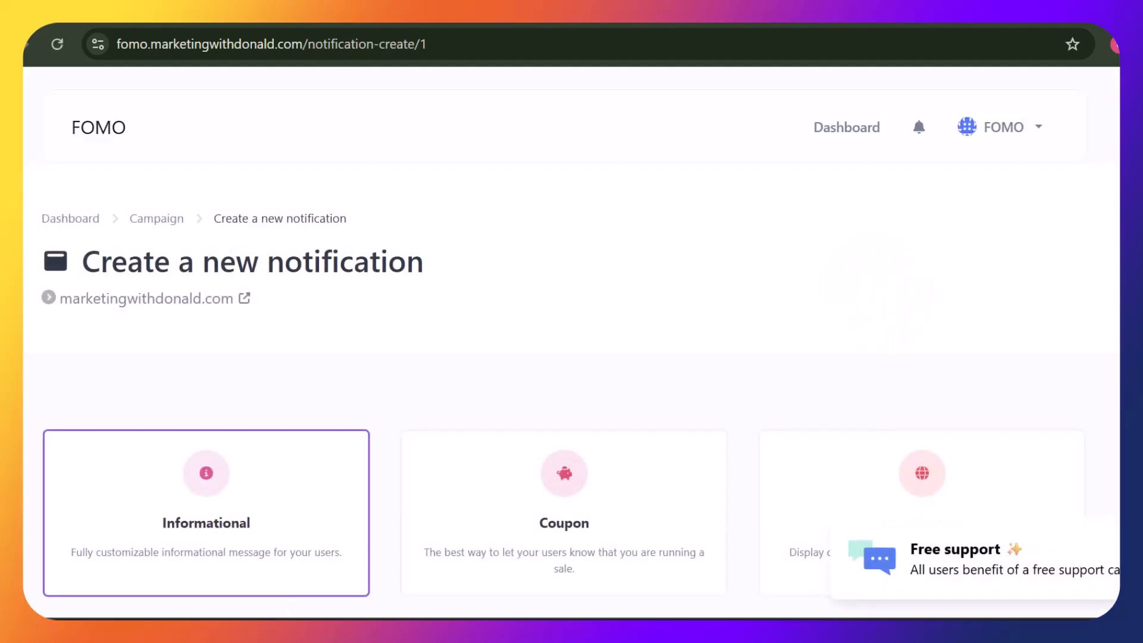
scroll(571, 342, "down", 10)
scroll(571, 342, "up", 5)
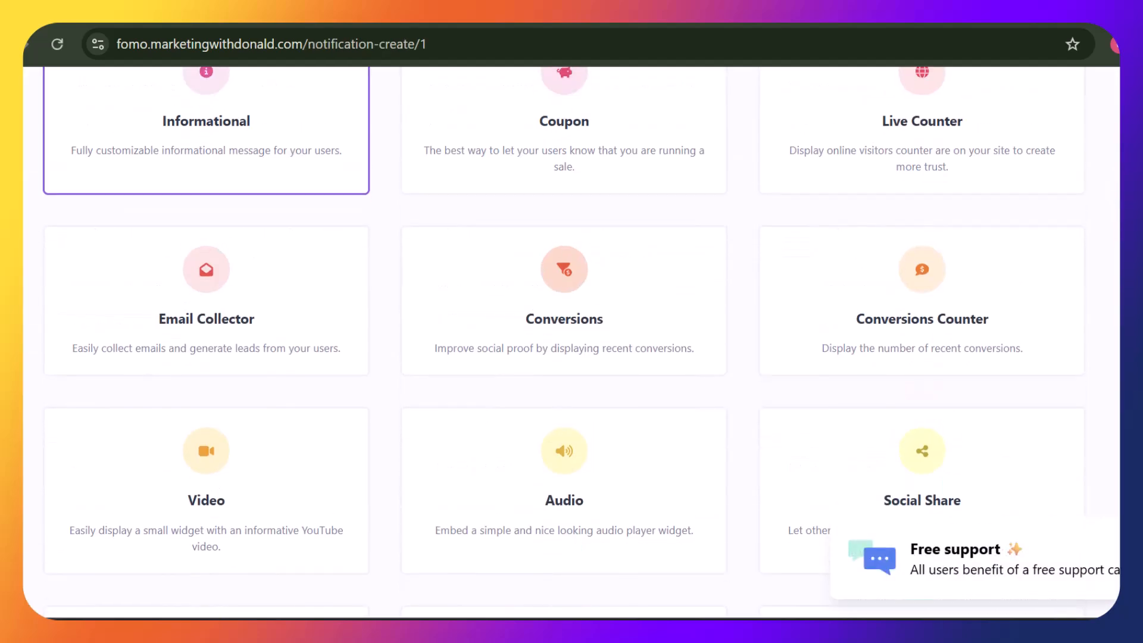
left_click(268, 268)
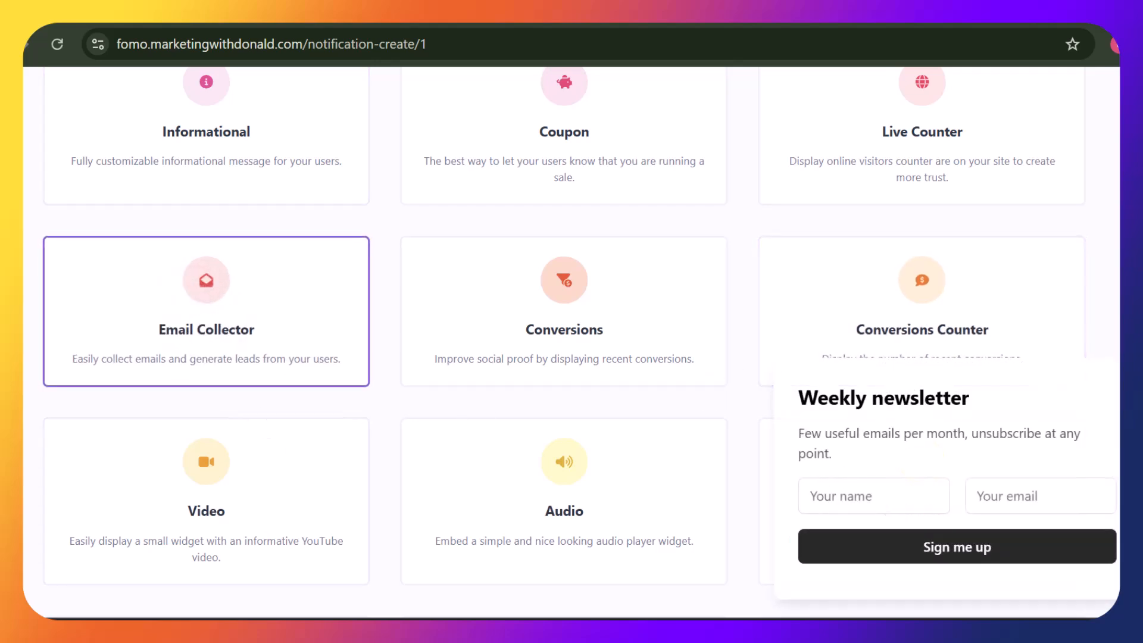
scroll(572, 342, "down", 10)
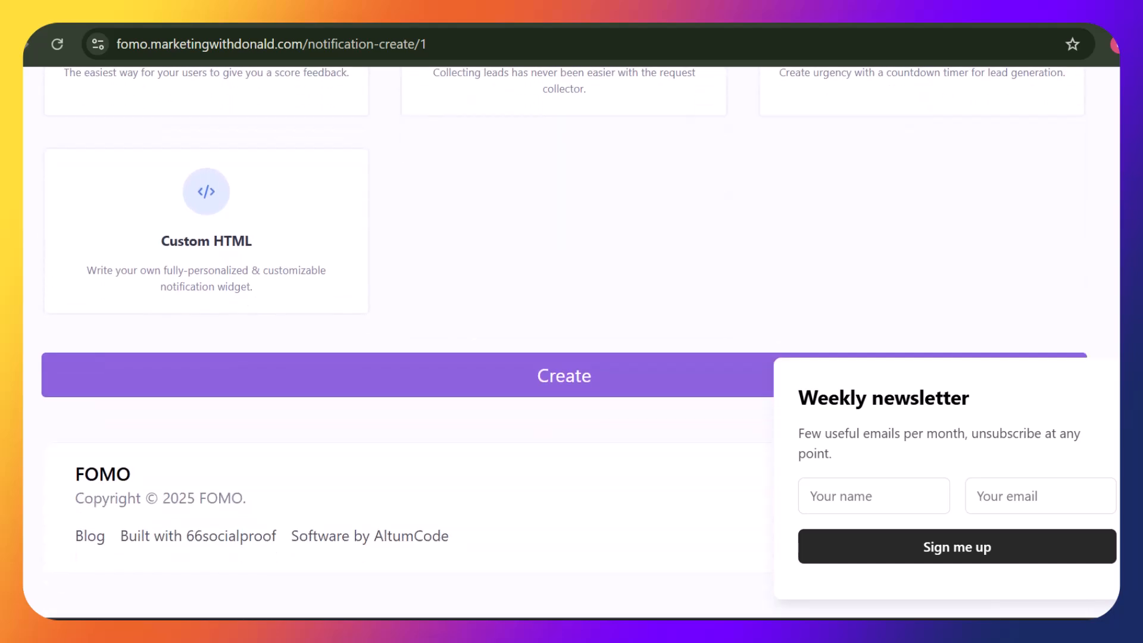
left_click(675, 401)
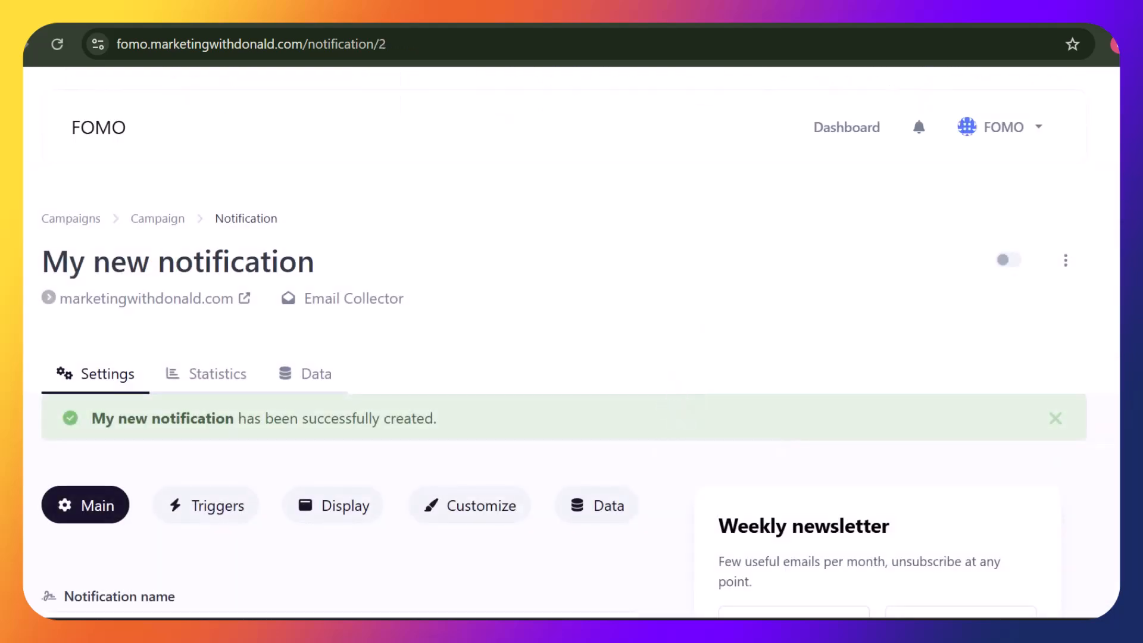
Replace the 'Weekly newsletter' title with 'Be The First To Get Our Next Bonus Pack!'
scroll(564, 346, "down", 5)
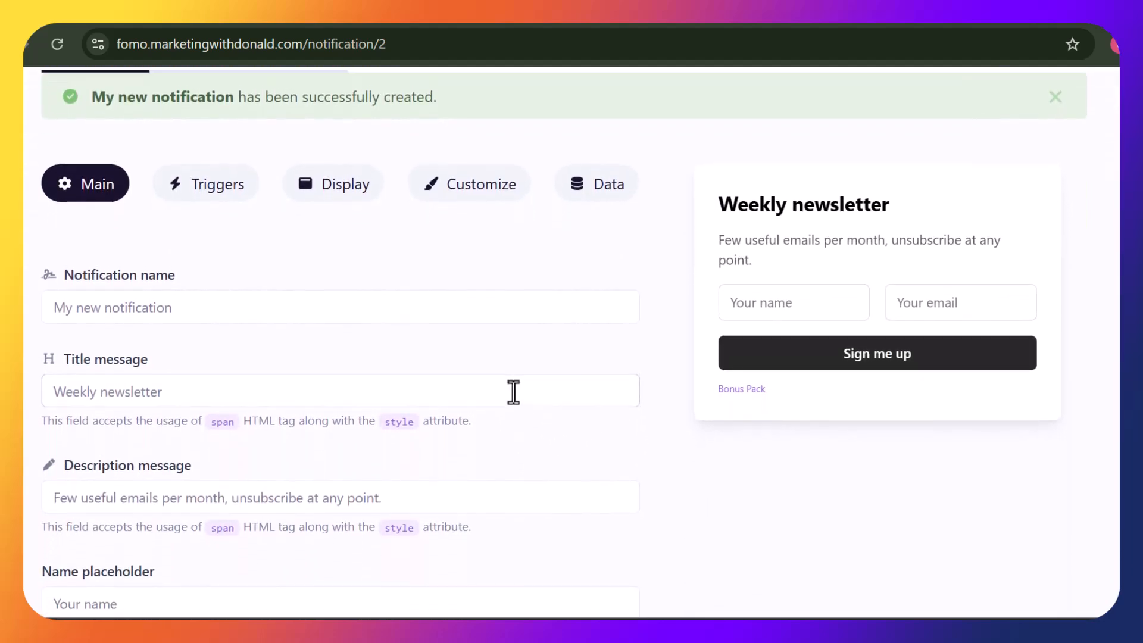
mouse_move(249, 415)
double_click(212, 398)
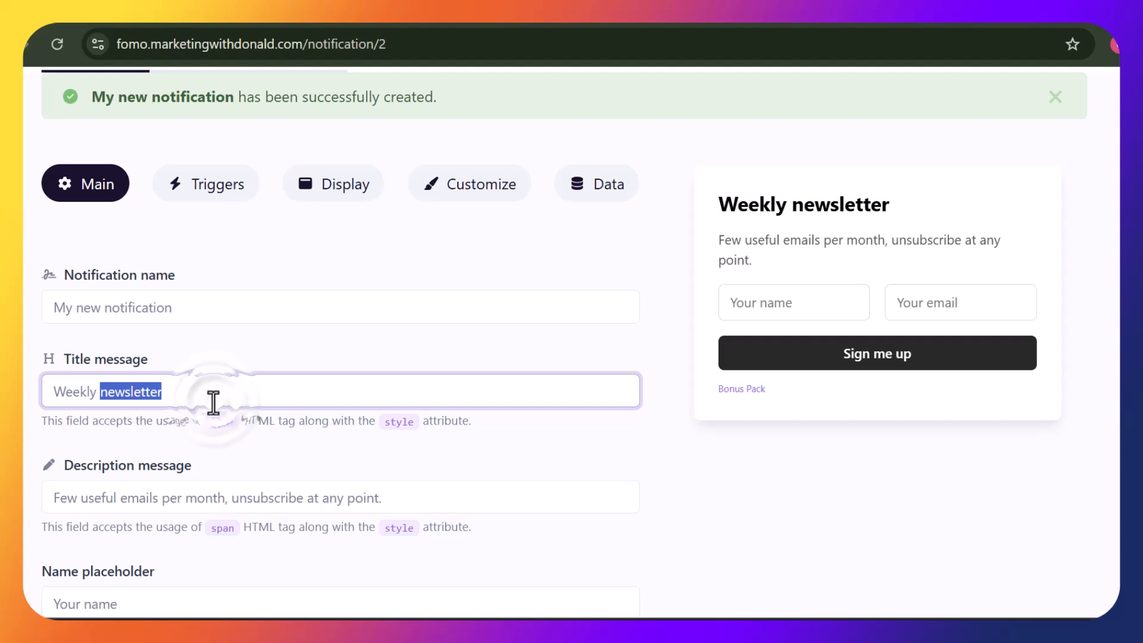
left_click(213, 400)
double_click(213, 400)
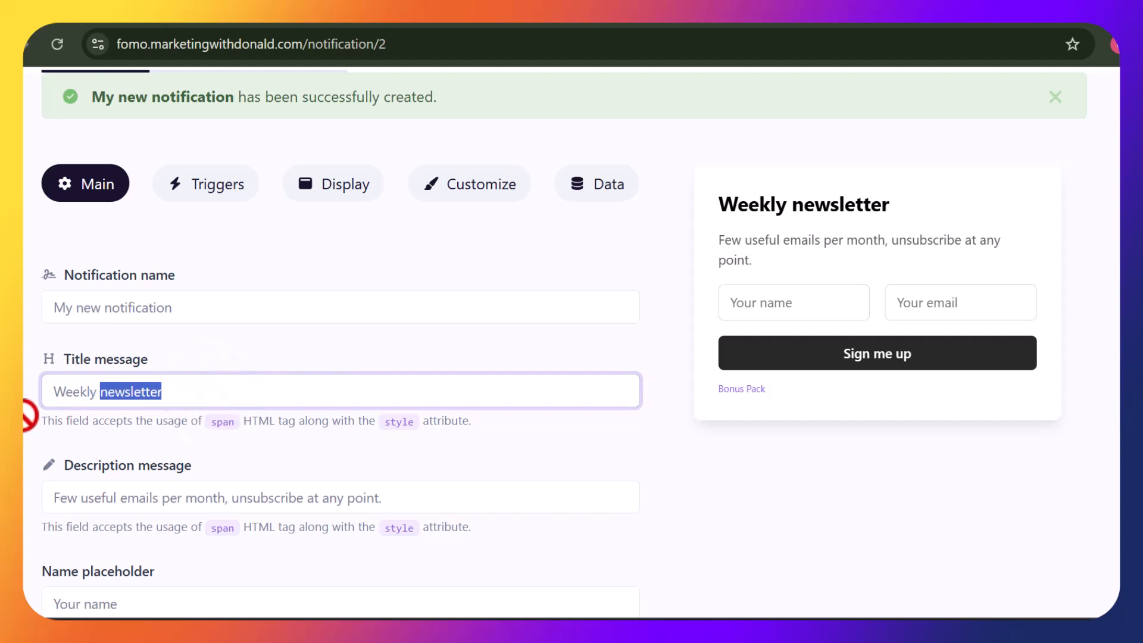
key("ctrl+a")
type("Ge")
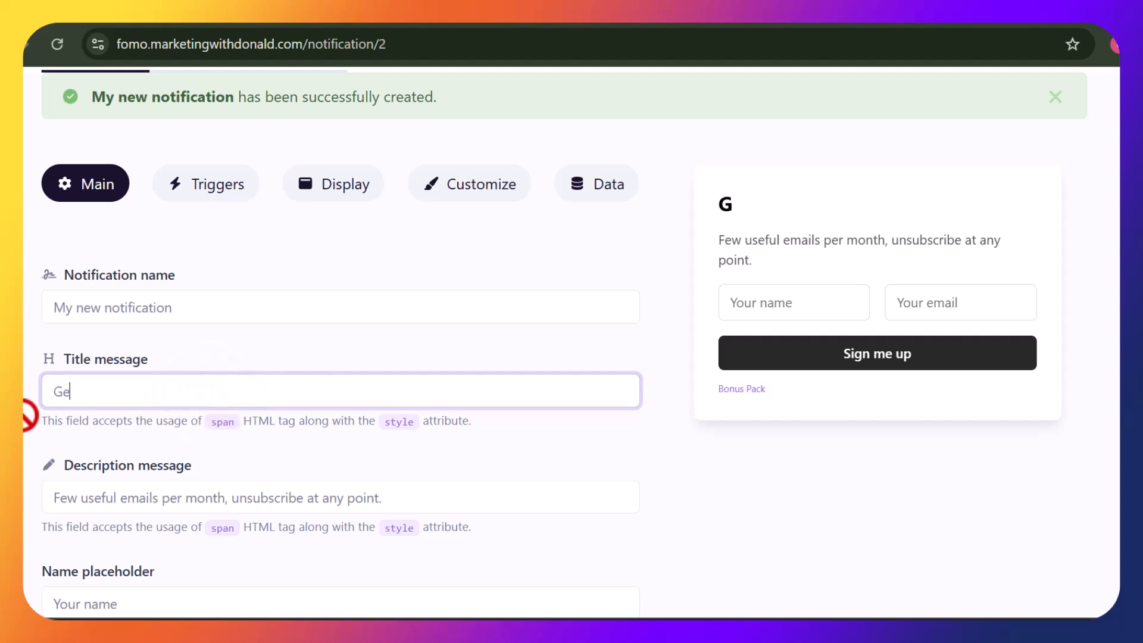
type("t Not")
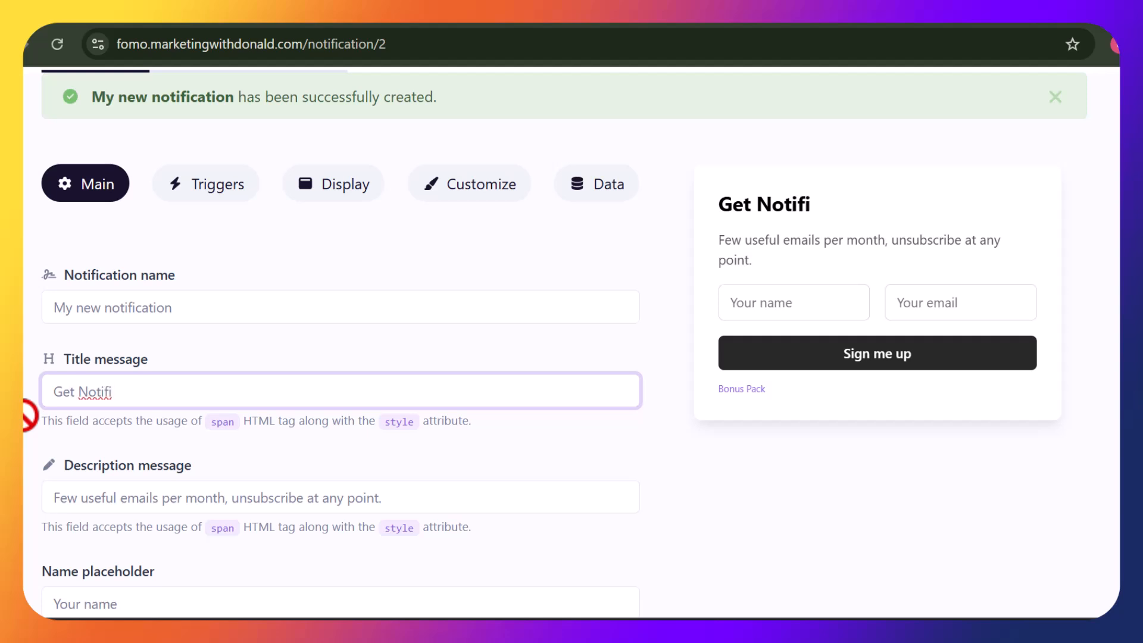
type("ifi")
key("BackSpace")
key("BackSpace")
key("BackSpace")
key("BackSpace")
key("BackSpace")
key("BackSpace")
key("BackSpace")
key("BackSpace")
key("BackSpace")
key("BackSpace")
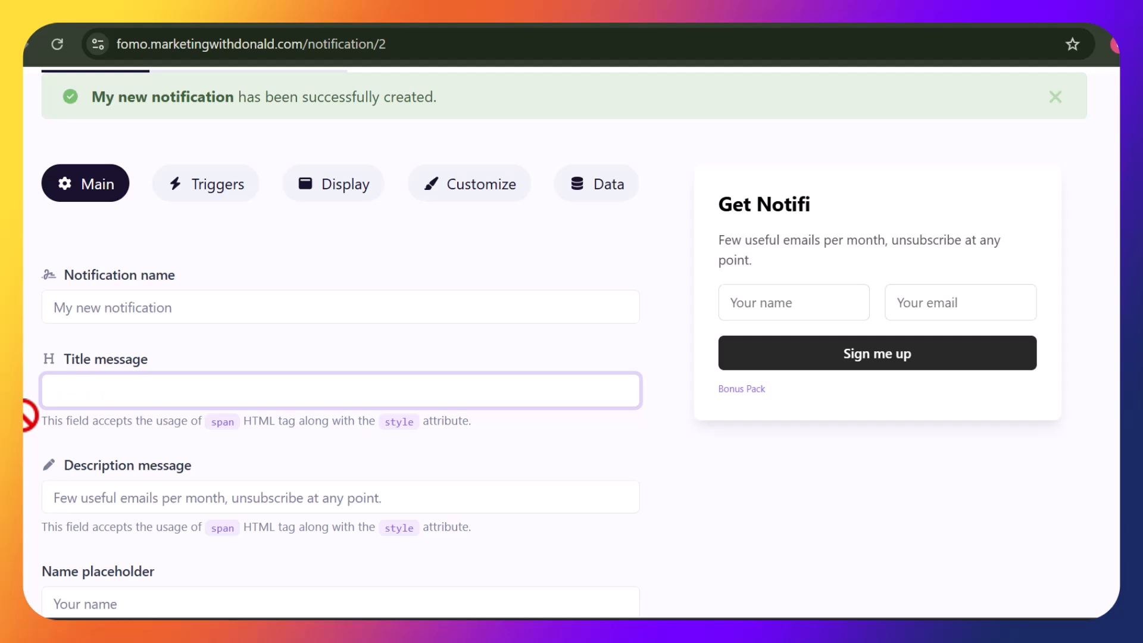
type("Be The ")
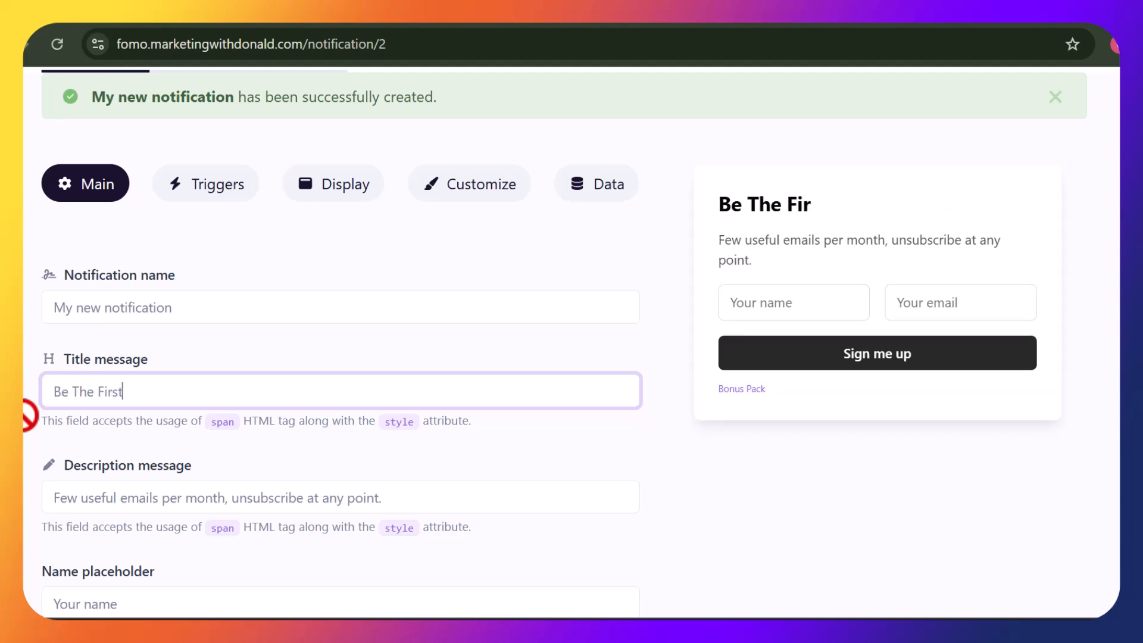
type("First To Get")
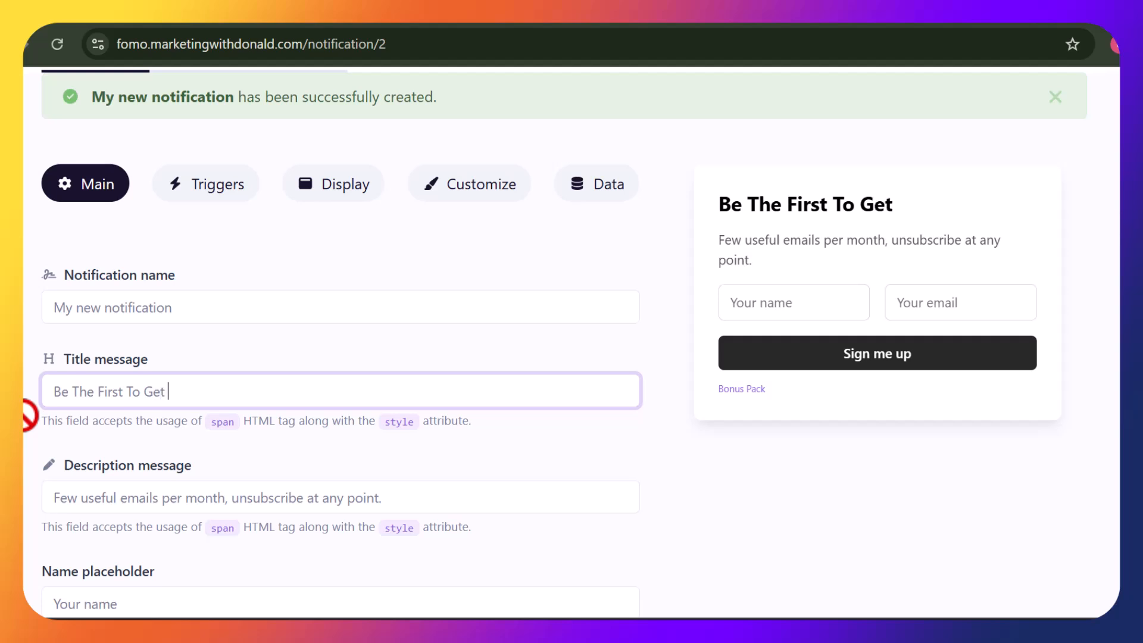
type(" Our N")
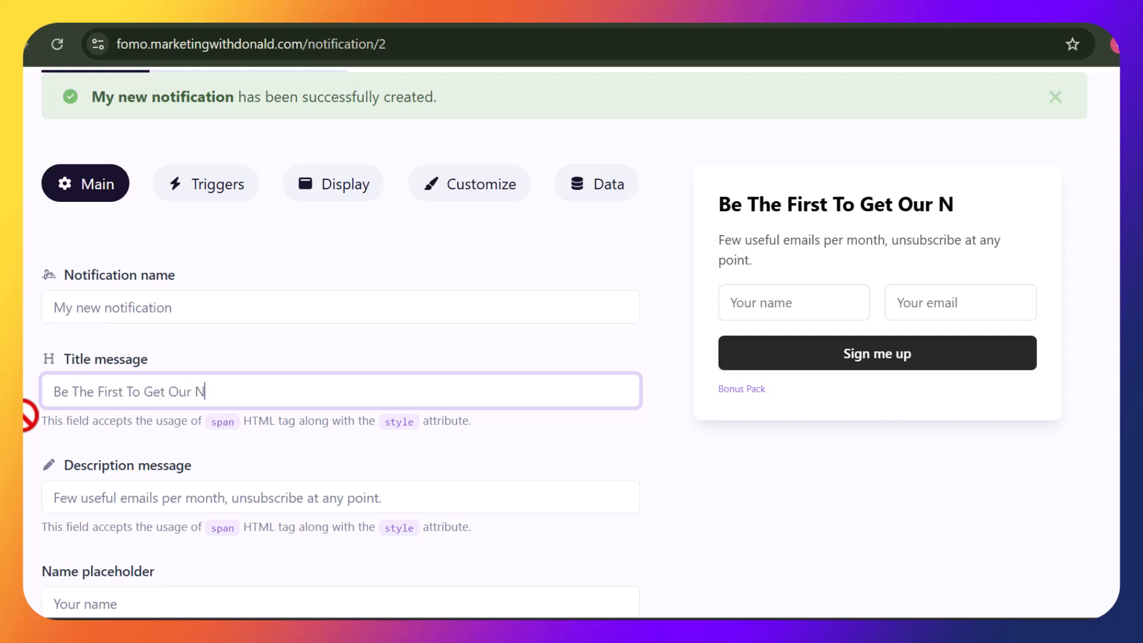
type("ext ")
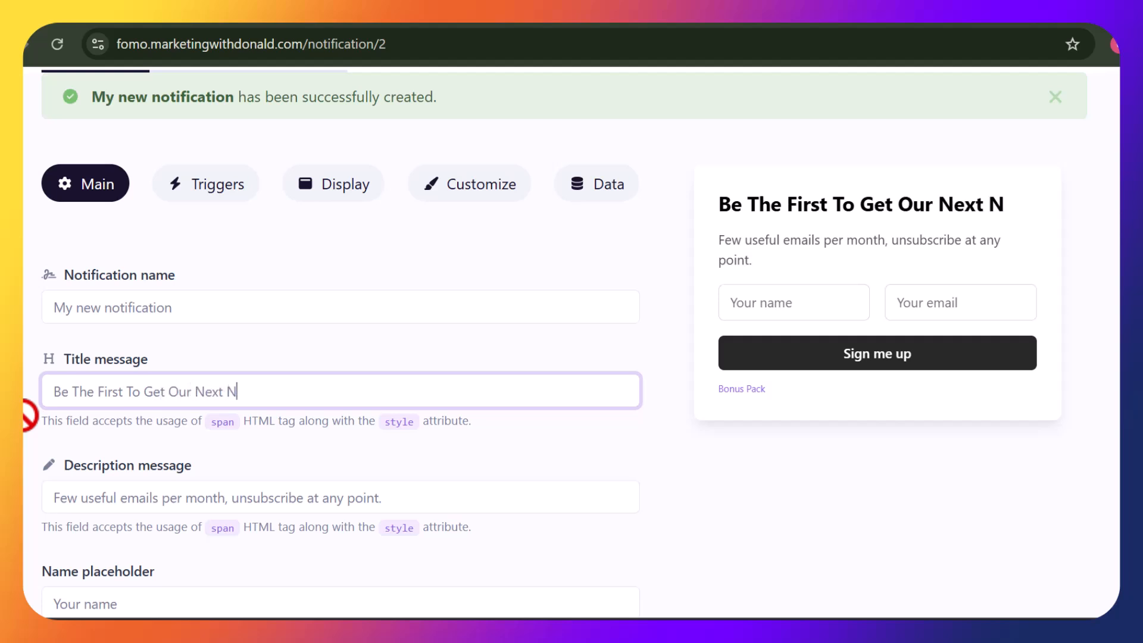
type("Bonus Pack!")
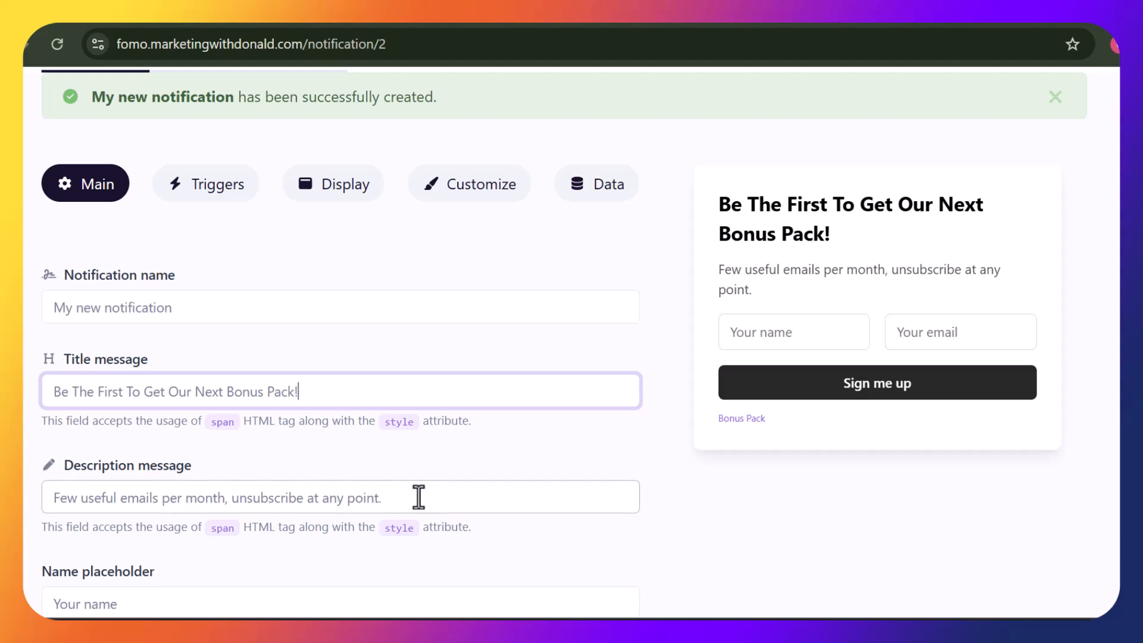
left_click_drag(417, 498, 50, 506)
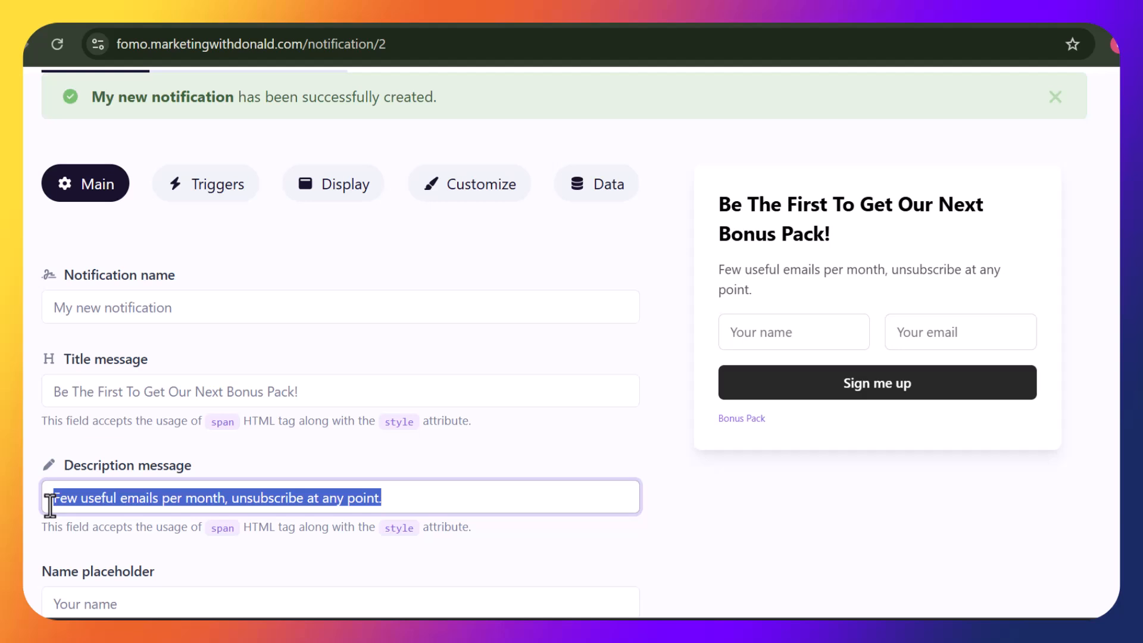
Write a description promising priority-list subscribers notice of new bonus packages, ending 'so you don not miss it'
type("Once")
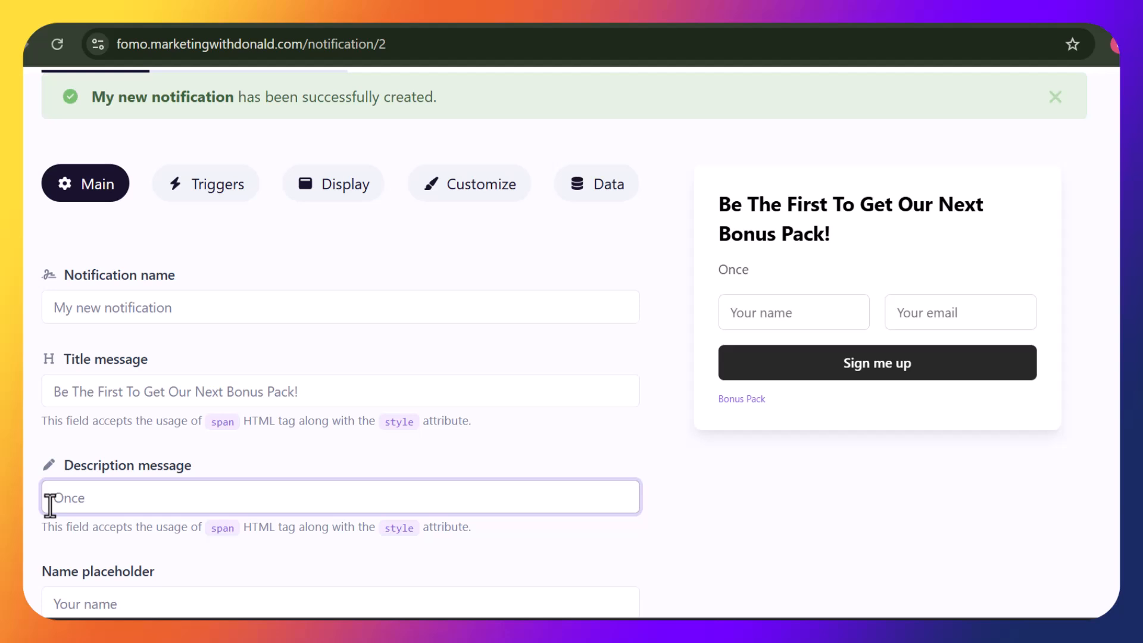
type(" we")
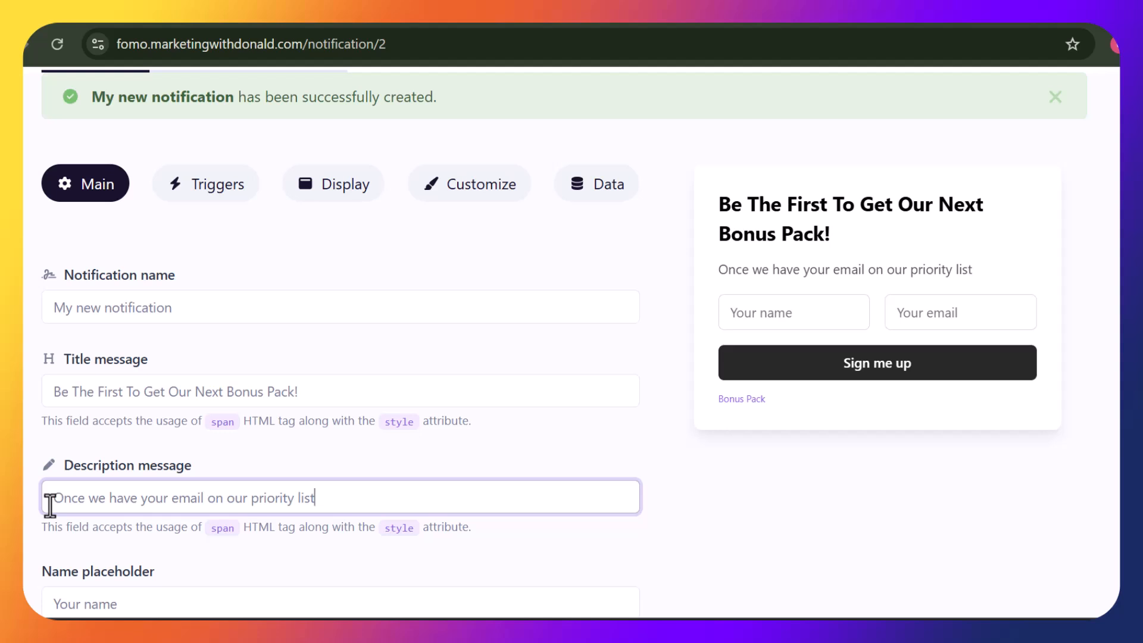
type("we would")
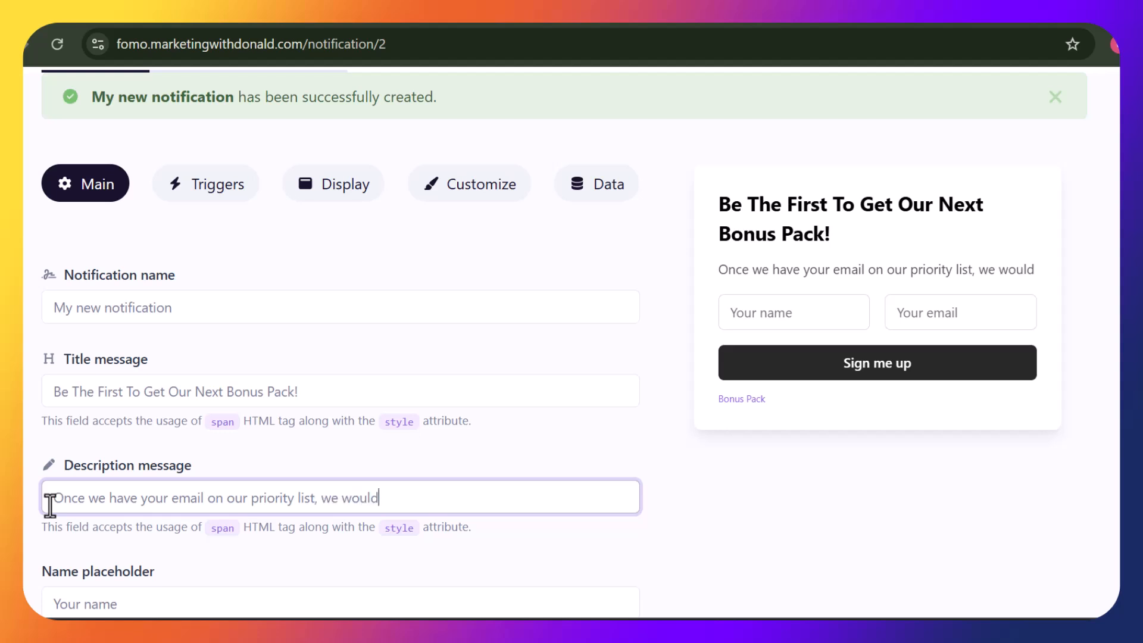
type(" always send out notice to our newly se")
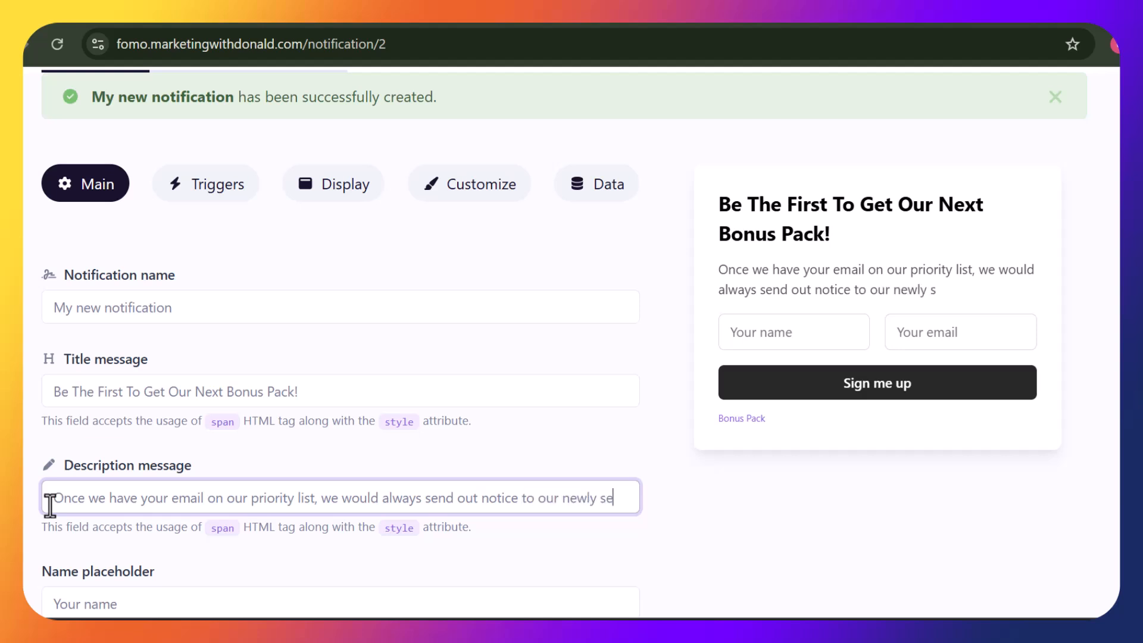
type("tup bonus")
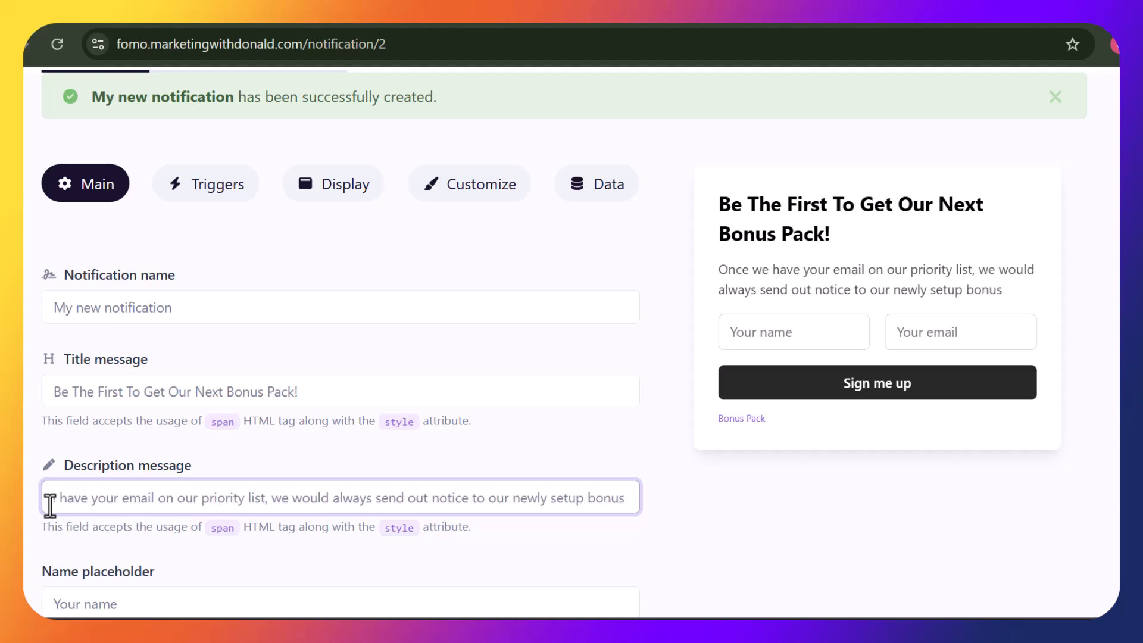
type(" package")
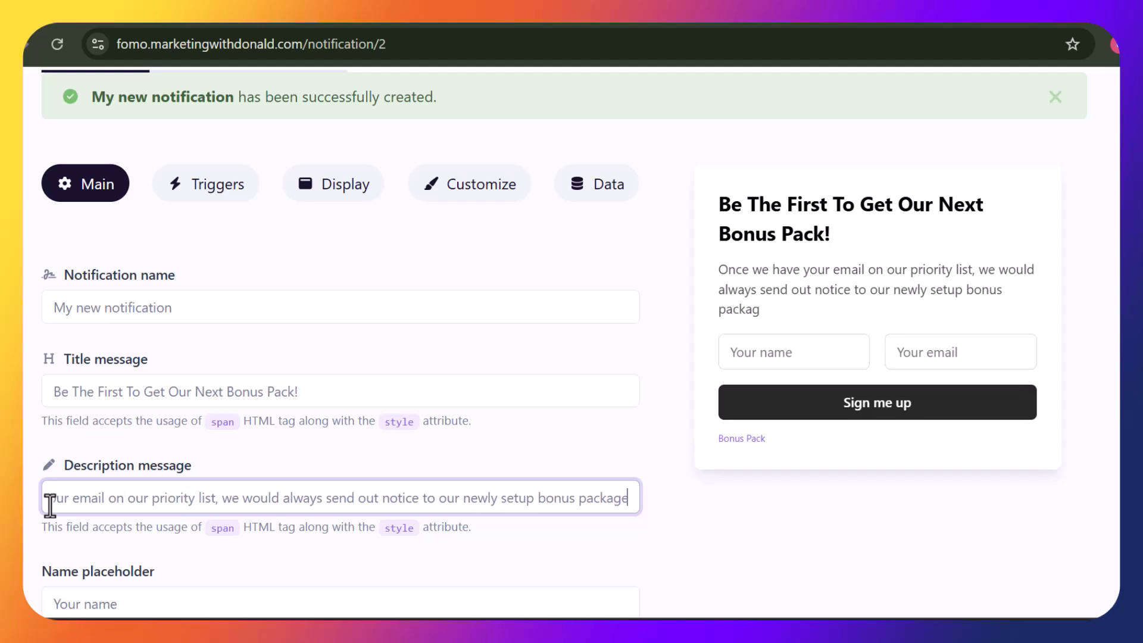
type(" so ")
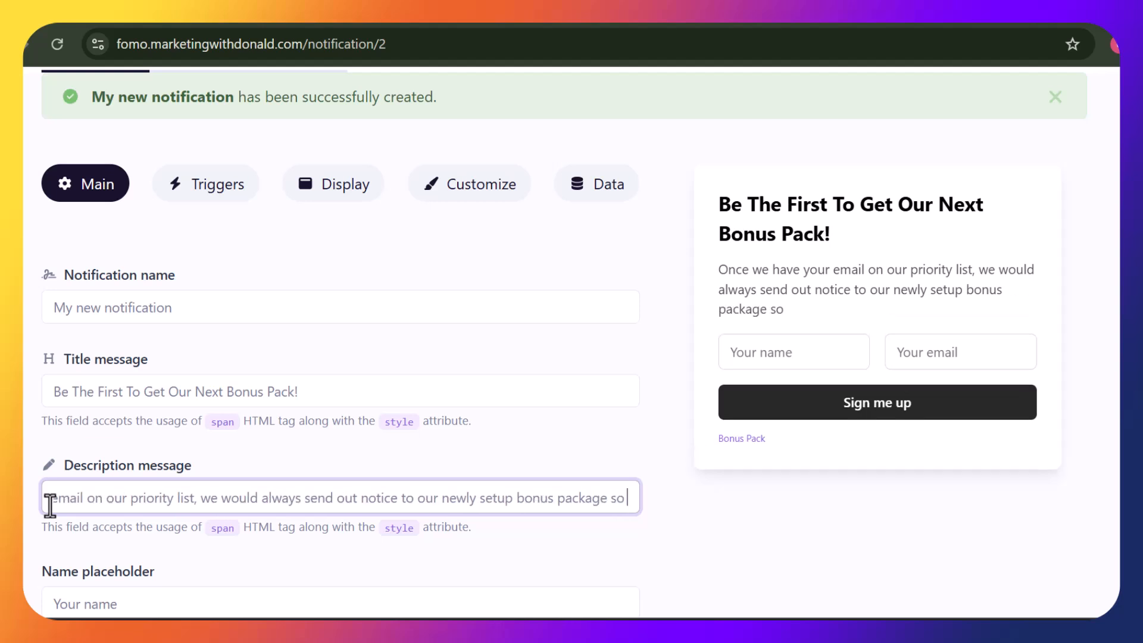
type("you don")
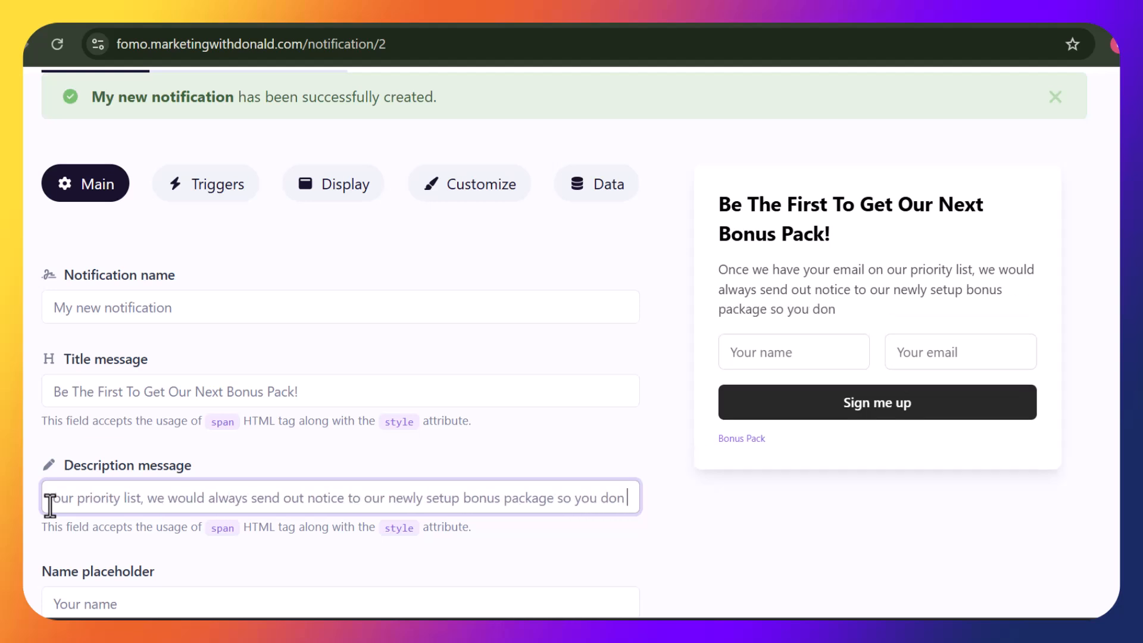
type(" not muss")
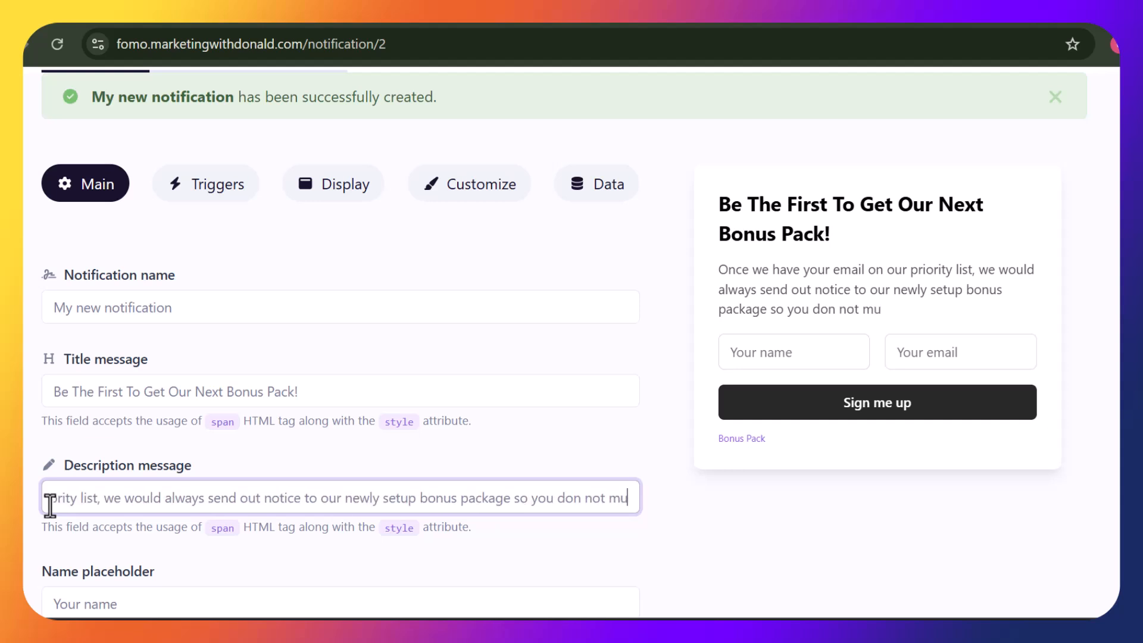
key("BackSpace")
key("BackSpace")
key("BackSpace")
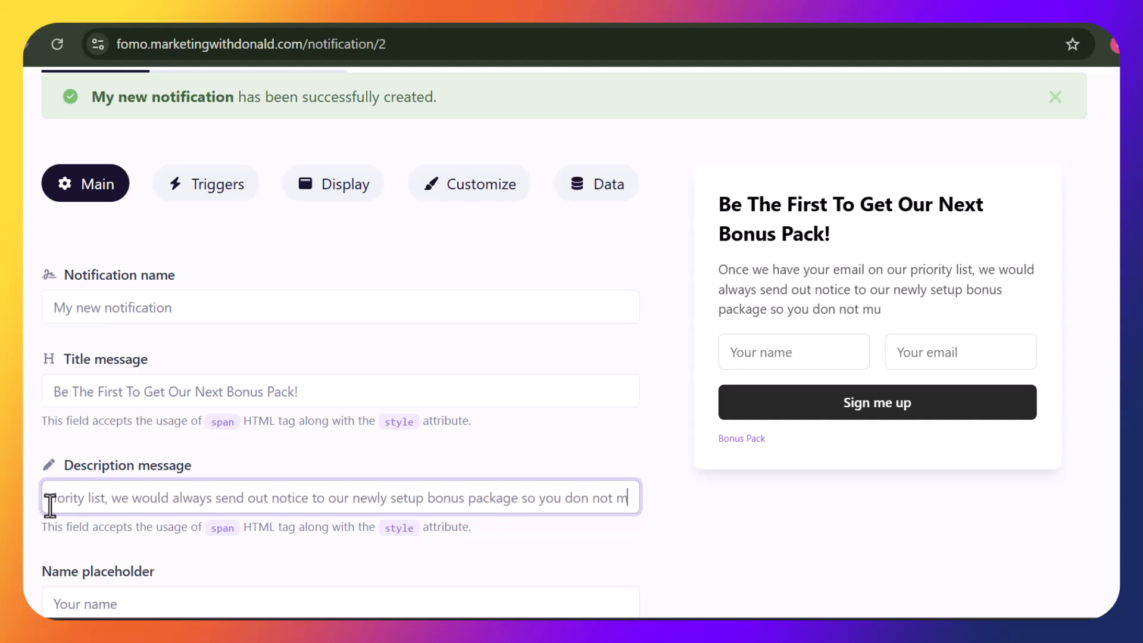
type("iss it")
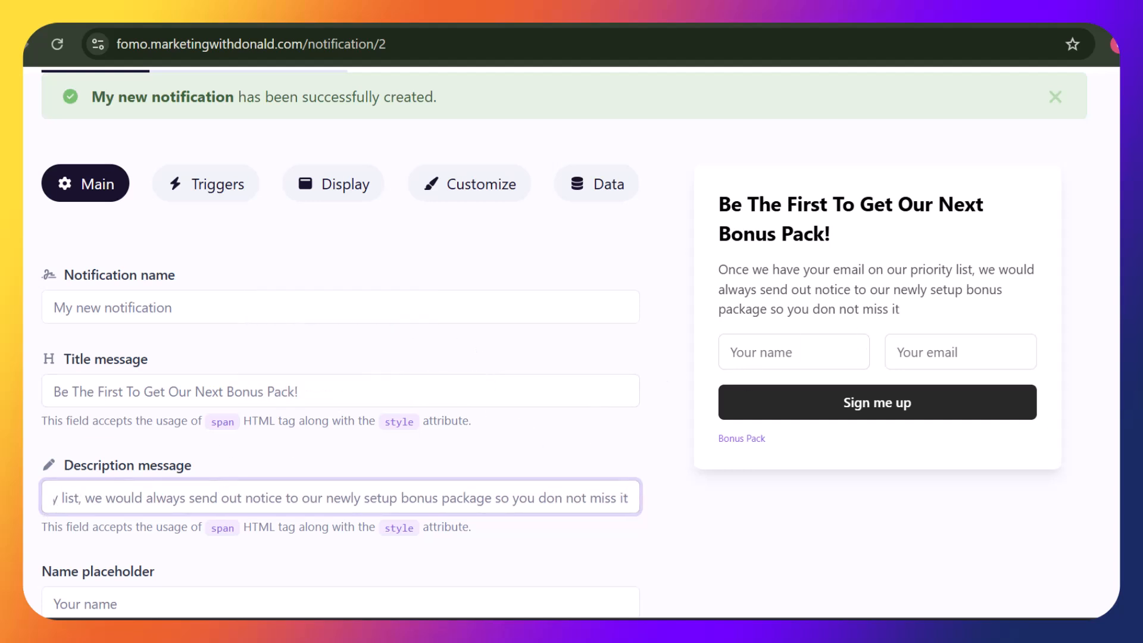
scroll(562, 342, "down", 3)
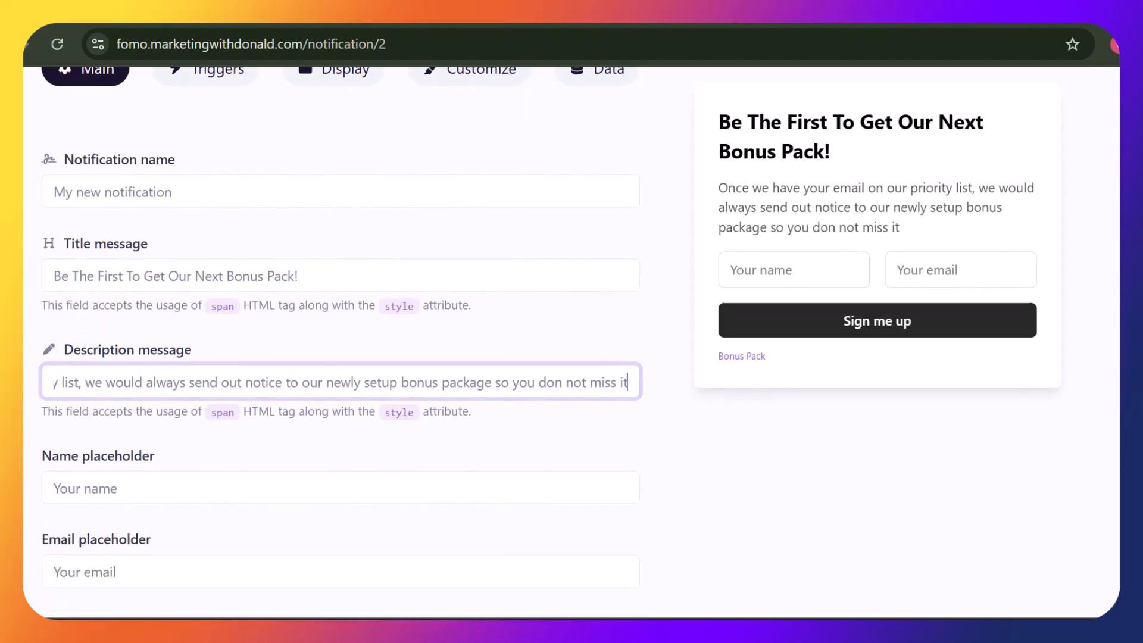
scroll(283, 479, "down", 2)
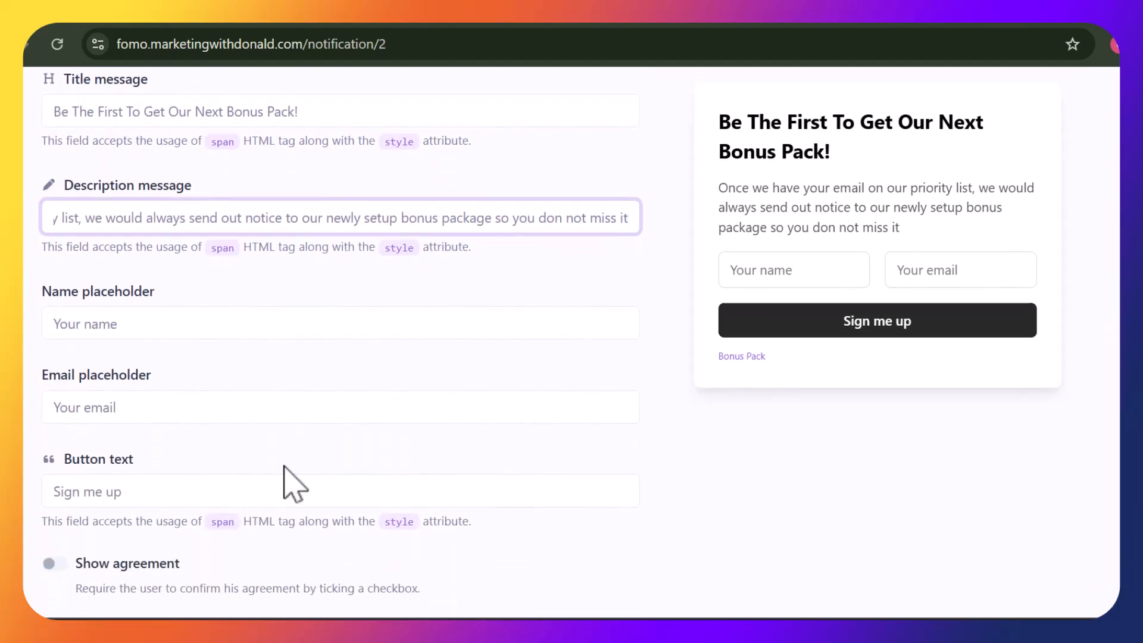
Change the button text from 'Sign me up' to 'Get Me On Priority List'
left_click_drag(138, 490, 39, 508)
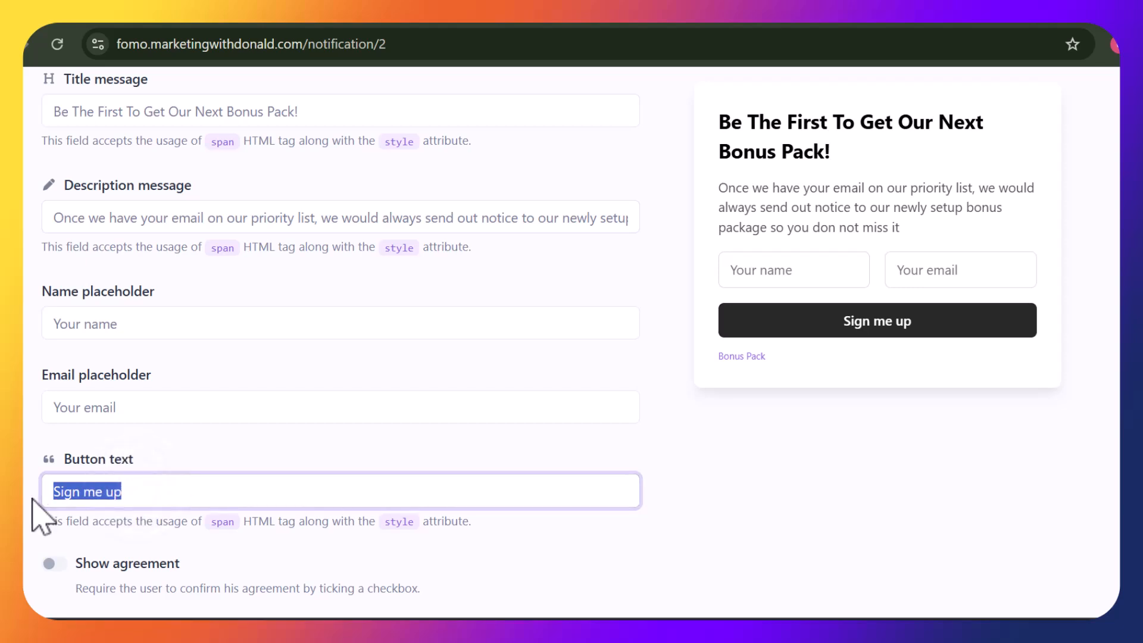
type("Get Me")
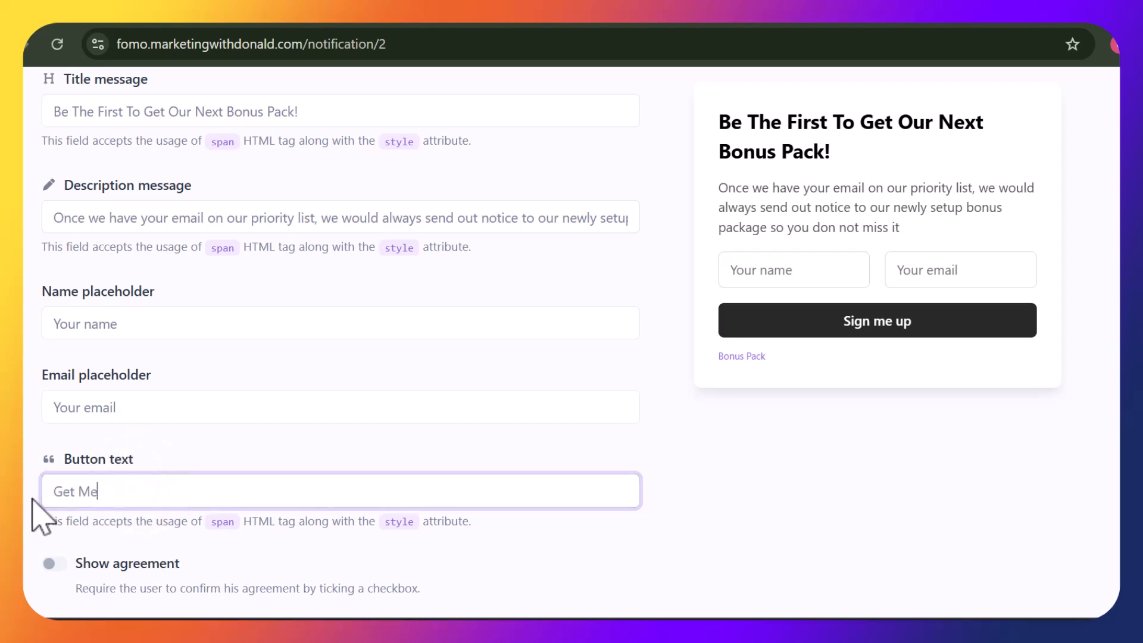
type(" On")
key("BackSpace")
key("BackSpace")
Paste the onboarding page URL as the Thank you URL and update the notification
scroll(340, 333, "down", 3)
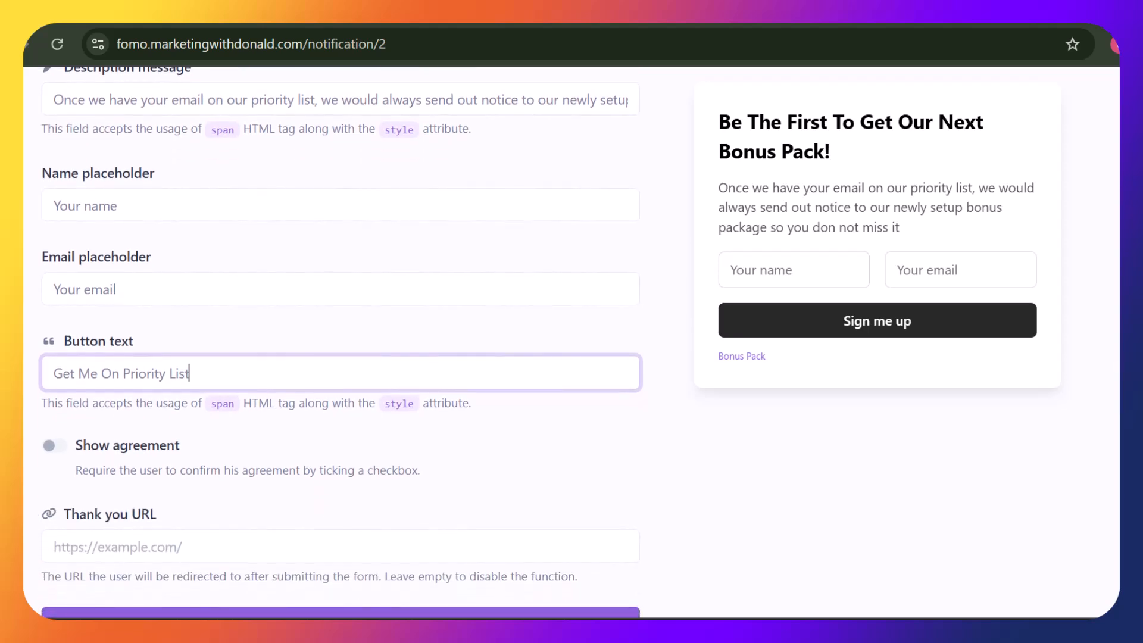
scroll(340, 343, "down", 1)
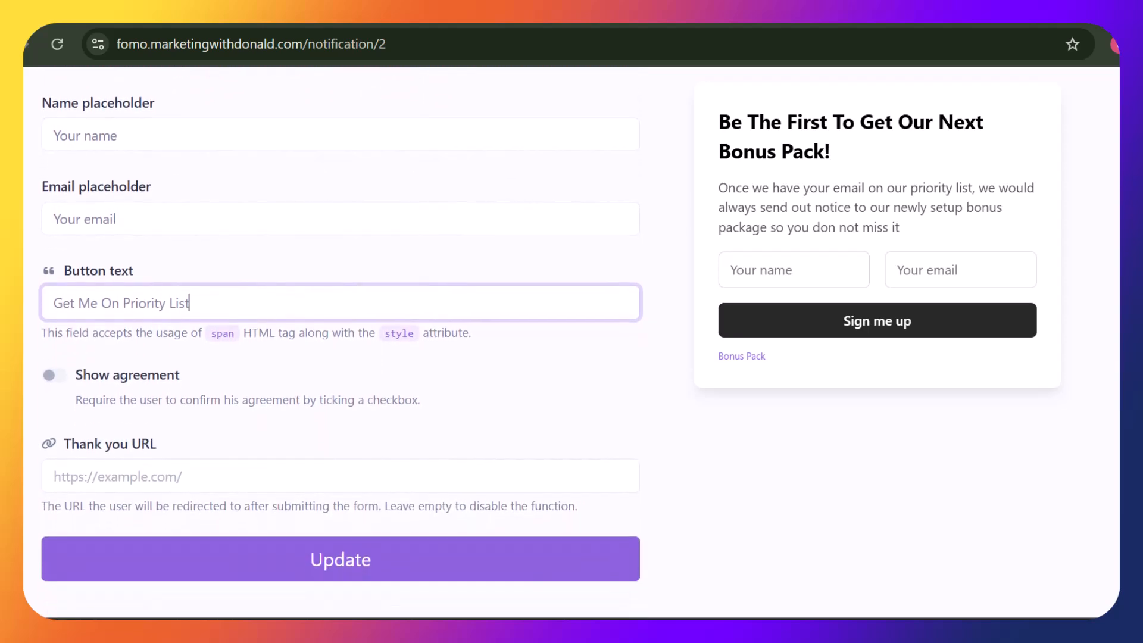
left_click(387, 479)
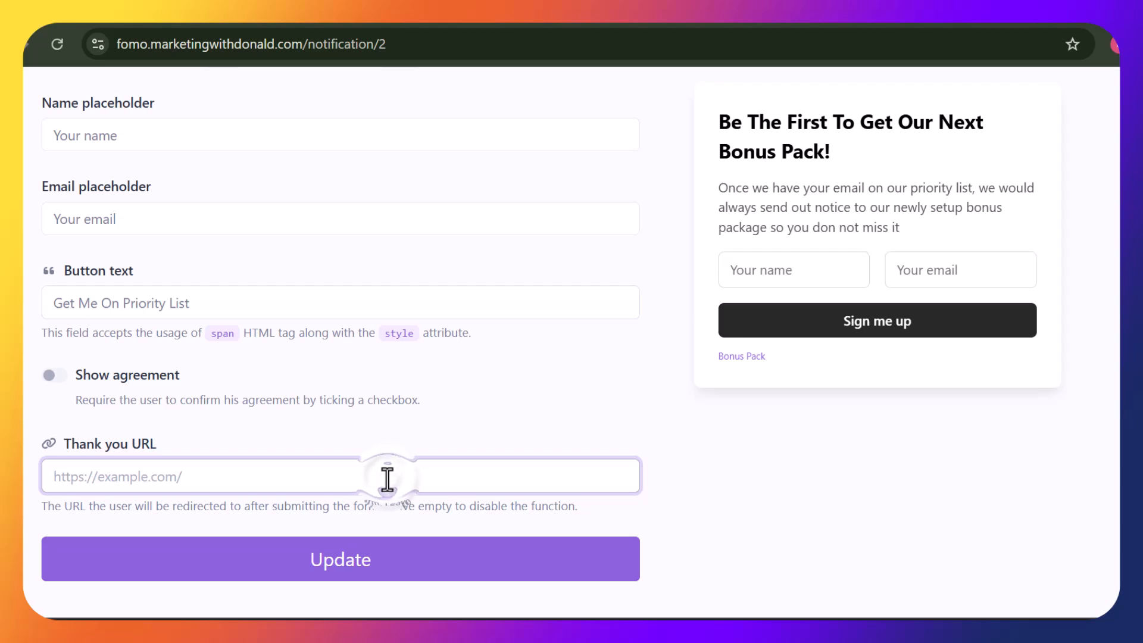
type("https://marketingwithdonald.com/onboarding/#")
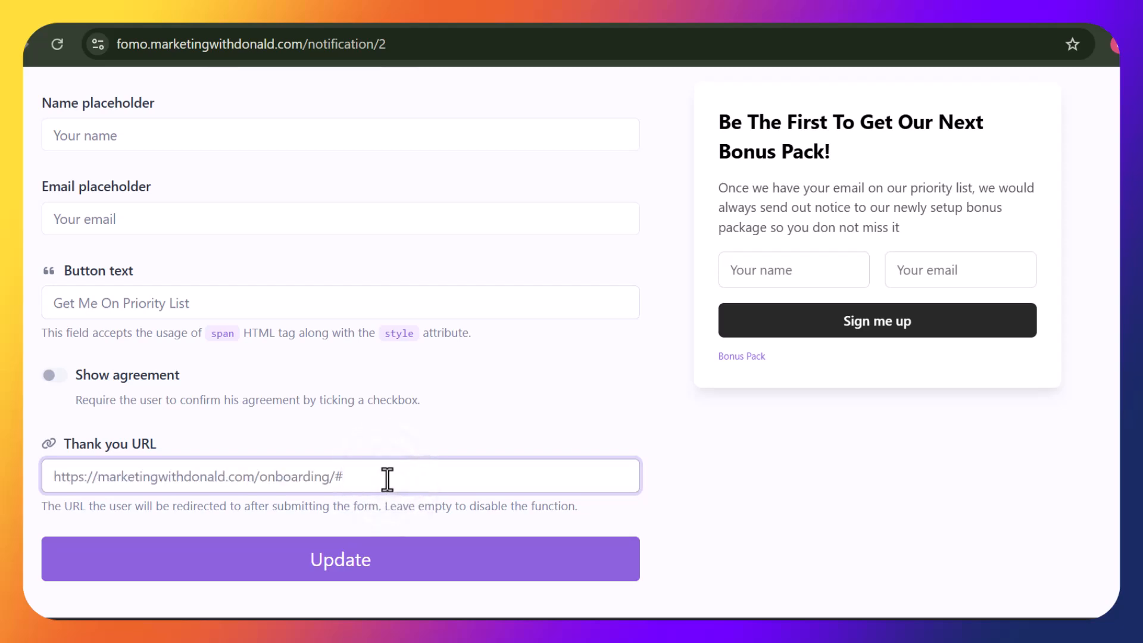
left_click(398, 562)
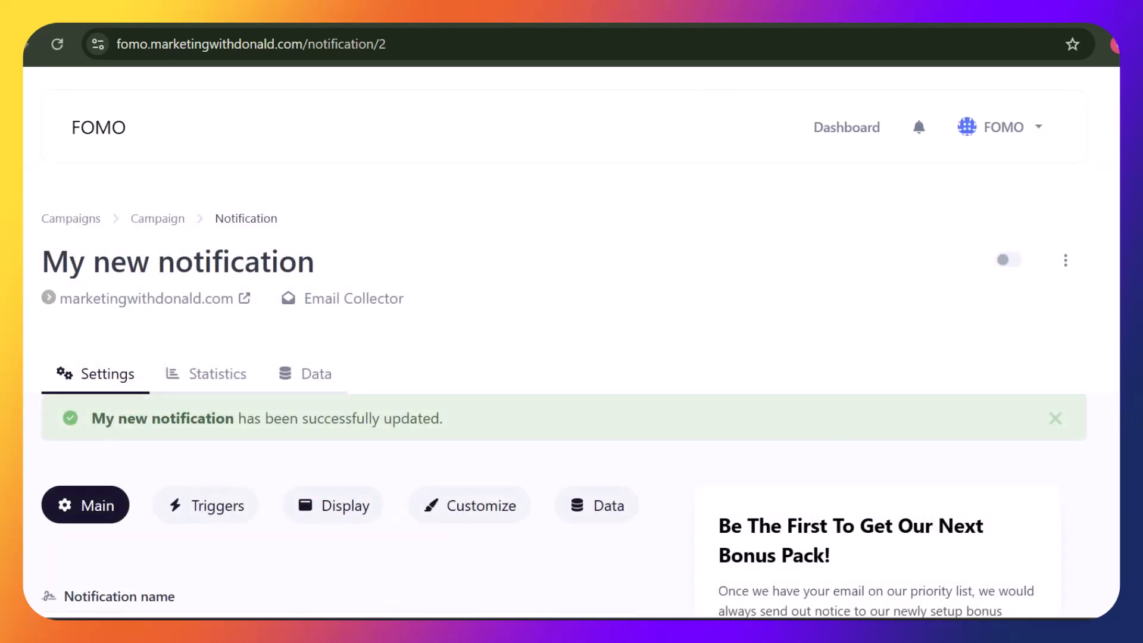
Set the trigger to Exit Intent on all pages, shown all the time, and update
scroll(565, 279, "down", 3)
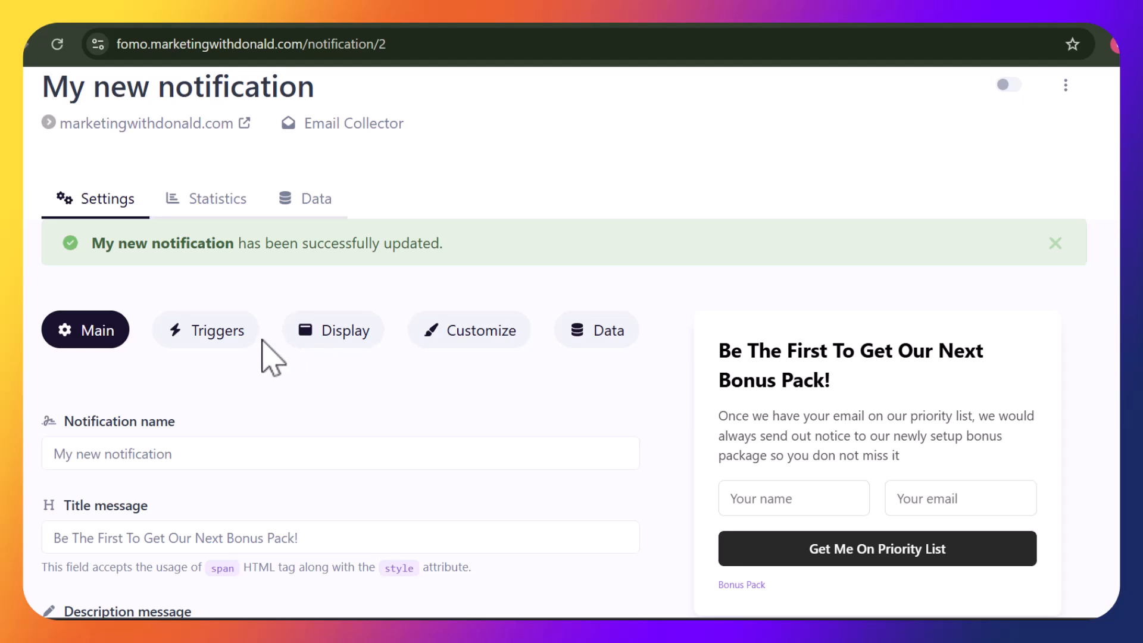
left_click(192, 334)
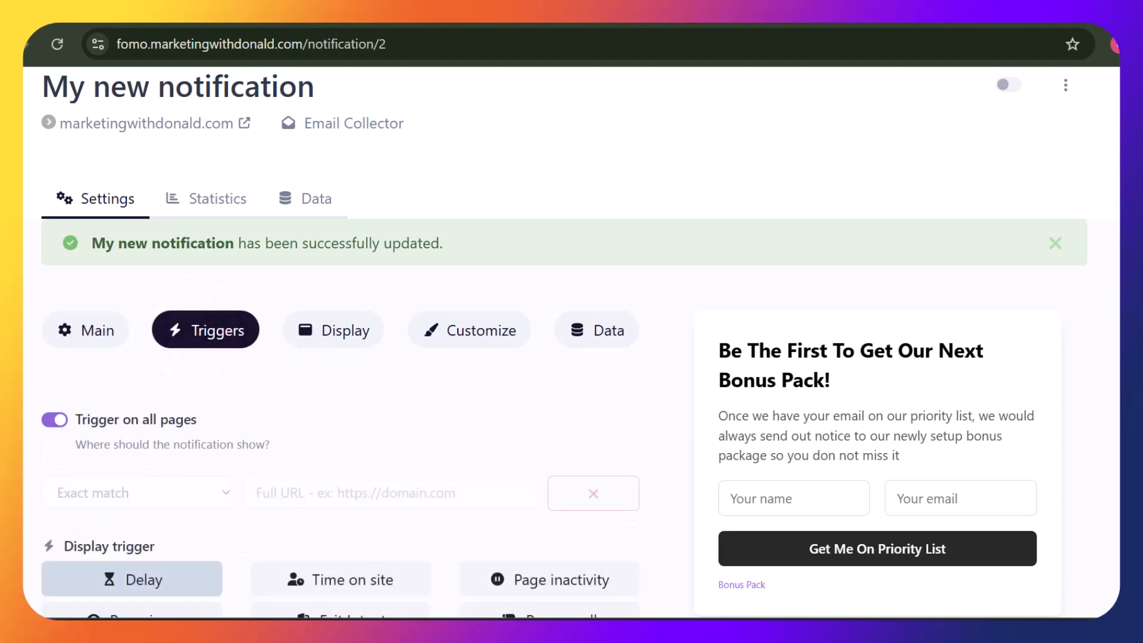
scroll(557, 353, "down", 2)
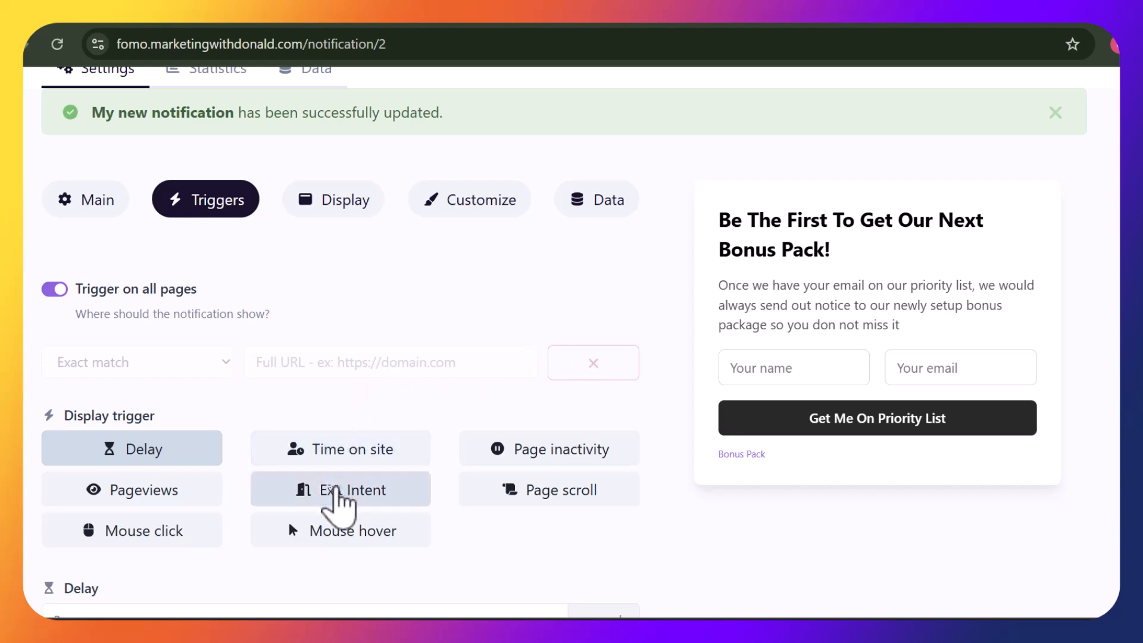
left_click(337, 489)
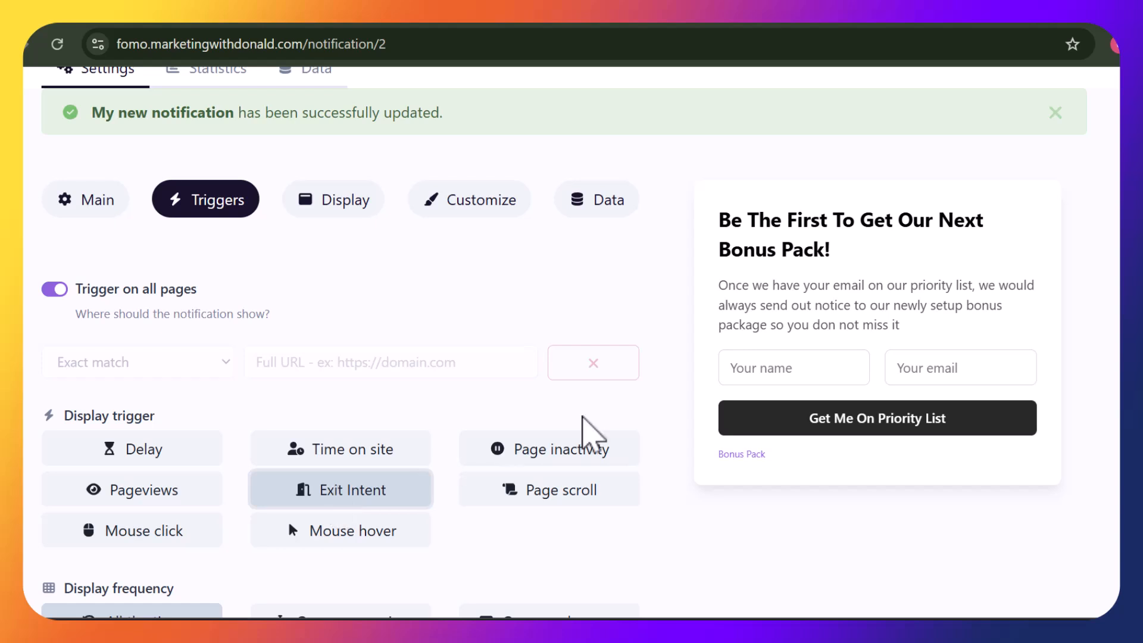
scroll(565, 341, "down", 3)
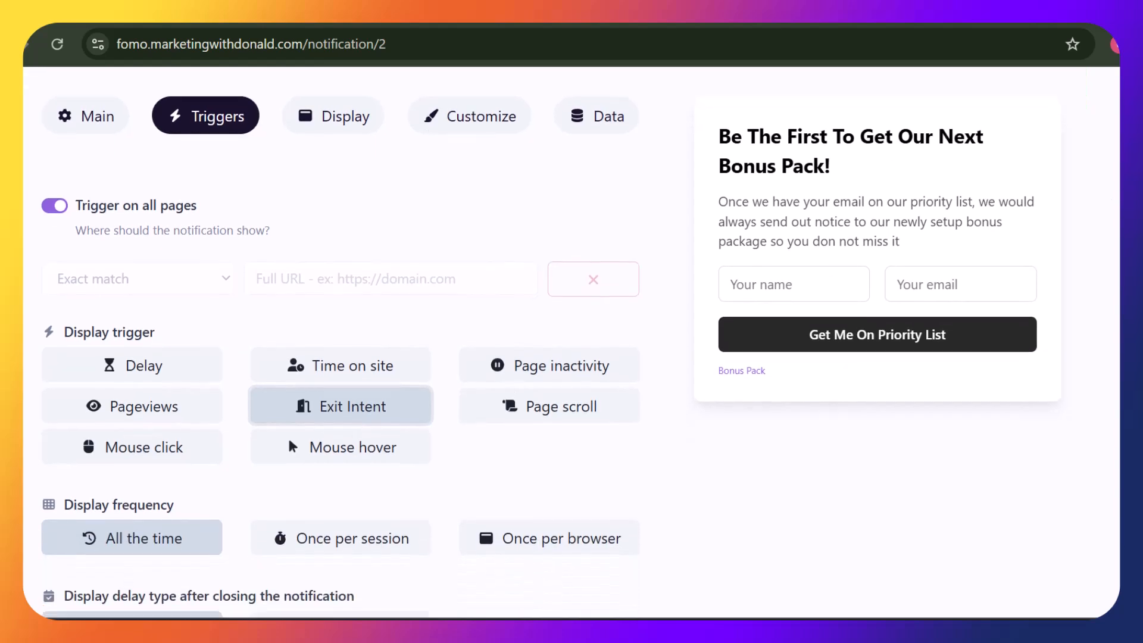
scroll(565, 342, "down", 4)
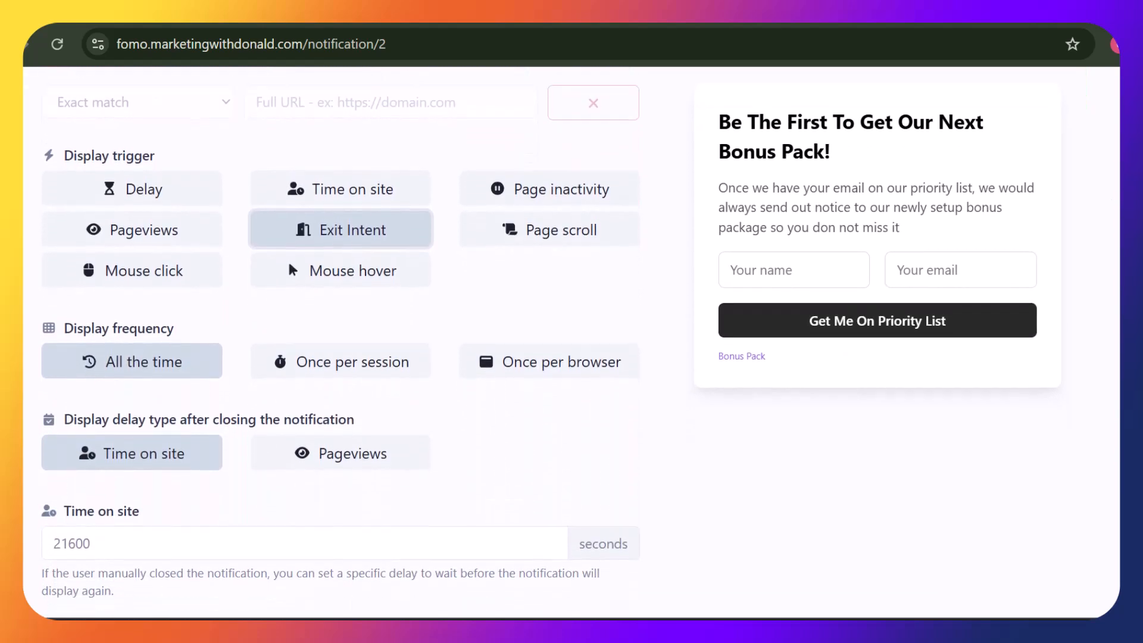
scroll(565, 342, "down", 3)
scroll(564, 342, "up", 11)
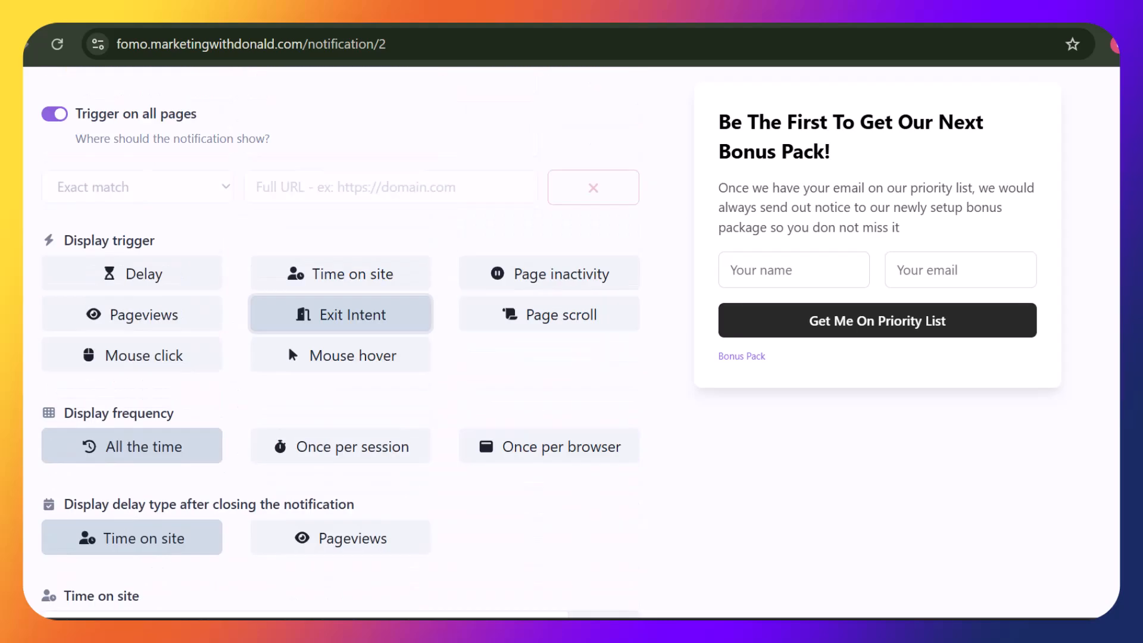
scroll(564, 342, "down", 1)
scroll(565, 341, "down", 8)
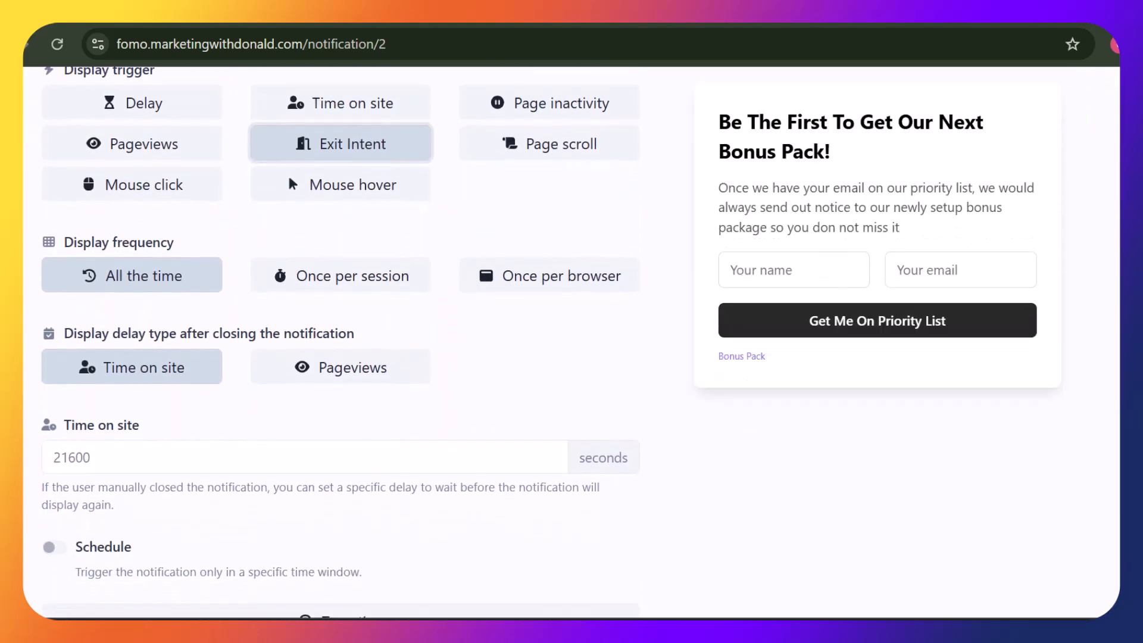
scroll(564, 342, "down", 3)
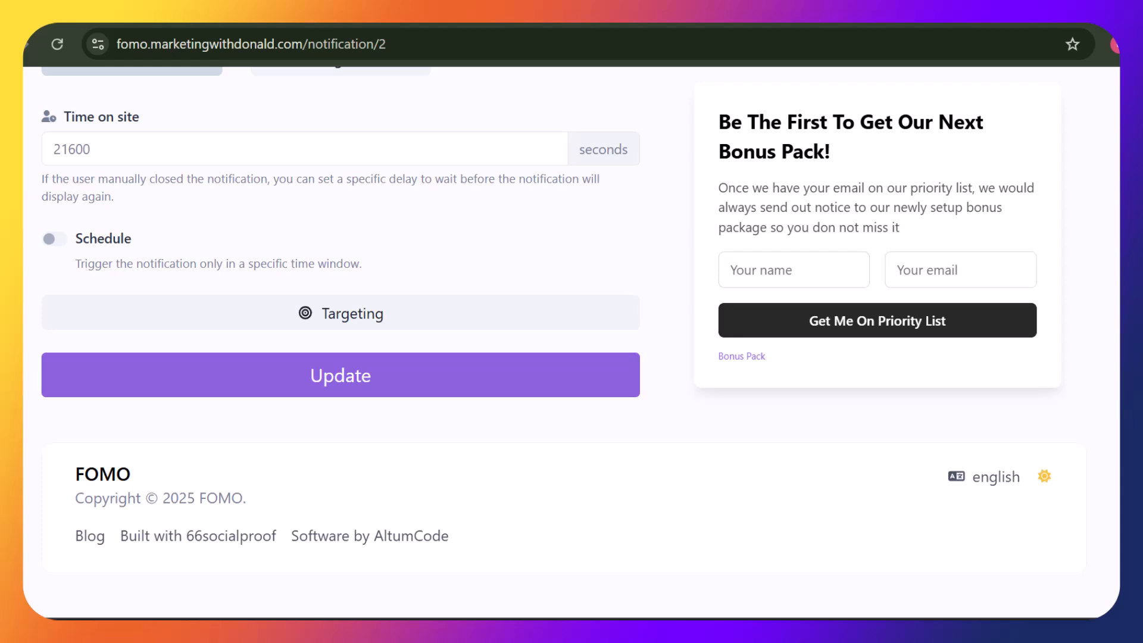
left_click(382, 363)
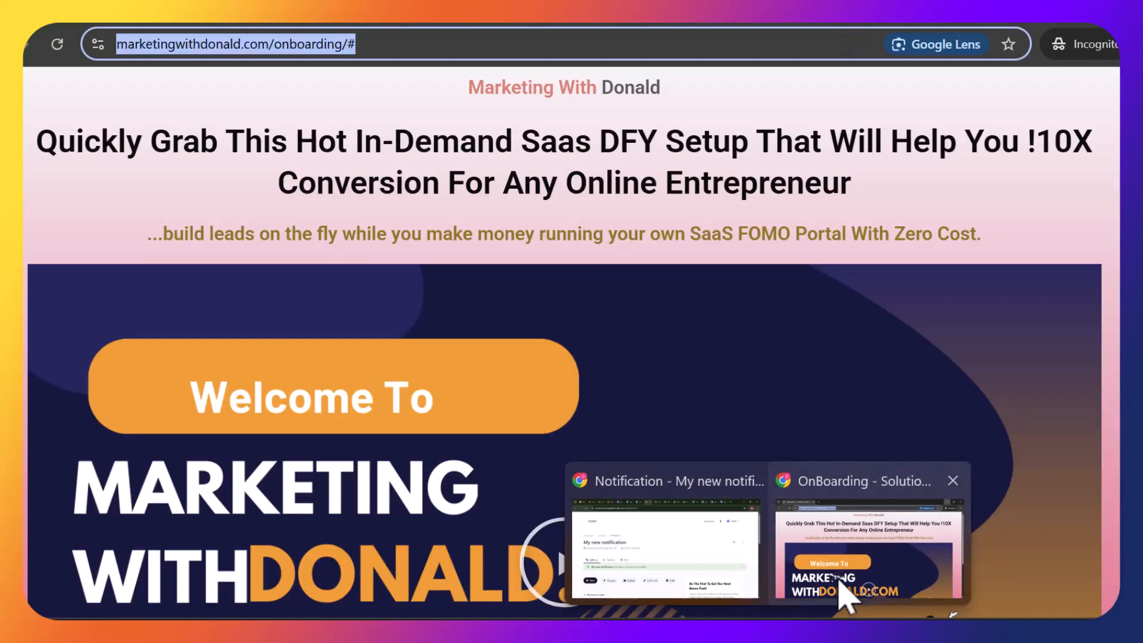
Reload the onboarding page in the incognito Chrome window
left_click(842, 589)
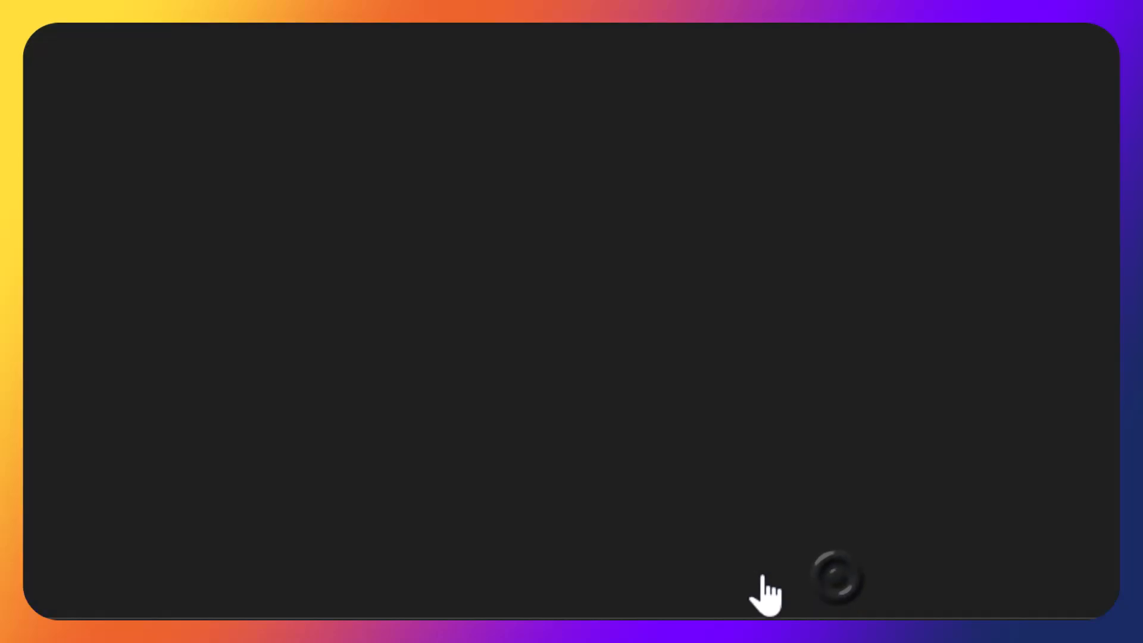
left_click(57, 44)
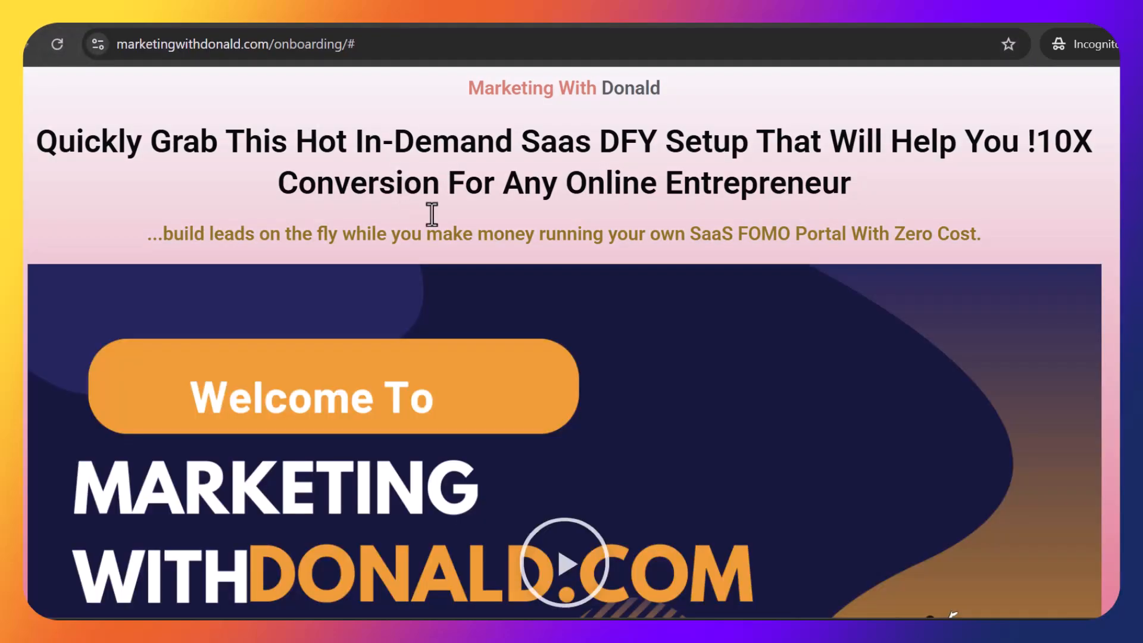
scroll(571, 342, "down", 4)
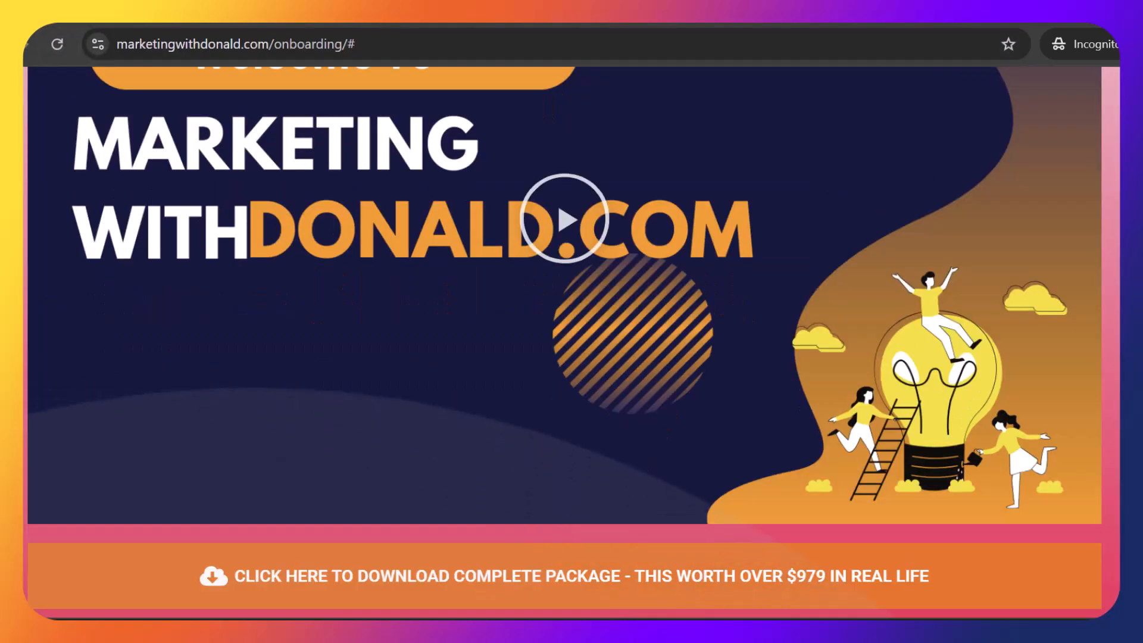
scroll(572, 342, "up", 4)
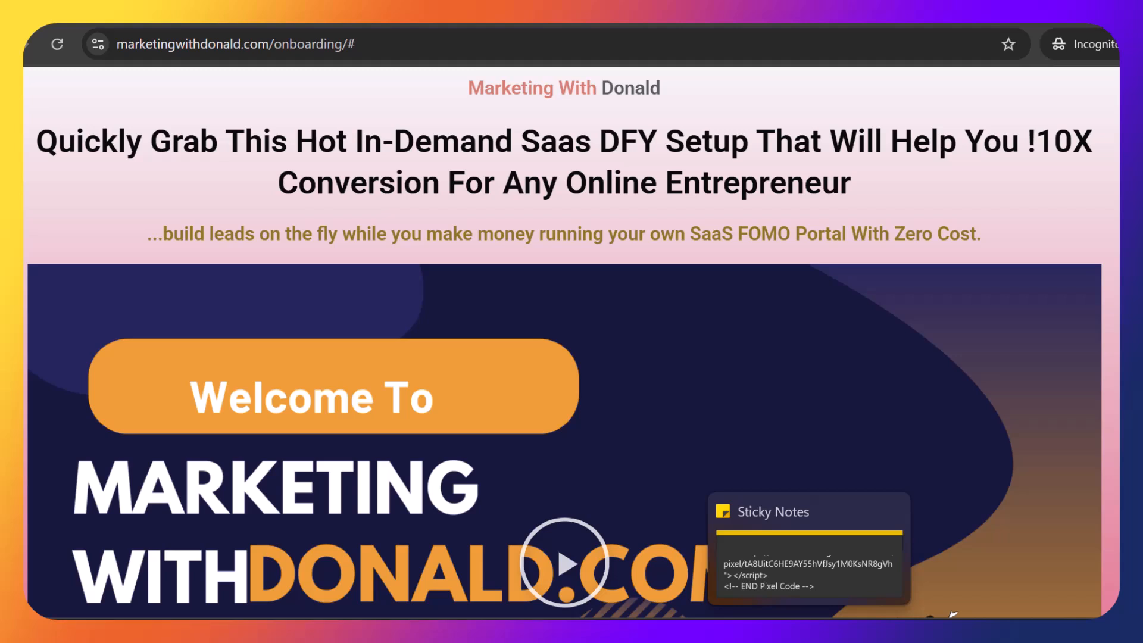
Select the FOMO pixel code in the sticky note and return to the FOMO notification page
left_click(809, 631)
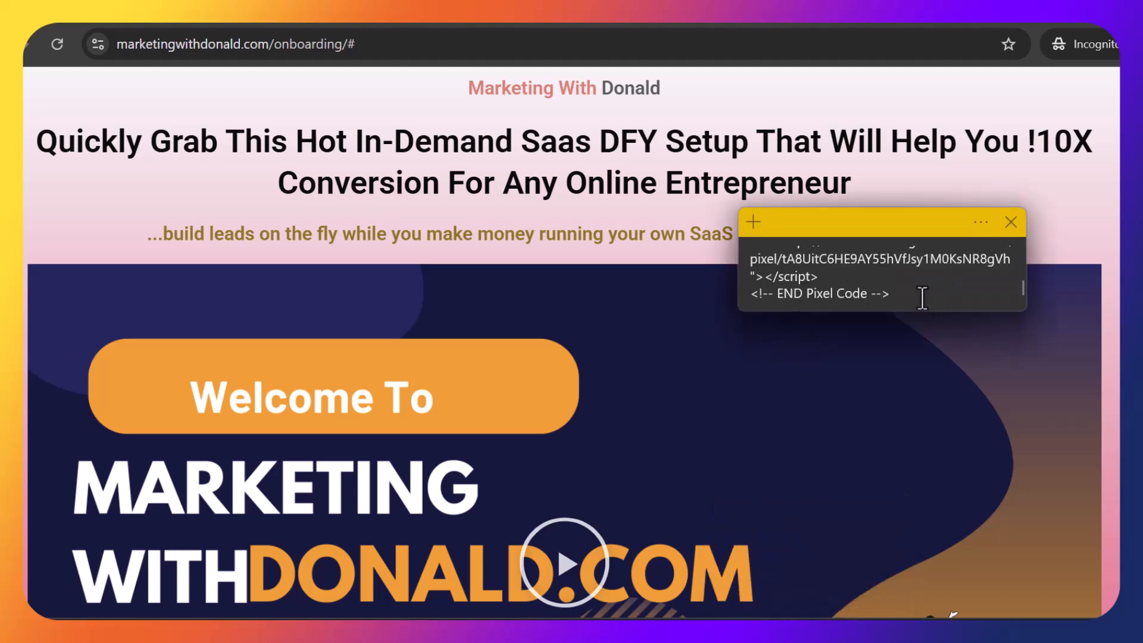
left_click_drag(922, 297, 752, 232)
left_click(772, 288)
mouse_move(771, 297)
left_mouse_down()
mouse_move(748, 289)
mouse_move(743, 247)
mouse_move(756, 291)
left_mouse_up()
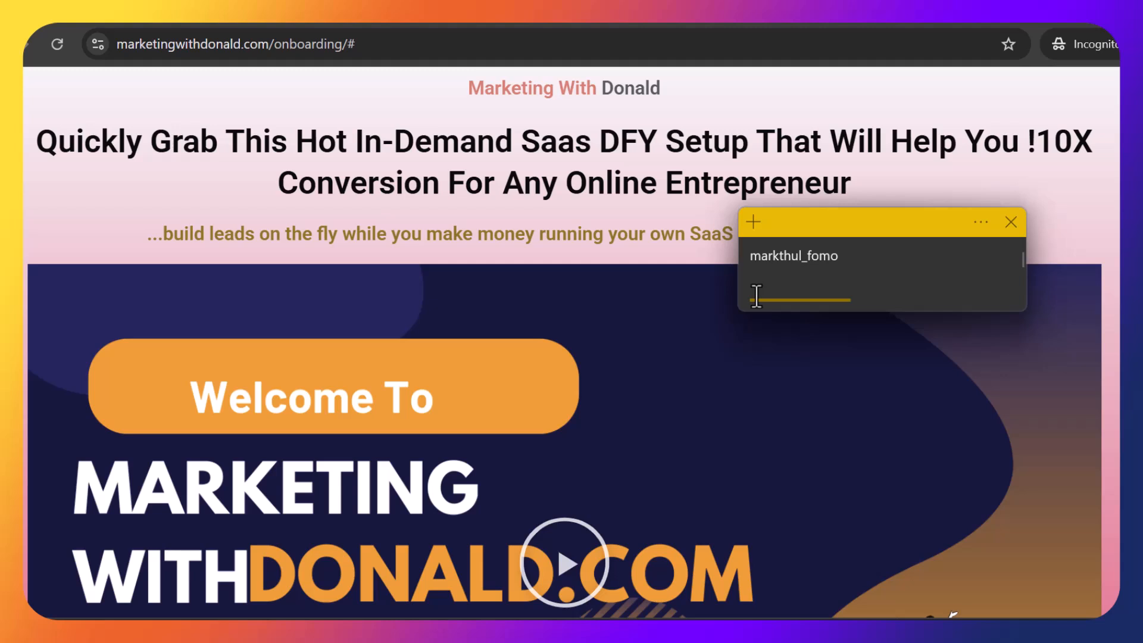
left_click(1057, 22)
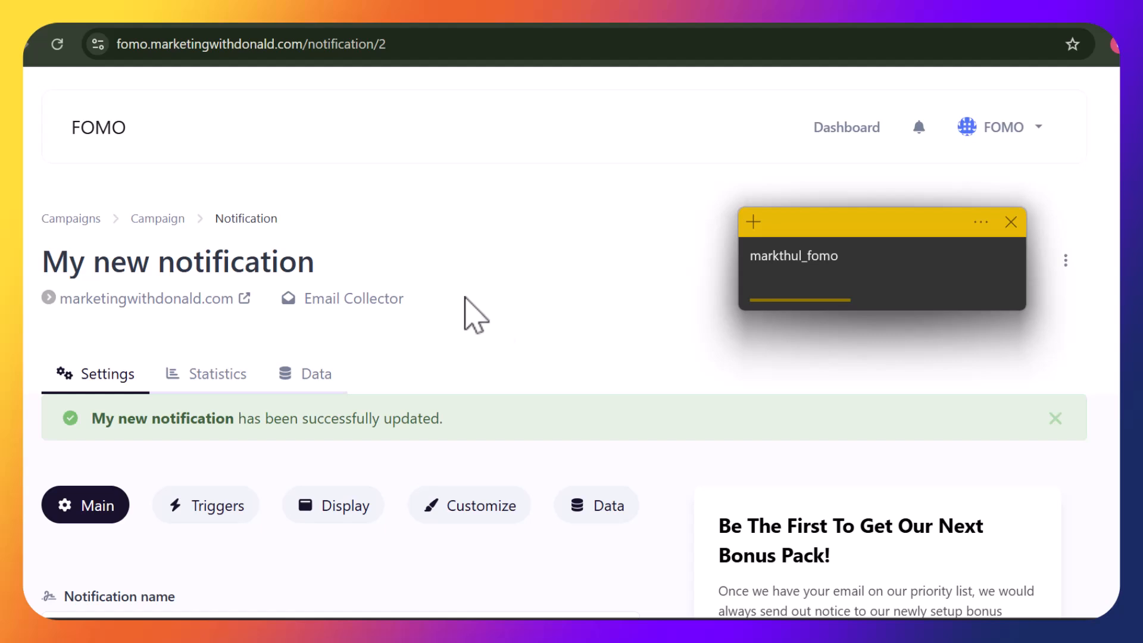
Go from the WordPress page editor to Plugins > Add New Plugin
left_click(416, 97)
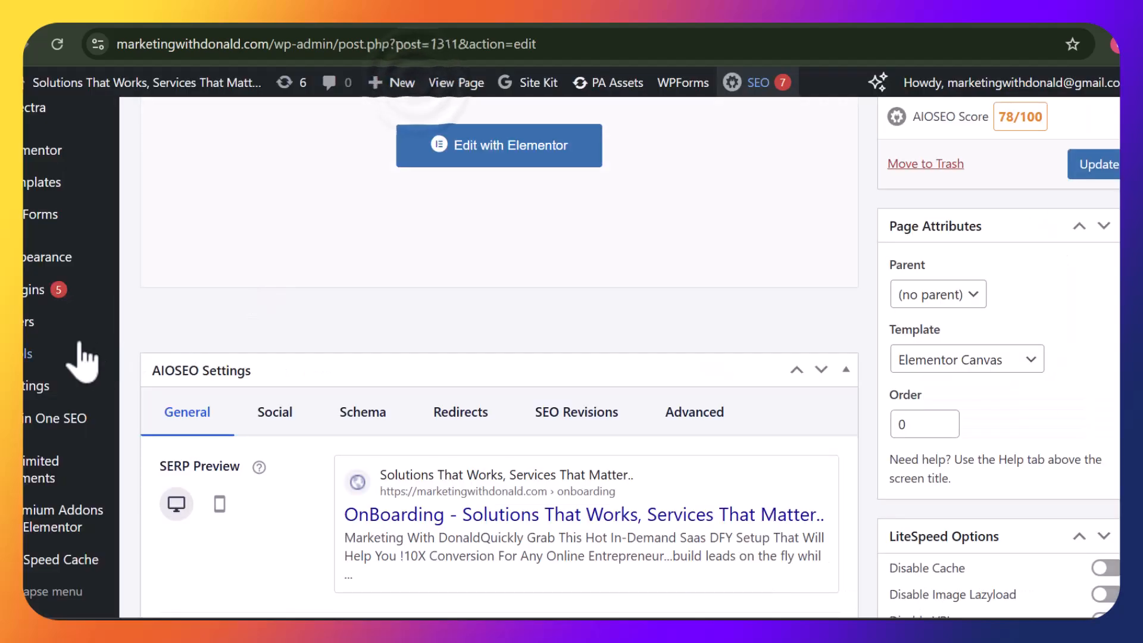
mouse_move(26, 301)
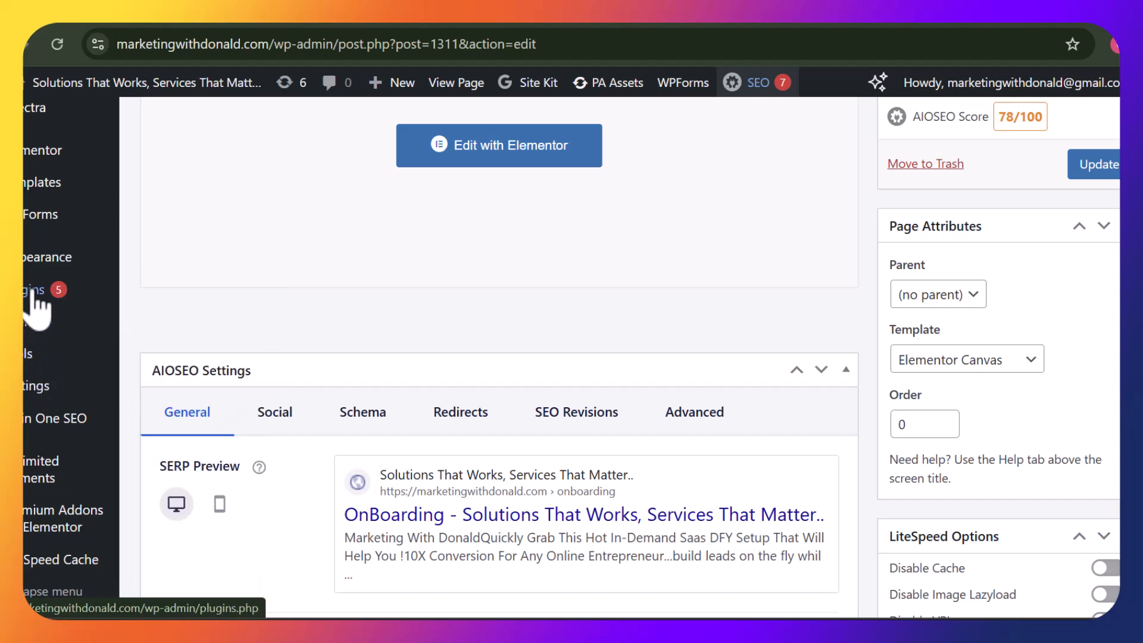
left_click(154, 319)
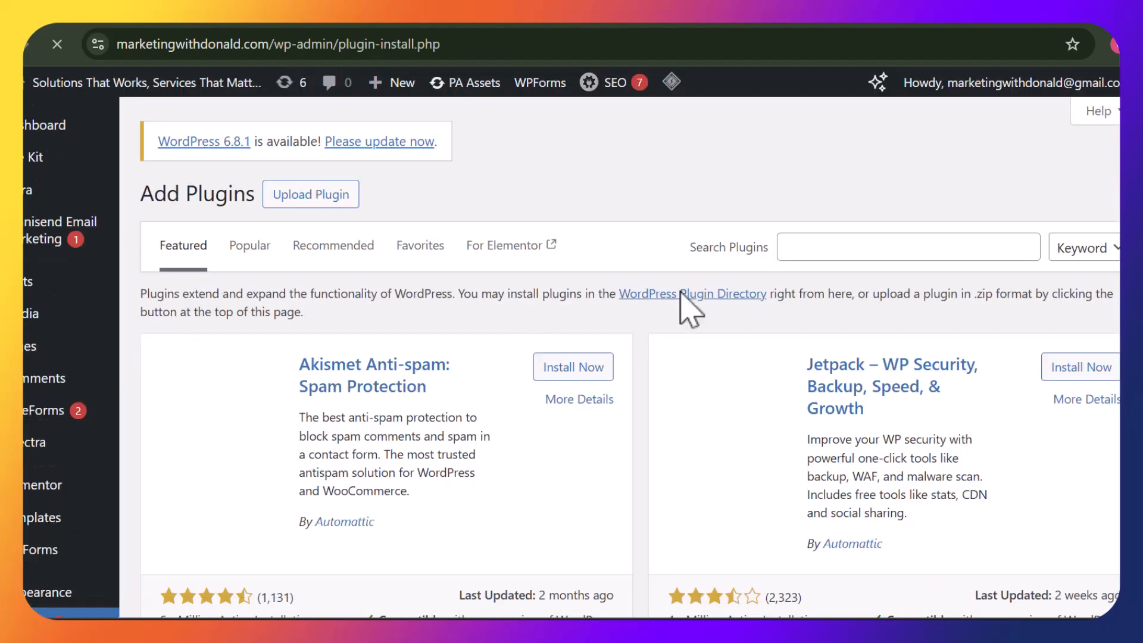
Search plugins for 'header and footer tag' and browse the results back up to WPCode
left_click(820, 241)
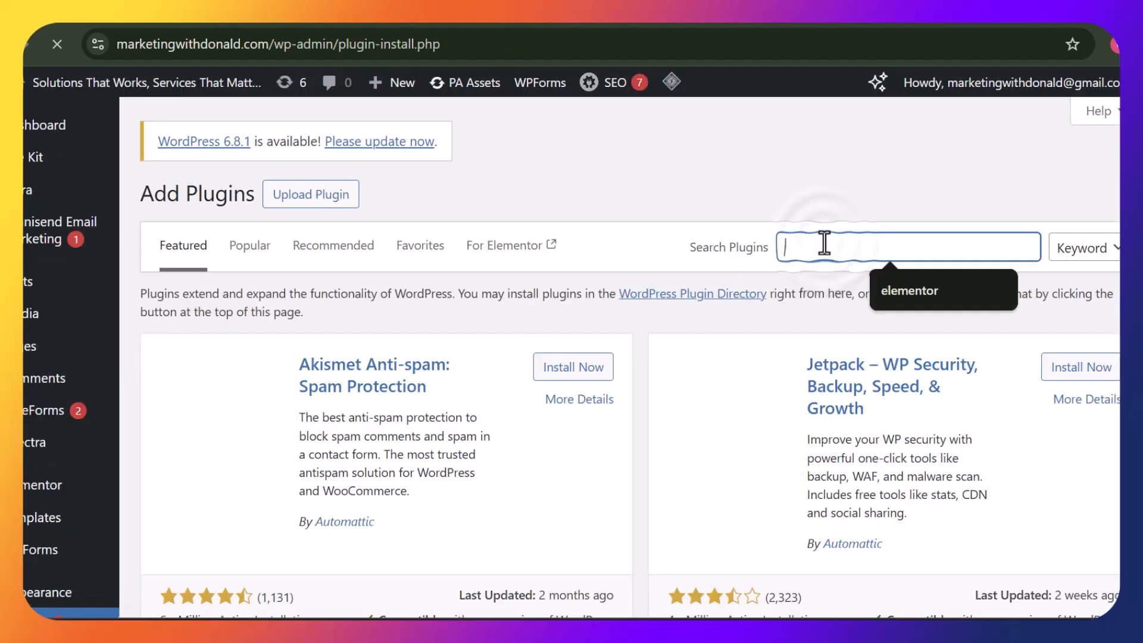
type("header and footer tag")
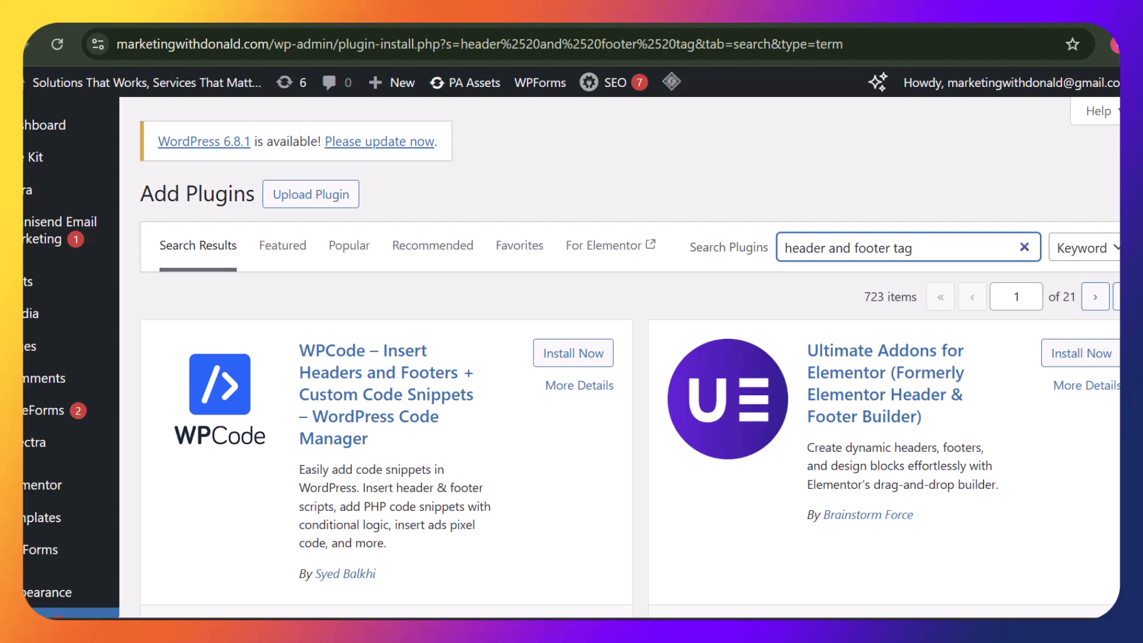
scroll(572, 357, "down", 2)
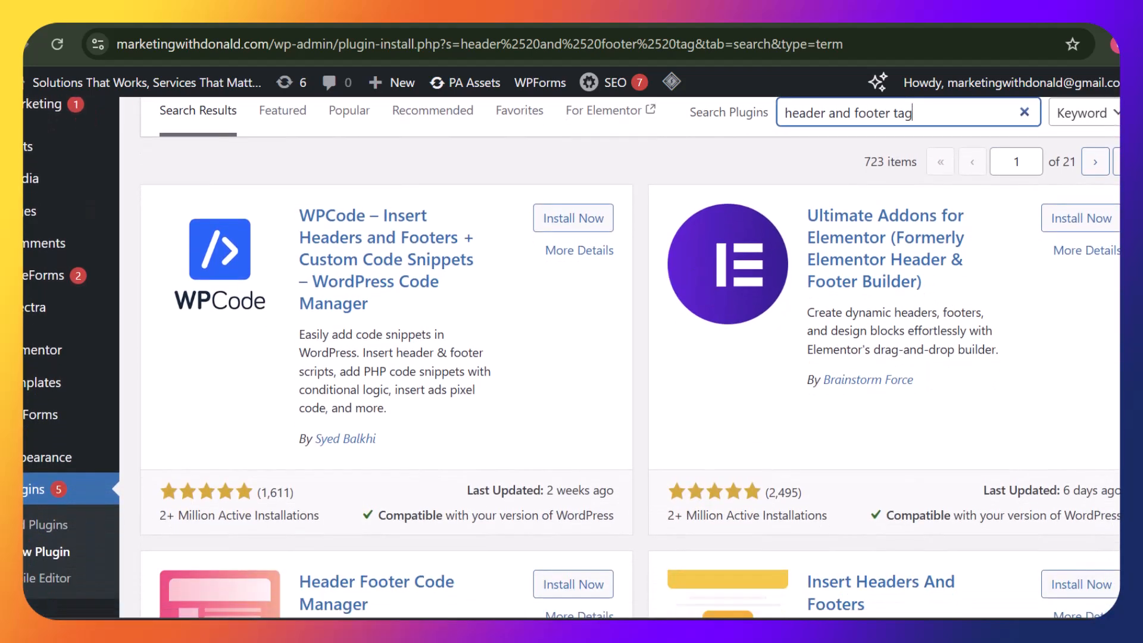
scroll(571, 357, "down", 3)
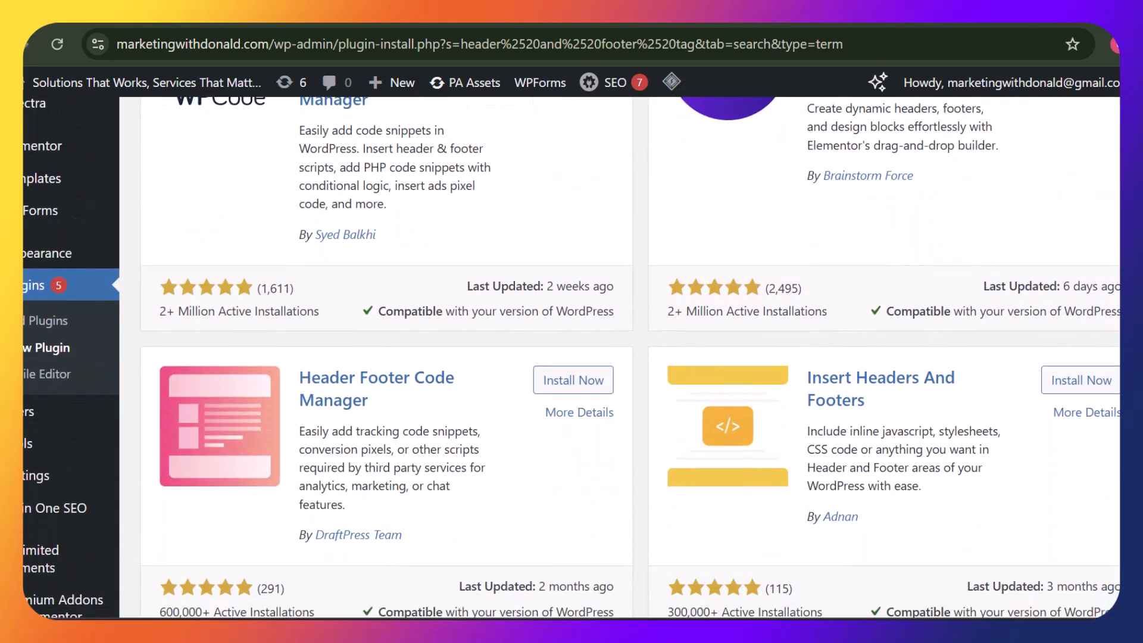
scroll(571, 357, "down", 1)
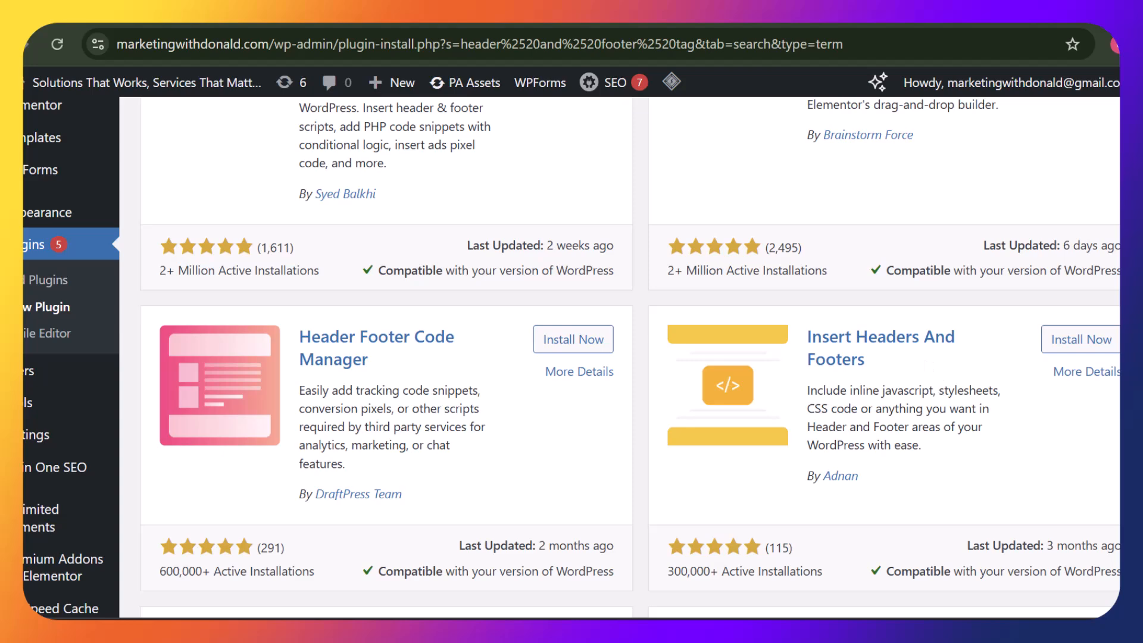
scroll(571, 357, "up", 5)
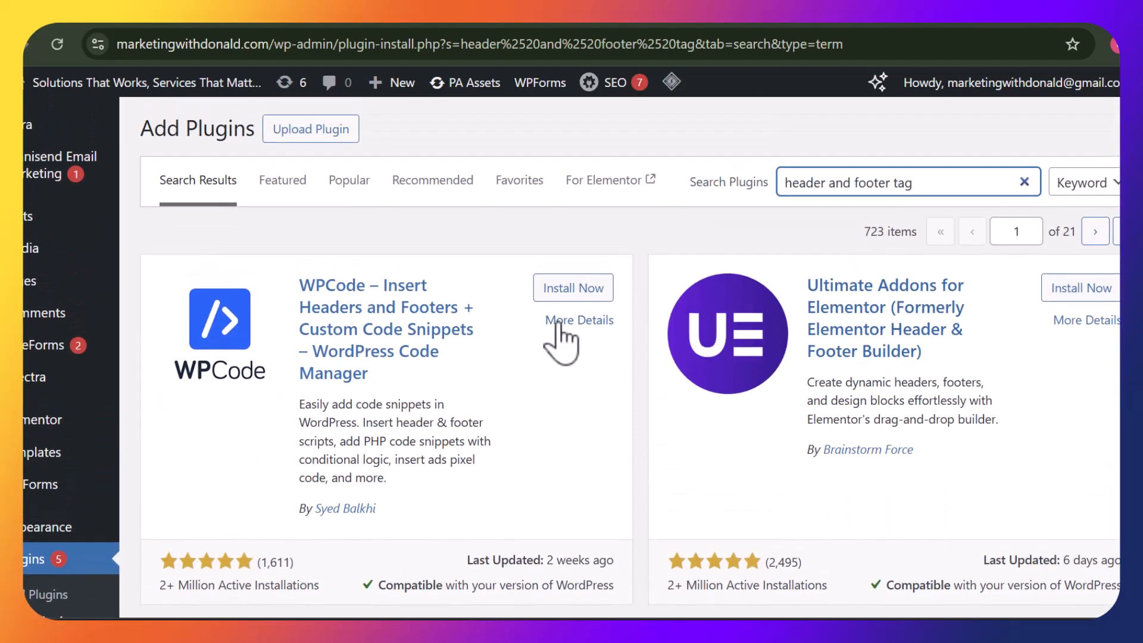
Install and activate the WPCode plugin, then bring up its Code Snippets menu in the sidebar
left_click(550, 290)
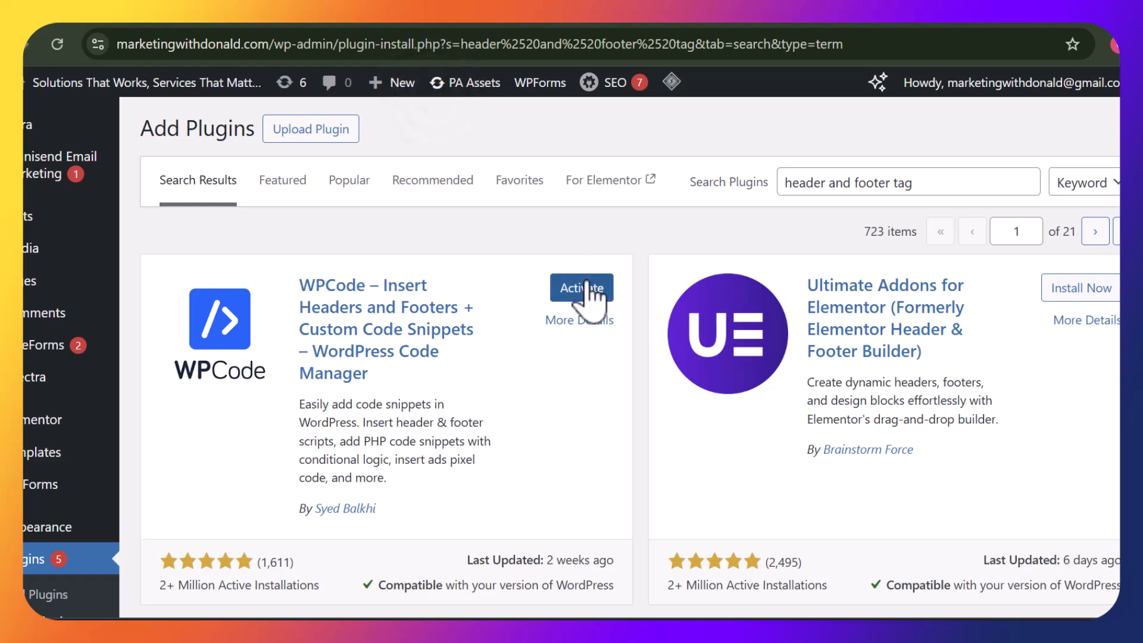
left_click(585, 288)
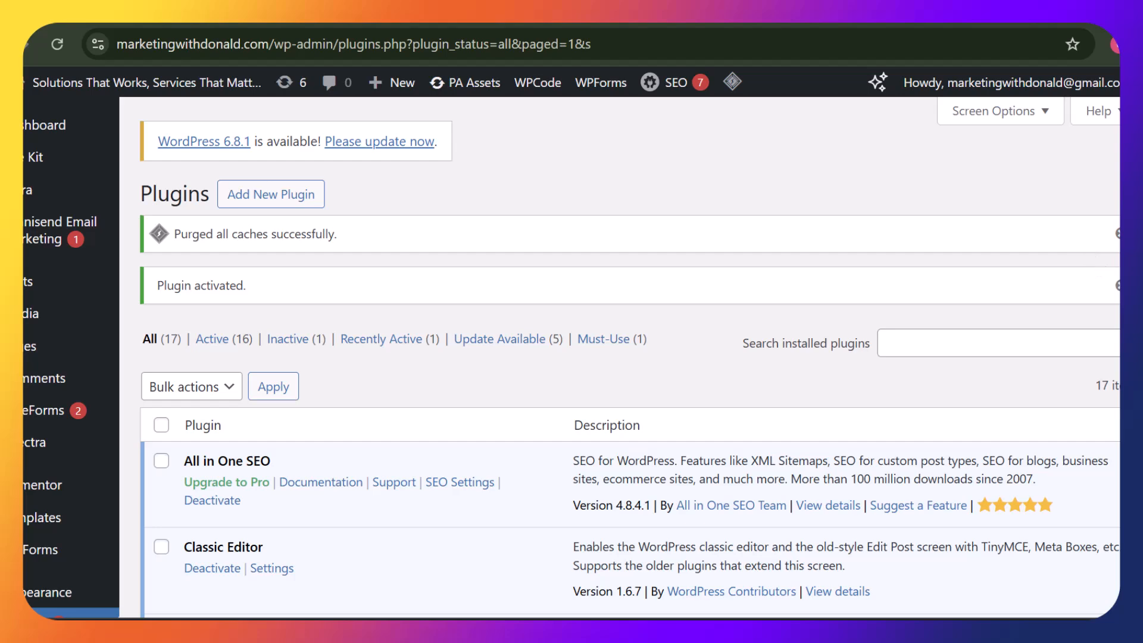
scroll(572, 357, "down", 7)
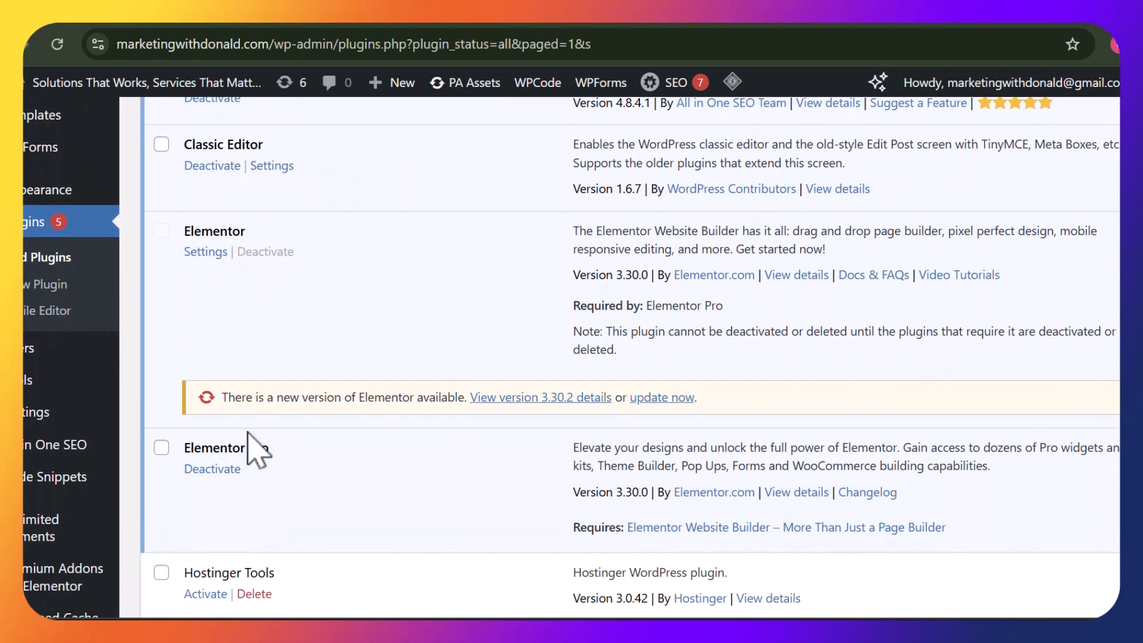
mouse_move(32, 485)
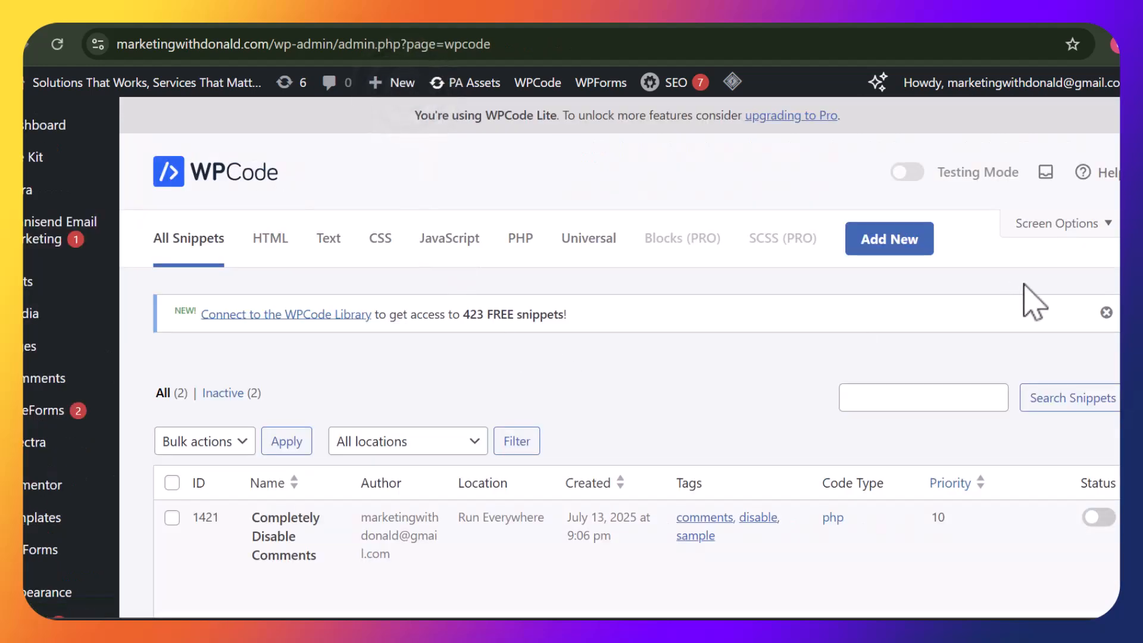
Paste the FOMO pixel code into WPCode's Header script box and save the changes
scroll(619, 357, "down", 6)
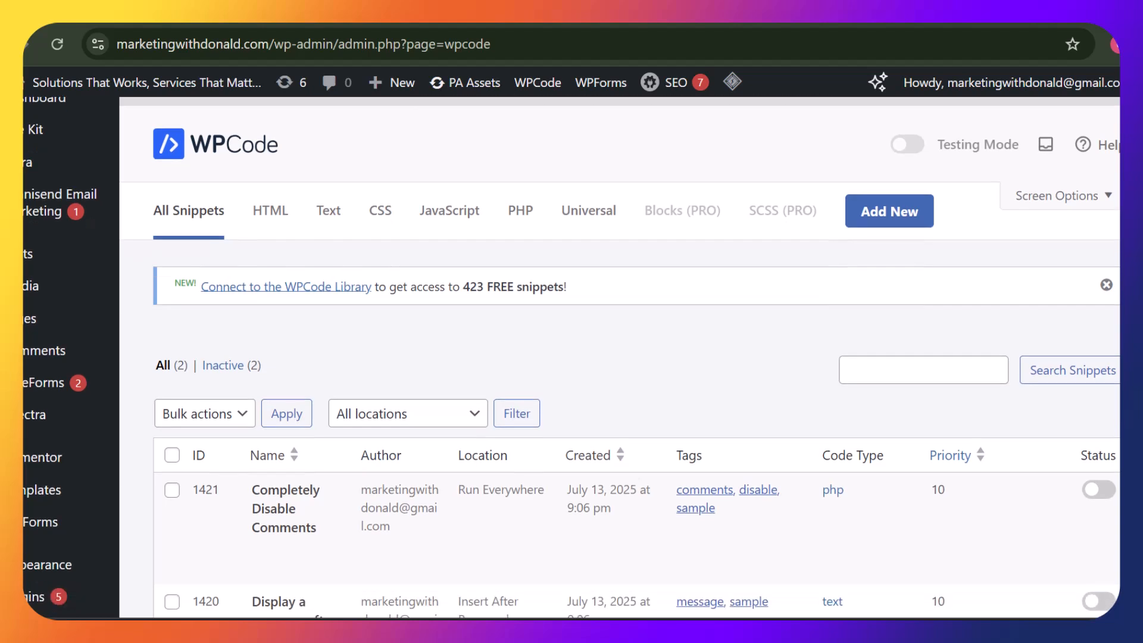
scroll(619, 357, "down", 1)
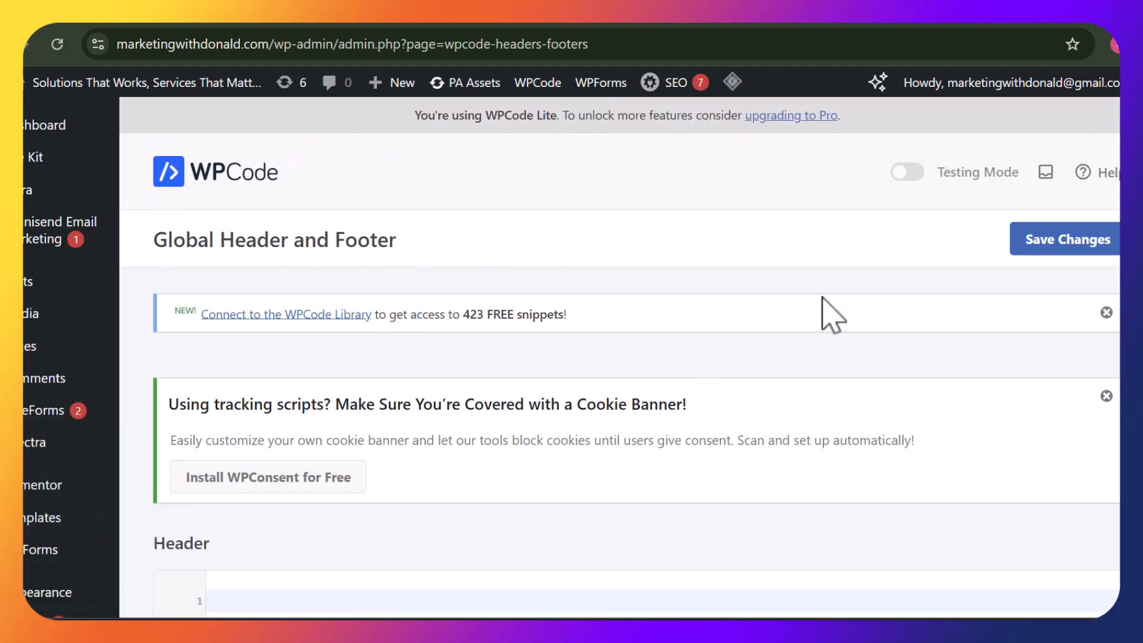
scroll(873, 375, "down", 5)
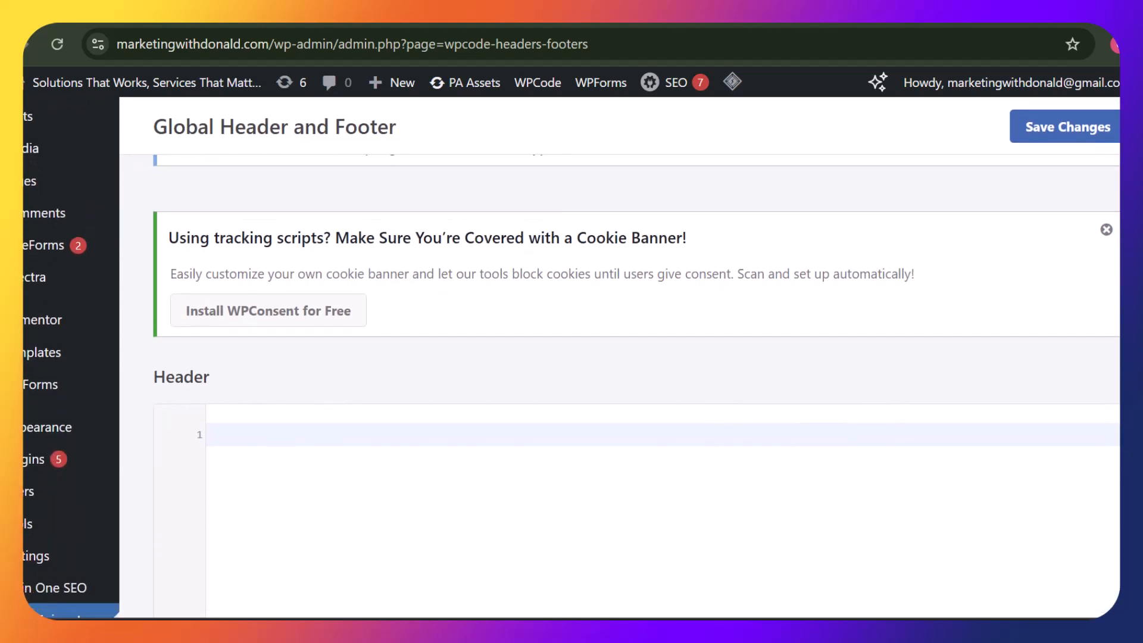
left_click(848, 383)
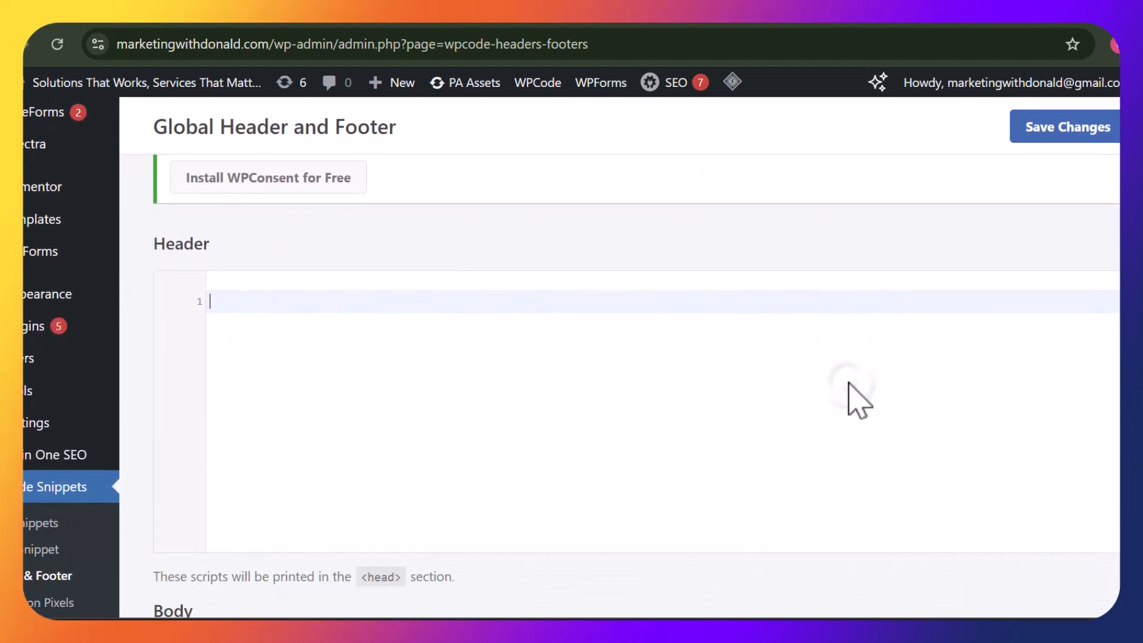
type("<!-- Pixel Code - https://fomo.marketingwithdonald.com/ --> <script defer src=\"https://fomo.marketingwithdonald.com/pixel/tA8UitC6HE9AY55hVfJsy1M0KsNR8gVh\"></script> <!-- END Pixel Code -->")
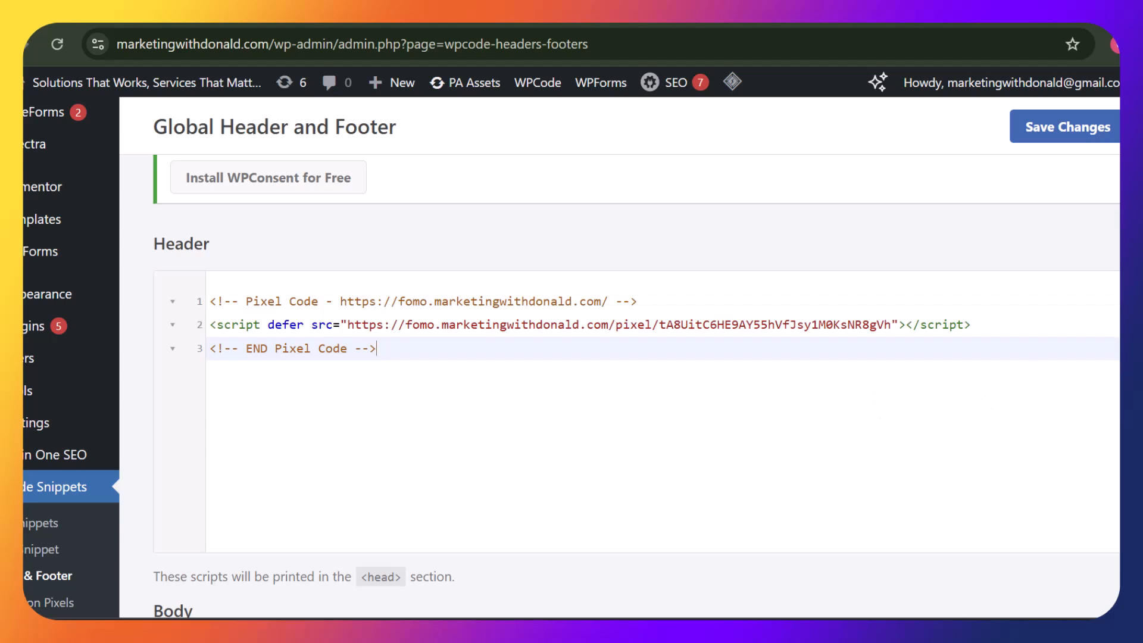
scroll(637, 387, "down", 20)
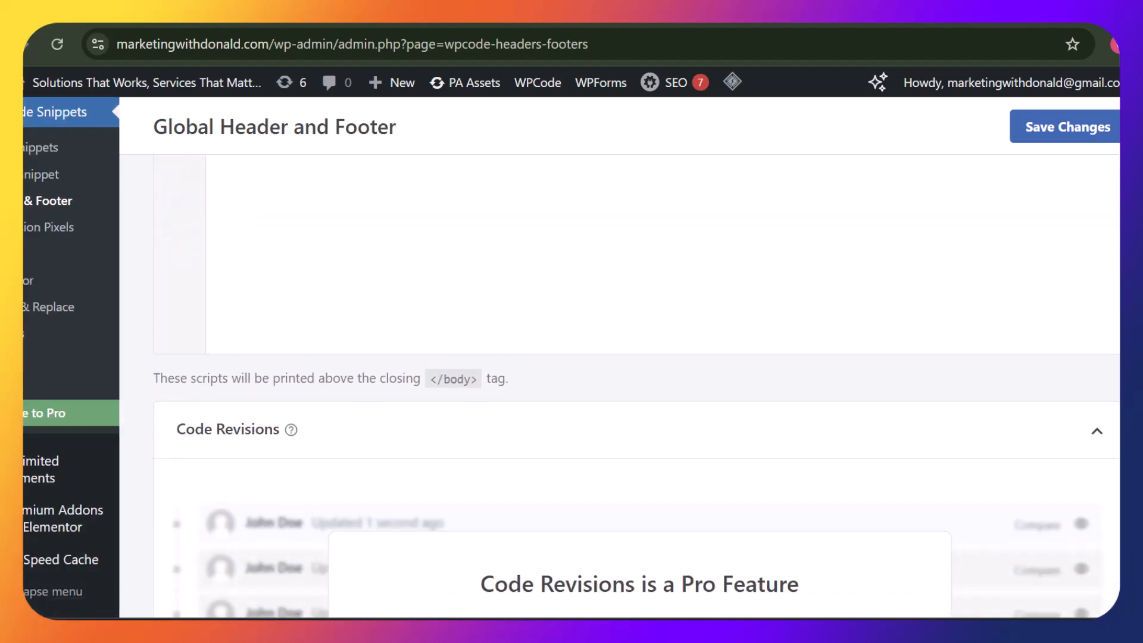
scroll(637, 386, "up", 20)
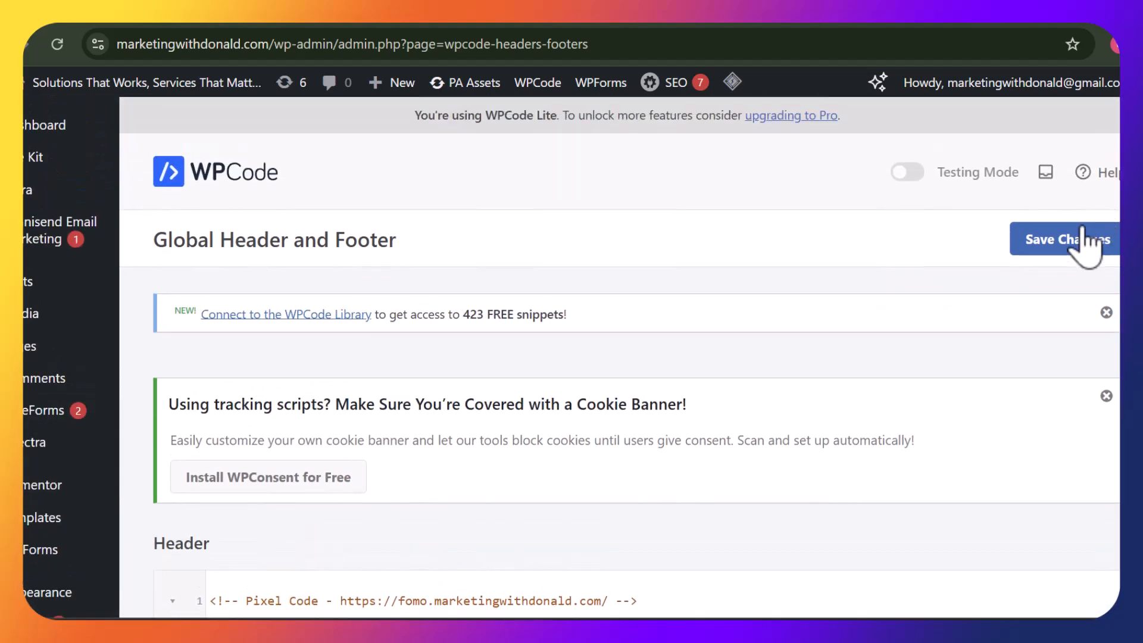
left_click(1079, 238)
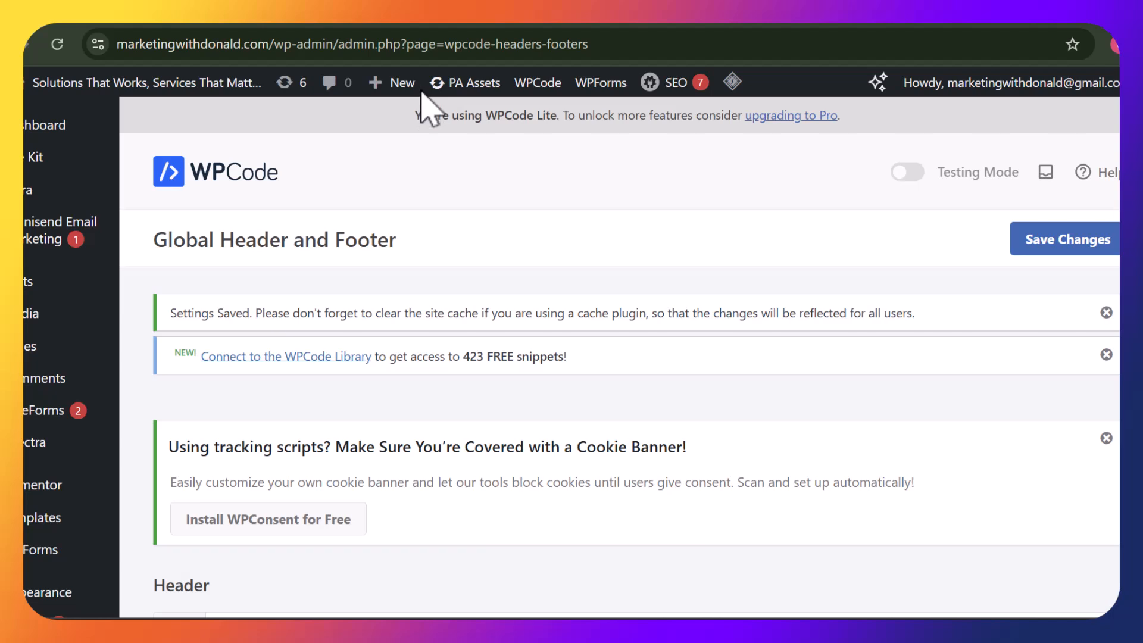
Switch to the live onboarding page and close the social-proof notification that pops up
left_click(422, 91)
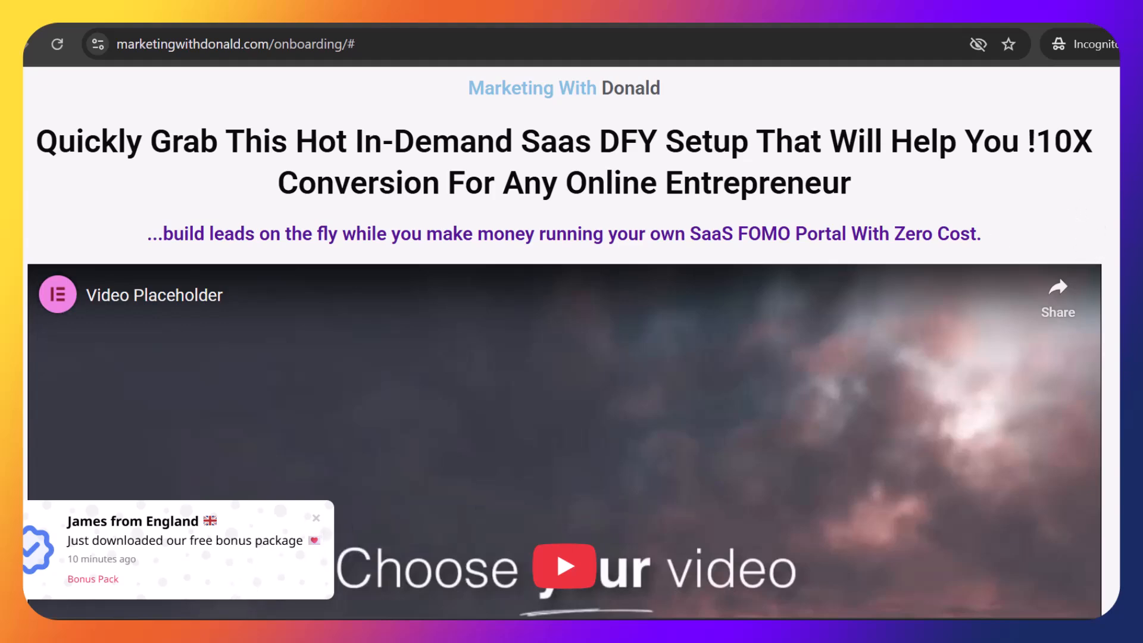
scroll(564, 342, "down", 6)
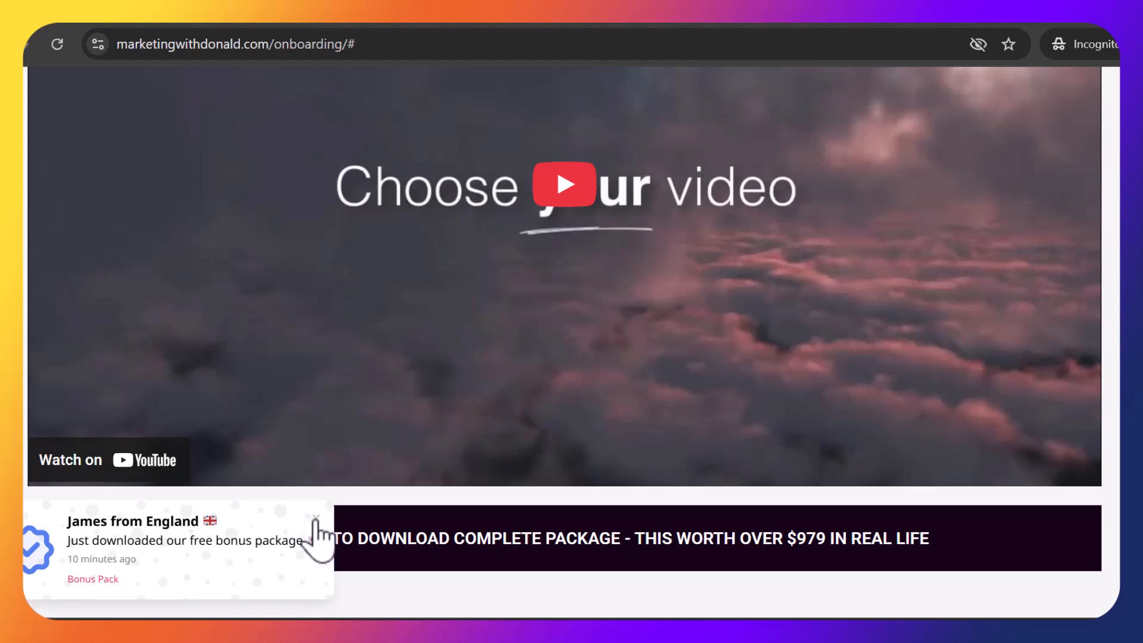
left_click(326, 517)
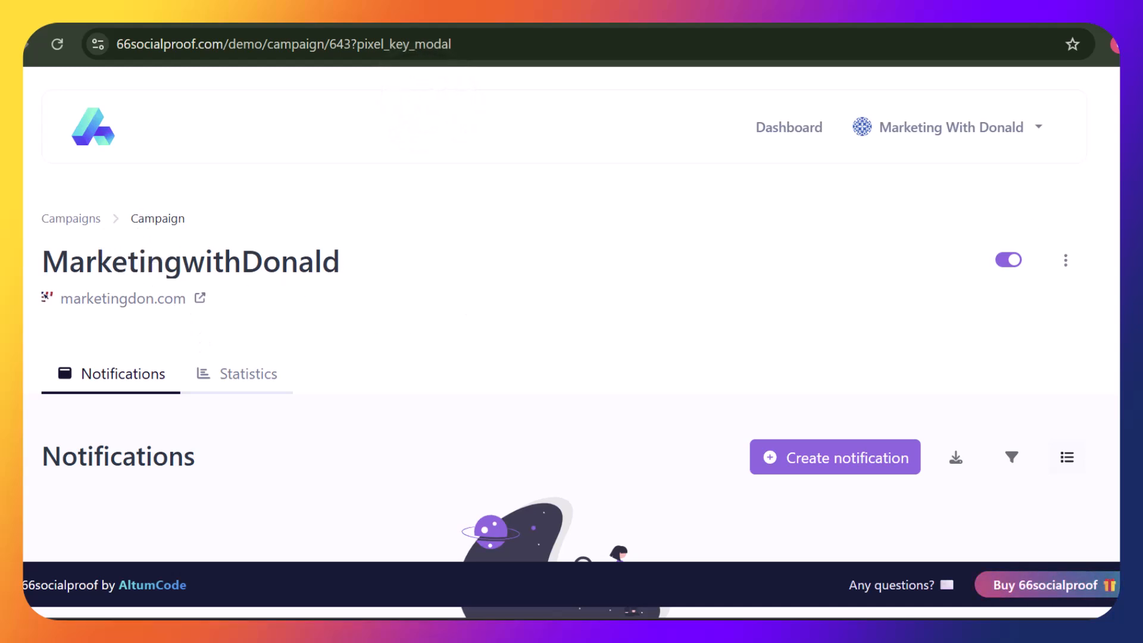
Reload the FOMO dashboard and switch on the Email Collector notification's status
scroll(571, 321, "down", 6)
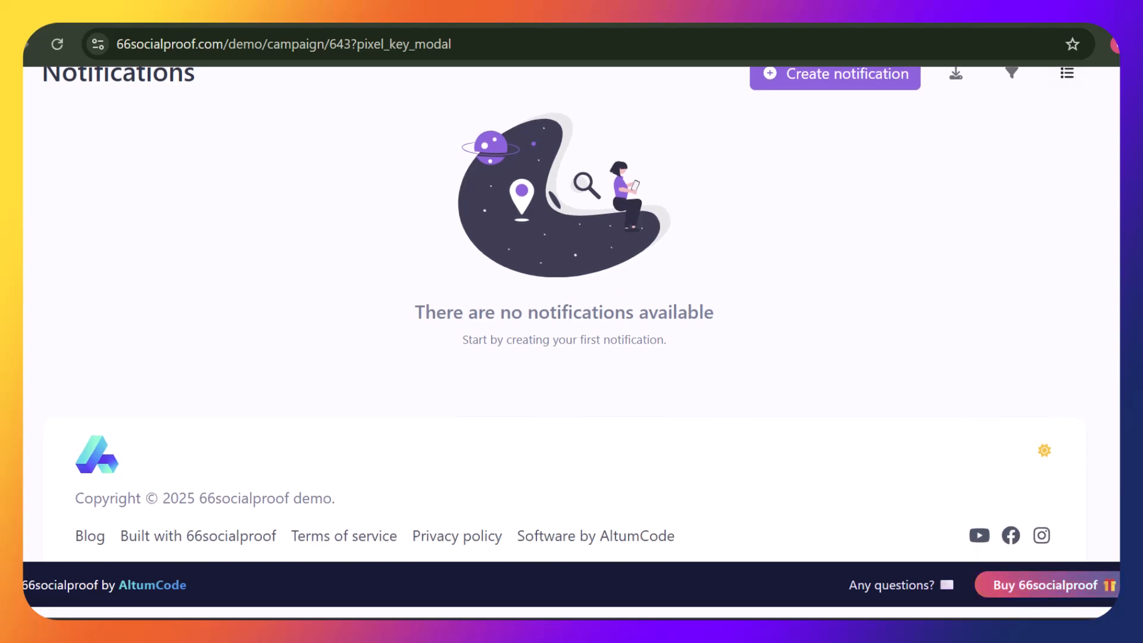
scroll(393, 176, "up", 6)
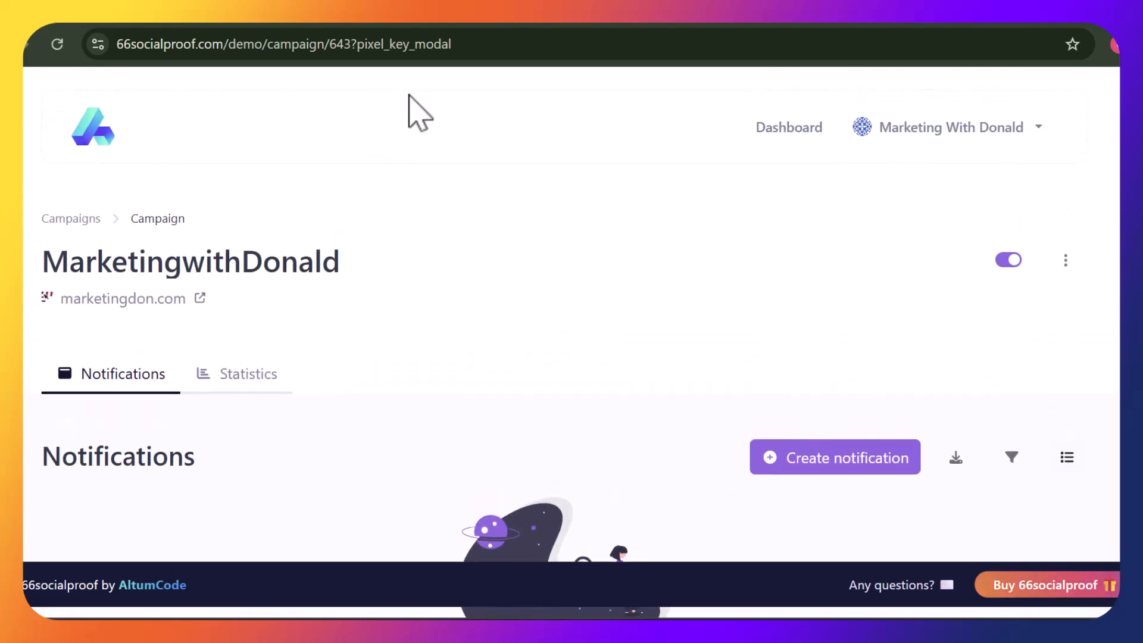
left_click(55, 46)
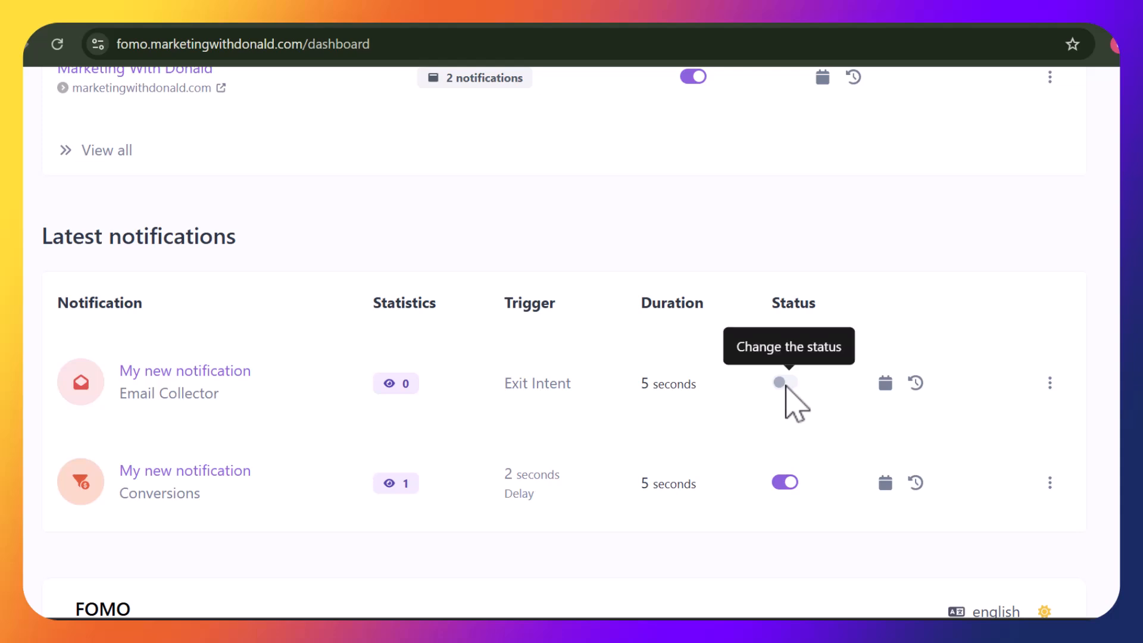
left_click(786, 385)
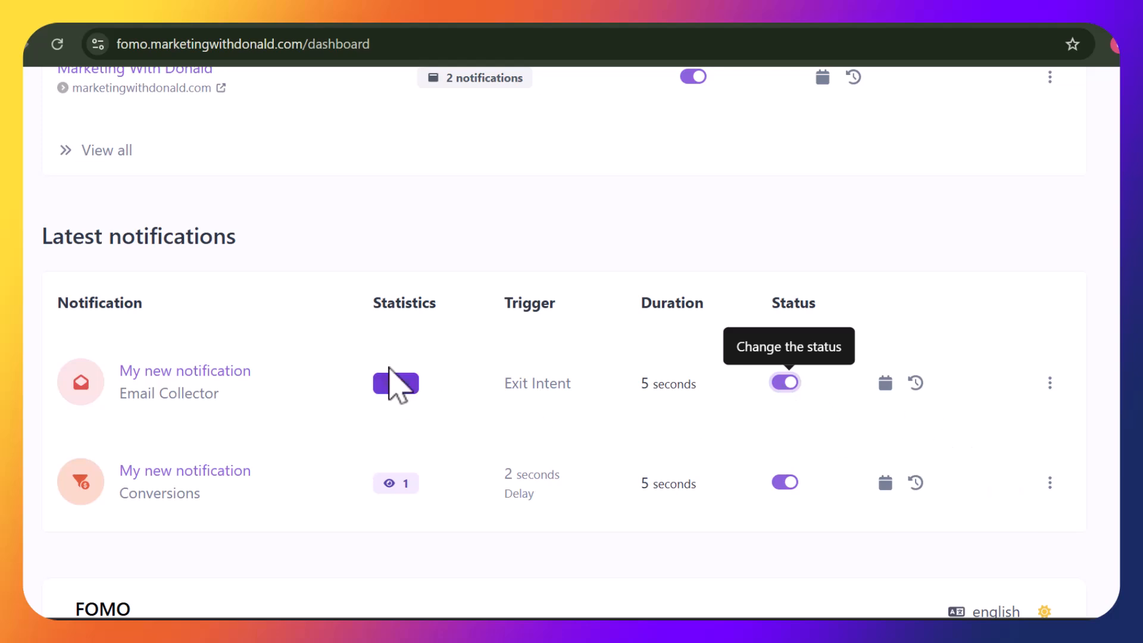
Refresh the dashboard statistics and return to the live onboarding page window
mouse_move(390, 485)
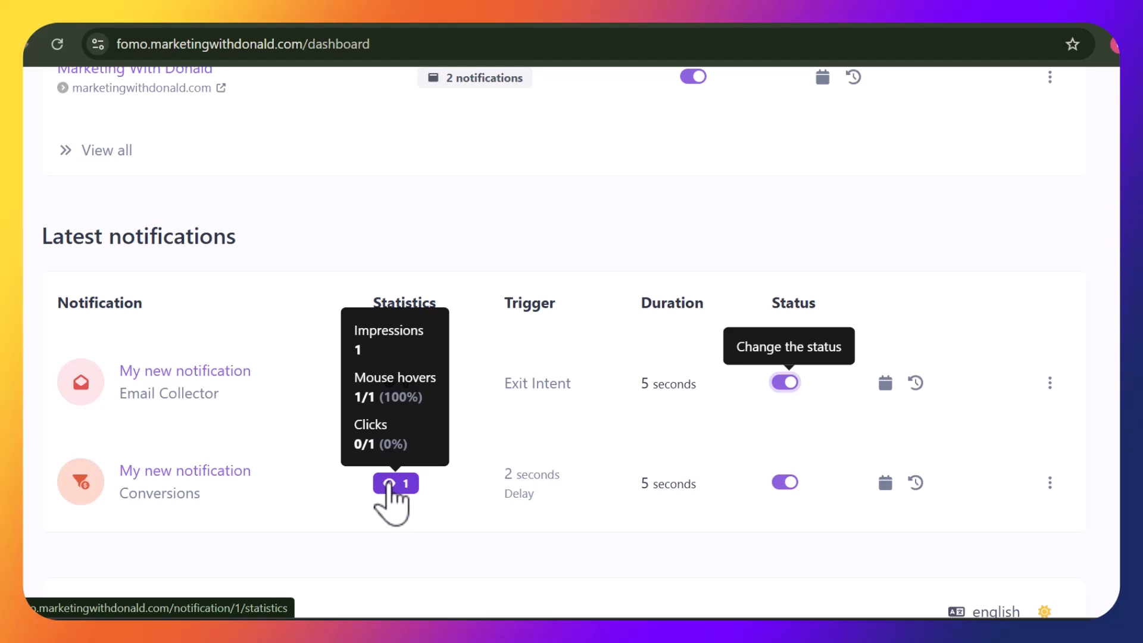
left_click(57, 44)
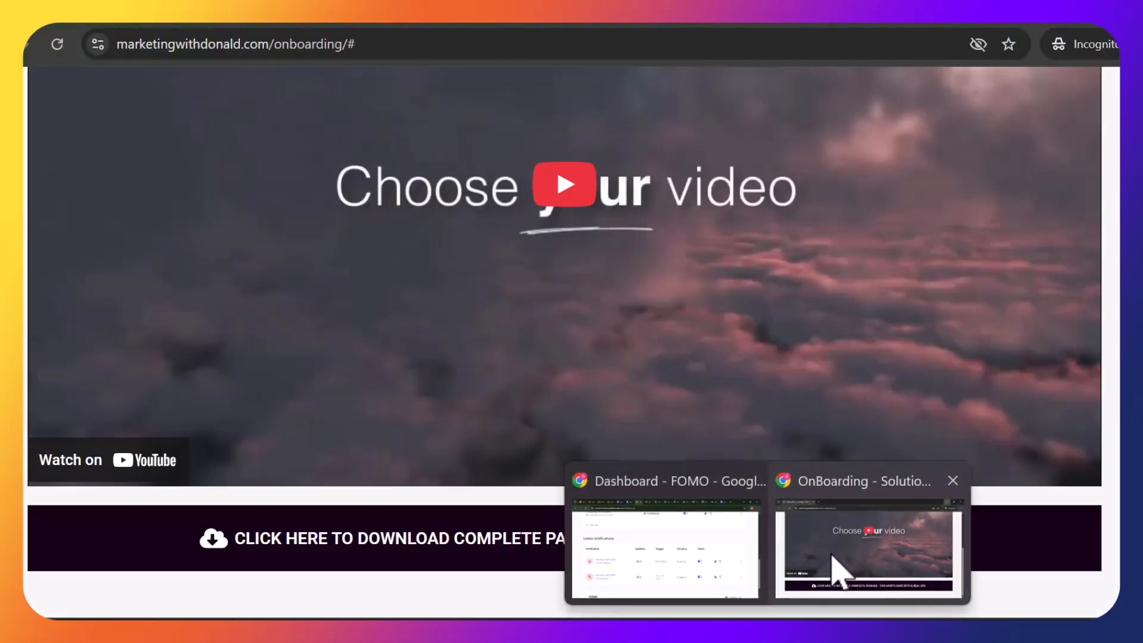
left_click(837, 566)
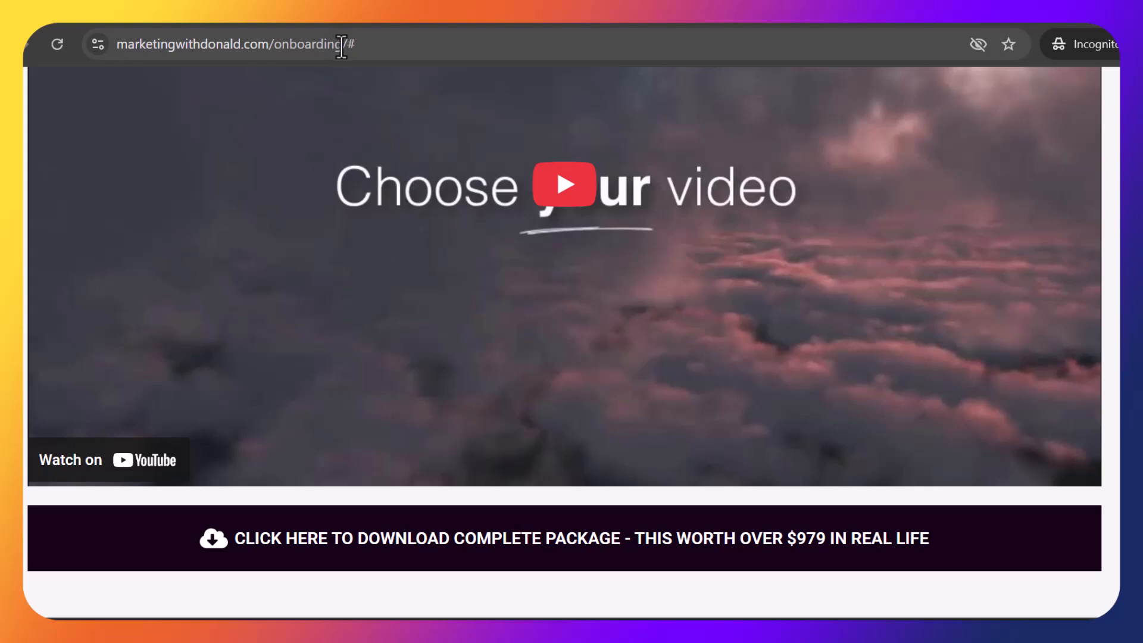
Load the onboarding page at marketingwithdonald.com/onboarding without the trailing '/#'
left_click_drag(348, 49, 565, 67)
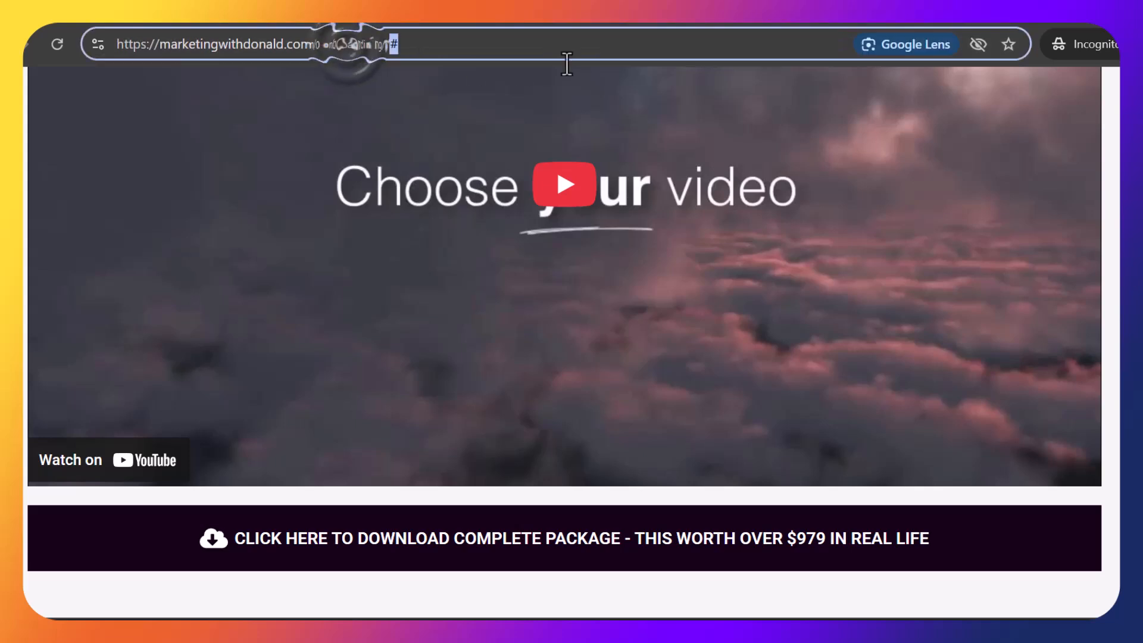
key("BackSpace")
key("BackSpace")
key("Return")
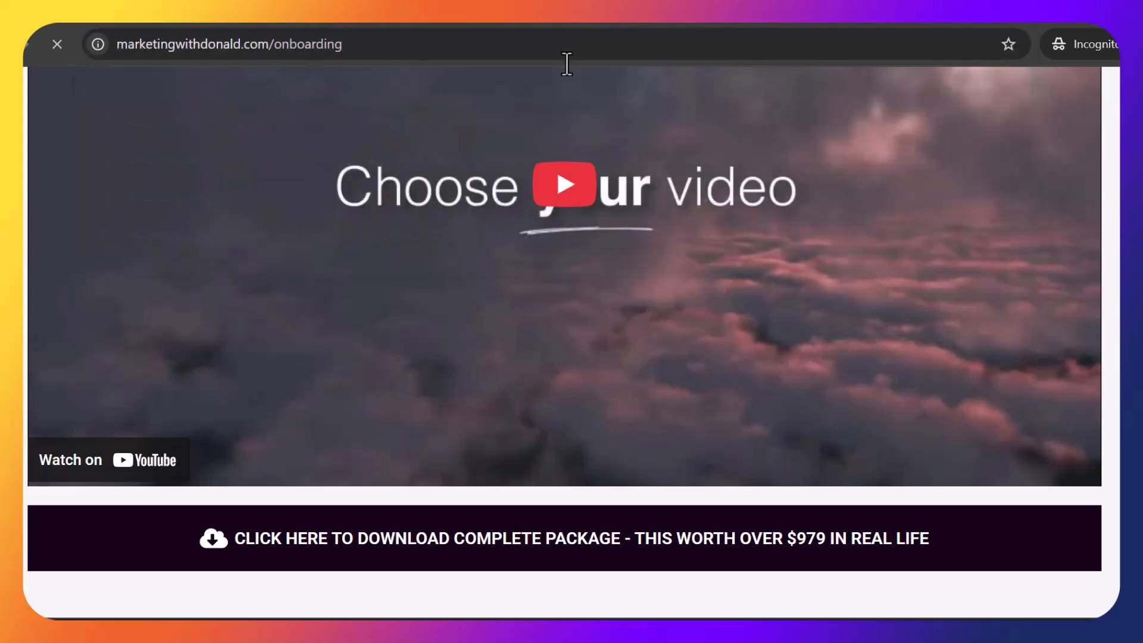